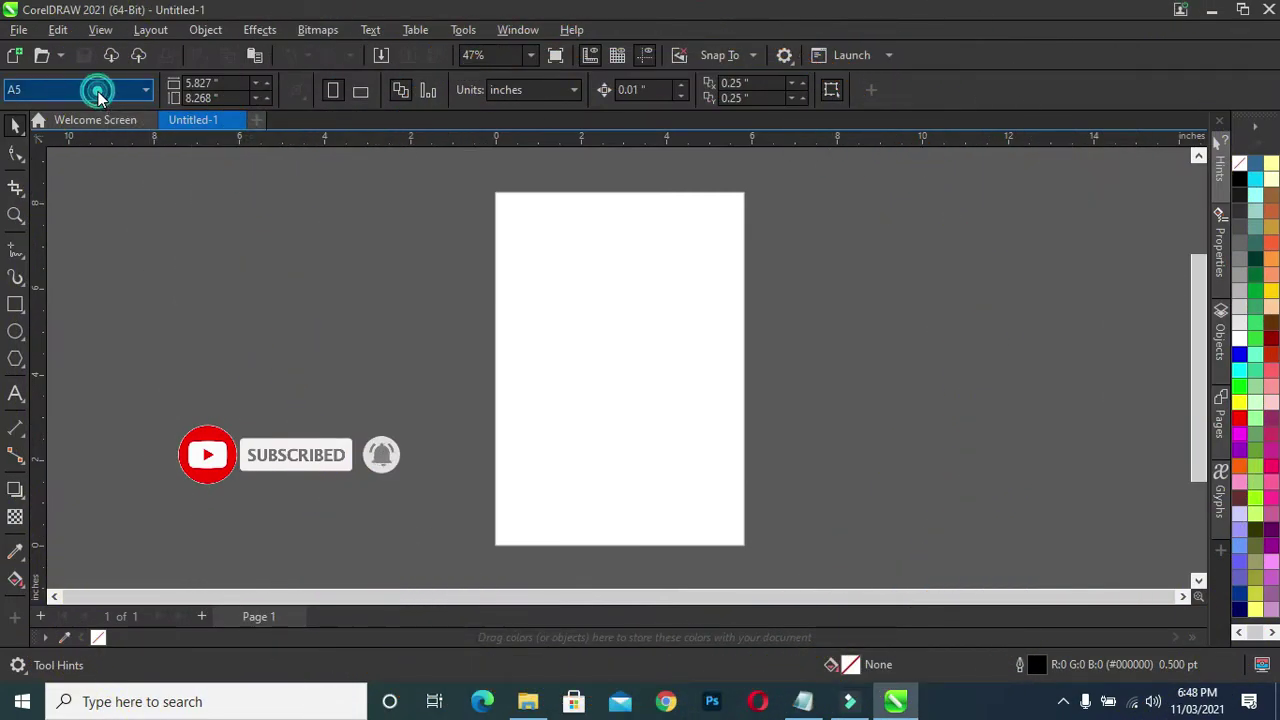
Set the page to landscape A5 with inches as the unit.
{"action": "left_click", "coordinate": [98, 91]}
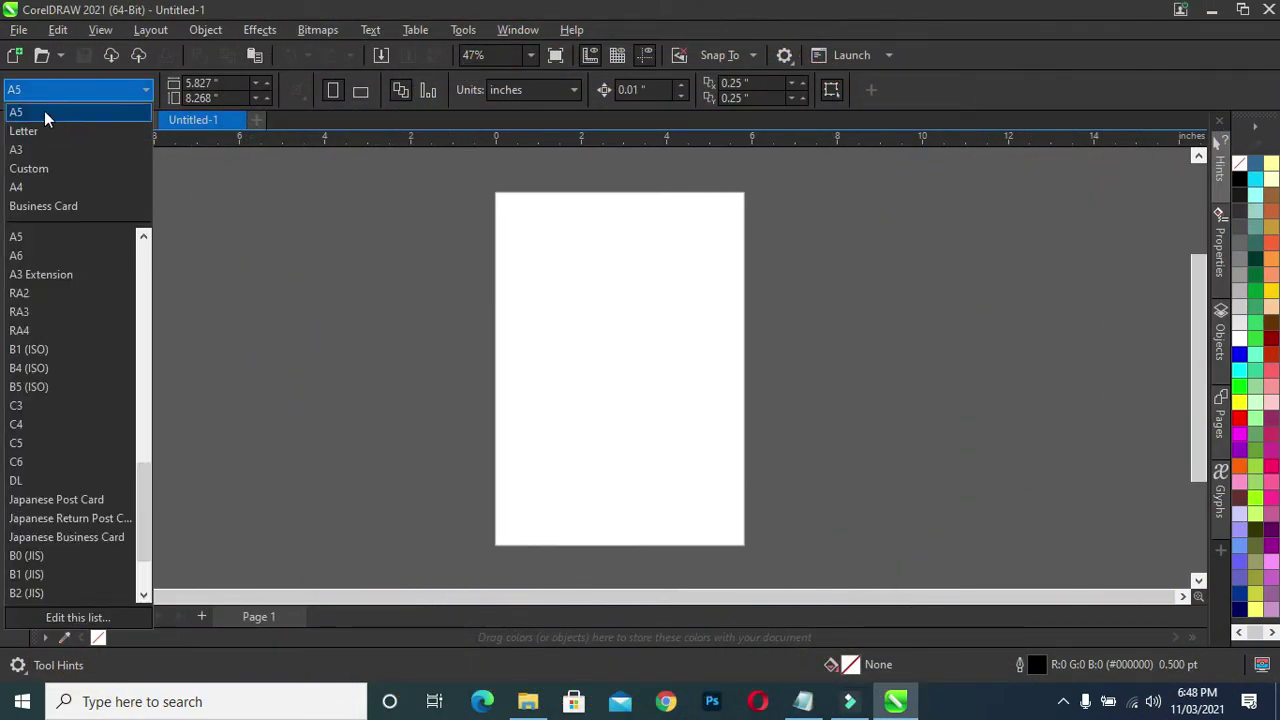
{"action": "left_click", "coordinate": [90, 112]}
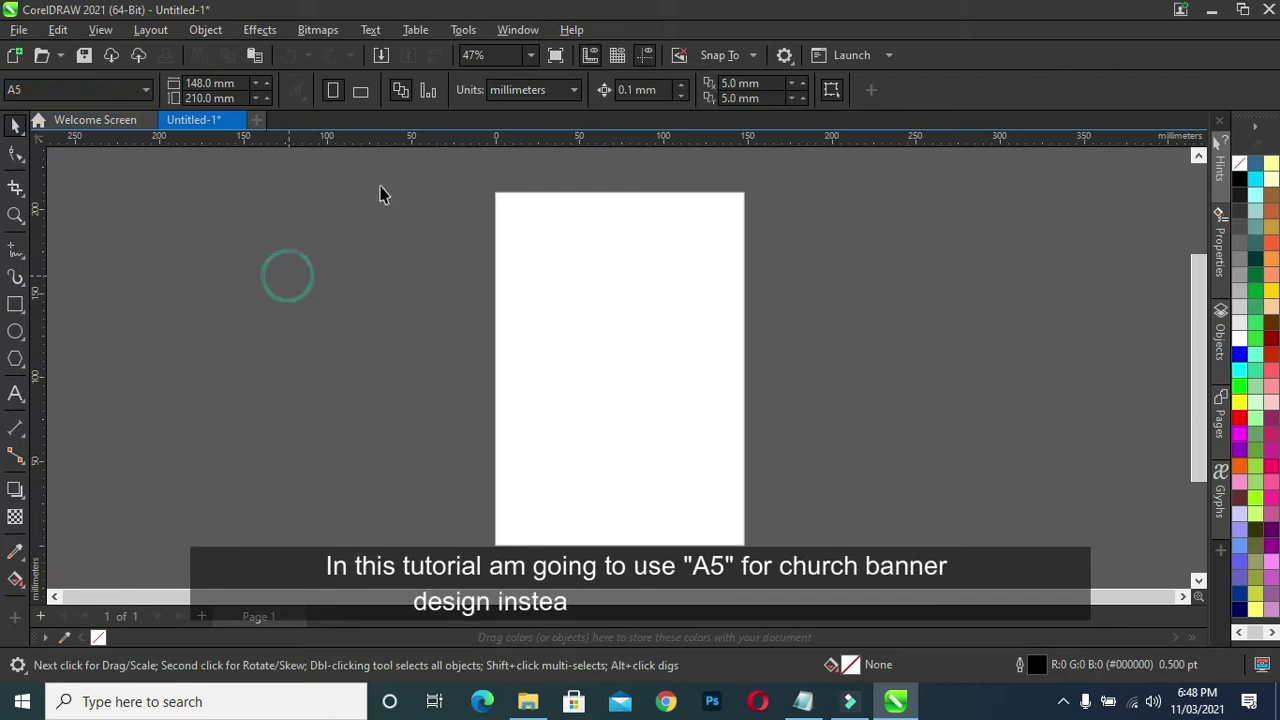
{"action": "left_click", "coordinate": [521, 93]}
{"action": "left_click", "coordinate": [521, 117]}
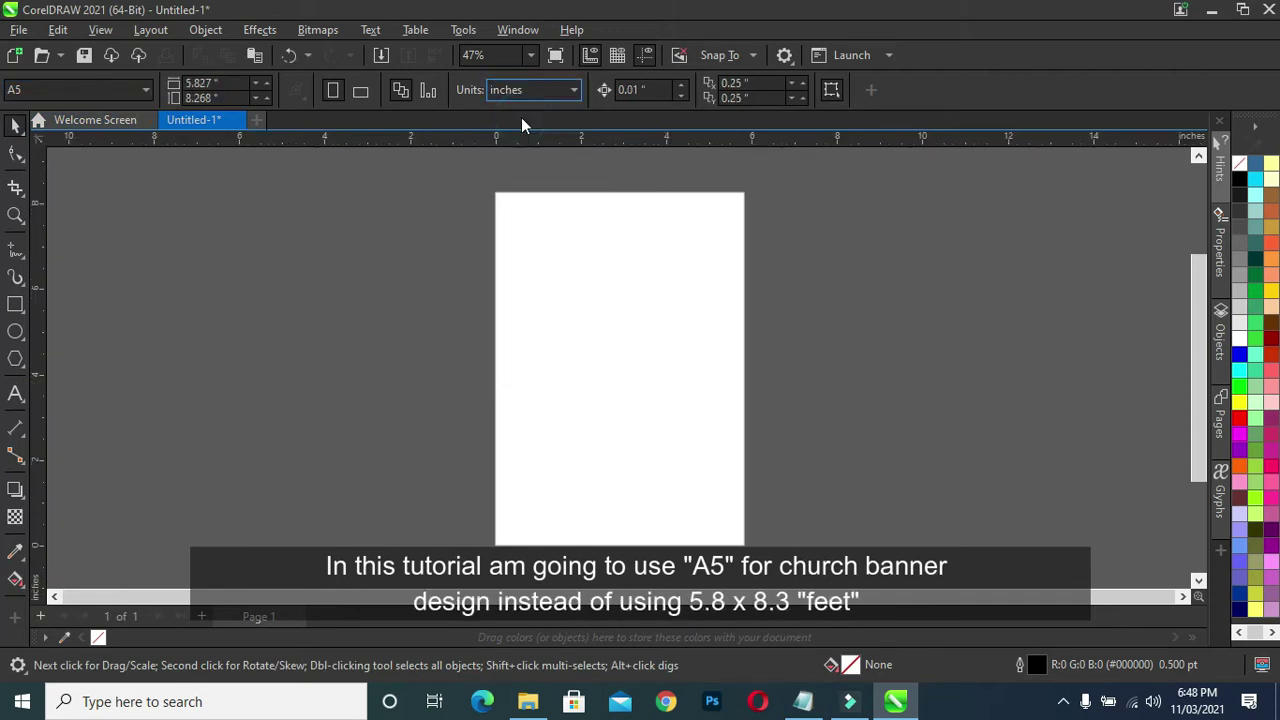
{"action": "left_click", "coordinate": [361, 91]}
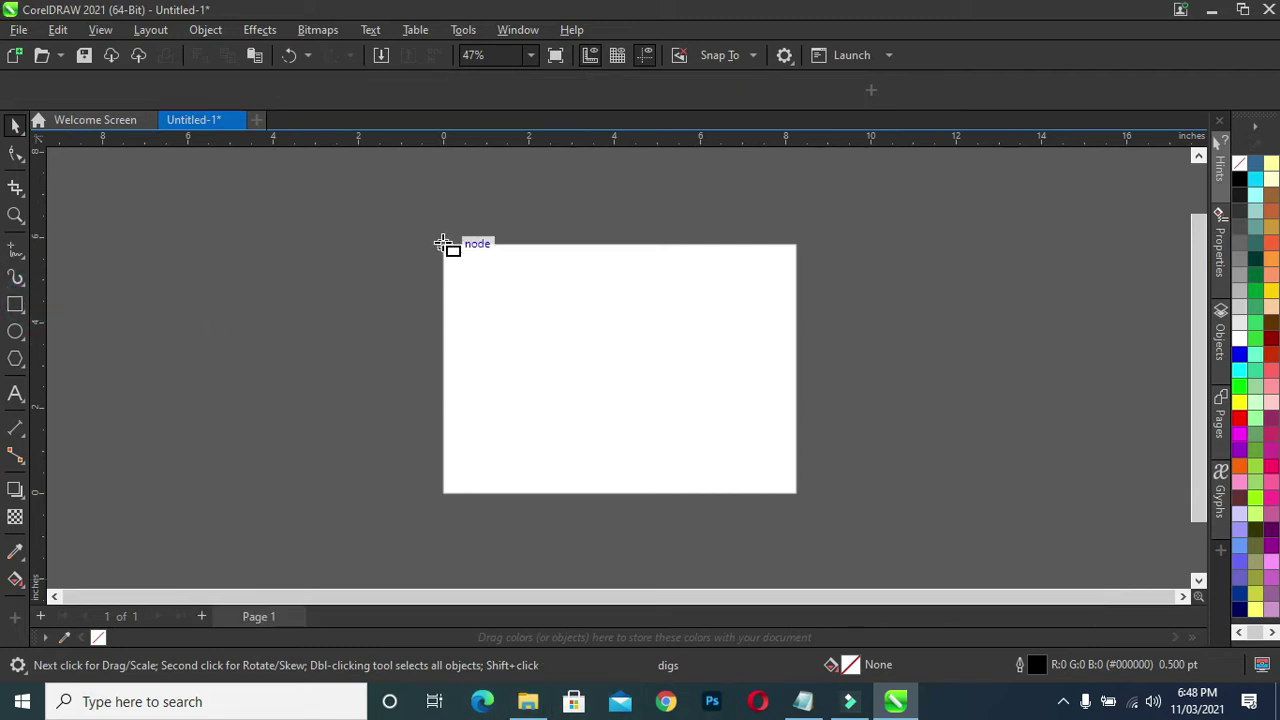
Draw a rectangle covering the whole 8.268 x 5.827 in page.
{"action": "left_click_drag", "start_coordinate": [443, 244], "coordinate": [798, 492]}
{"action": "left_click_drag", "start_coordinate": [621, 473], "coordinate": [620, 474]}
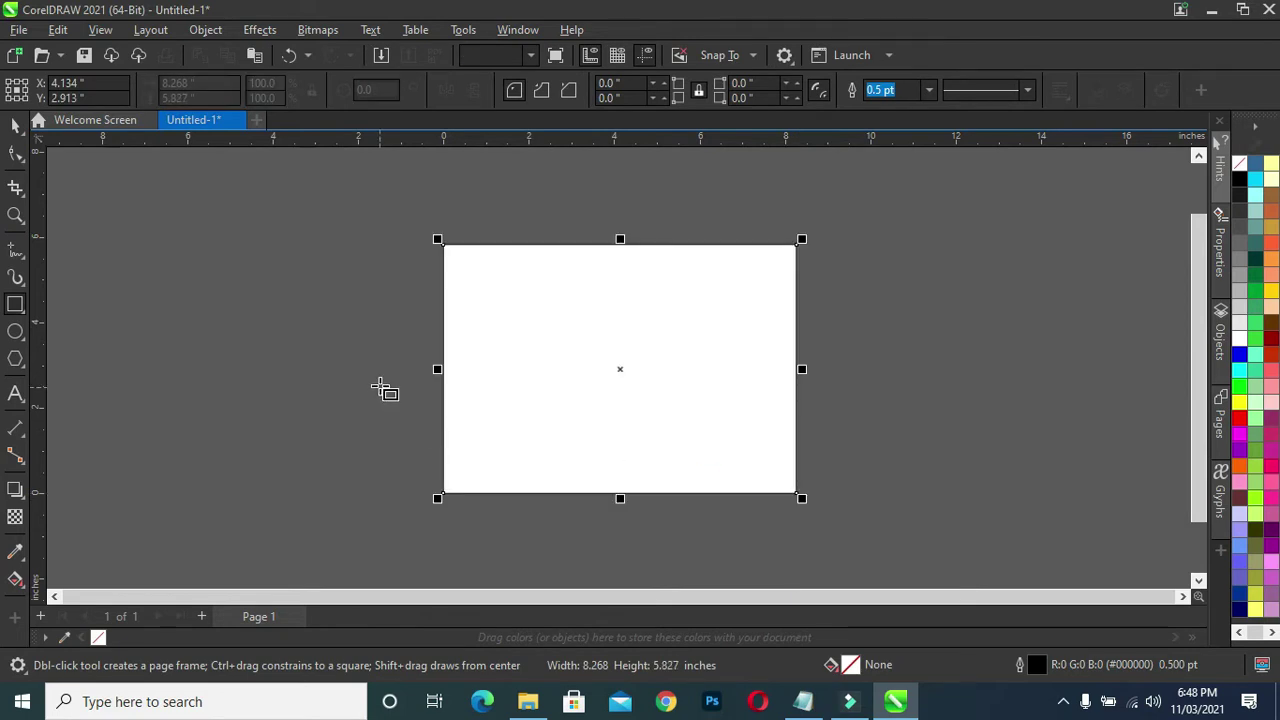
{"action": "left_click", "coordinate": [11, 125]}
{"action": "left_click", "coordinate": [229, 291]}
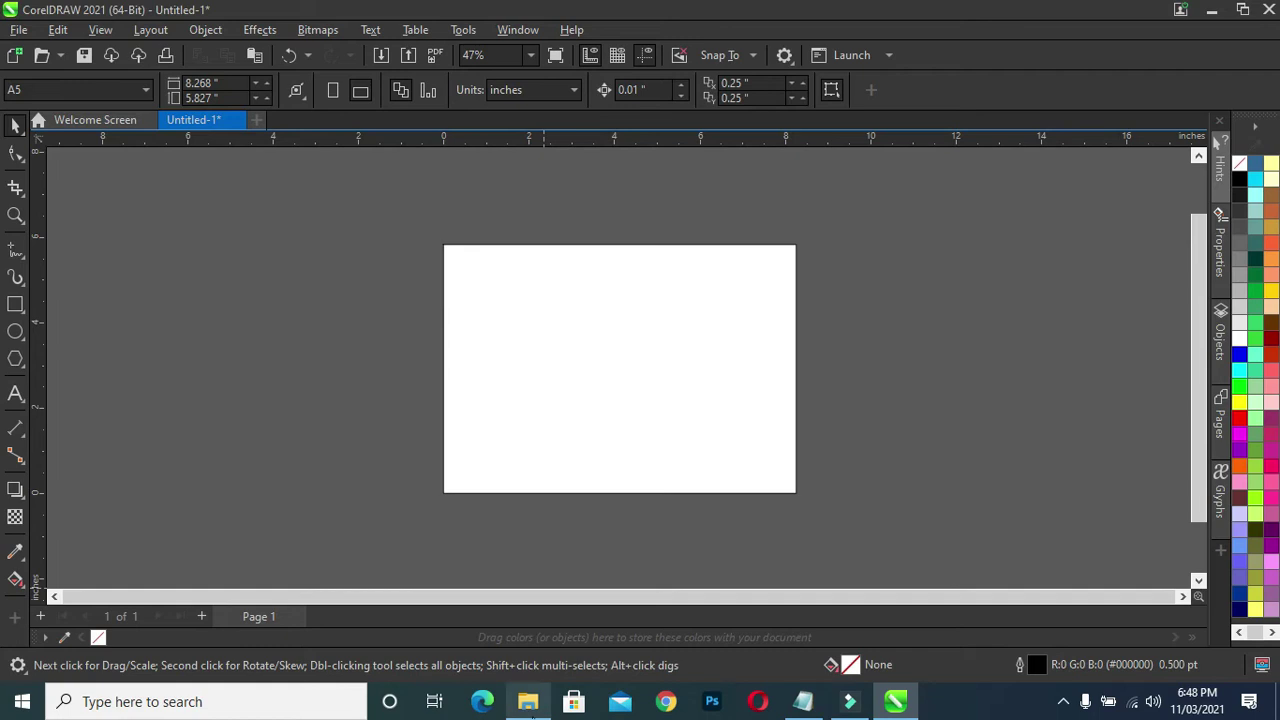
{"action": "left_click", "coordinate": [529, 705]}
Drag all seven 'worship with us' images from Explorer onto the CorelDRAW canvas.
{"action": "mouse_move", "coordinate": [1086, 348]}
{"action": "left_mouse_down"}
{"action": "mouse_move", "coordinate": [437, 260]}
{"action": "mouse_move", "coordinate": [448, 272]}
{"action": "left_mouse_up"}
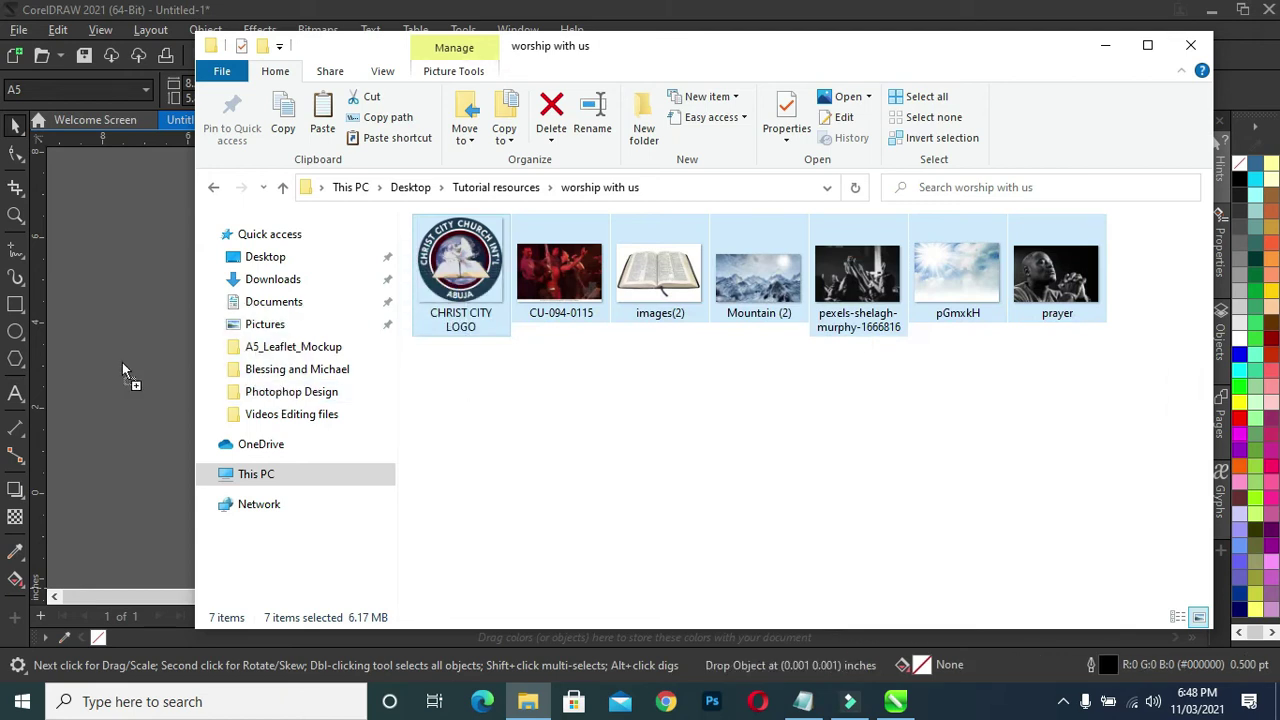
{"action": "left_click_drag", "start_coordinate": [448, 325], "coordinate": [622, 310]}
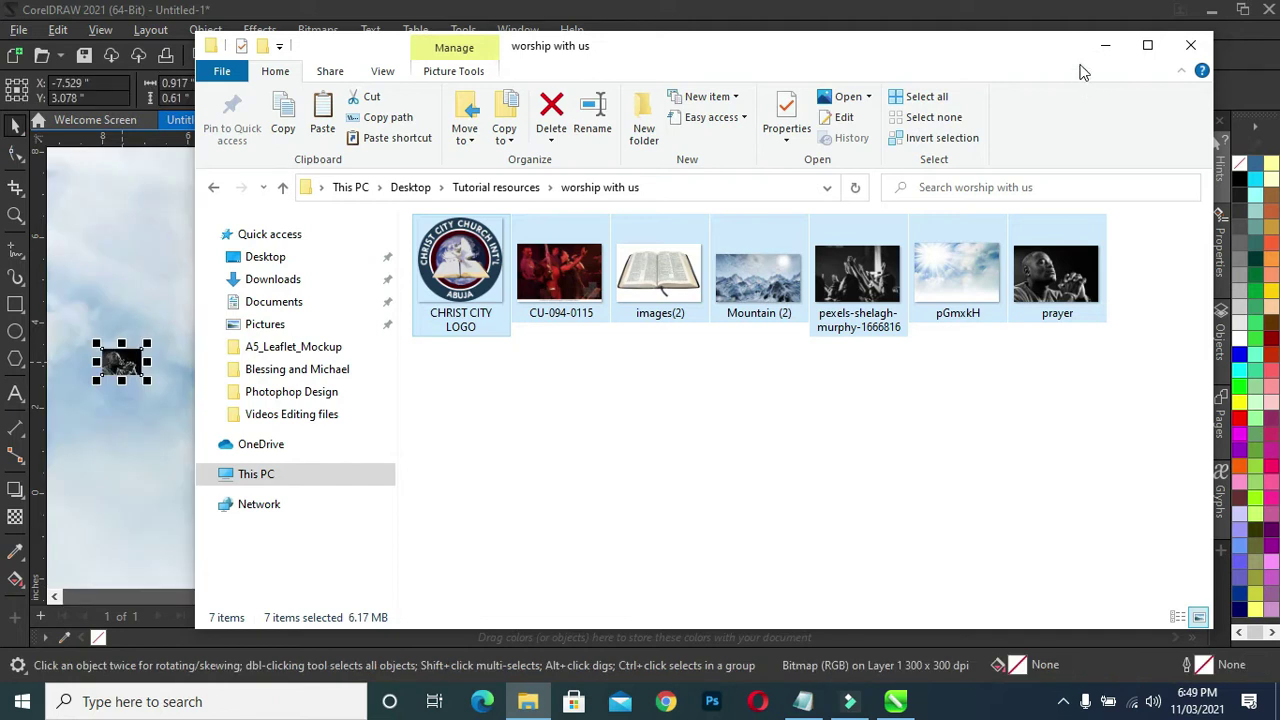
{"action": "left_click", "coordinate": [1105, 46]}
{"action": "scroll", "coordinate": [623, 280], "scroll_direction": "down", "scroll_amount": 2}
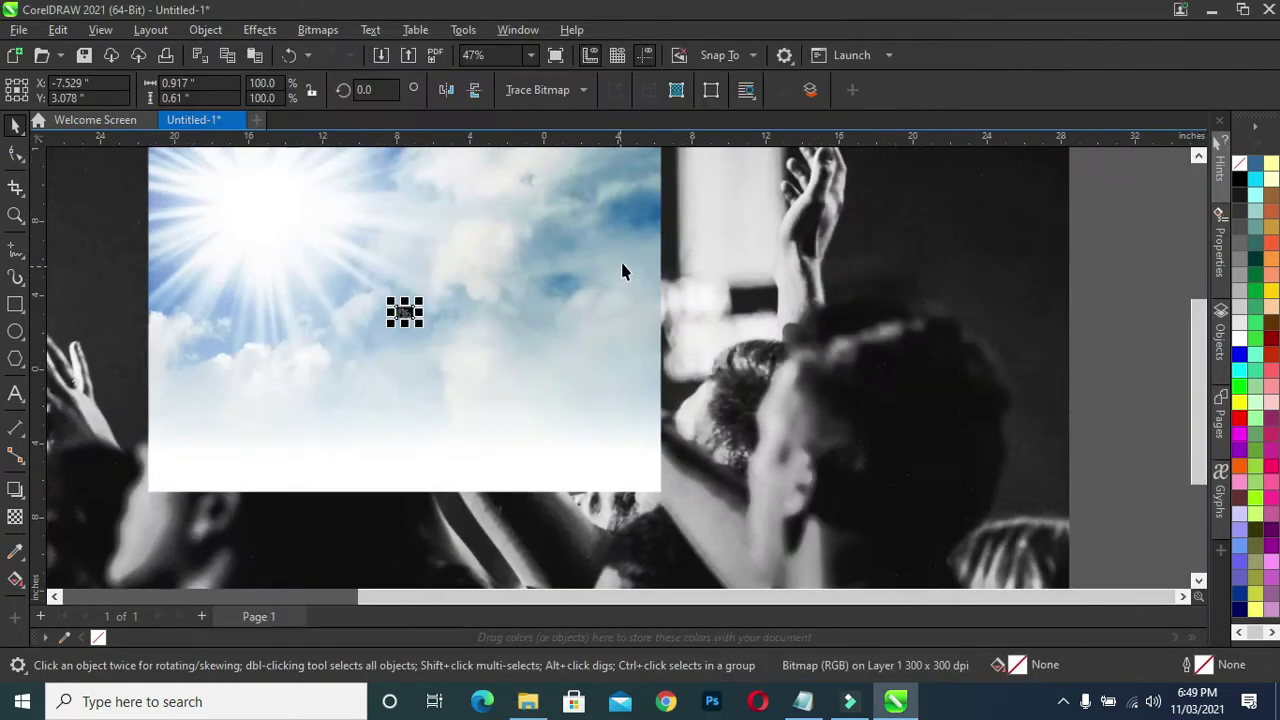
Move the cloud image left and place the mountain image below the red image.
{"action": "scroll", "coordinate": [630, 272], "scroll_direction": "down", "scroll_amount": 2}
{"action": "left_click", "coordinate": [563, 229]}
{"action": "scroll", "coordinate": [508, 218], "scroll_direction": "up", "scroll_amount": 1}
{"action": "left_click_drag", "start_coordinate": [572, 274], "coordinate": [278, 330]}
{"action": "scroll", "coordinate": [566, 312], "scroll_direction": "down", "scroll_amount": 2}
{"action": "scroll", "coordinate": [566, 312], "scroll_direction": "up", "scroll_amount": 2}
{"action": "left_click_drag", "start_coordinate": [136, 378], "coordinate": [277, 396]}
{"action": "left_click_drag", "start_coordinate": [410, 335], "coordinate": [643, 534]}
Enlarge the church logo beside the Bible image, and resize the cloud and crowd photos.
{"action": "left_click", "coordinate": [575, 282]}
{"action": "mouse_move", "coordinate": [593, 298]}
{"action": "left_mouse_down"}
{"action": "mouse_move", "coordinate": [540, 285]}
{"action": "mouse_move", "coordinate": [560, 277]}
{"action": "left_mouse_up"}
{"action": "left_click_drag", "start_coordinate": [491, 226], "coordinate": [473, 200]}
{"action": "left_click", "coordinate": [571, 277]}
{"action": "mouse_move", "coordinate": [571, 277]}
{"action": "left_mouse_down"}
{"action": "mouse_move", "coordinate": [537, 291]}
{"action": "mouse_move", "coordinate": [642, 205]}
{"action": "left_mouse_up"}
{"action": "left_click_drag", "start_coordinate": [251, 363], "coordinate": [297, 337]}
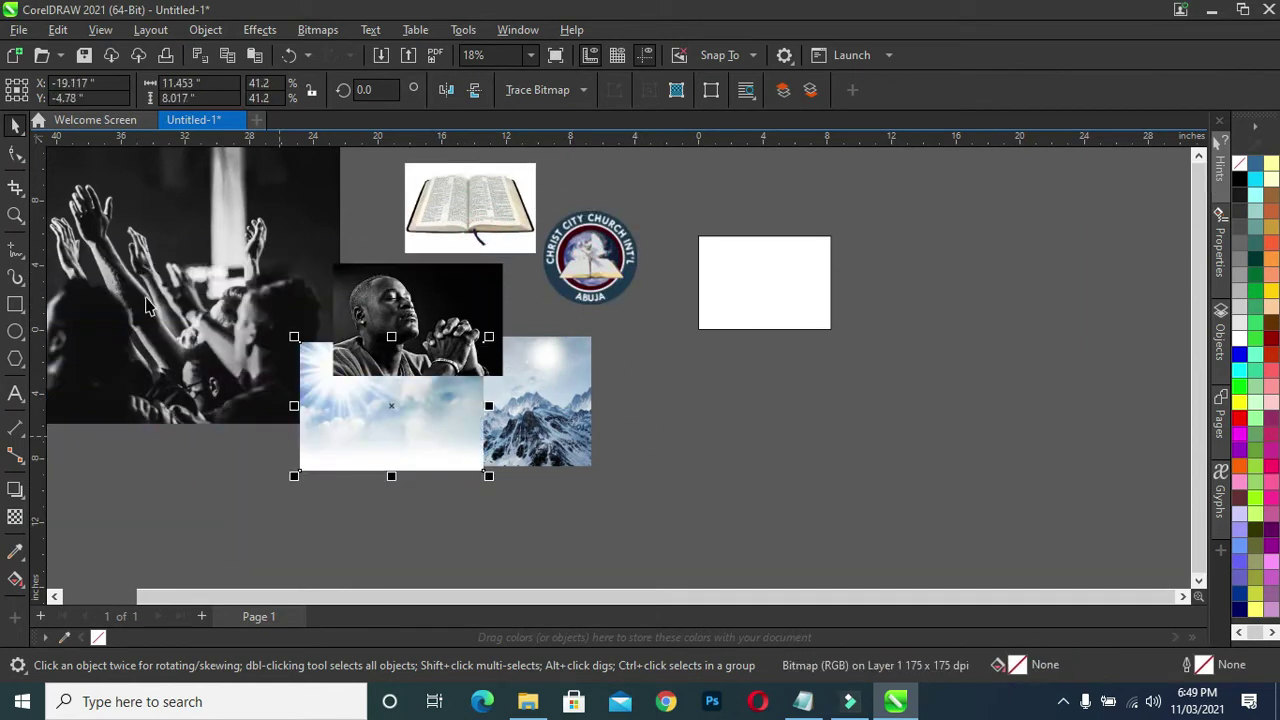
{"action": "left_click_drag", "start_coordinate": [190, 200], "coordinate": [396, 300]}
{"action": "left_click_drag", "start_coordinate": [300, 450], "coordinate": [357, 414]}
{"action": "key", "text": "Delete"}
{"action": "scroll", "coordinate": [871, 271], "scroll_direction": "up", "scroll_amount": 3}
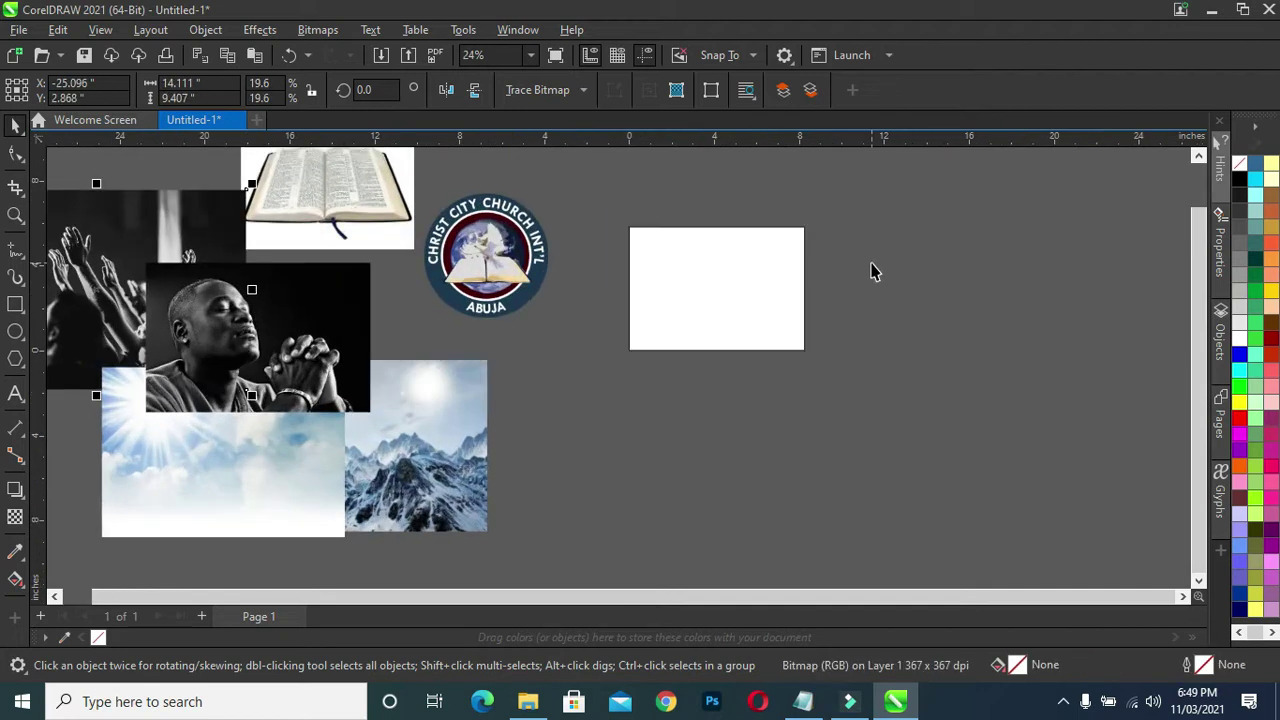
Shrink the praying-man photo at the right and tuck the resized mountain photo beneath it.
{"action": "left_click_drag", "start_coordinate": [127, 365], "coordinate": [1057, 346]}
{"action": "left_click_drag", "start_coordinate": [1143, 447], "coordinate": [1014, 362]}
{"action": "left_click_drag", "start_coordinate": [368, 588], "coordinate": [601, 572]}
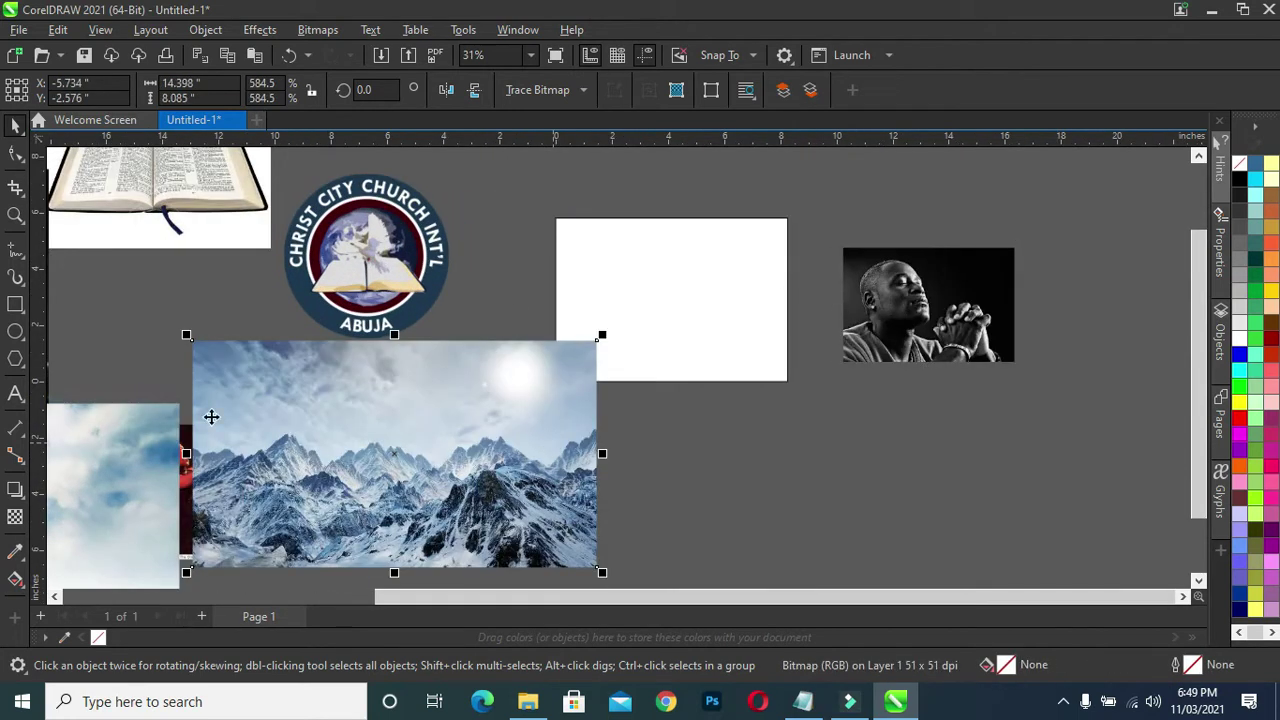
{"action": "left_click_drag", "start_coordinate": [187, 578], "coordinate": [447, 426]}
{"action": "left_click_drag", "start_coordinate": [563, 393], "coordinate": [982, 415]}
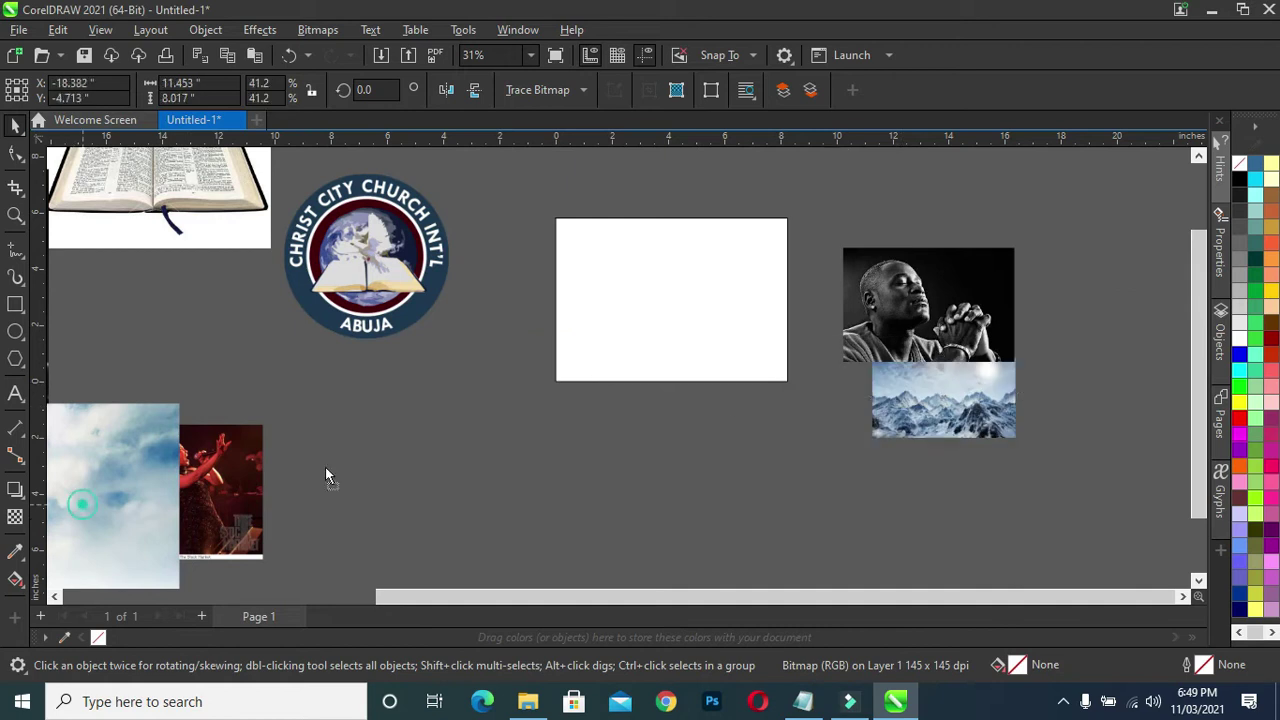
Shrink the sky and Bible images and stack them behind the praying-man photo.
{"action": "left_click_drag", "start_coordinate": [110, 495], "coordinate": [365, 450]}
{"action": "left_click_drag", "start_coordinate": [203, 566], "coordinate": [383, 437]}
{"action": "left_click_drag", "start_coordinate": [455, 390], "coordinate": [970, 265]}
{"action": "left_click_drag", "start_coordinate": [183, 247], "coordinate": [401, 442]}
{"action": "left_click_drag", "start_coordinate": [266, 443], "coordinate": [391, 366]}
{"action": "left_click_drag", "start_coordinate": [420, 307], "coordinate": [851, 208]}
Shrink the church logo to a small badge and resize the concert photo beside the page.
{"action": "left_click", "coordinate": [316, 265]}
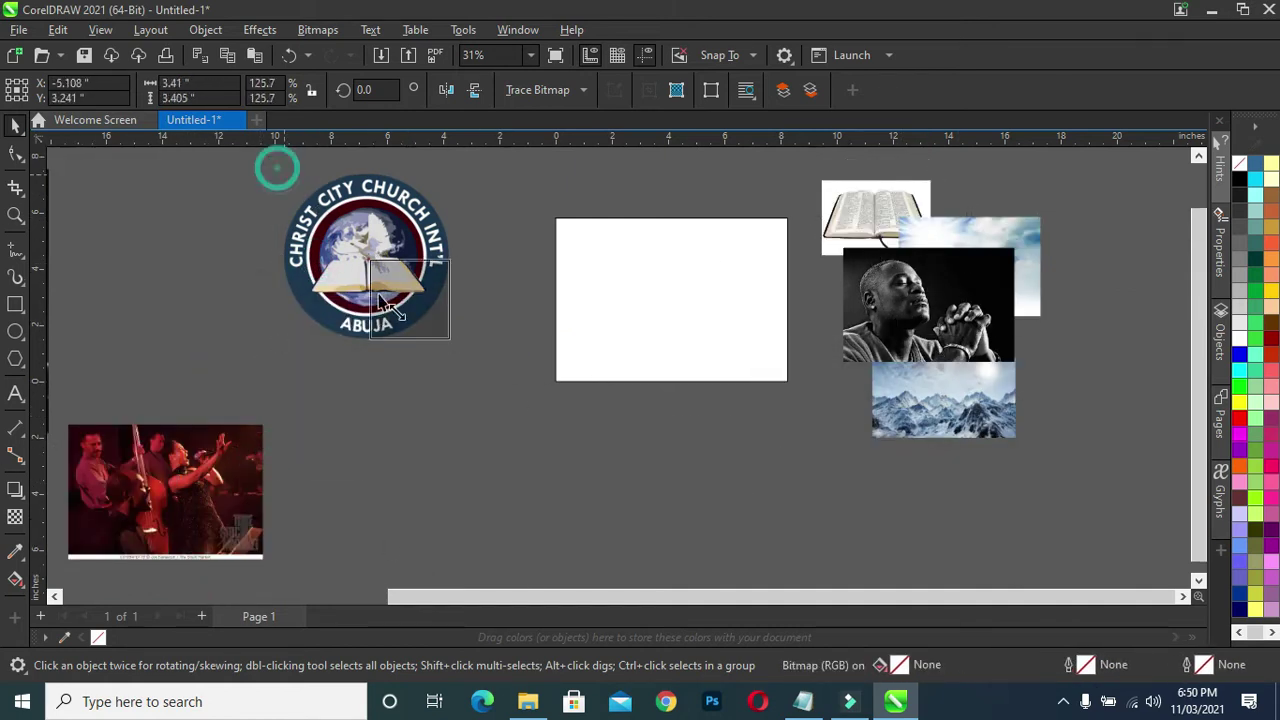
{"action": "left_click_drag", "start_coordinate": [278, 169], "coordinate": [418, 307]}
{"action": "left_click_drag", "start_coordinate": [436, 325], "coordinate": [523, 256]}
{"action": "left_click_drag", "start_coordinate": [165, 490], "coordinate": [400, 360]}
{"action": "left_click_drag", "start_coordinate": [305, 438], "coordinate": [382, 383]}
{"action": "left_click_drag", "start_coordinate": [465, 333], "coordinate": [512, 297]}
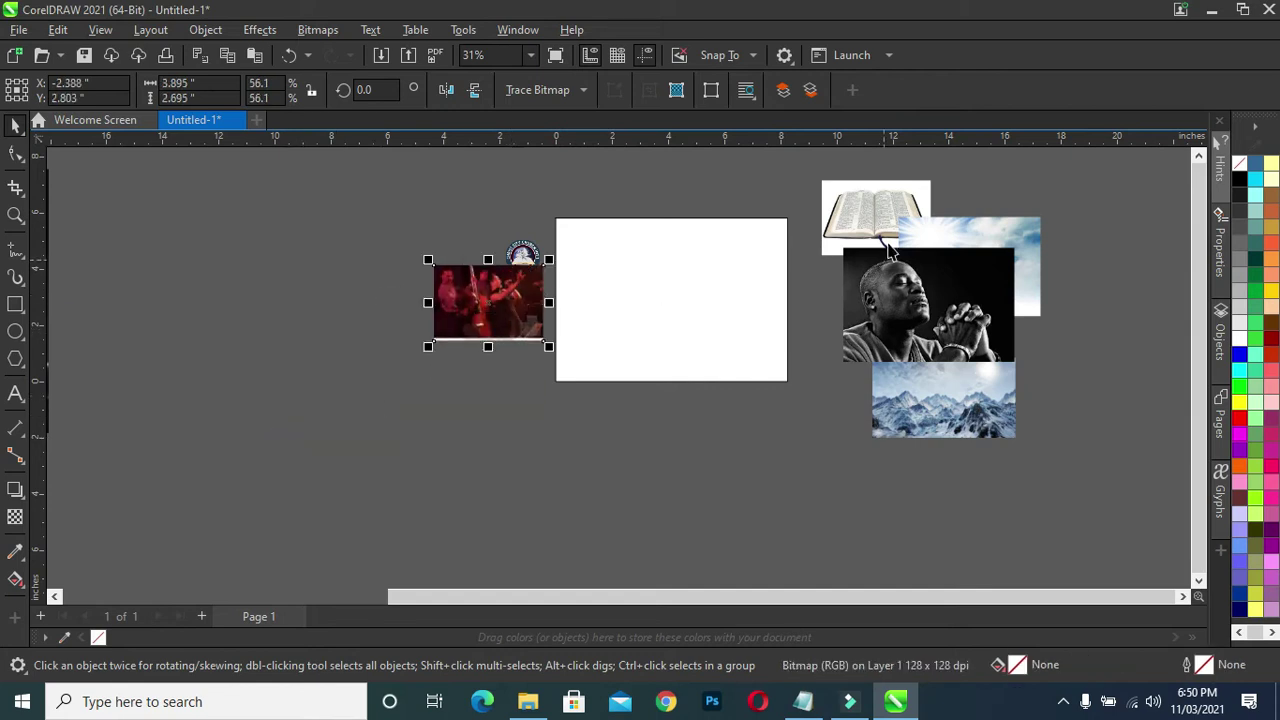
Shrink the crowd photo and set it above the concert photo.
{"action": "key", "text": "F4"}
{"action": "left_click_drag", "start_coordinate": [199, 355], "coordinate": [487, 343]}
{"action": "mouse_move", "coordinate": [359, 466]}
{"action": "left_mouse_down"}
{"action": "mouse_move", "coordinate": [612, 299]}
{"action": "mouse_move", "coordinate": [770, 296]}
{"action": "left_mouse_up"}
{"action": "key", "text": "F4"}
{"action": "left_click_drag", "start_coordinate": [238, 237], "coordinate": [195, 251]}
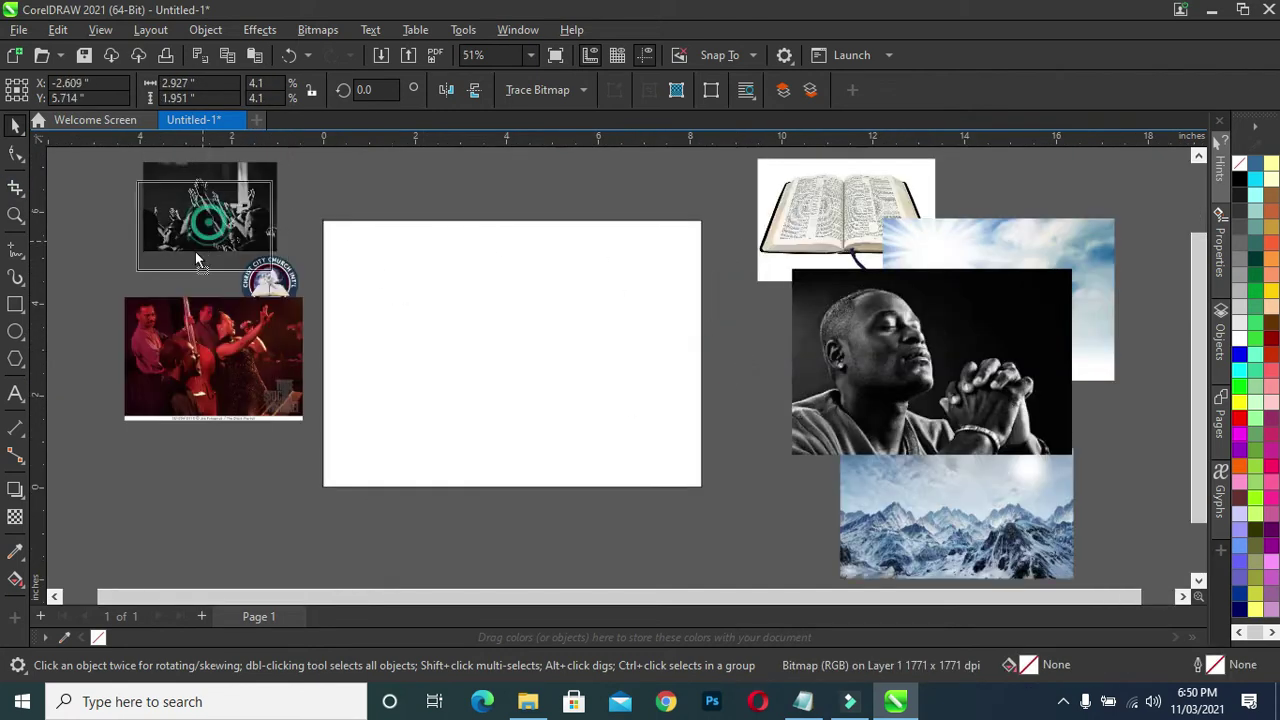
{"action": "left_click", "coordinate": [439, 420]}
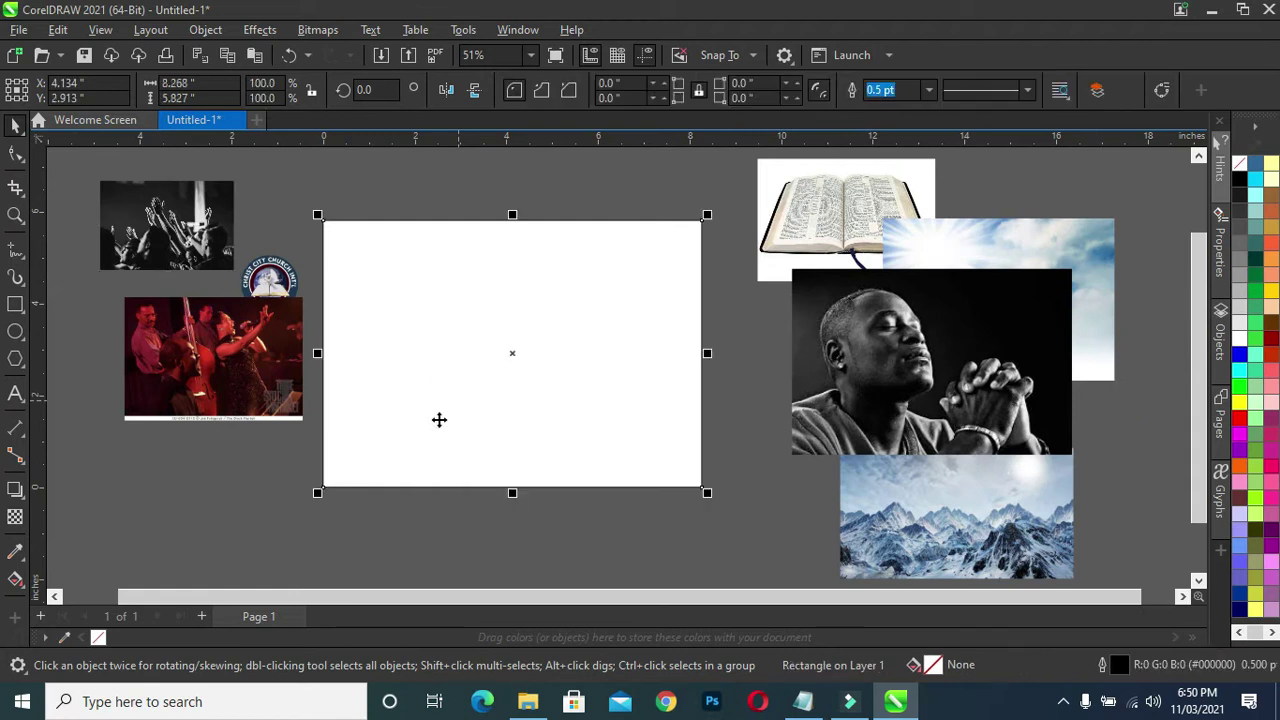
Move and enlarge the sky photo across the top of the page rectangle.
{"action": "left_click", "coordinate": [975, 250]}
{"action": "left_click_drag", "start_coordinate": [966, 237], "coordinate": [753, 196]}
{"action": "mouse_move", "coordinate": [663, 345]}
{"action": "left_mouse_down"}
{"action": "mouse_move", "coordinate": [525, 398]}
{"action": "mouse_move", "coordinate": [598, 386]}
{"action": "left_mouse_up"}
{"action": "left_click_drag", "start_coordinate": [743, 254], "coordinate": [446, 249]}
{"action": "mouse_move", "coordinate": [608, 366]}
{"action": "left_mouse_down"}
{"action": "mouse_move", "coordinate": [684, 397]}
{"action": "mouse_move", "coordinate": [800, 488]}
{"action": "left_mouse_up"}
{"action": "left_click_drag", "start_coordinate": [668, 380], "coordinate": [633, 331]}
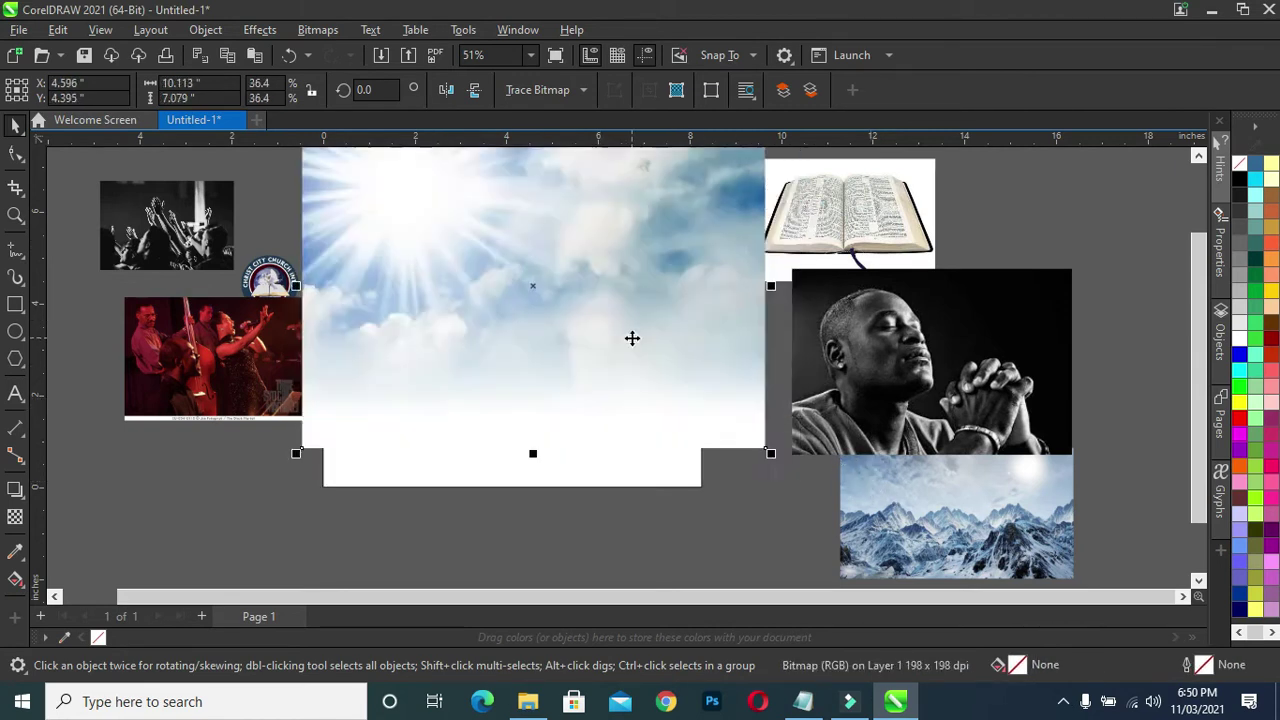
Apply a Gaussian Blur of about 22 pixels to the sky photo.
{"action": "left_click", "coordinate": [260, 29]}
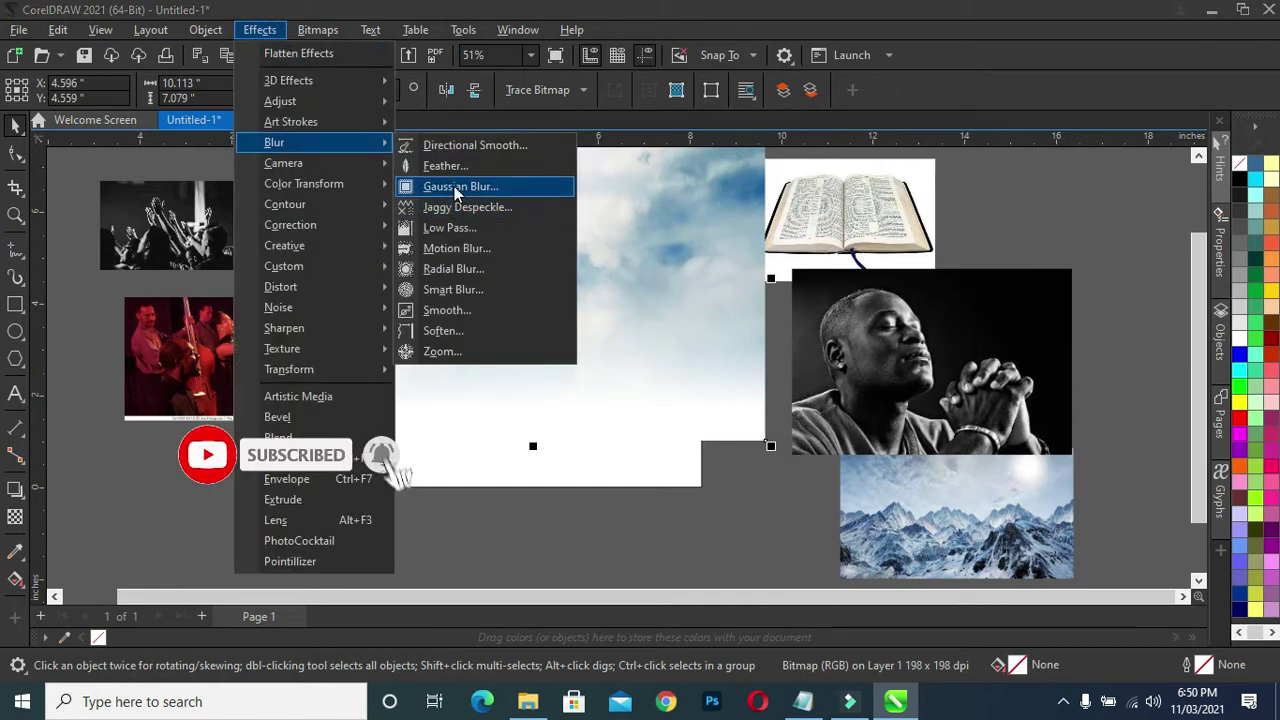
{"action": "mouse_move", "coordinate": [274, 142]}
{"action": "left_click", "coordinate": [454, 186]}
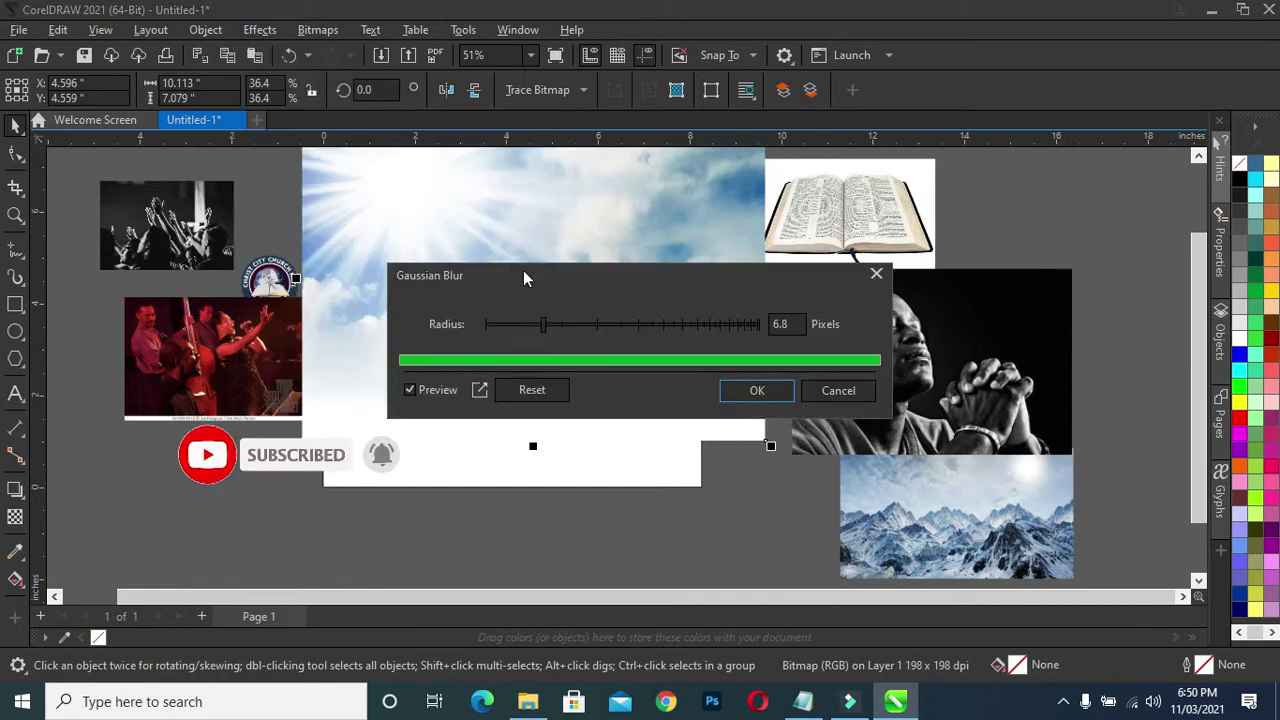
{"action": "left_click_drag", "start_coordinate": [525, 277], "coordinate": [838, 262]}
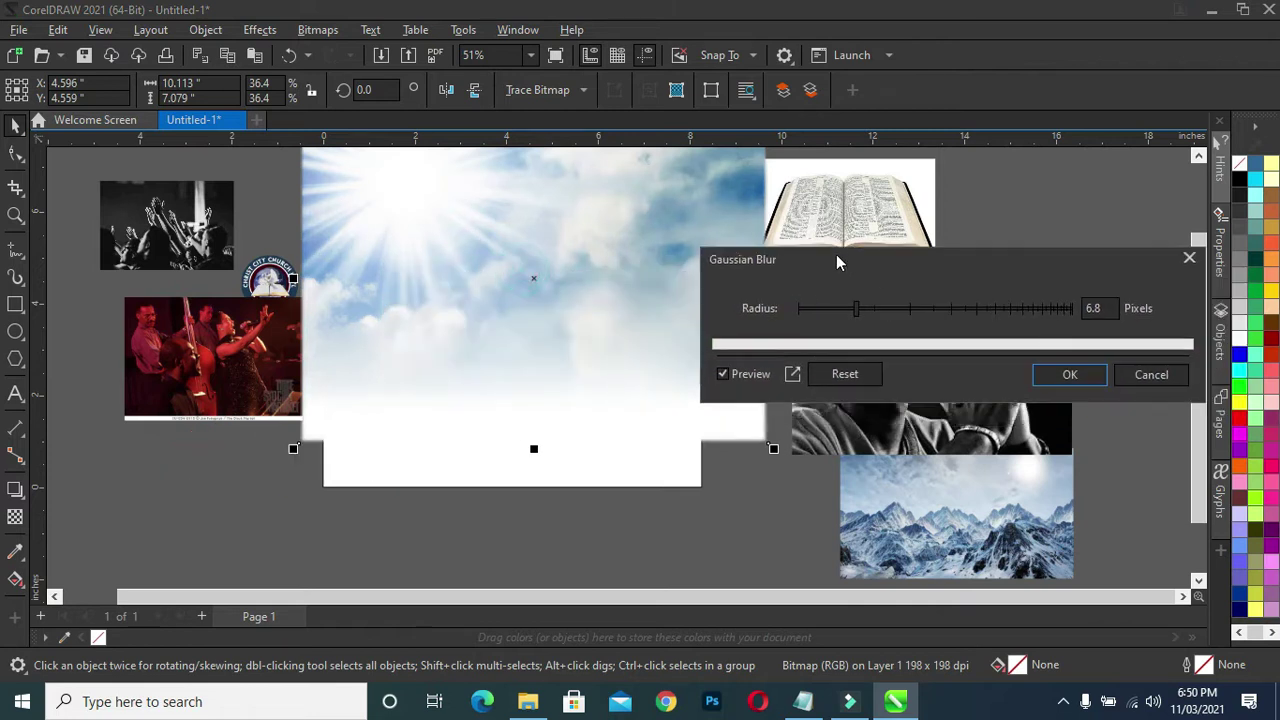
{"action": "left_click", "coordinate": [899, 312]}
{"action": "left_click", "coordinate": [918, 313]}
{"action": "left_click", "coordinate": [1066, 375]}
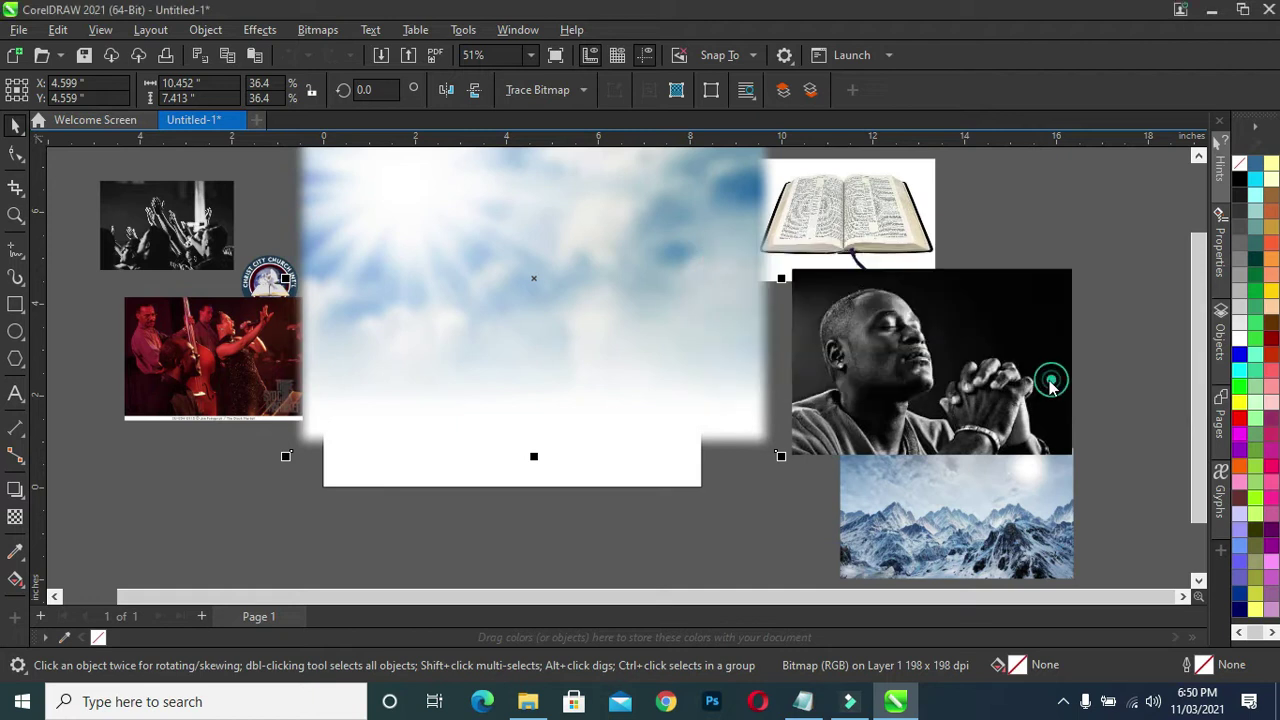
{"action": "mouse_move", "coordinate": [606, 328]}
{"action": "left_mouse_down"}
{"action": "mouse_move", "coordinate": [581, 303]}
{"action": "mouse_move", "coordinate": [567, 319]}
{"action": "left_mouse_up"}
{"action": "left_click", "coordinate": [15, 516]}
Give the sky photo a top-to-bottom fountain transparency fade.
{"action": "left_click_drag", "start_coordinate": [559, 215], "coordinate": [557, 405]}
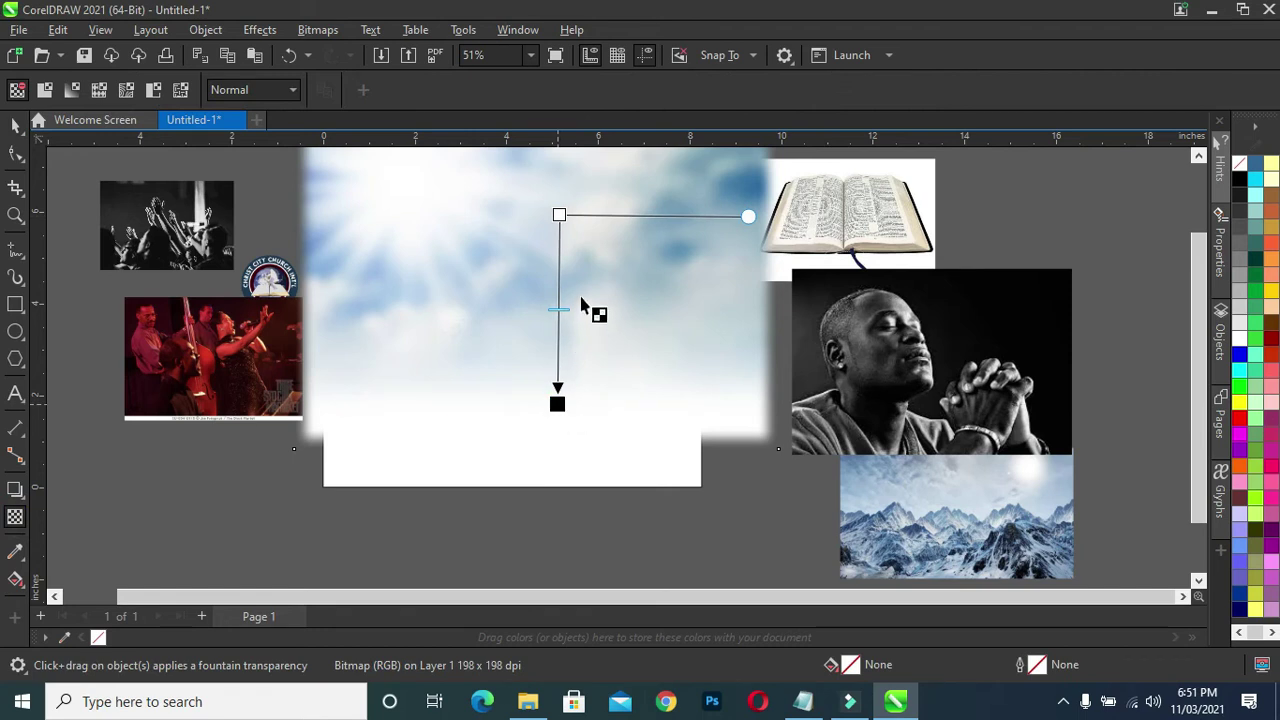
{"action": "left_click_drag", "start_coordinate": [558, 401], "coordinate": [559, 330]}
{"action": "left_click_drag", "start_coordinate": [556, 212], "coordinate": [554, 193]}
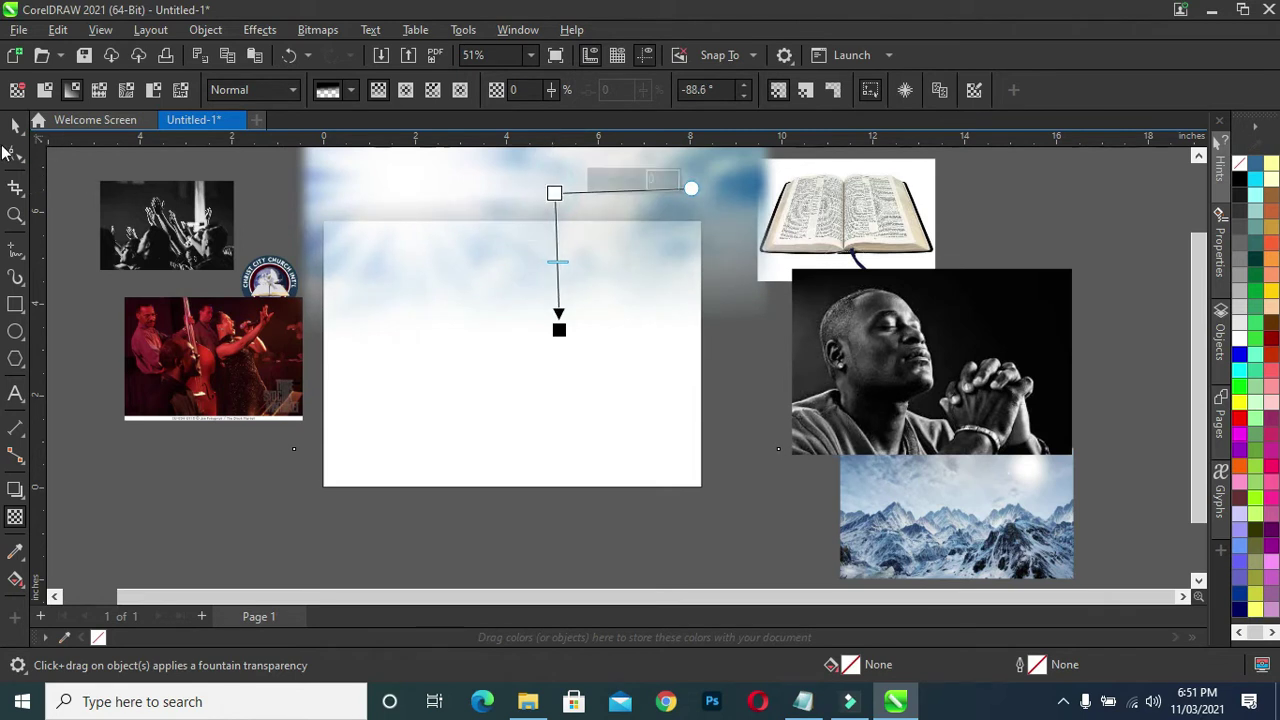
{"action": "left_click", "coordinate": [15, 125]}
PowerClip the faded sky photo inside the page rectangle.
{"action": "right_click", "coordinate": [478, 209]}
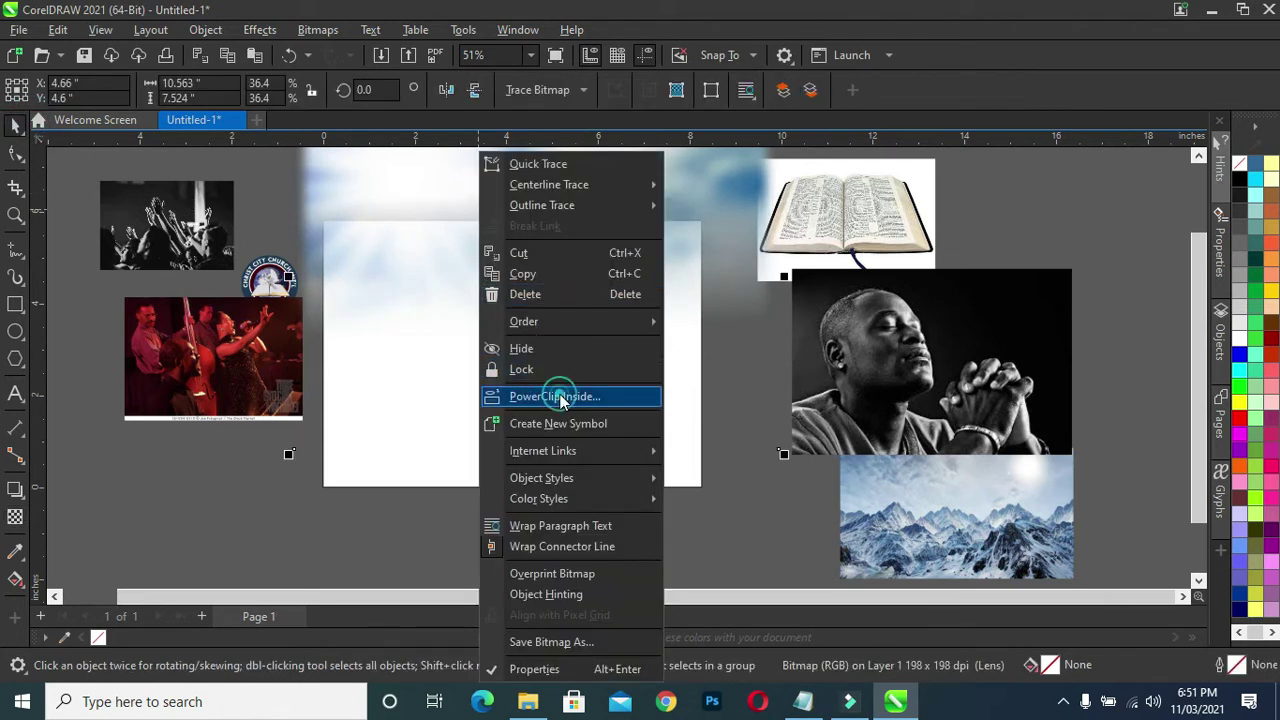
{"action": "left_click", "coordinate": [559, 397]}
{"action": "left_click", "coordinate": [454, 478]}
{"action": "left_click", "coordinate": [491, 529]}
{"action": "left_click", "coordinate": [469, 391]}
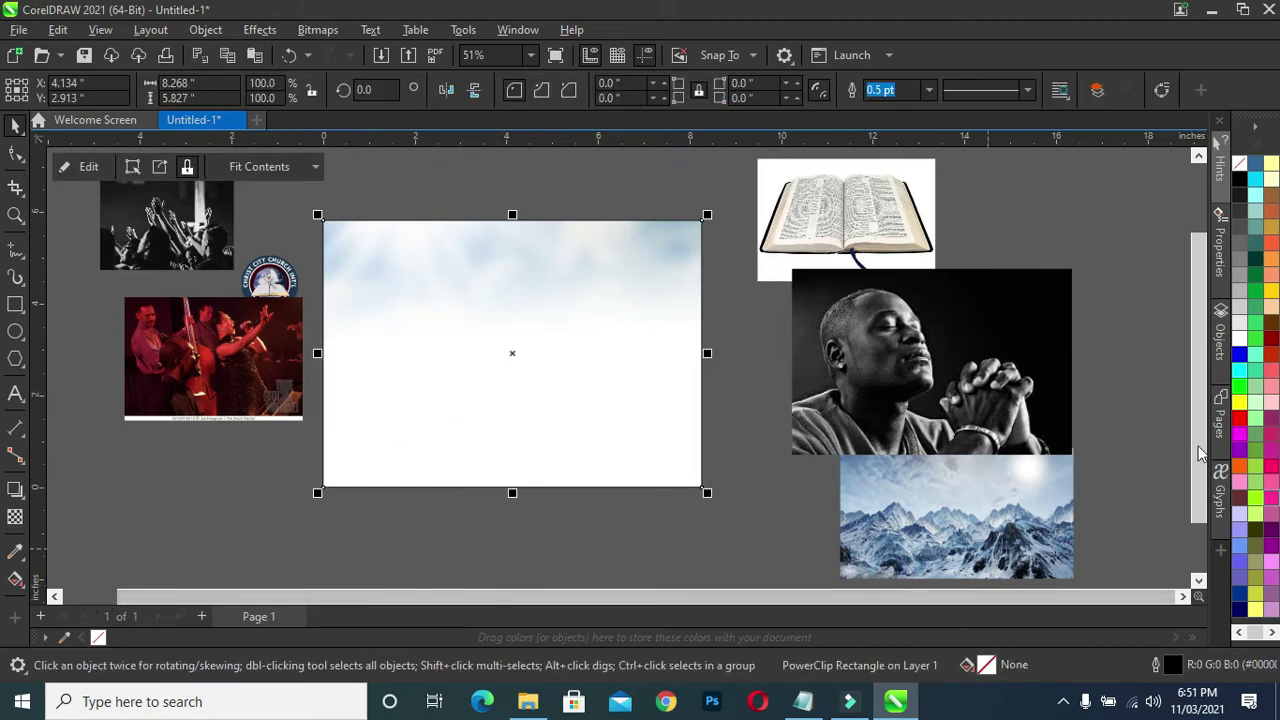
{"action": "left_click", "coordinate": [135, 545]}
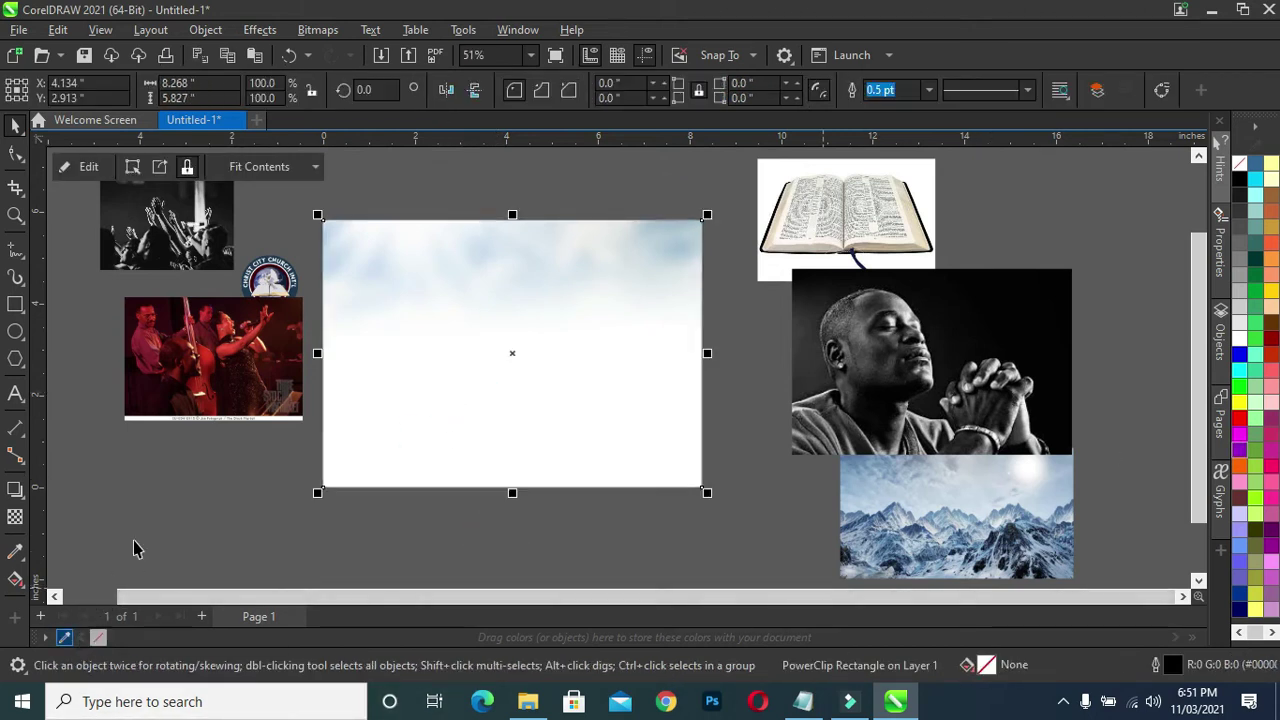
Fill the clipped page rectangle with a blue swatch from the palette.
{"action": "left_click", "coordinate": [367, 401]}
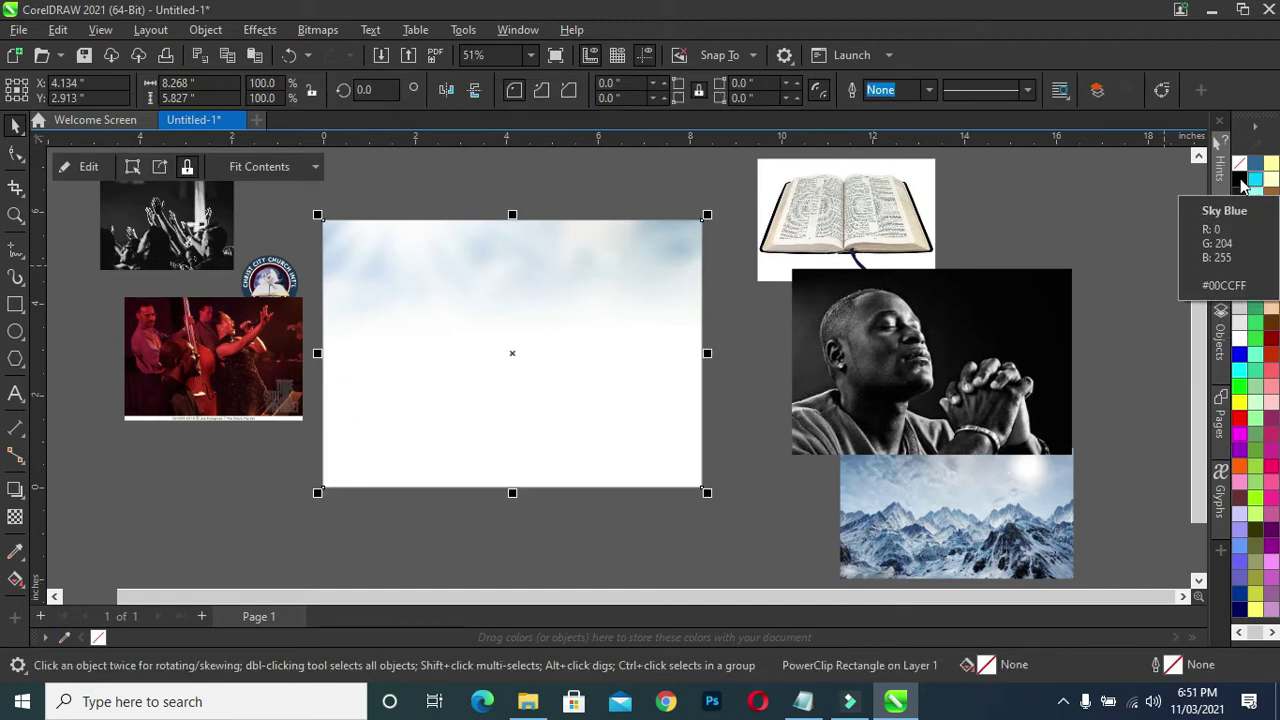
{"action": "left_click", "coordinate": [1270, 634]}
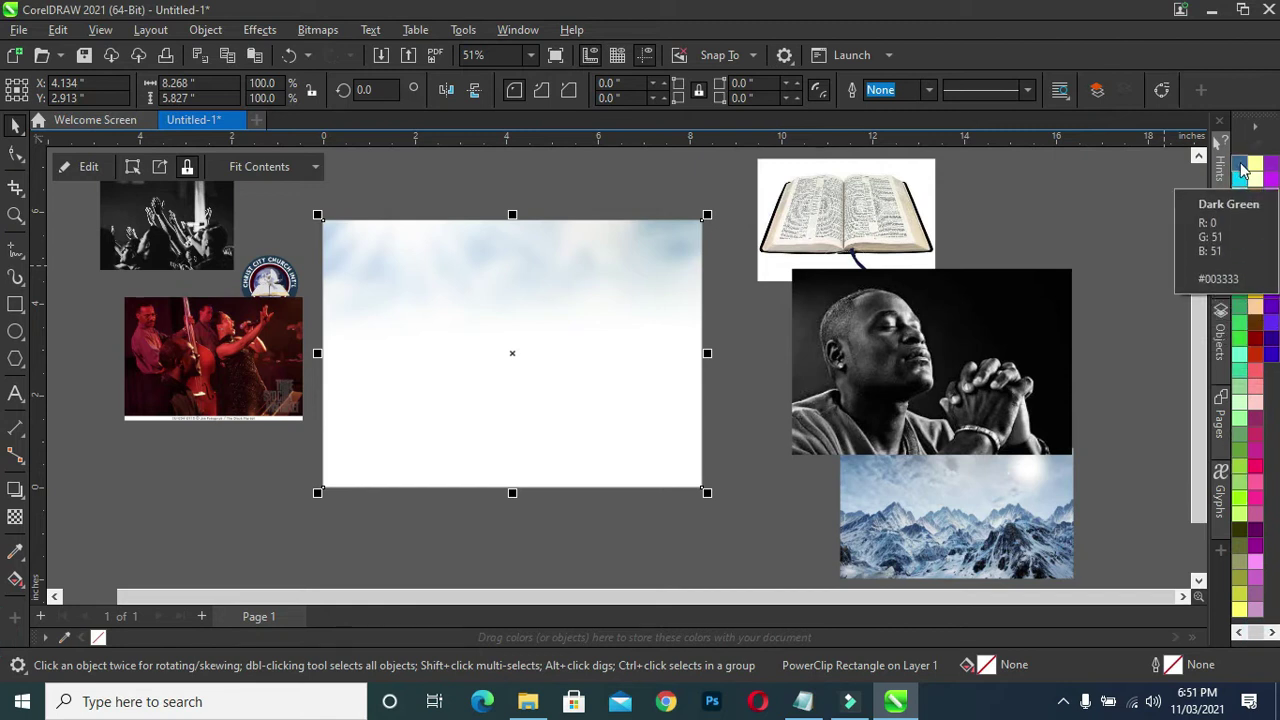
{"action": "left_click", "coordinate": [1240, 165]}
{"action": "left_click", "coordinate": [729, 494]}
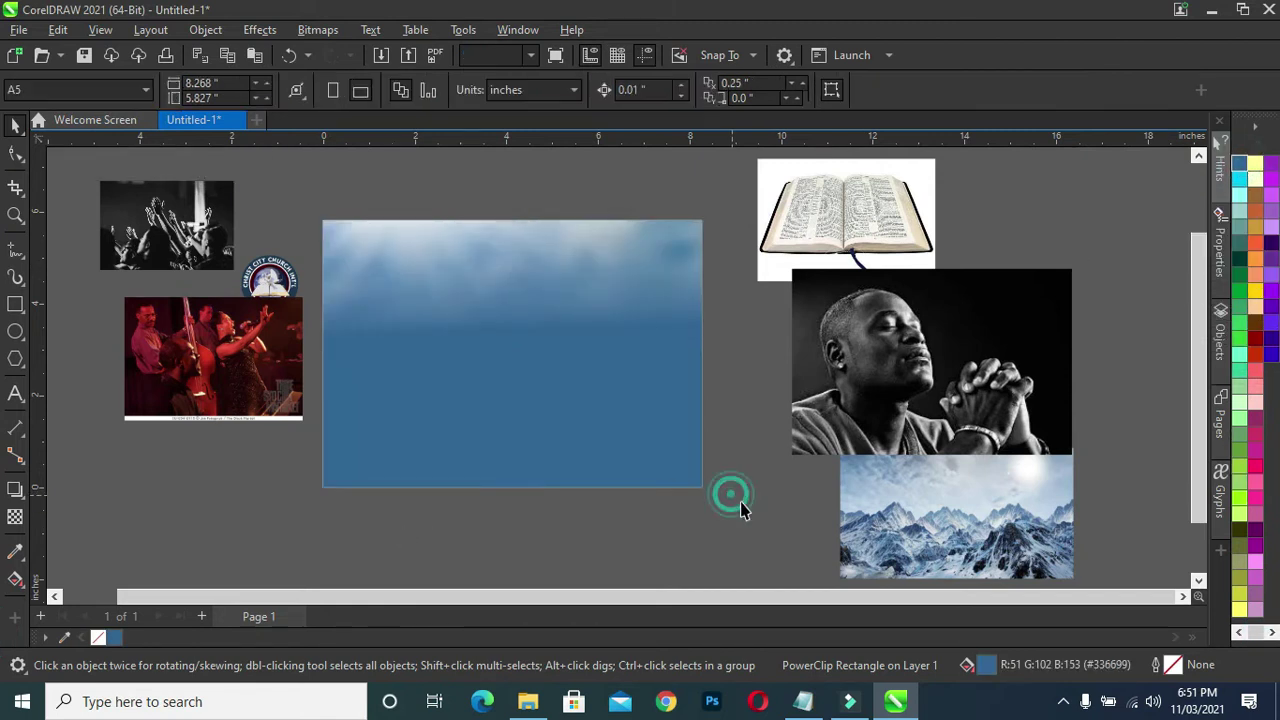
{"action": "left_click", "coordinate": [603, 423]}
Refine the fill to deep blue #214E7A and open the PowerClip contents for editing.
{"action": "double_click", "coordinate": [988, 665]}
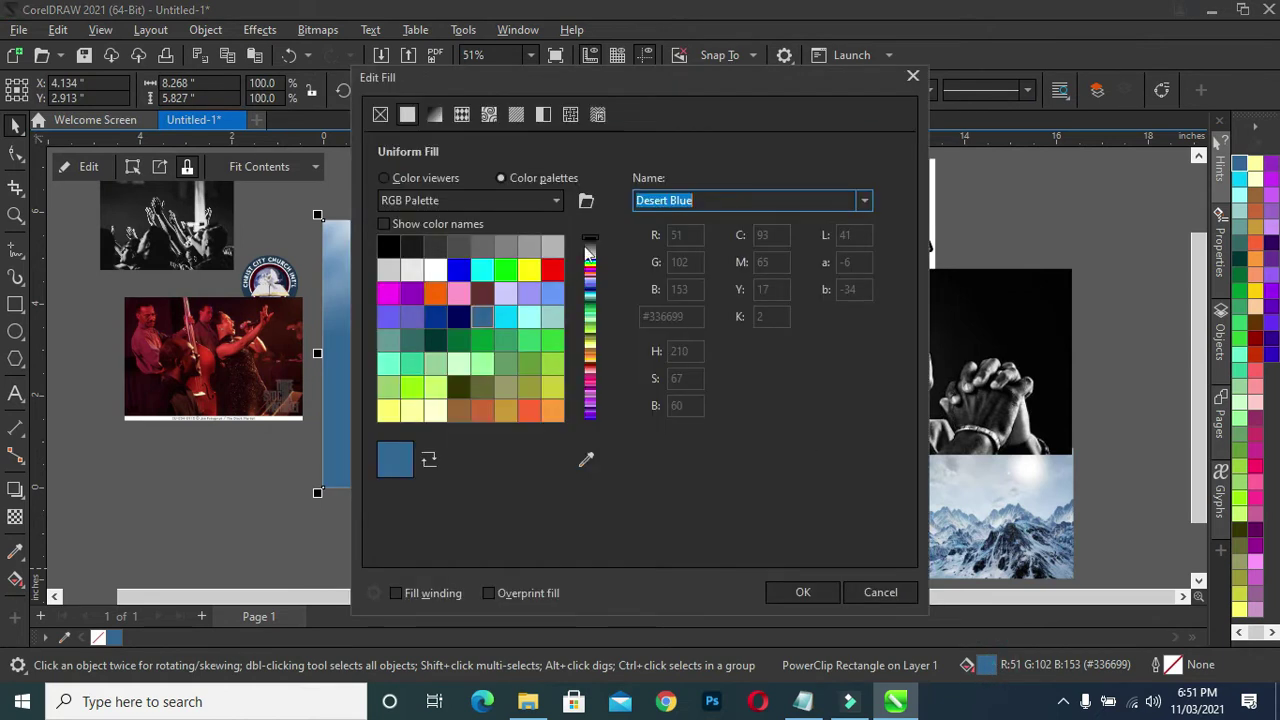
{"action": "left_click", "coordinate": [396, 178]}
{"action": "left_click_drag", "start_coordinate": [628, 78], "coordinate": [924, 71]}
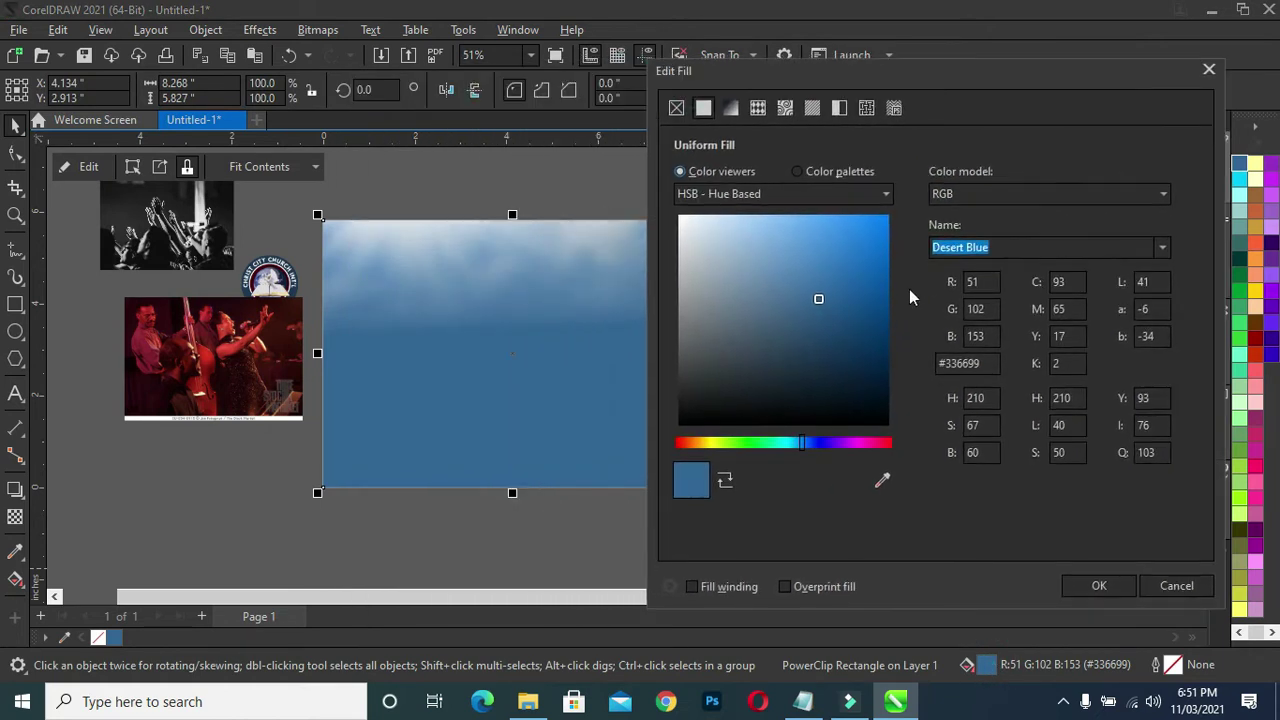
{"action": "left_click_drag", "start_coordinate": [879, 306], "coordinate": [889, 318]}
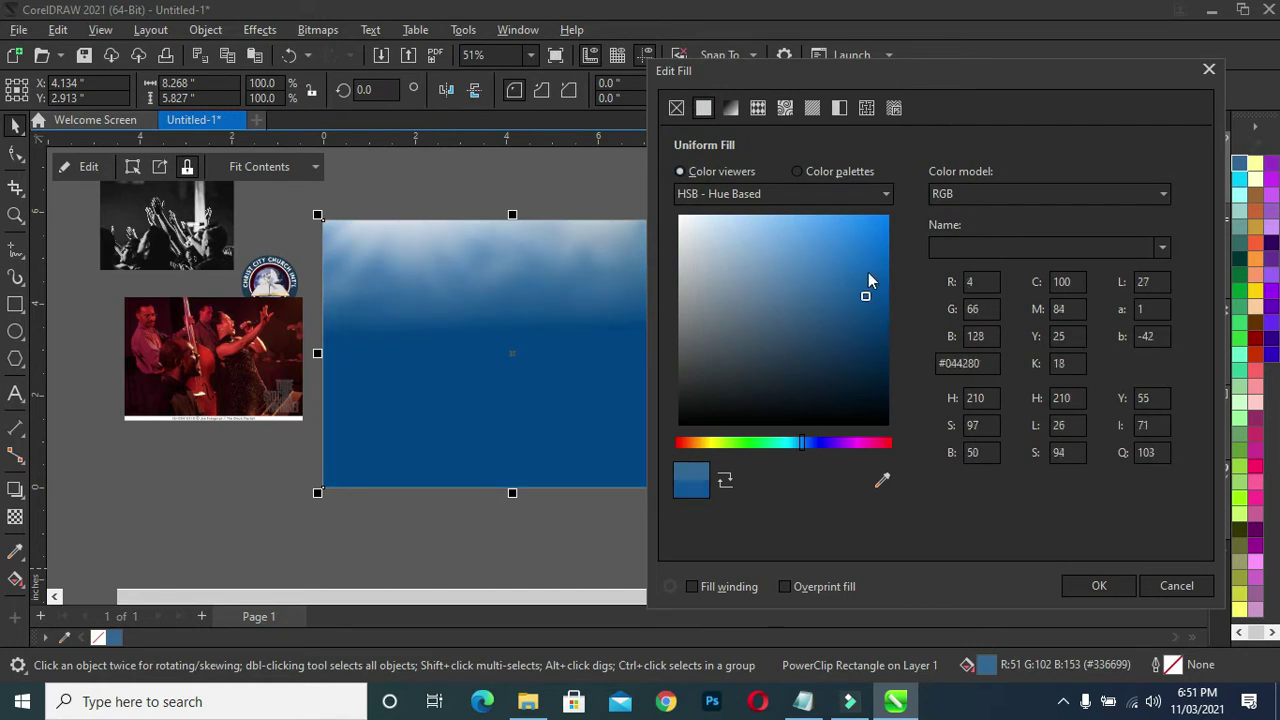
{"action": "left_click", "coordinate": [820, 276]}
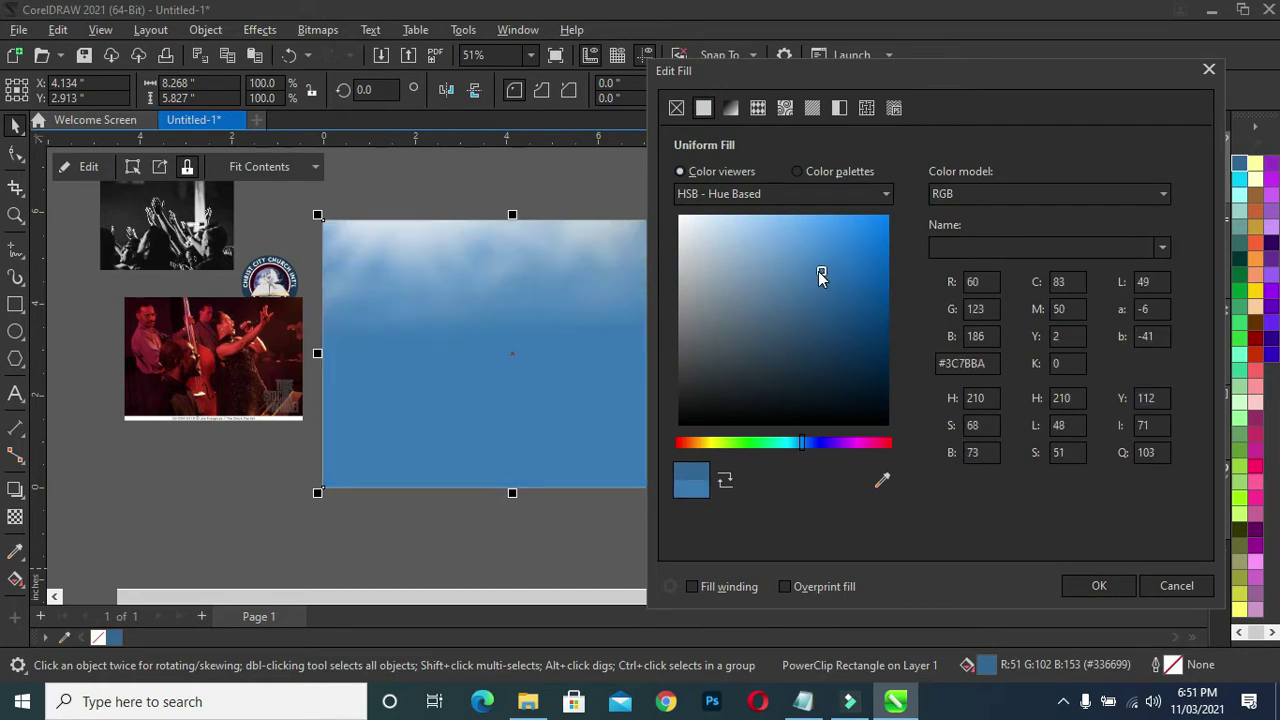
{"action": "left_click", "coordinate": [815, 289]}
{"action": "left_click_drag", "start_coordinate": [815, 289], "coordinate": [838, 310]}
{"action": "left_click", "coordinate": [832, 326]}
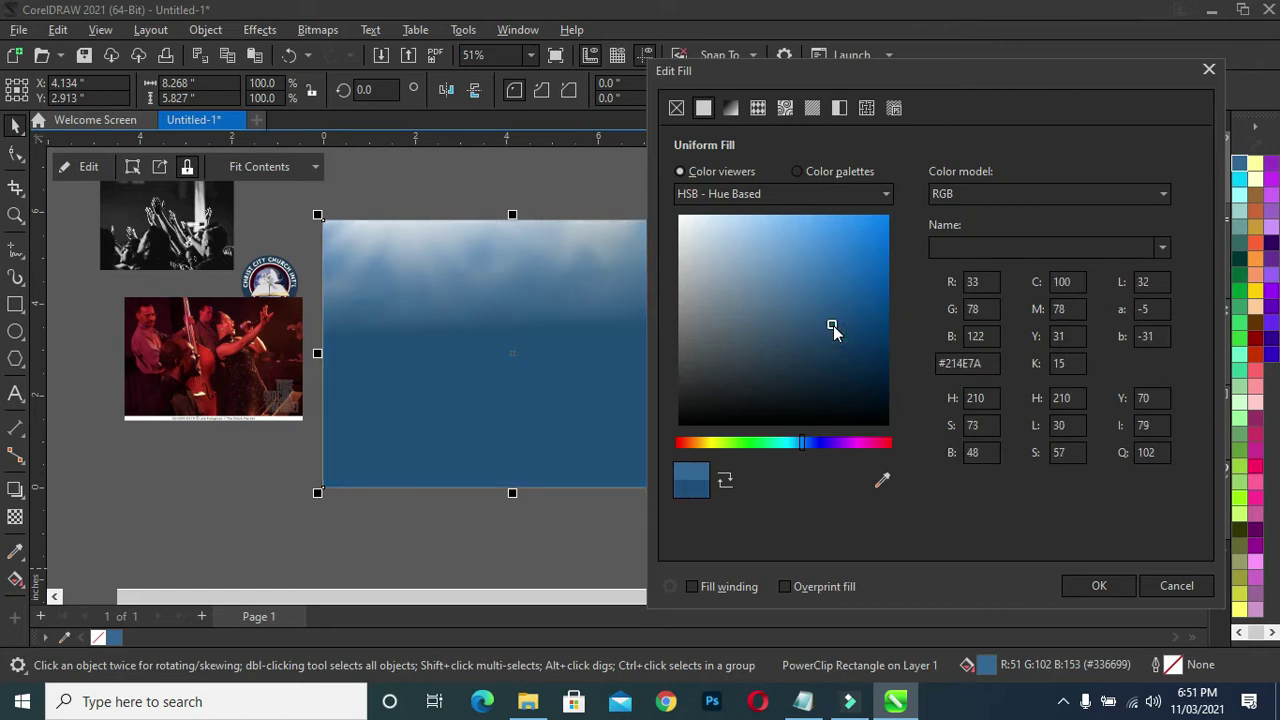
{"action": "left_click", "coordinate": [1092, 590]}
{"action": "left_click", "coordinate": [580, 295]}
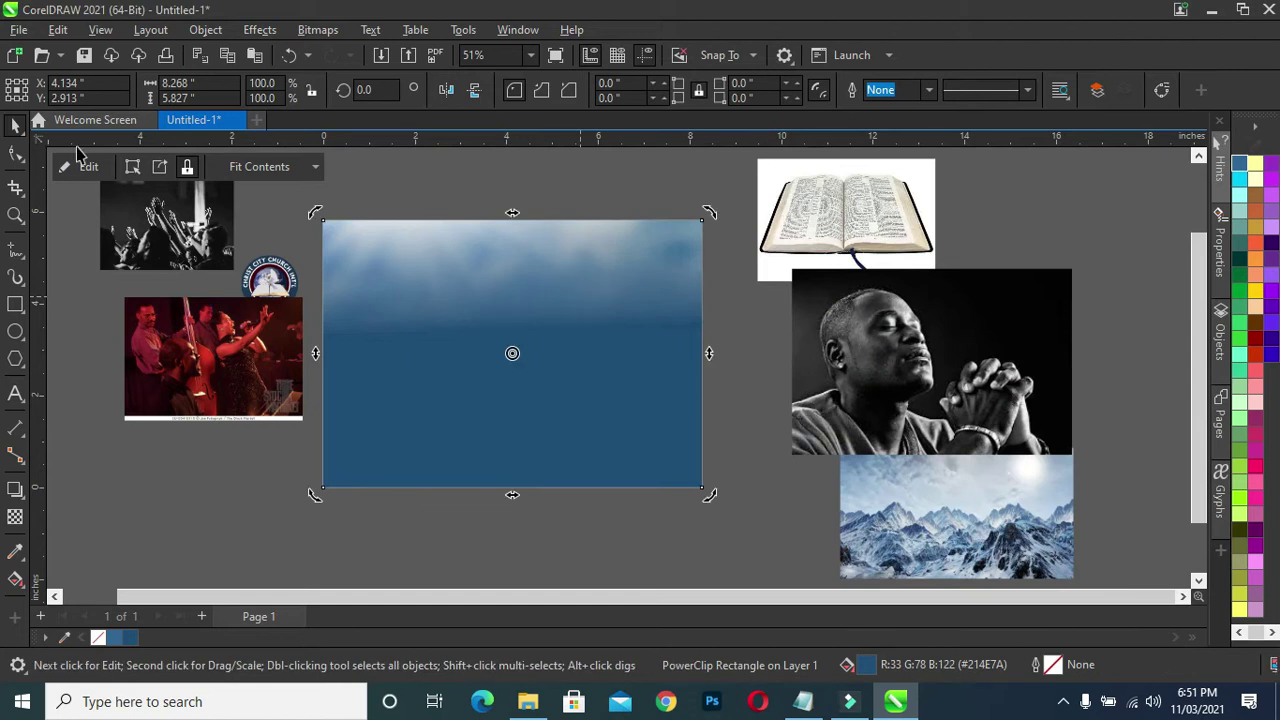
{"action": "left_click", "coordinate": [86, 167]}
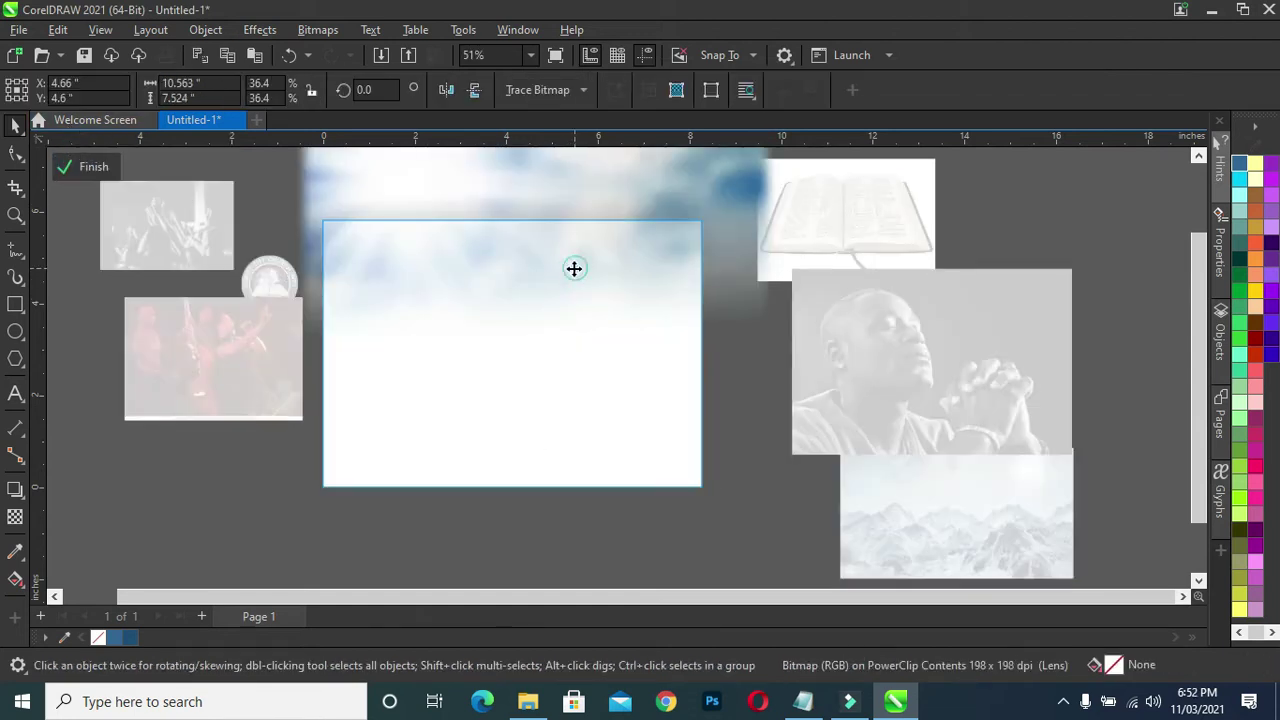
Straighten the sky photo's fountain fade to -90° and finish editing the PowerClip contents.
{"action": "left_click", "coordinate": [15, 516]}
{"action": "left_click", "coordinate": [555, 330]}
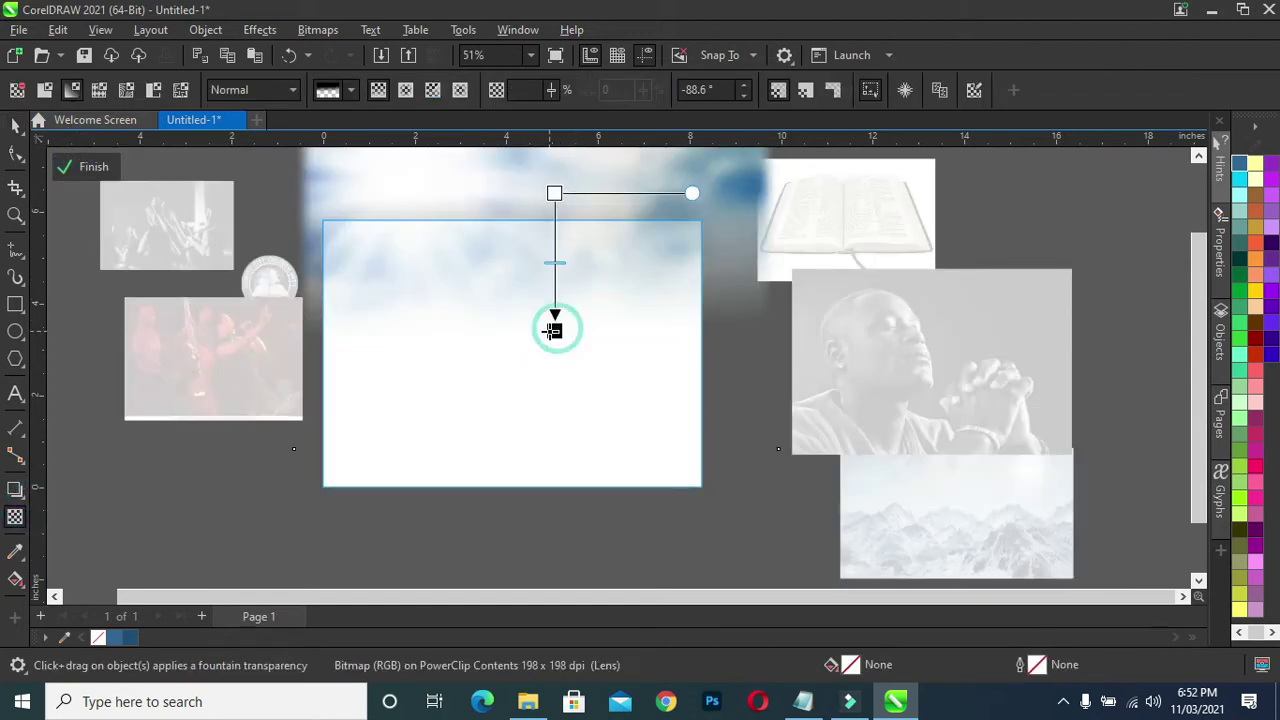
{"action": "left_click_drag", "start_coordinate": [551, 333], "coordinate": [555, 345]}
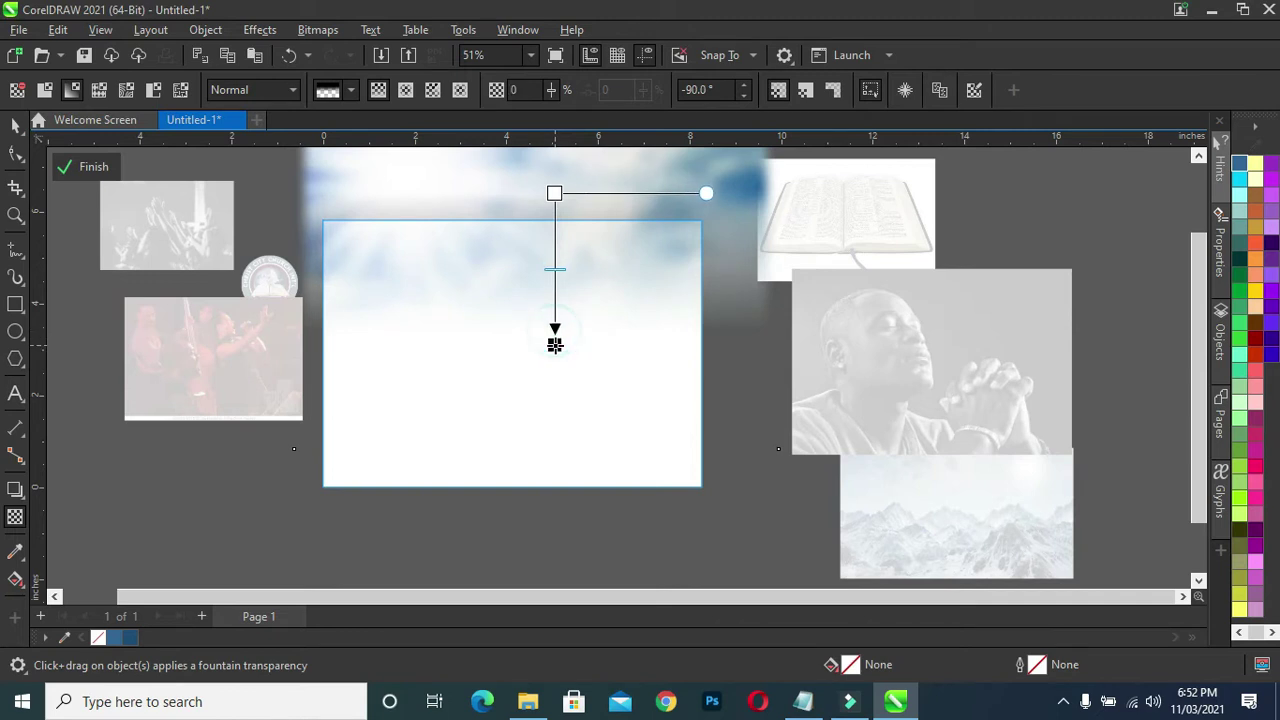
{"action": "left_click", "coordinate": [15, 124]}
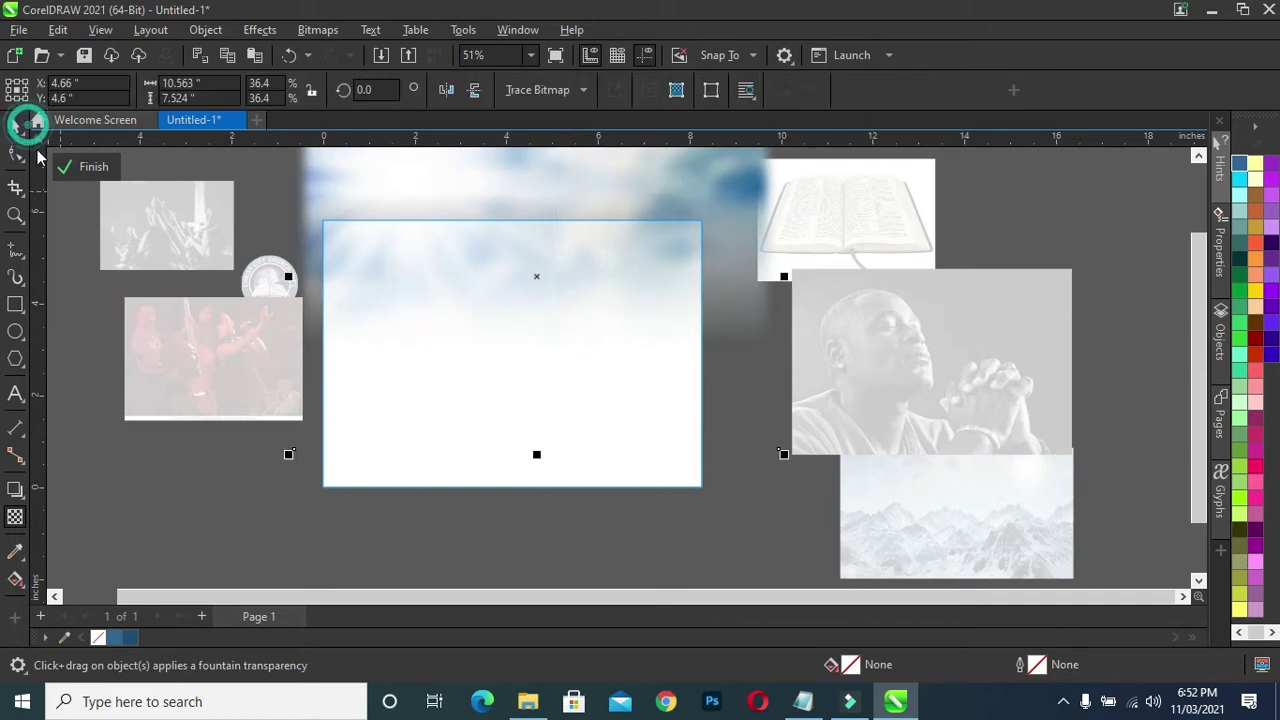
{"action": "left_click", "coordinate": [815, 400]}
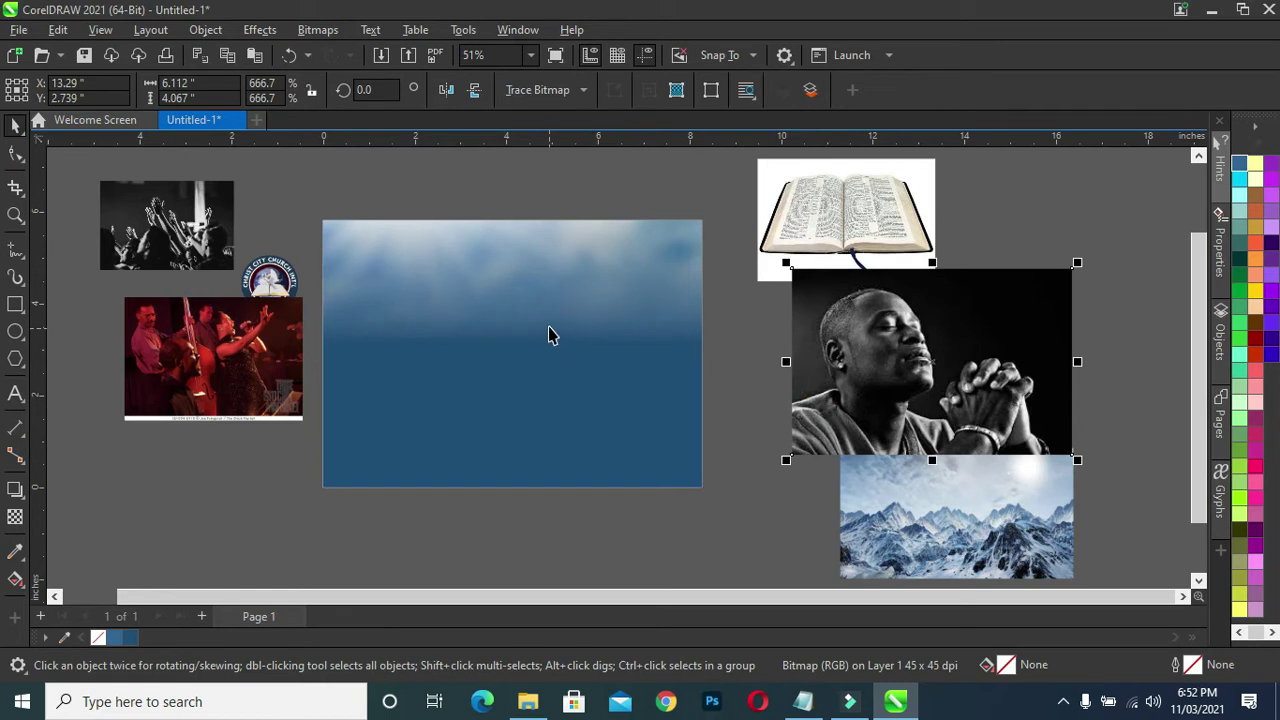
Move the snowy mountain photo onto the blue background and enlarge it.
{"action": "left_click_drag", "start_coordinate": [908, 555], "coordinate": [355, 470]}
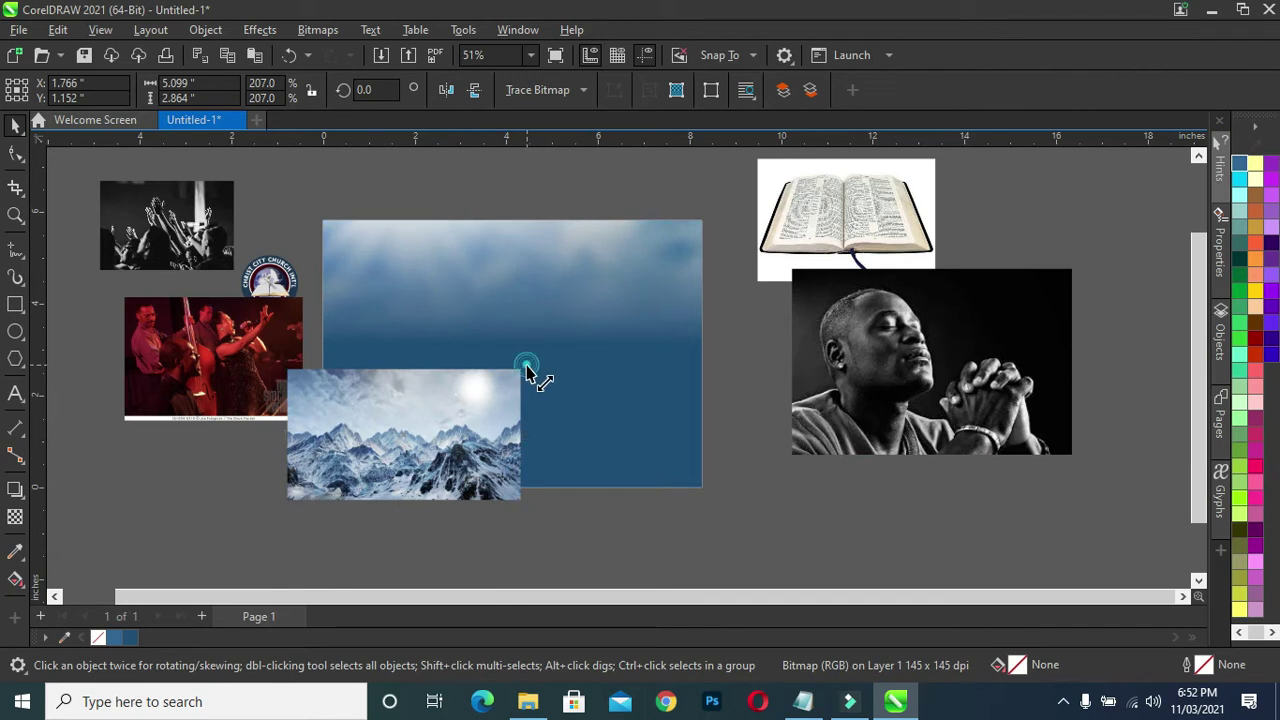
{"action": "left_click_drag", "start_coordinate": [527, 372], "coordinate": [560, 343]}
{"action": "left_click_drag", "start_coordinate": [561, 507], "coordinate": [729, 587]}
{"action": "mouse_move", "coordinate": [569, 470]}
{"action": "left_mouse_down"}
{"action": "mouse_move", "coordinate": [579, 394]}
{"action": "mouse_move", "coordinate": [509, 259]}
{"action": "left_mouse_up"}
Fade the mountain photo's top to transparent with a vertical fountain transparency.
{"action": "left_click", "coordinate": [15, 518]}
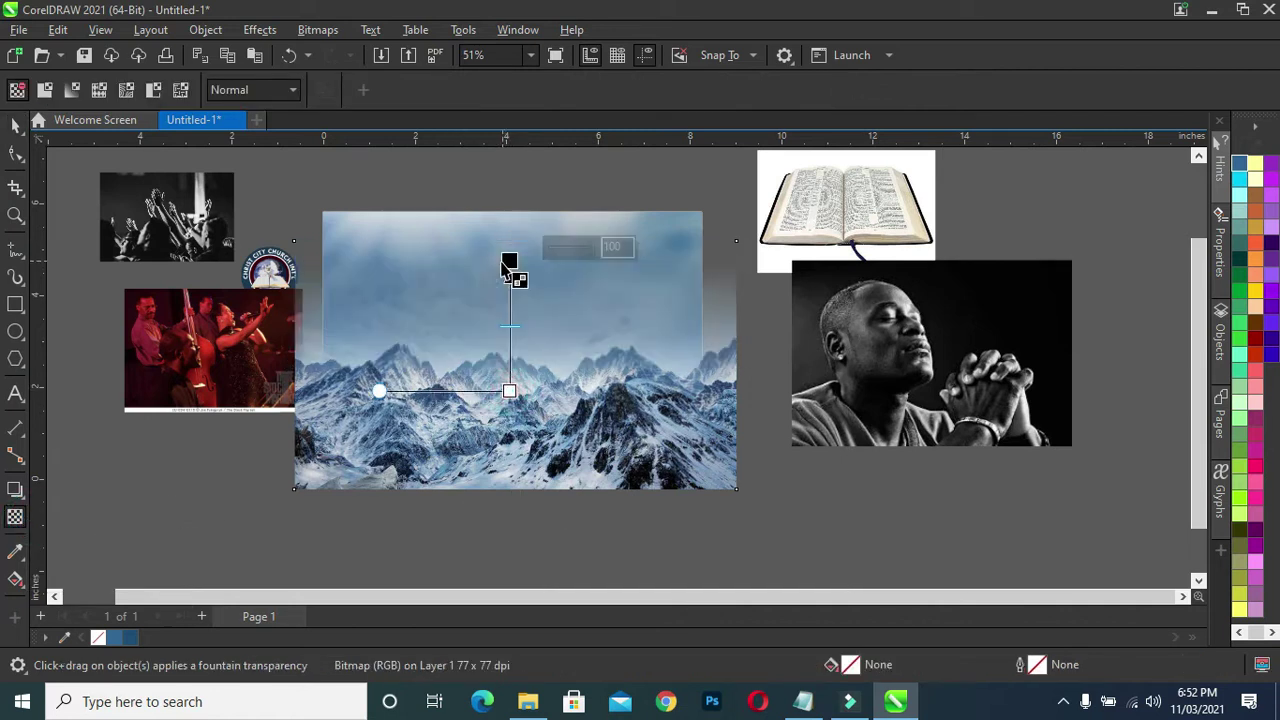
{"action": "left_click_drag", "start_coordinate": [509, 390], "coordinate": [509, 490]}
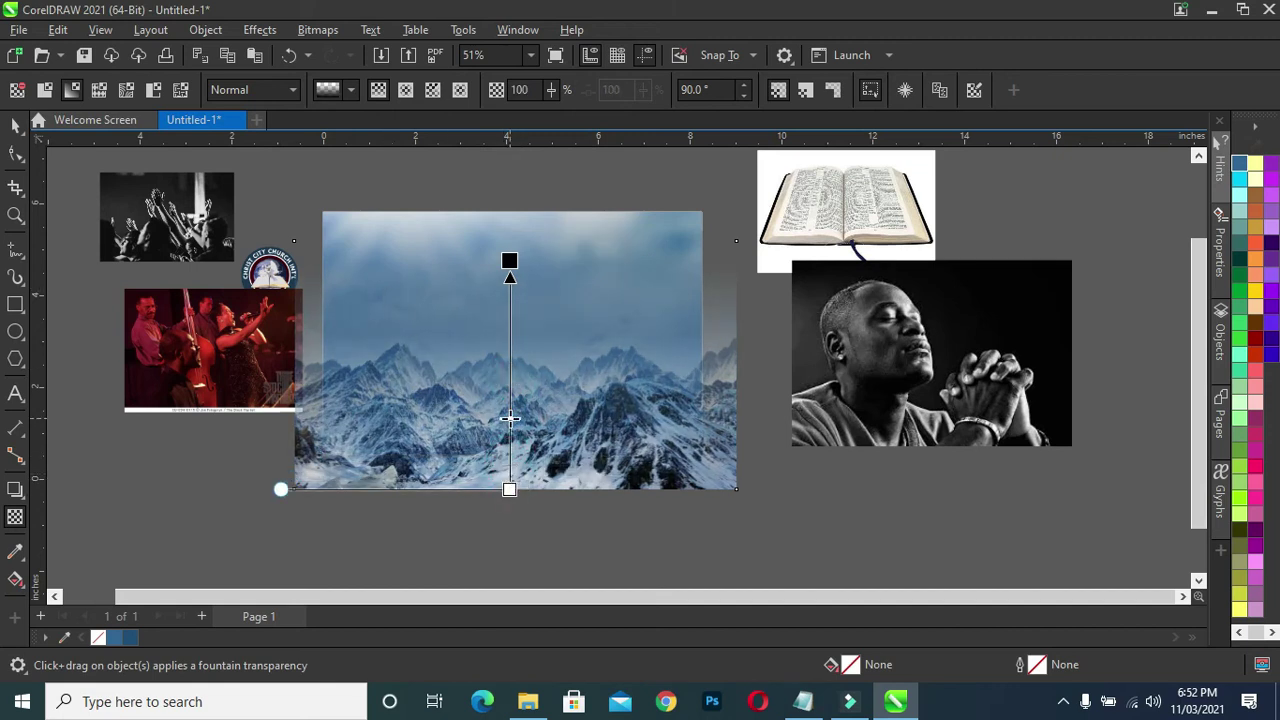
{"action": "left_click_drag", "start_coordinate": [511, 376], "coordinate": [510, 437]}
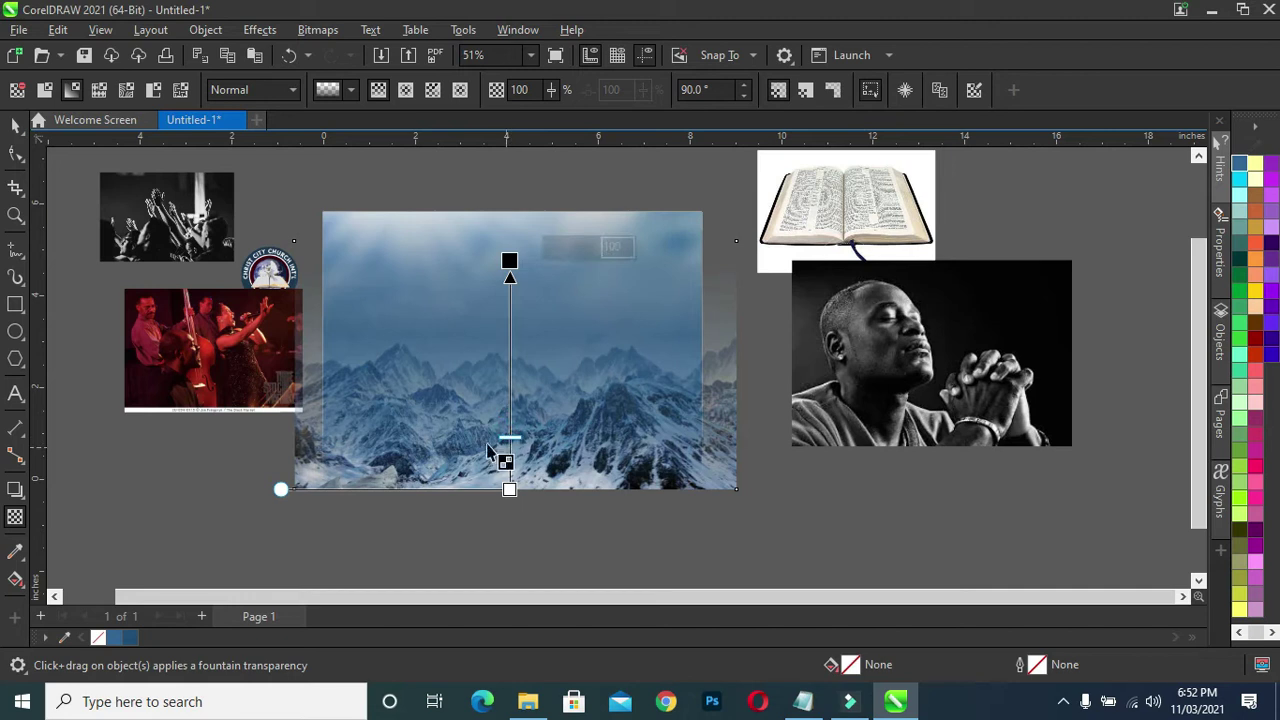
{"action": "left_click", "coordinate": [12, 124]}
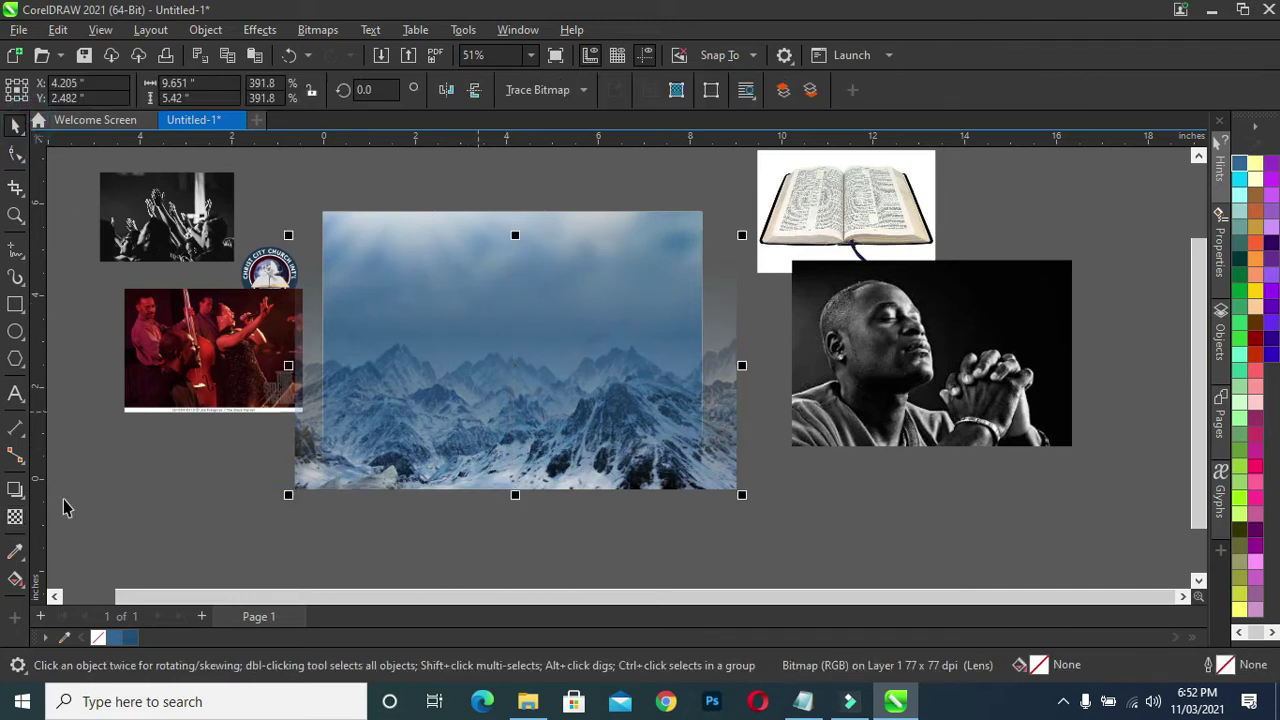
{"action": "left_click", "coordinate": [14, 520]}
{"action": "key", "text": "space"}
Choose PowerClip Inside for the mountain photo.
{"action": "left_click", "coordinate": [511, 358]}
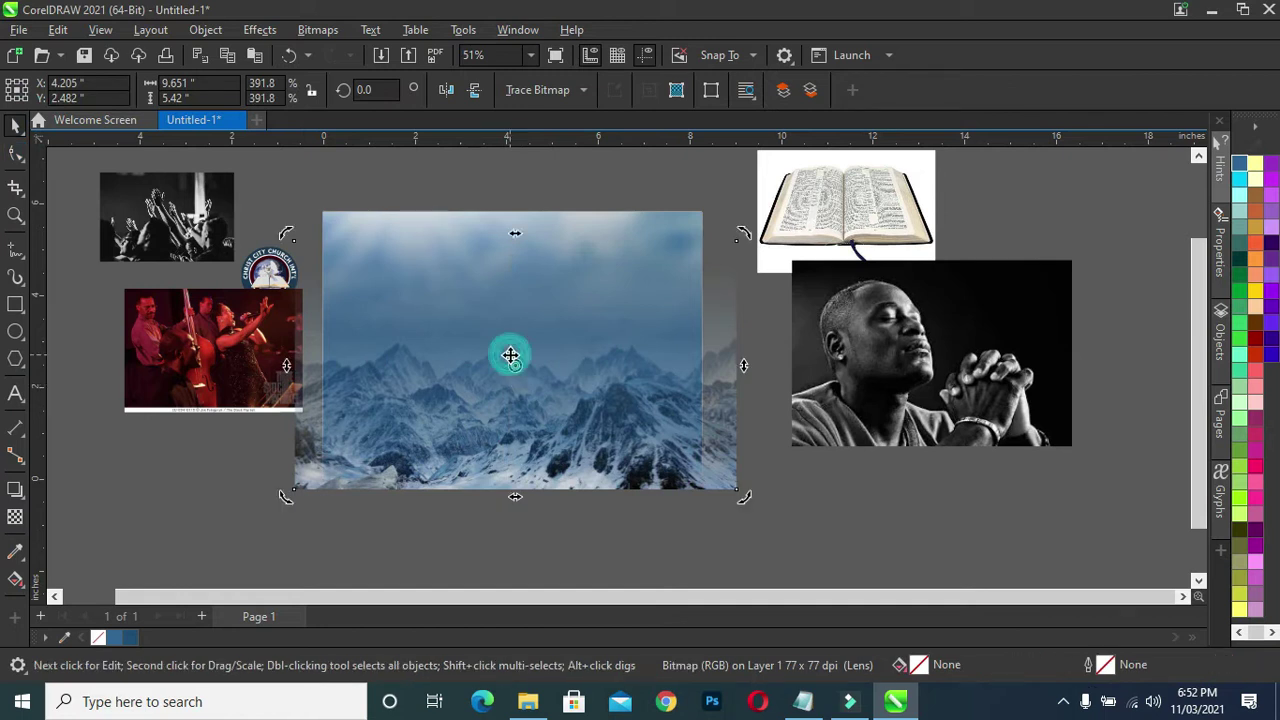
{"action": "right_click", "coordinate": [510, 356]}
{"action": "left_click", "coordinate": [570, 398]}
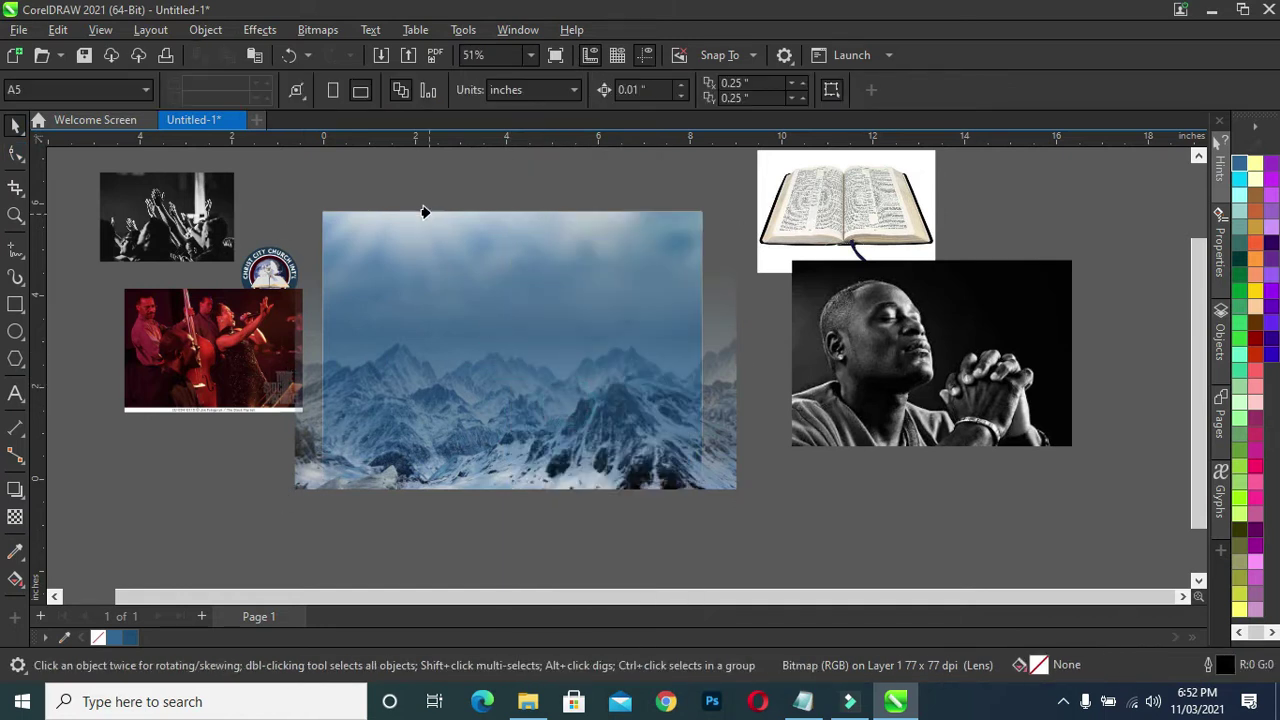
Clip the mountain photo inside the blue background rectangle.
{"action": "left_click", "coordinate": [424, 213]}
{"action": "left_click", "coordinate": [534, 534]}
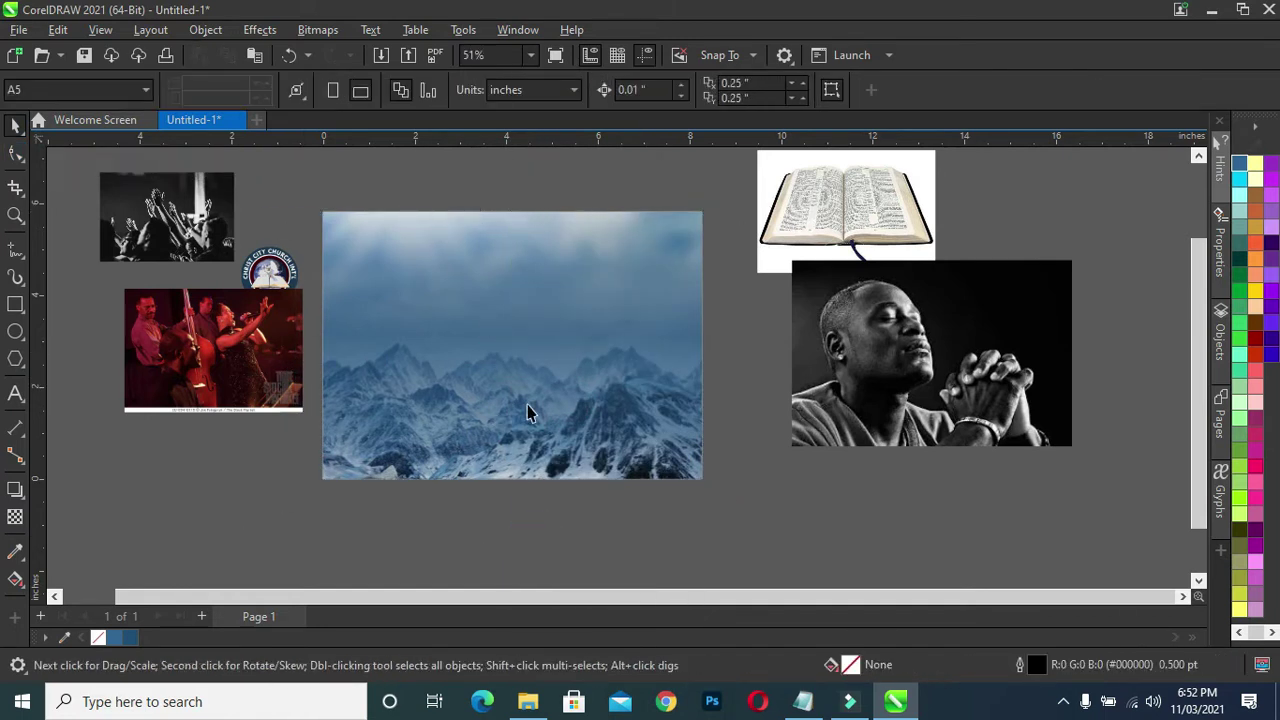
{"action": "left_click", "coordinate": [472, 400]}
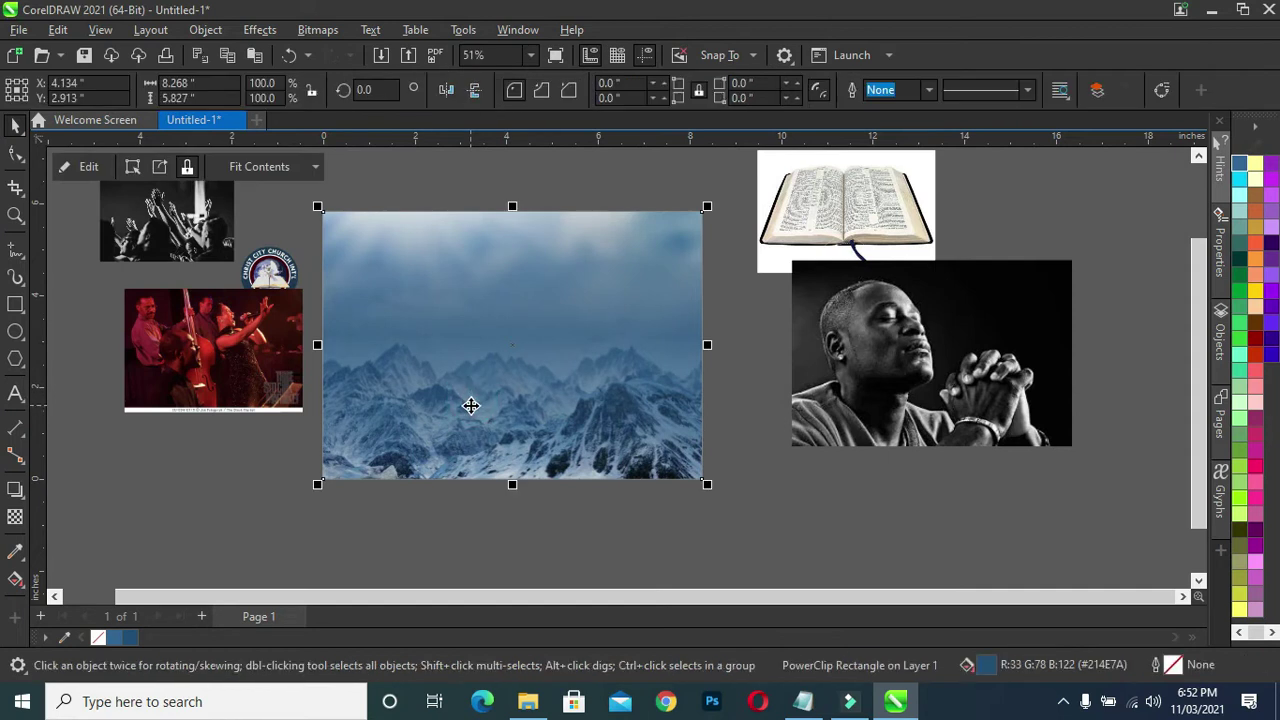
Reposition the clipped mountain photo so its peaks line the bottom edge.
{"action": "double_click", "coordinate": [471, 405]}
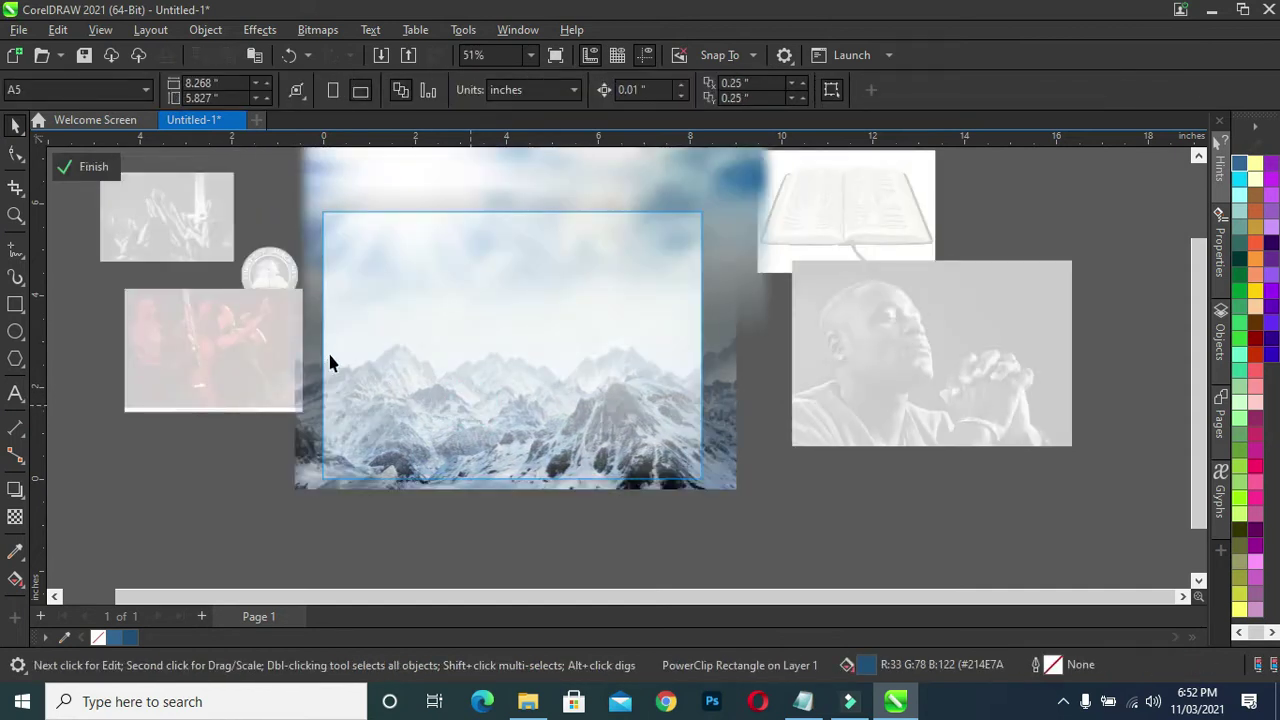
{"action": "mouse_move", "coordinate": [470, 447]}
{"action": "left_mouse_down"}
{"action": "mouse_move", "coordinate": [468, 467]}
{"action": "mouse_move", "coordinate": [506, 444]}
{"action": "left_mouse_up"}
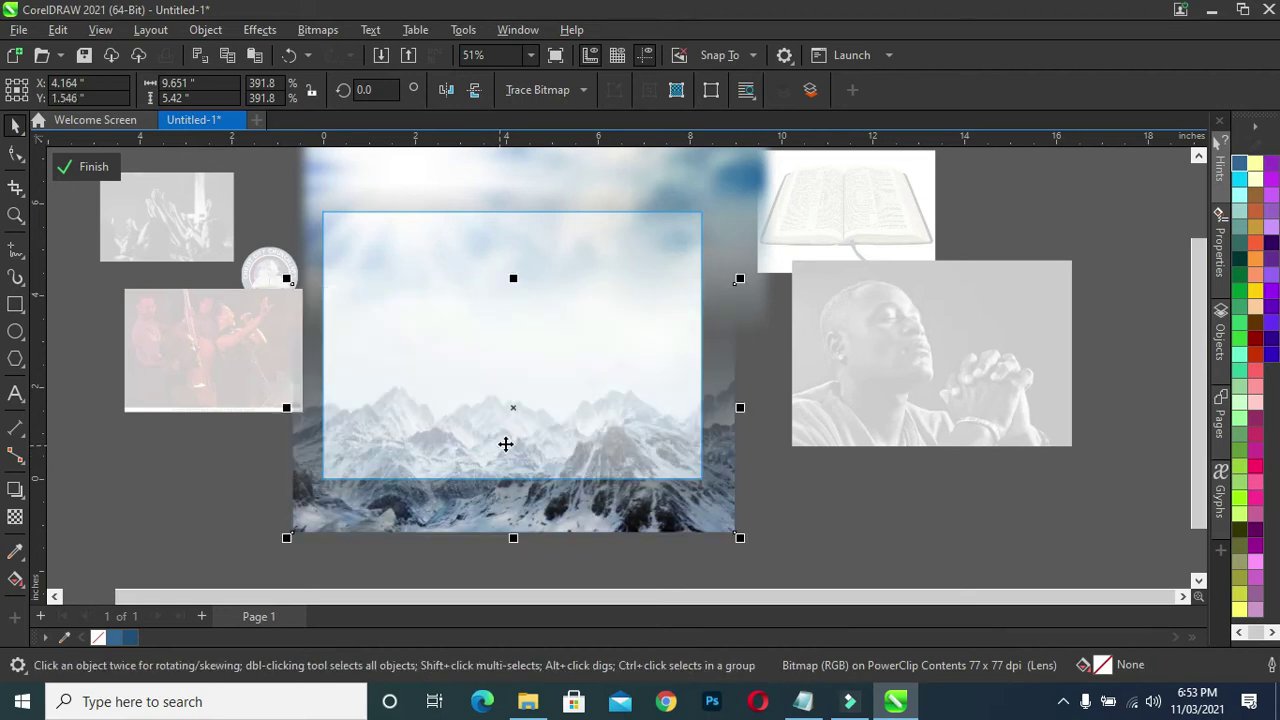
{"action": "left_click_drag", "start_coordinate": [516, 447], "coordinate": [478, 172]}
{"action": "left_click_drag", "start_coordinate": [480, 180], "coordinate": [483, 177]}
{"action": "left_click", "coordinate": [94, 167]}
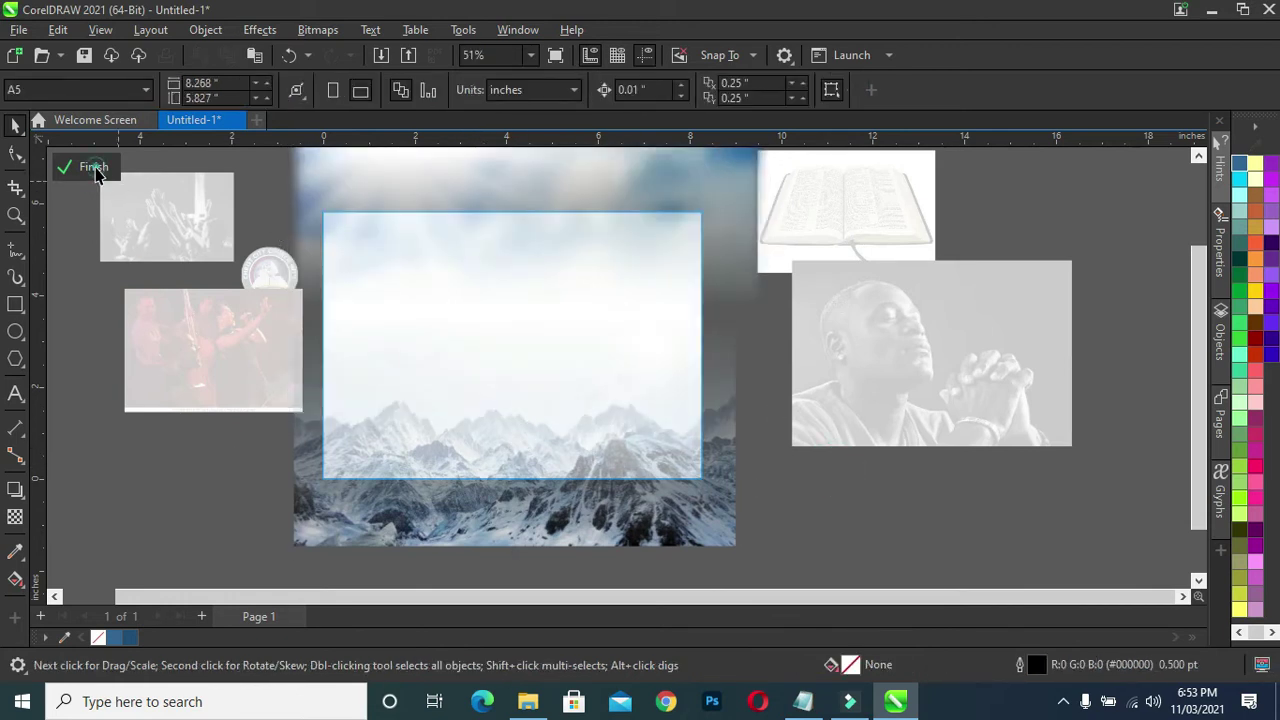
{"action": "key", "text": "Escape"}
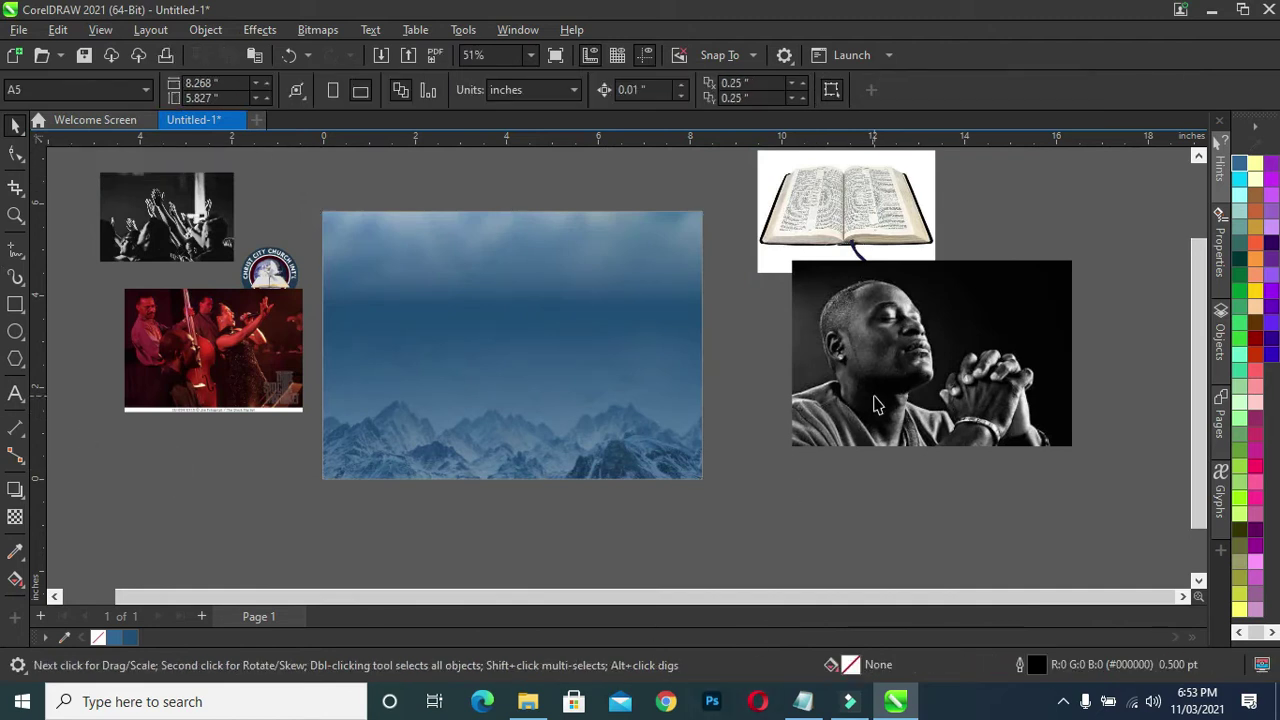
{"action": "left_click", "coordinate": [230, 258]}
Move the hands photo onto the background and enlarge it to cover it.
{"action": "left_click_drag", "start_coordinate": [230, 260], "coordinate": [657, 551]}
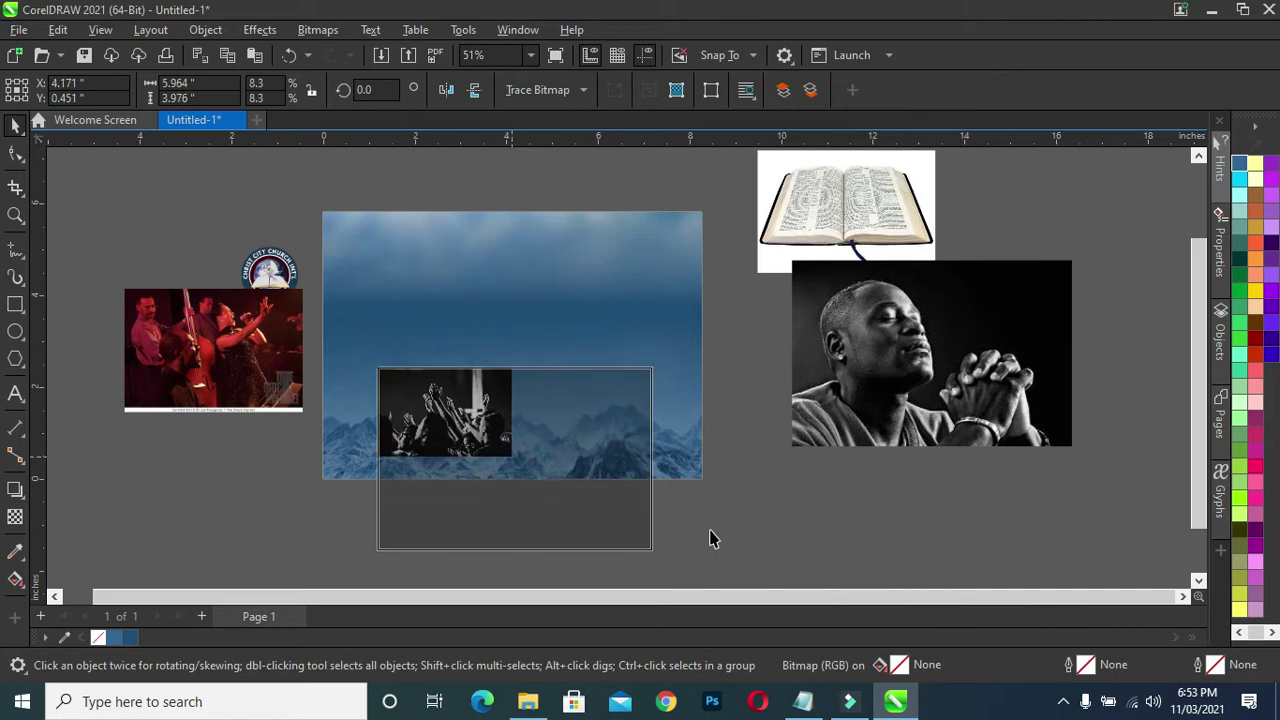
{"action": "left_click_drag", "start_coordinate": [563, 494], "coordinate": [490, 440]}
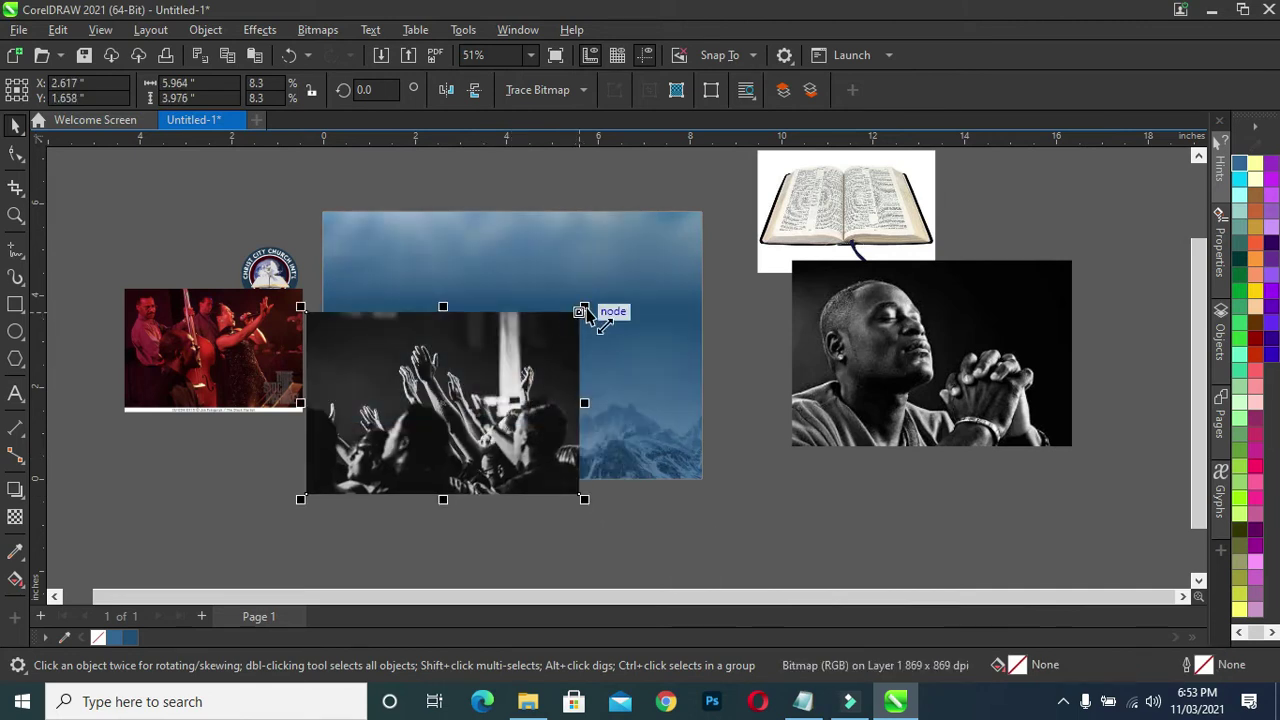
{"action": "left_click_drag", "start_coordinate": [584, 306], "coordinate": [731, 208]}
{"action": "left_click_drag", "start_coordinate": [656, 386], "coordinate": [654, 389]}
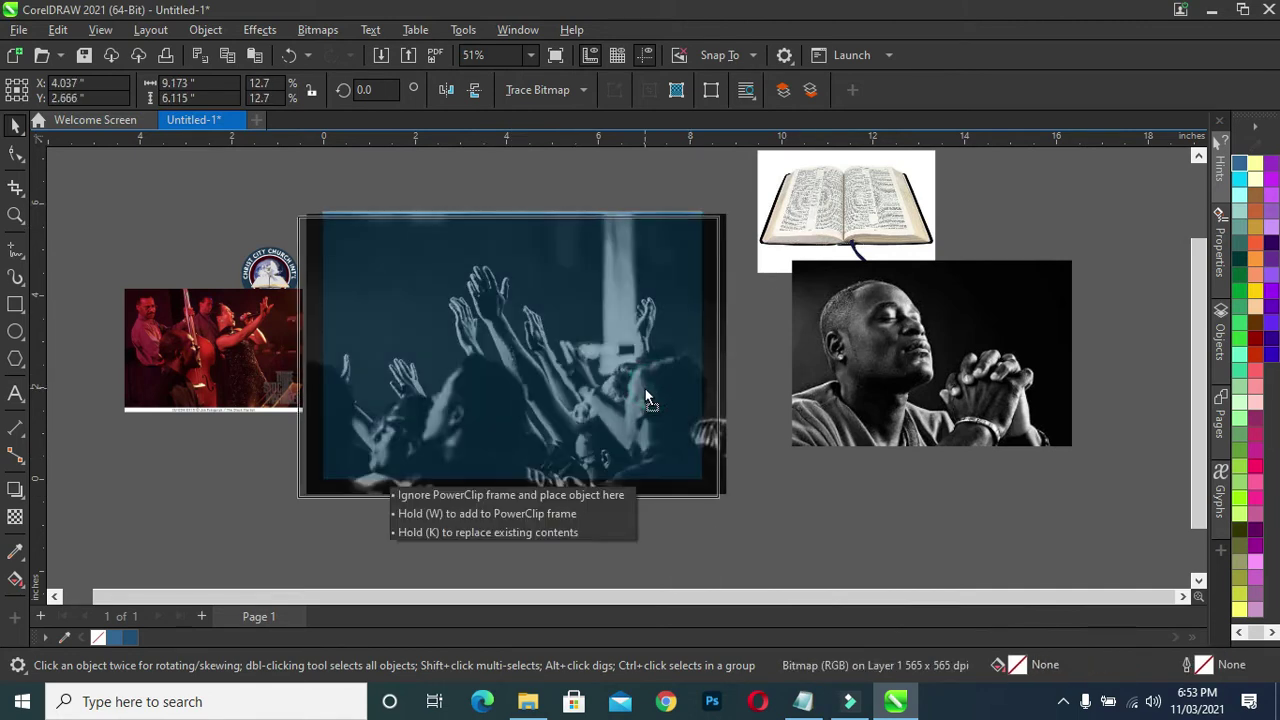
Blend the hands photo in Overlay mode at 87 transparency.
{"action": "left_click", "coordinate": [16, 520]}
{"action": "left_click", "coordinate": [229, 92]}
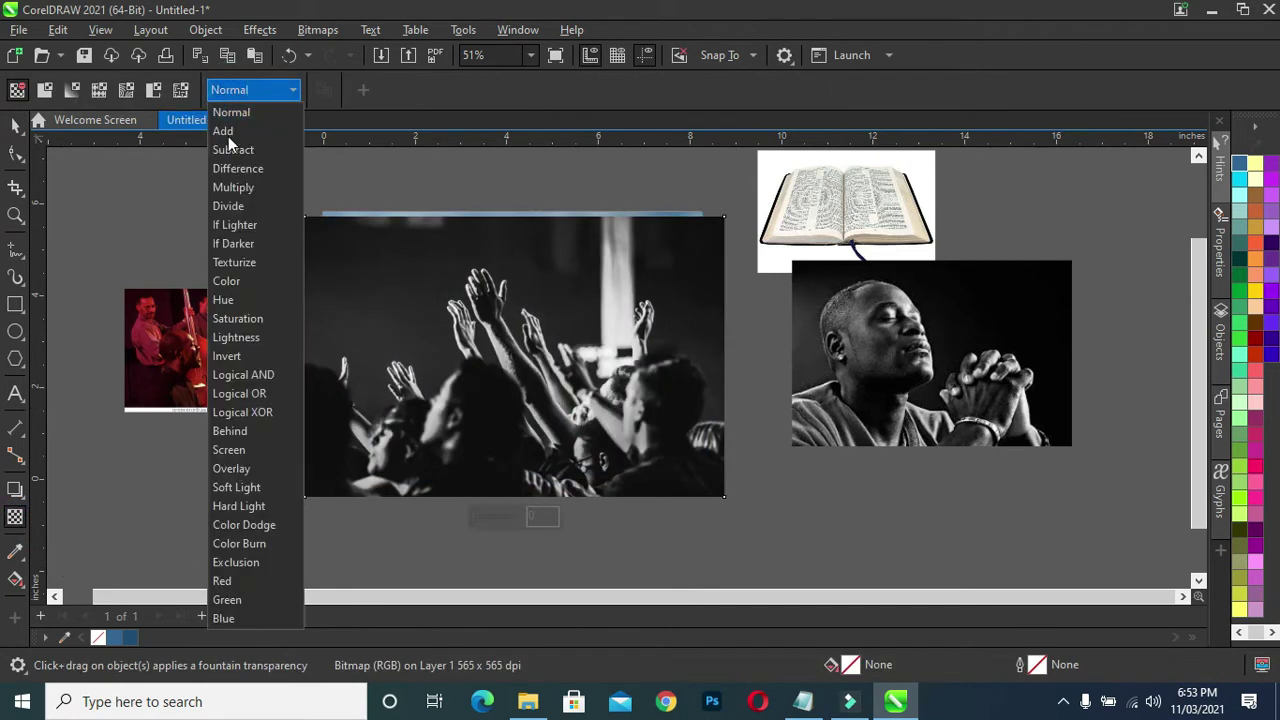
{"action": "left_click", "coordinate": [230, 468]}
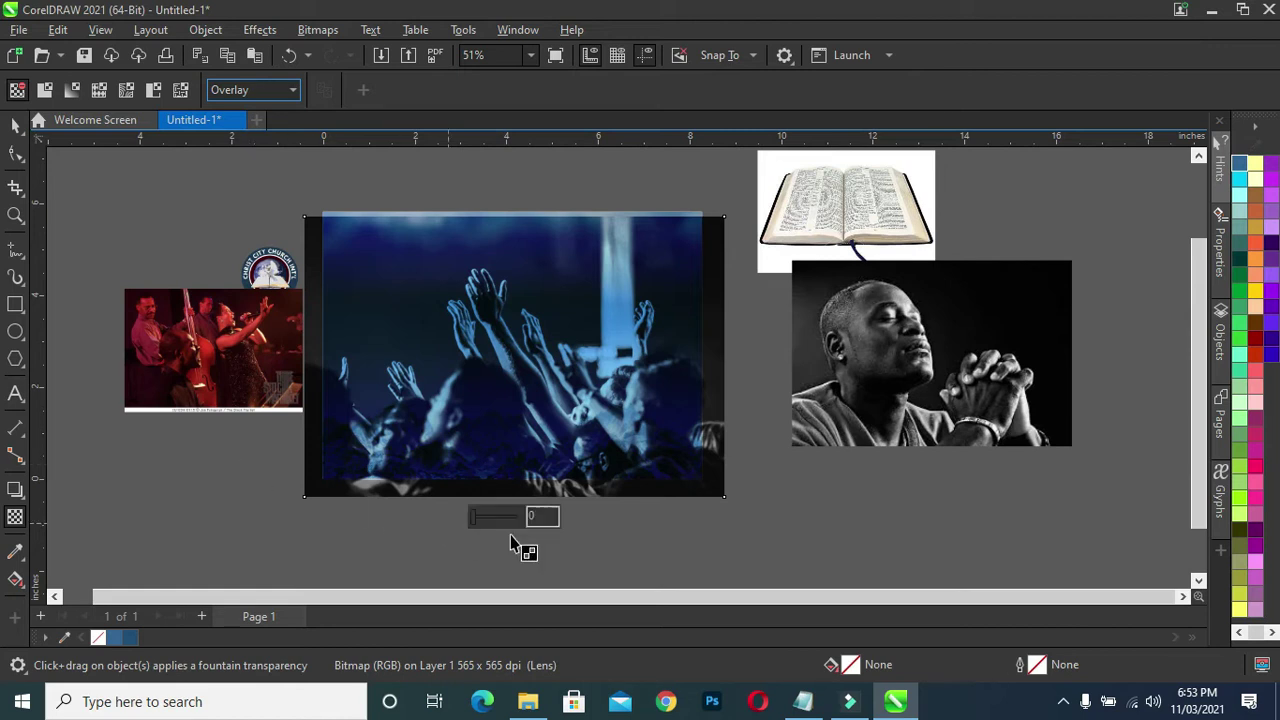
{"action": "left_click_drag", "start_coordinate": [483, 516], "coordinate": [512, 522]}
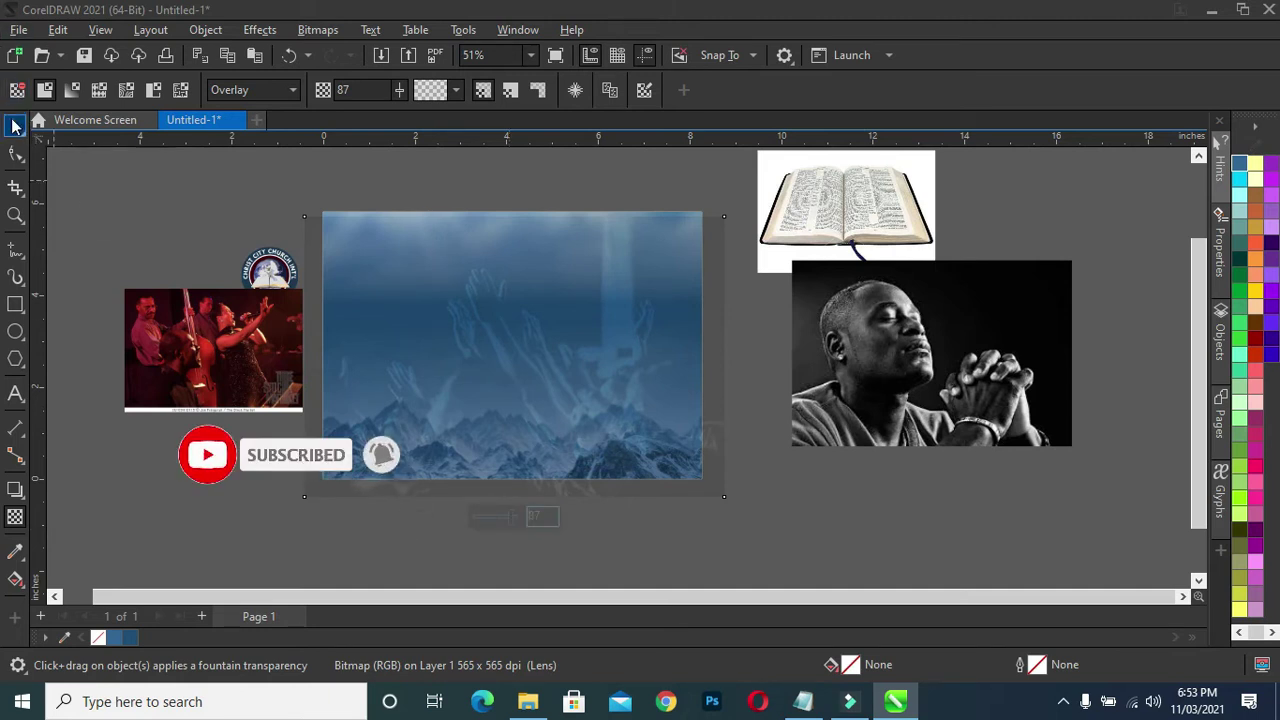
{"action": "left_click", "coordinate": [15, 124]}
{"action": "left_click", "coordinate": [223, 480]}
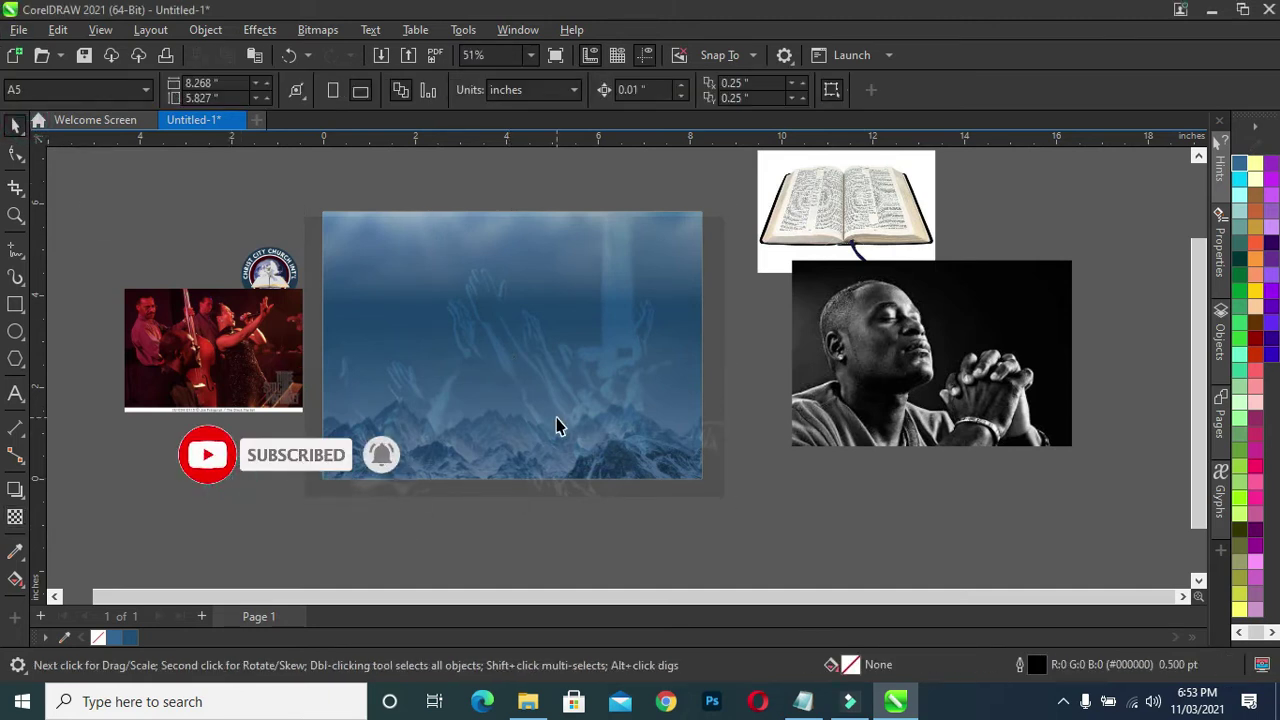
{"action": "left_click", "coordinate": [490, 333]}
Tuck the red photo behind the praying-man photo, and shrink both the red photo and the Bible image.
{"action": "left_click_drag", "start_coordinate": [194, 346], "coordinate": [880, 290]}
{"action": "left_click_drag", "start_coordinate": [1060, 438], "coordinate": [907, 357]}
{"action": "left_click", "coordinate": [948, 318]}
{"action": "left_click_drag", "start_coordinate": [978, 228], "coordinate": [895, 290]}
{"action": "left_click_drag", "start_coordinate": [850, 180], "coordinate": [850, 256]}
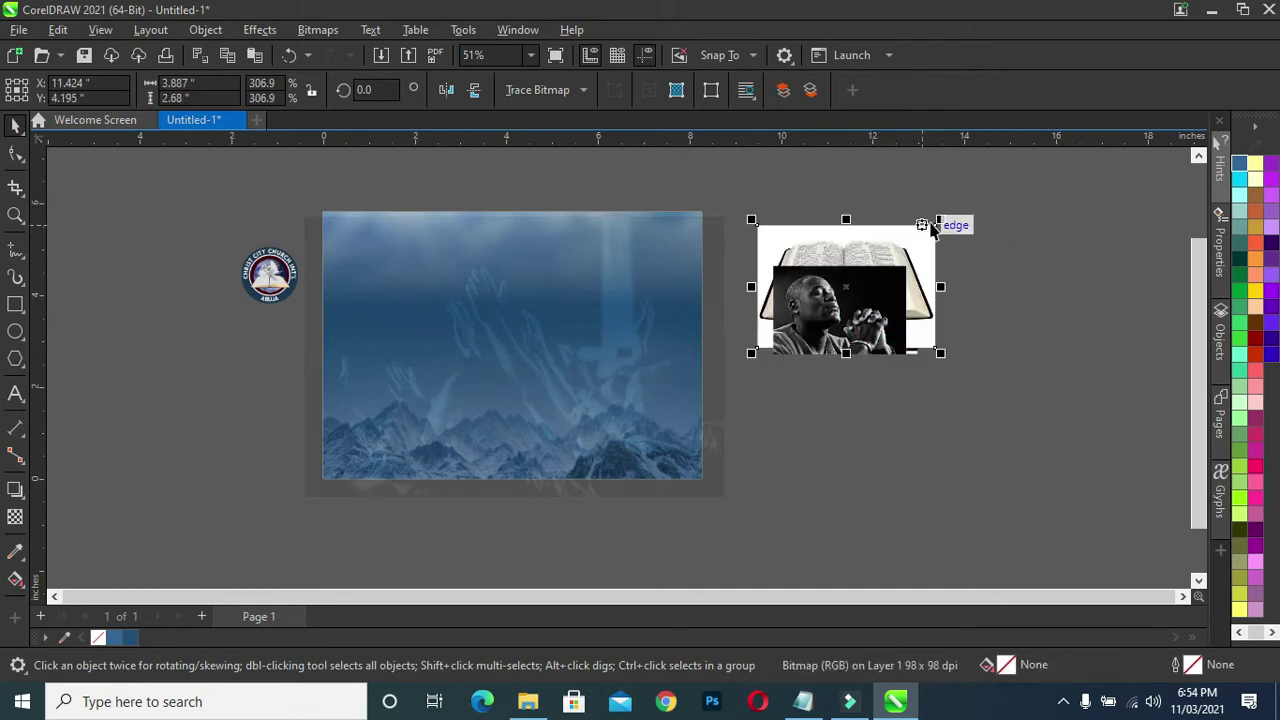
{"action": "left_click_drag", "start_coordinate": [925, 235], "coordinate": [877, 268]}
Enlarge and reposition the background image inside its PowerClip frame, then finish editing the contents.
{"action": "scroll", "coordinate": [324, 240], "scroll_direction": "up", "scroll_amount": 1}
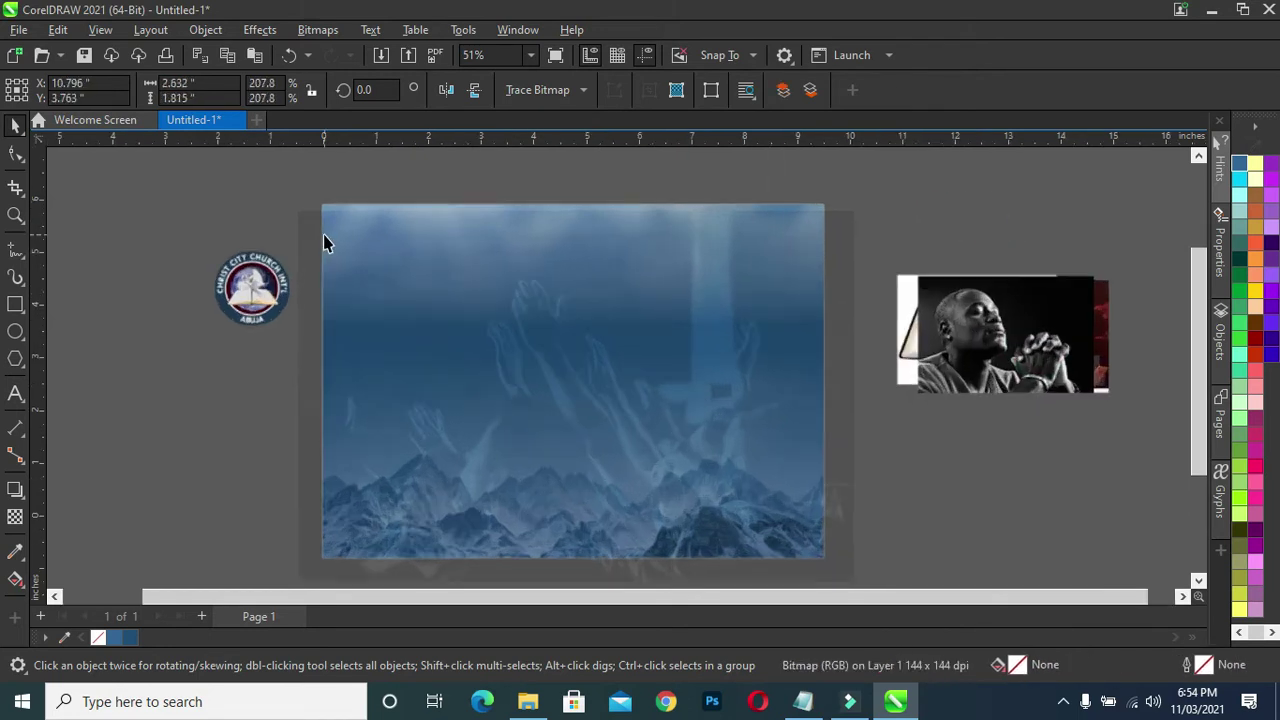
{"action": "scroll", "coordinate": [324, 240], "scroll_direction": "up", "scroll_amount": 1}
{"action": "left_click", "coordinate": [626, 294]}
{"action": "scroll", "coordinate": [626, 294], "scroll_direction": "down", "scroll_amount": 2}
{"action": "left_click", "coordinate": [80, 168]}
{"action": "left_click_drag", "start_coordinate": [831, 266], "coordinate": [848, 229]}
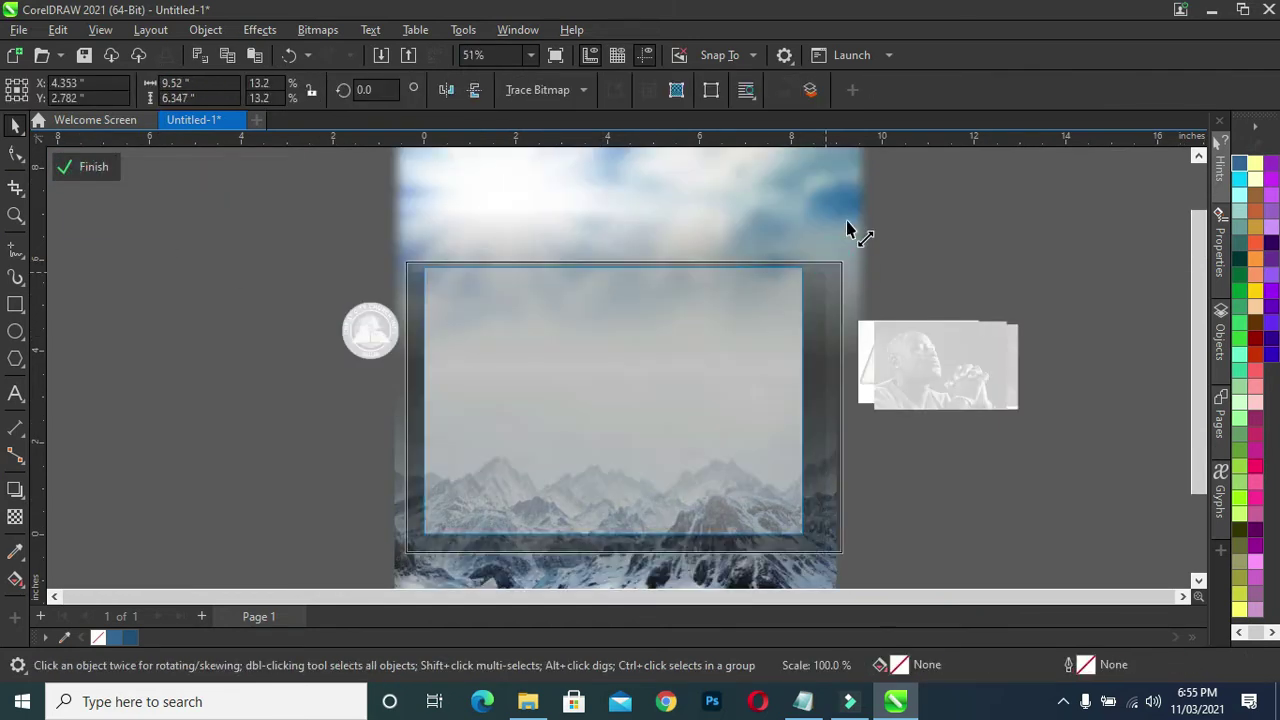
{"action": "left_click_drag", "start_coordinate": [408, 260], "coordinate": [390, 246]}
{"action": "mouse_move", "coordinate": [634, 440]}
{"action": "left_mouse_down"}
{"action": "mouse_move", "coordinate": [643, 517]}
{"action": "mouse_move", "coordinate": [637, 450]}
{"action": "left_mouse_up"}
{"action": "left_click", "coordinate": [80, 167]}
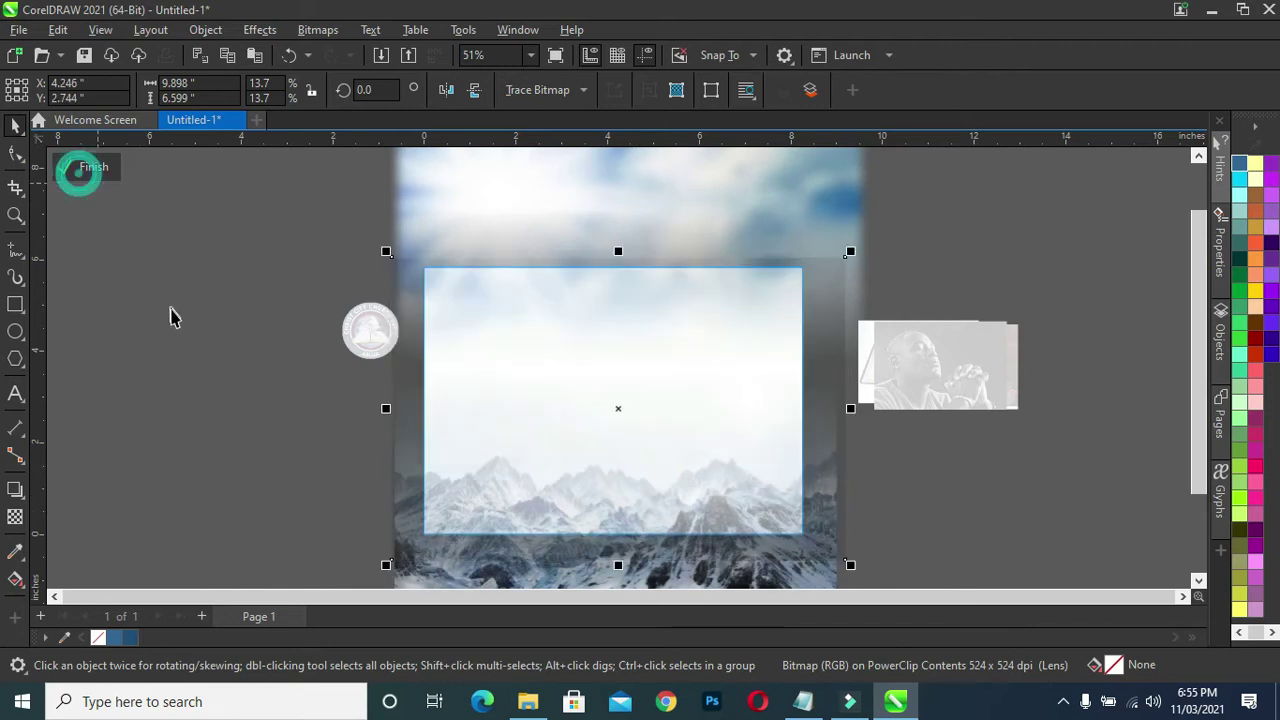
{"action": "scroll", "coordinate": [1194, 429], "scroll_direction": "up", "scroll_amount": 2}
{"action": "scroll", "coordinate": [1194, 429], "scroll_direction": "down", "scroll_amount": 2}
{"action": "left_click", "coordinate": [15, 305]}
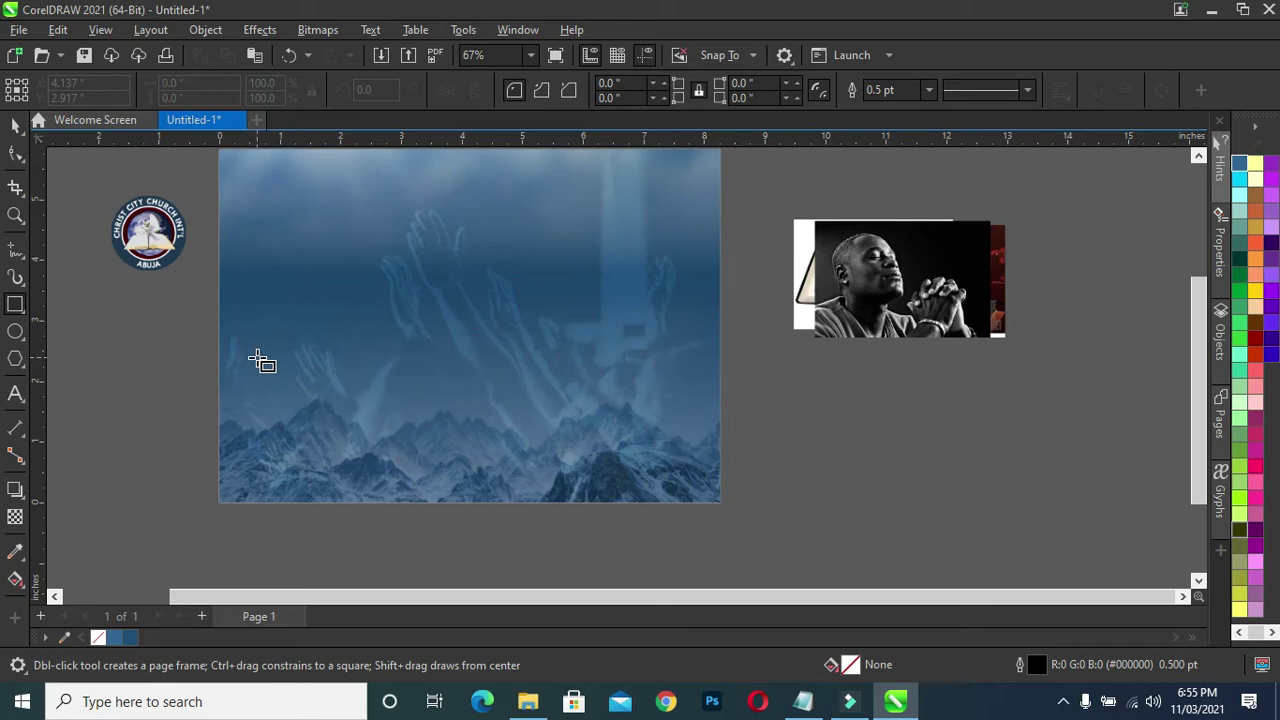
Draw a wide rectangle over the lower page and a 9.0 x 1.121 in band extending past both page edges.
{"action": "left_click_drag", "start_coordinate": [259, 366], "coordinate": [686, 458]}
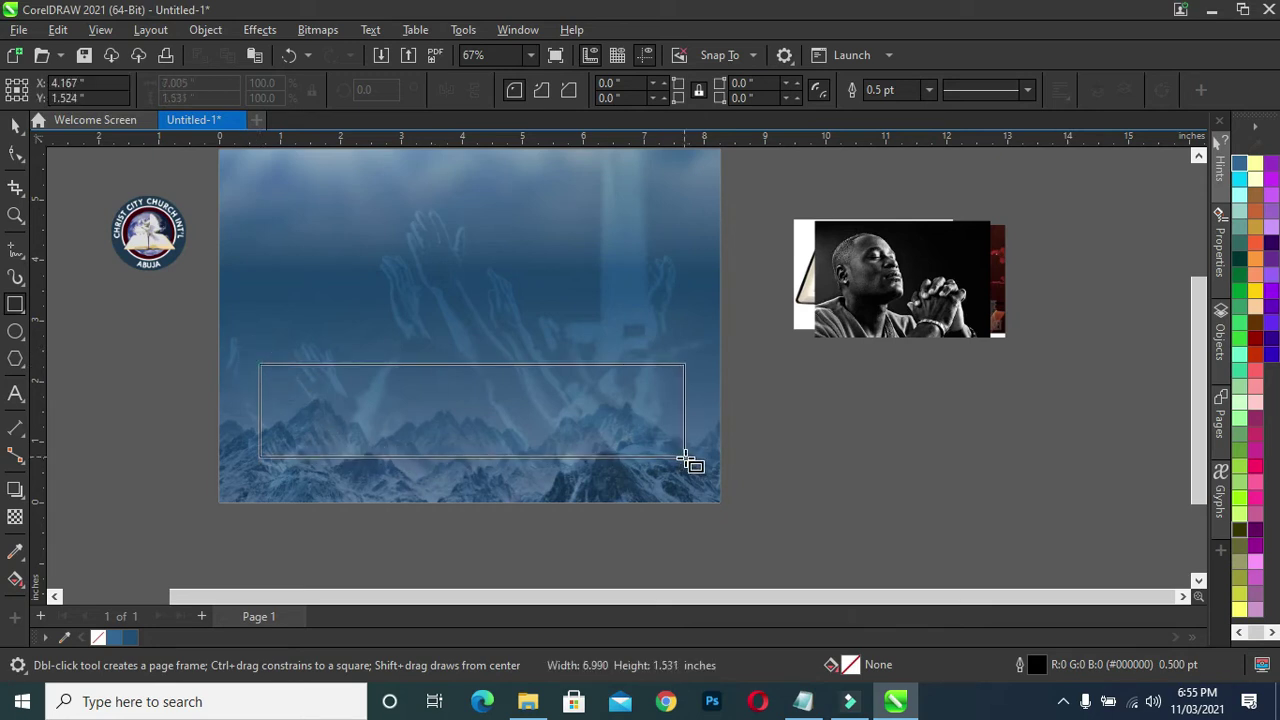
{"action": "left_click_drag", "start_coordinate": [688, 461], "coordinate": [692, 464]}
{"action": "left_click", "coordinate": [15, 125]}
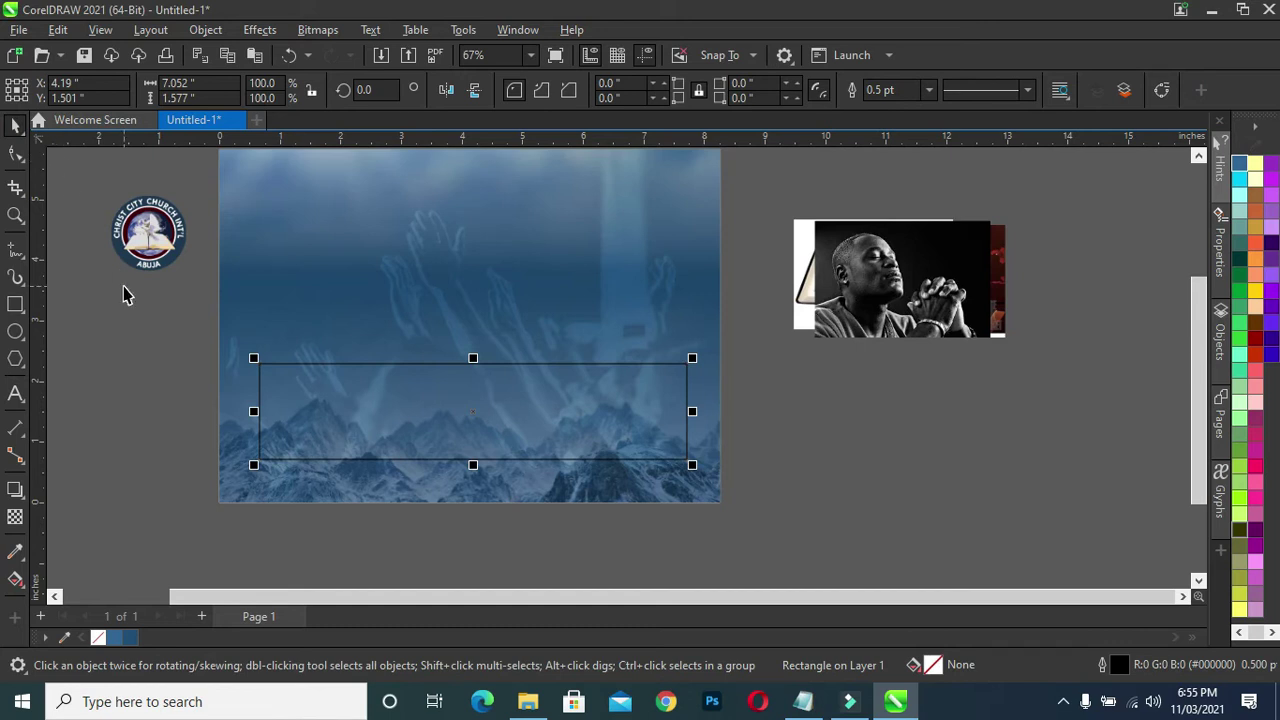
{"action": "mouse_move", "coordinate": [473, 358]}
{"action": "left_mouse_down"}
{"action": "mouse_move", "coordinate": [473, 411]}
{"action": "mouse_move", "coordinate": [430, 487]}
{"action": "mouse_move", "coordinate": [431, 437]}
{"action": "left_mouse_up"}
{"action": "left_click_drag", "start_coordinate": [651, 480], "coordinate": [750, 469]}
{"action": "left_click_drag", "start_coordinate": [216, 469], "coordinate": [194, 470]}
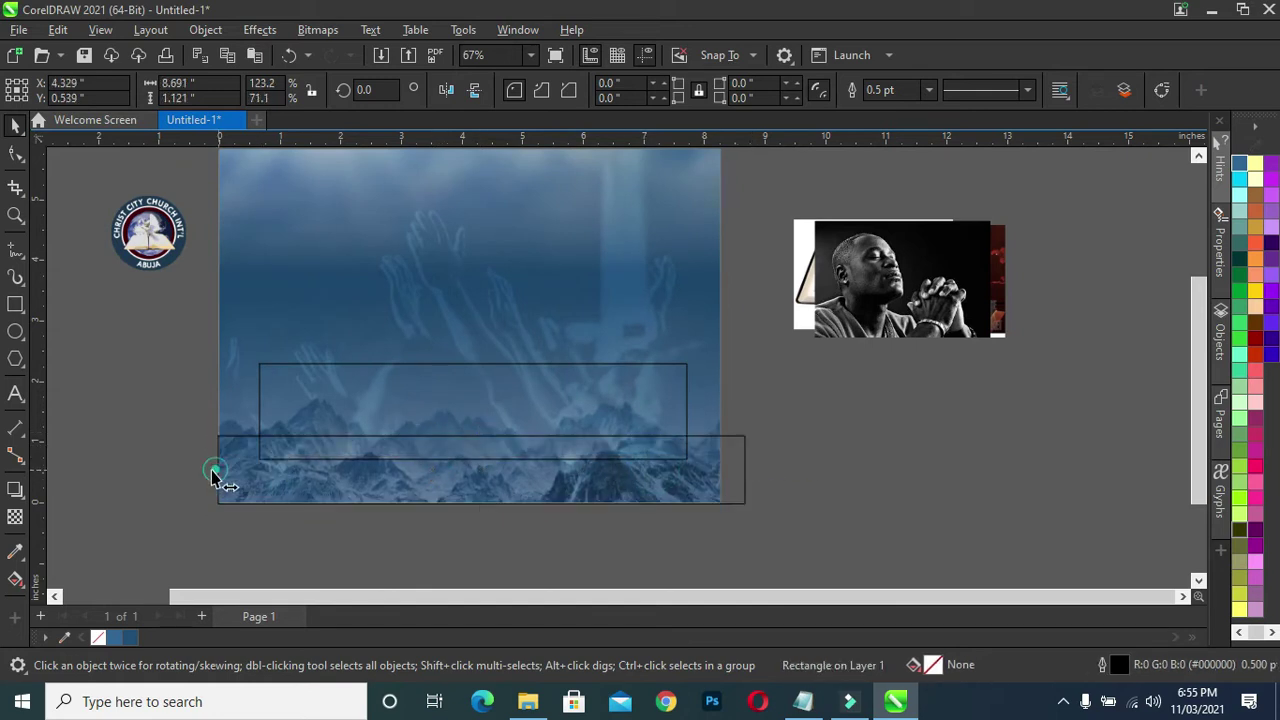
Fill the bottom band navy #00143B and add a thin white 9.0 x 0.093 in strip along its top.
{"action": "left_click", "coordinate": [1241, 262]}
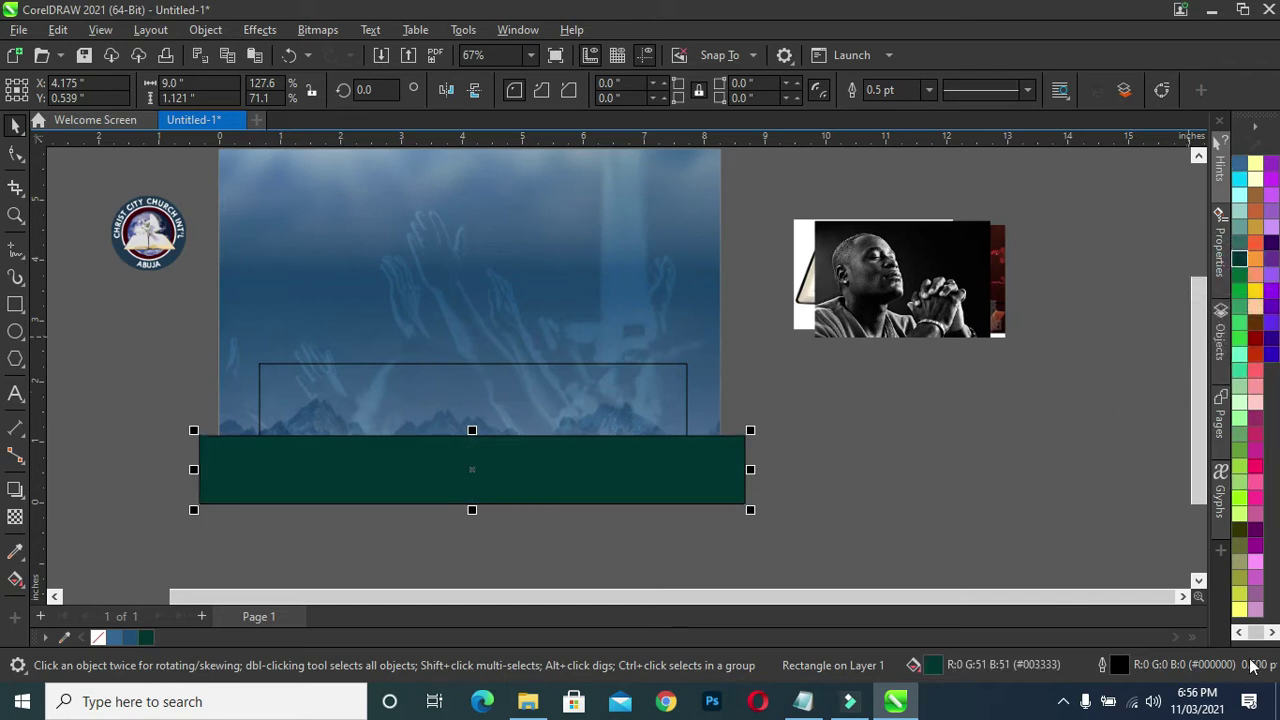
{"action": "left_click", "coordinate": [1238, 633]}
{"action": "left_click", "coordinate": [1240, 596]}
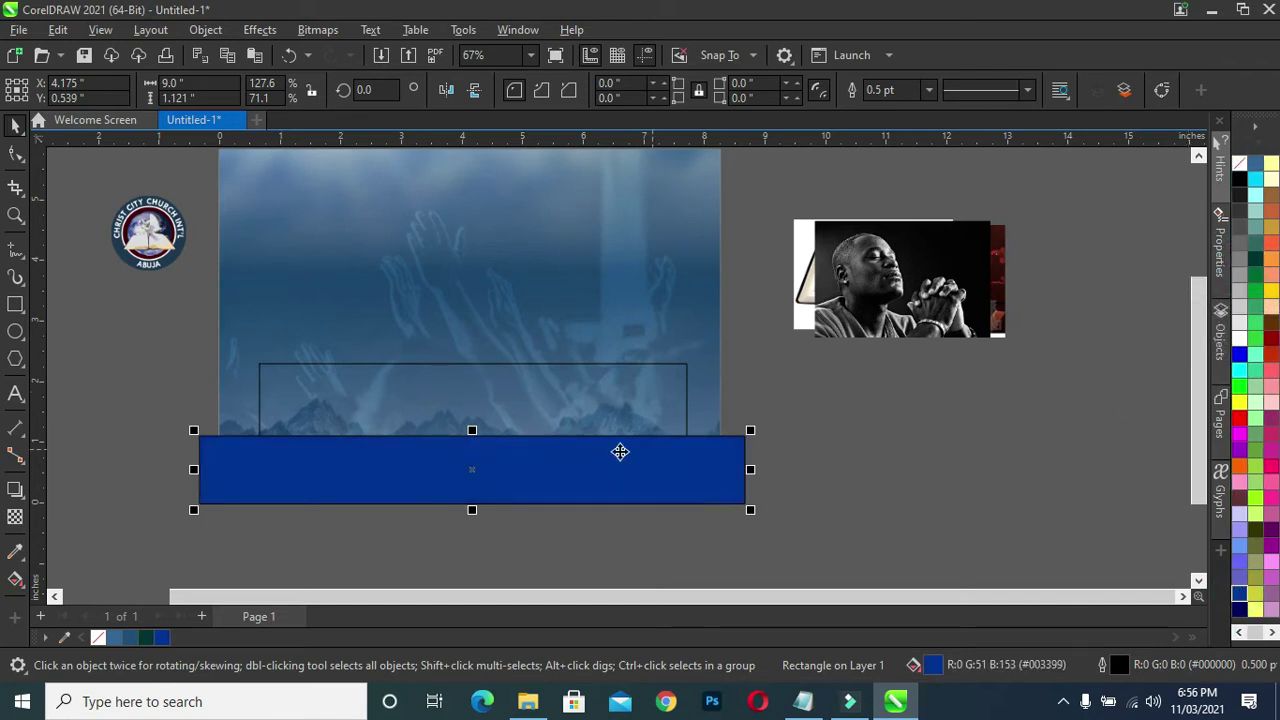
{"action": "double_click", "coordinate": [927, 664]}
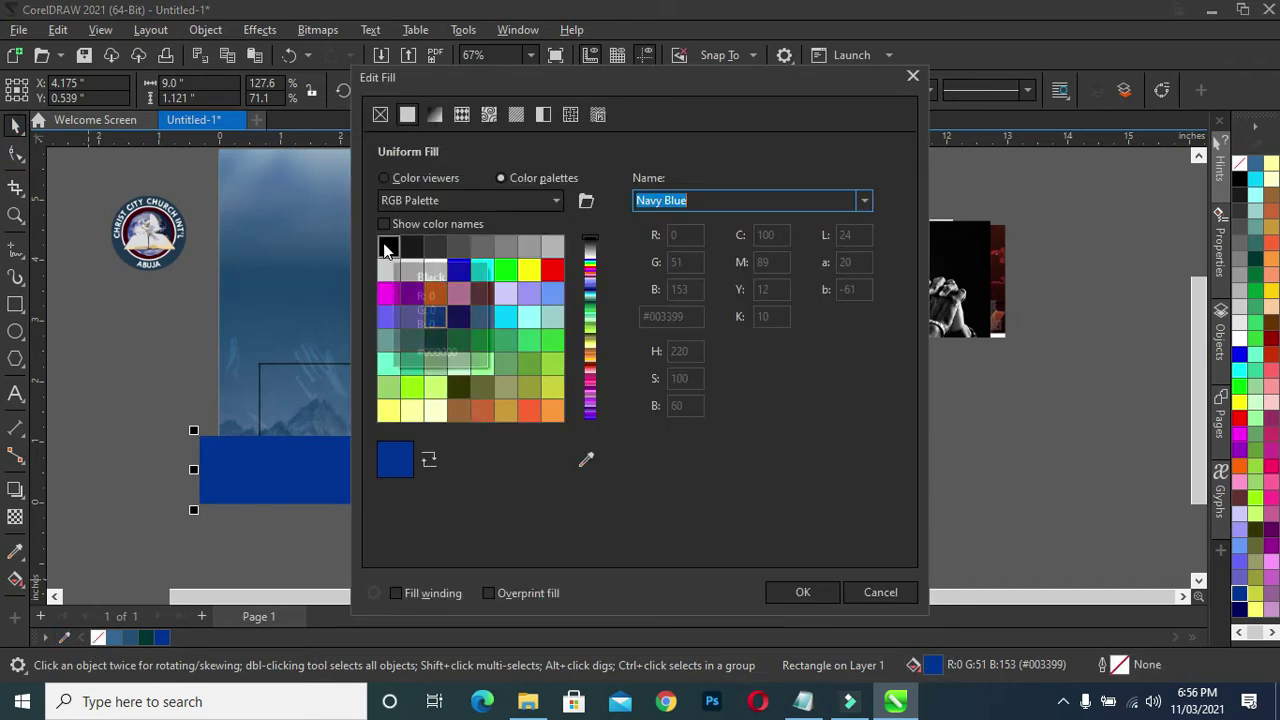
{"action": "left_click", "coordinate": [385, 178]}
{"action": "left_click_drag", "start_coordinate": [590, 355], "coordinate": [593, 386]}
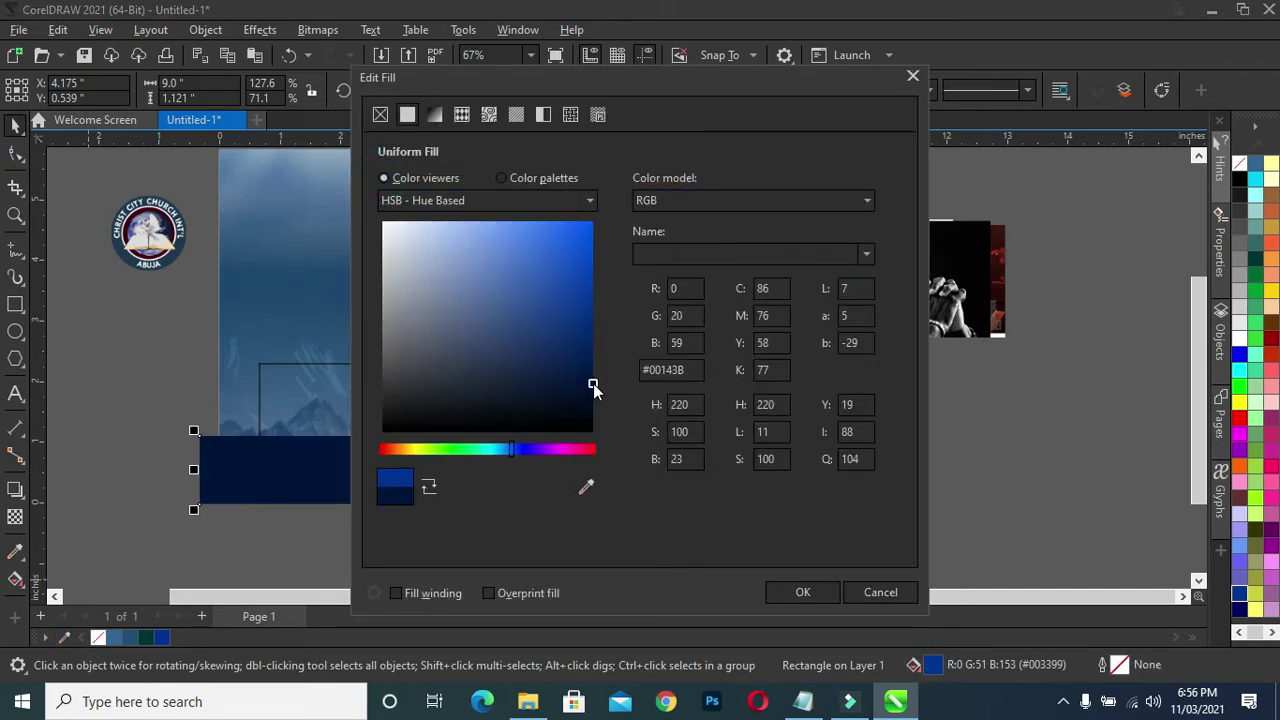
{"action": "left_click", "coordinate": [801, 593]}
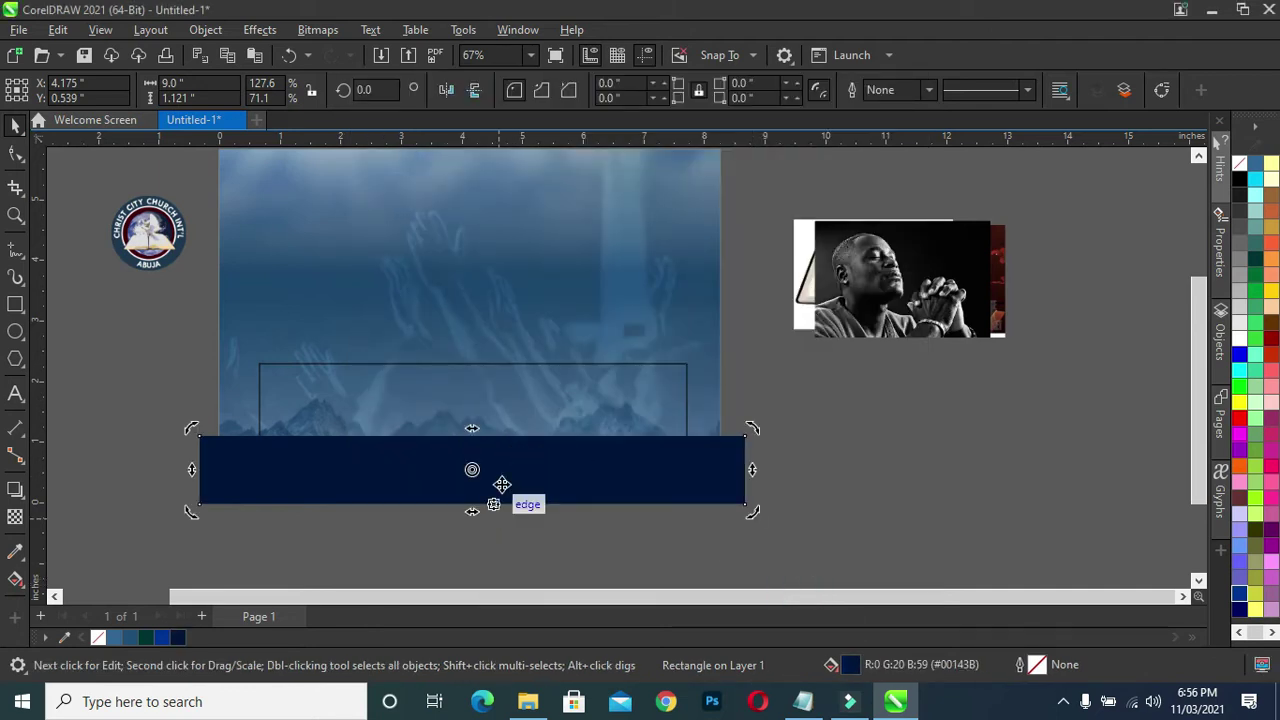
{"action": "left_click_drag", "start_coordinate": [471, 505], "coordinate": [472, 443]}
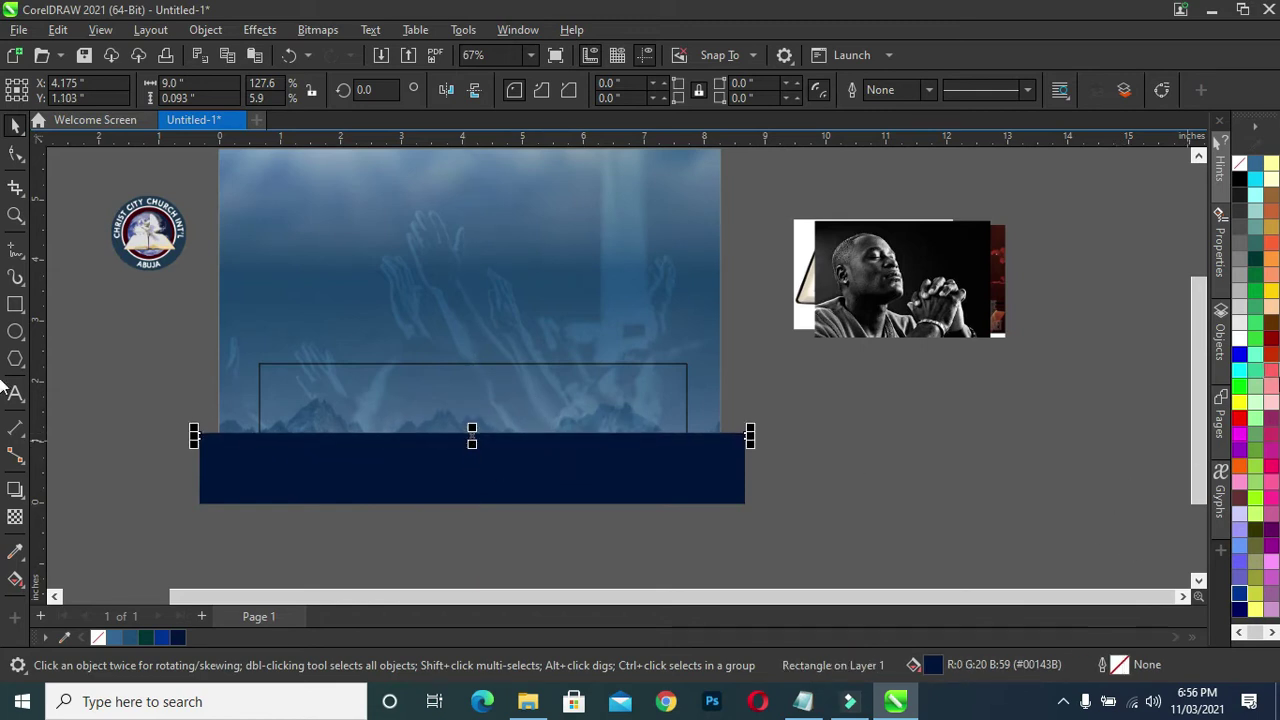
{"action": "left_click", "coordinate": [1240, 322]}
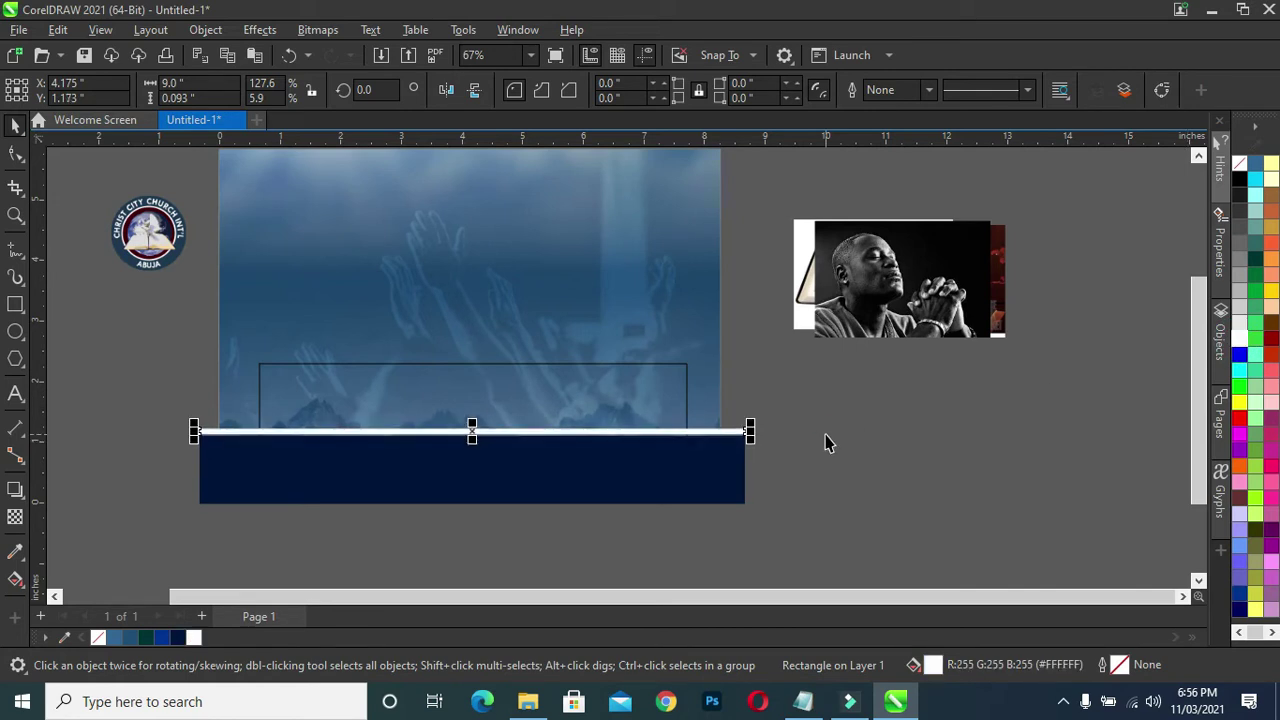
Move the empty rectangle above the band, narrow it, and round its corners to 0.327 in.
{"action": "left_click_drag", "start_coordinate": [491, 383], "coordinate": [487, 345]}
{"action": "left_click_drag", "start_coordinate": [248, 366], "coordinate": [289, 370]}
{"action": "left_click", "coordinate": [15, 153]}
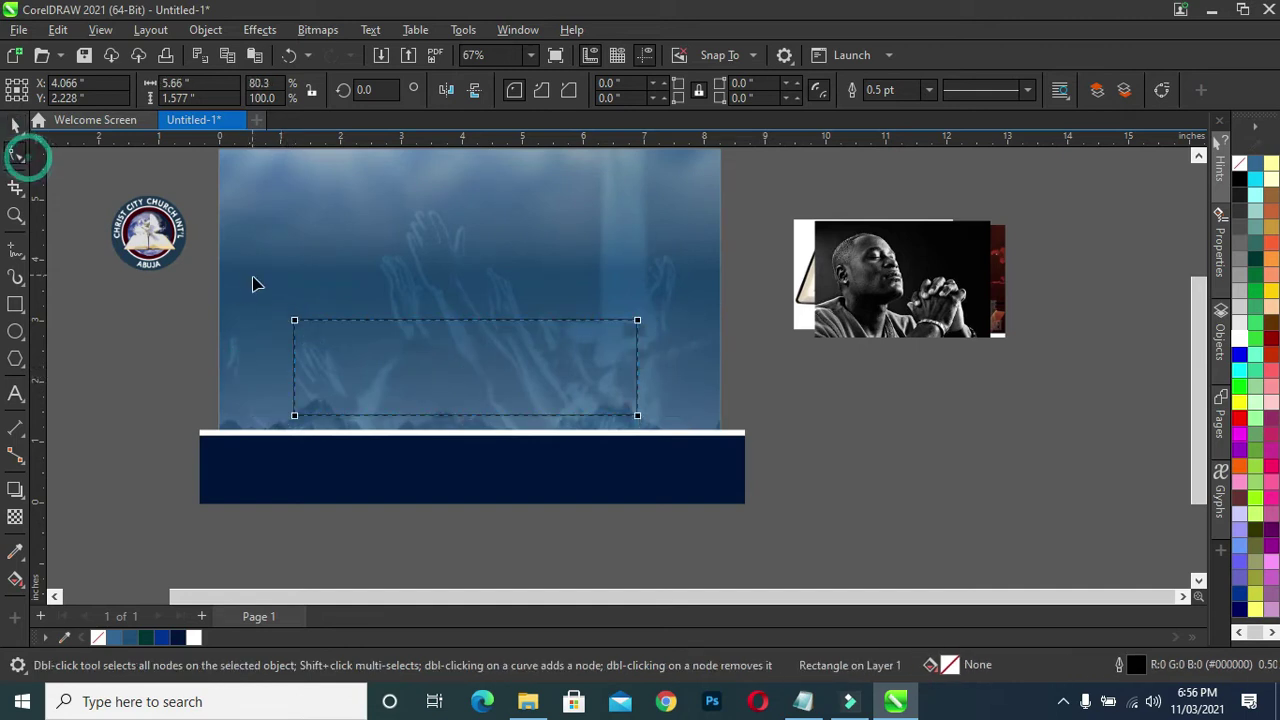
{"action": "left_click_drag", "start_coordinate": [292, 320], "coordinate": [316, 321]}
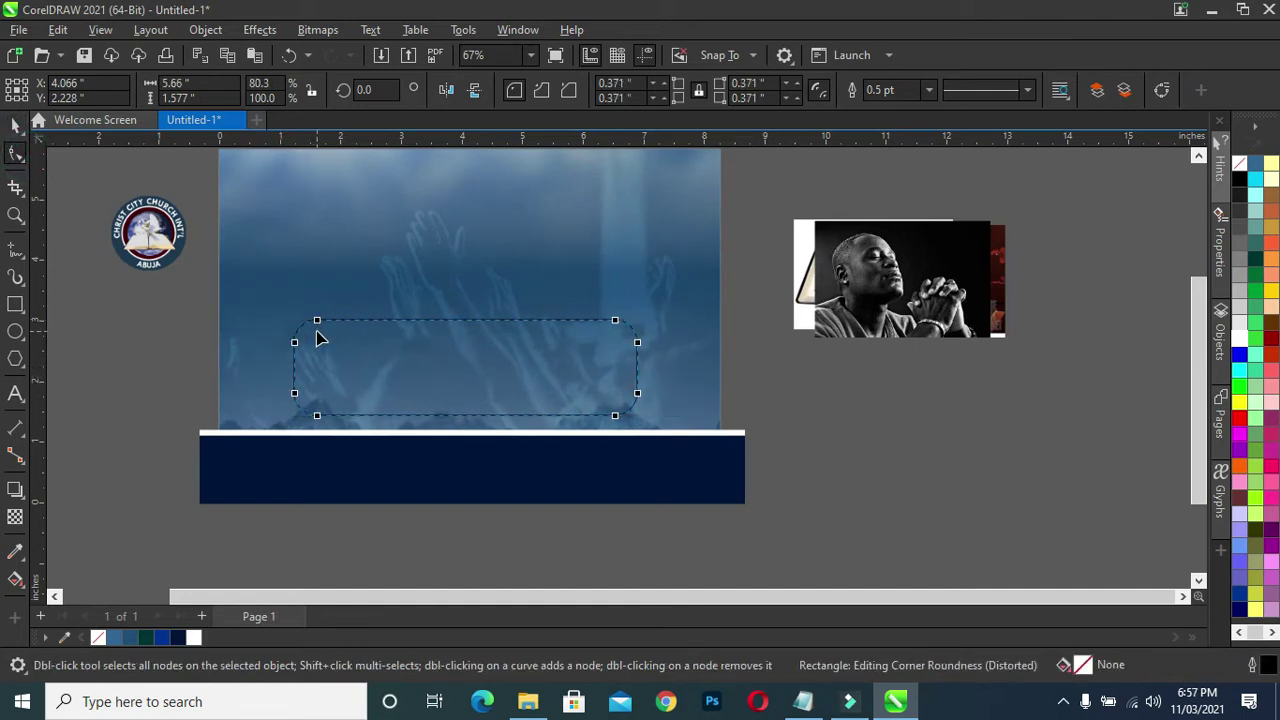
{"action": "left_click", "coordinate": [15, 126]}
{"action": "left_click_drag", "start_coordinate": [465, 317], "coordinate": [466, 330]}
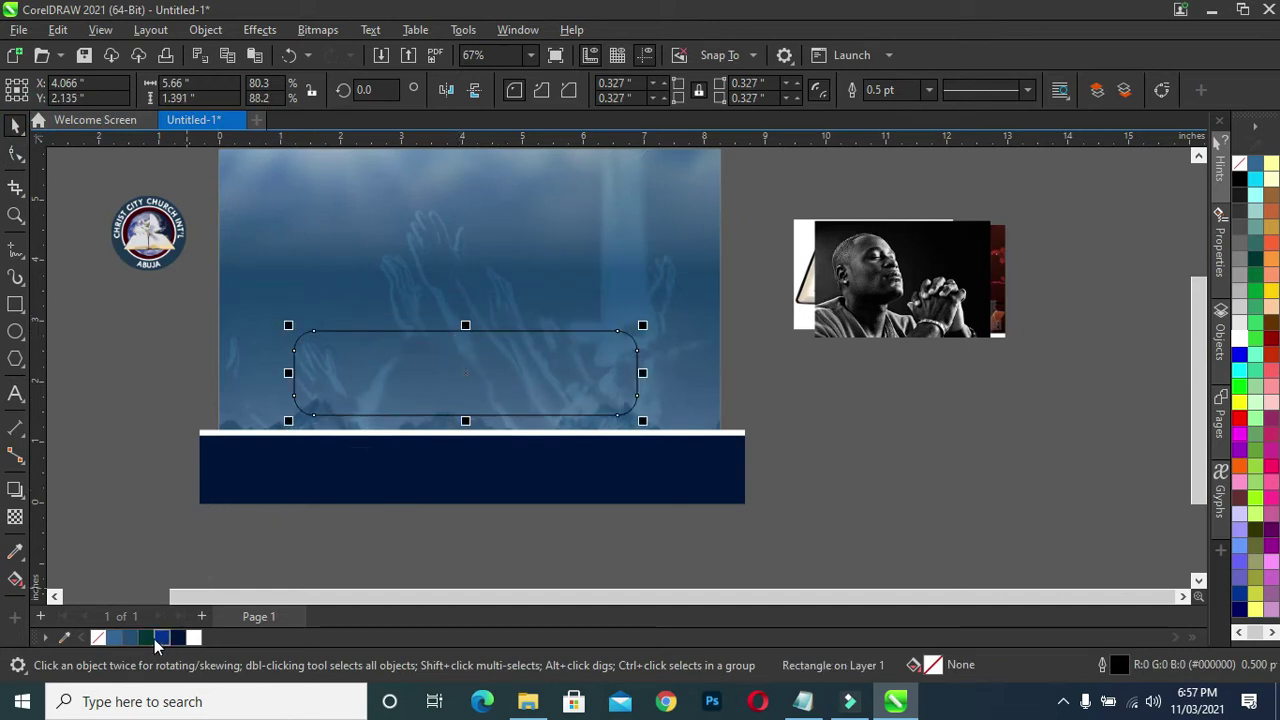
Remove the rounded box's outline and fill it navy #00143B.
{"action": "left_click_drag", "start_coordinate": [1250, 197], "coordinate": [467, 428]}
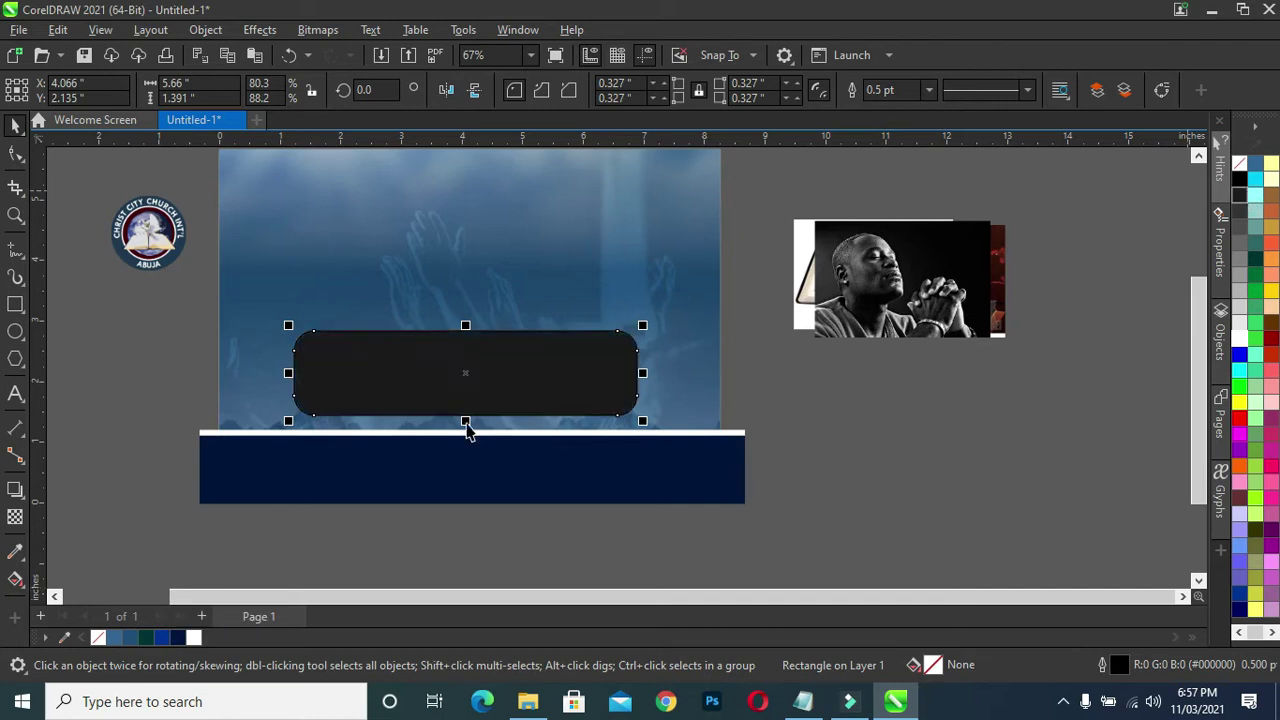
{"action": "right_click", "coordinate": [97, 637]}
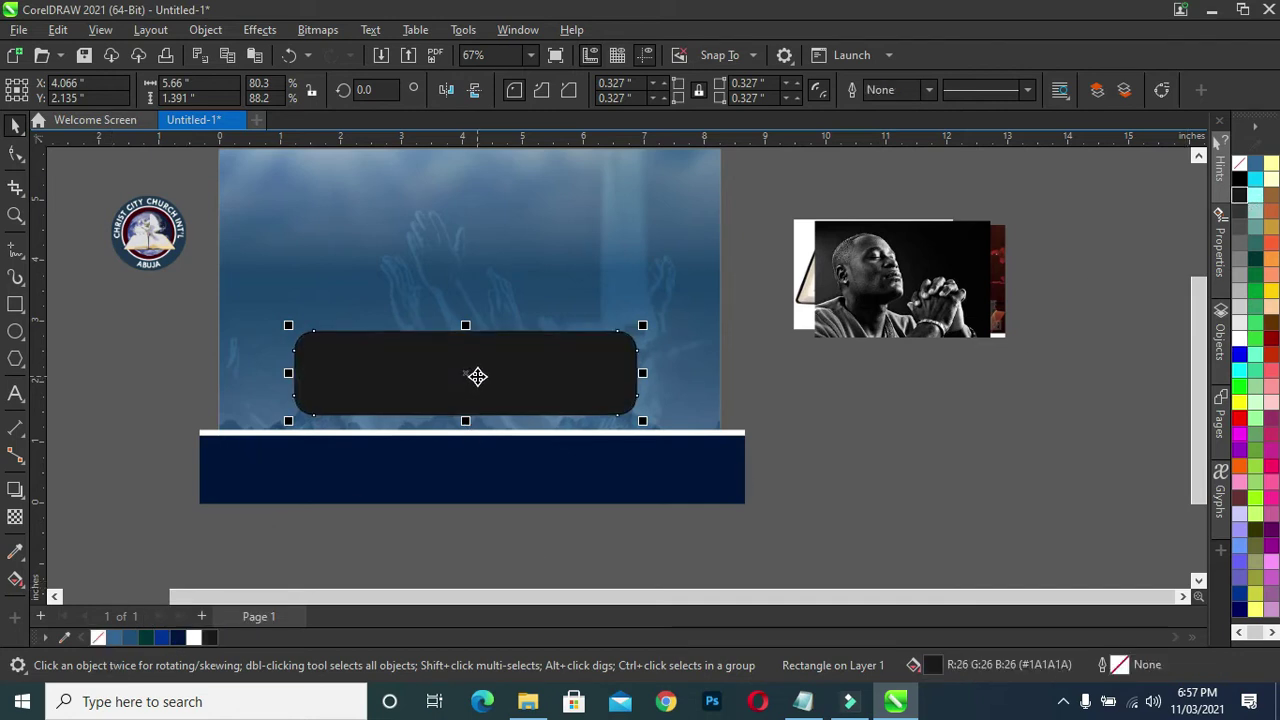
{"action": "left_click", "coordinate": [477, 376]}
{"action": "right_click", "coordinate": [477, 376]}
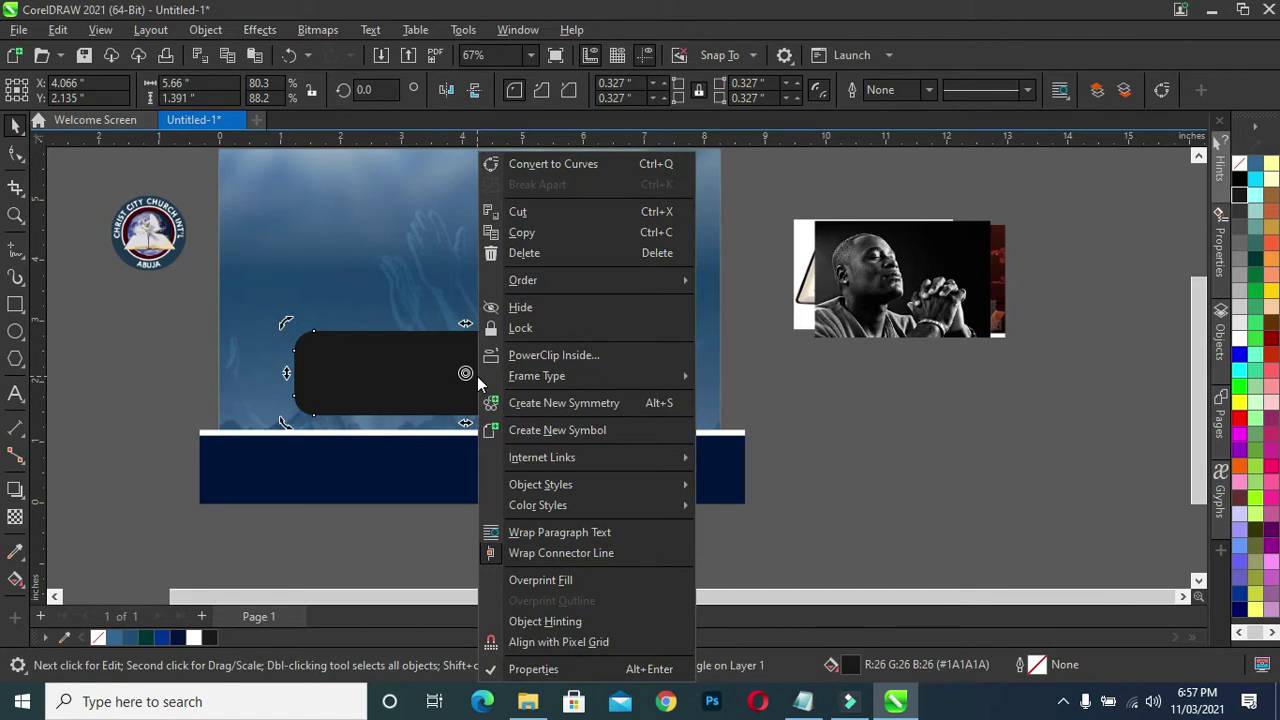
{"action": "left_click", "coordinate": [535, 232]}
{"action": "right_click", "coordinate": [514, 387]}
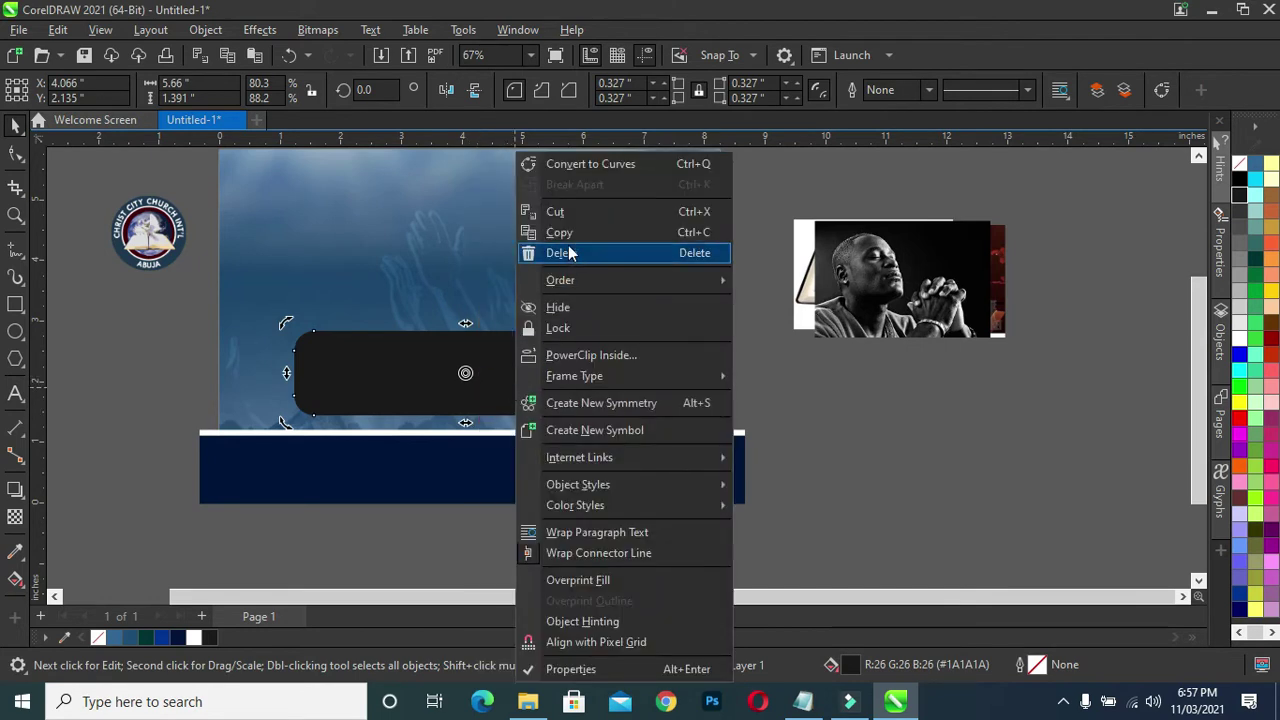
{"action": "left_click", "coordinate": [886, 414]}
{"action": "right_click", "coordinate": [843, 366]}
{"action": "left_click", "coordinate": [646, 394]}
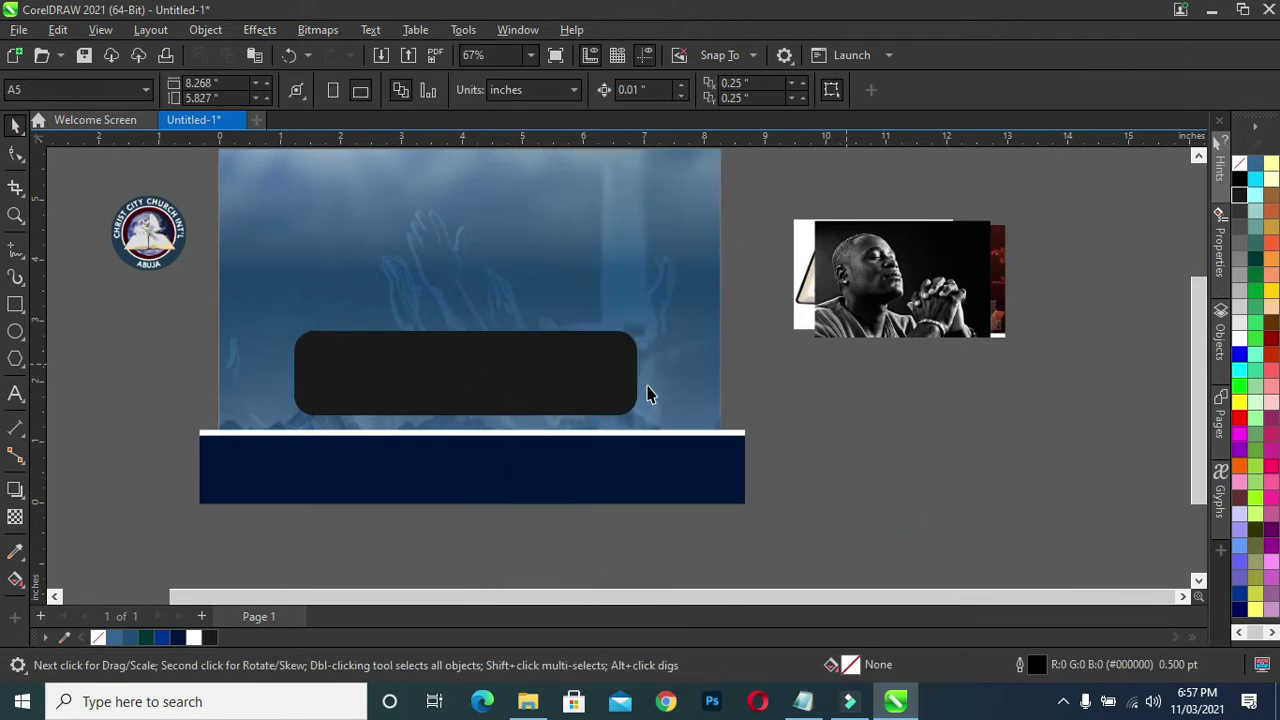
{"action": "left_click", "coordinate": [178, 638]}
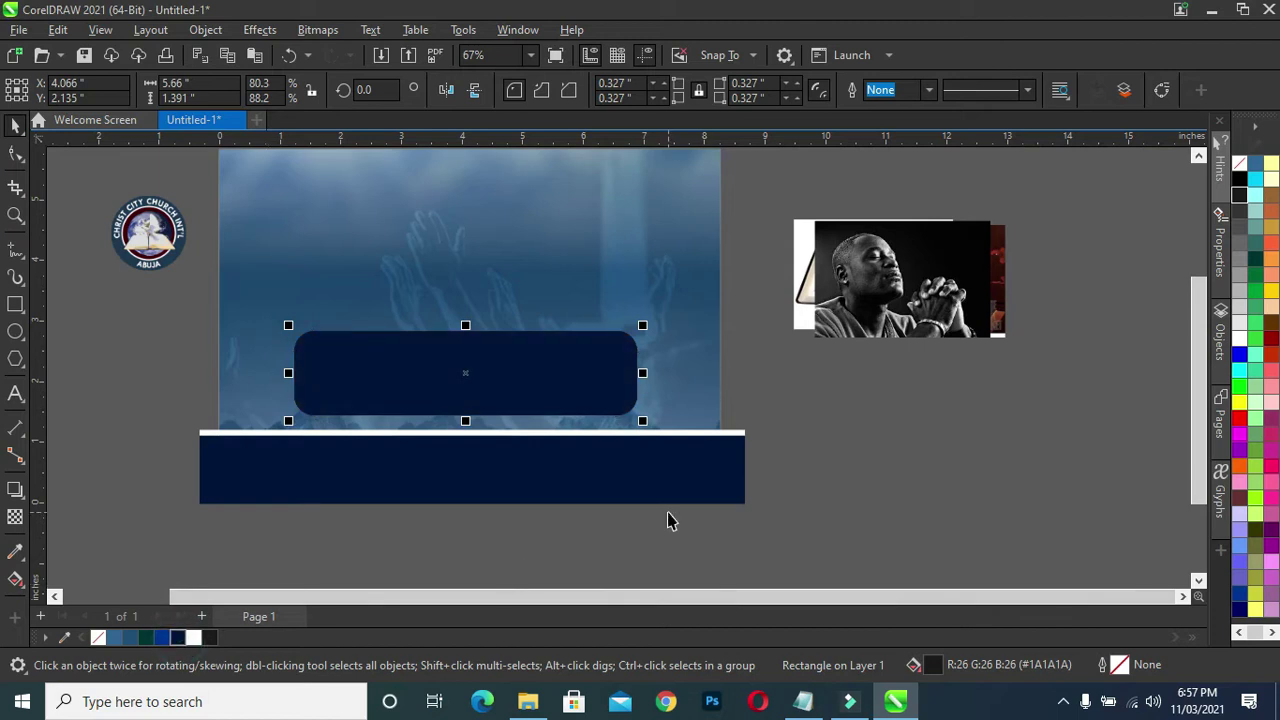
Nudge the navy box into place and give it a white edge beneath.
{"action": "key", "text": "Up"}
{"action": "key", "text": "Up"}
{"action": "key", "text": "Up"}
{"action": "left_click", "coordinate": [668, 520]}
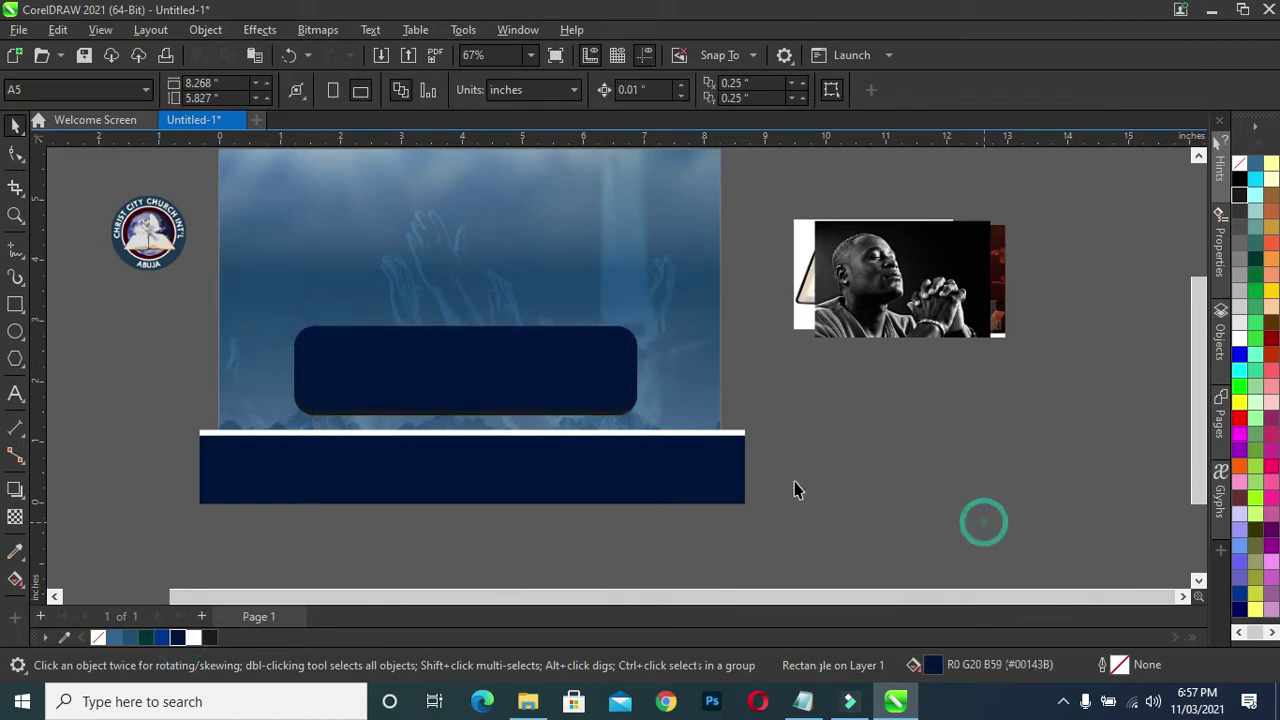
{"action": "left_click", "coordinate": [526, 416]}
{"action": "key", "text": "Down"}
{"action": "right_click", "coordinate": [193, 638]}
{"action": "left_click", "coordinate": [351, 574]}
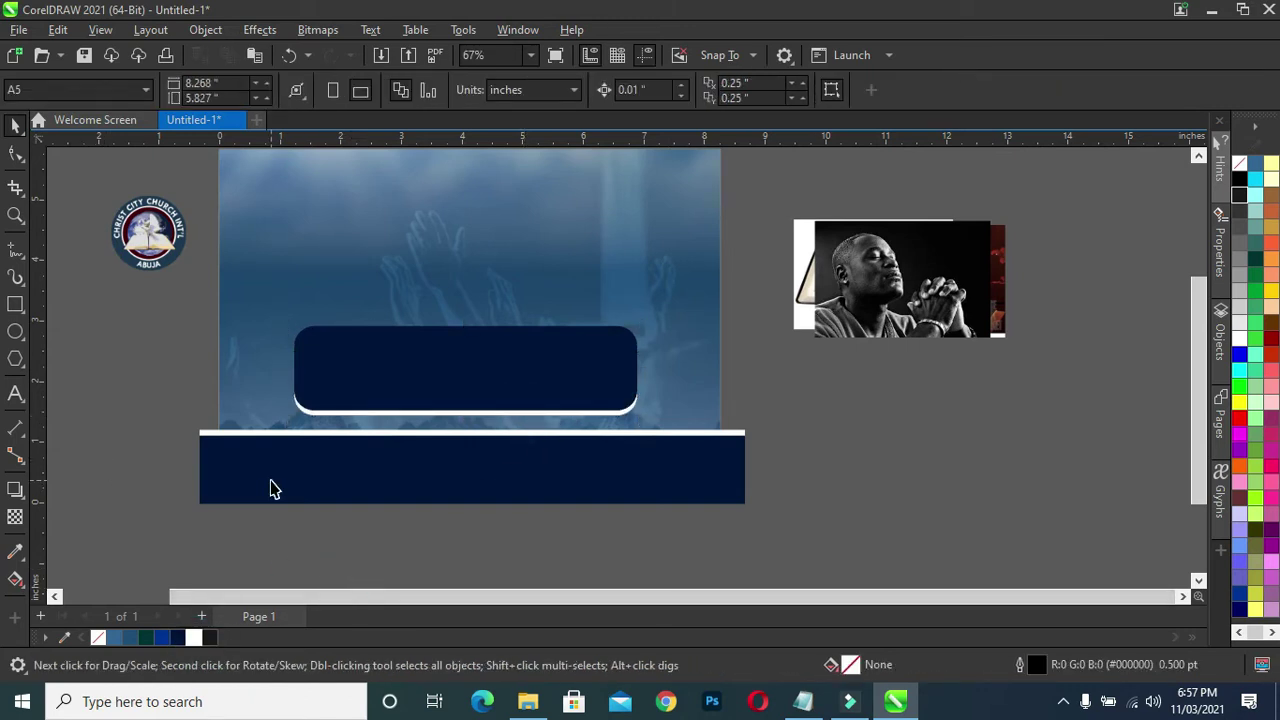
{"action": "scroll", "coordinate": [358, 266], "scroll_direction": "up", "scroll_amount": 1}
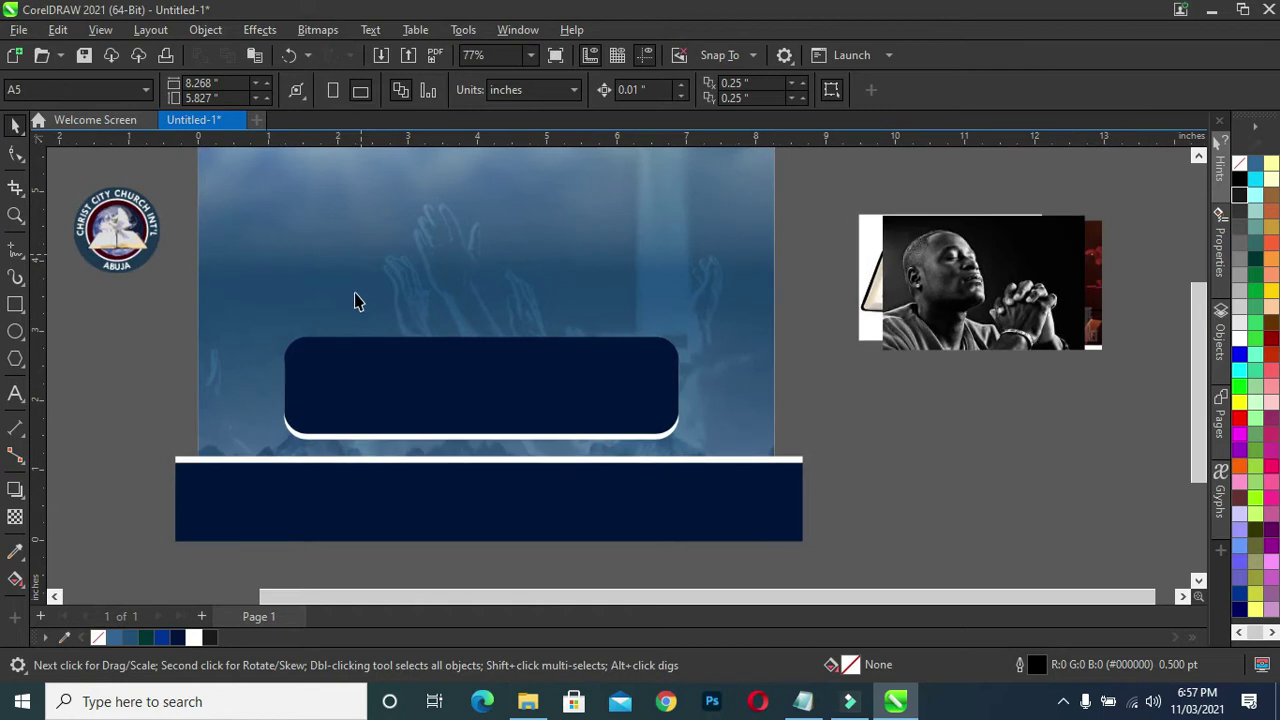
Select and adjust the church logo, then deselect it.
{"action": "scroll", "coordinate": [340, 371], "scroll_direction": "down", "scroll_amount": 1}
{"action": "left_click", "coordinate": [153, 258]}
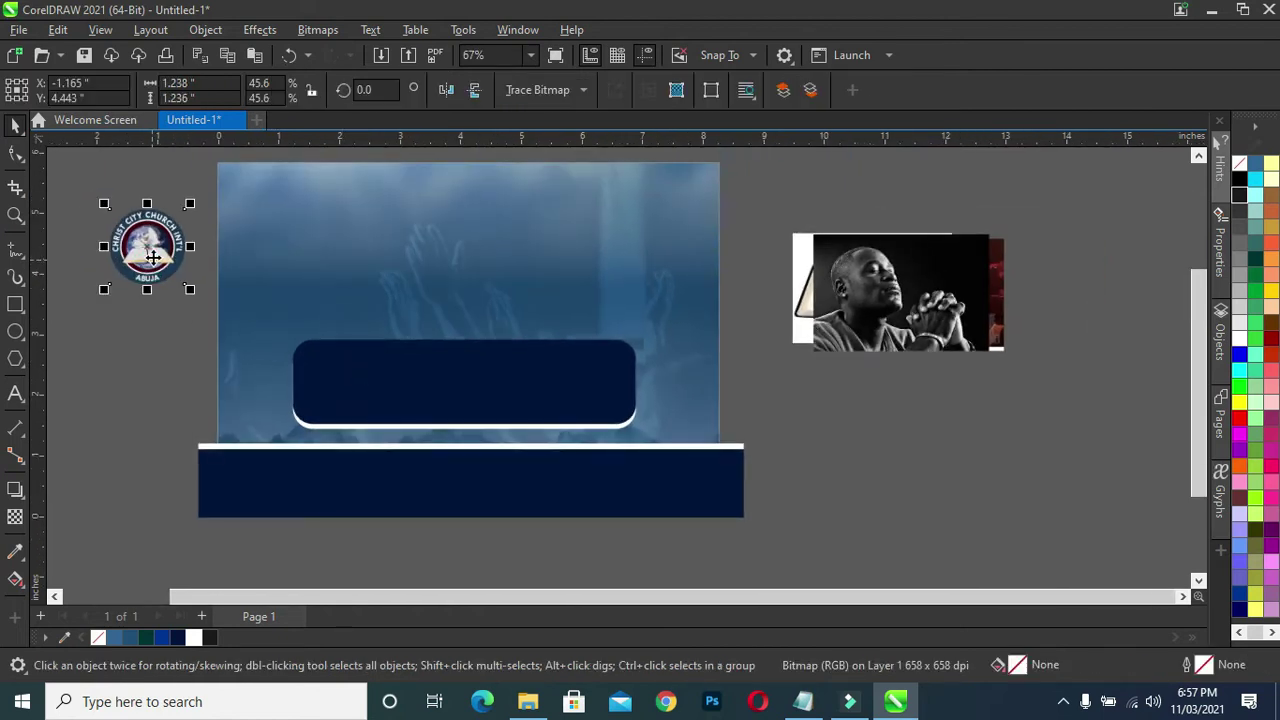
{"action": "left_click_drag", "start_coordinate": [866, 596], "coordinate": [826, 596]}
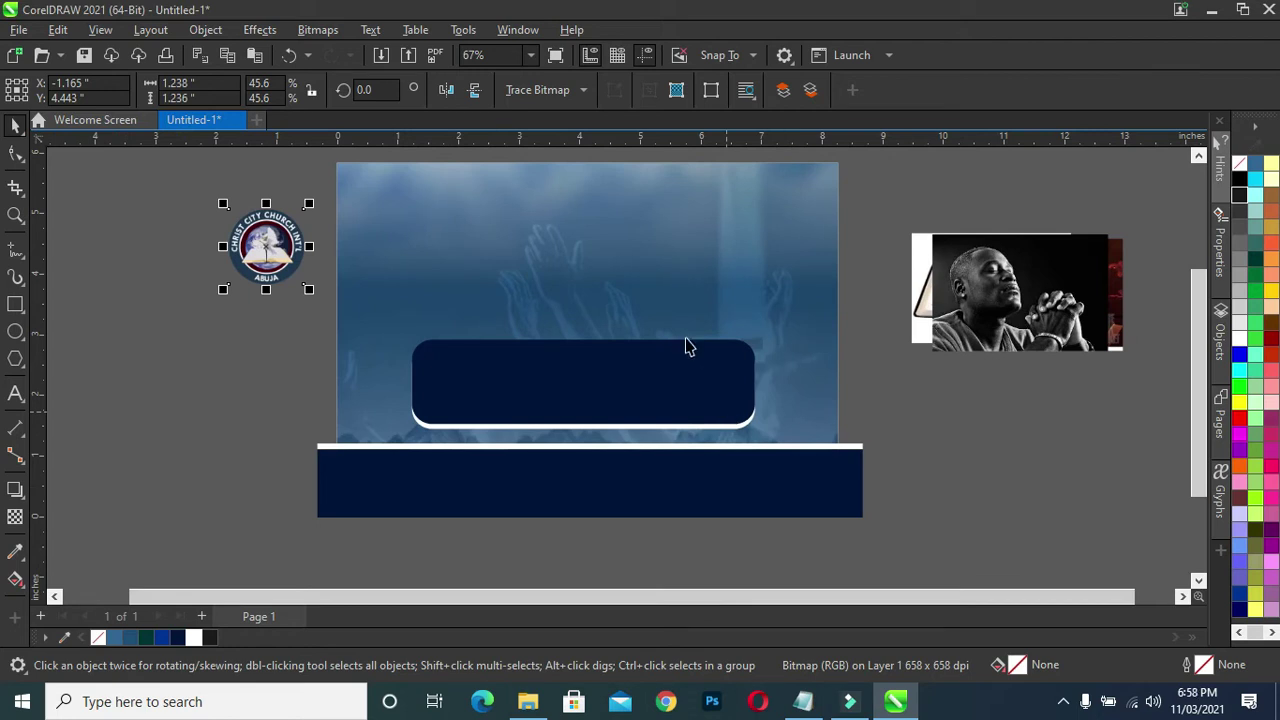
{"action": "left_click", "coordinate": [195, 366]}
Copy the line CHRIST CITY CHURCH INT'L MINISTRY from the Notepad notes.
{"action": "left_click", "coordinate": [15, 393]}
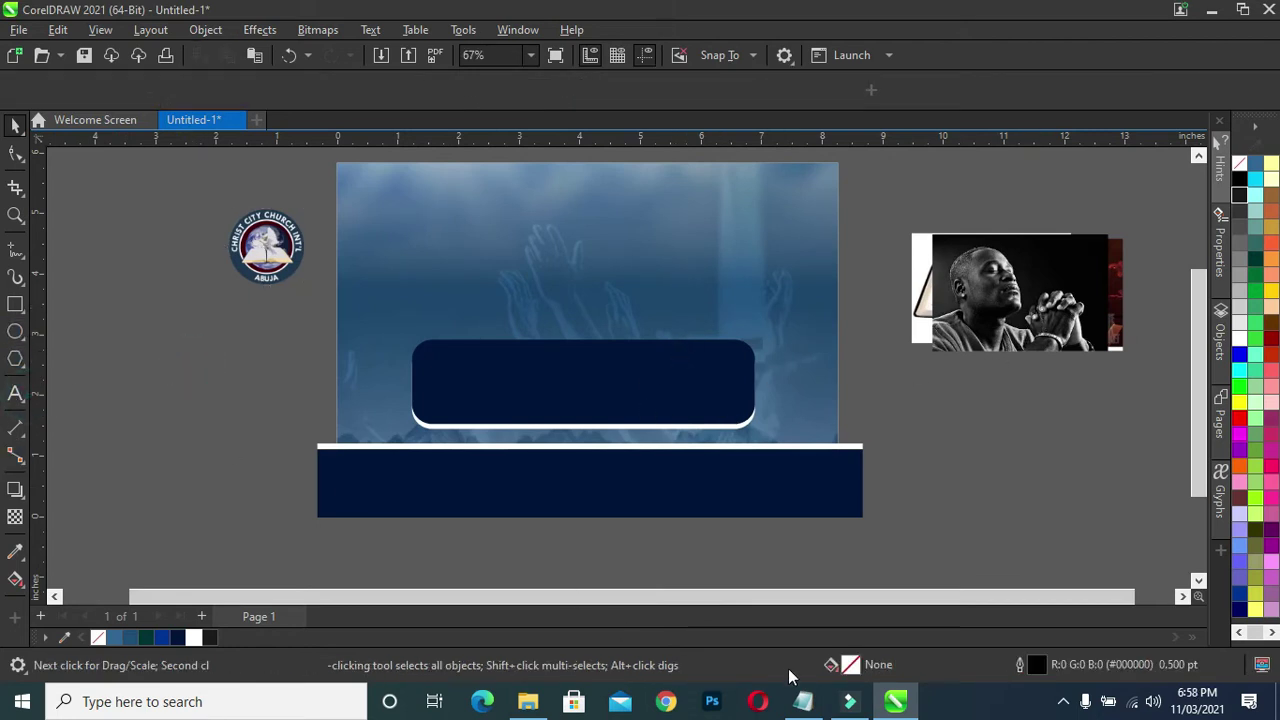
{"action": "left_click", "coordinate": [803, 701]}
{"action": "left_click_drag", "start_coordinate": [490, 112], "coordinate": [237, 112]}
{"action": "key", "text": "ctrl+c"}
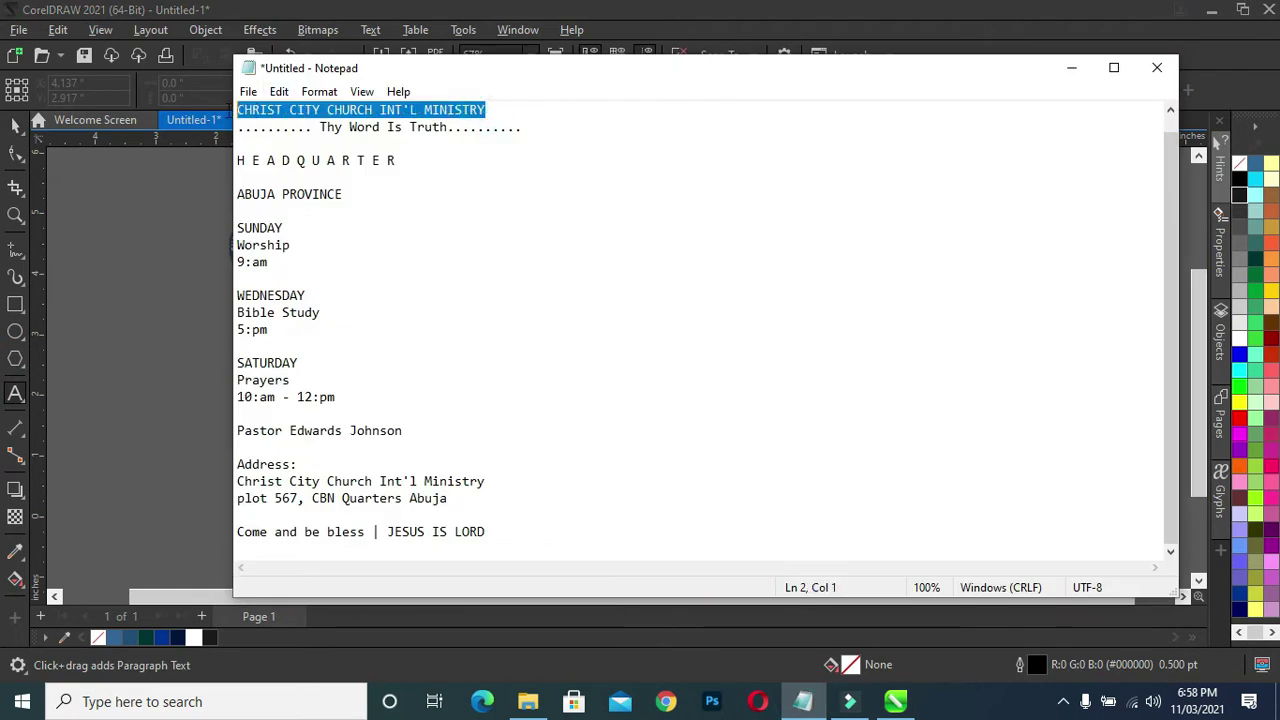
{"action": "left_click", "coordinate": [1071, 67]}
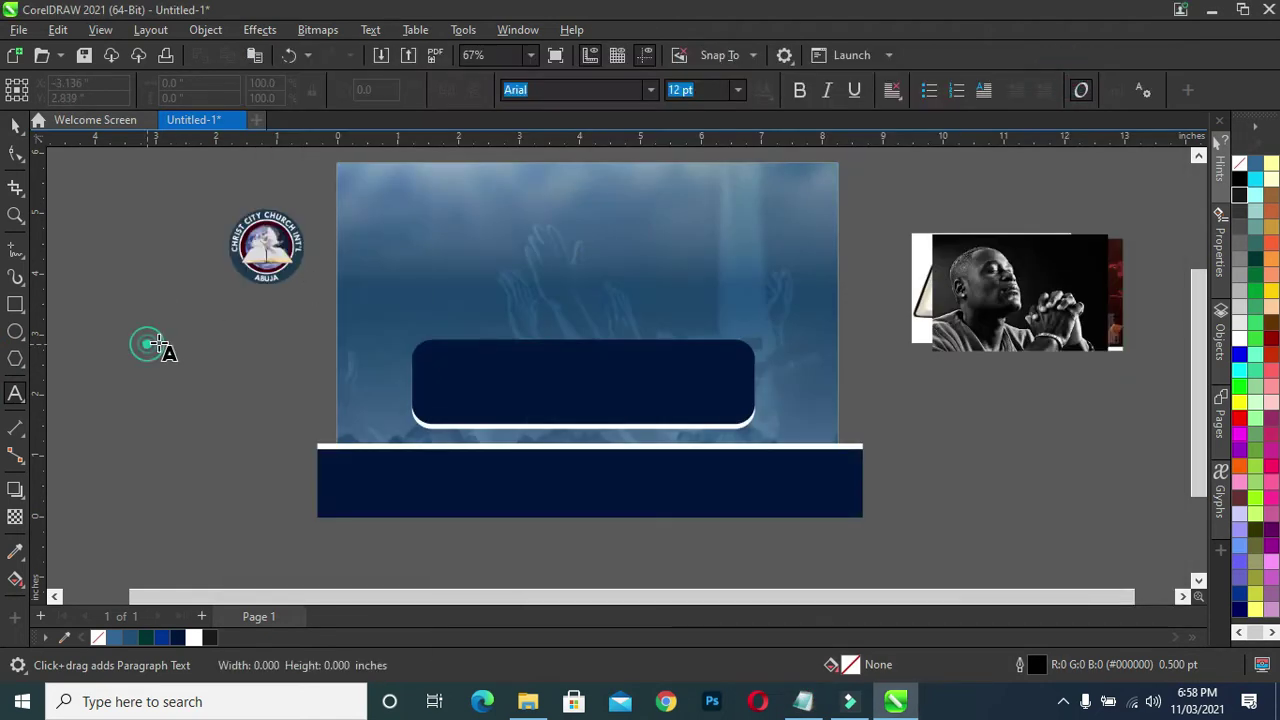
Paste CHRIST CITY CHURCH INT'L MINISTRY as text and set it in Commissioner Medium.
{"action": "left_click", "coordinate": [244, 345]}
{"action": "key", "text": "ctrl+v"}
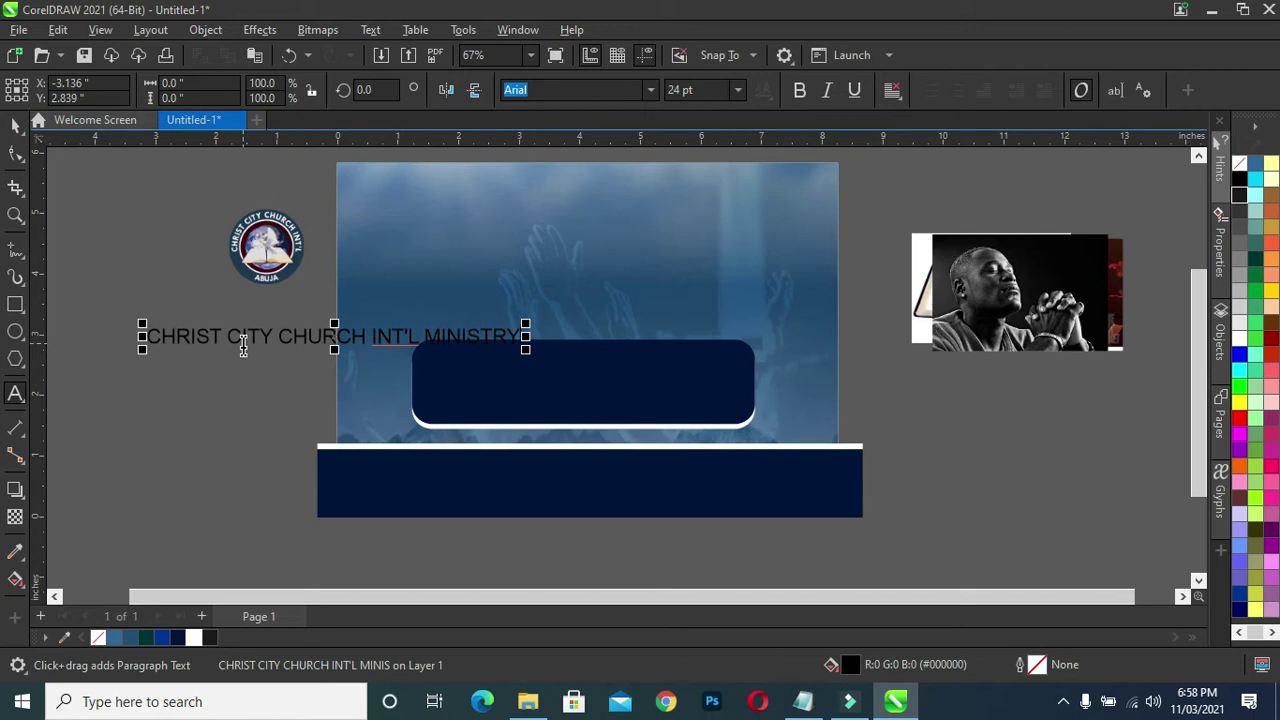
{"action": "left_click", "coordinate": [15, 128]}
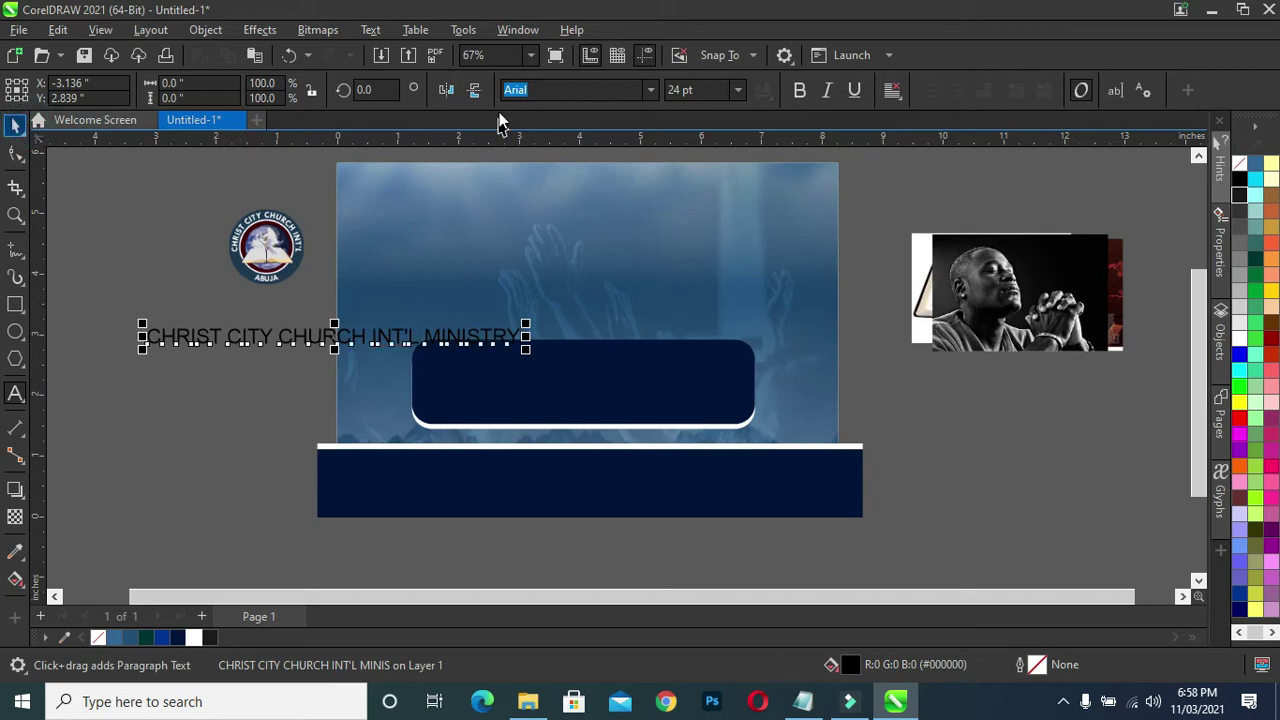
{"action": "left_click", "coordinate": [651, 92]}
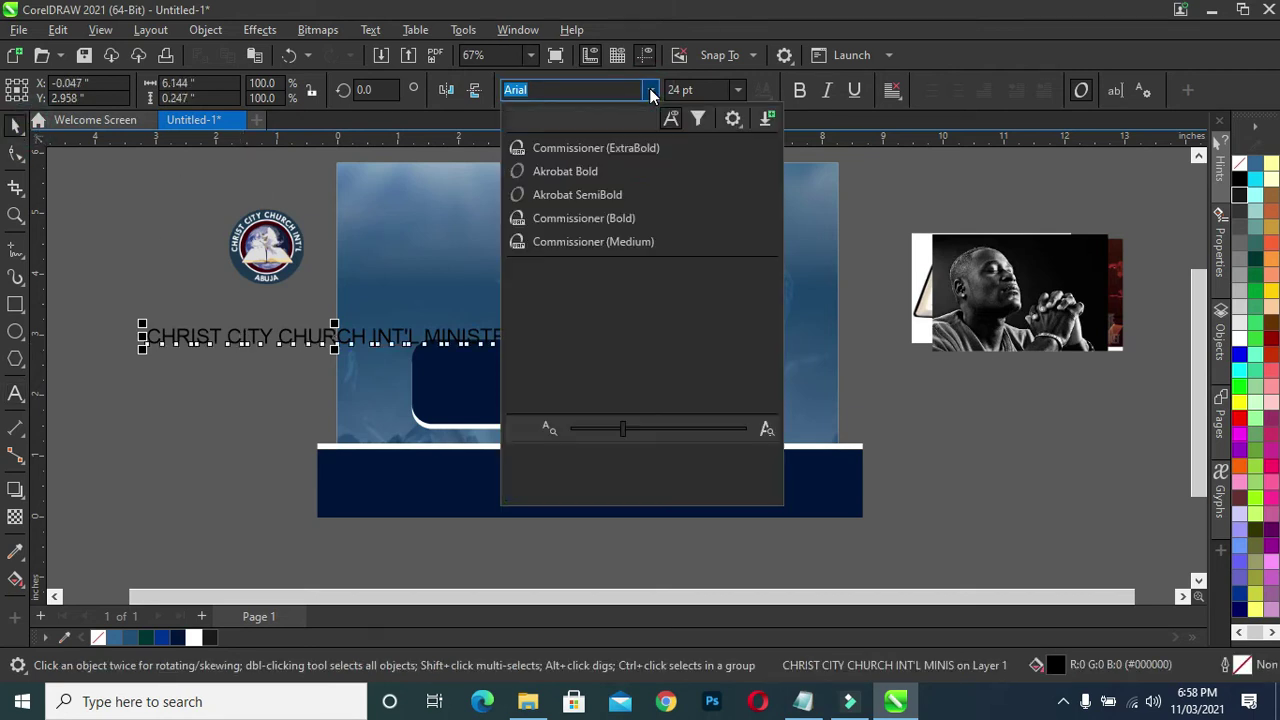
{"action": "left_click", "coordinate": [607, 242]}
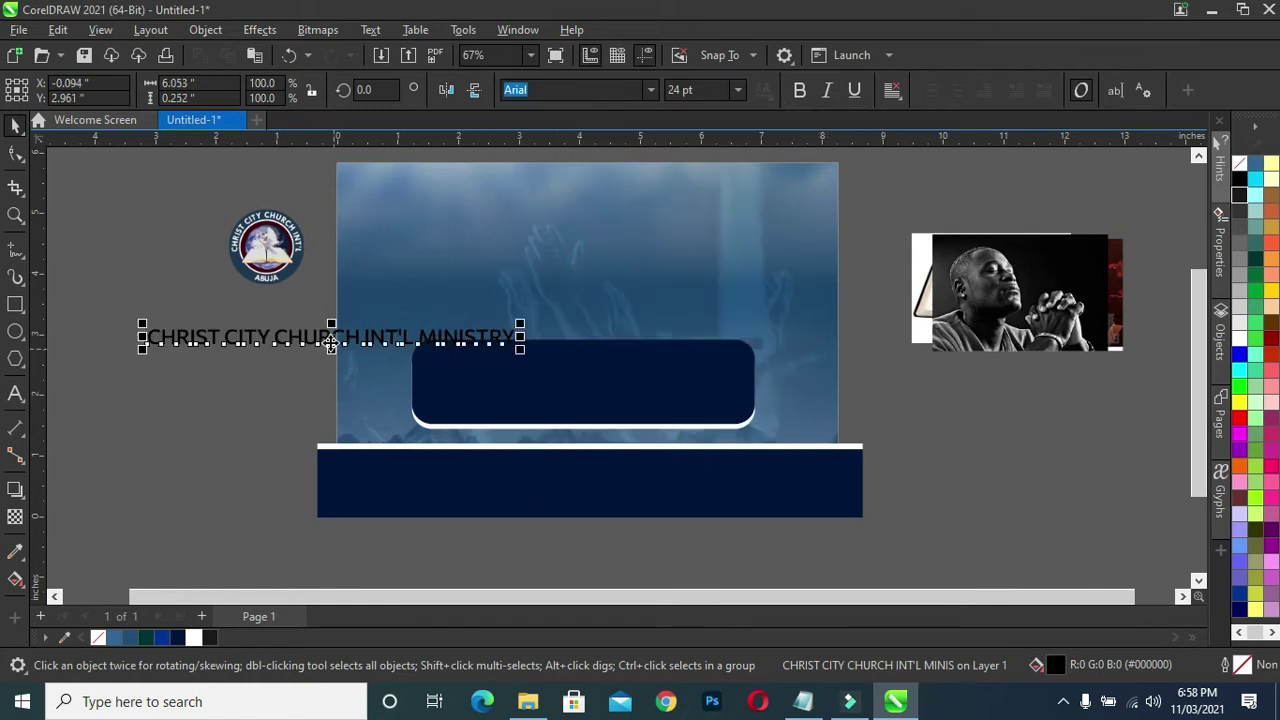
Centre the title along the top edge, shrink it to about 13.2 pt, and colour it white.
{"action": "mouse_move", "coordinate": [431, 289]}
{"action": "left_mouse_down"}
{"action": "mouse_move", "coordinate": [788, 205]}
{"action": "mouse_move", "coordinate": [712, 218]}
{"action": "left_mouse_up"}
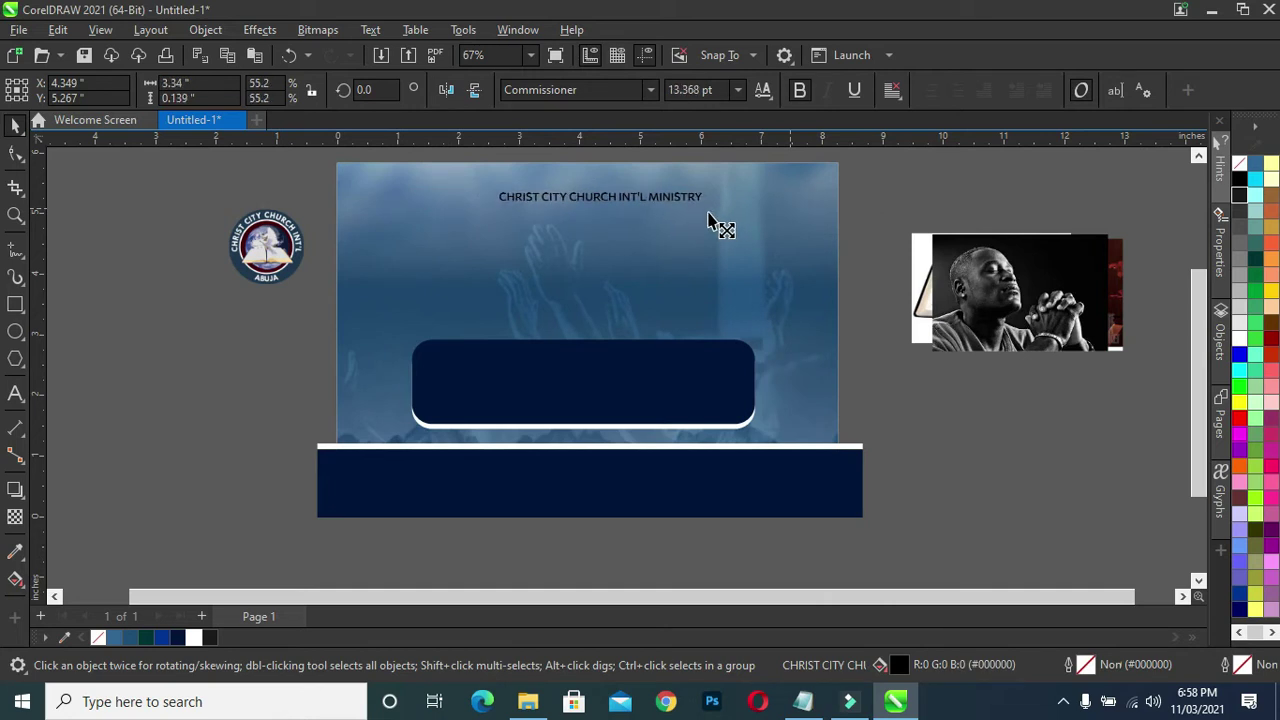
{"action": "left_click_drag", "start_coordinate": [714, 224], "coordinate": [709, 216]}
{"action": "left_click", "coordinate": [900, 210]}
{"action": "double_click", "coordinate": [586, 190]}
{"action": "left_click", "coordinate": [194, 638]}
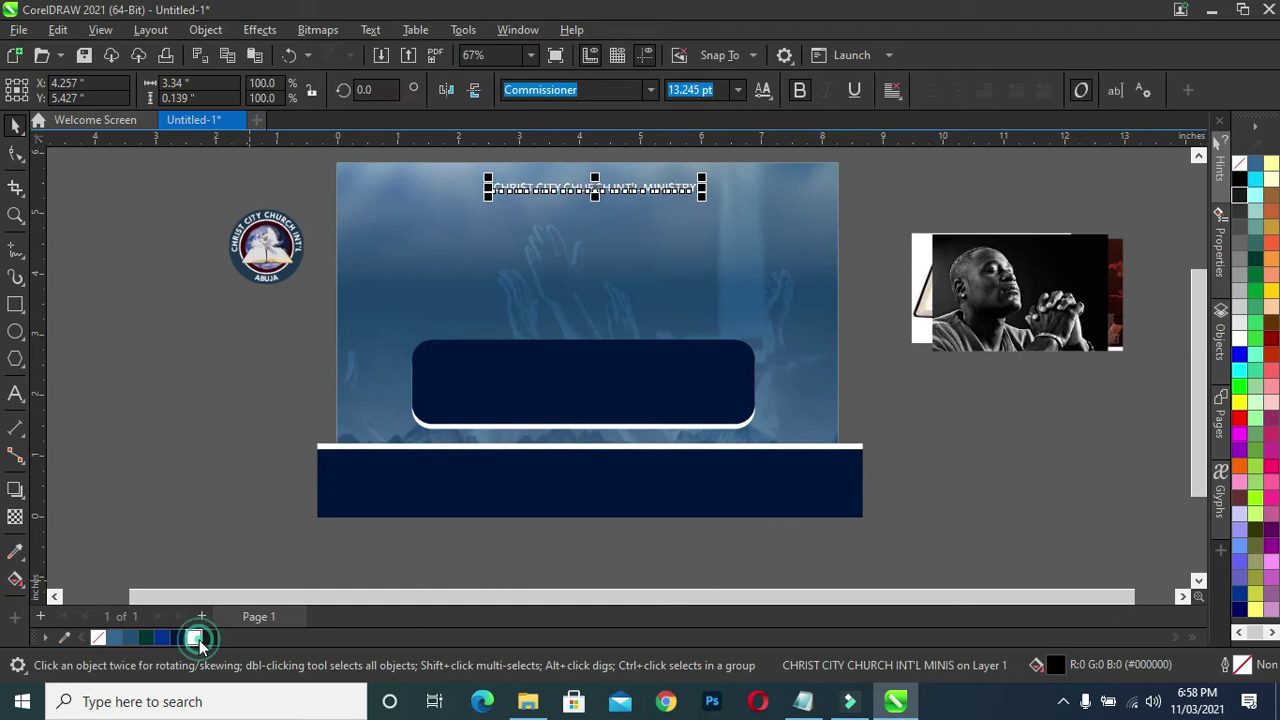
{"action": "left_click", "coordinate": [163, 492]}
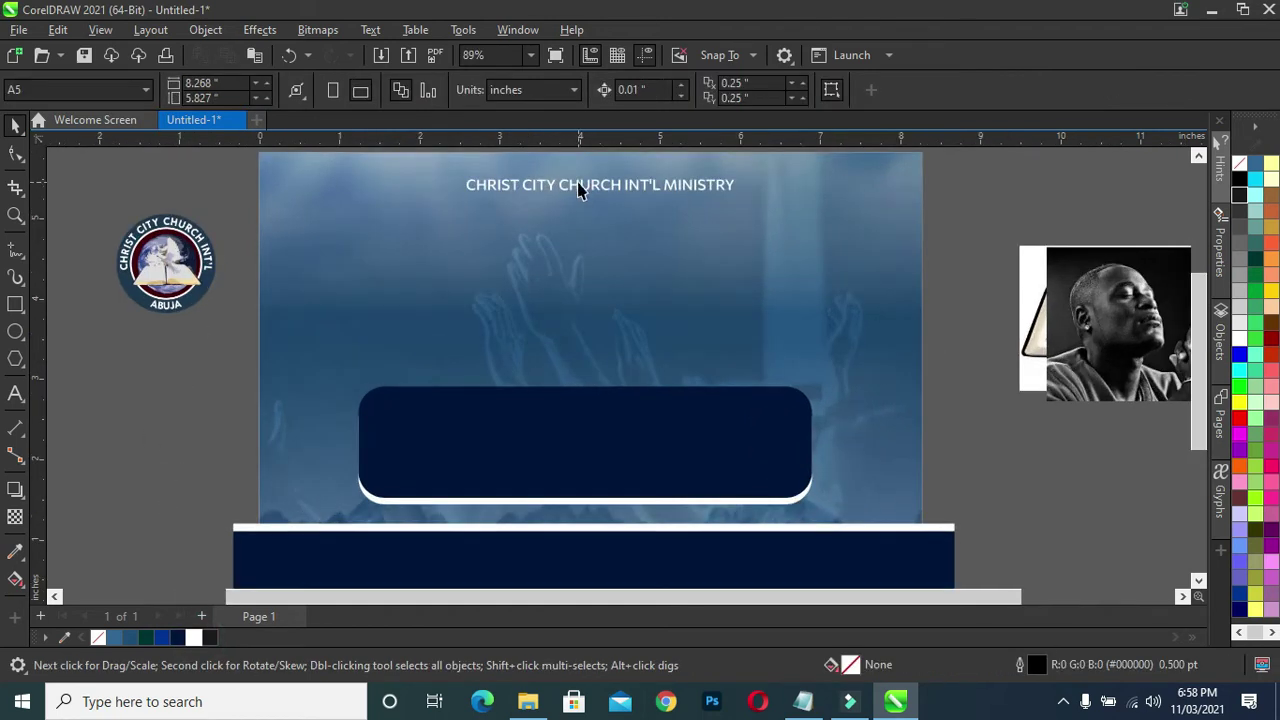
{"action": "left_click", "coordinate": [206, 360]}
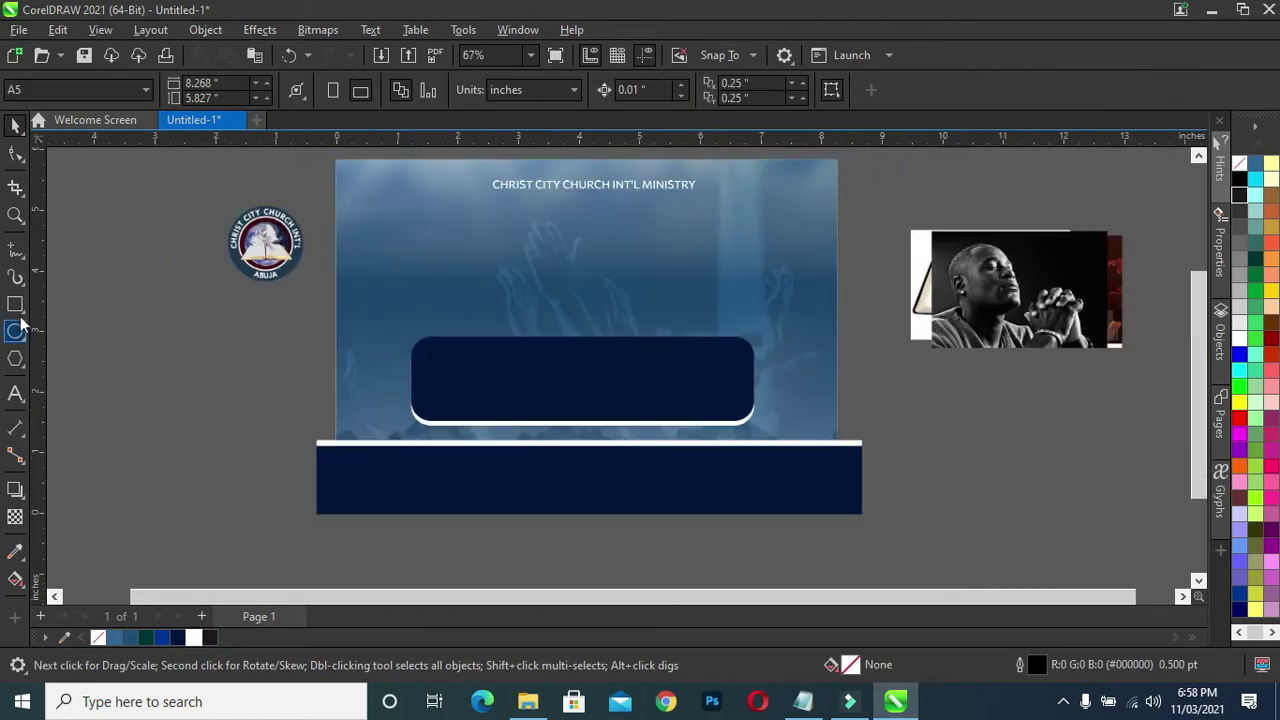
{"action": "left_click", "coordinate": [15, 304]}
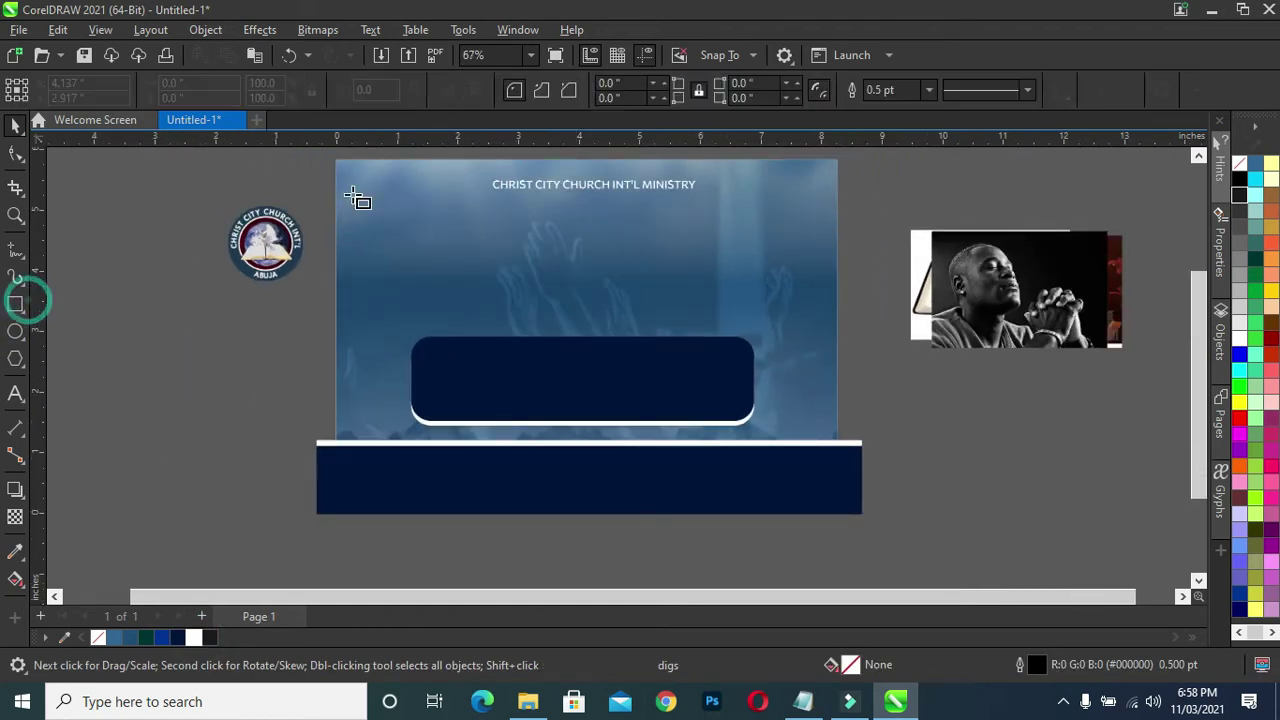
Draw a tall rectangle near the upper left and a wide 1.865 x 0.304 in bar across its top.
{"action": "scroll", "coordinate": [360, 190], "scroll_direction": "up", "scroll_amount": 2}
{"action": "mouse_move", "coordinate": [371, 157]}
{"action": "left_mouse_down"}
{"action": "mouse_move", "coordinate": [476, 273]}
{"action": "mouse_move", "coordinate": [465, 272]}
{"action": "left_mouse_up"}
{"action": "left_click", "coordinate": [15, 125]}
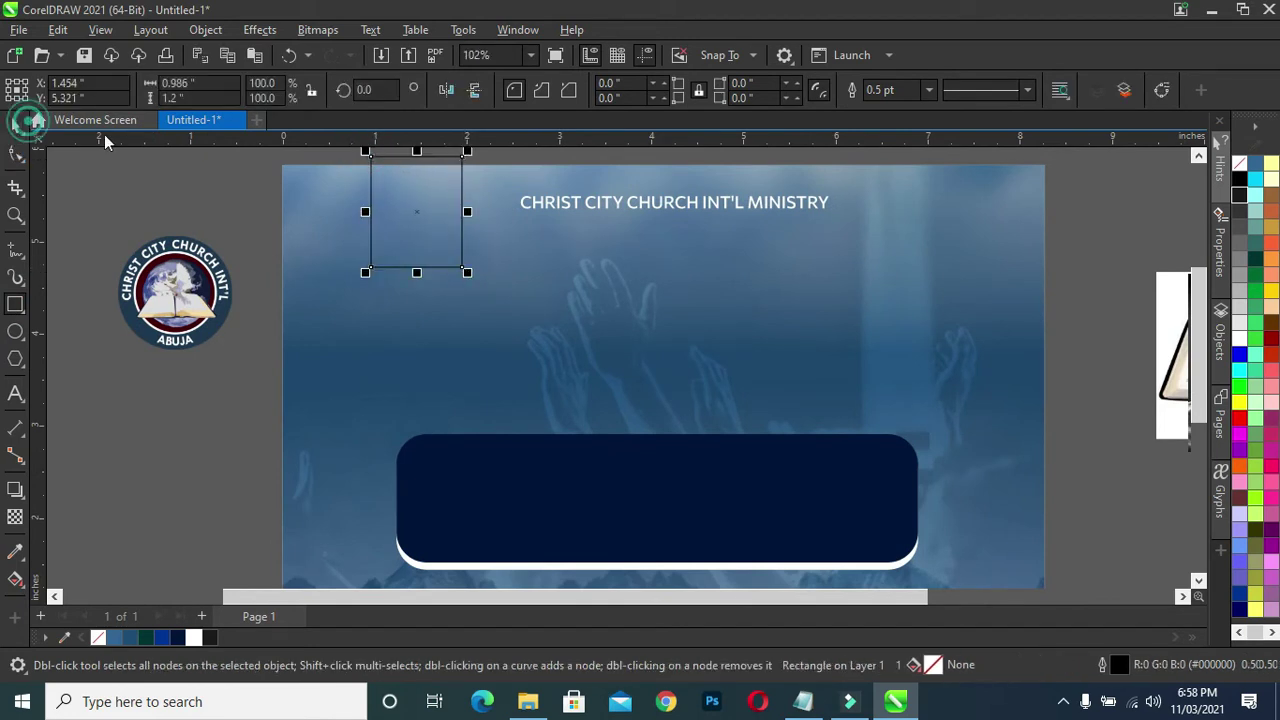
{"action": "scroll", "coordinate": [406, 270], "scroll_direction": "up", "scroll_amount": 2}
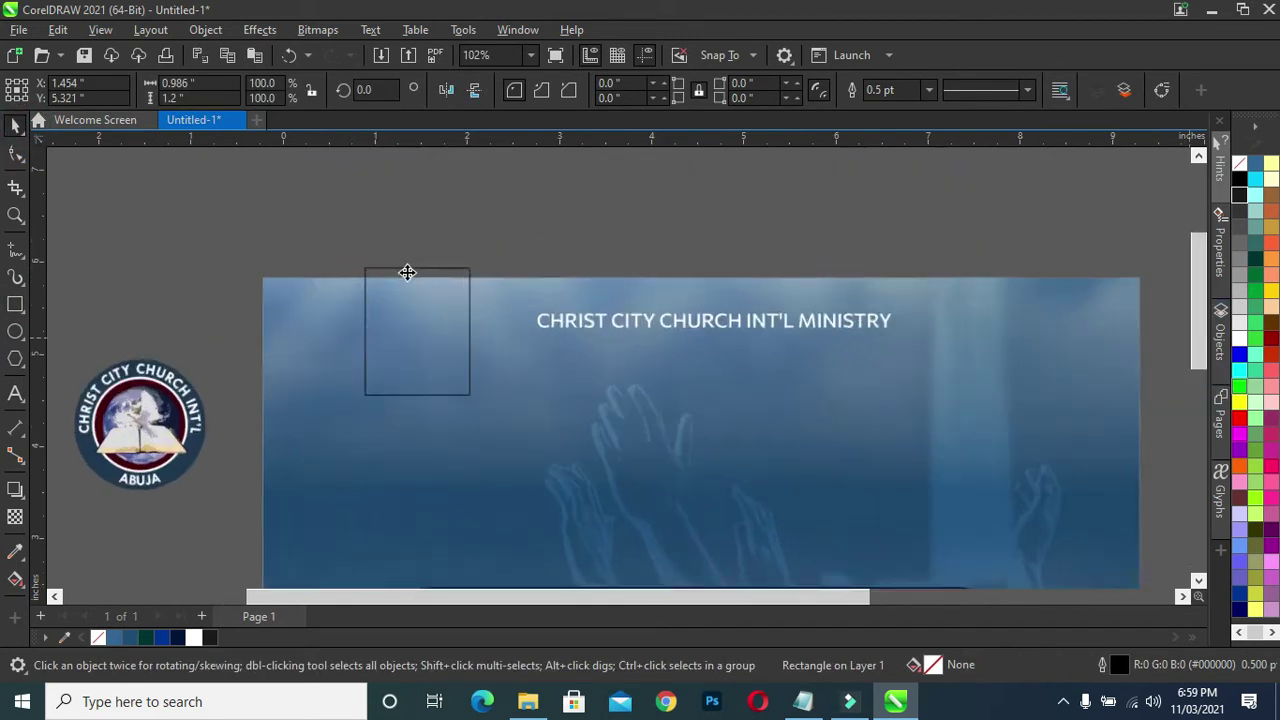
{"action": "left_click", "coordinate": [14, 305]}
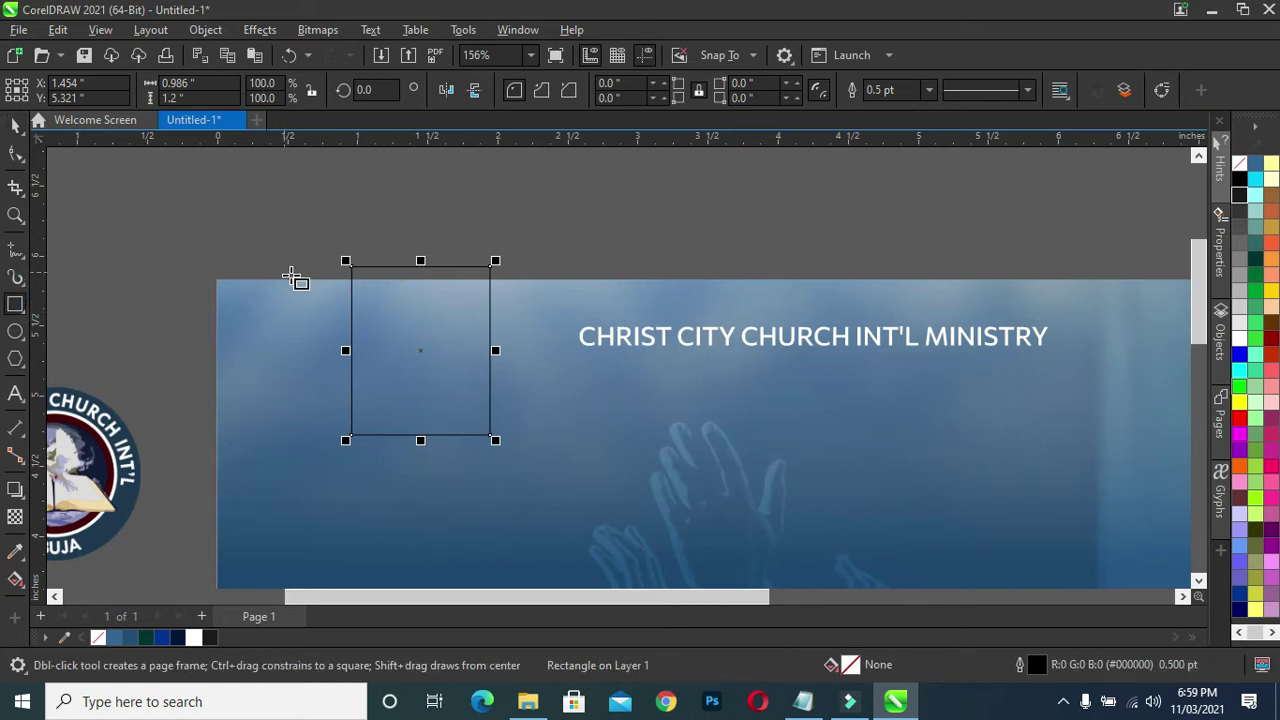
{"action": "left_click_drag", "start_coordinate": [291, 281], "coordinate": [553, 328]}
{"action": "key", "text": "space"}
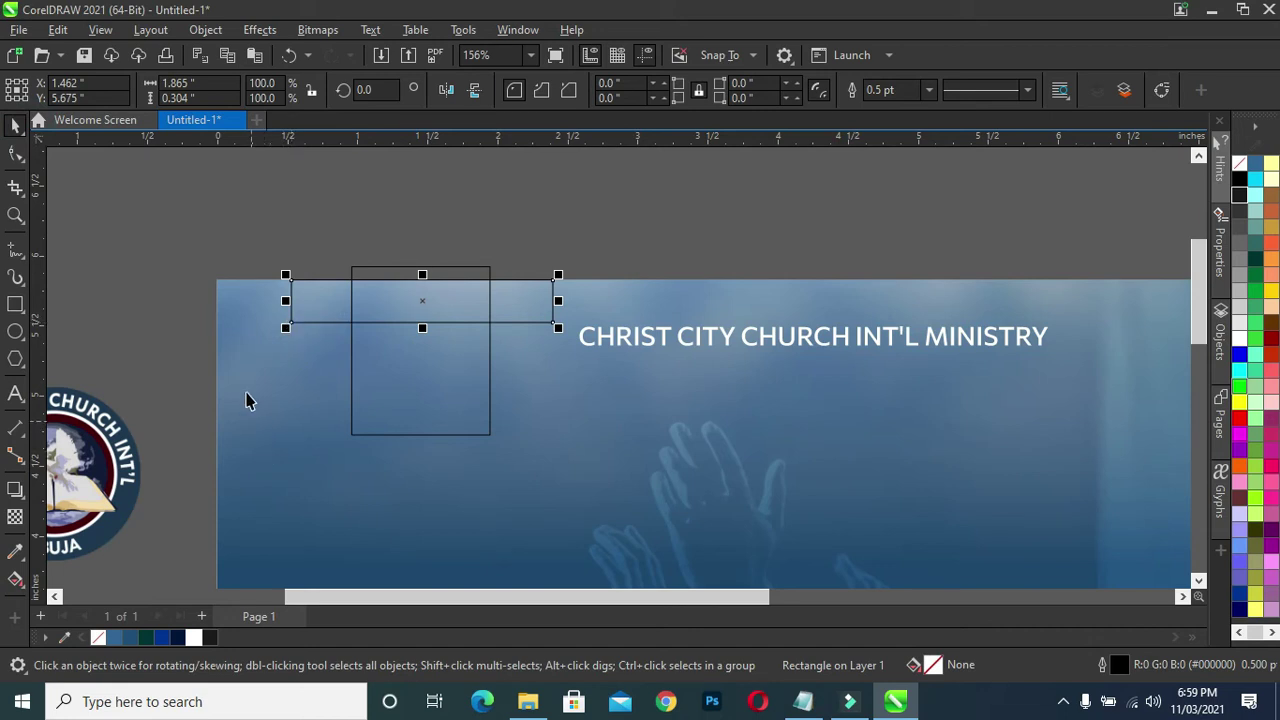
Round the bar's top corners to 0.152 in.
{"action": "scroll", "coordinate": [255, 338], "scroll_direction": "up", "scroll_amount": 1}
{"action": "scroll", "coordinate": [260, 337], "scroll_direction": "up", "scroll_amount": 1}
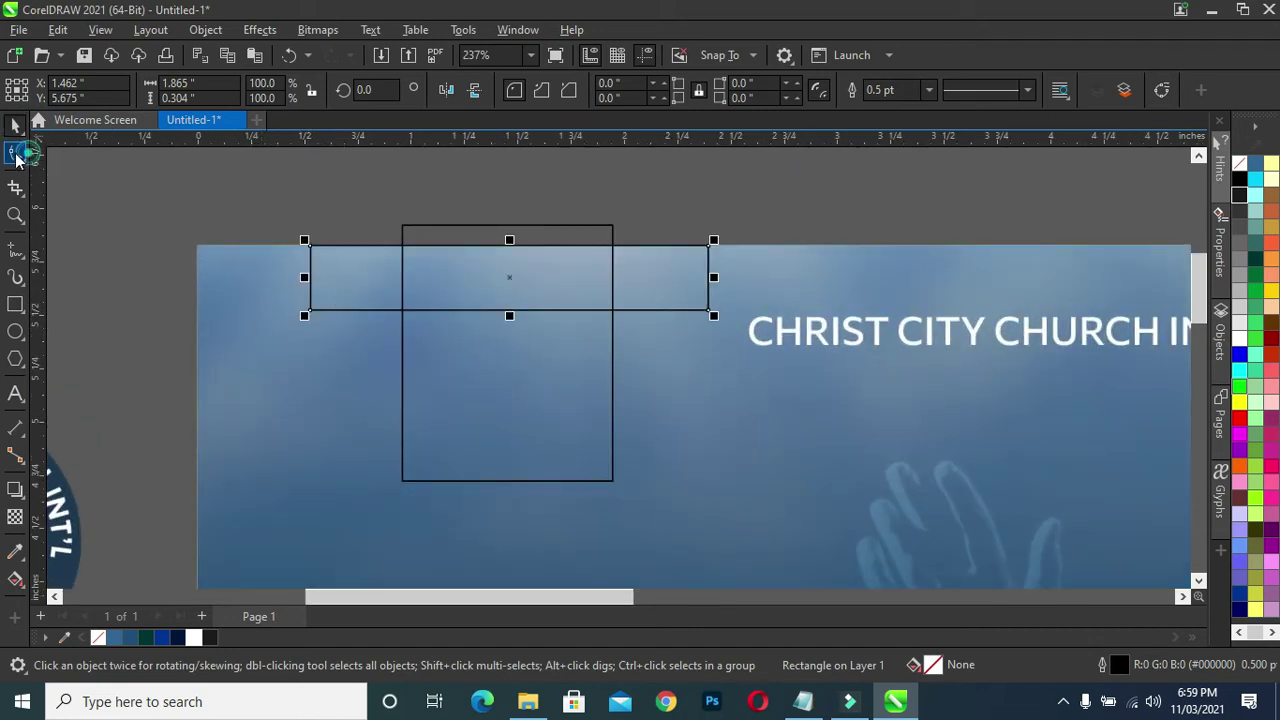
{"action": "left_click", "coordinate": [15, 155]}
{"action": "left_click", "coordinate": [310, 246]}
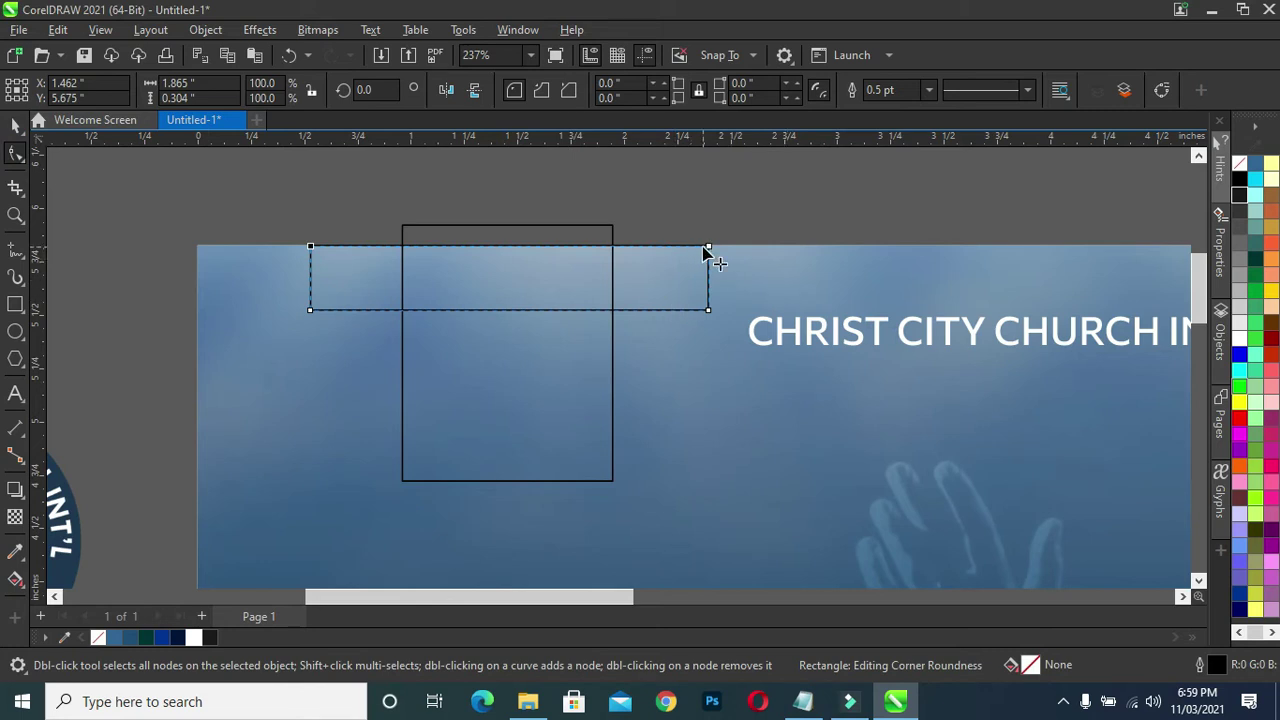
{"action": "left_click_drag", "start_coordinate": [708, 247], "coordinate": [719, 288]}
{"action": "scroll", "coordinate": [624, 281], "scroll_direction": "down", "scroll_amount": 2}
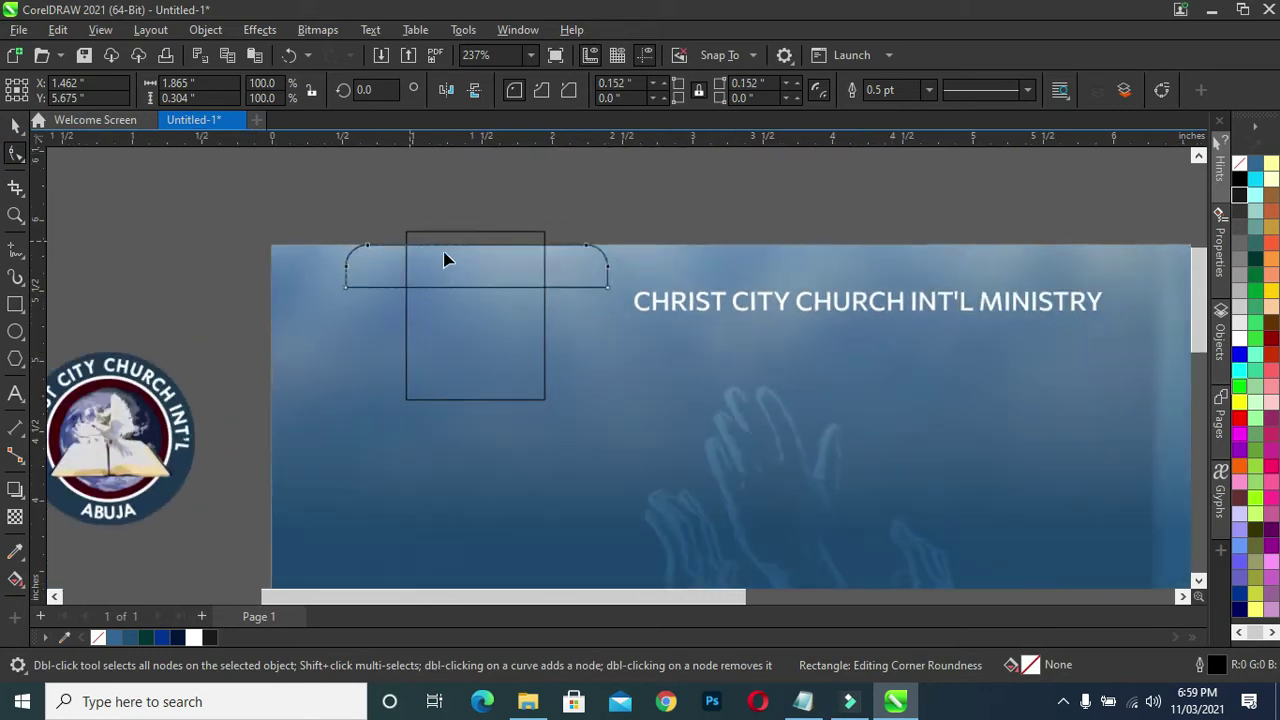
{"action": "scroll", "coordinate": [524, 278], "scroll_direction": "down", "scroll_amount": 1}
{"action": "left_click", "coordinate": [15, 125]}
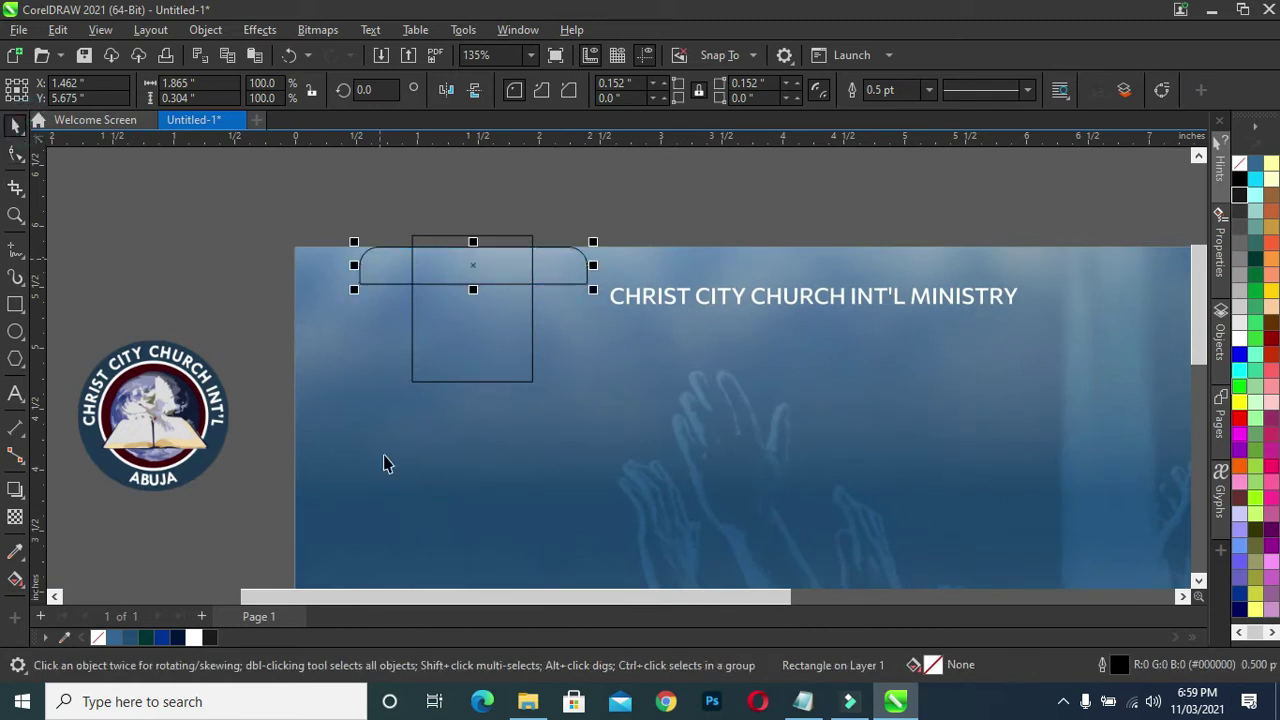
{"action": "left_click", "coordinate": [16, 579]}
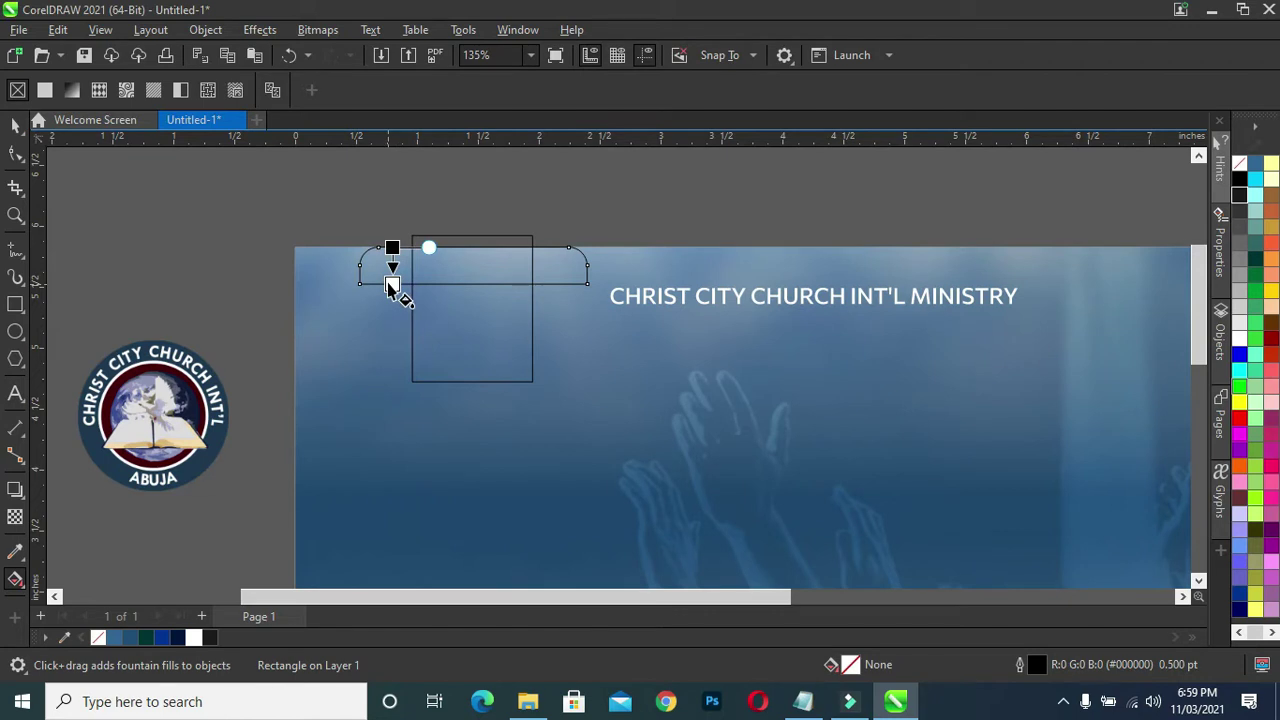
Give the bar a fountain fill with its end node set to red.
{"action": "left_click_drag", "start_coordinate": [386, 280], "coordinate": [392, 282]}
{"action": "scroll", "coordinate": [390, 275], "scroll_direction": "up", "scroll_amount": 2}
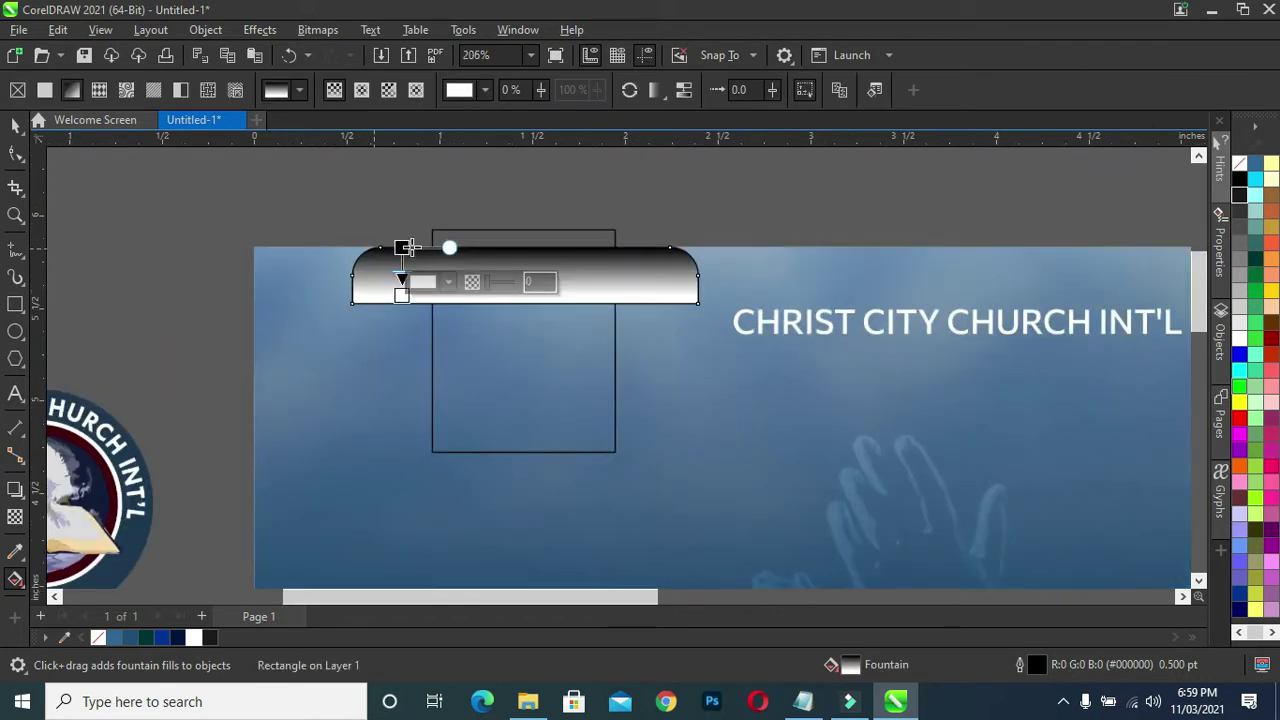
{"action": "left_click", "coordinate": [447, 282]}
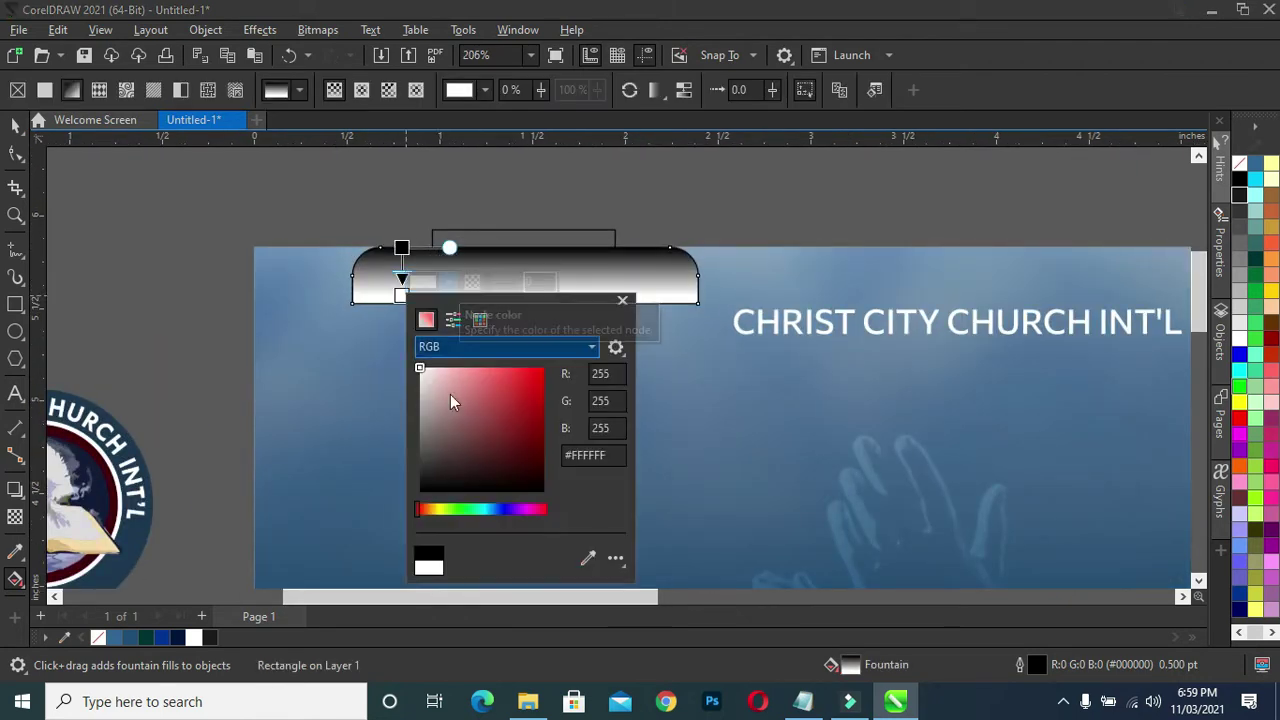
{"action": "left_click_drag", "start_coordinate": [502, 430], "coordinate": [504, 396]}
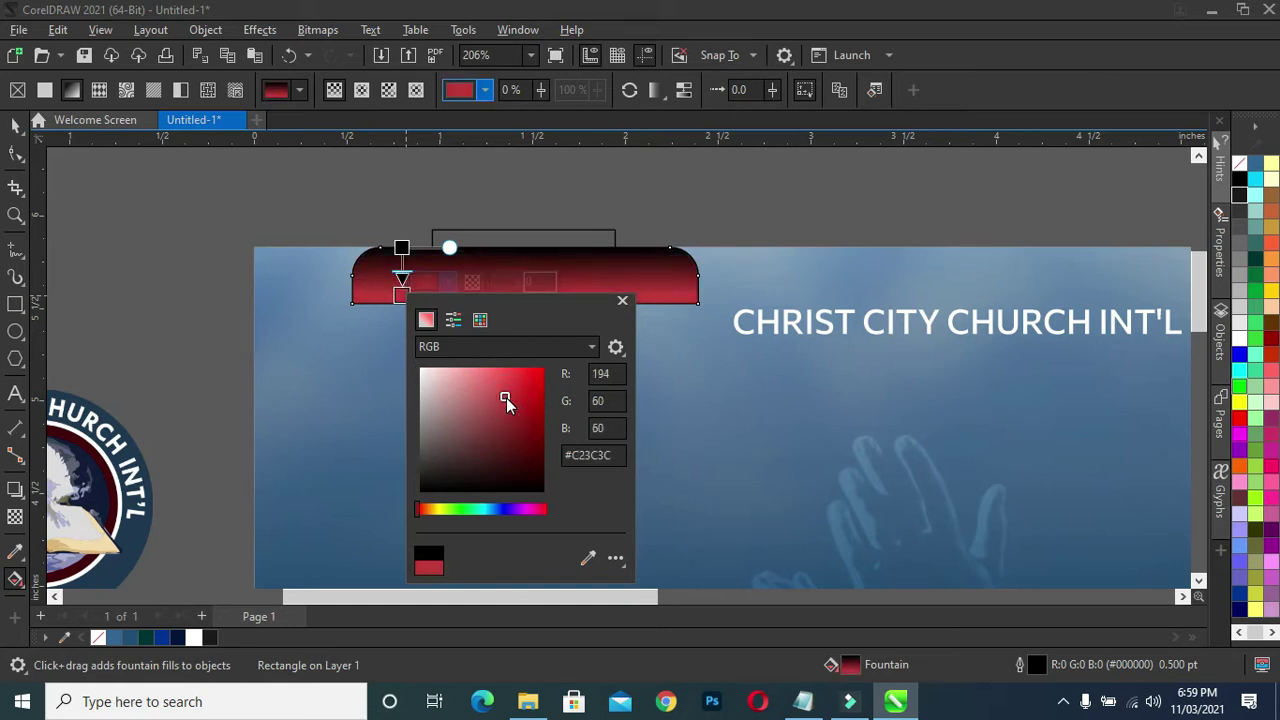
{"action": "left_click", "coordinate": [405, 246]}
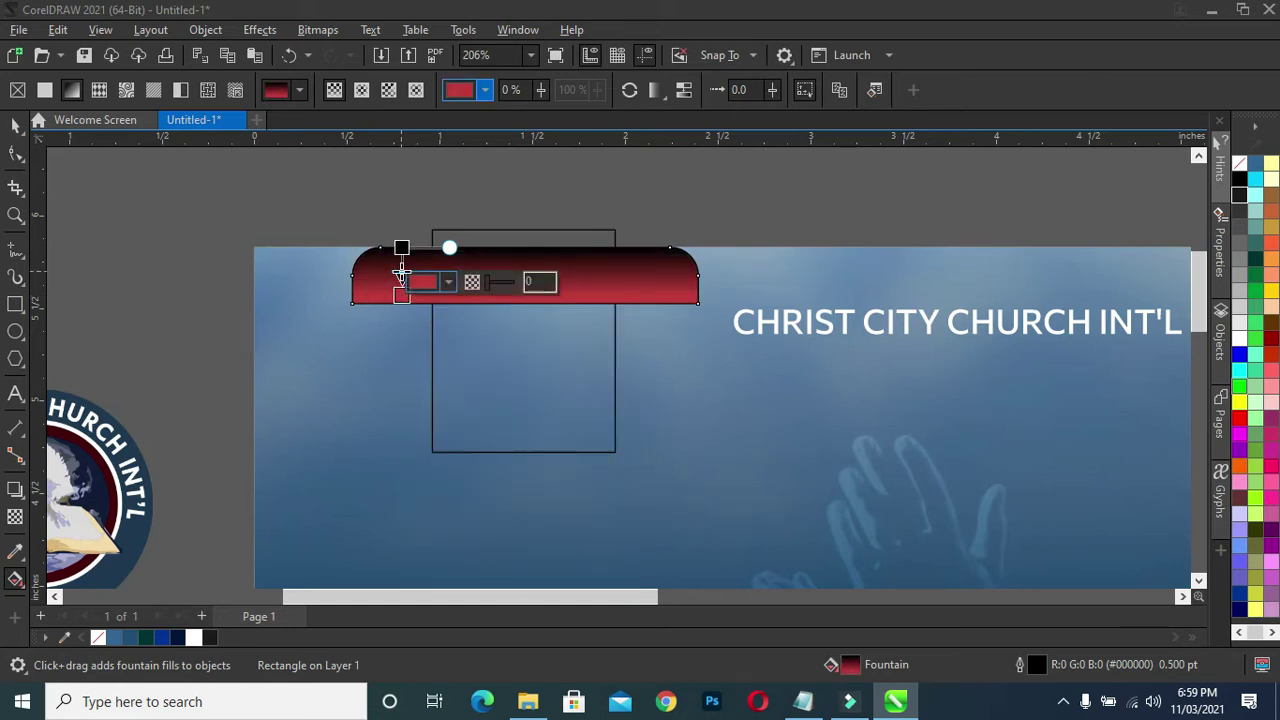
Add a pale pink middle stop and make the top stop deep red #960303.
{"action": "scroll", "coordinate": [401, 265], "scroll_direction": "up", "scroll_amount": 2}
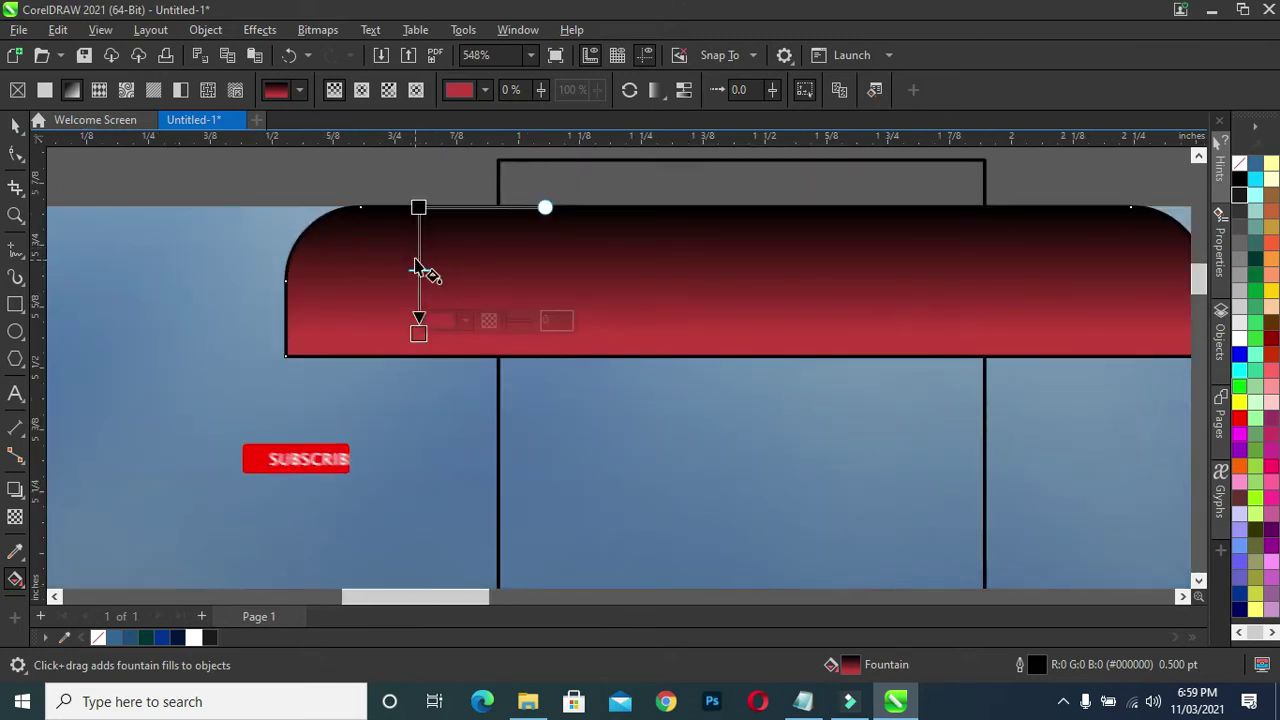
{"action": "double_click", "coordinate": [418, 266]}
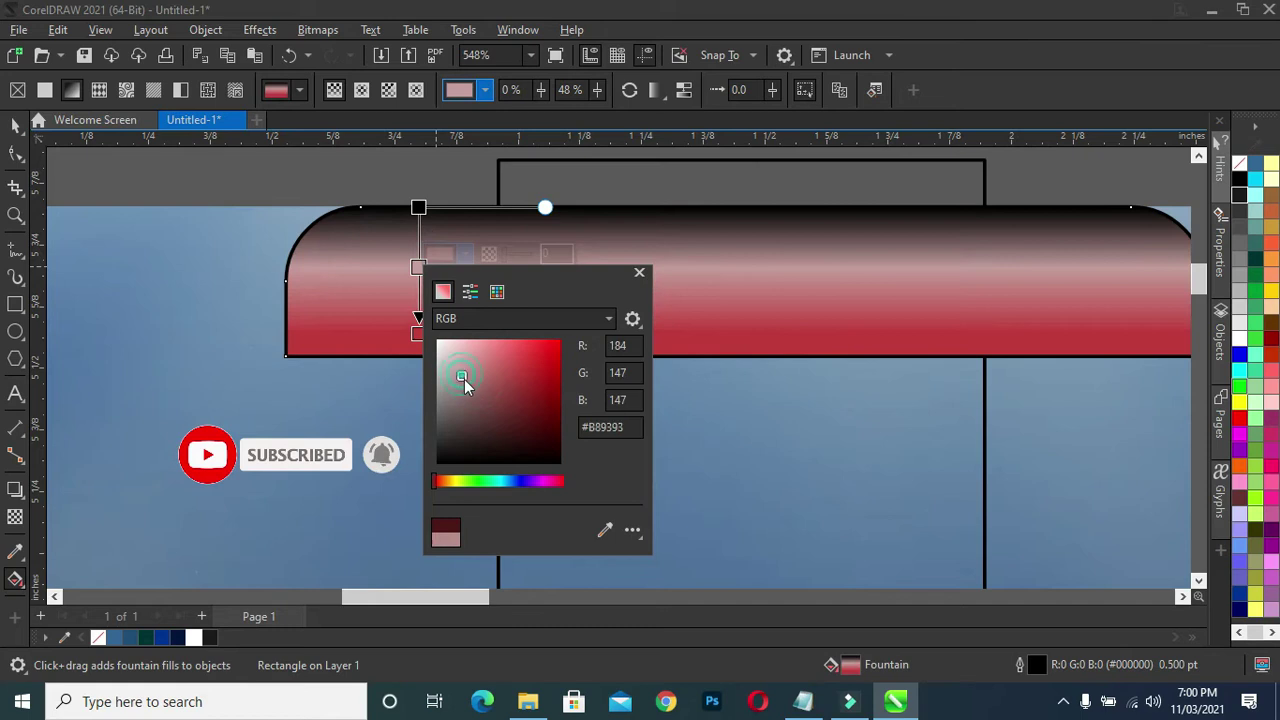
{"action": "left_click_drag", "start_coordinate": [461, 367], "coordinate": [469, 382]}
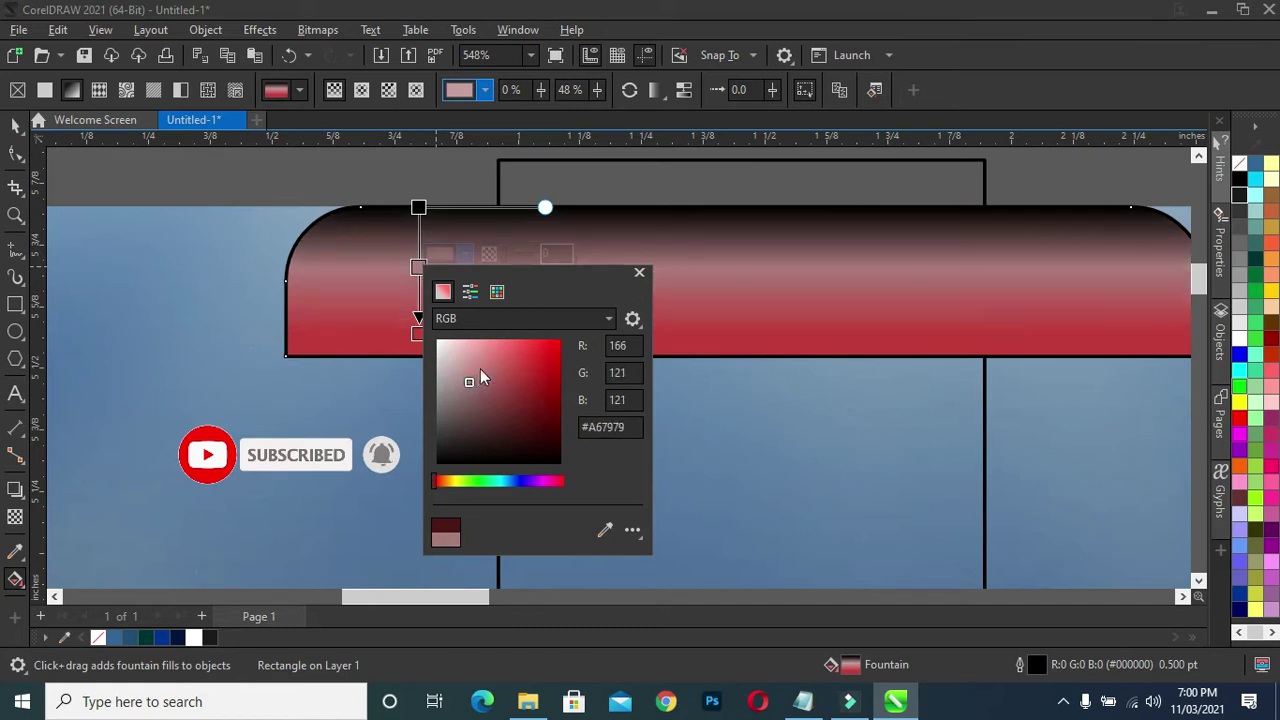
{"action": "left_click", "coordinate": [418, 207]}
{"action": "left_click", "coordinate": [463, 194]}
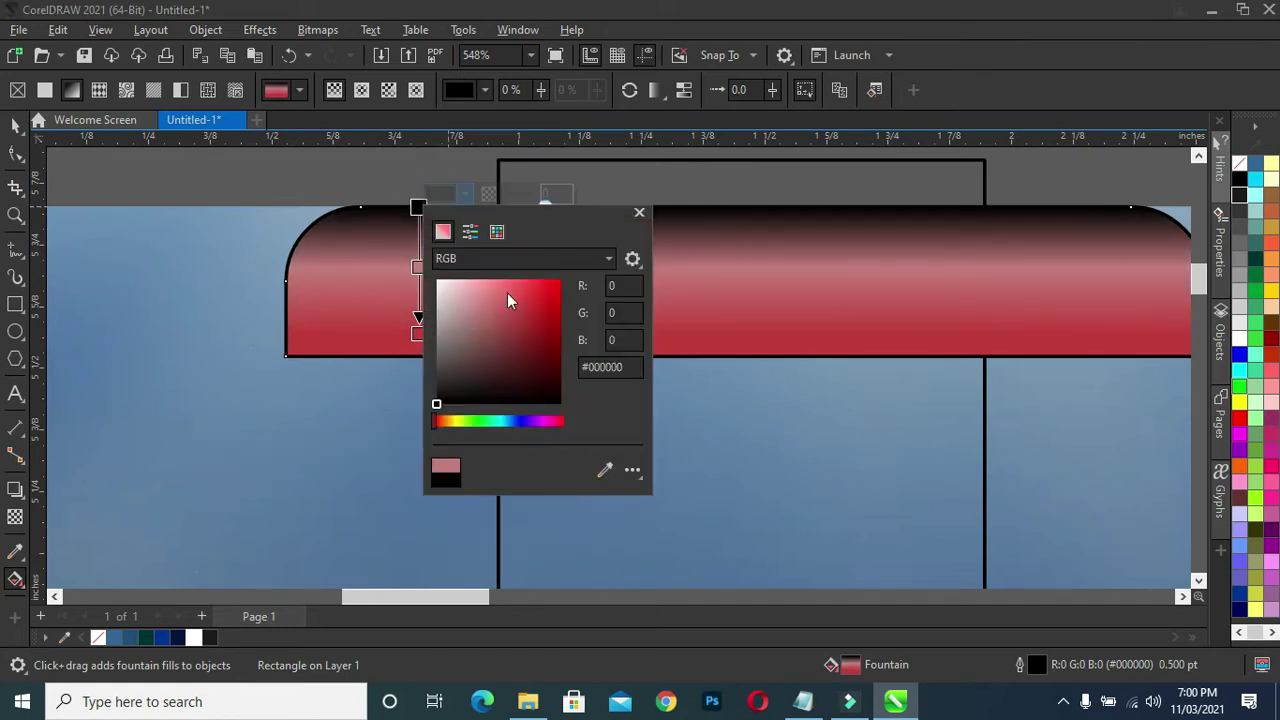
{"action": "left_click_drag", "start_coordinate": [547, 325], "coordinate": [550, 320]}
{"action": "left_click", "coordinate": [558, 330]}
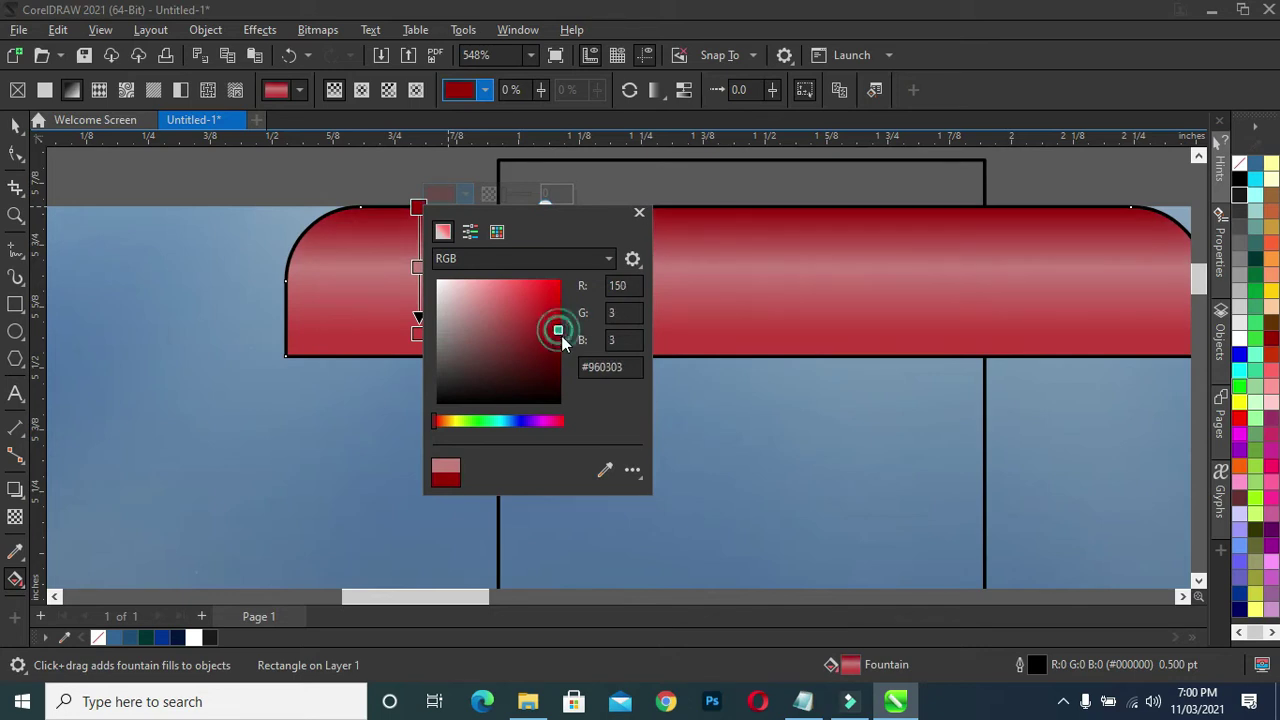
{"action": "left_click", "coordinate": [401, 229]}
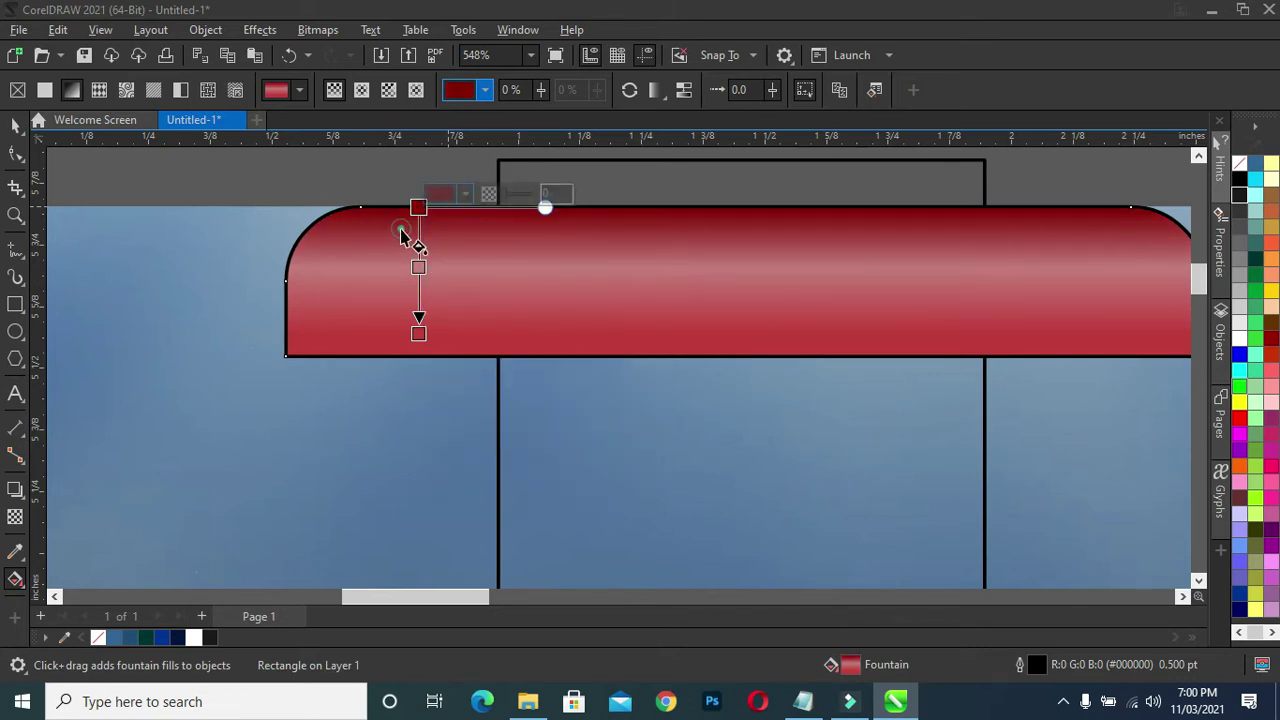
Remove and restore the bar's fill, then select the tall rectangle outline.
{"action": "scroll", "coordinate": [480, 310], "scroll_direction": "down", "scroll_amount": 4}
{"action": "left_click", "coordinate": [97, 638]}
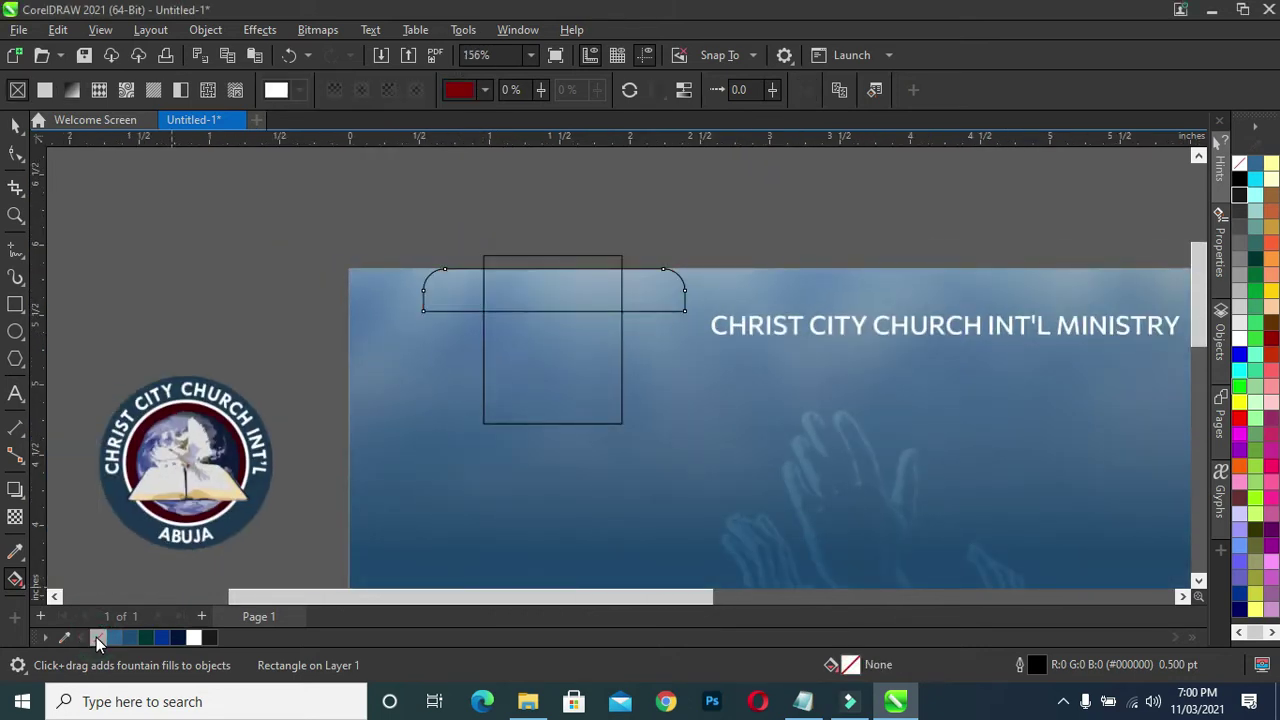
{"action": "key", "text": "ctrl+z"}
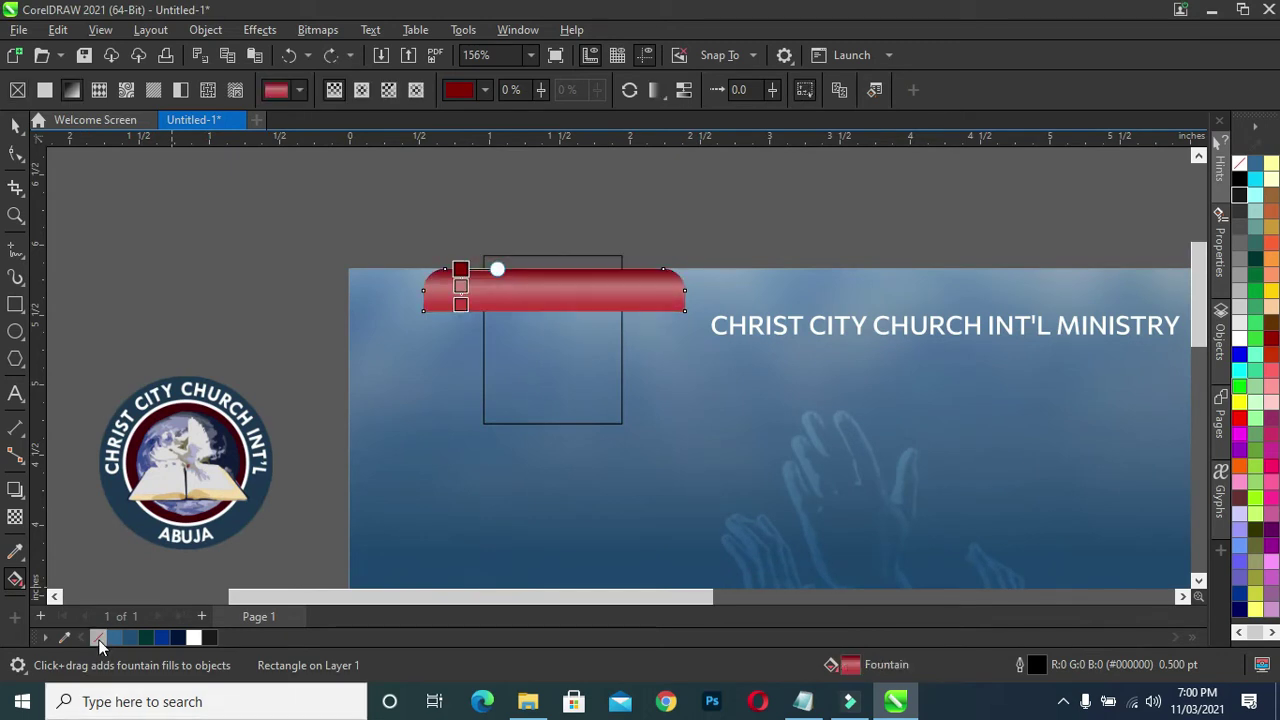
{"action": "left_click", "coordinate": [15, 125]}
{"action": "left_click", "coordinate": [165, 232]}
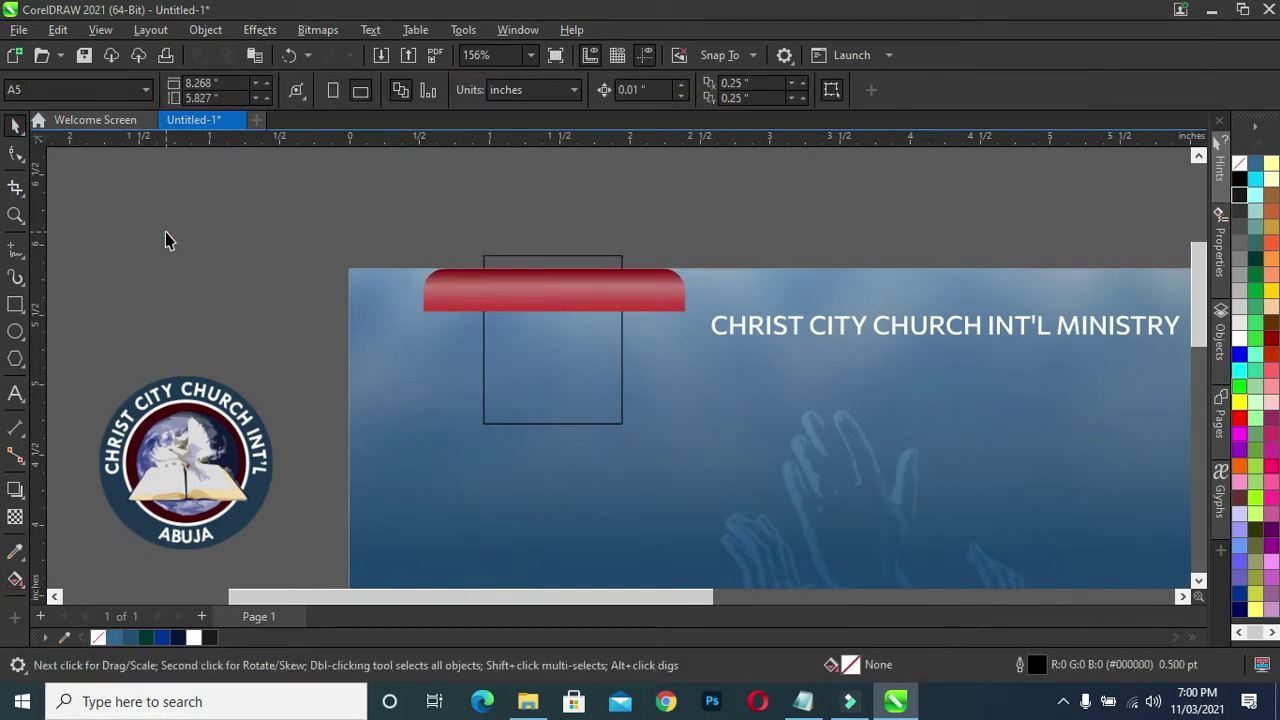
{"action": "left_click", "coordinate": [548, 366]}
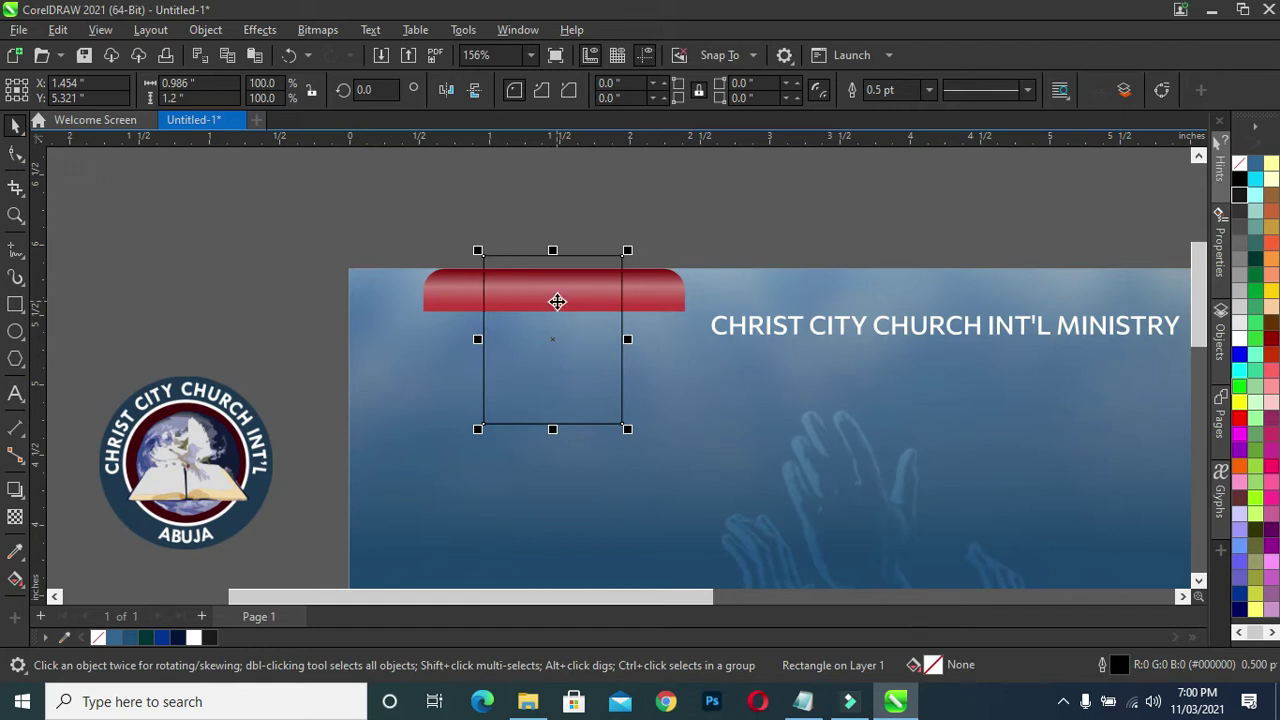
Extend the bar's gradient slightly downward and lighten its bottom end to pink.
{"action": "scroll", "coordinate": [556, 291], "scroll_direction": "up", "scroll_amount": 2}
{"action": "left_click", "coordinate": [392, 298]}
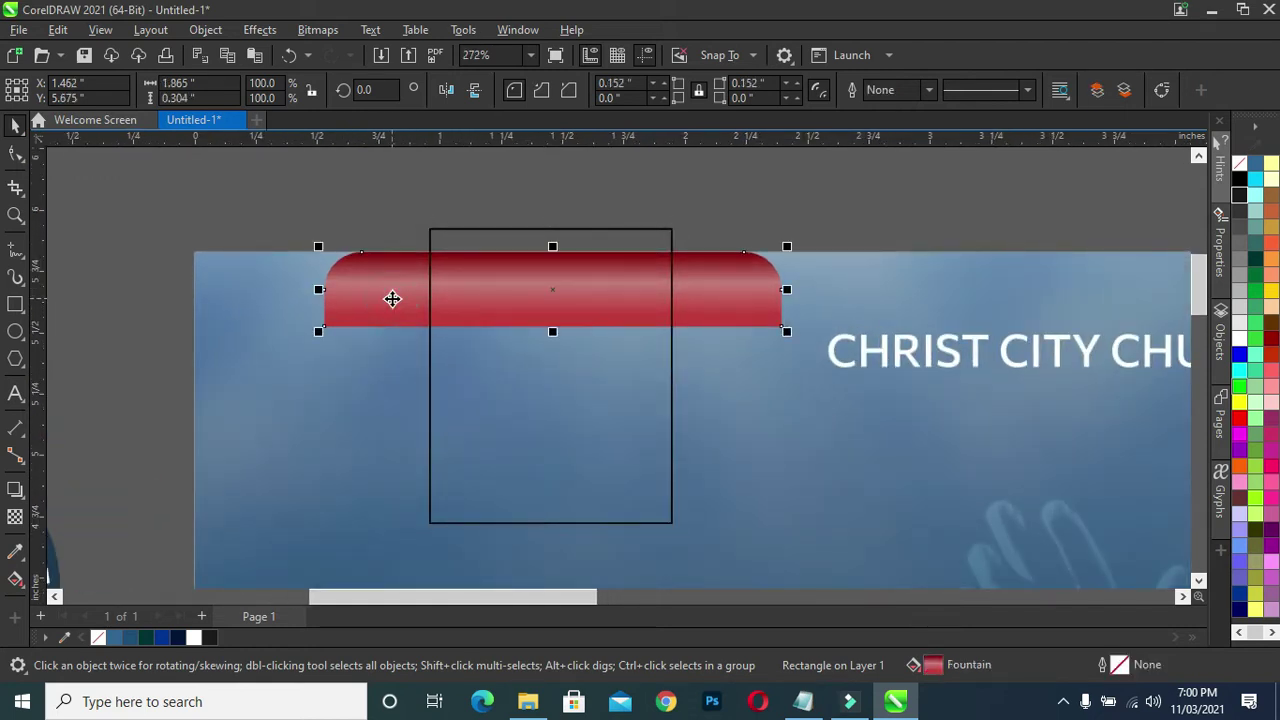
{"action": "left_click", "coordinate": [15, 580]}
{"action": "left_click_drag", "start_coordinate": [391, 312], "coordinate": [390, 328]}
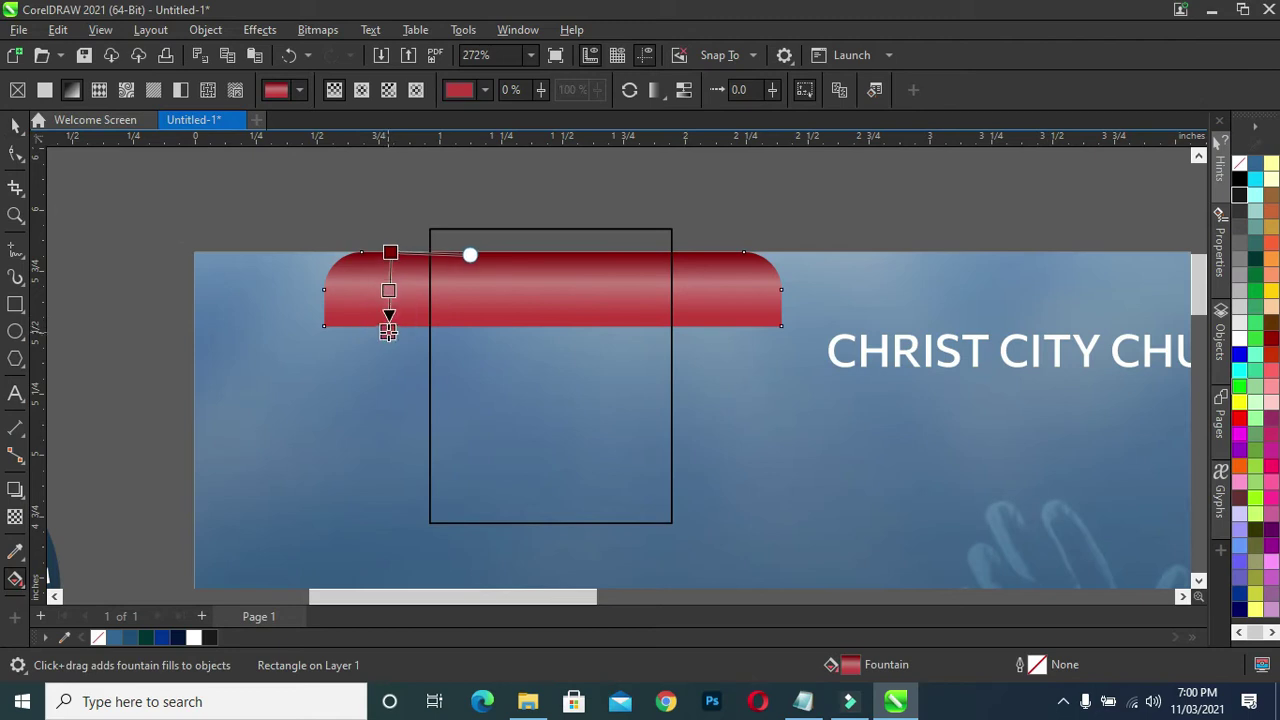
{"action": "left_click", "coordinate": [426, 313]}
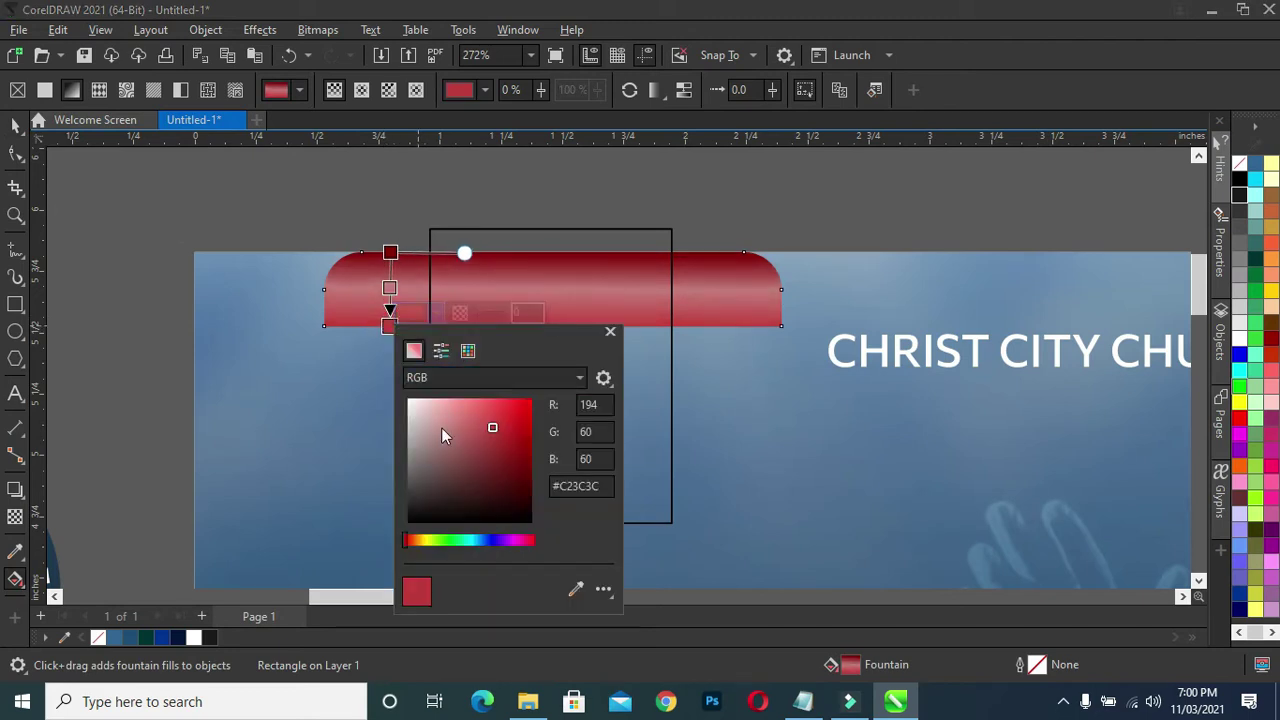
{"action": "left_click", "coordinate": [436, 430]}
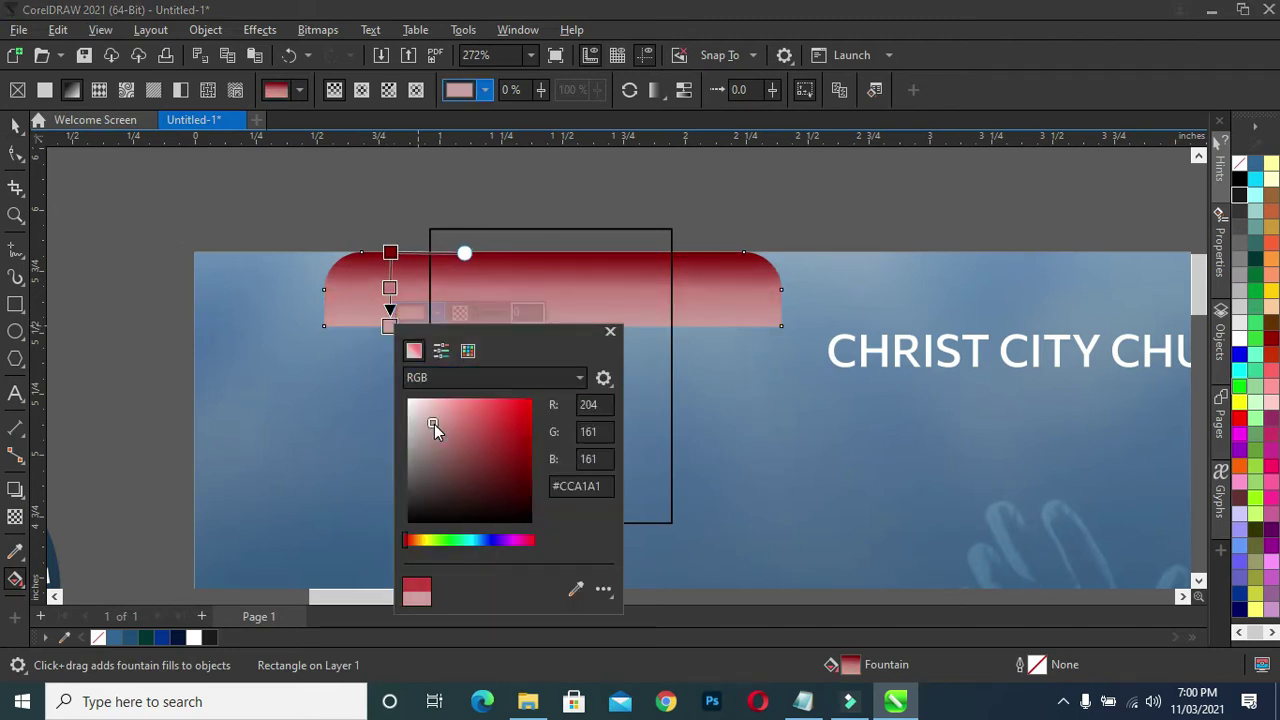
Add a bright red #CC2525 middle stop and set the bottom stop to near-white.
{"action": "double_click", "coordinate": [390, 288]}
{"action": "left_click", "coordinate": [436, 273]}
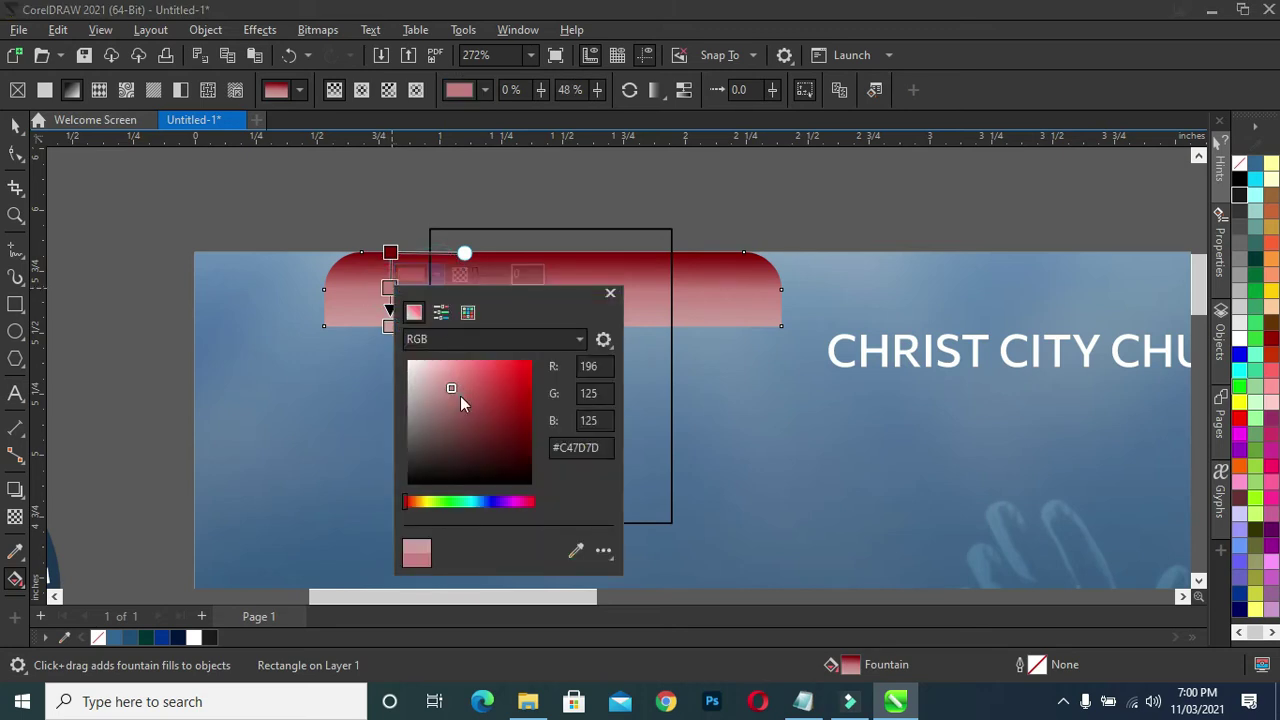
{"action": "left_click", "coordinate": [495, 402]}
{"action": "left_click", "coordinate": [507, 402]}
{"action": "left_click_drag", "start_coordinate": [506, 400], "coordinate": [510, 388]}
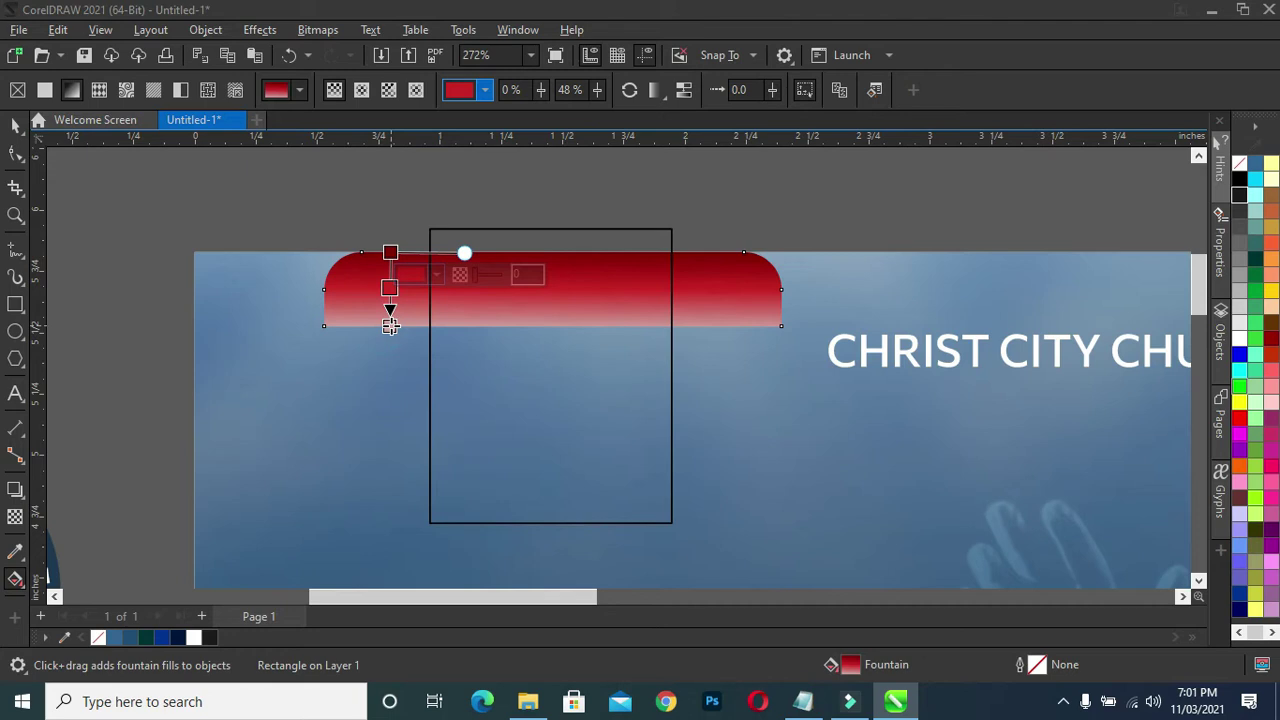
{"action": "left_click", "coordinate": [390, 326]}
{"action": "left_click", "coordinate": [410, 306]}
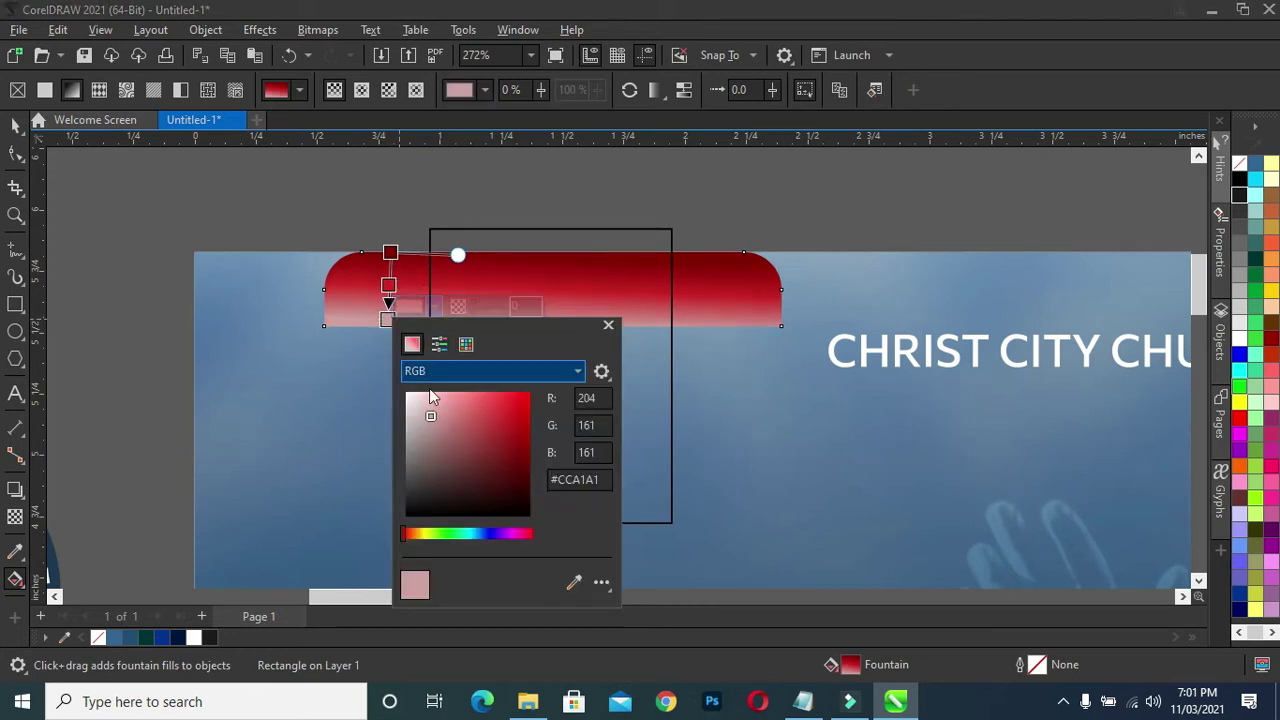
{"action": "left_click", "coordinate": [414, 410]}
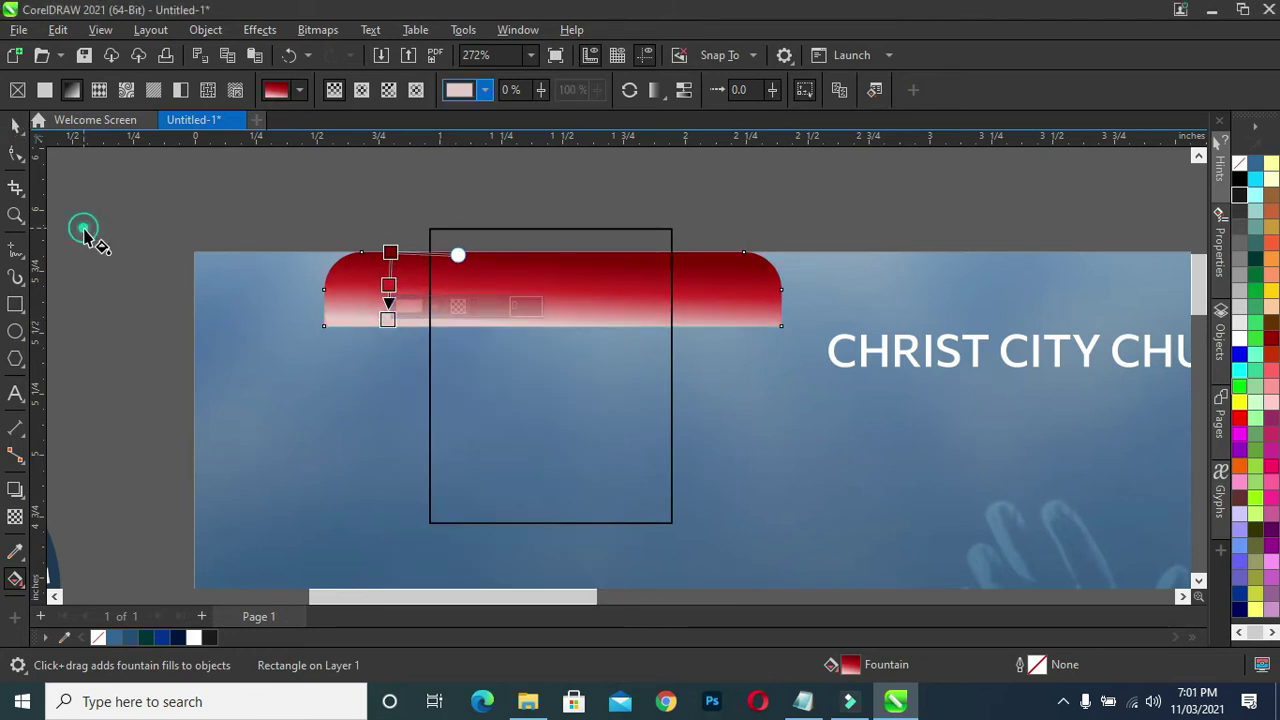
Convert the tall rectangle to curves, add side and bottom nodes, and delete the bottom corners to form a point.
{"action": "scroll", "coordinate": [543, 294], "scroll_direction": "down", "scroll_amount": 2}
{"action": "left_click", "coordinate": [16, 126]}
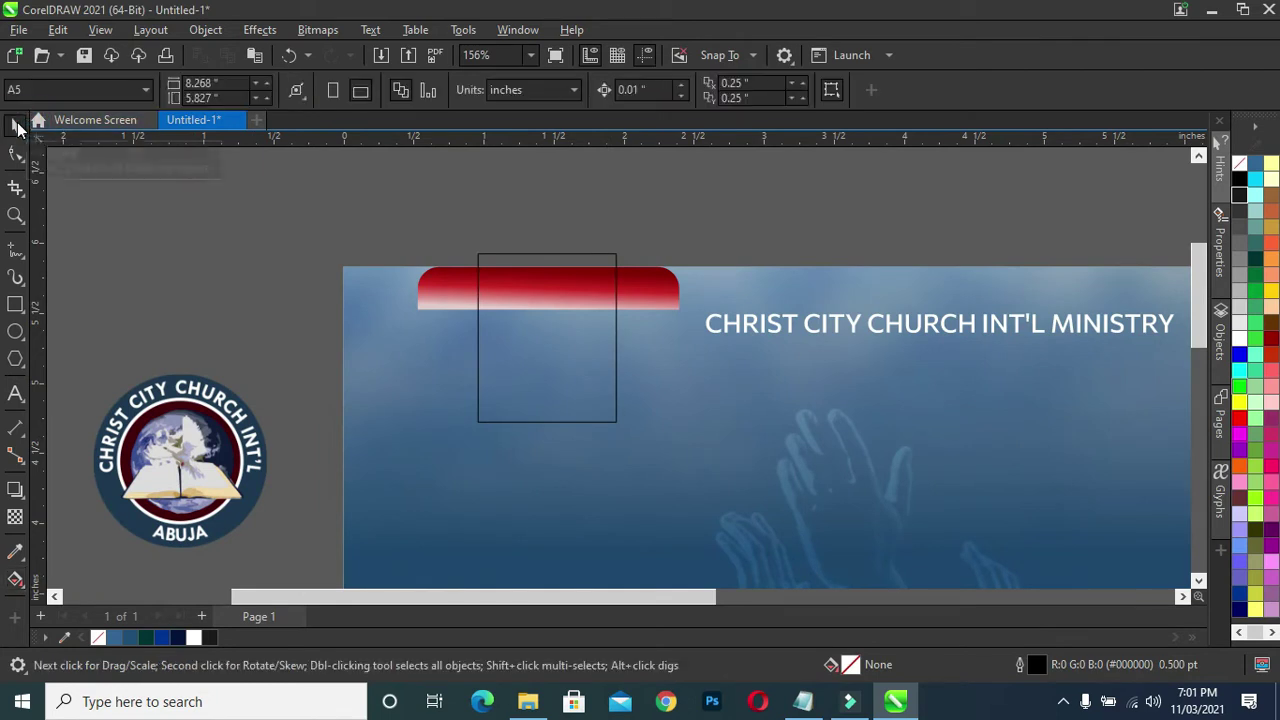
{"action": "left_click", "coordinate": [509, 341]}
{"action": "scroll", "coordinate": [534, 297], "scroll_direction": "up", "scroll_amount": 1}
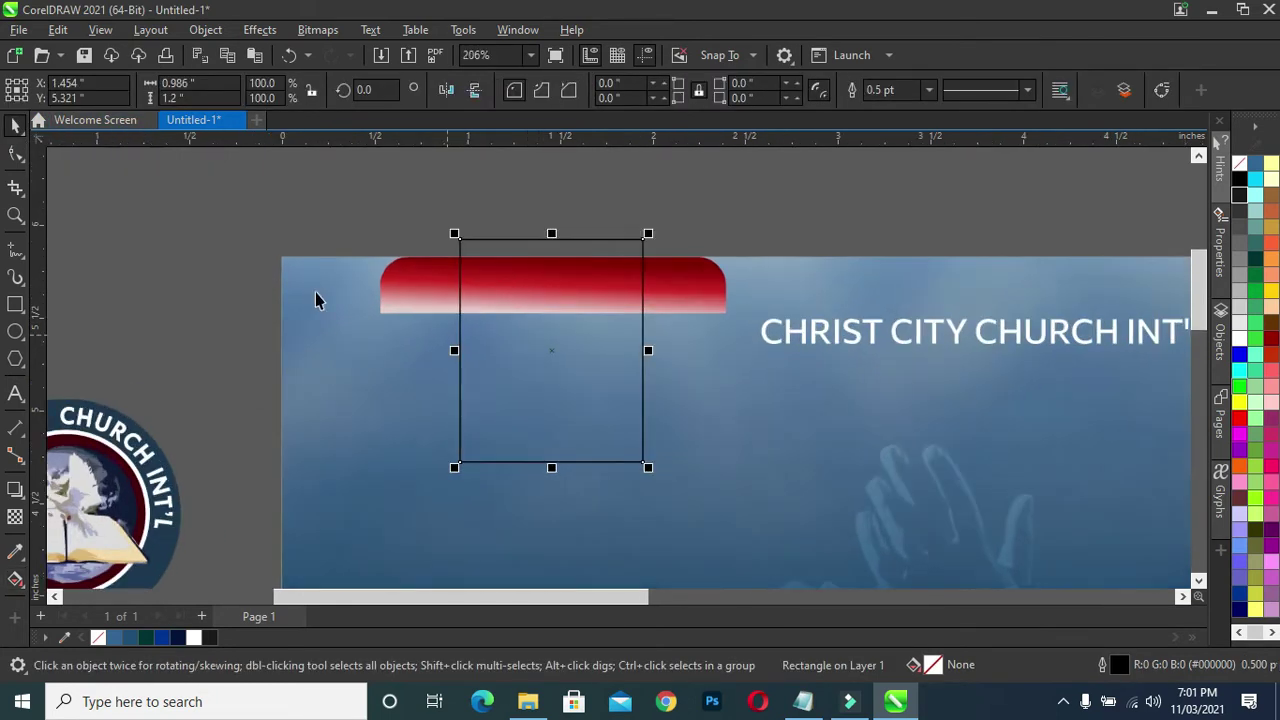
{"action": "left_click", "coordinate": [14, 155]}
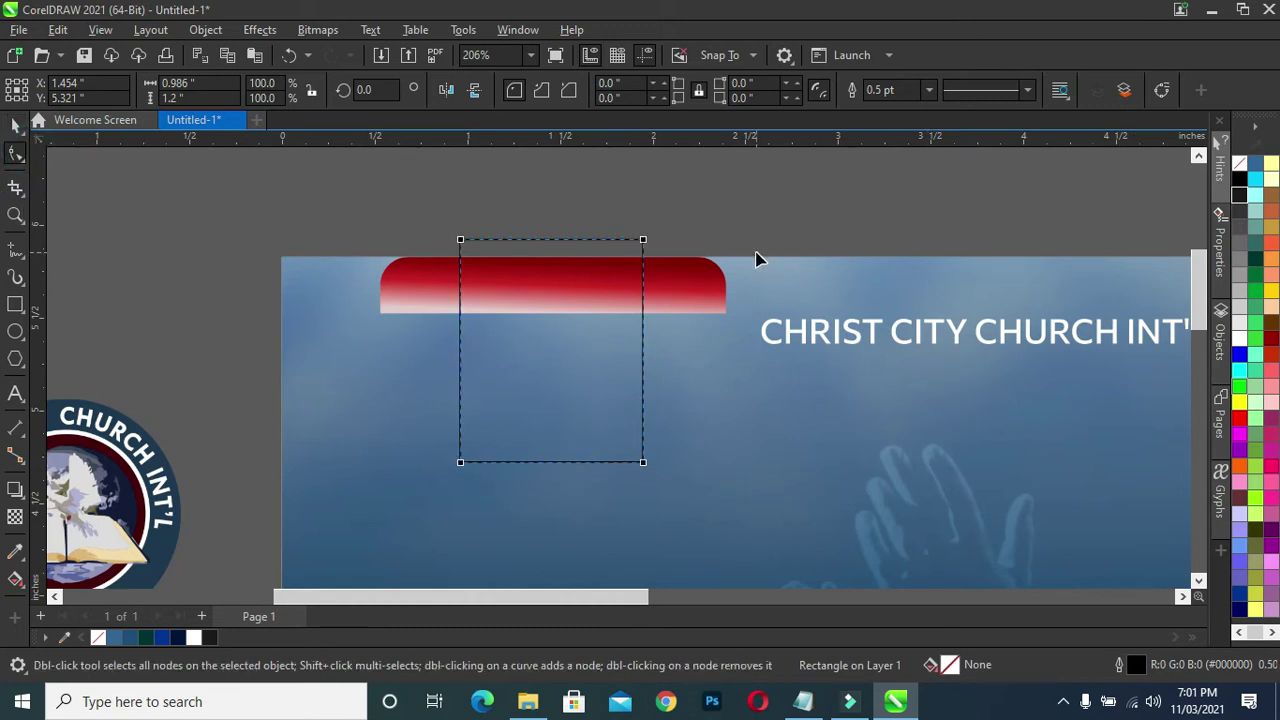
{"action": "left_click", "coordinate": [1165, 90]}
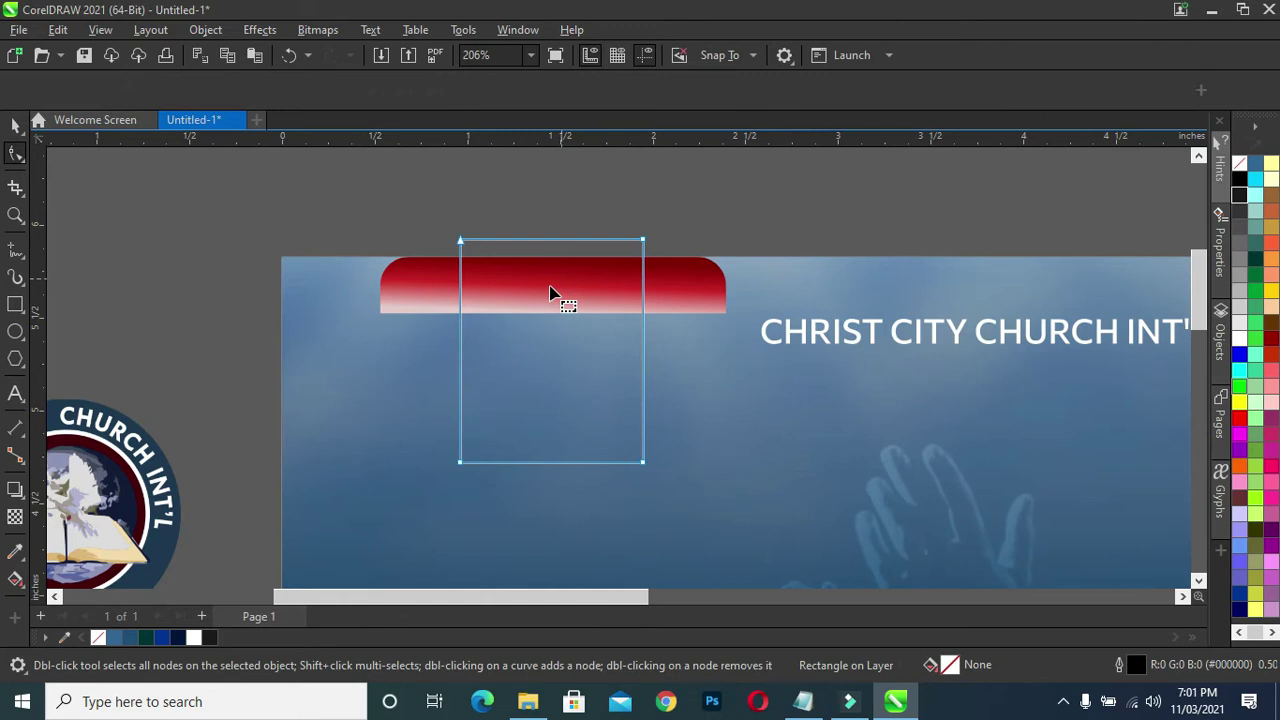
{"action": "double_click", "coordinate": [548, 465]}
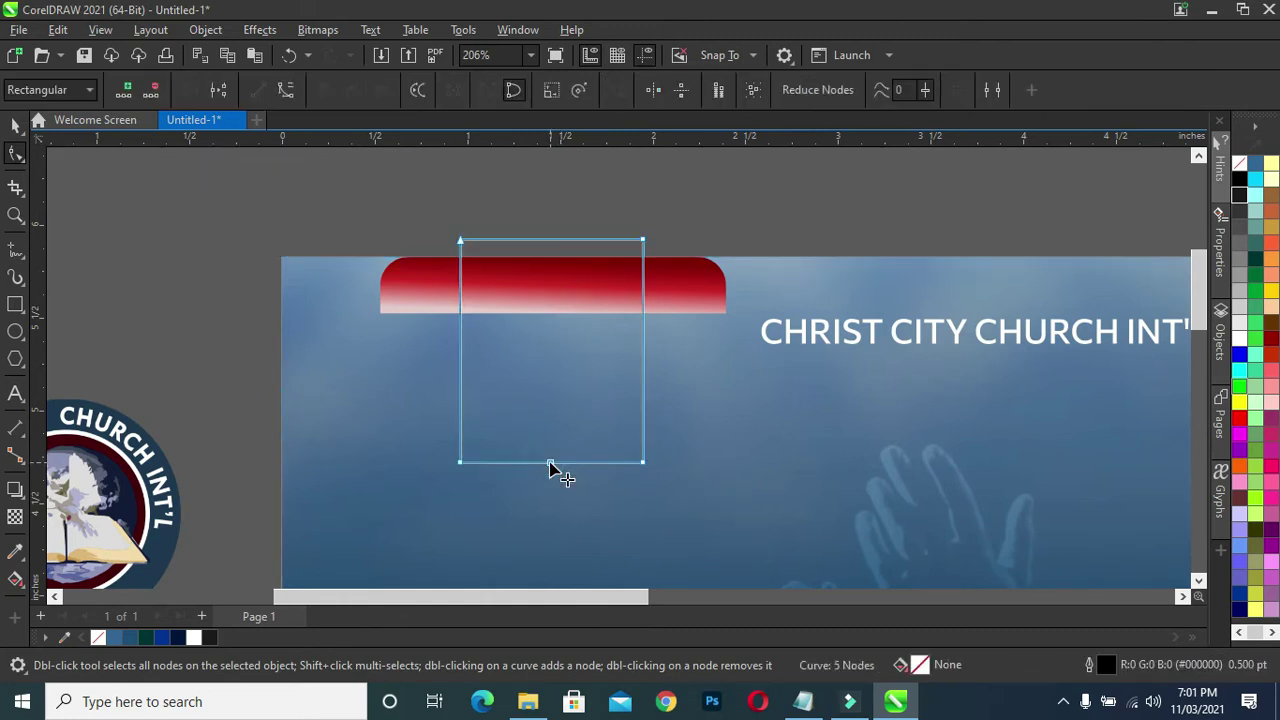
{"action": "double_click", "coordinate": [644, 400]}
{"action": "double_click", "coordinate": [460, 400]}
{"action": "double_click", "coordinate": [460, 462]}
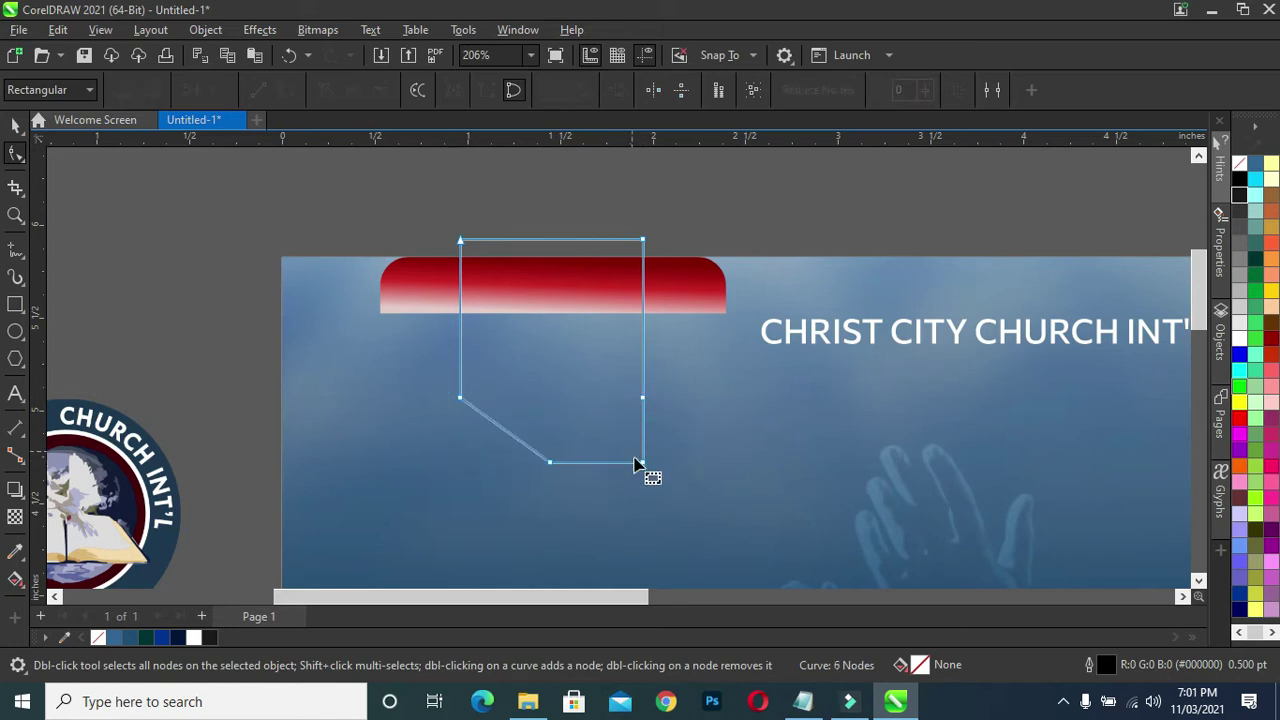
{"action": "double_click", "coordinate": [643, 464]}
Add upper side nodes, nudge them down, and pull both top corners slightly outward.
{"action": "double_click", "coordinate": [643, 276]}
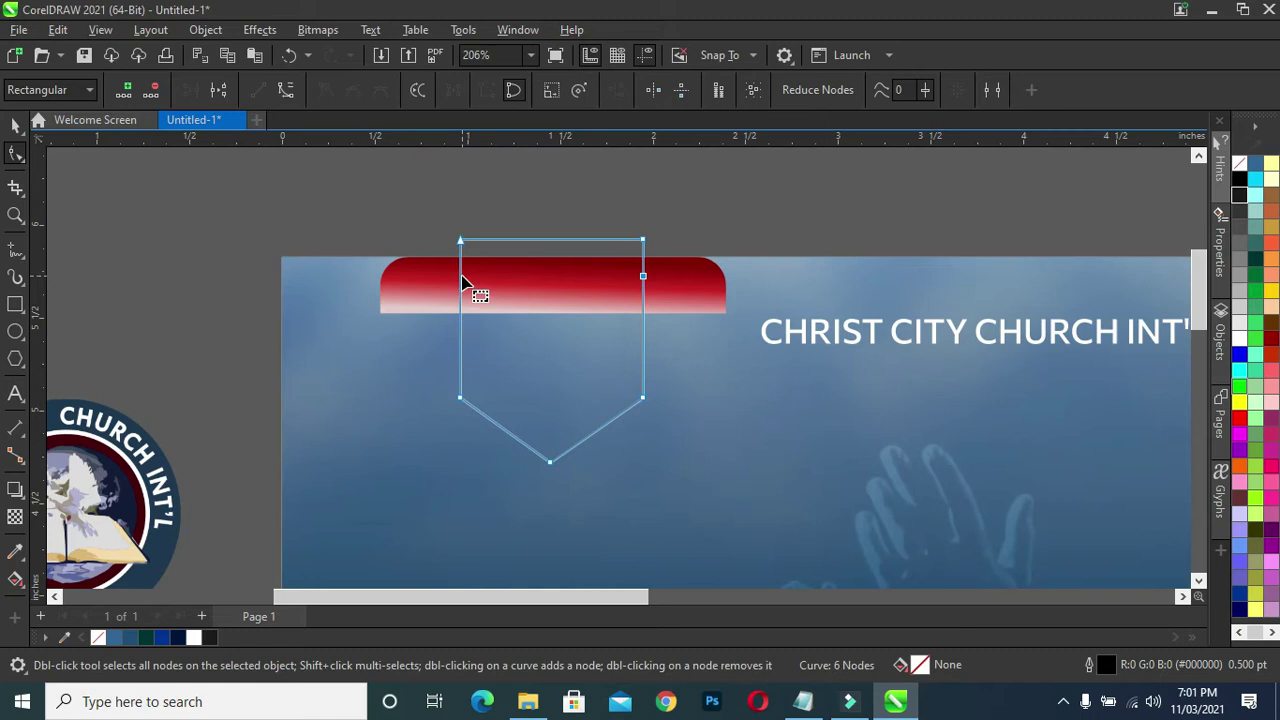
{"action": "double_click", "coordinate": [460, 274]}
{"action": "left_click_drag", "start_coordinate": [407, 265], "coordinate": [725, 312]}
{"action": "key", "text": "Down"}
{"action": "key", "text": "Down"}
{"action": "left_click", "coordinate": [466, 291]}
{"action": "left_click", "coordinate": [460, 289]}
{"action": "left_click", "coordinate": [460, 284]}
{"action": "left_click_drag", "start_coordinate": [460, 241], "coordinate": [451, 241]}
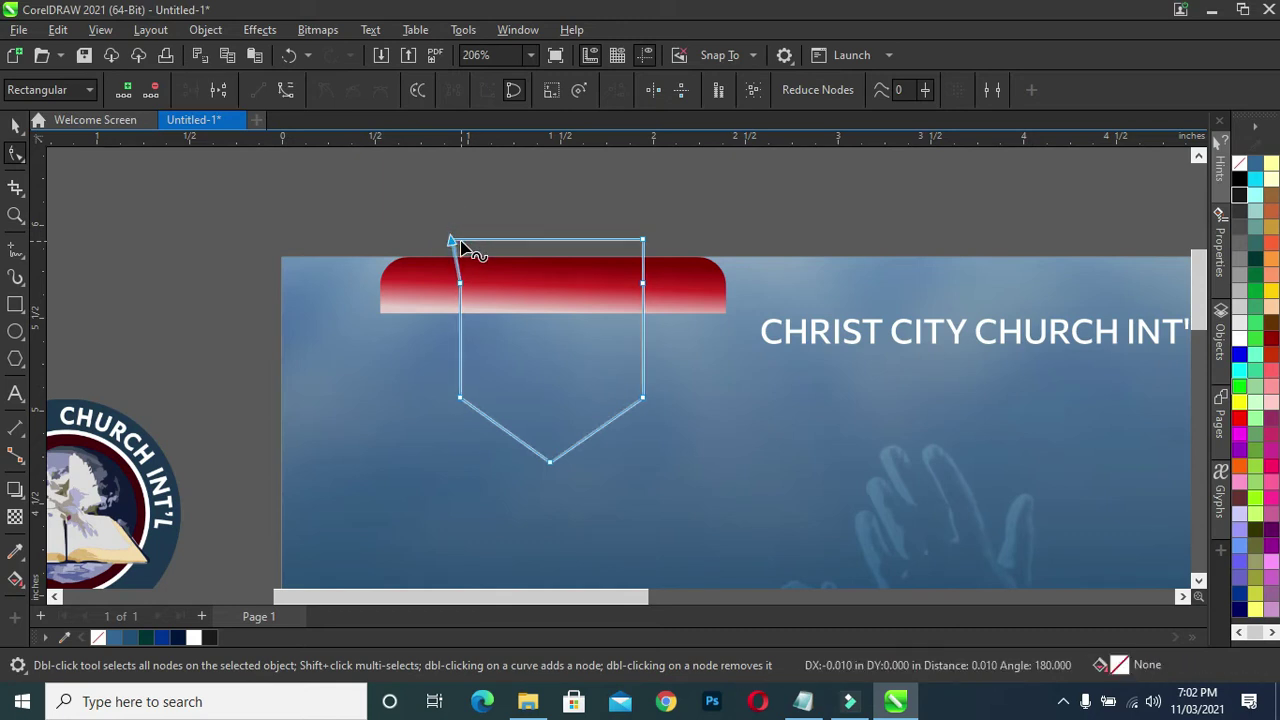
{"action": "left_click_drag", "start_coordinate": [643, 241], "coordinate": [650, 241]}
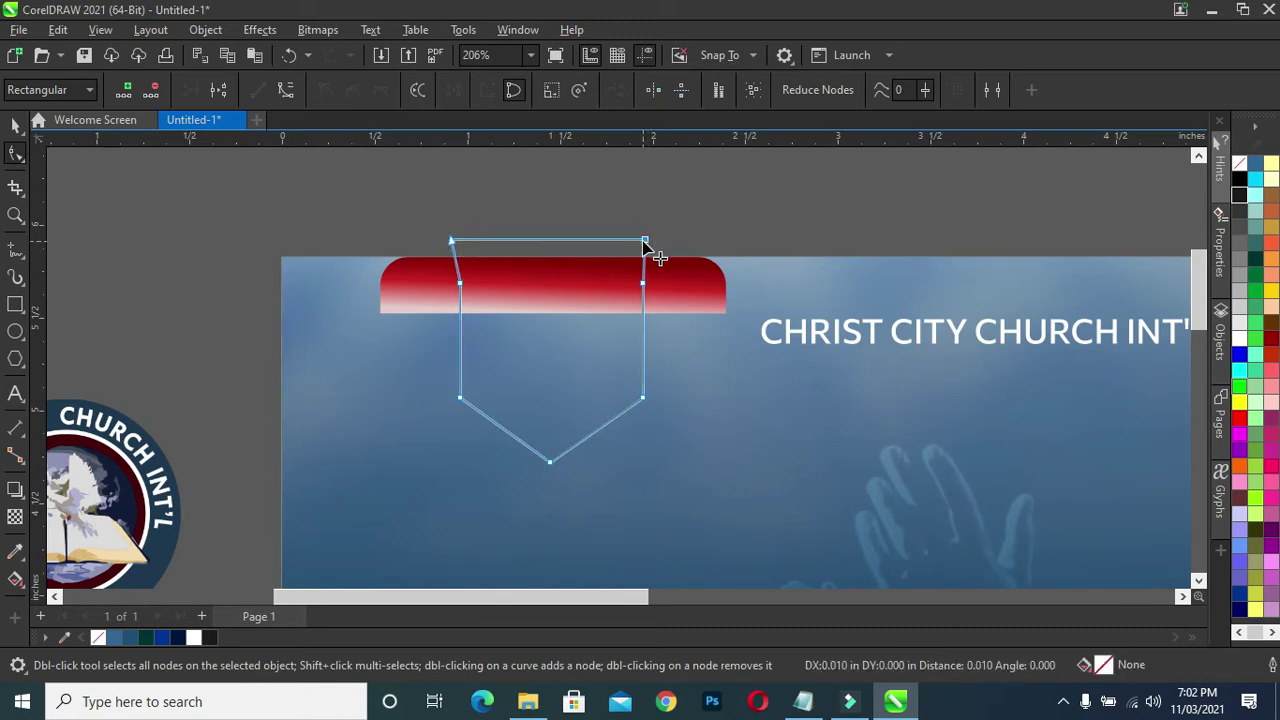
{"action": "left_click", "coordinate": [397, 214]}
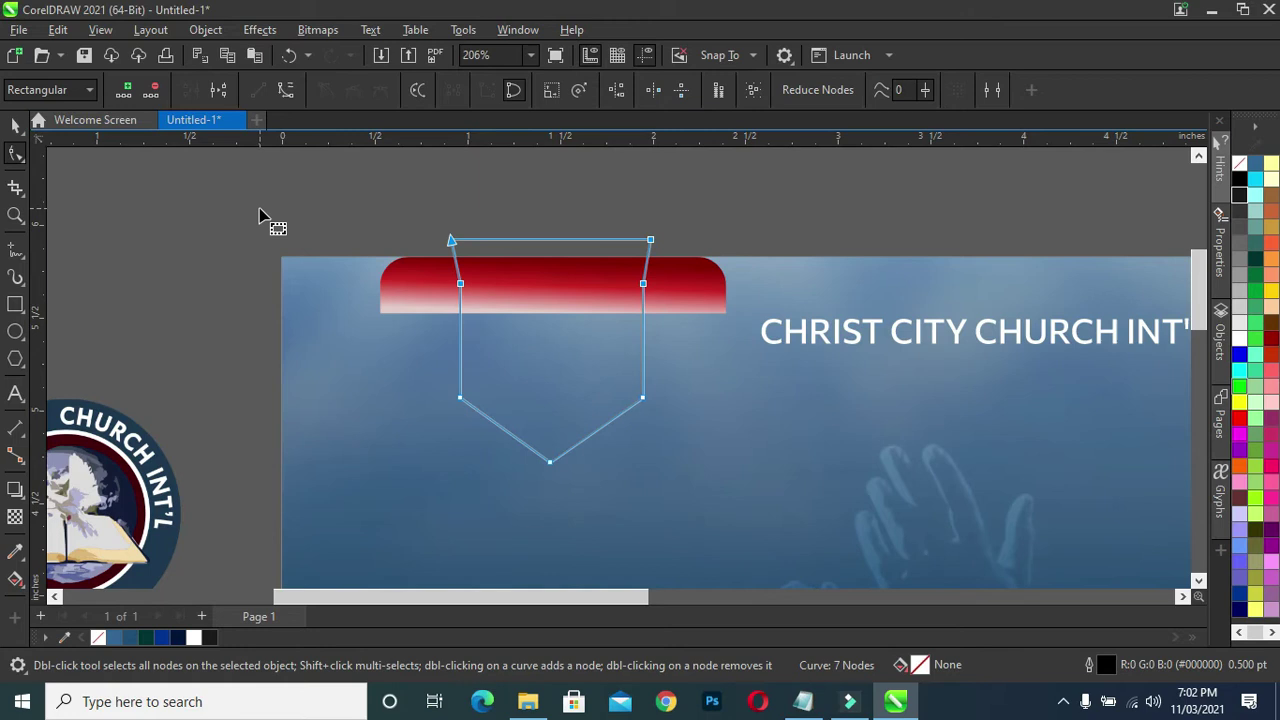
{"action": "left_click_drag", "start_coordinate": [414, 211], "coordinate": [477, 277]}
{"action": "scroll", "coordinate": [465, 280], "scroll_direction": "up", "scroll_amount": 3}
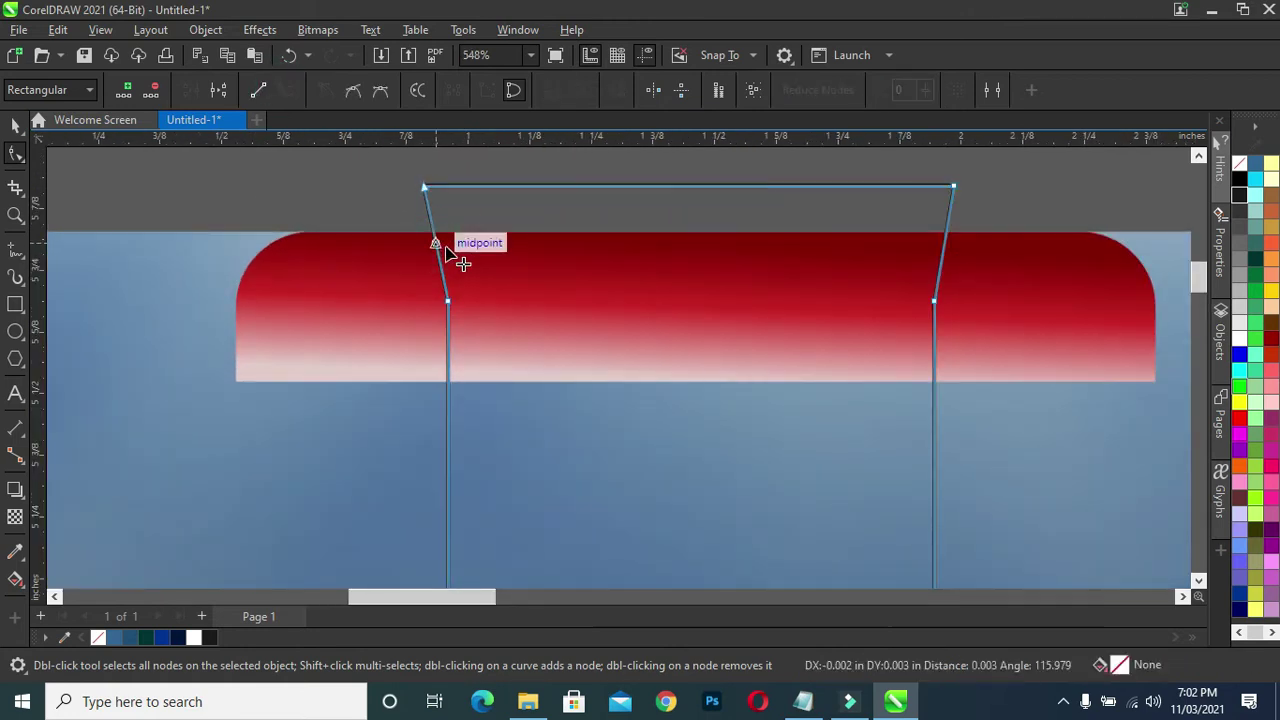
Bow the pennant's upper left side into an outward curve and shift the top-left corner left.
{"action": "left_click_drag", "start_coordinate": [443, 243], "coordinate": [448, 263]}
{"action": "left_click", "coordinate": [448, 301]}
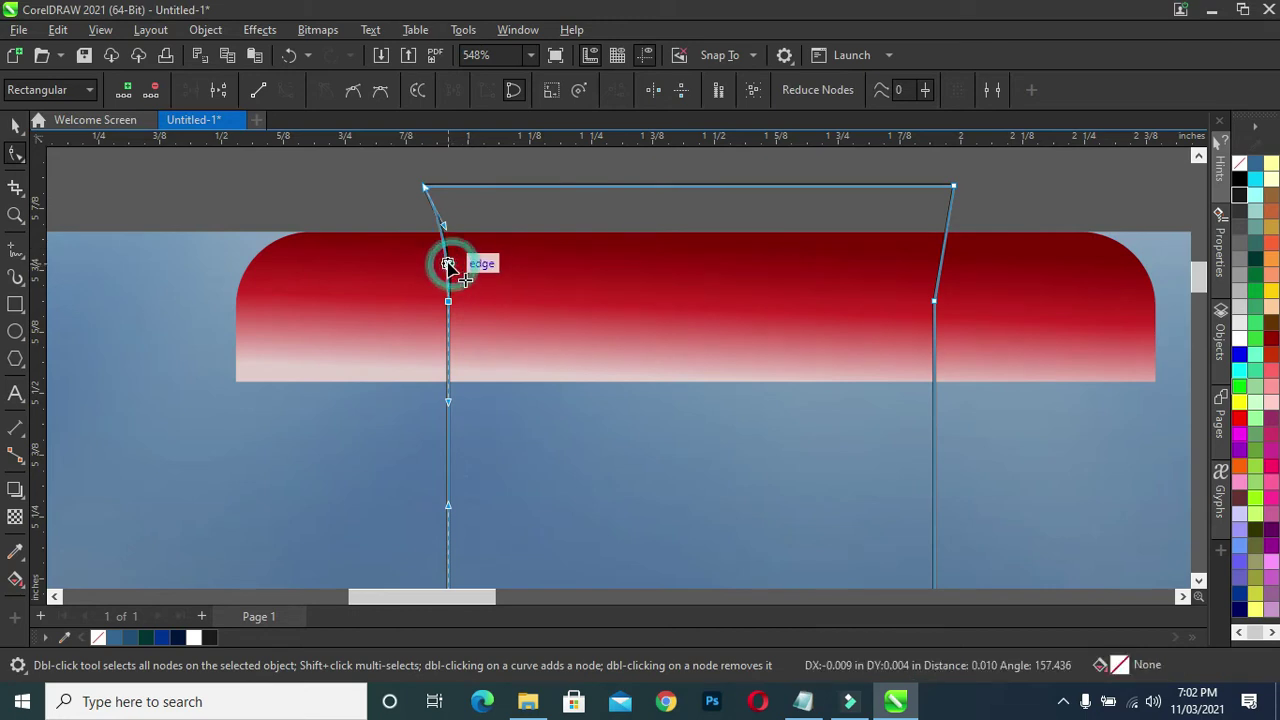
{"action": "left_click", "coordinate": [424, 186]}
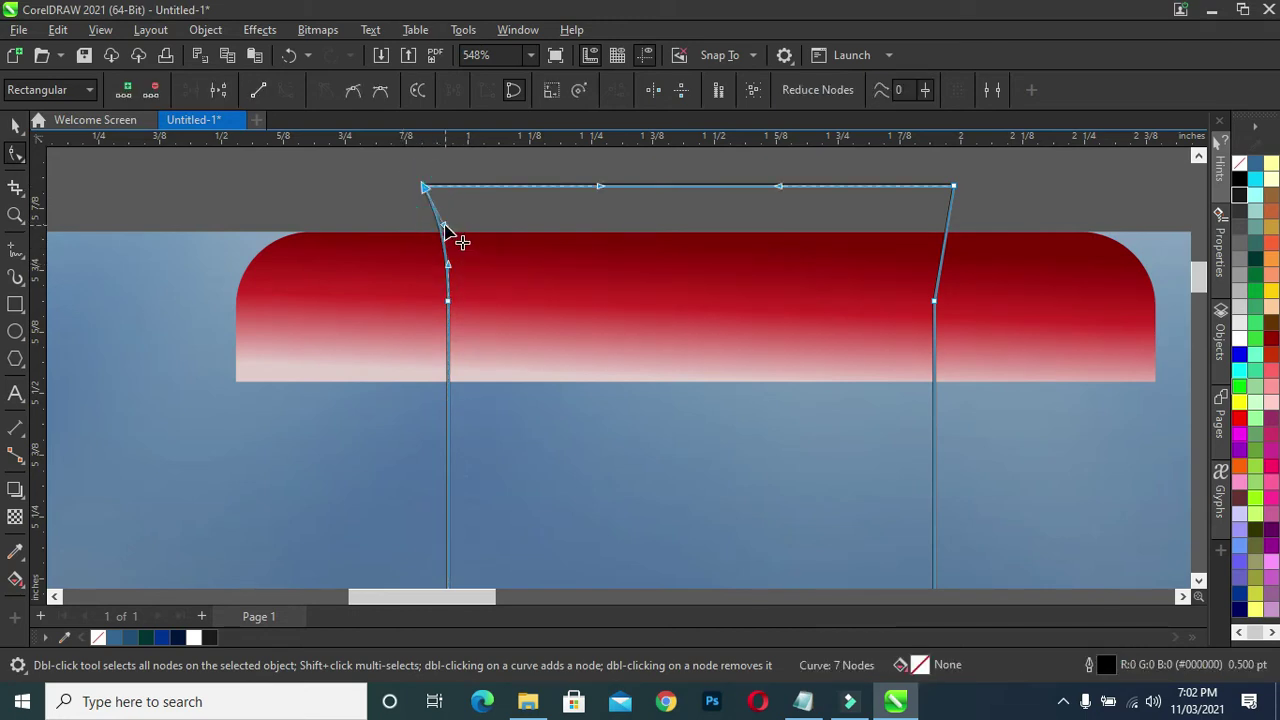
{"action": "mouse_move", "coordinate": [424, 187]}
{"action": "left_mouse_down"}
{"action": "mouse_move", "coordinate": [414, 192]}
{"action": "mouse_move", "coordinate": [448, 219]}
{"action": "left_mouse_up"}
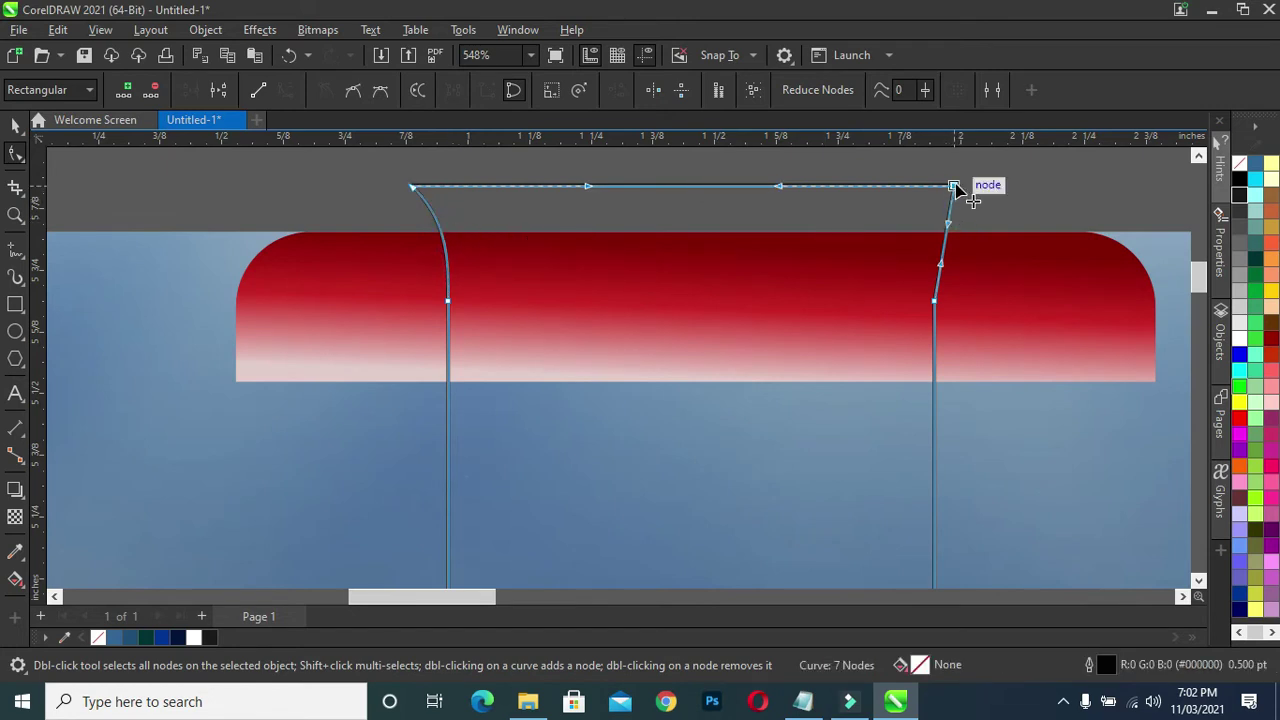
Move the top-right corner right and bend the upper right side into a smooth outward curve.
{"action": "double_click", "coordinate": [955, 189]}
{"action": "key", "text": "ctrl+z"}
{"action": "left_click_drag", "start_coordinate": [955, 188], "coordinate": [971, 187]}
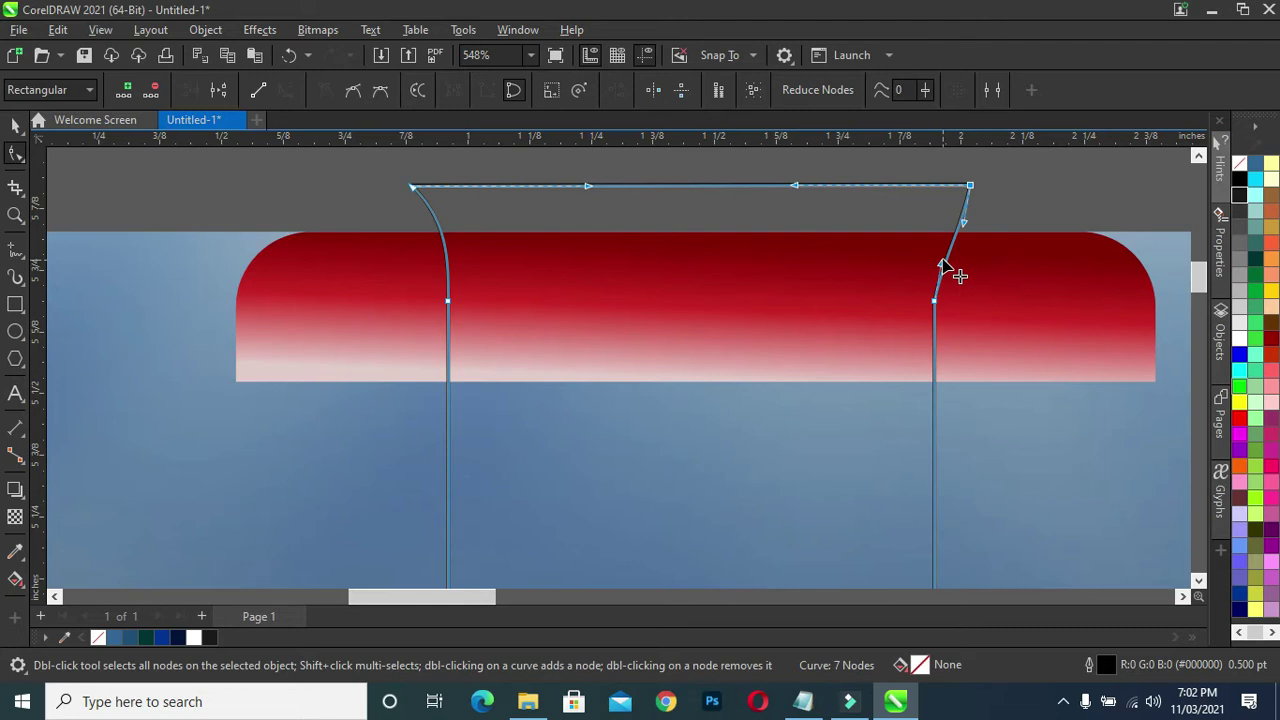
{"action": "mouse_move", "coordinate": [943, 268]}
{"action": "left_mouse_down"}
{"action": "mouse_move", "coordinate": [968, 228]}
{"action": "mouse_move", "coordinate": [942, 215]}
{"action": "left_mouse_up"}
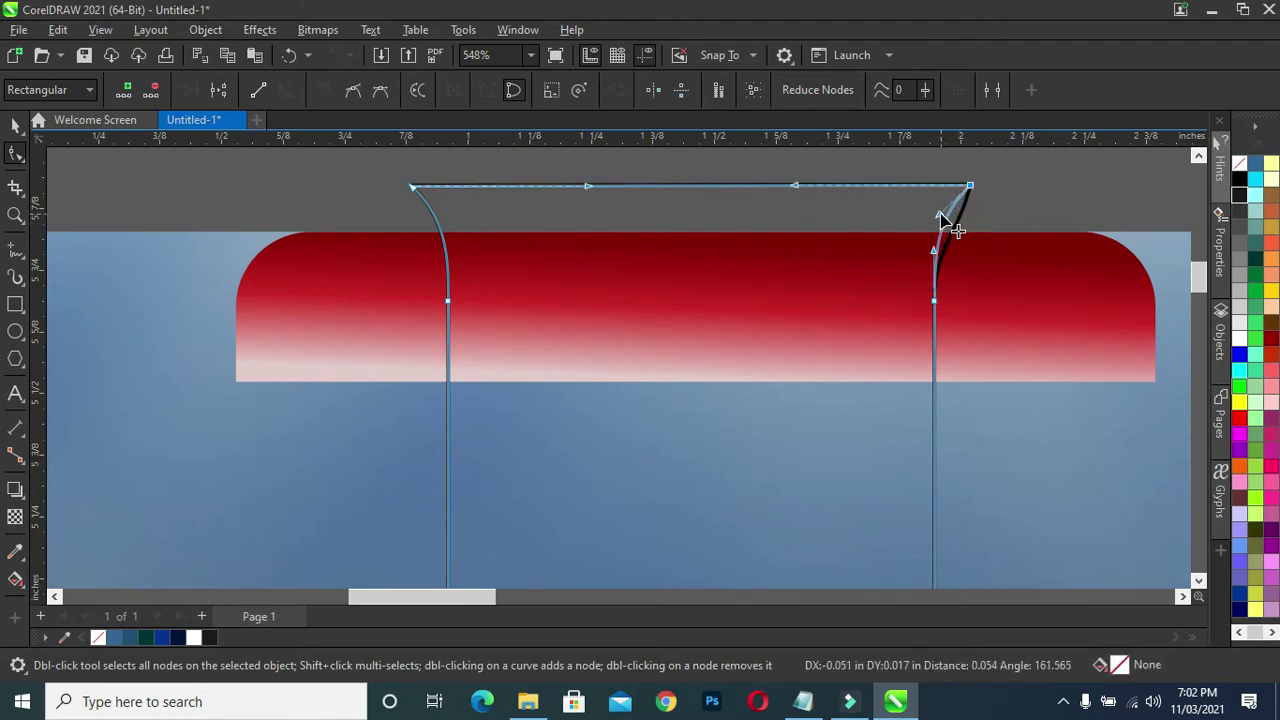
{"action": "scroll", "coordinate": [905, 265], "scroll_direction": "down", "scroll_amount": 2}
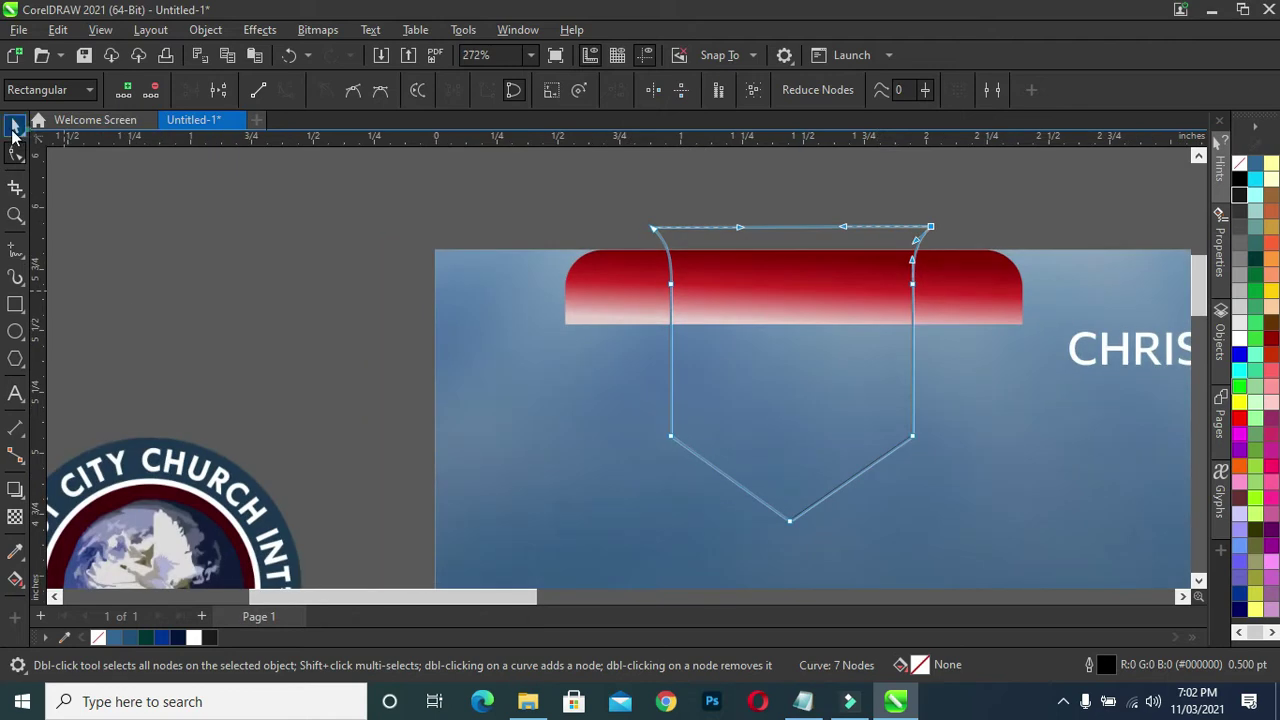
{"action": "left_click", "coordinate": [14, 128]}
{"action": "left_click", "coordinate": [171, 277]}
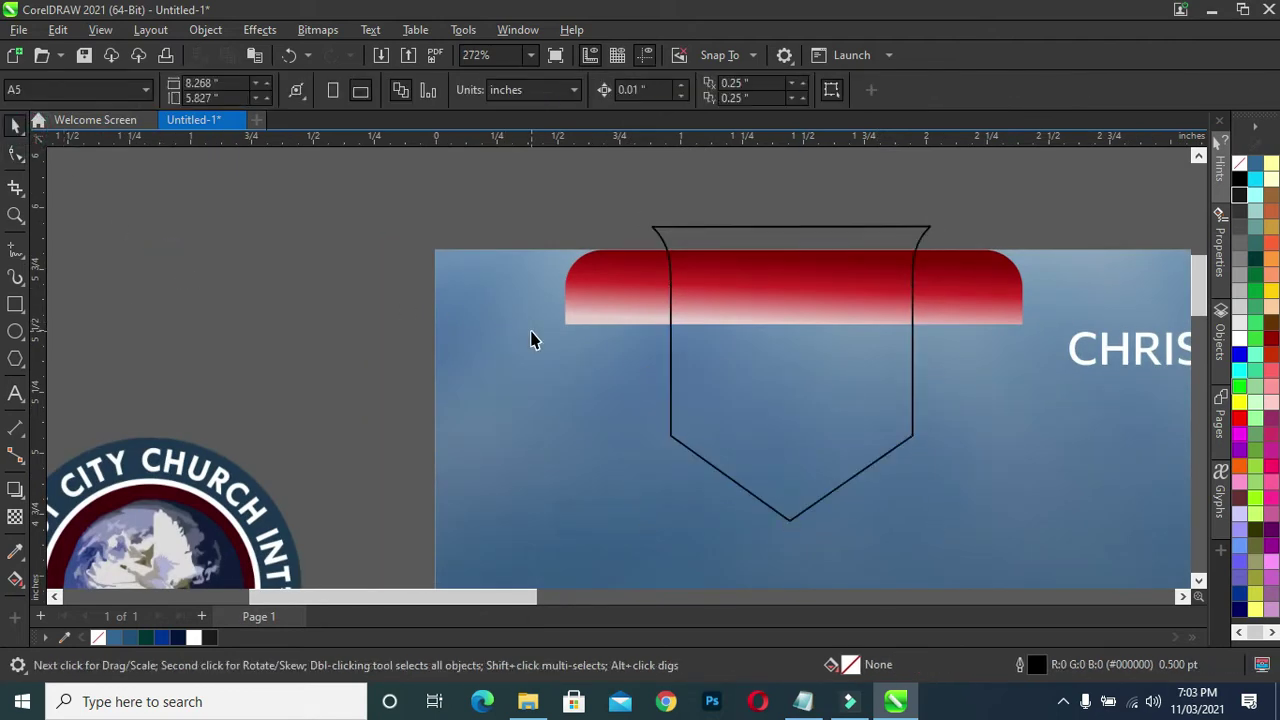
Nudge the pennant down and right onto the bar and sample colours from the top bar.
{"action": "left_click_drag", "start_coordinate": [780, 410], "coordinate": [796, 399]}
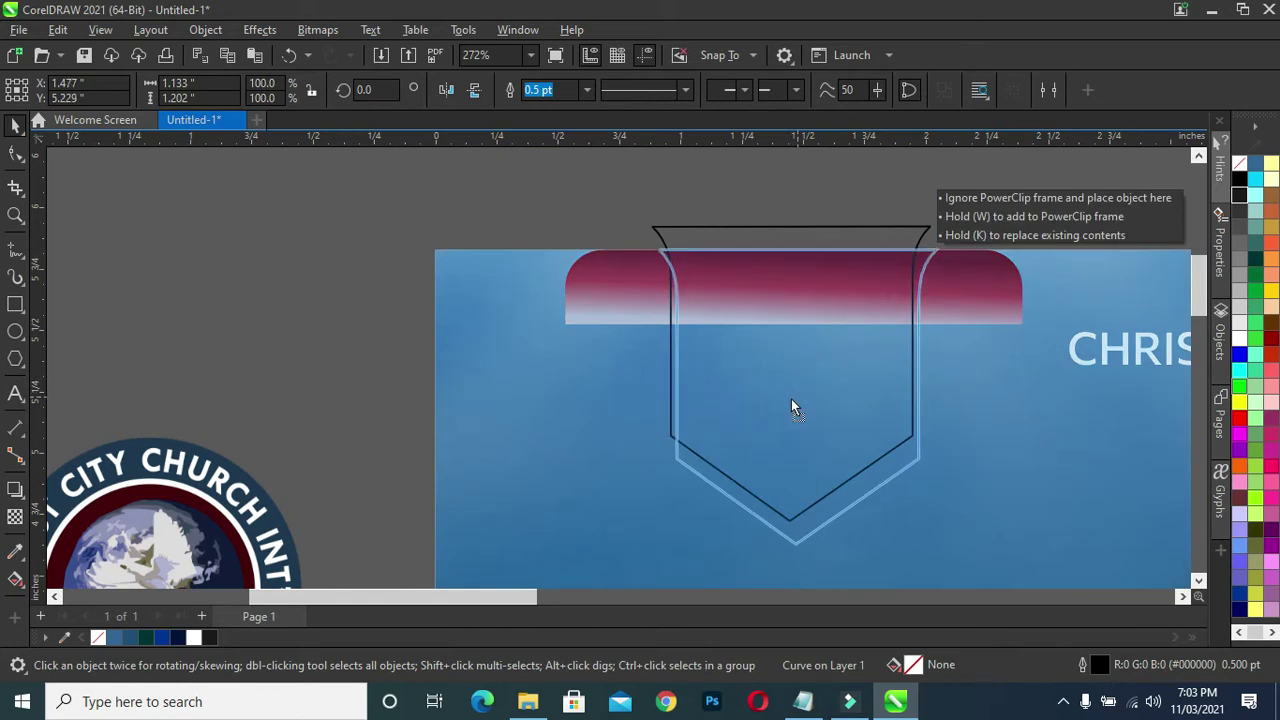
{"action": "left_click_drag", "start_coordinate": [796, 400], "coordinate": [794, 402]}
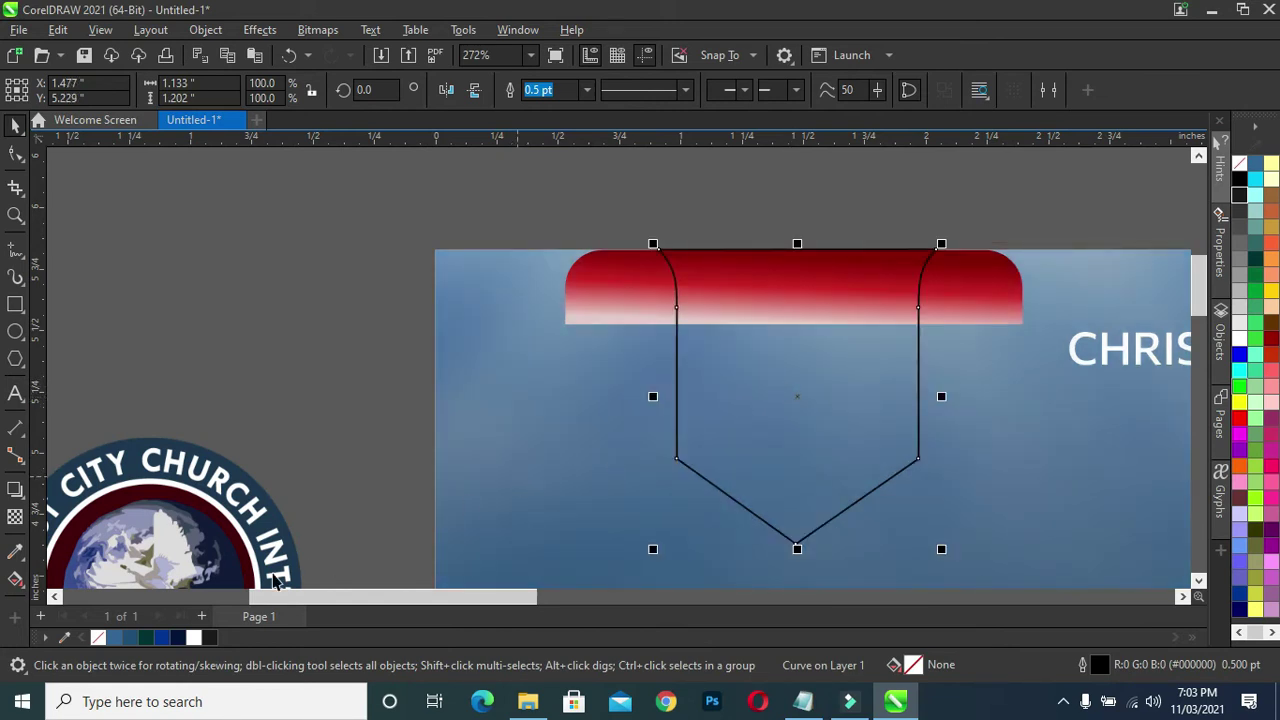
{"action": "left_click", "coordinate": [15, 555]}
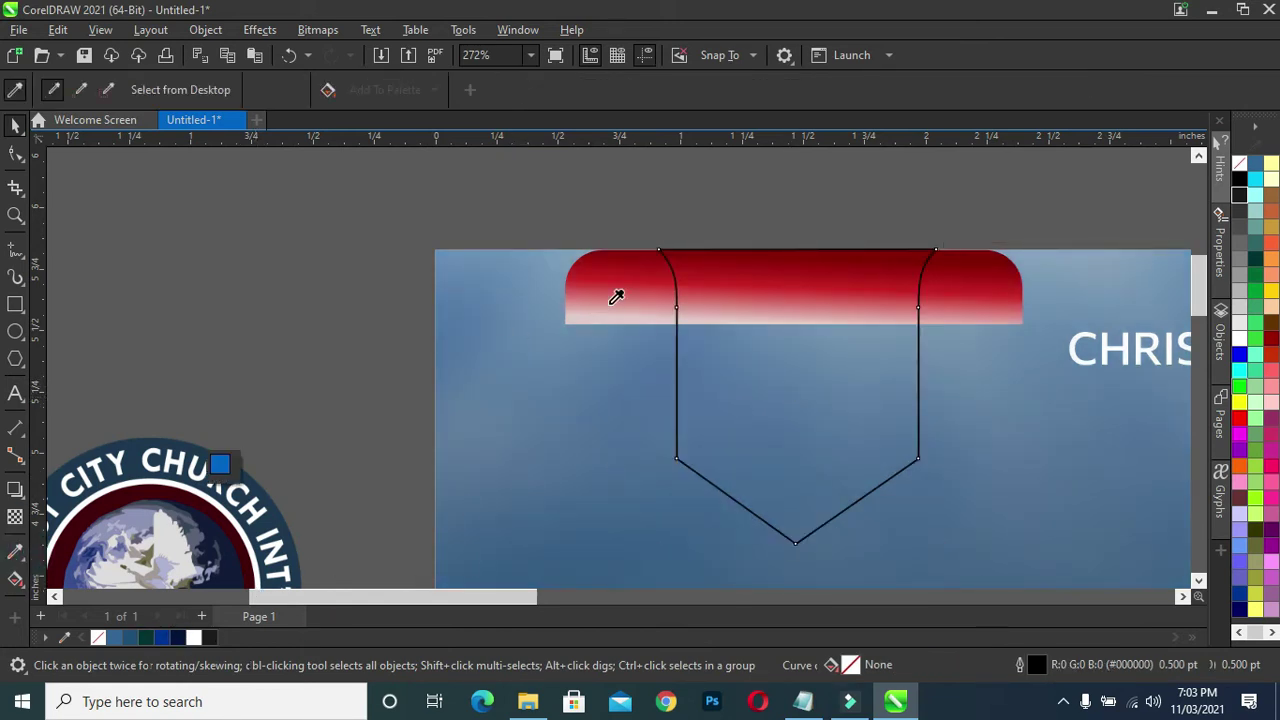
{"action": "left_click", "coordinate": [632, 251]}
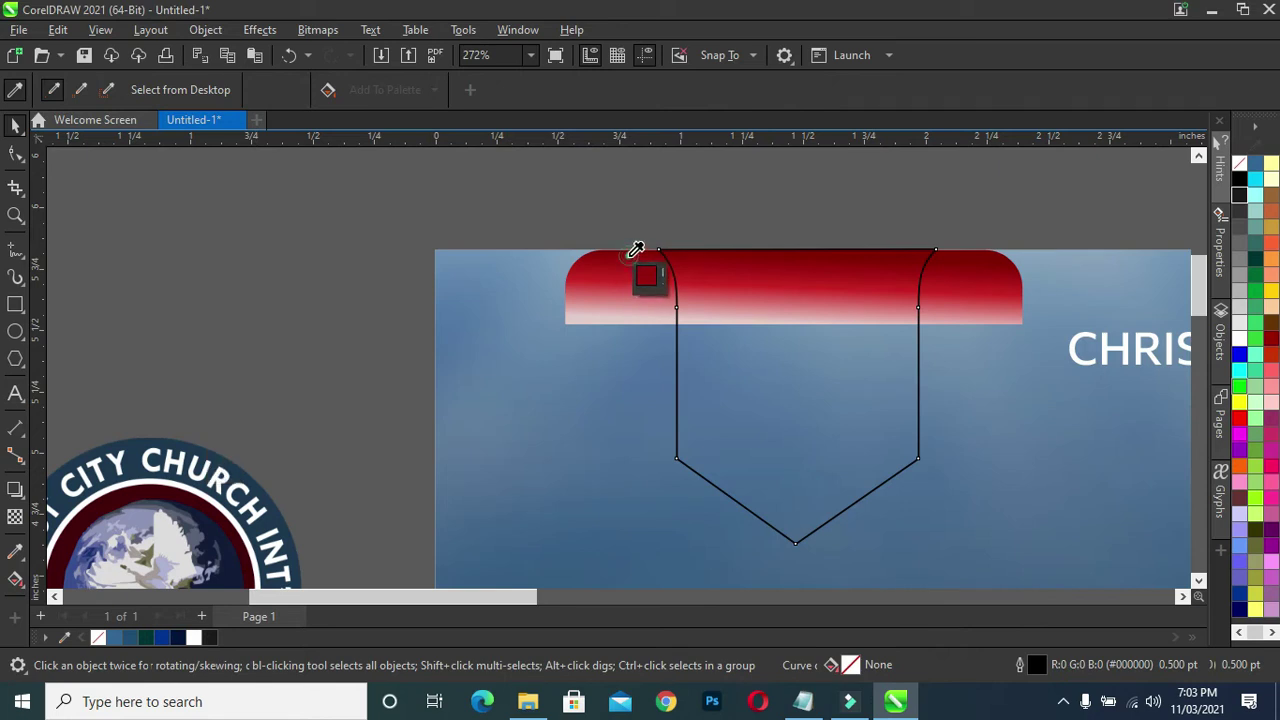
{"action": "left_click", "coordinate": [729, 403]}
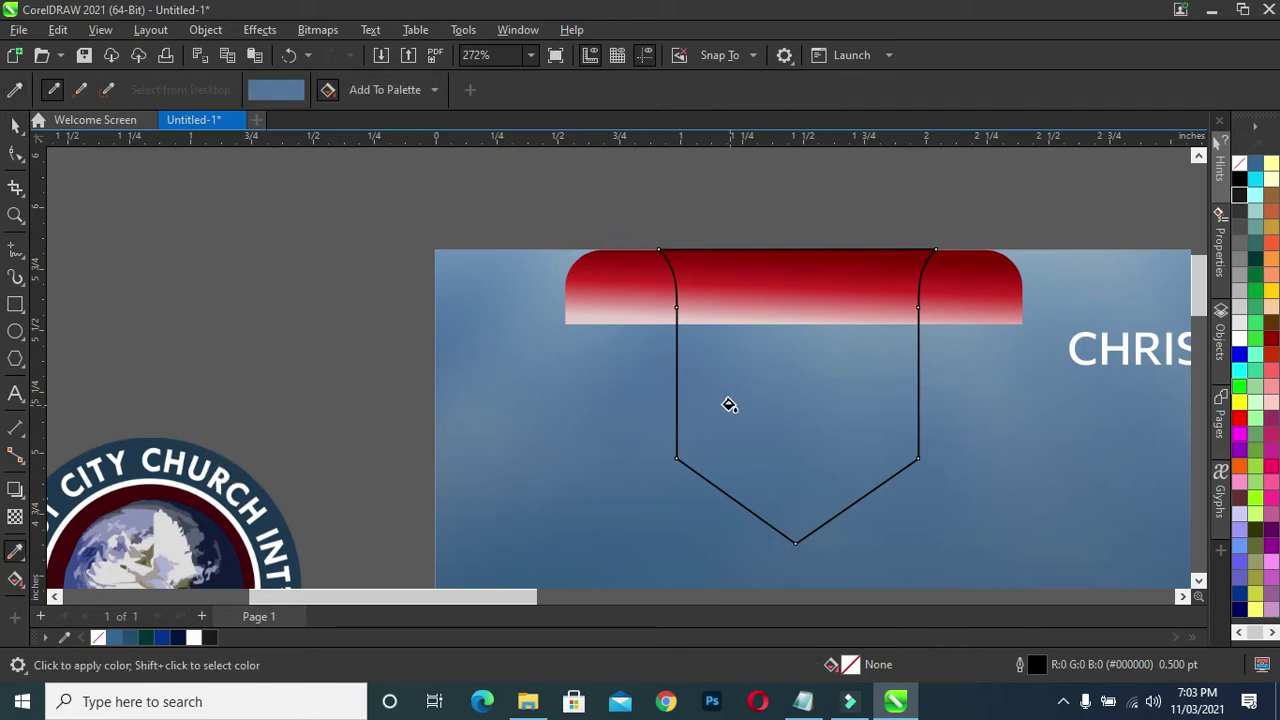
Fill the pennant with the bar's deep red #A41313 and remove its outline.
{"action": "left_click", "coordinate": [17, 90]}
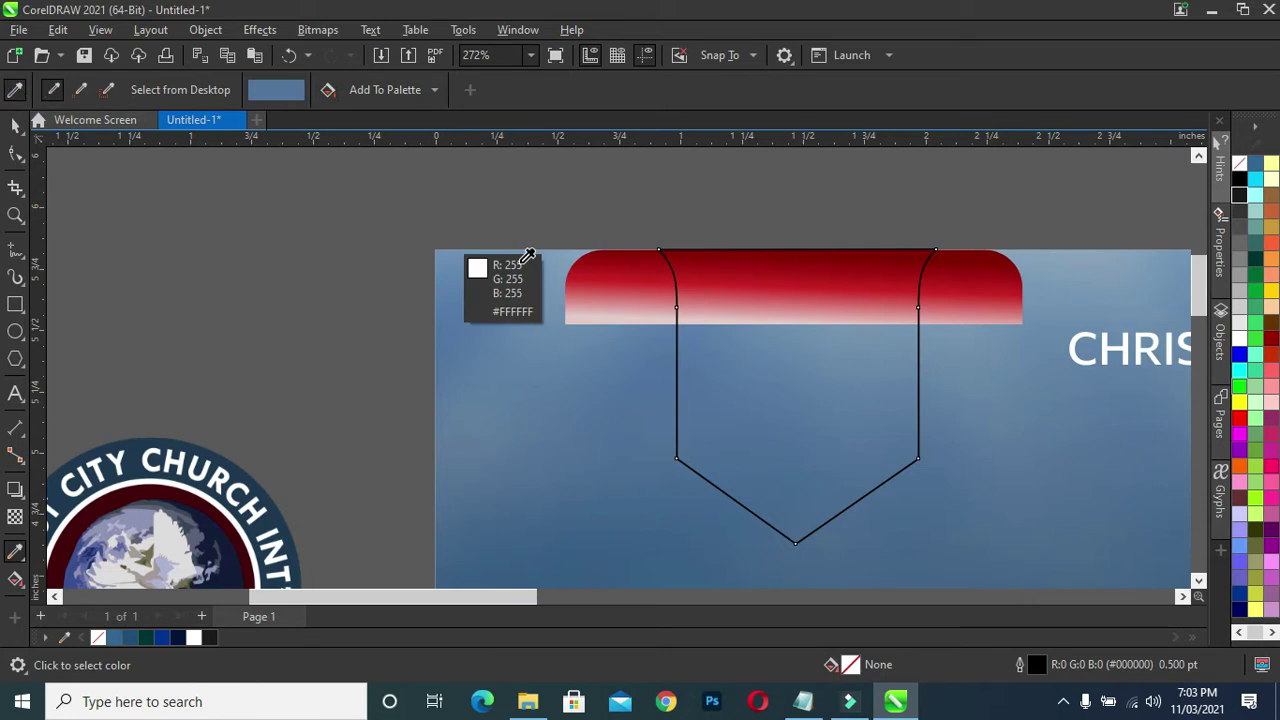
{"action": "left_click", "coordinate": [633, 261]}
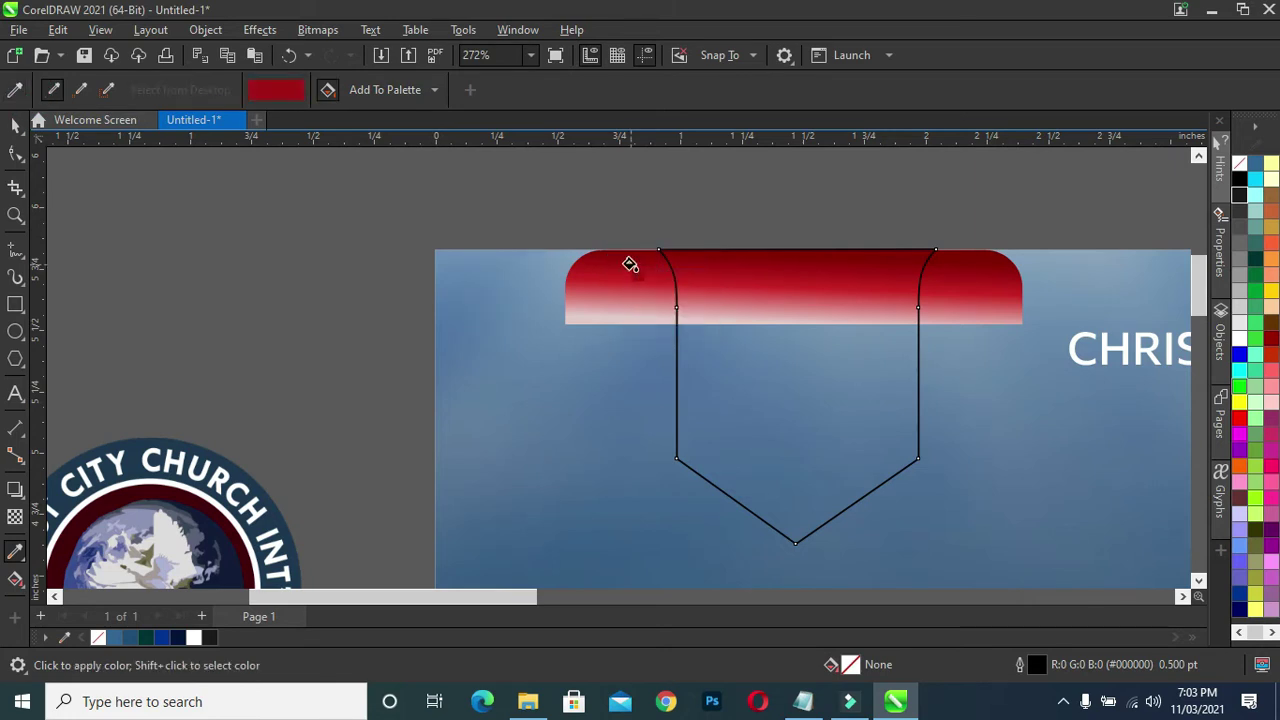
{"action": "left_click", "coordinate": [803, 428]}
{"action": "right_click", "coordinate": [100, 640]}
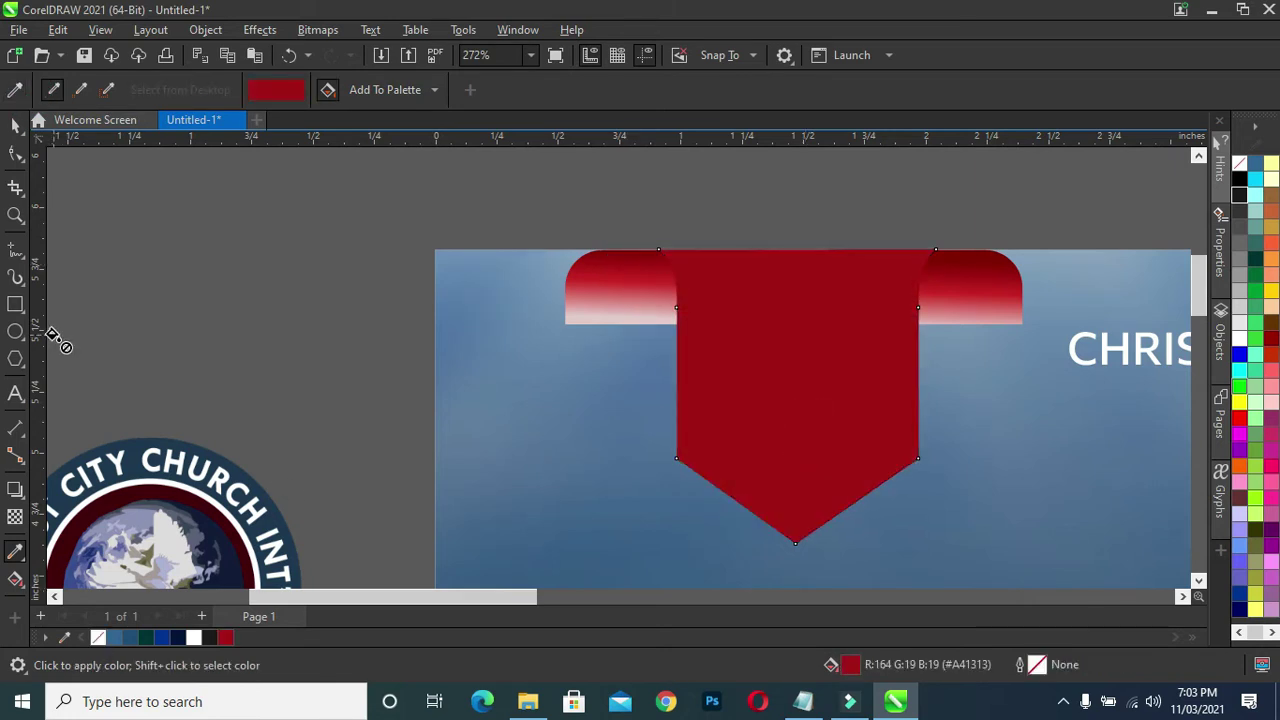
{"action": "left_click", "coordinate": [13, 128]}
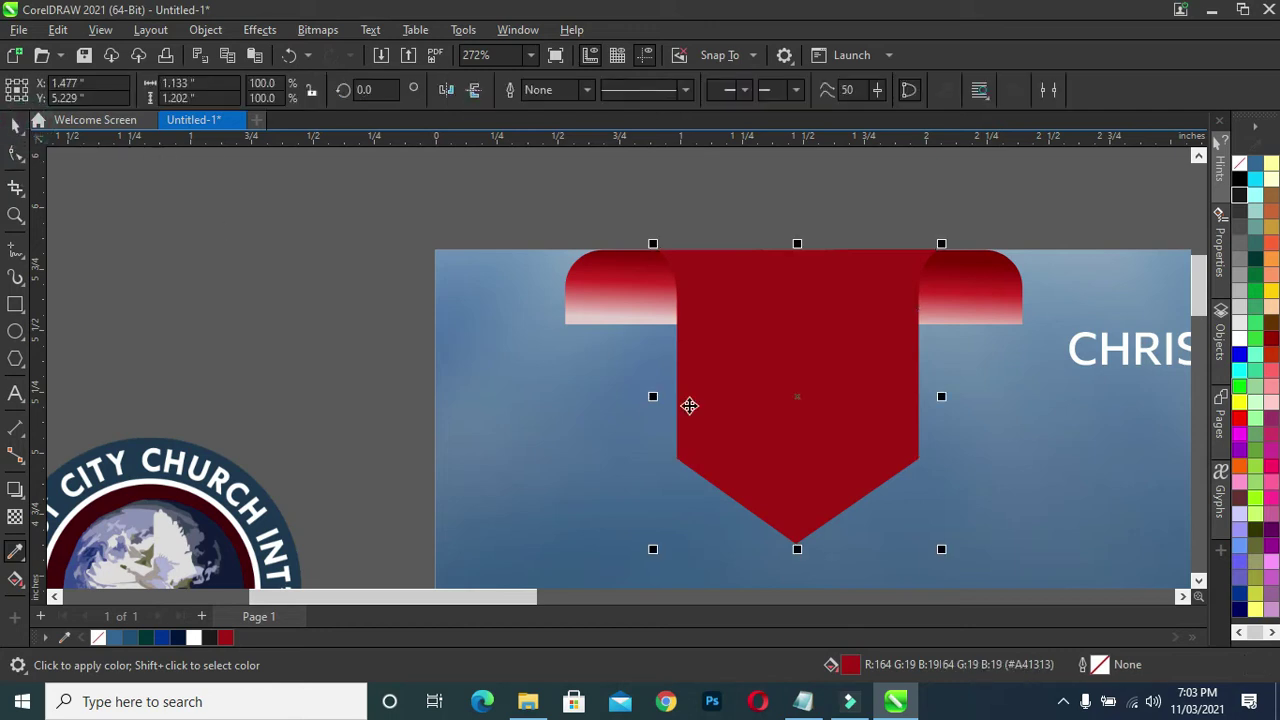
{"action": "scroll", "coordinate": [795, 355], "scroll_direction": "up", "scroll_amount": 1}
Run a vertical fountain fill down the pennant with a brighter red #C23131 lower stop.
{"action": "key", "text": "g"}
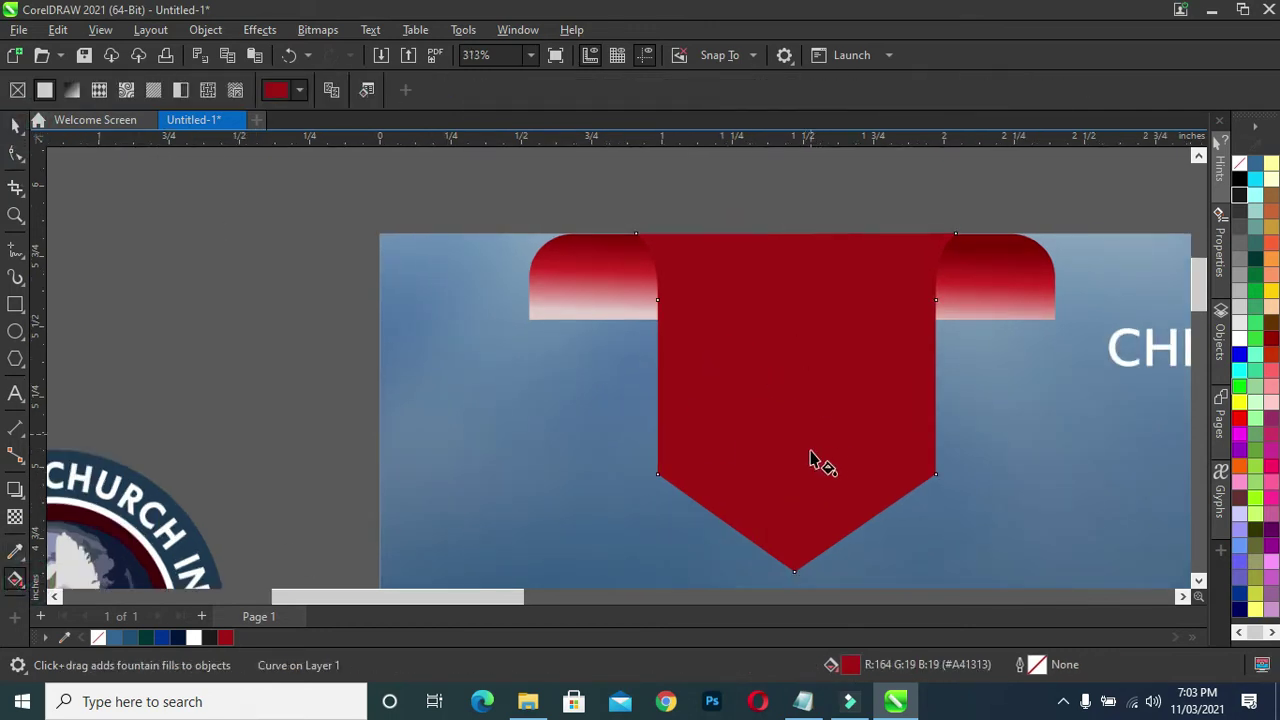
{"action": "left_click_drag", "start_coordinate": [786, 240], "coordinate": [793, 518]}
{"action": "scroll", "coordinate": [808, 490], "scroll_direction": "down", "scroll_amount": 3}
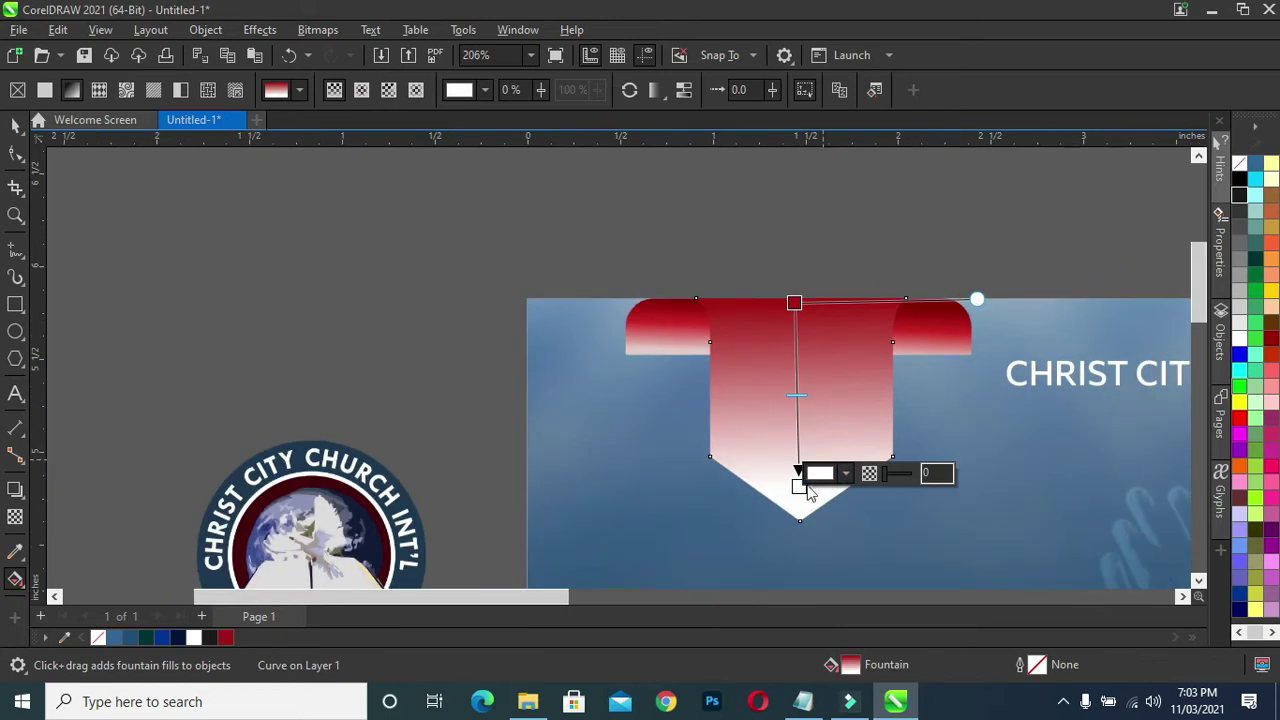
{"action": "left_click", "coordinate": [226, 637]}
{"action": "left_click", "coordinate": [847, 481]}
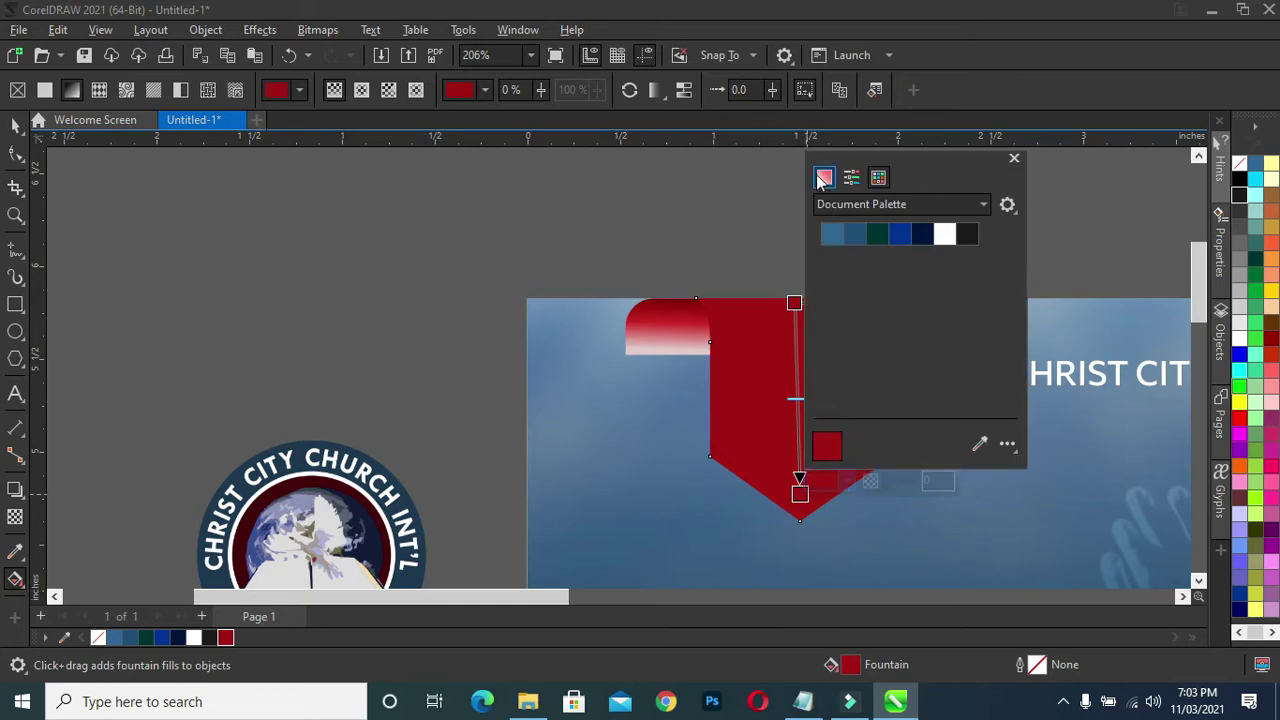
{"action": "left_click", "coordinate": [822, 177]}
{"action": "left_click_drag", "start_coordinate": [908, 250], "coordinate": [910, 254]}
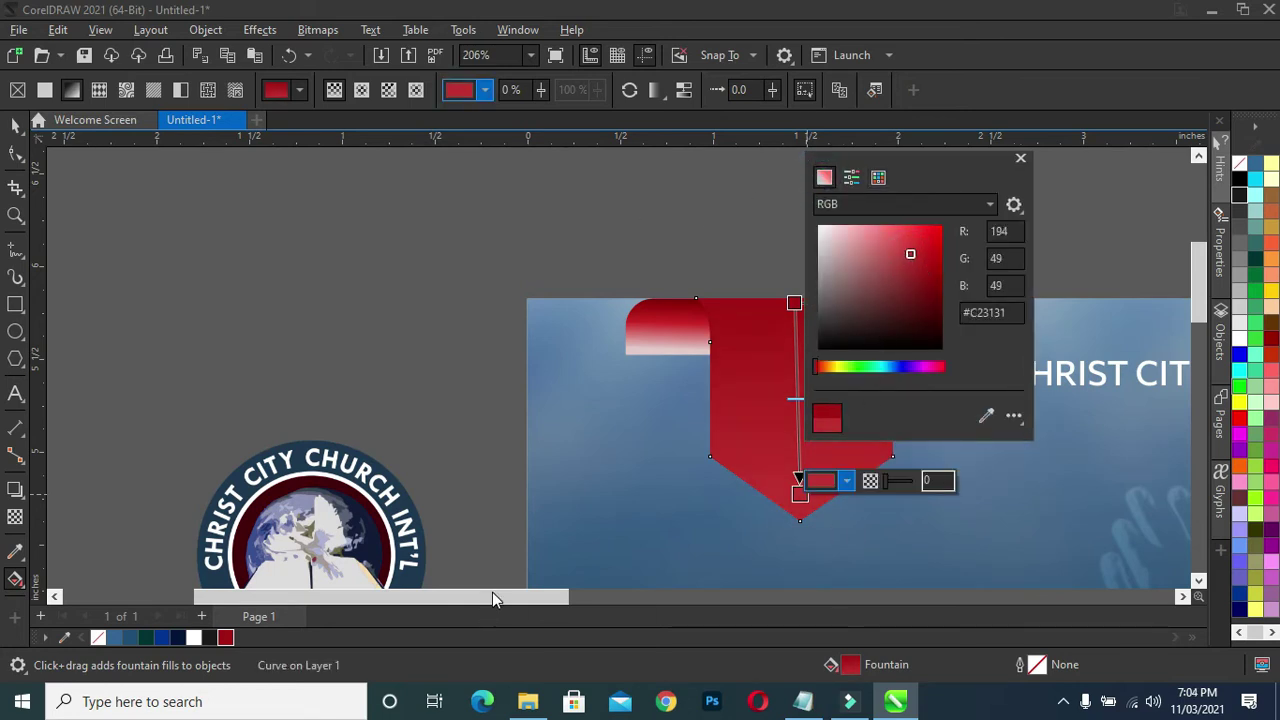
{"action": "left_click_drag", "start_coordinate": [492, 598], "coordinate": [636, 595]}
{"action": "scroll", "coordinate": [430, 400], "scroll_direction": "up", "scroll_amount": 2}
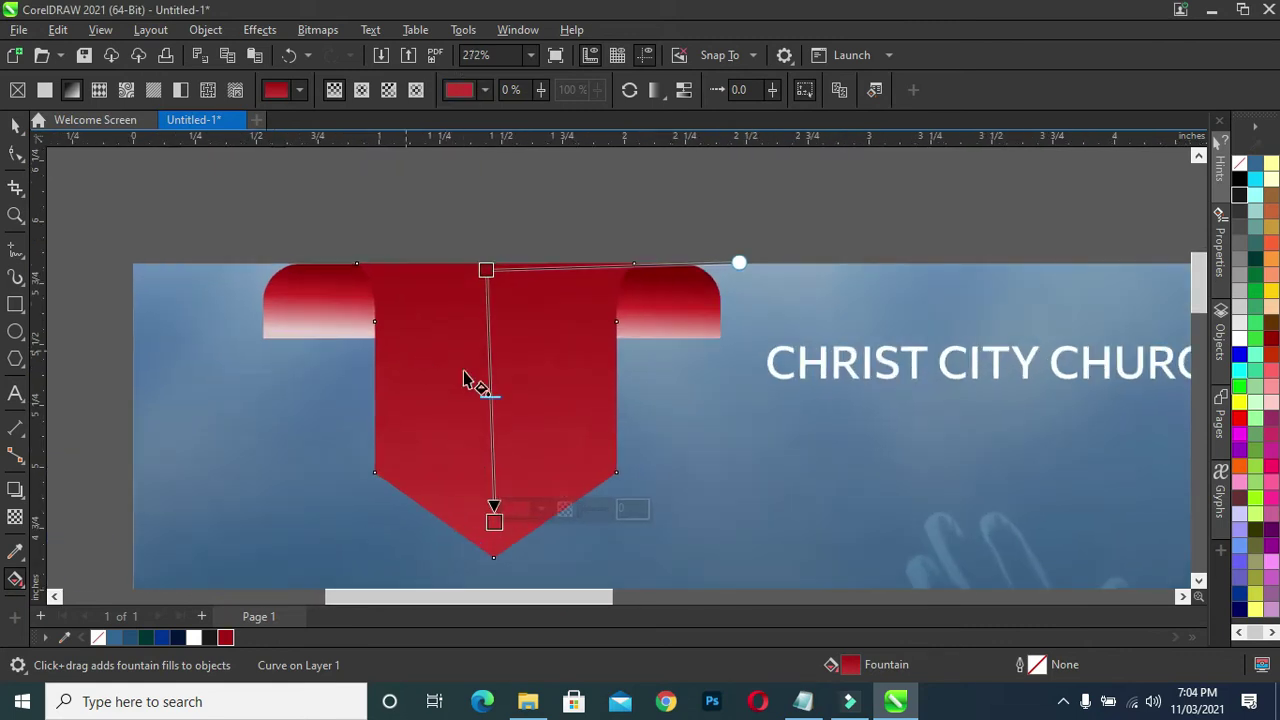
Set the top gradient stop to dark red #8F0808 and move the lower stop up the pennant.
{"action": "left_click_drag", "start_coordinate": [489, 270], "coordinate": [489, 281]}
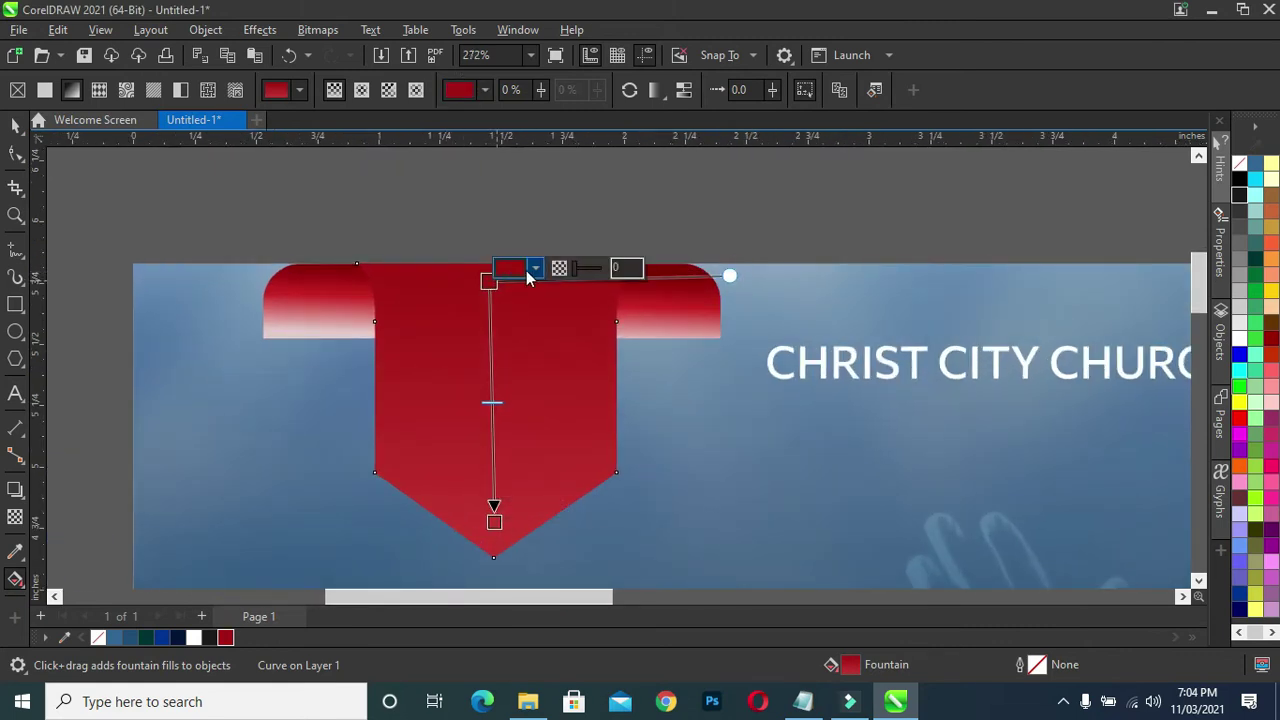
{"action": "left_click", "coordinate": [535, 272]}
{"action": "left_click", "coordinate": [624, 409]}
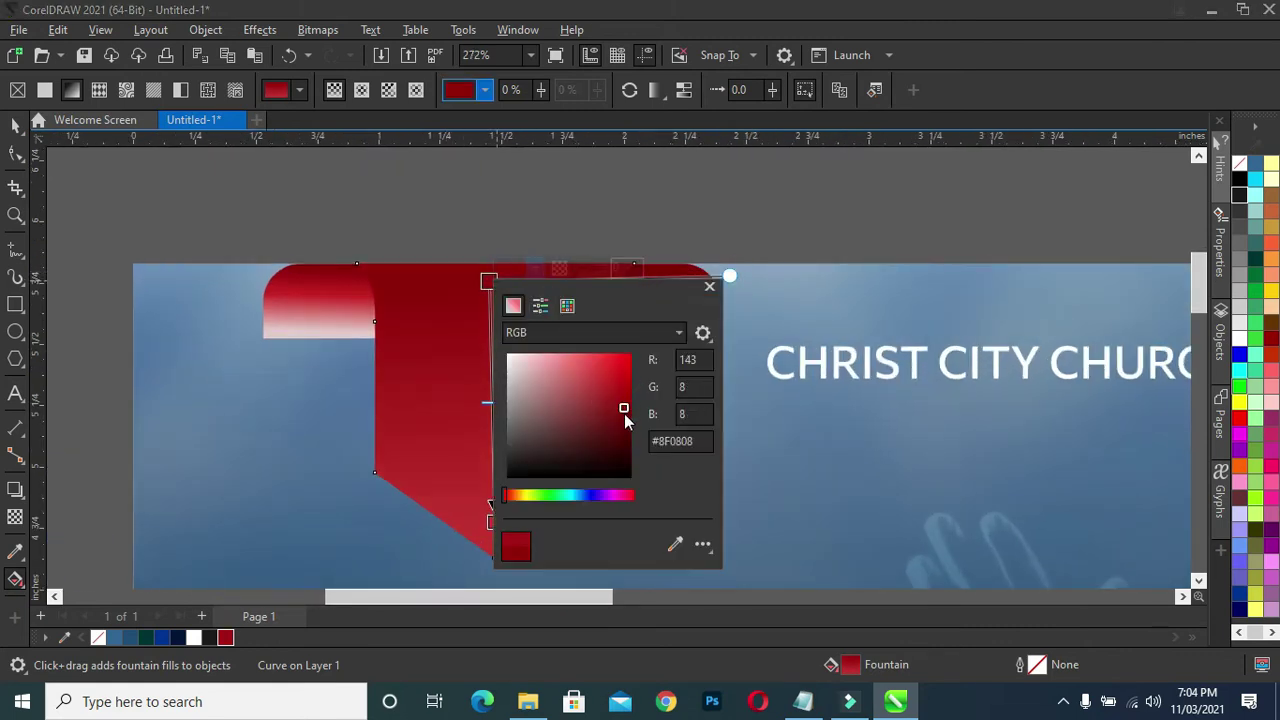
{"action": "left_click_drag", "start_coordinate": [491, 523], "coordinate": [480, 410]}
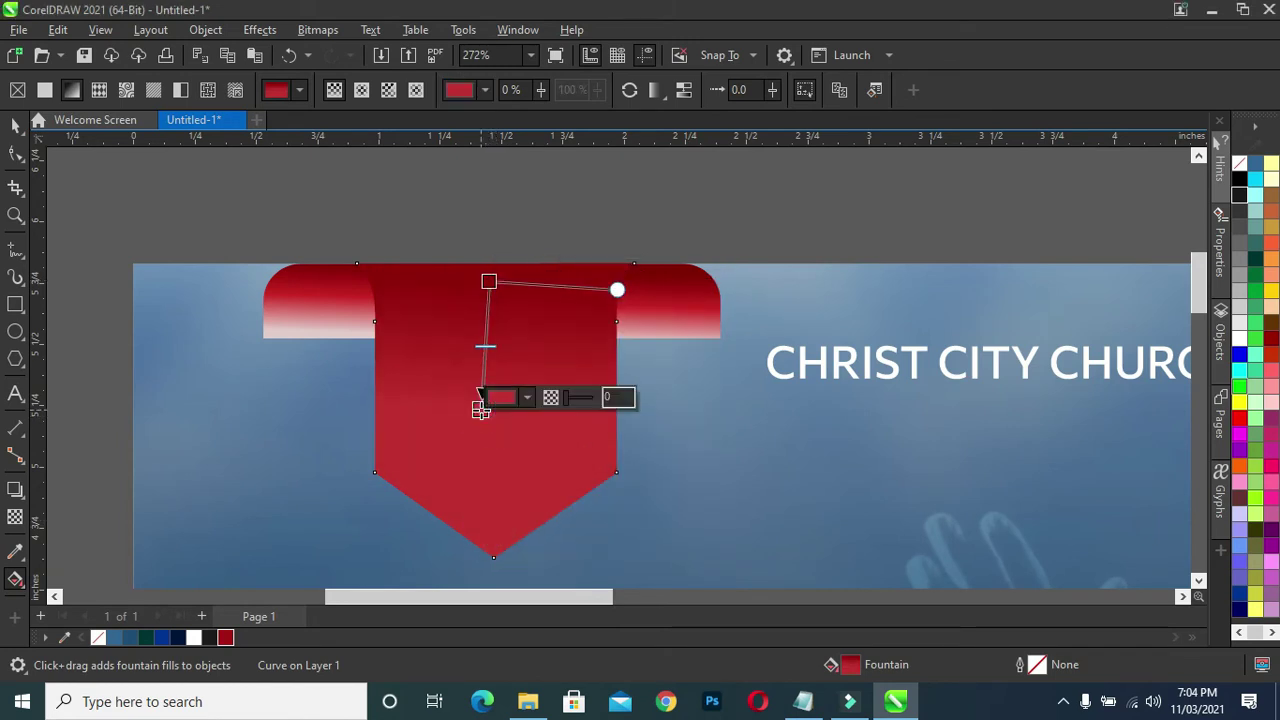
{"action": "left_click", "coordinate": [15, 124]}
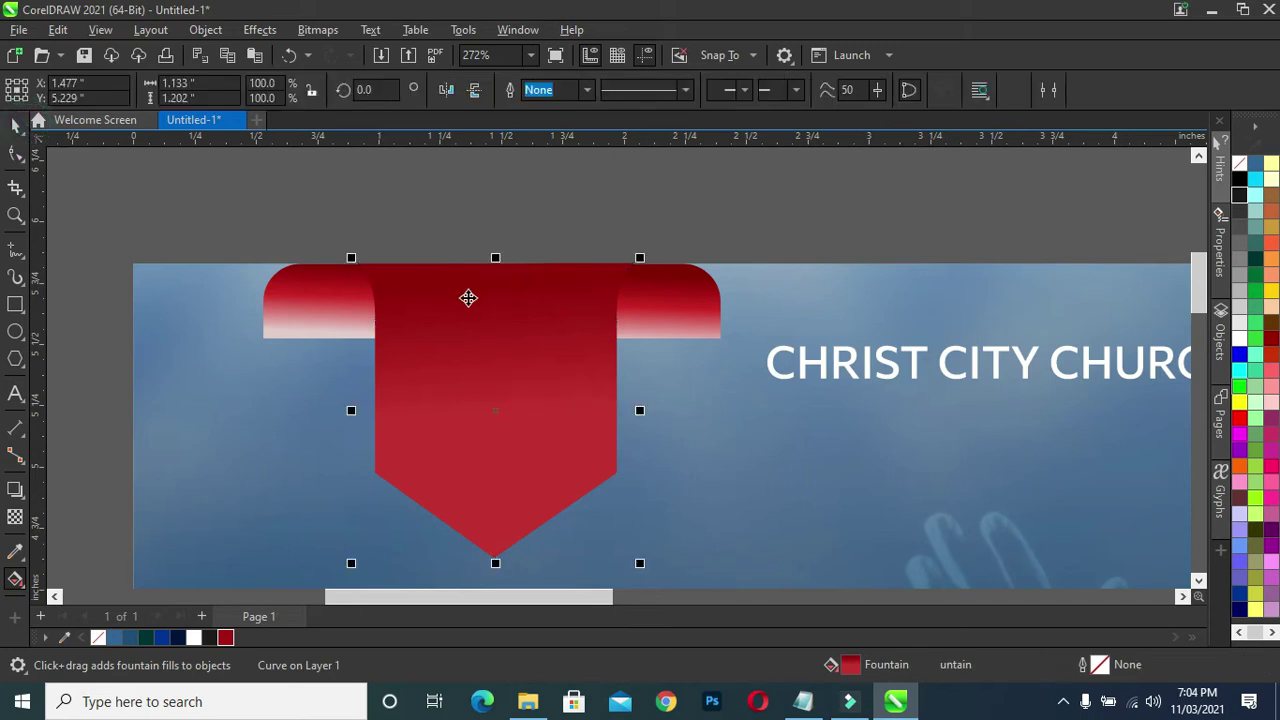
Scale a copy of the pennant to 92.3% and give it a white outline.
{"action": "scroll", "coordinate": [468, 297], "scroll_direction": "down", "scroll_amount": 2}
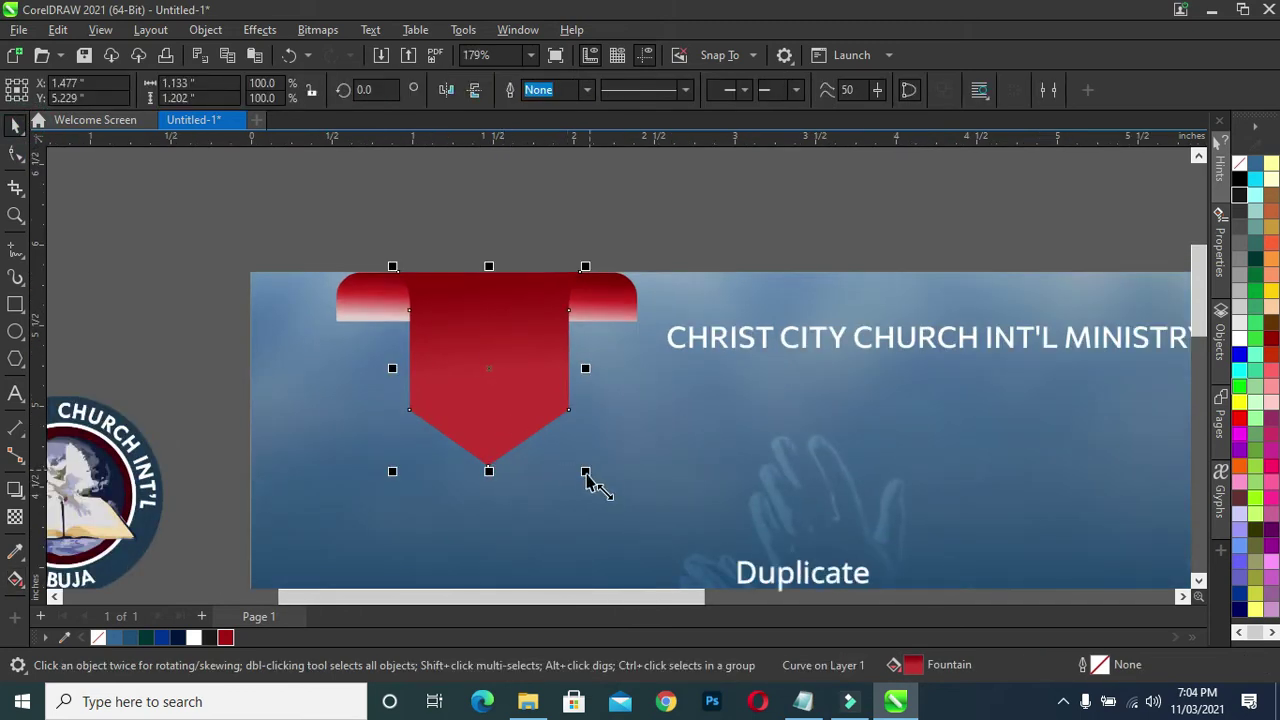
{"action": "left_click_drag", "start_coordinate": [585, 471], "coordinate": [578, 472]}
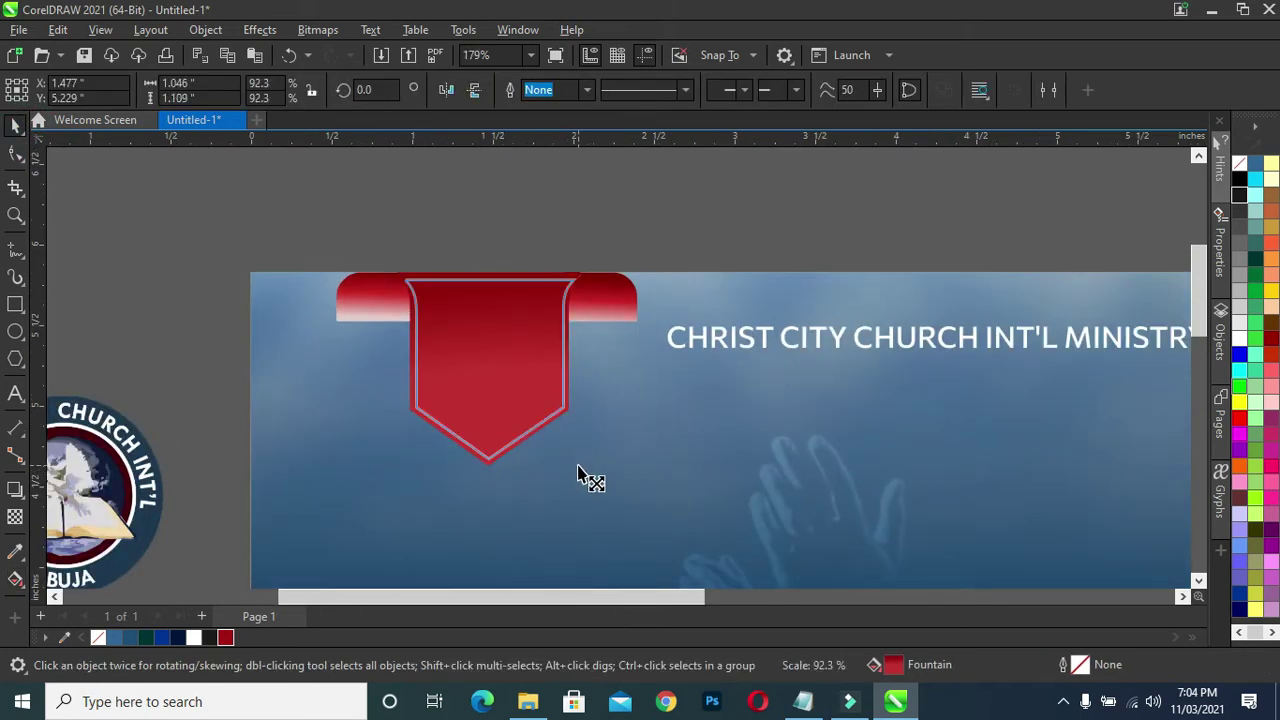
{"action": "scroll", "coordinate": [494, 331], "scroll_direction": "up", "scroll_amount": 1}
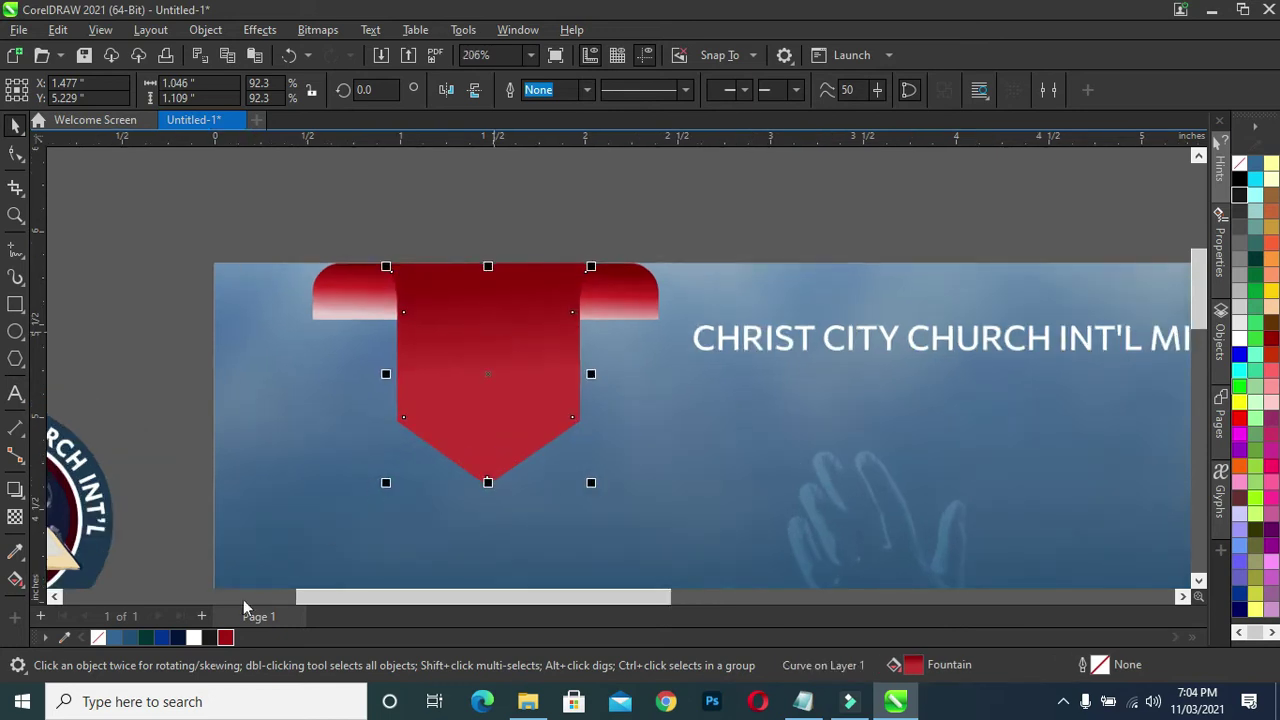
{"action": "right_click", "coordinate": [193, 637]}
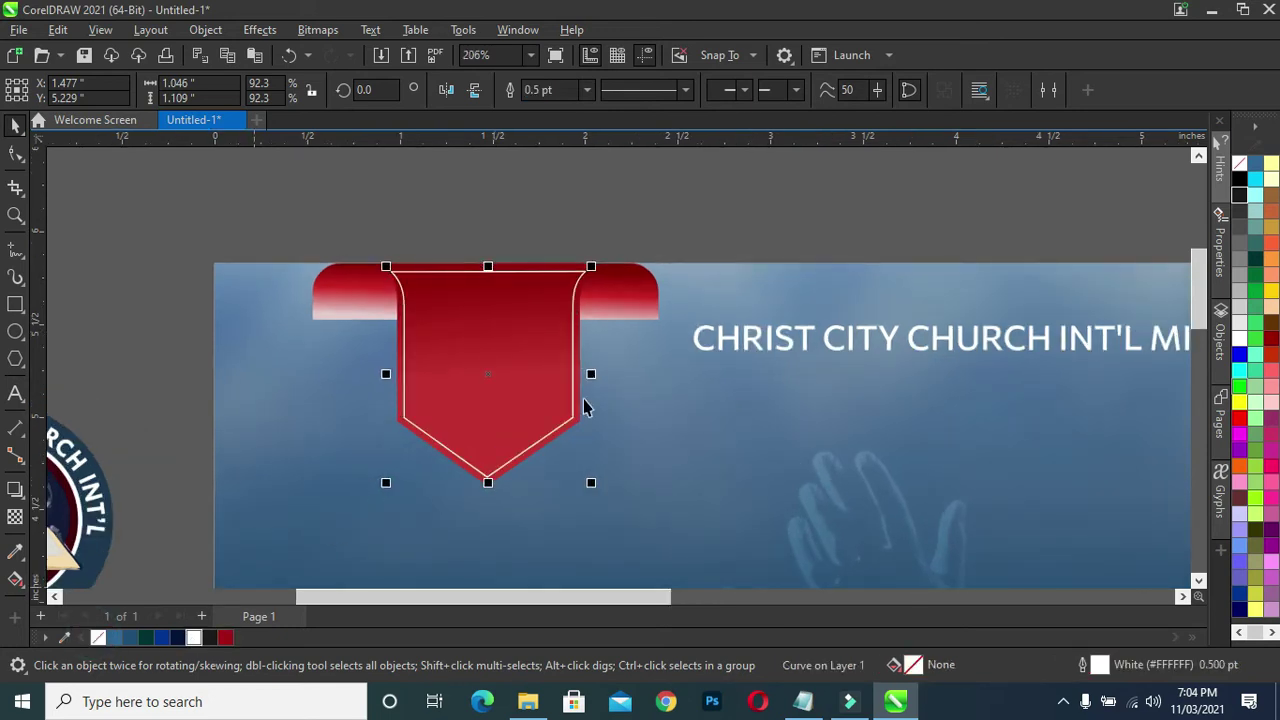
{"action": "scroll", "coordinate": [404, 282], "scroll_direction": "up", "scroll_amount": 2}
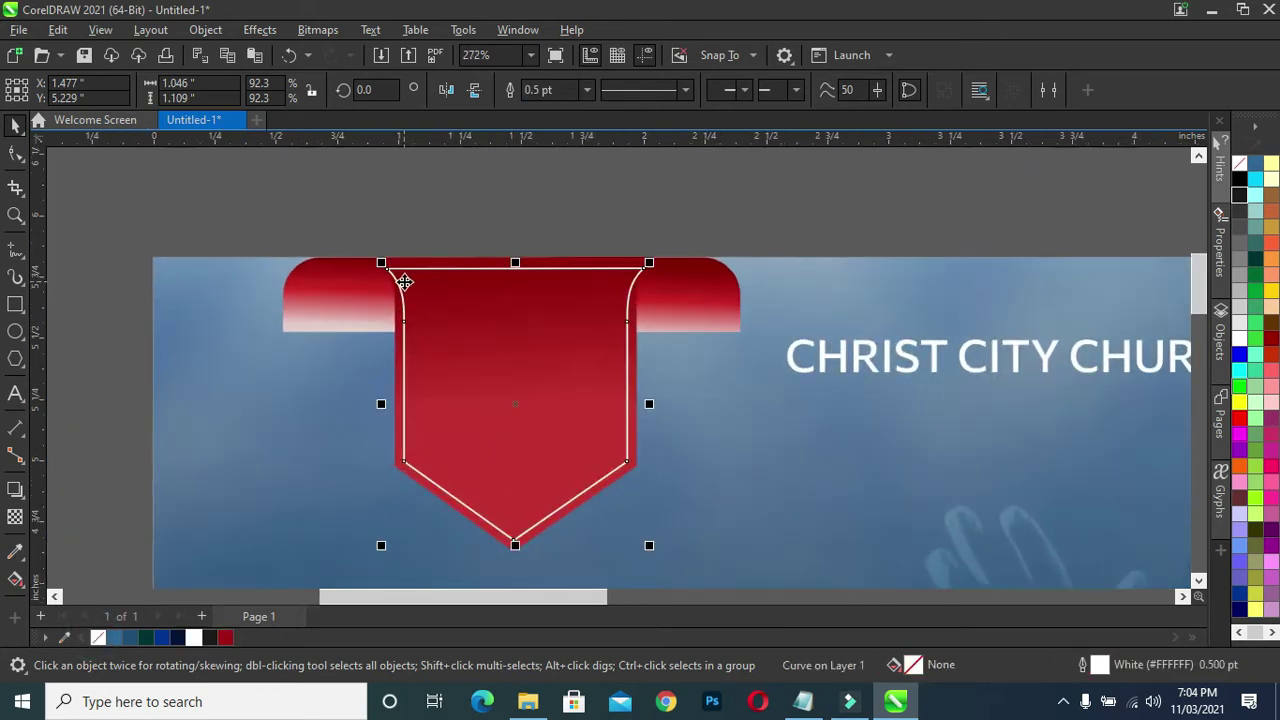
Adjust the inner pennant's two top nodes with the Shape tool.
{"action": "left_click", "coordinate": [14, 152]}
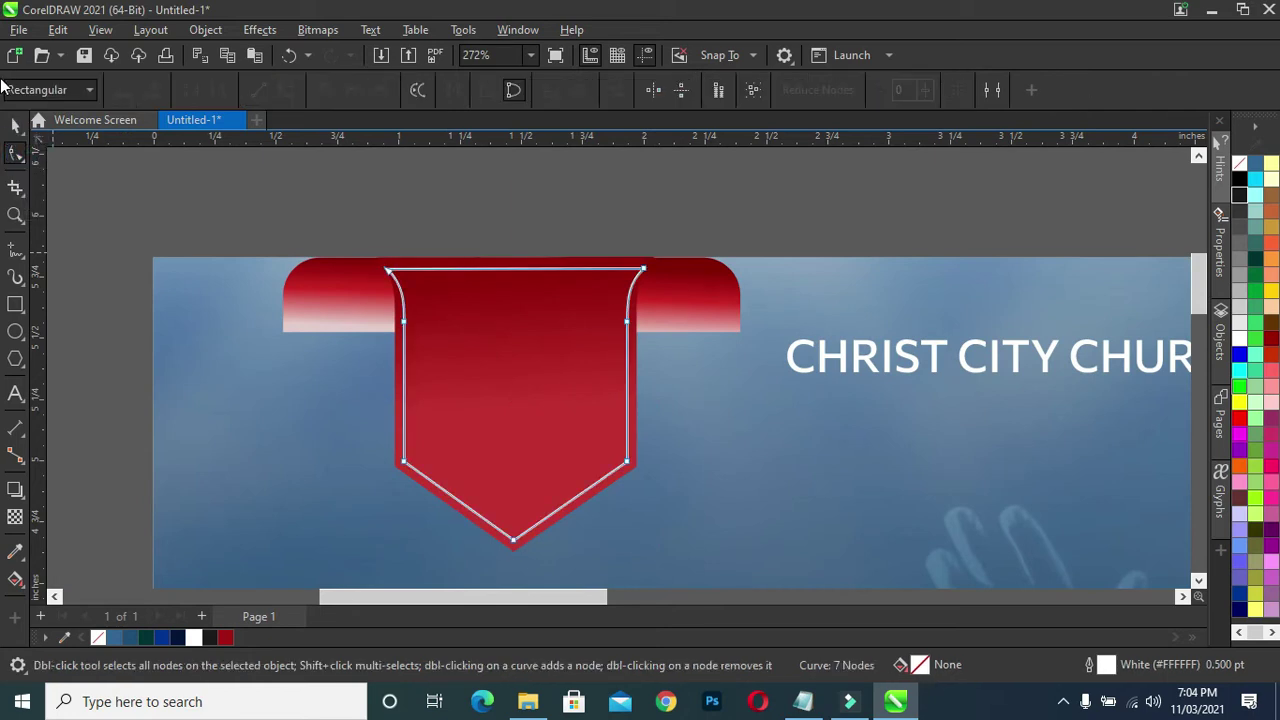
{"action": "mouse_move", "coordinate": [326, 229]}
{"action": "left_mouse_down"}
{"action": "mouse_move", "coordinate": [662, 297]}
{"action": "mouse_move", "coordinate": [636, 280]}
{"action": "left_mouse_up"}
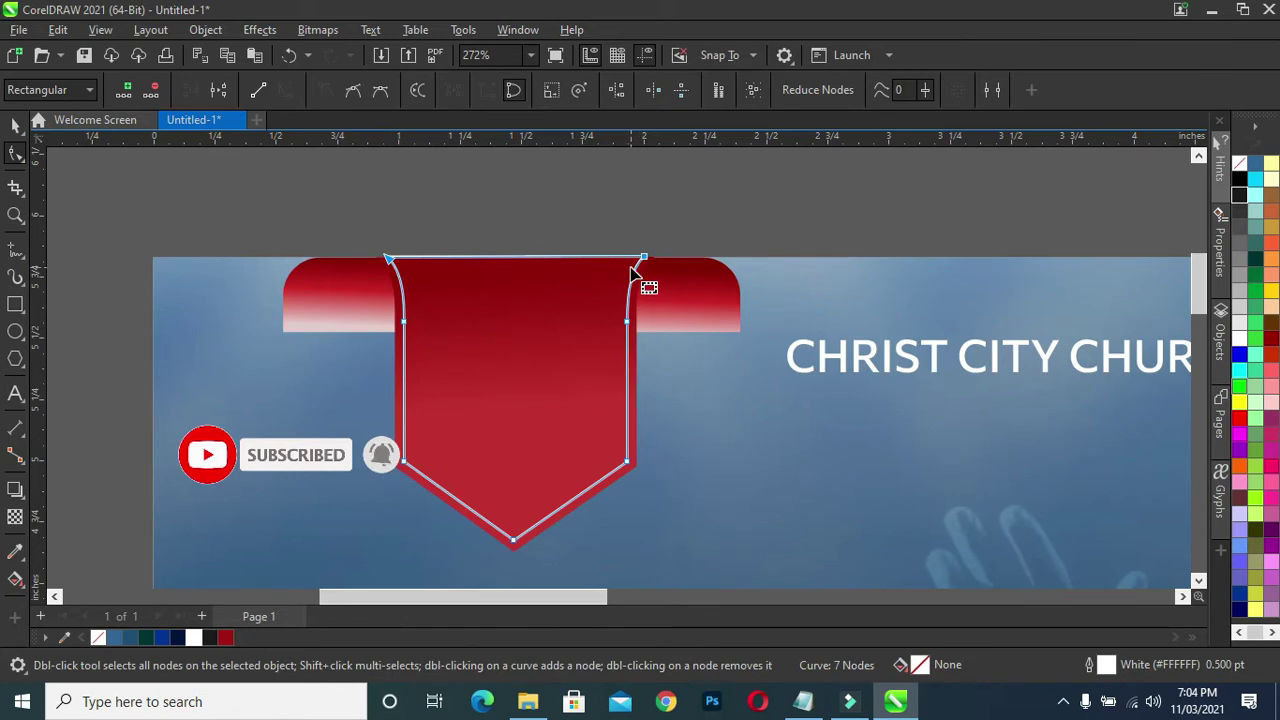
{"action": "scroll", "coordinate": [580, 265], "scroll_direction": "up", "scroll_amount": 1}
{"action": "scroll", "coordinate": [500, 263], "scroll_direction": "up", "scroll_amount": 1}
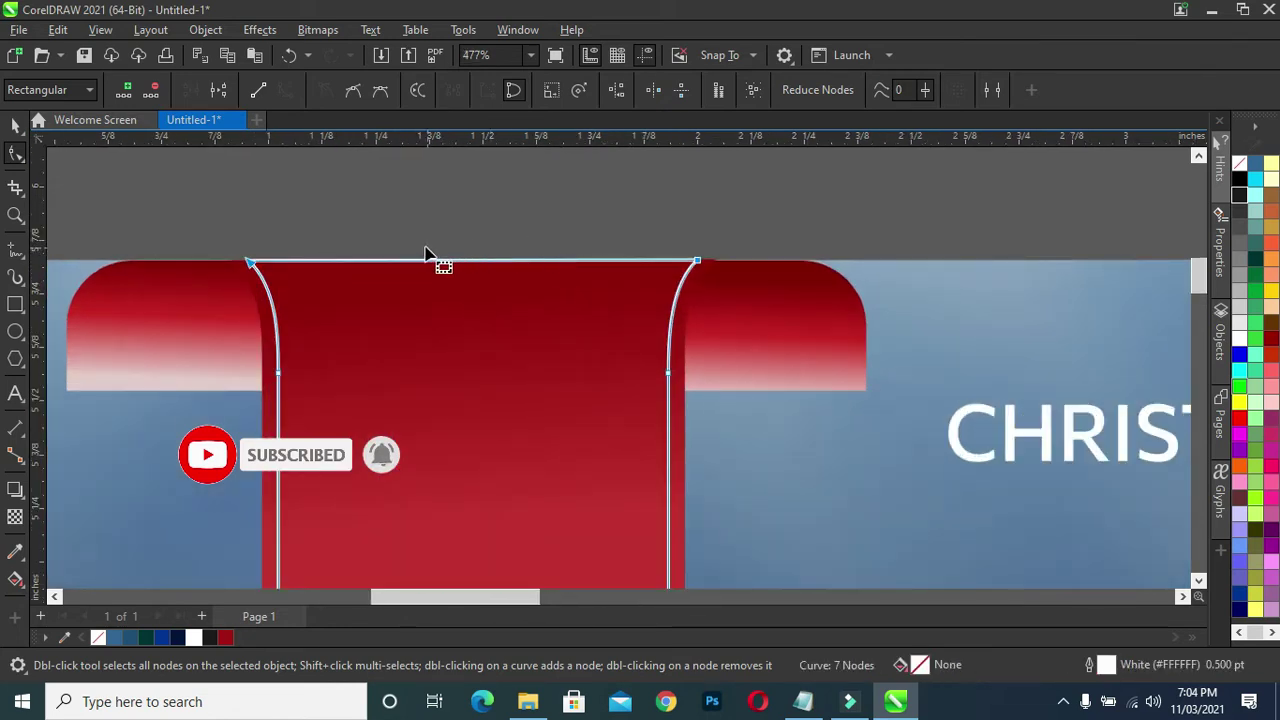
{"action": "scroll", "coordinate": [432, 256], "scroll_direction": "up", "scroll_amount": 1}
{"action": "scroll", "coordinate": [569, 248], "scroll_direction": "down", "scroll_amount": 1}
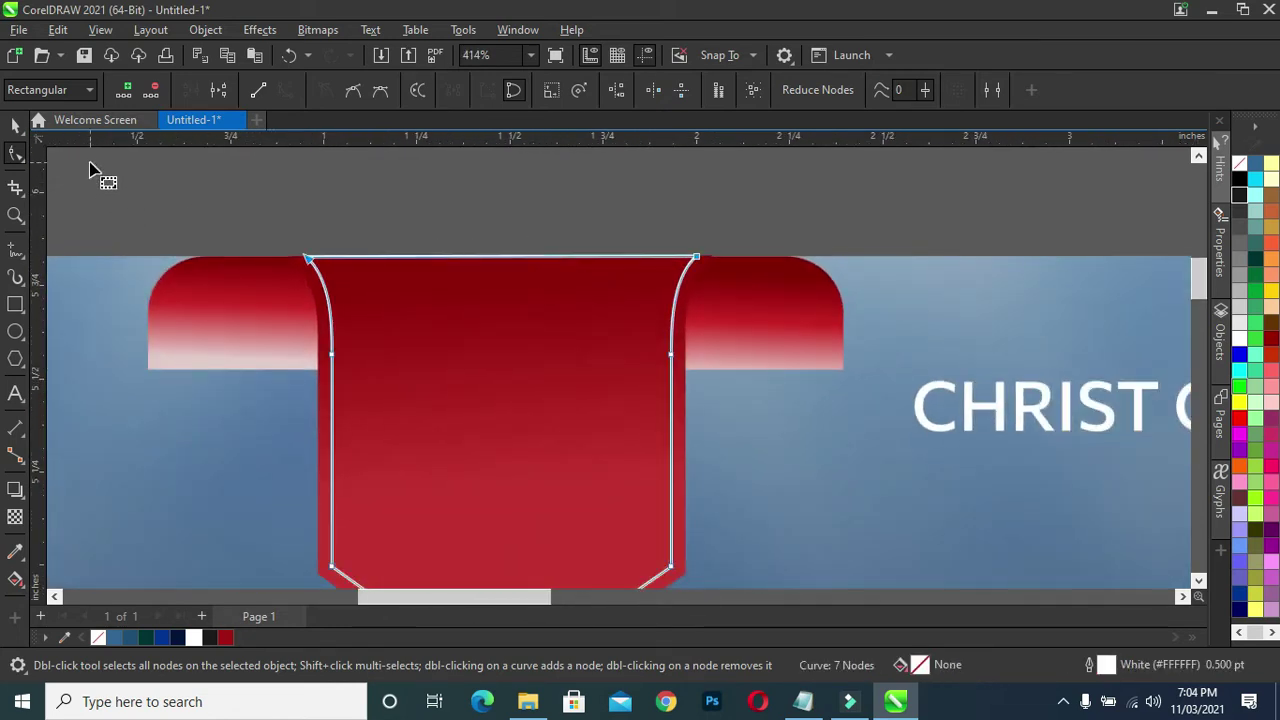
{"action": "left_click", "coordinate": [15, 127]}
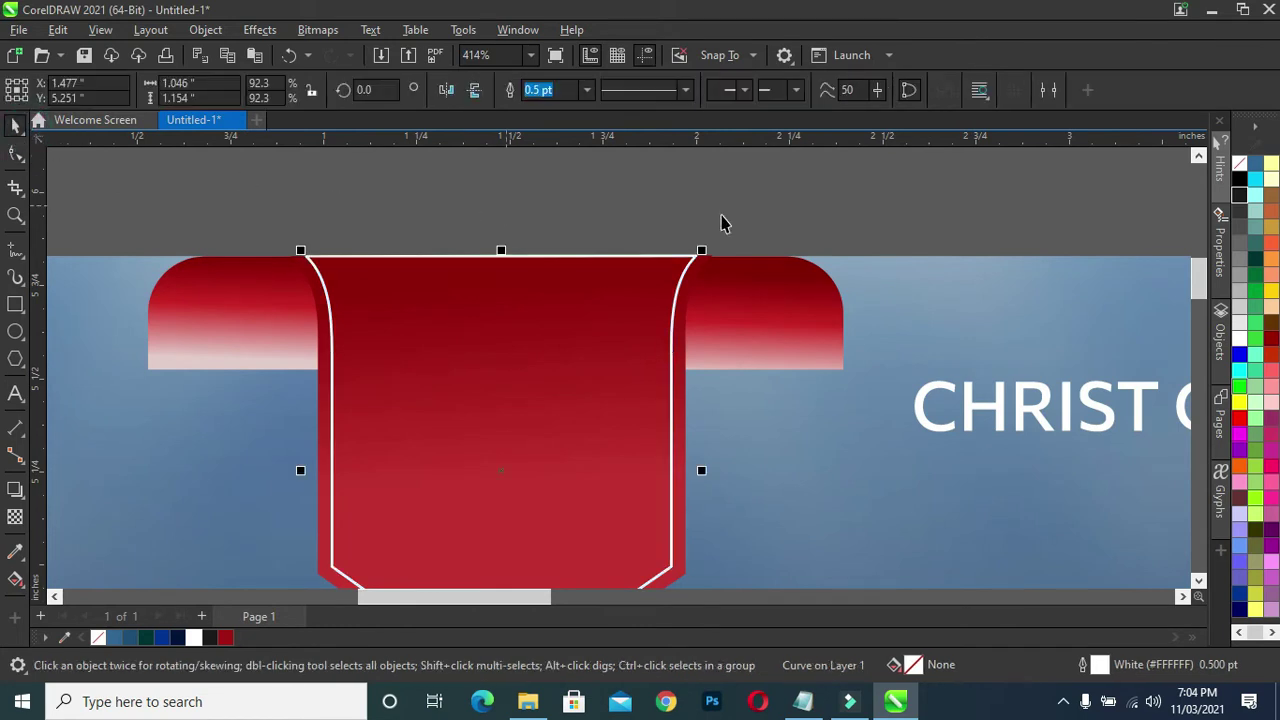
{"action": "scroll", "coordinate": [722, 216], "scroll_direction": "down", "scroll_amount": 1}
Make the white outline dashed like stitching and narrow the red band behind to 1.31 in.
{"action": "left_click", "coordinate": [685, 92]}
{"action": "left_click", "coordinate": [680, 283]}
{"action": "scroll", "coordinate": [680, 248], "scroll_direction": "down", "scroll_amount": 2}
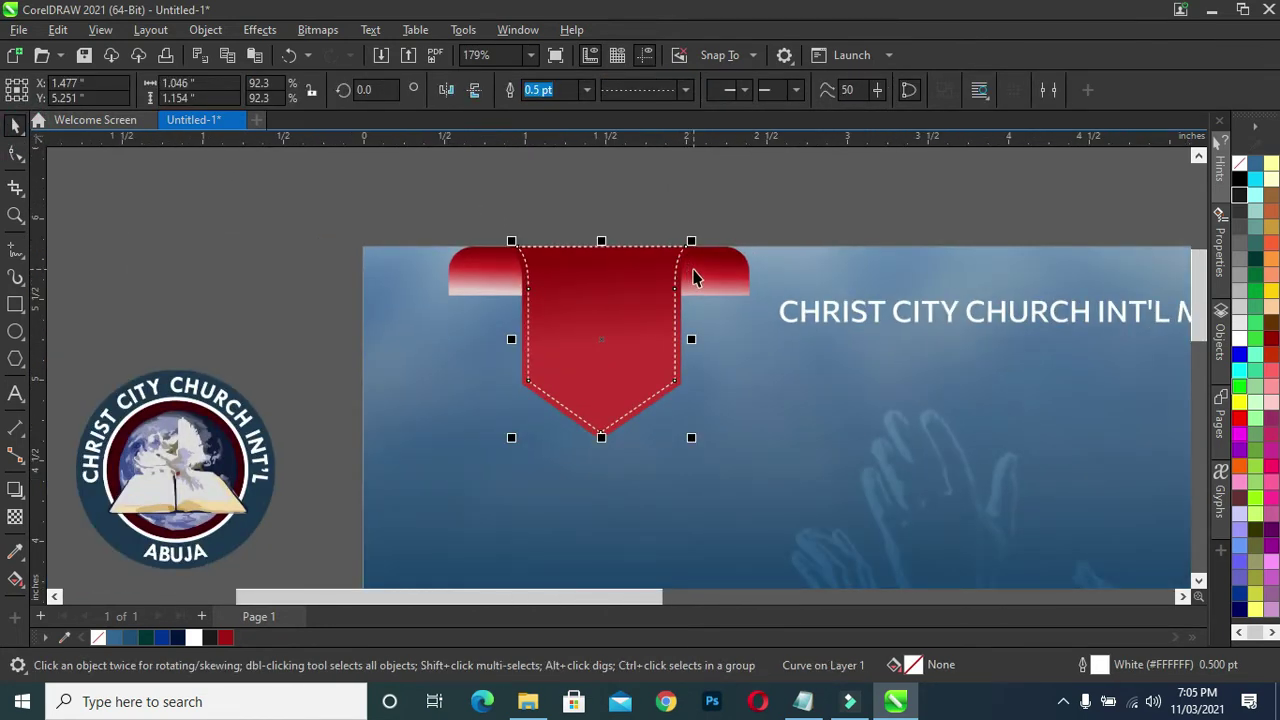
{"action": "scroll", "coordinate": [700, 266], "scroll_direction": "down", "scroll_amount": 1}
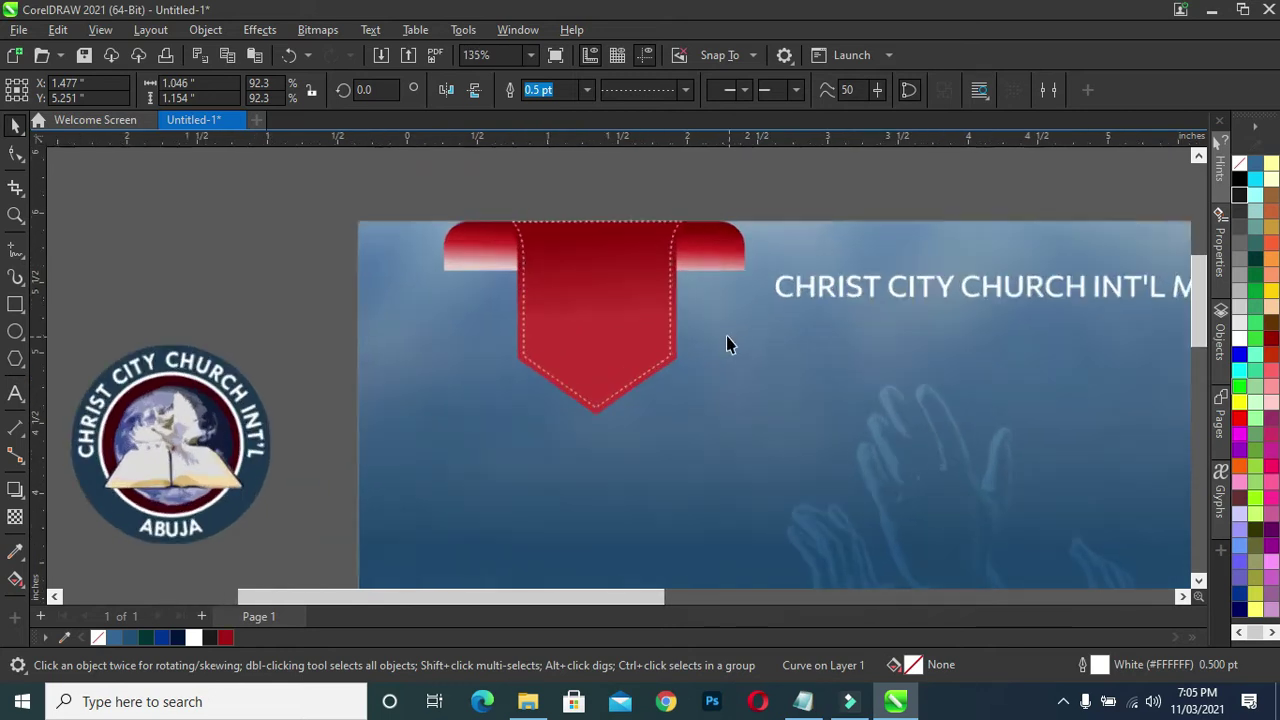
{"action": "left_click", "coordinate": [708, 262]}
{"action": "left_click_drag", "start_coordinate": [750, 248], "coordinate": [706, 270]}
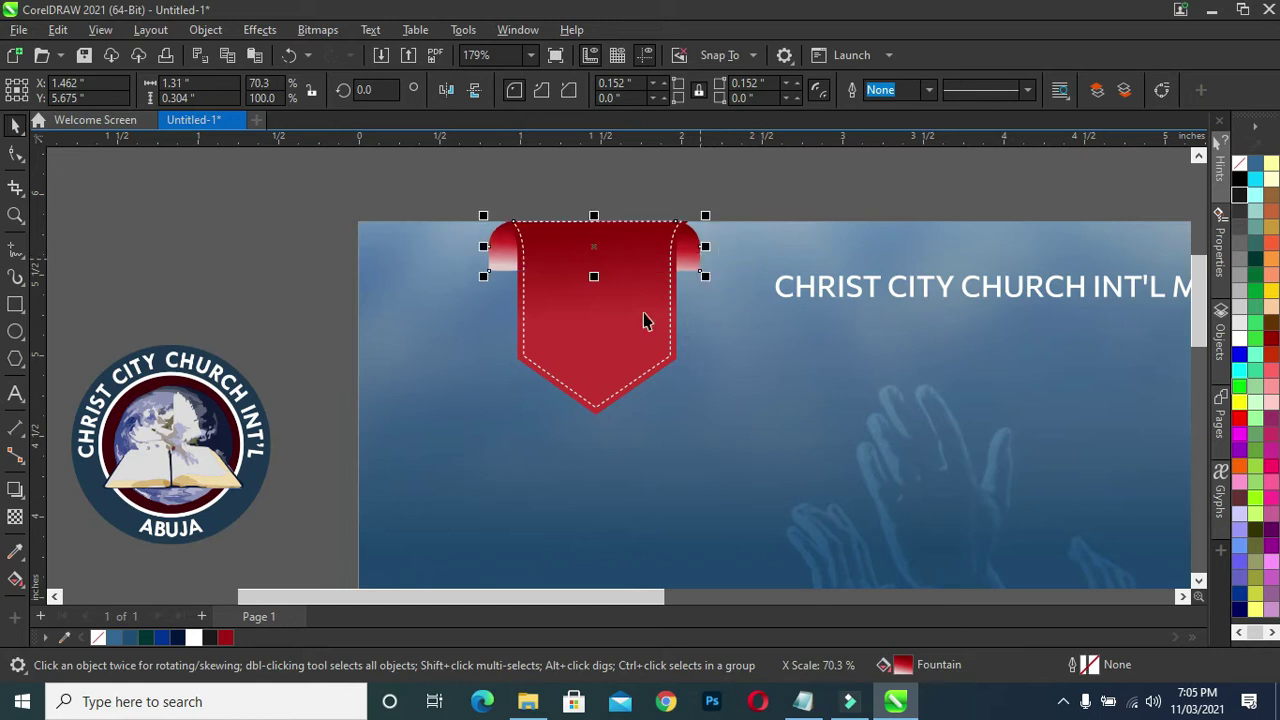
Fine-tune the red band's size so it slightly overhangs the pennant, then select the pennant pieces.
{"action": "left_click", "coordinate": [285, 276]}
{"action": "left_click_drag", "start_coordinate": [594, 276], "coordinate": [594, 262]}
{"action": "left_click", "coordinate": [232, 229]}
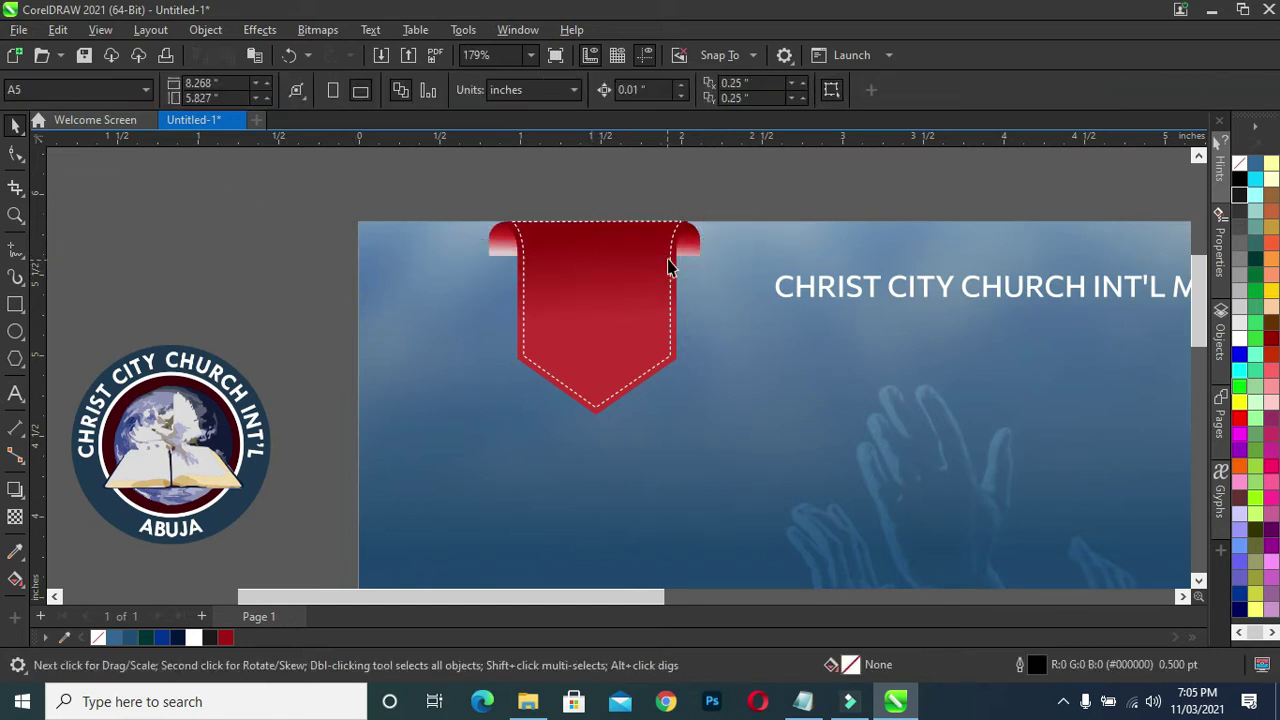
{"action": "scroll", "coordinate": [669, 264], "scroll_direction": "down", "scroll_amount": 1}
{"action": "left_click_drag", "start_coordinate": [698, 364], "coordinate": [730, 447]}
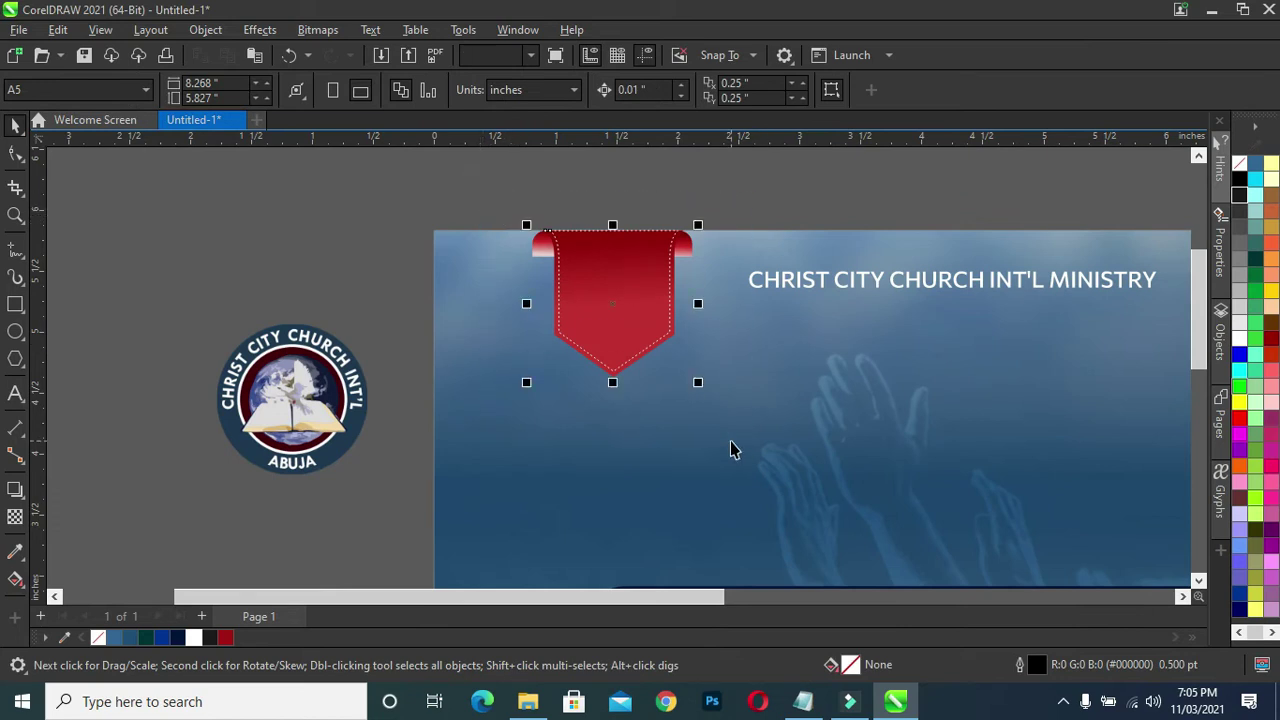
Scale the church logo to about 24% (0.65 in) and centre it on the red pennant.
{"action": "left_click", "coordinate": [313, 408]}
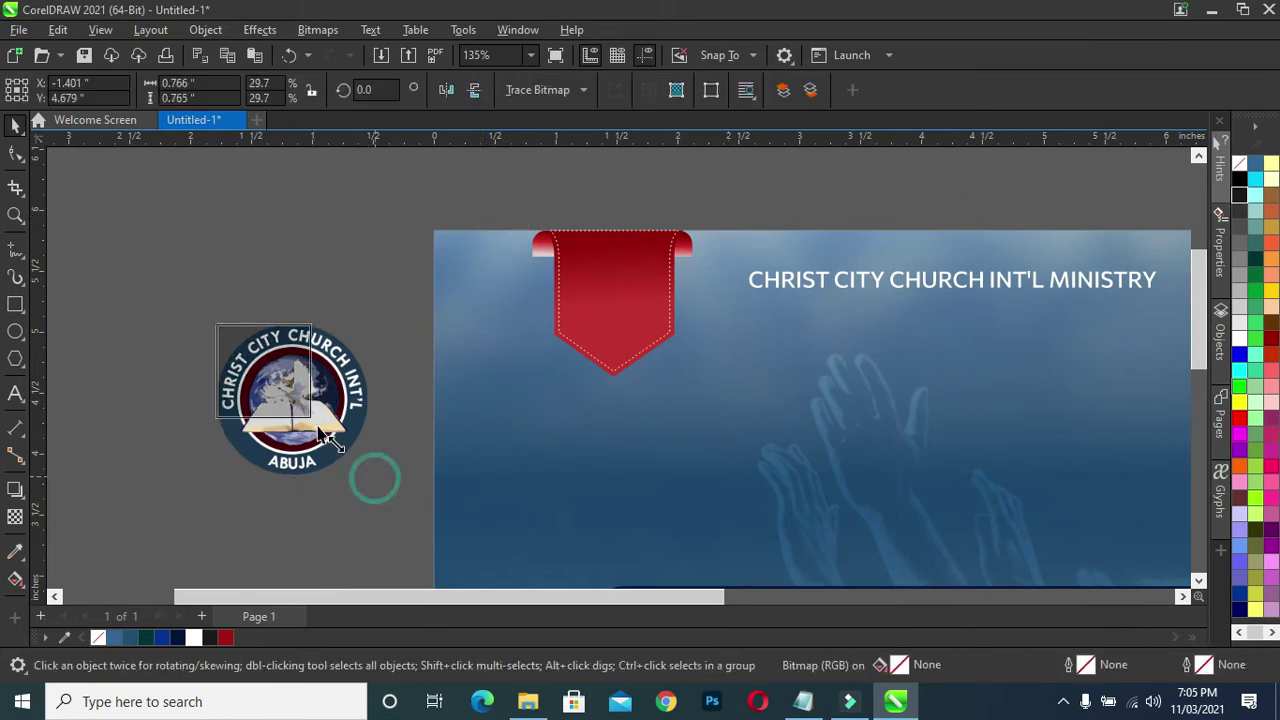
{"action": "left_click_drag", "start_coordinate": [366, 480], "coordinate": [296, 402]}
{"action": "mouse_move", "coordinate": [256, 362]}
{"action": "left_mouse_down"}
{"action": "mouse_move", "coordinate": [605, 308]}
{"action": "mouse_move", "coordinate": [609, 296]}
{"action": "left_mouse_up"}
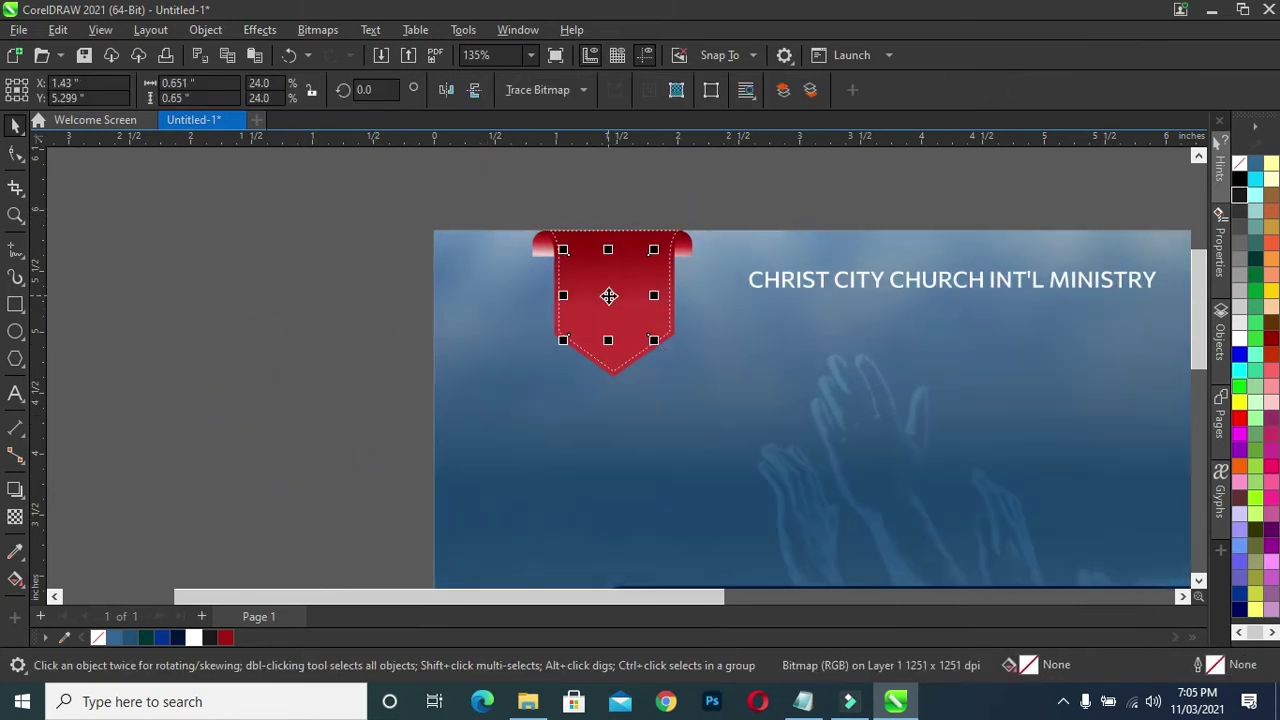
{"action": "left_click", "coordinate": [604, 360], "text": "shift"}
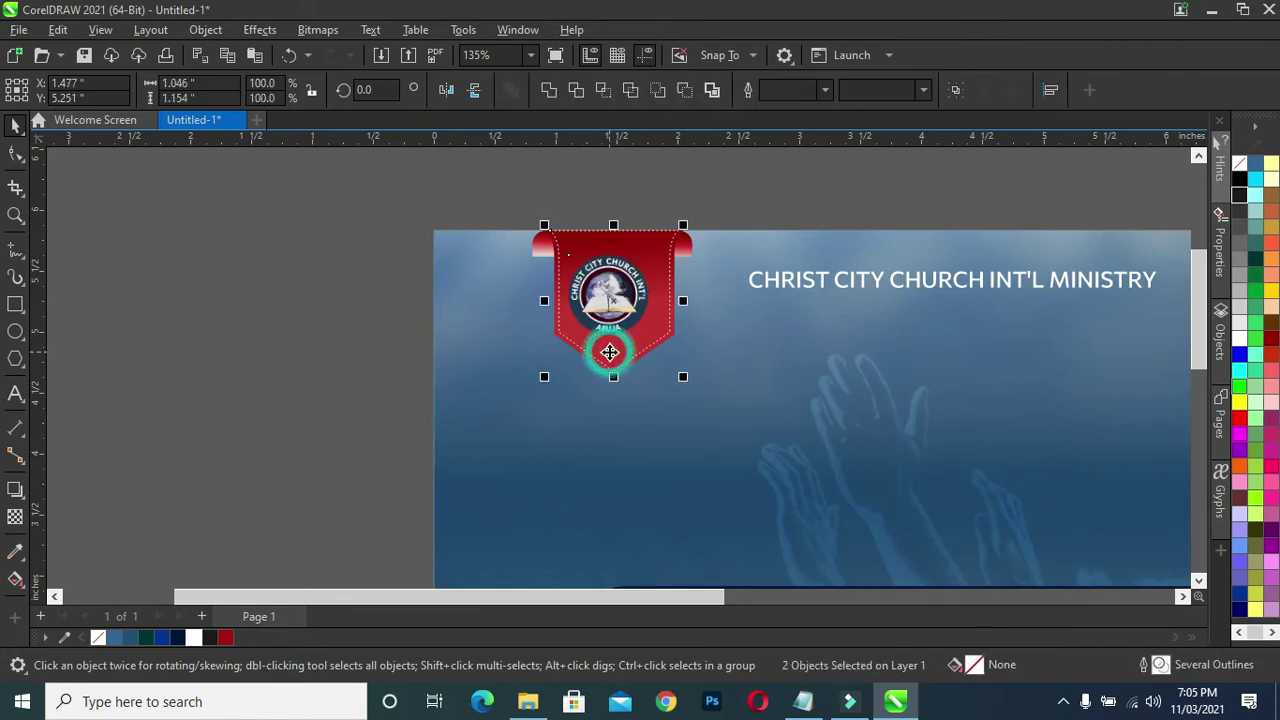
{"action": "left_click", "coordinate": [306, 320]}
{"action": "scroll", "coordinate": [618, 295], "scroll_direction": "up", "scroll_amount": 1}
{"action": "scroll", "coordinate": [618, 295], "scroll_direction": "up", "scroll_amount": 1}
{"action": "scroll", "coordinate": [624, 290], "scroll_direction": "up", "scroll_amount": 1}
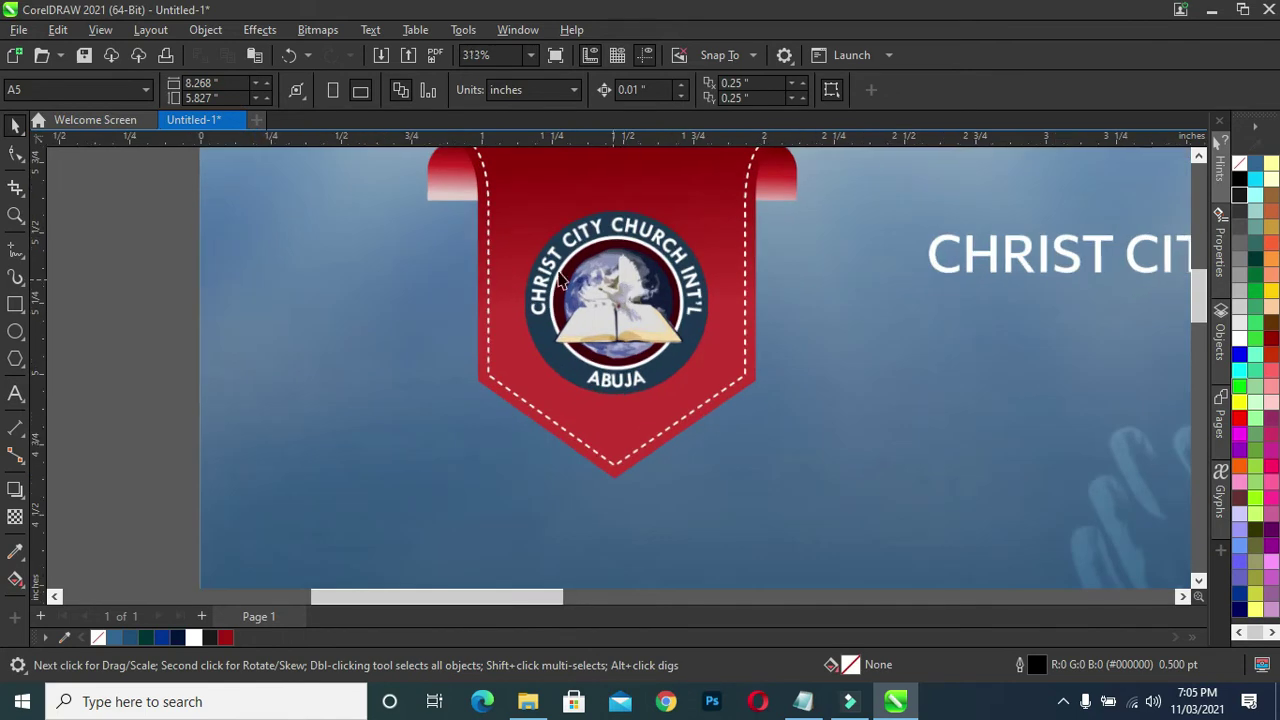
{"action": "left_click", "coordinate": [624, 395]}
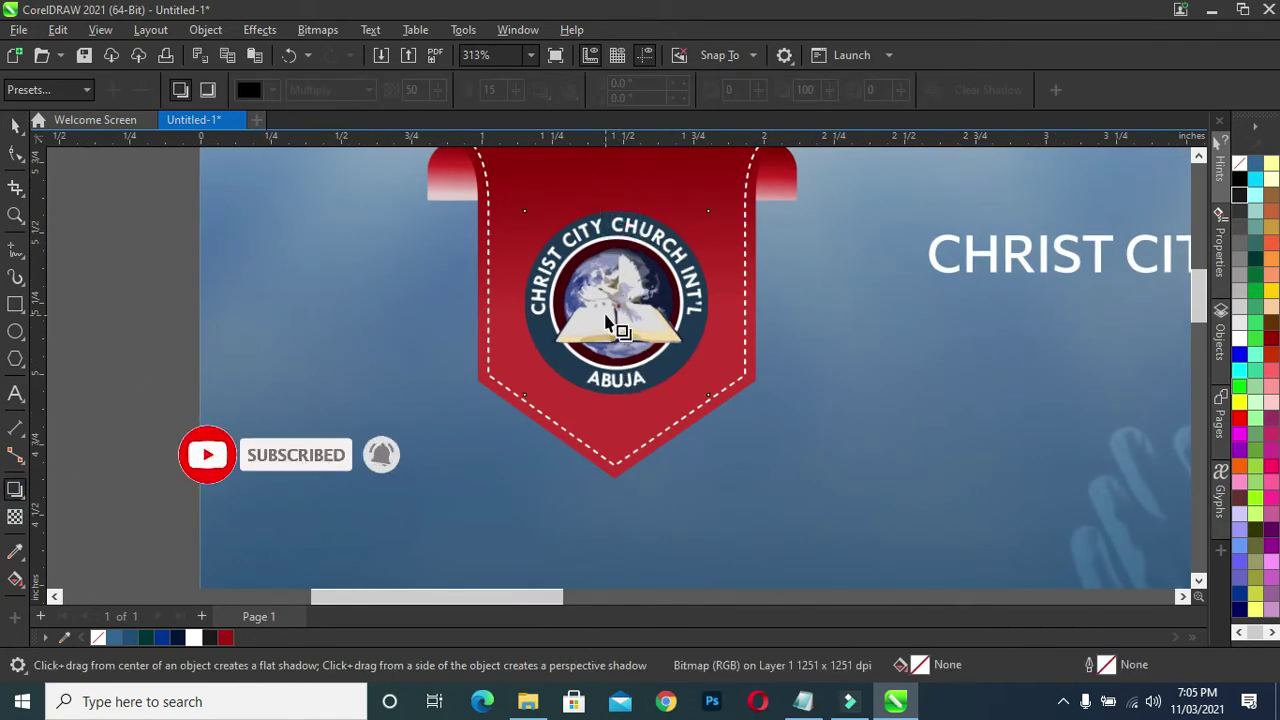
Add a black Multiply drop shadow under the logo with opacity 87 and feathering 11.
{"action": "left_click_drag", "start_coordinate": [618, 223], "coordinate": [614, 396]}
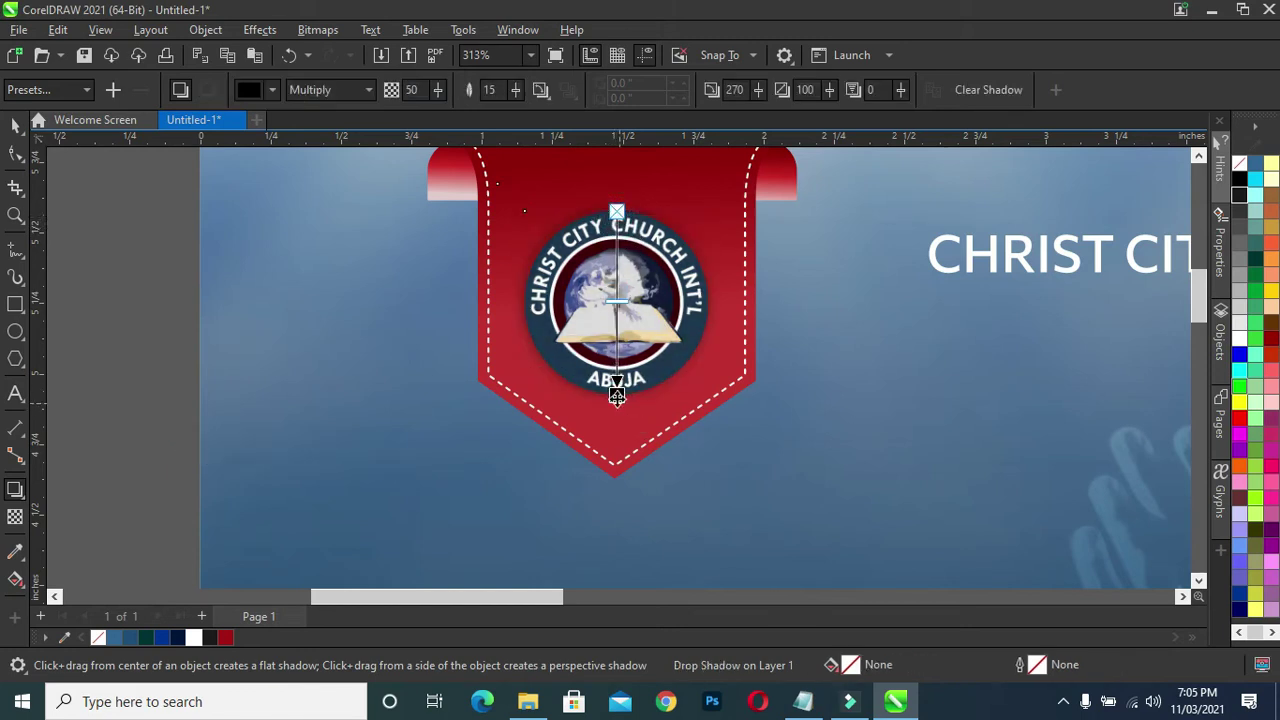
{"action": "left_click_drag", "start_coordinate": [516, 90], "coordinate": [514, 100]}
{"action": "mouse_move", "coordinate": [437, 90]}
{"action": "left_mouse_down"}
{"action": "mouse_move", "coordinate": [458, 107]}
{"action": "mouse_move", "coordinate": [453, 96]}
{"action": "left_mouse_up"}
{"action": "scroll", "coordinate": [529, 200], "scroll_direction": "down", "scroll_amount": 1}
Select the church logo together with the pennant and bring up their context menu.
{"action": "left_click", "coordinate": [15, 124]}
{"action": "left_click", "coordinate": [554, 211]}
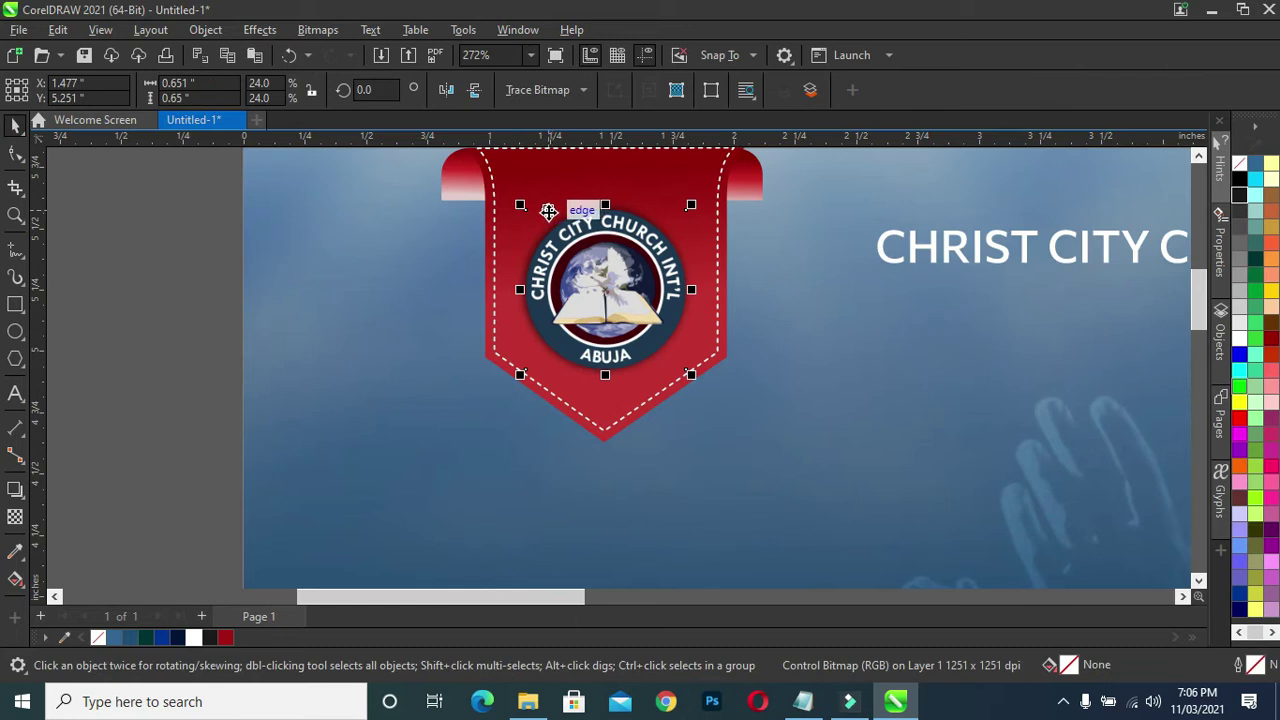
{"action": "right_click", "coordinate": [549, 211]}
{"action": "left_click", "coordinate": [527, 219]}
{"action": "left_click", "coordinate": [527, 219]}
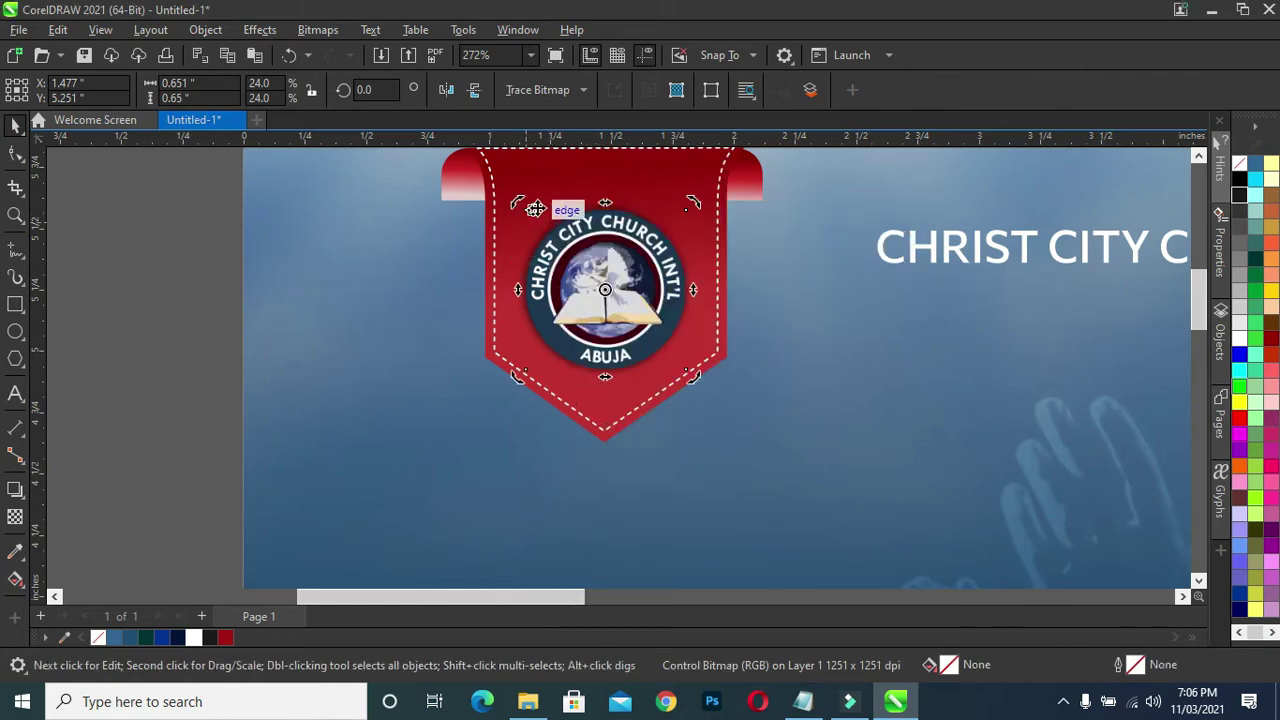
{"action": "left_click", "coordinate": [95, 250]}
{"action": "left_click", "coordinate": [560, 200]}
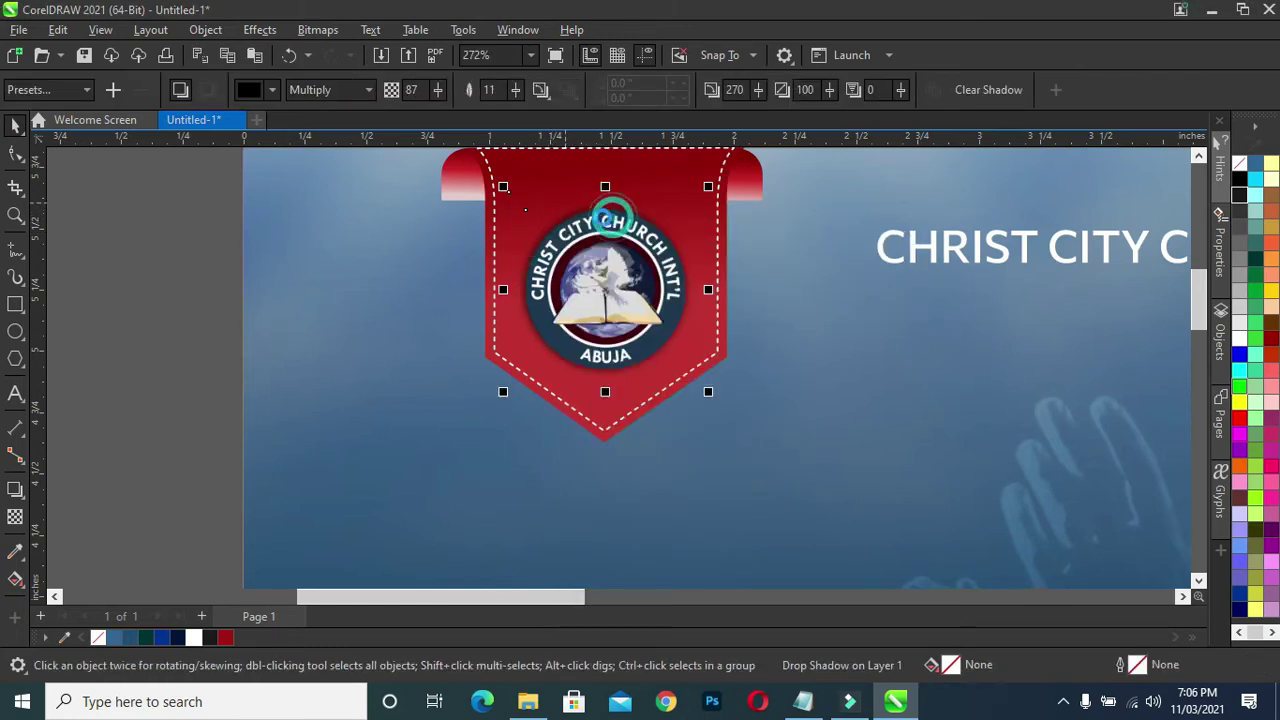
{"action": "left_click", "coordinate": [560, 200], "text": "shift"}
{"action": "right_click", "coordinate": [560, 199]}
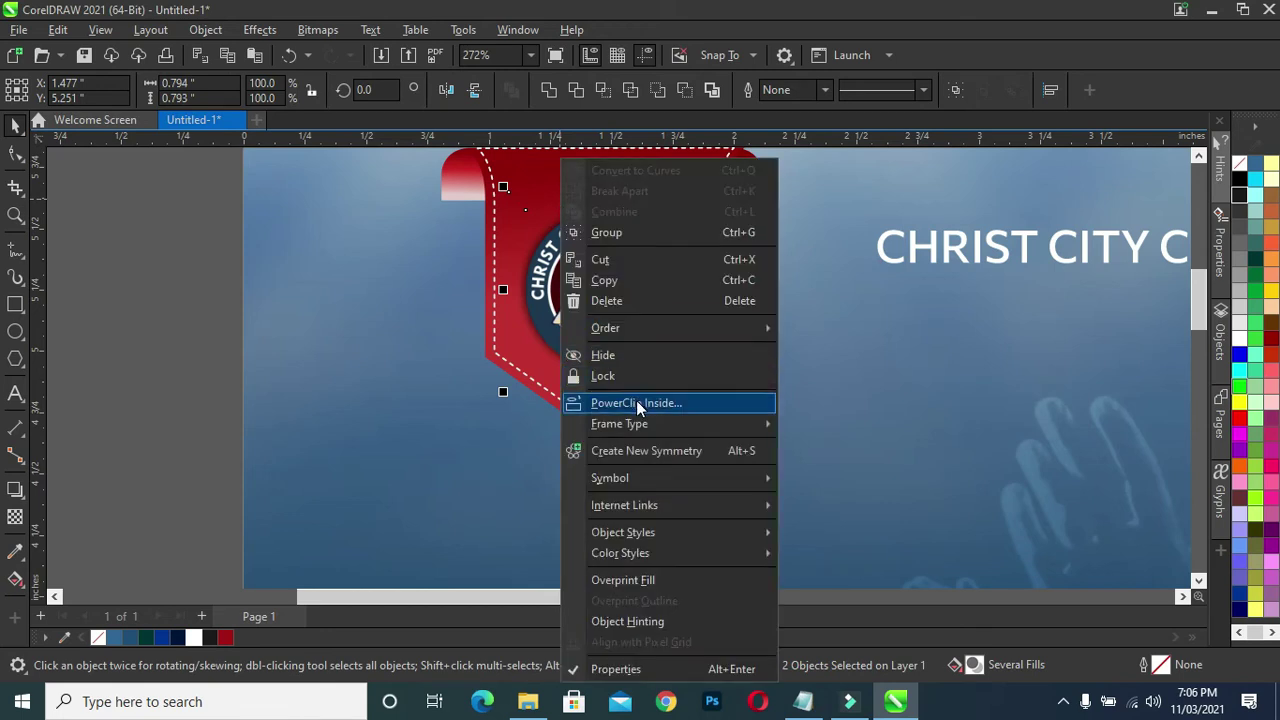
PowerClip the church logo inside the red pennant.
{"action": "left_click", "coordinate": [634, 403]}
{"action": "left_click", "coordinate": [527, 190]}
{"action": "left_click", "coordinate": [206, 300]}
PowerClip the pennant into the banner's background image, checking it via Edit PowerClip.
{"action": "scroll", "coordinate": [405, 176], "scroll_direction": "down", "scroll_amount": 2}
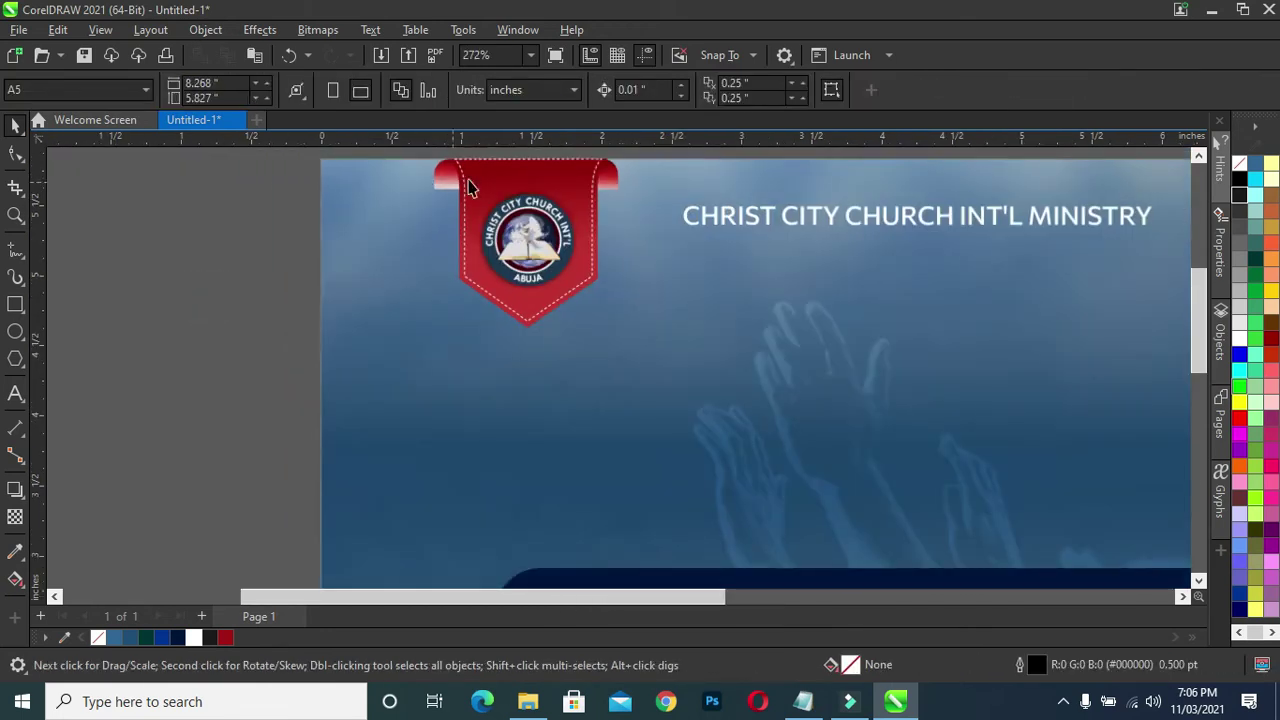
{"action": "left_click_drag", "start_coordinate": [242, 330], "coordinate": [651, 240]}
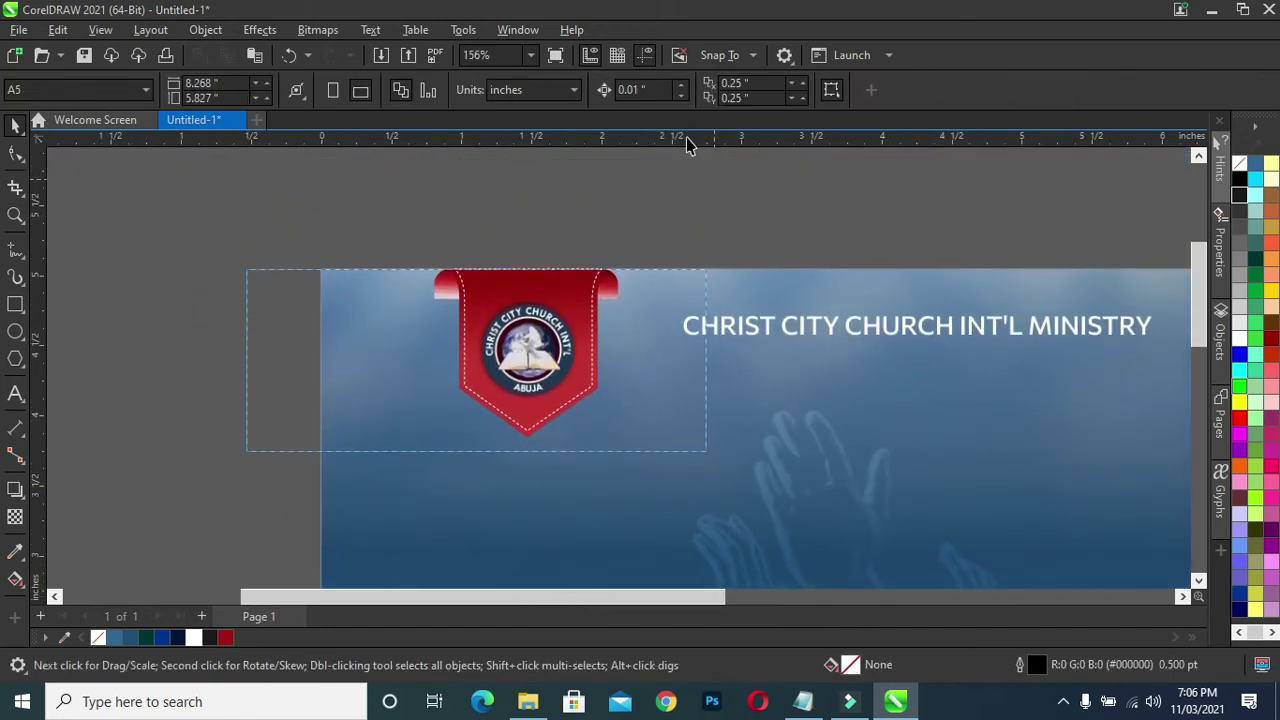
{"action": "right_click", "coordinate": [526, 370]}
{"action": "left_click", "coordinate": [600, 394]}
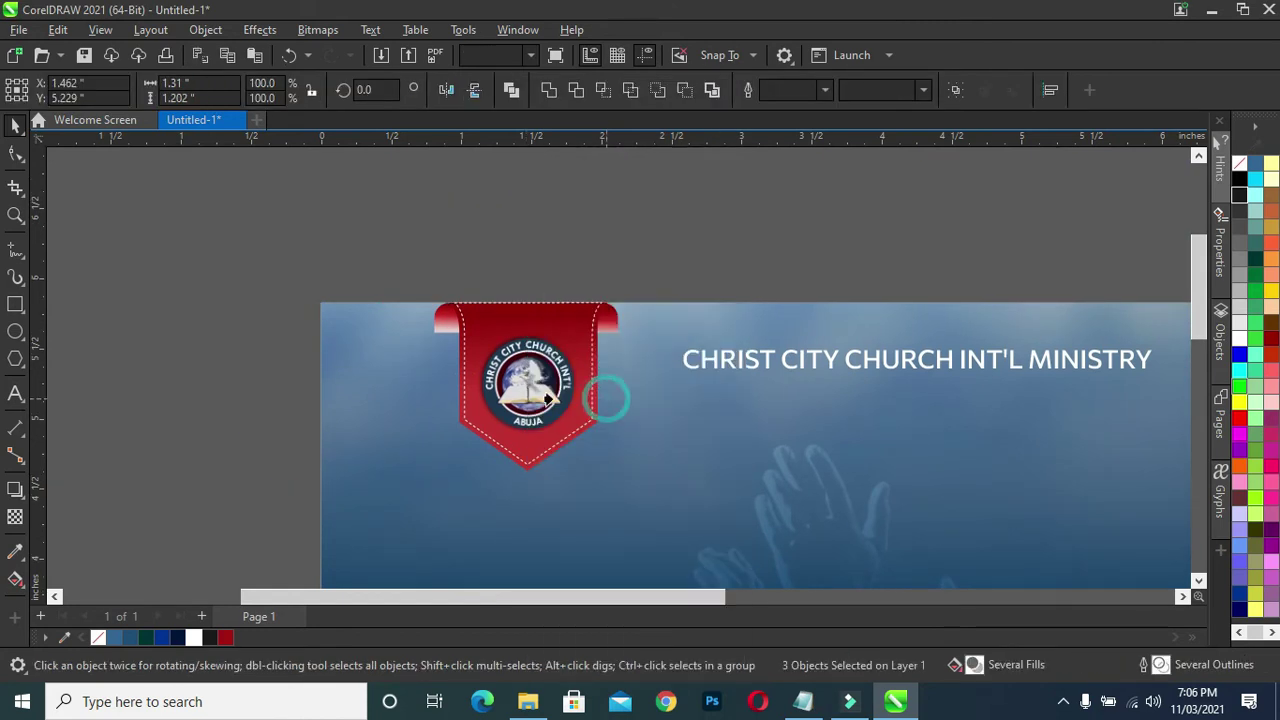
{"action": "left_click", "coordinate": [362, 362]}
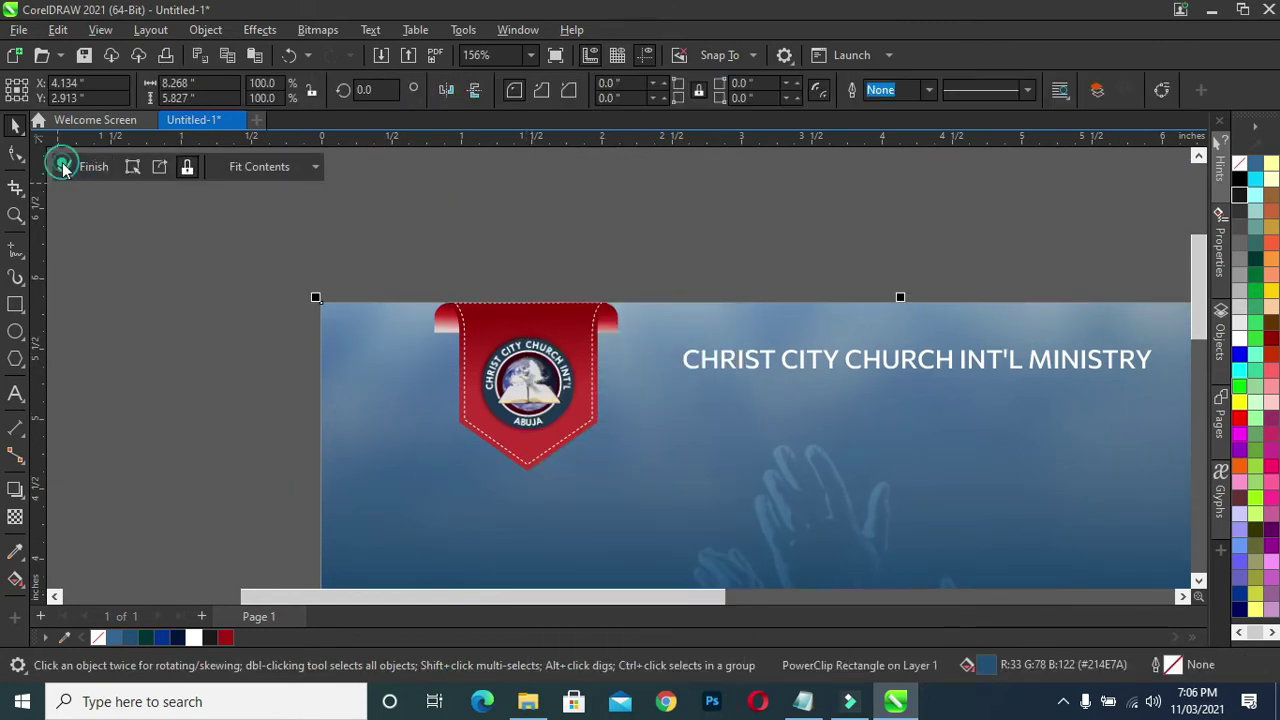
{"action": "left_click", "coordinate": [75, 166]}
{"action": "left_click_drag", "start_coordinate": [166, 243], "coordinate": [674, 523]}
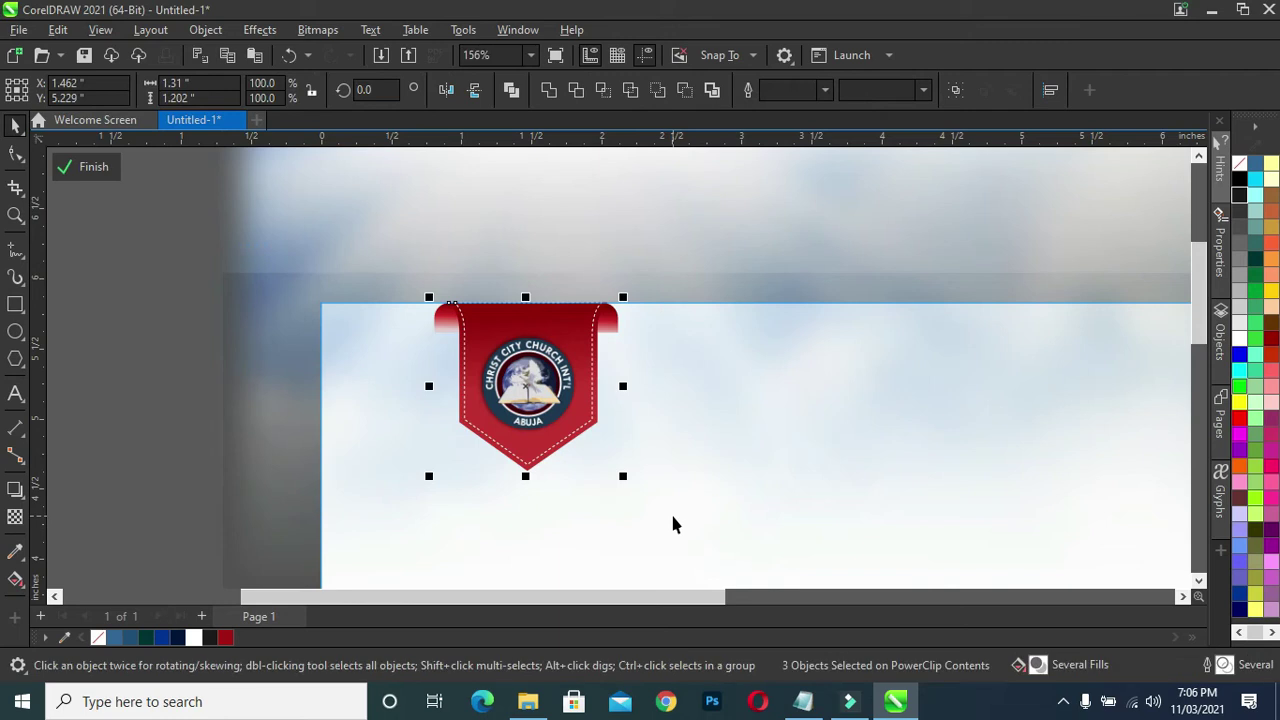
{"action": "left_click", "coordinate": [70, 166]}
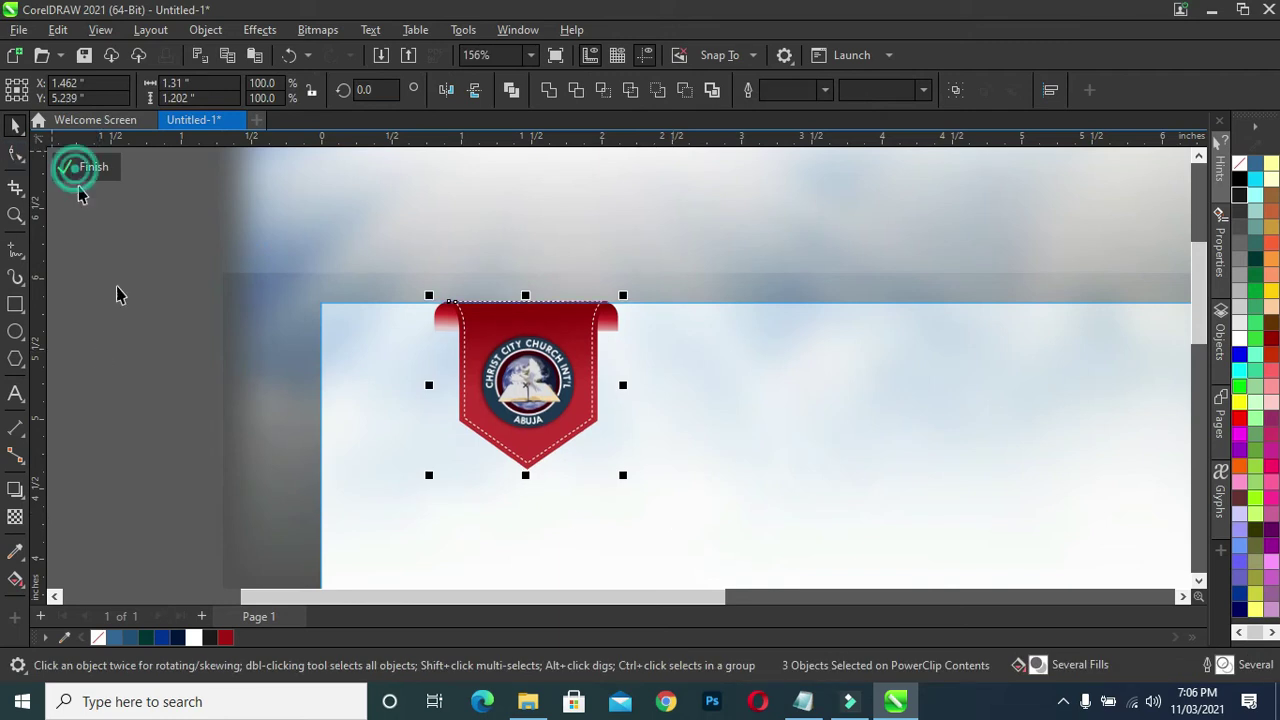
{"action": "key", "text": "F4"}
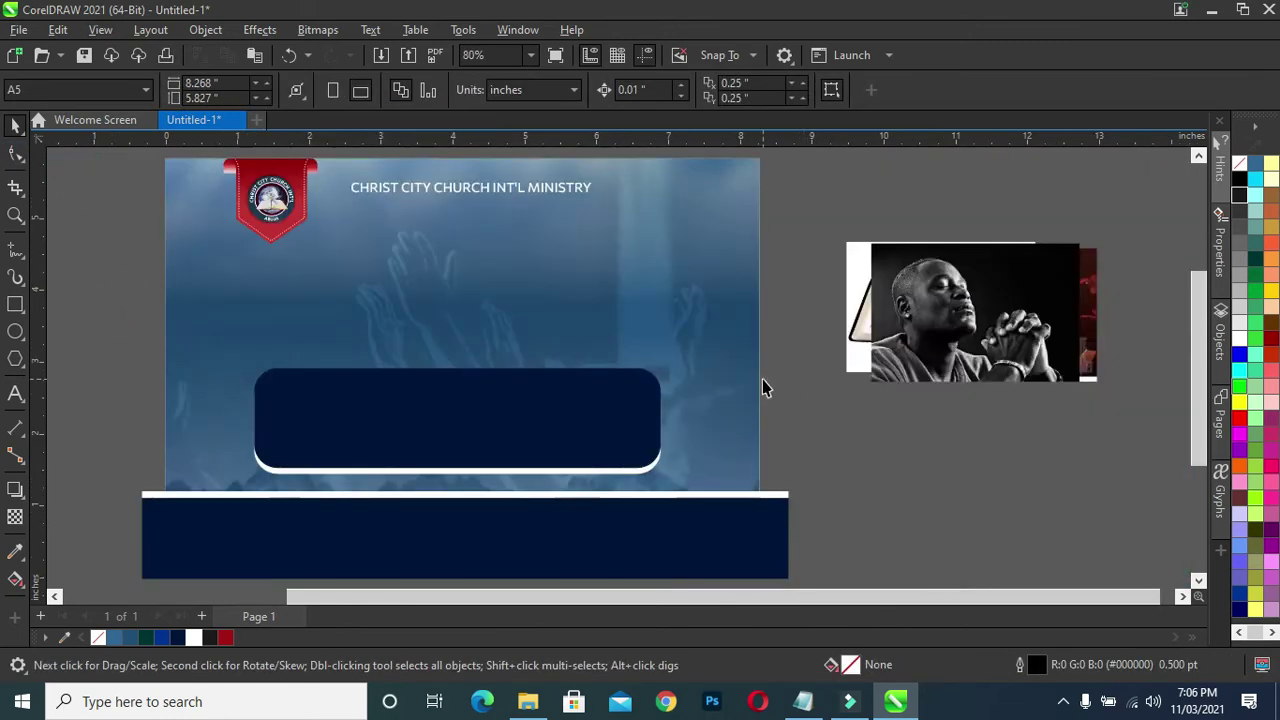
Fill the clipped banner background with dark red #A41313 instead of blue.
{"action": "left_click", "coordinate": [753, 384]}
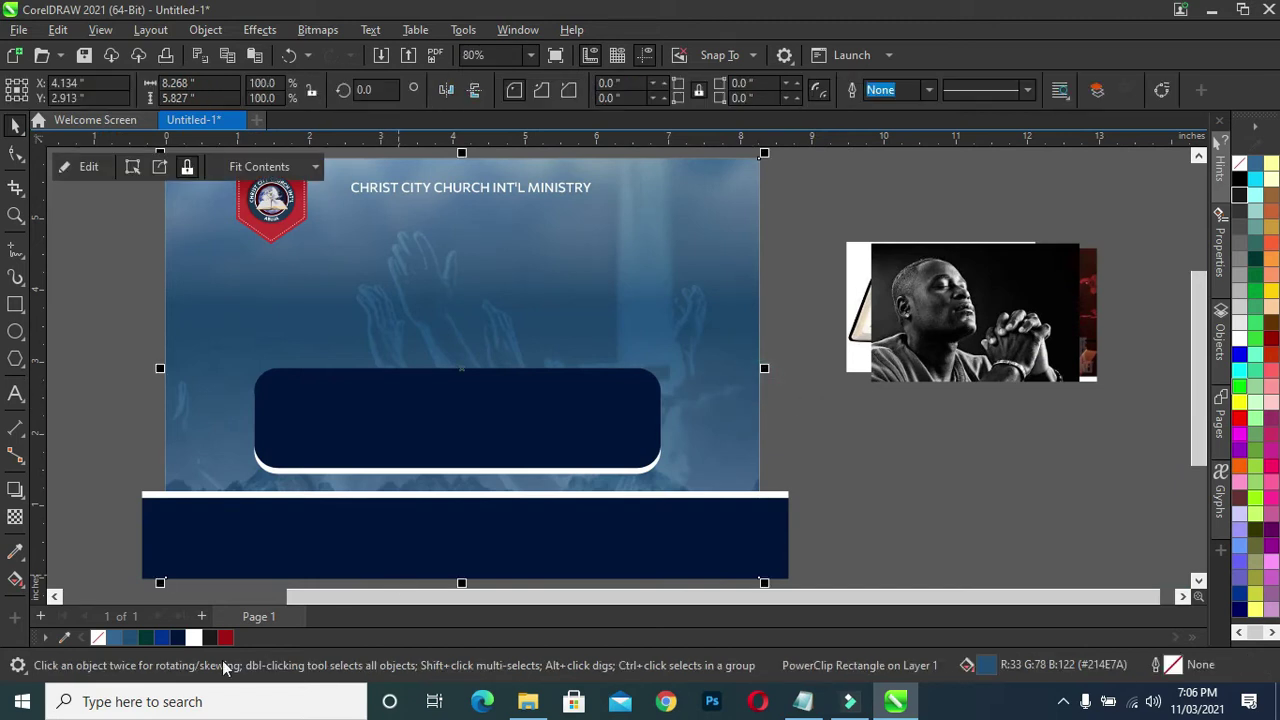
{"action": "left_click", "coordinate": [225, 637]}
{"action": "scroll", "coordinate": [1203, 450], "scroll_direction": "up", "scroll_amount": 1}
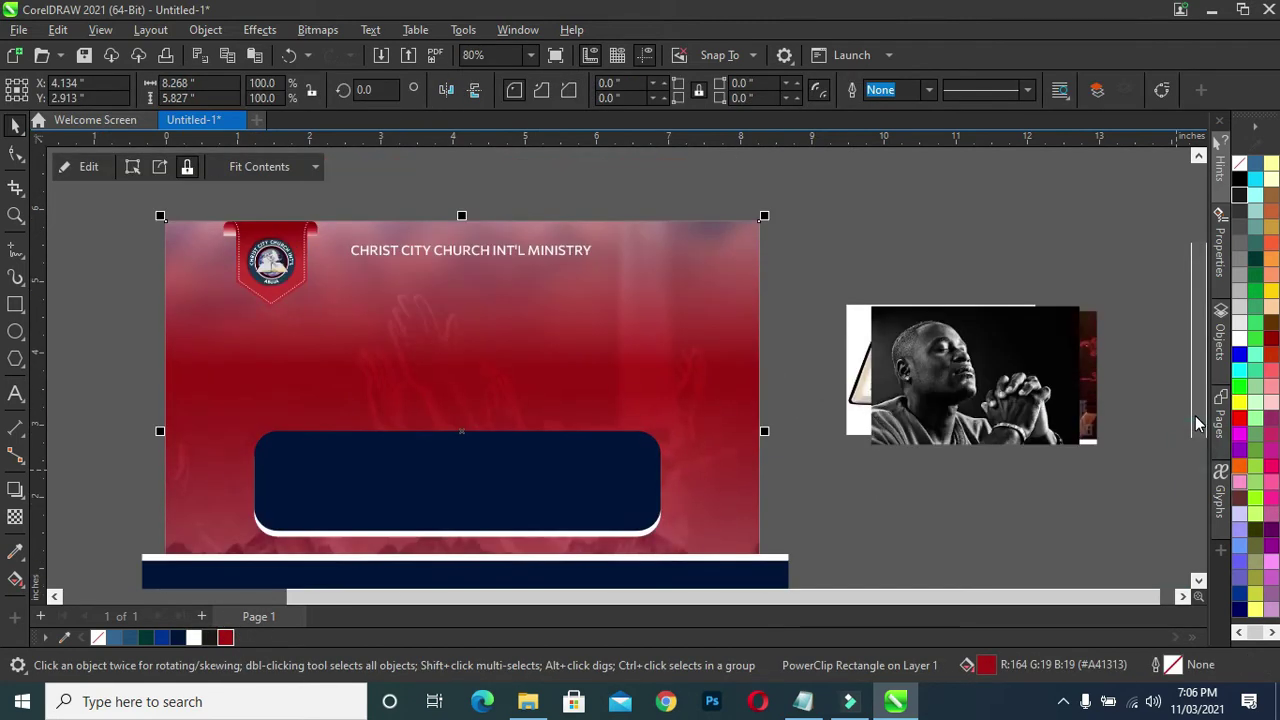
{"action": "scroll", "coordinate": [1203, 450], "scroll_direction": "down", "scroll_amount": 2}
{"action": "left_click_drag", "start_coordinate": [1200, 445], "coordinate": [1200, 455]}
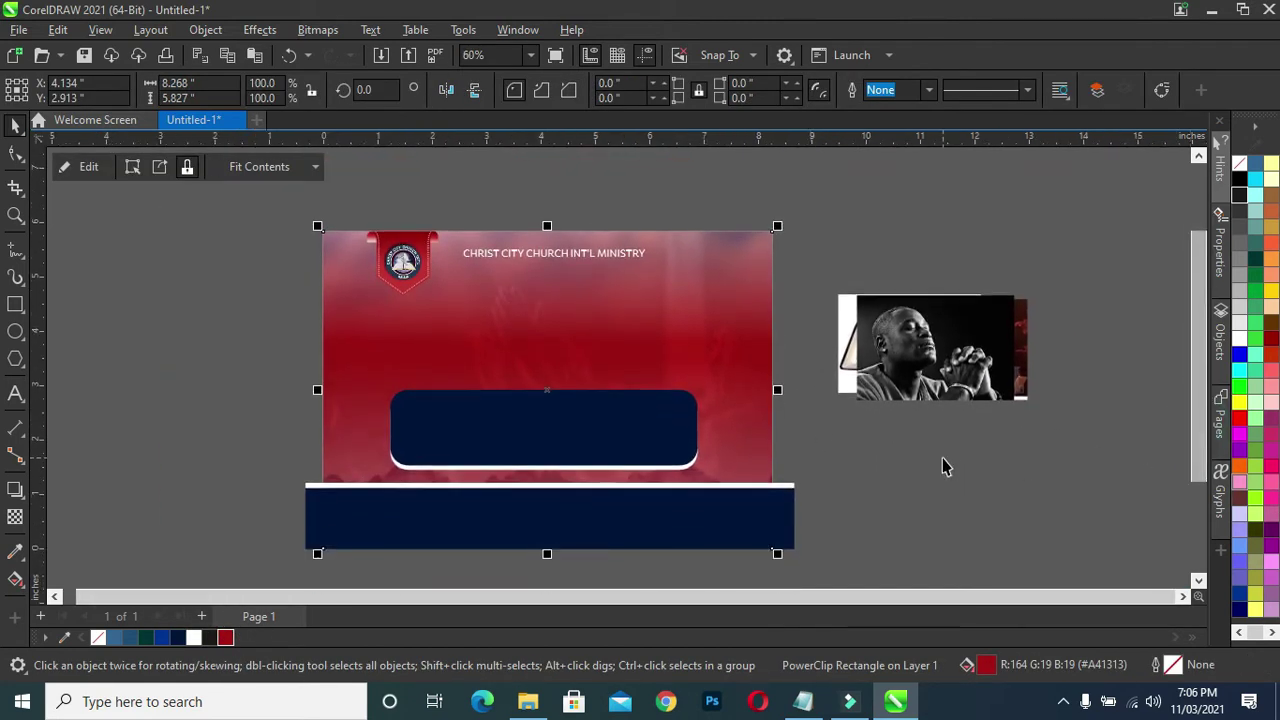
{"action": "scroll", "coordinate": [403, 420], "scroll_direction": "up", "scroll_amount": 1}
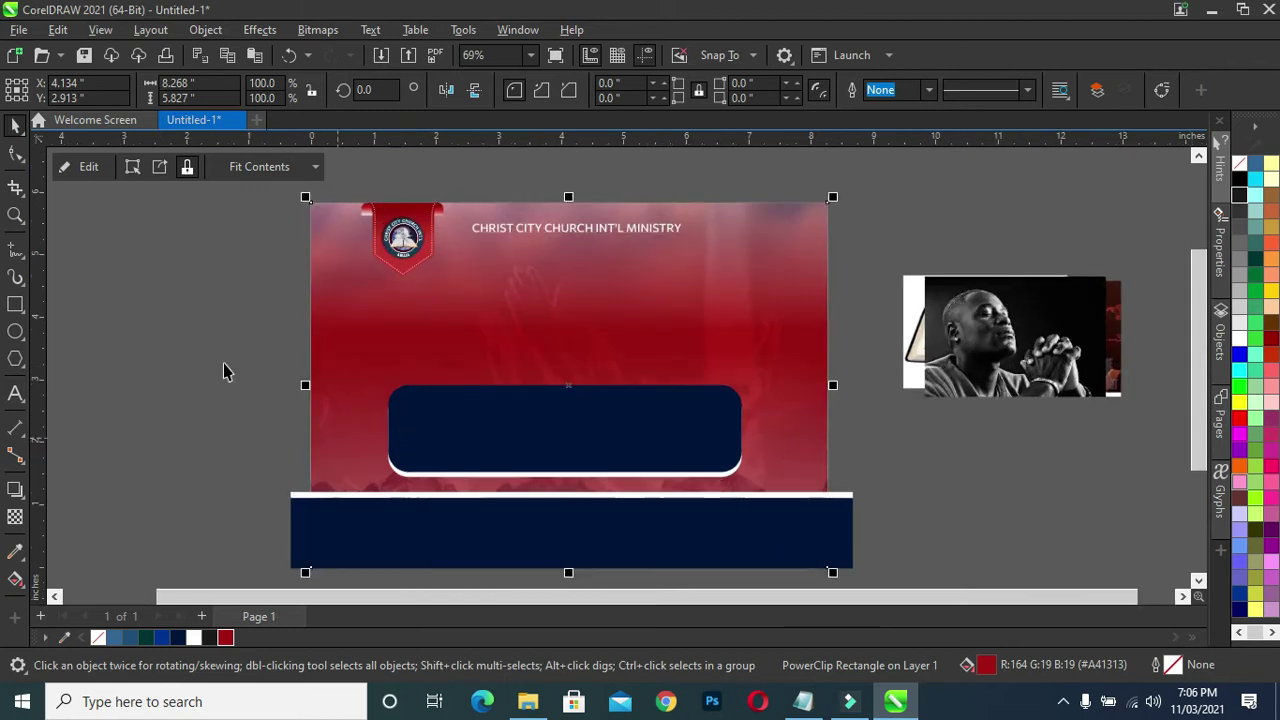
{"action": "left_click", "coordinate": [17, 308]}
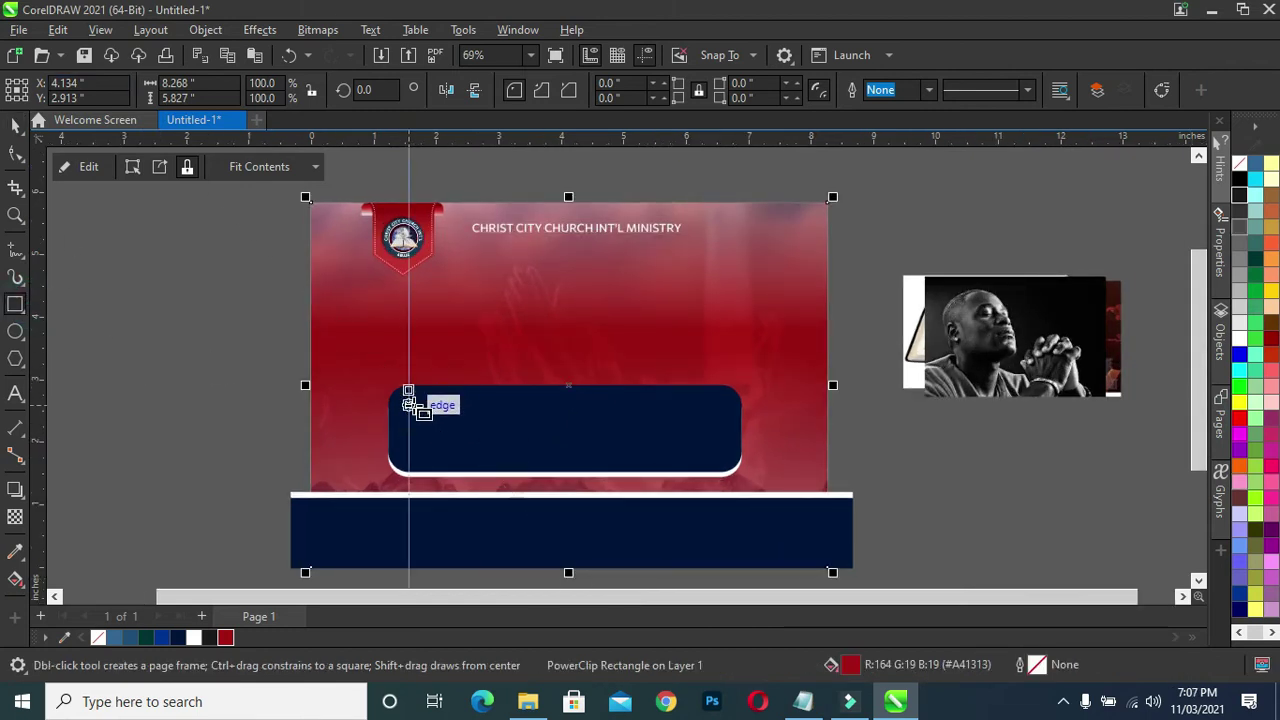
Draw a small rectangle over the navy panel's left end, narrowing, stretching upward and nudging it right.
{"action": "left_click_drag", "start_coordinate": [408, 401], "coordinate": [512, 463]}
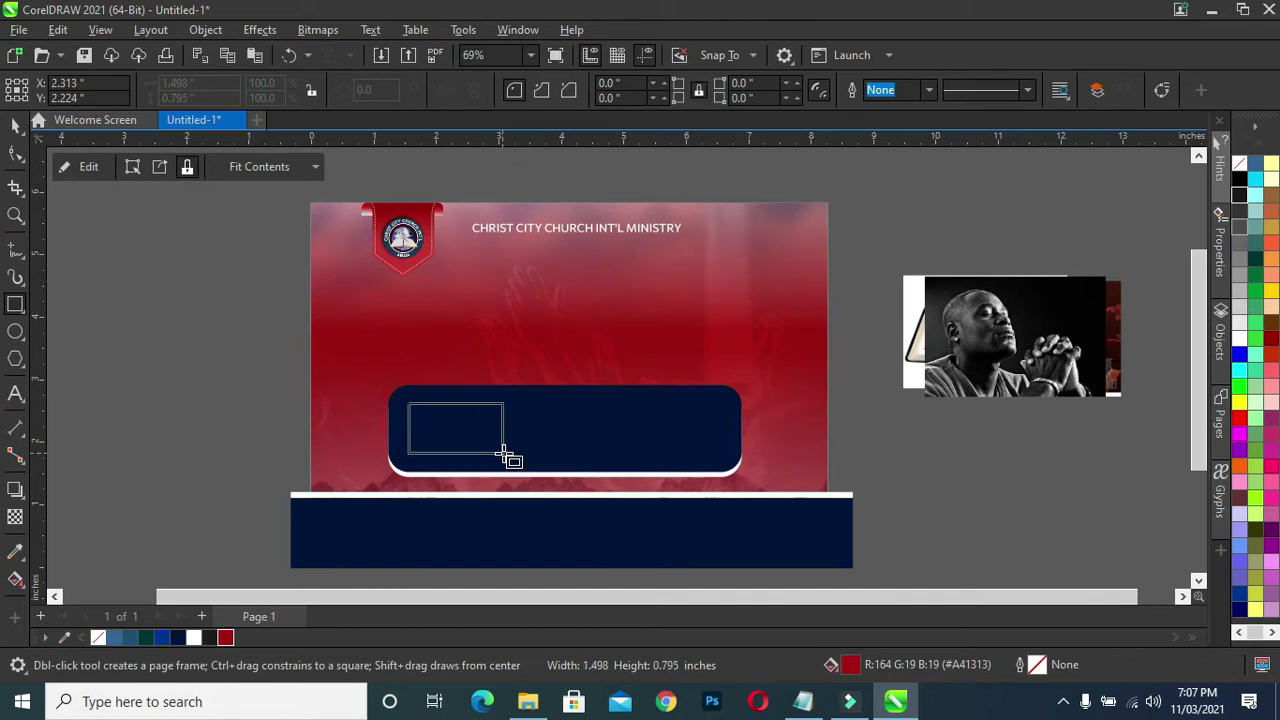
{"action": "left_click", "coordinate": [15, 124]}
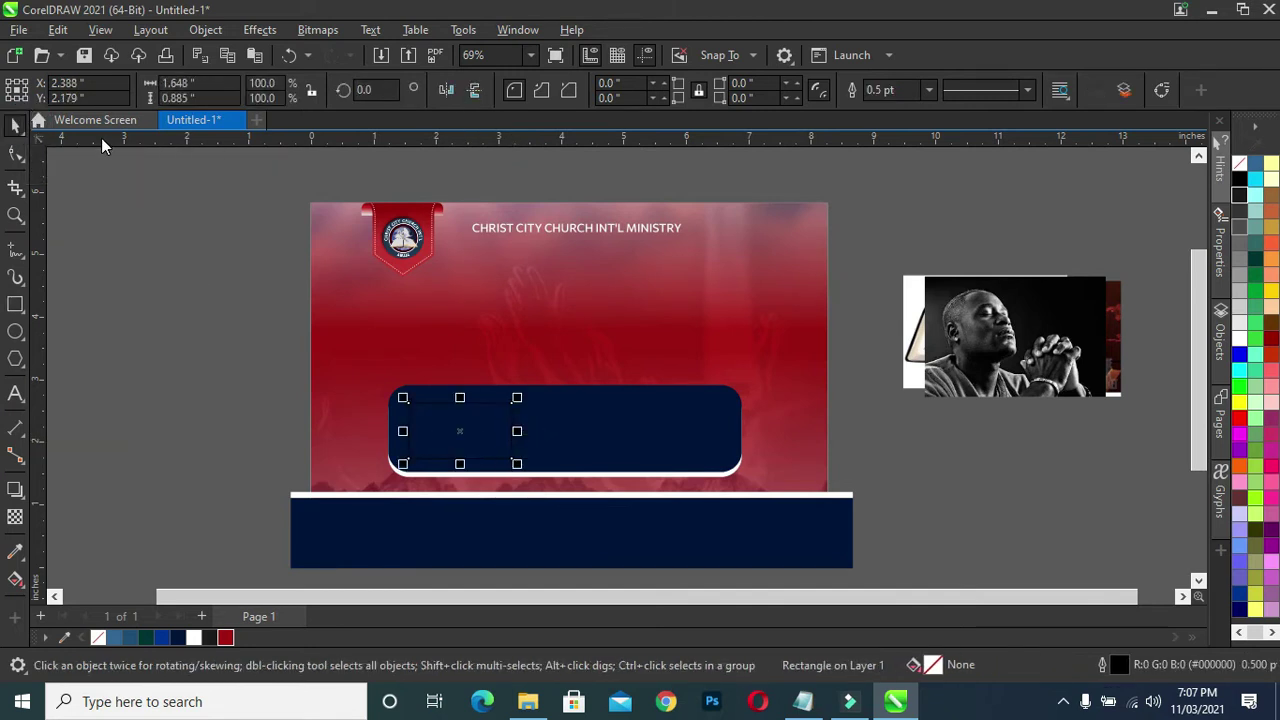
{"action": "left_click_drag", "start_coordinate": [518, 433], "coordinate": [505, 438]}
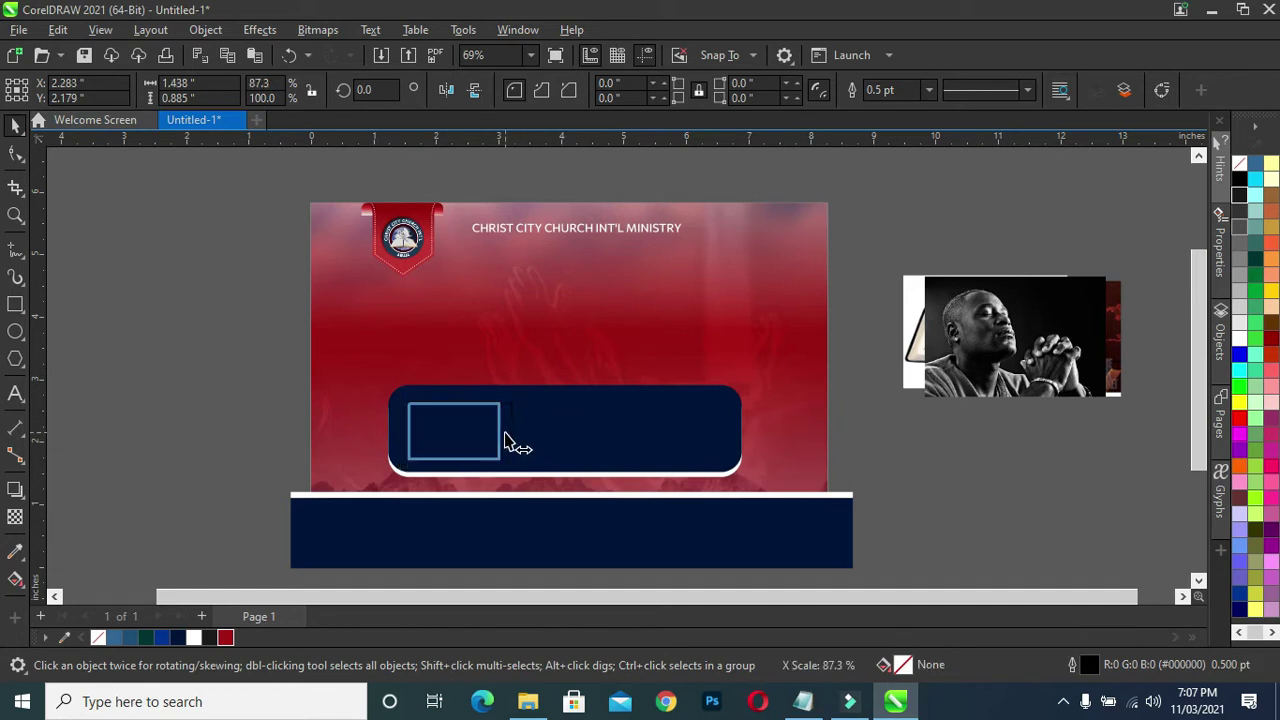
{"action": "left_click_drag", "start_coordinate": [455, 404], "coordinate": [462, 358]}
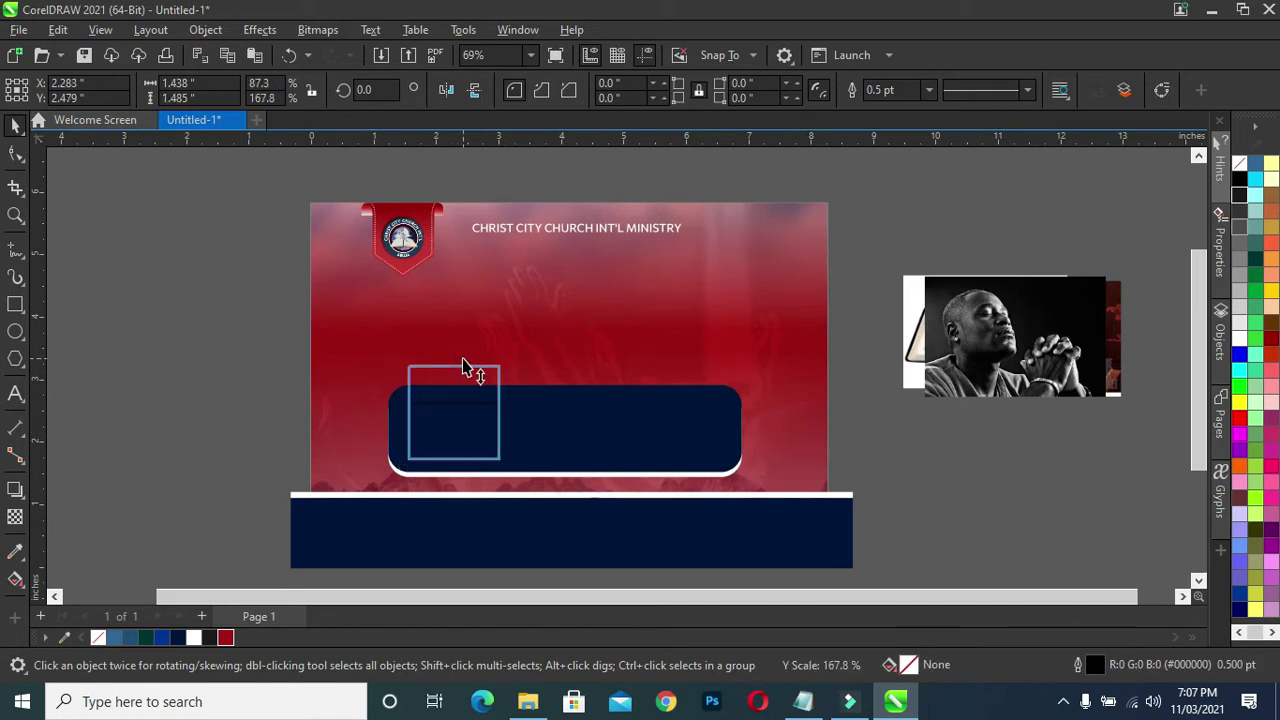
{"action": "mouse_move", "coordinate": [467, 416]}
{"action": "left_mouse_down"}
{"action": "mouse_move", "coordinate": [494, 414]}
{"action": "mouse_move", "coordinate": [466, 429]}
{"action": "left_mouse_up"}
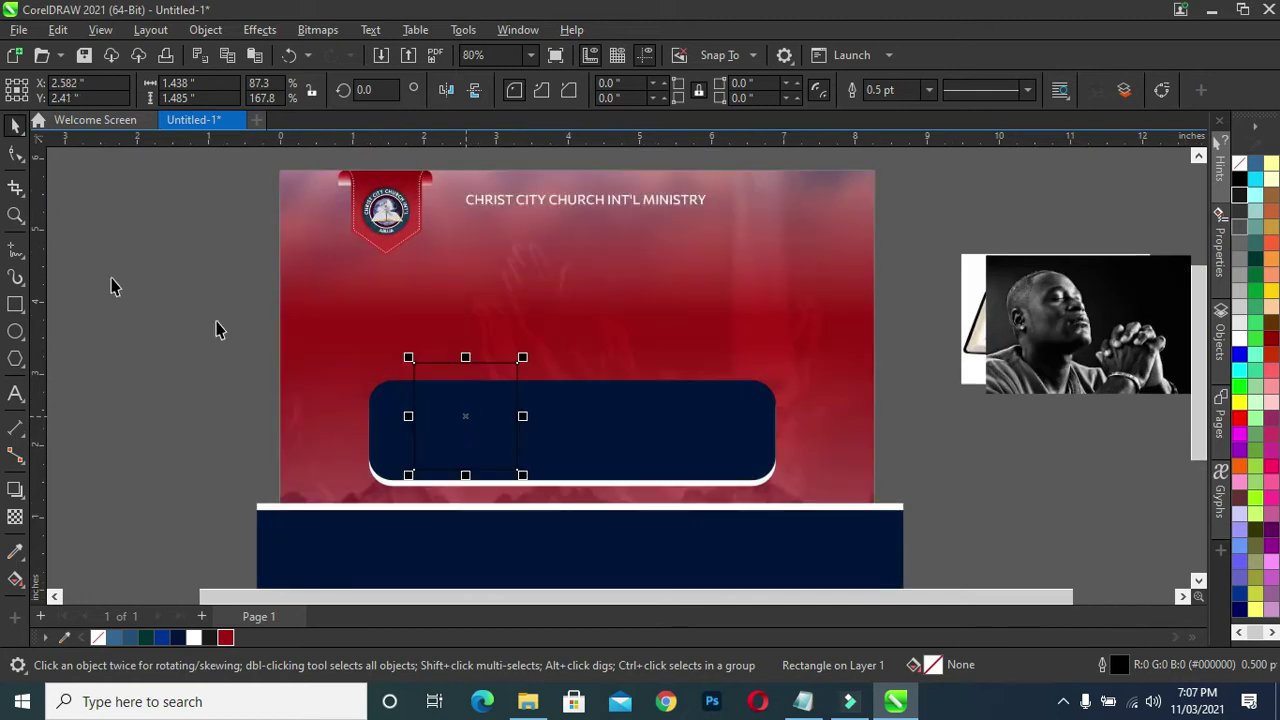
Round the rectangle's corners, then raise it slightly and make it a little taller.
{"action": "left_click", "coordinate": [15, 153]}
{"action": "left_click_drag", "start_coordinate": [415, 365], "coordinate": [432, 376]}
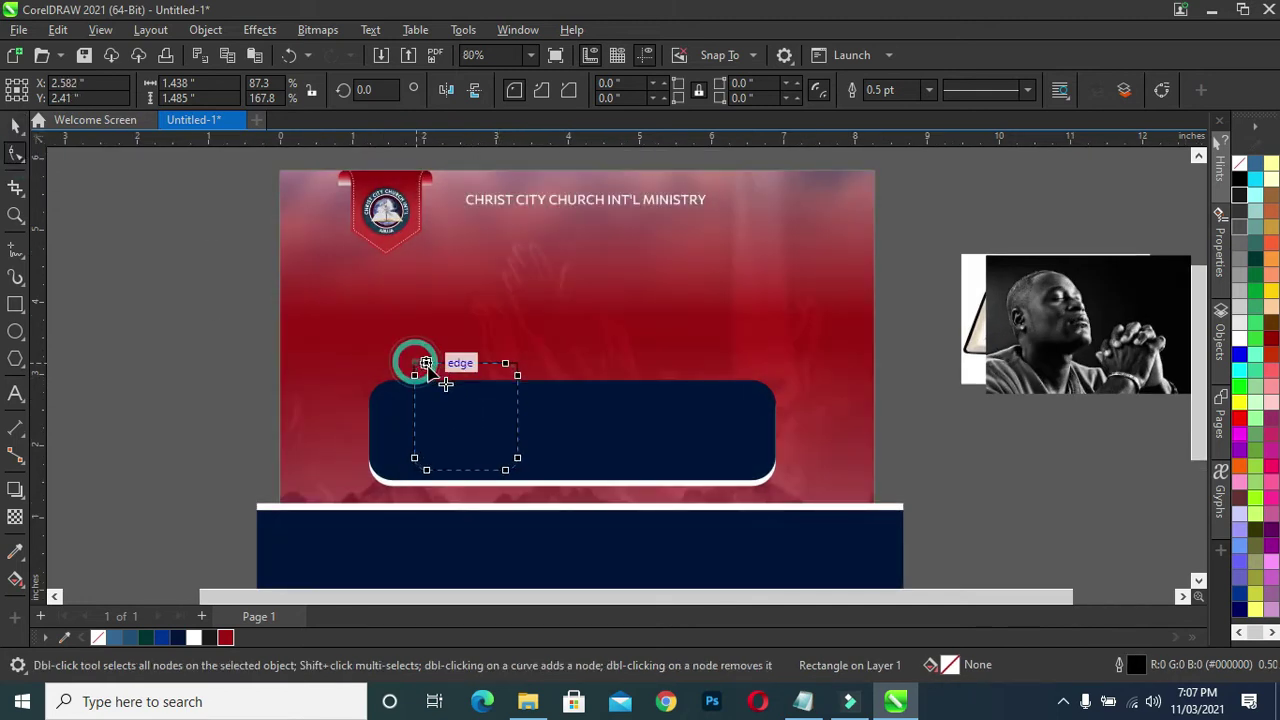
{"action": "left_click", "coordinate": [14, 128]}
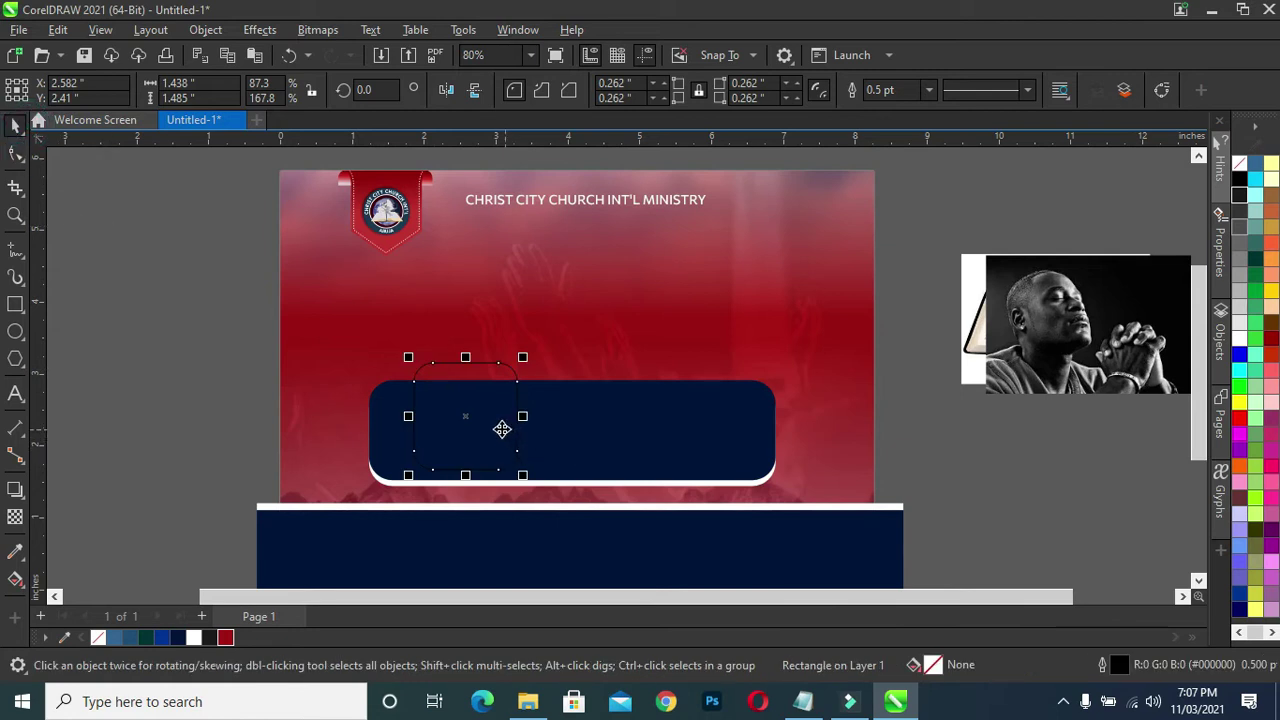
{"action": "left_click_drag", "start_coordinate": [468, 416], "coordinate": [466, 405]}
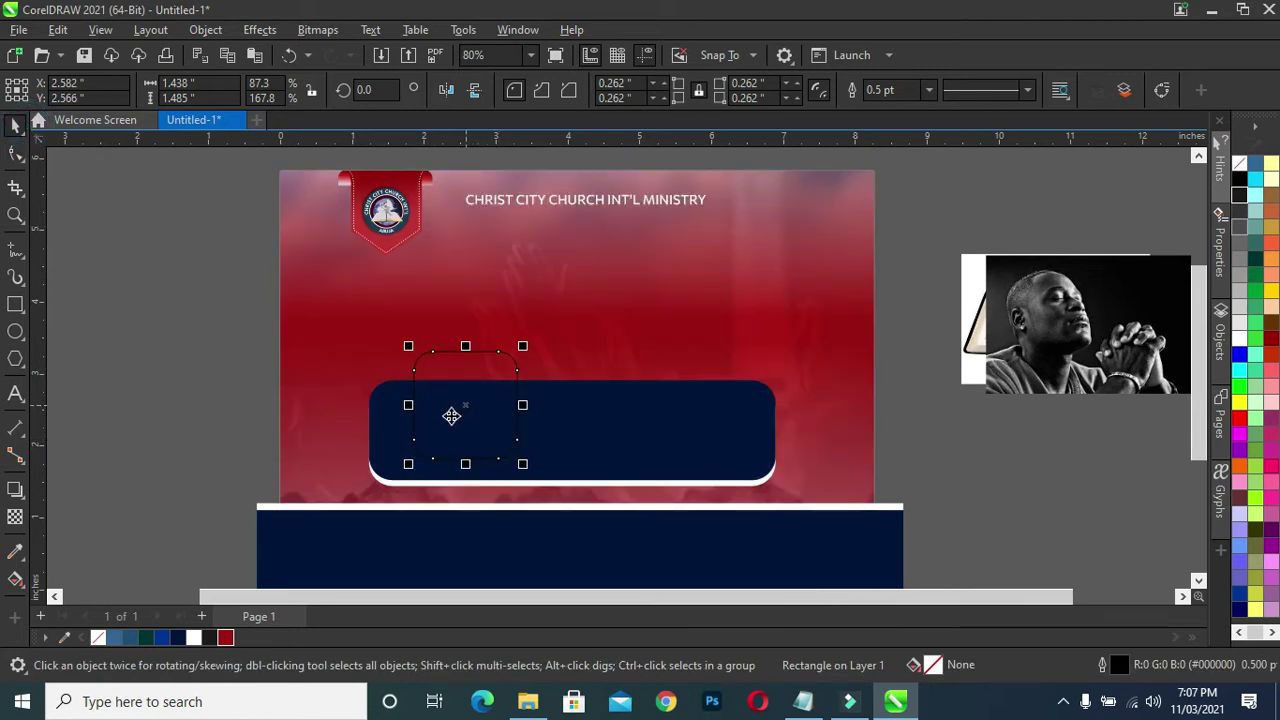
{"action": "scroll", "coordinate": [455, 410], "scroll_direction": "up", "scroll_amount": 2}
{"action": "scroll", "coordinate": [458, 415], "scroll_direction": "up", "scroll_amount": 1}
{"action": "left_click_drag", "start_coordinate": [474, 491], "coordinate": [485, 512]}
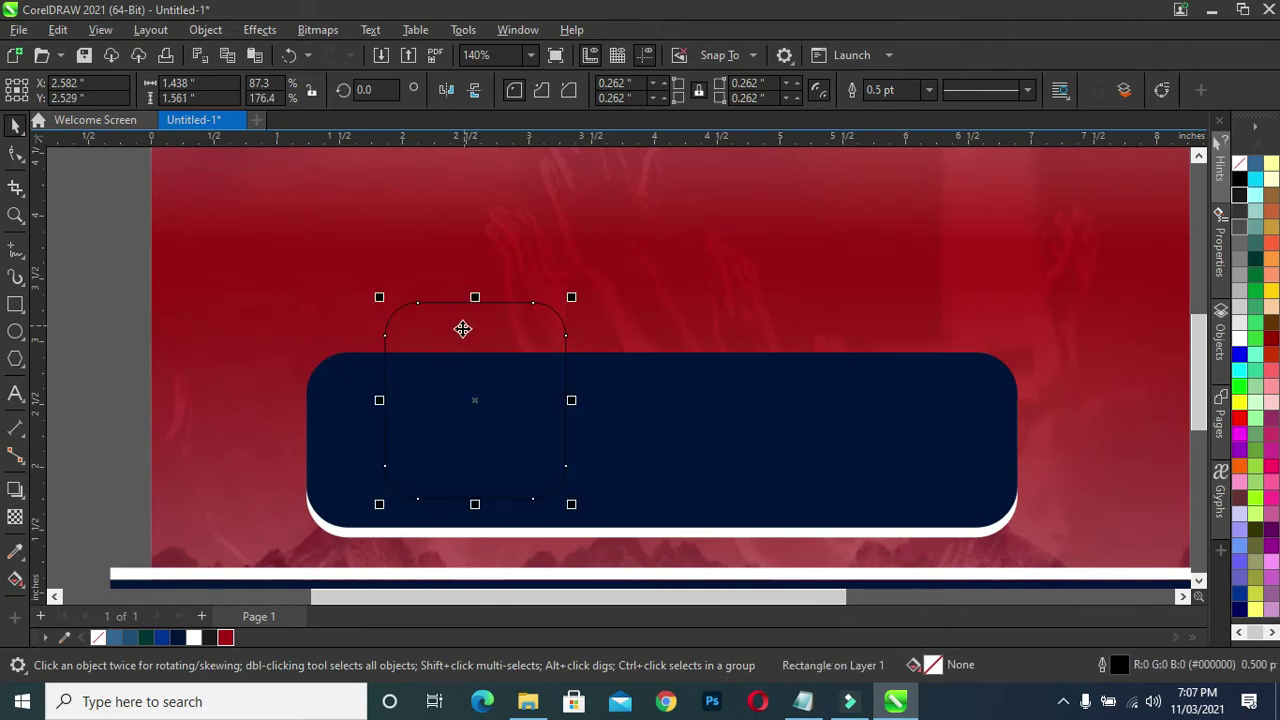
{"action": "scroll", "coordinate": [461, 340], "scroll_direction": "down", "scroll_amount": 1}
{"action": "scroll", "coordinate": [537, 346], "scroll_direction": "down", "scroll_amount": 1}
{"action": "scroll", "coordinate": [534, 340], "scroll_direction": "down", "scroll_amount": 1}
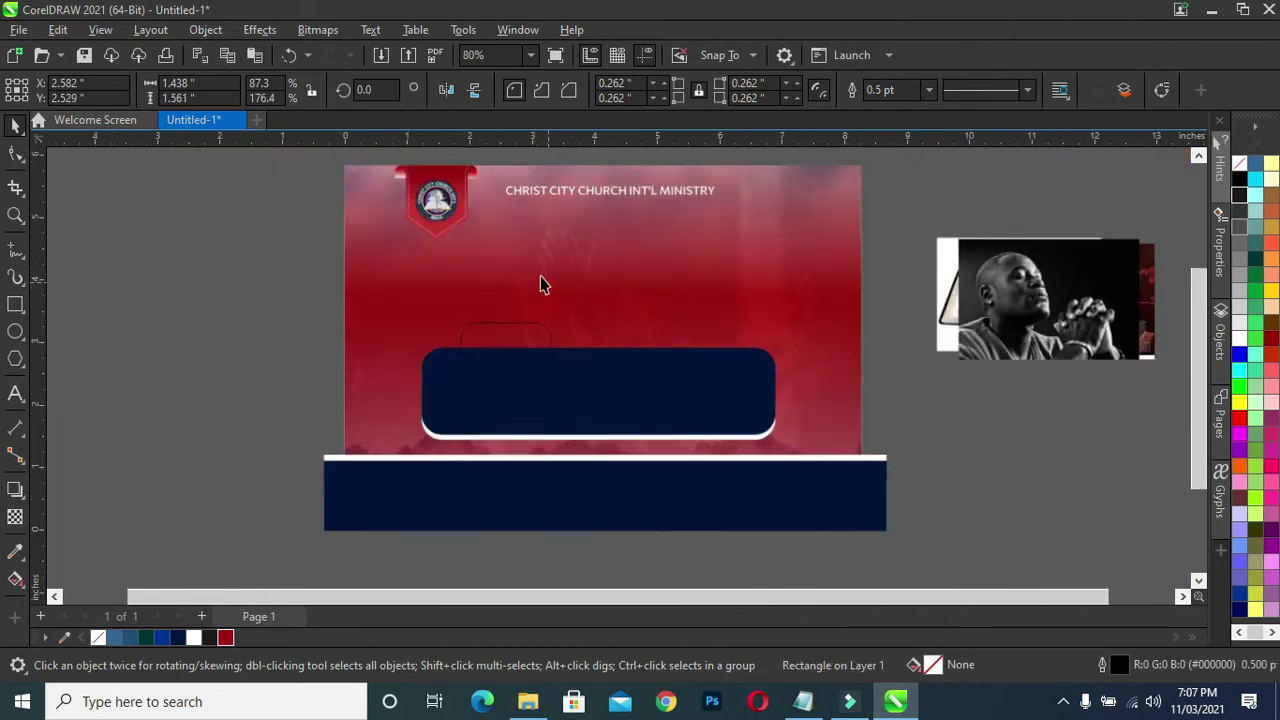
Fill the rounded box white with no outline, then shorten it from the top to 1.438 x 1.561 in.
{"action": "left_click", "coordinate": [193, 638]}
{"action": "right_click", "coordinate": [100, 638]}
{"action": "left_click", "coordinate": [342, 416]}
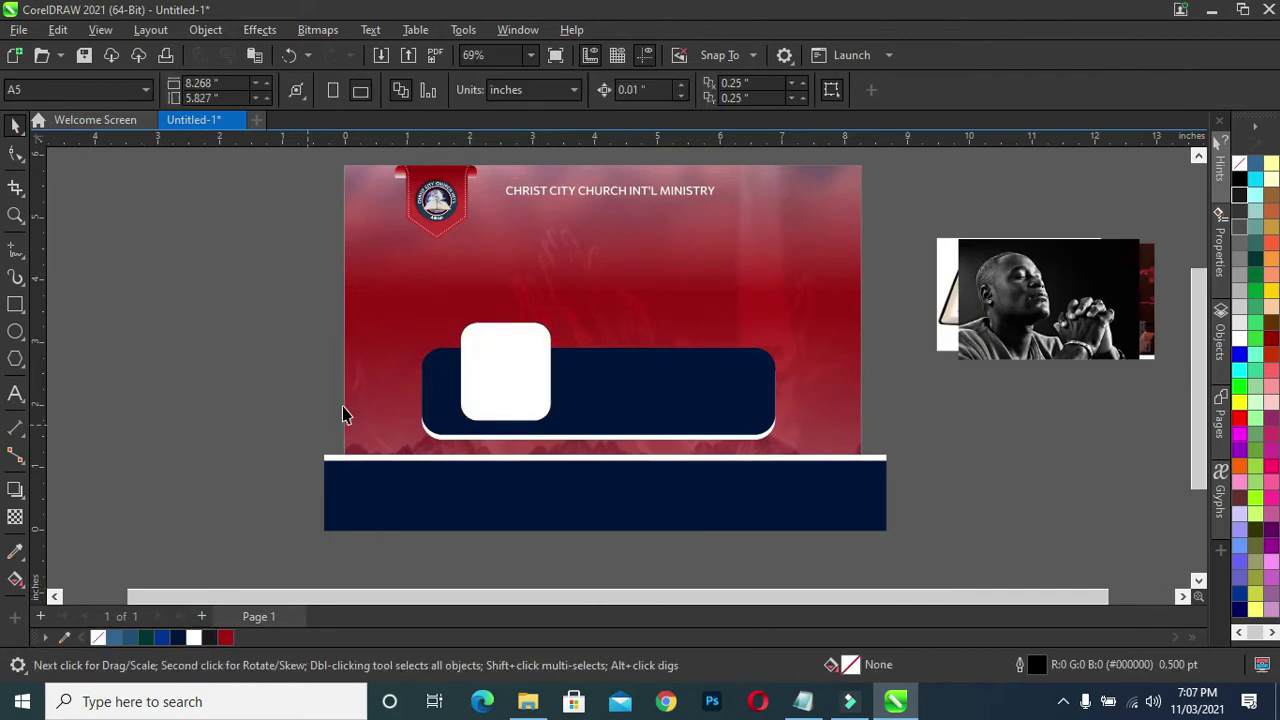
{"action": "left_click", "coordinate": [496, 370]}
{"action": "scroll", "coordinate": [507, 369], "scroll_direction": "up", "scroll_amount": 1}
{"action": "scroll", "coordinate": [505, 335], "scroll_direction": "up", "scroll_amount": 1}
{"action": "left_click_drag", "start_coordinate": [502, 292], "coordinate": [502, 330]}
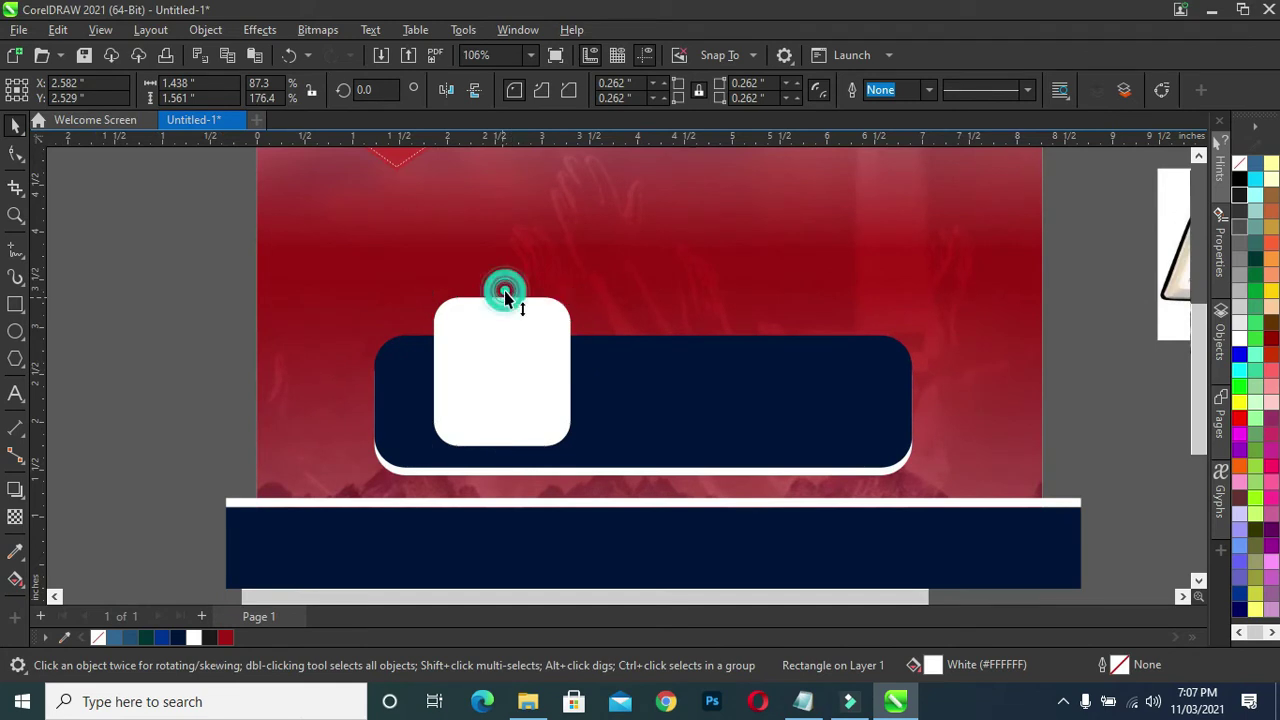
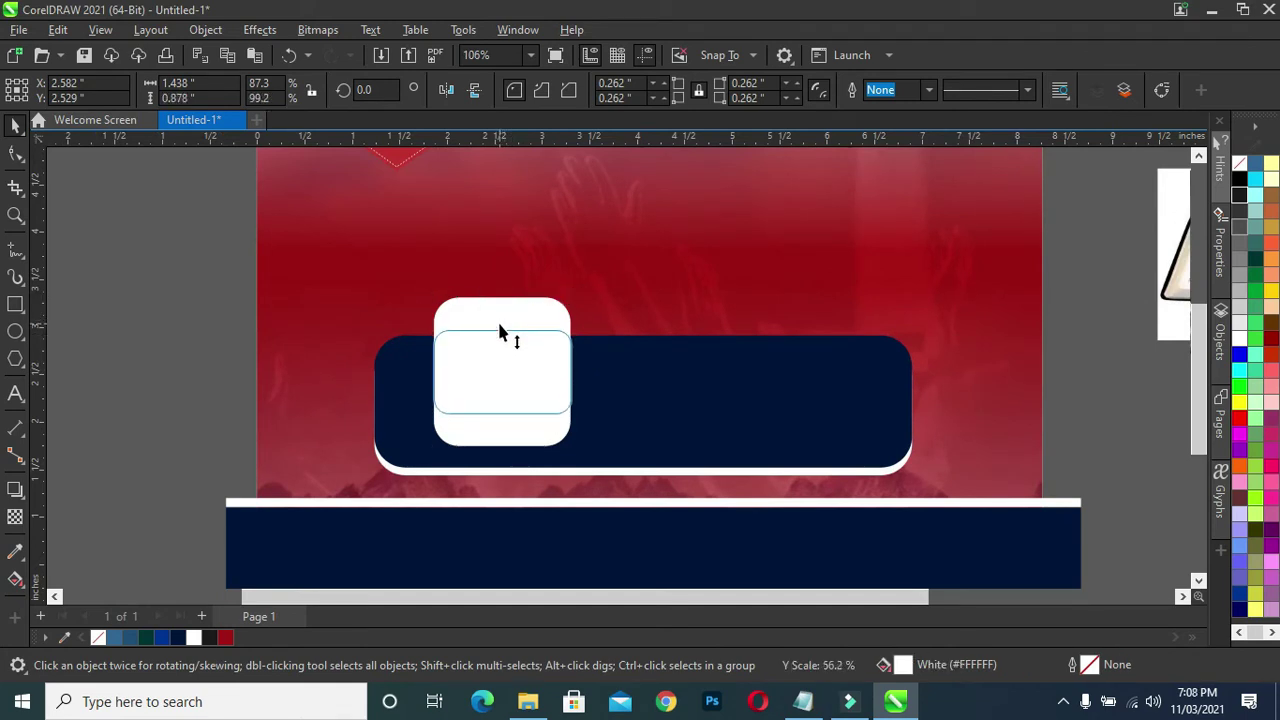
Fill the card's inner rounded rectangle black.
{"action": "left_click_drag", "start_coordinate": [502, 332], "coordinate": [502, 332]}
{"action": "left_click", "coordinate": [209, 637]}
{"action": "key", "text": "Escape"}
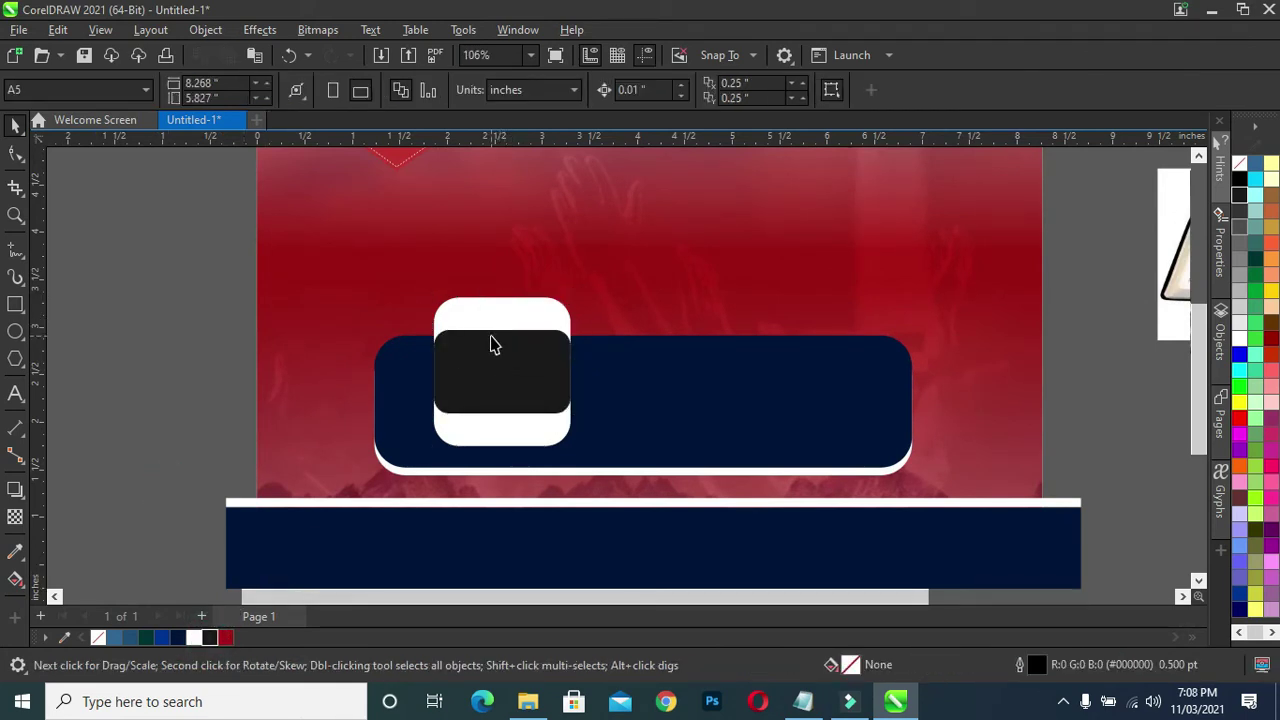
Copy the white card with its black panel twice to the right and centre the three cards.
{"action": "left_click_drag", "start_coordinate": [213, 267], "coordinate": [597, 480]}
{"action": "left_click_drag", "start_coordinate": [506, 371], "coordinate": [653, 381]}
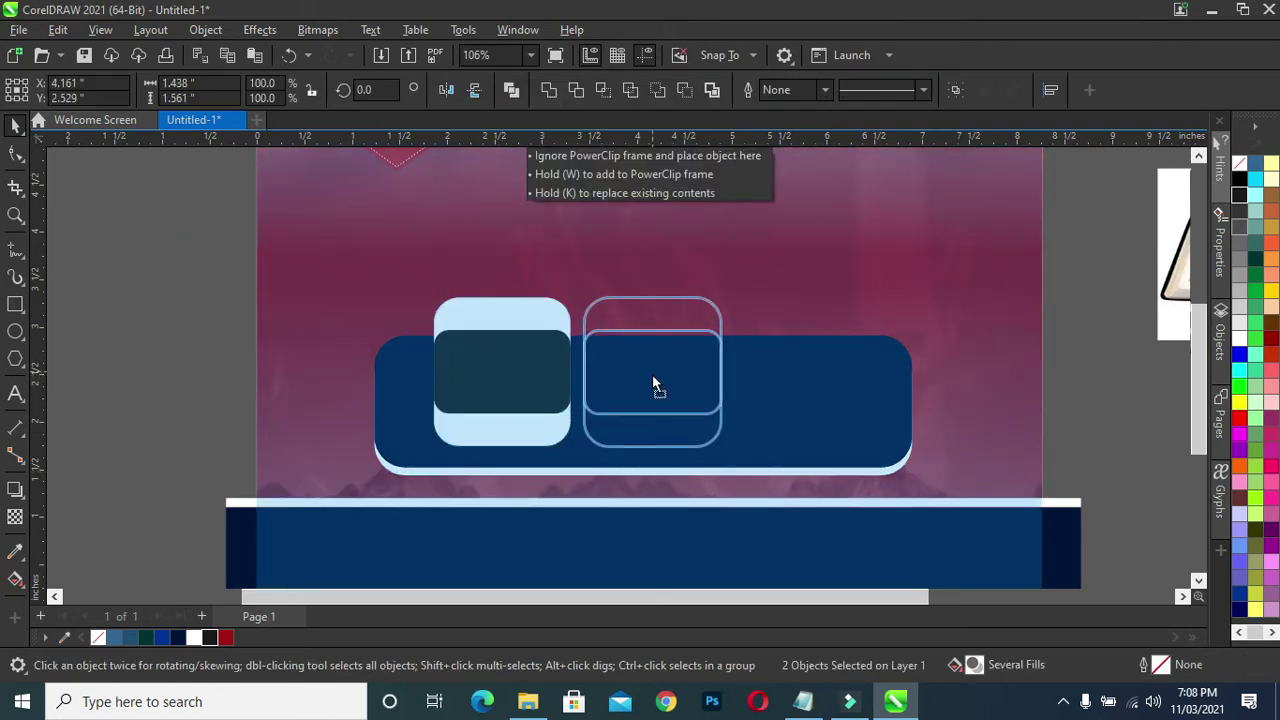
{"action": "right_click", "coordinate": [655, 375]}
{"action": "left_click_drag", "start_coordinate": [653, 378], "coordinate": [803, 380]}
{"action": "left_click", "coordinate": [190, 259]}
{"action": "left_click_drag", "start_coordinate": [191, 263], "coordinate": [894, 460]}
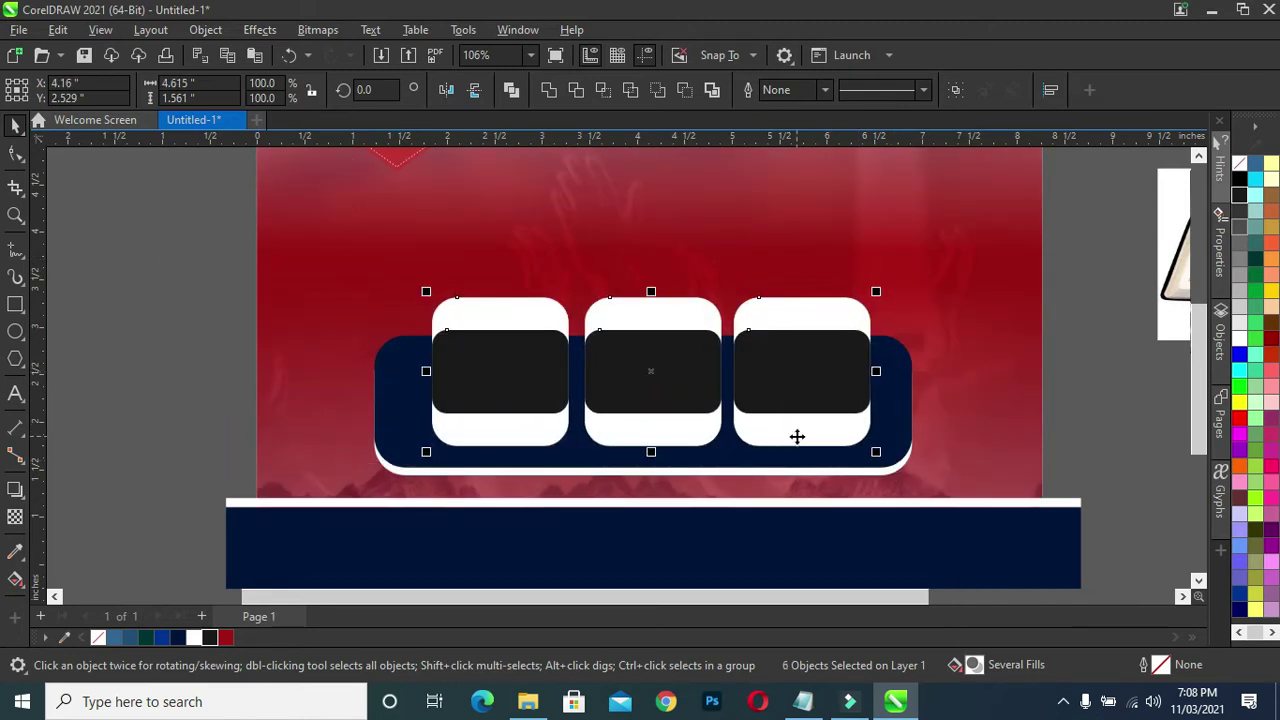
{"action": "key", "text": "Left"}
{"action": "key", "text": "Left"}
{"action": "key", "text": "Left"}
{"action": "key", "text": "Left"}
{"action": "key", "text": "Left"}
{"action": "key", "text": "Right"}
{"action": "key", "text": "Right"}
{"action": "key", "text": "Right"}
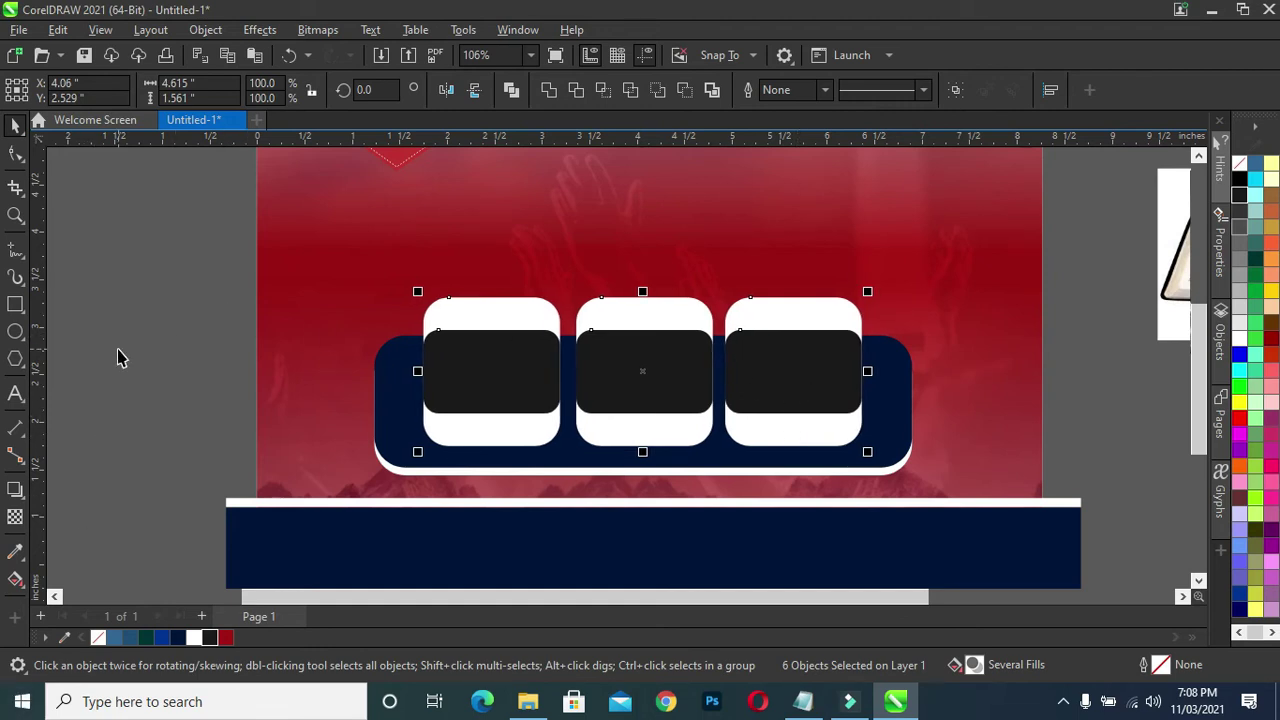
Widen the navy band evenly on both sides behind the cards.
{"action": "left_click", "coordinate": [402, 473]}
{"action": "left_click", "coordinate": [681, 441], "text": "shift"}
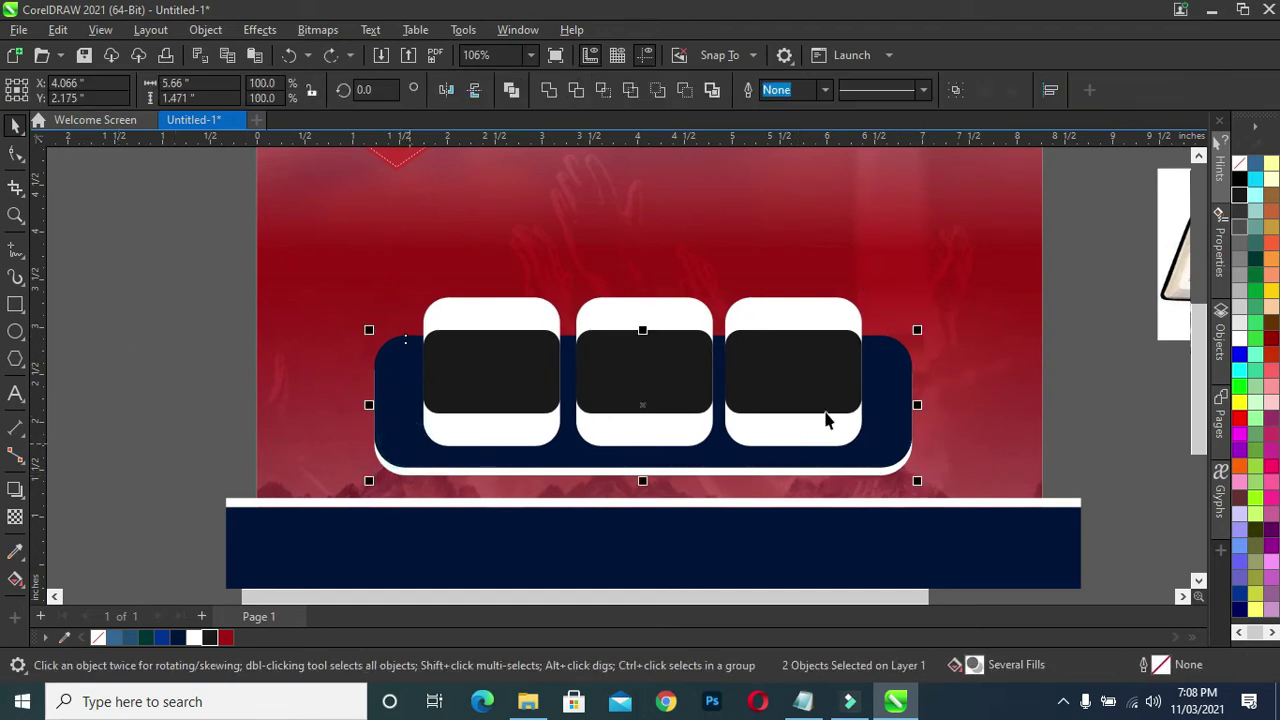
{"action": "left_click_drag", "start_coordinate": [911, 407], "coordinate": [945, 425]}
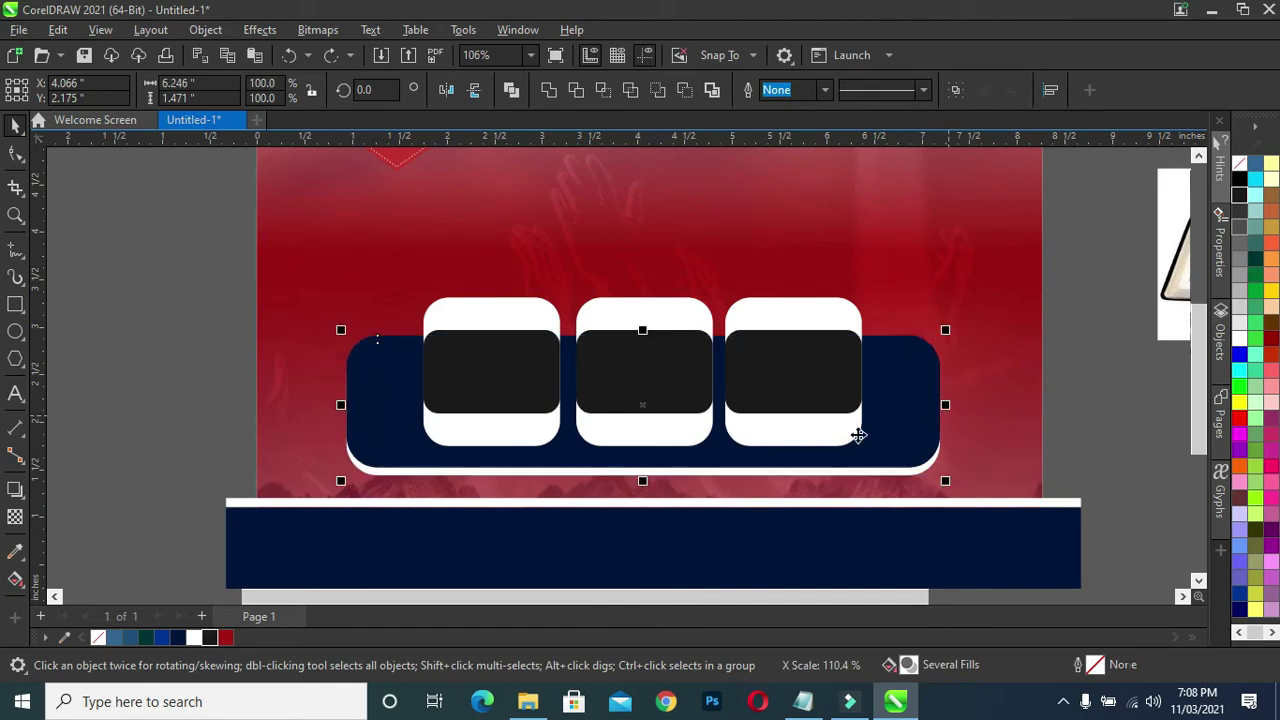
{"action": "left_click", "coordinate": [165, 414]}
{"action": "scroll", "coordinate": [647, 249], "scroll_direction": "down", "scroll_amount": 3}
Shrink the praying-man photo and PowerClip it inside the third card.
{"action": "left_click_drag", "start_coordinate": [930, 255], "coordinate": [928, 355]}
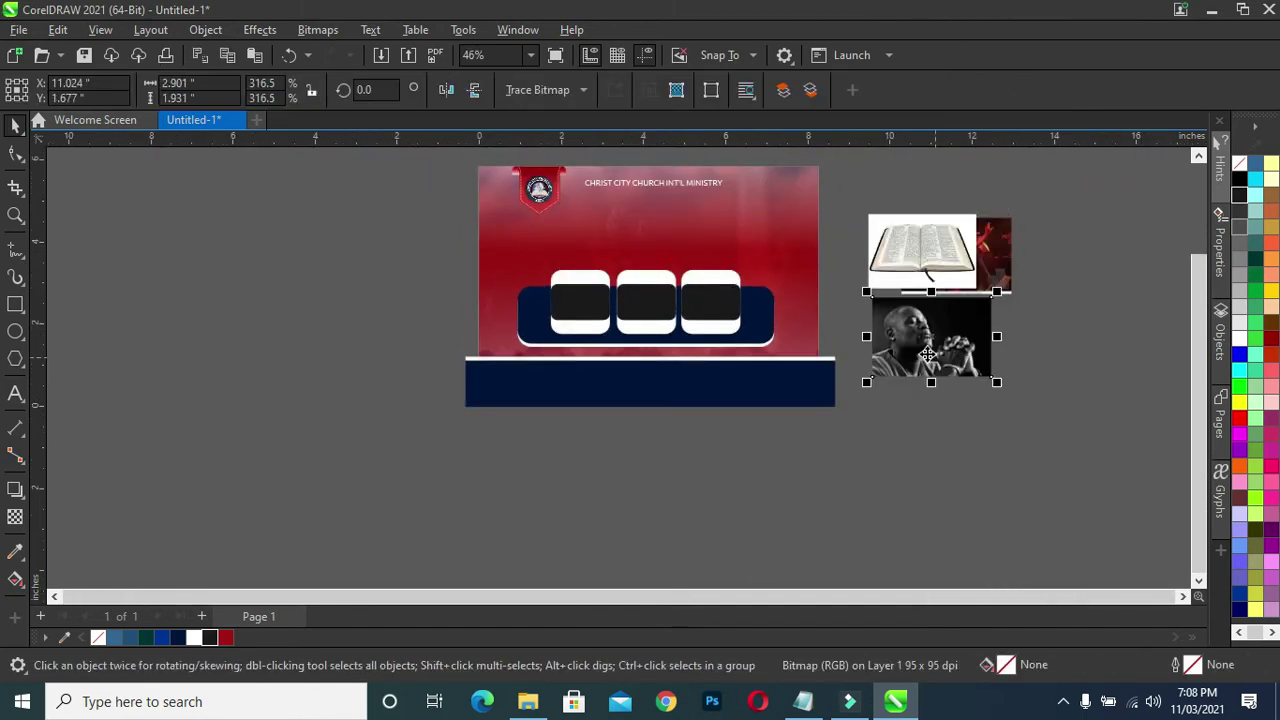
{"action": "scroll", "coordinate": [930, 350], "scroll_direction": "up", "scroll_amount": 2}
{"action": "left_click_drag", "start_coordinate": [1048, 404], "coordinate": [968, 357]}
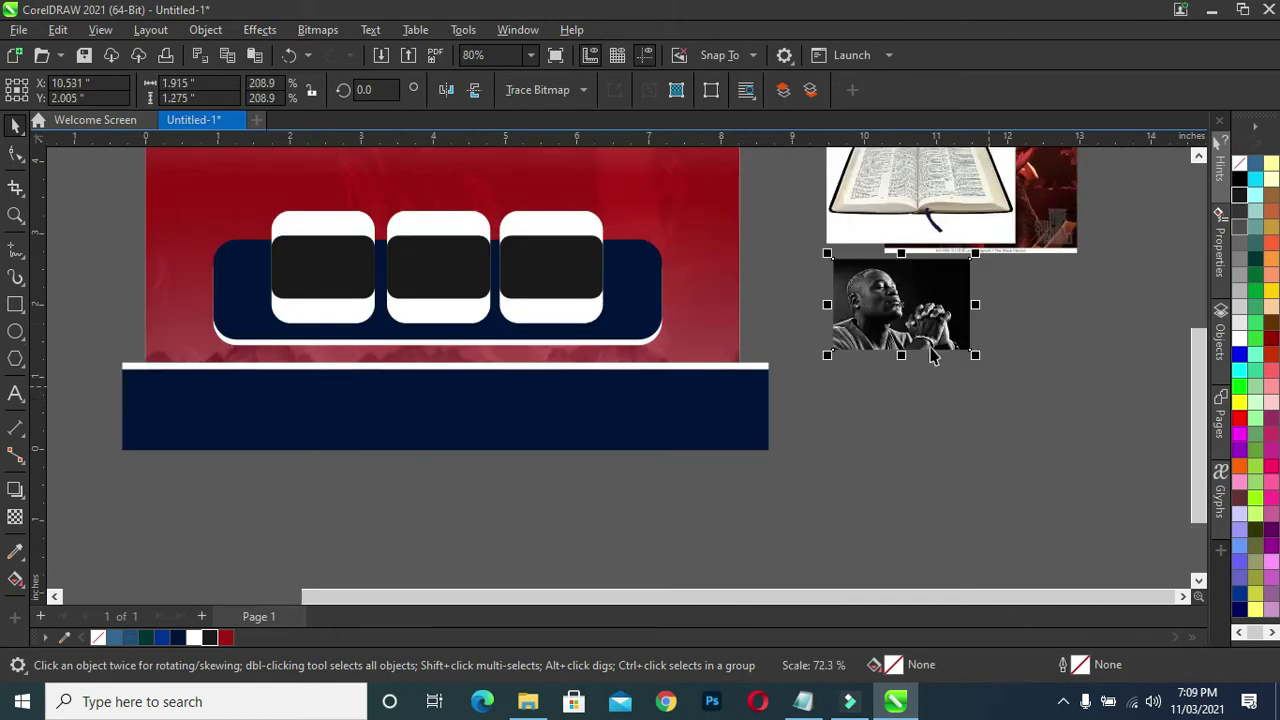
{"action": "left_click_drag", "start_coordinate": [952, 355], "coordinate": [928, 337]}
{"action": "left_click_drag", "start_coordinate": [847, 292], "coordinate": [531, 260]}
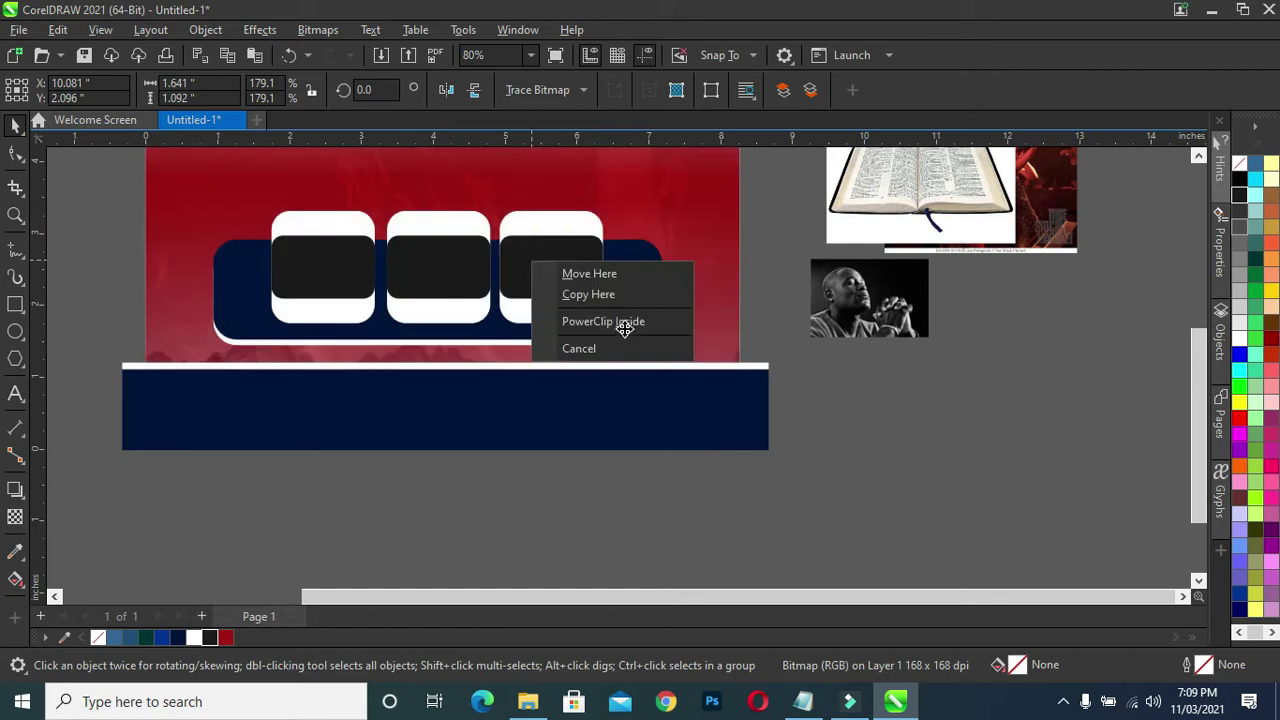
{"action": "left_click", "coordinate": [620, 323]}
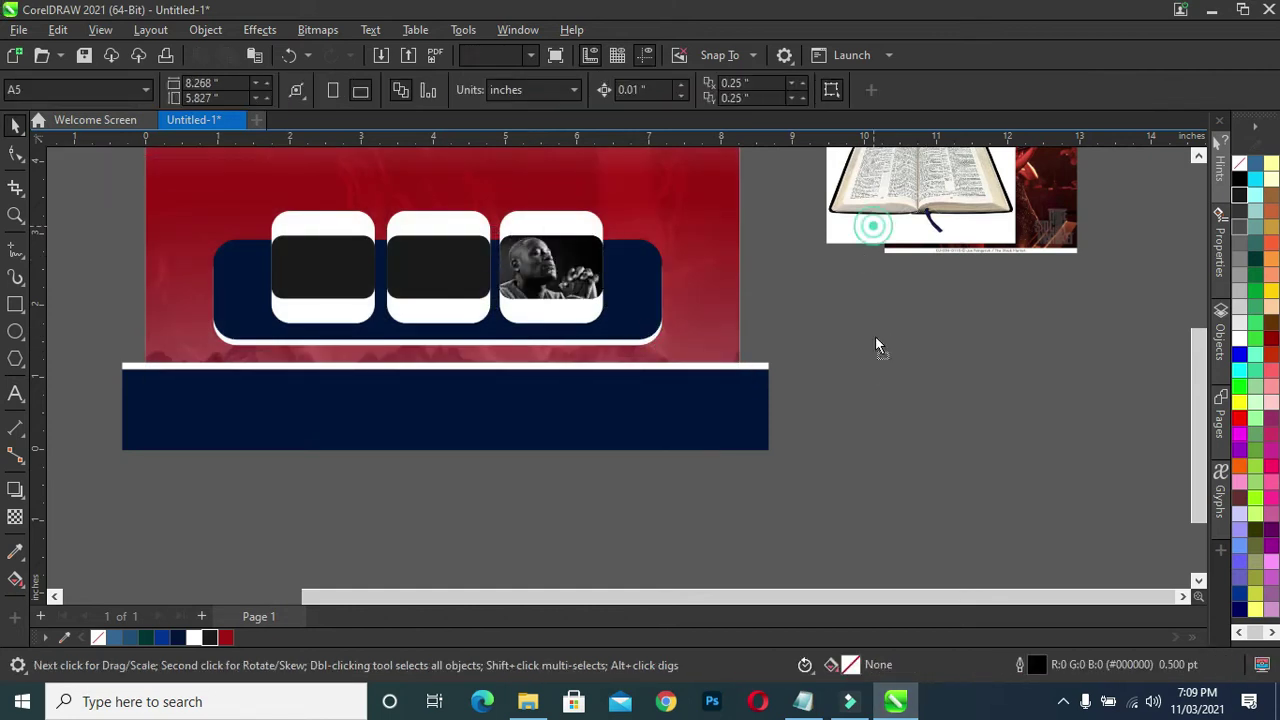
Scale the Bible photo and PowerClip it inside the second card.
{"action": "left_click_drag", "start_coordinate": [872, 226], "coordinate": [875, 369]}
{"action": "mouse_move", "coordinate": [1020, 251]}
{"action": "left_mouse_down"}
{"action": "mouse_move", "coordinate": [929, 314]}
{"action": "mouse_move", "coordinate": [946, 304]}
{"action": "left_mouse_up"}
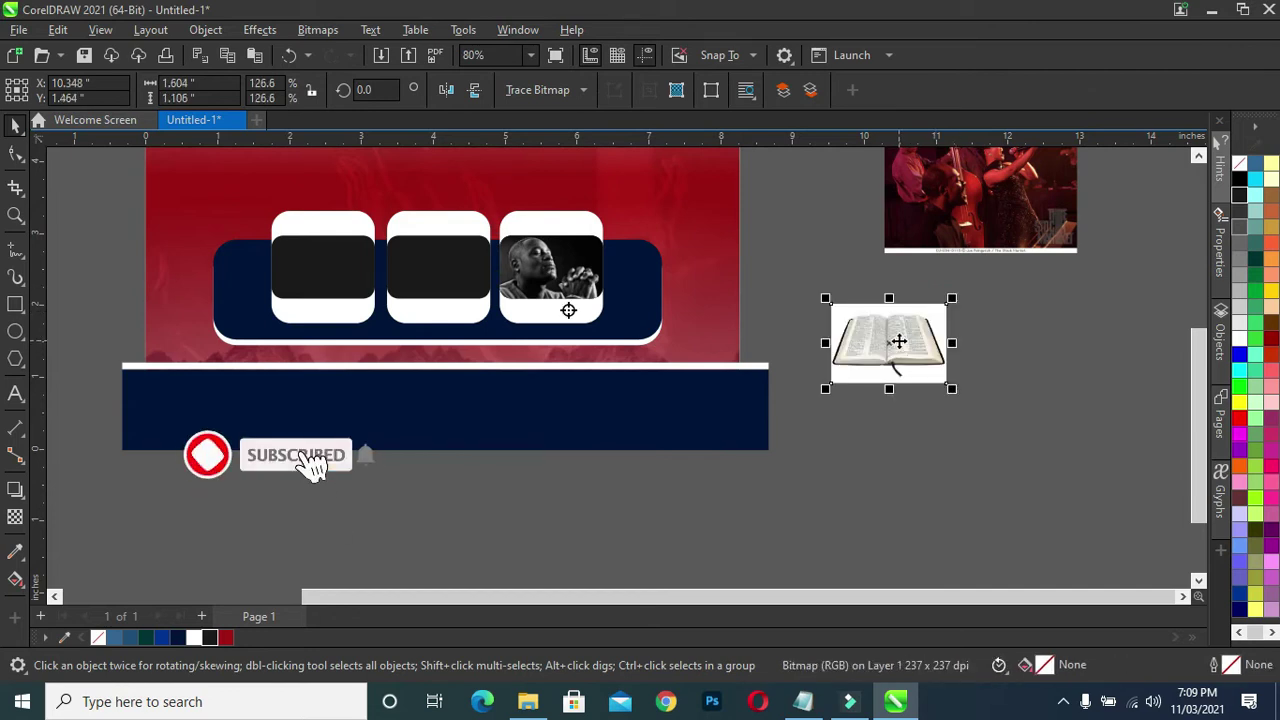
{"action": "left_click_drag", "start_coordinate": [900, 345], "coordinate": [441, 263]}
{"action": "left_click", "coordinate": [486, 322]}
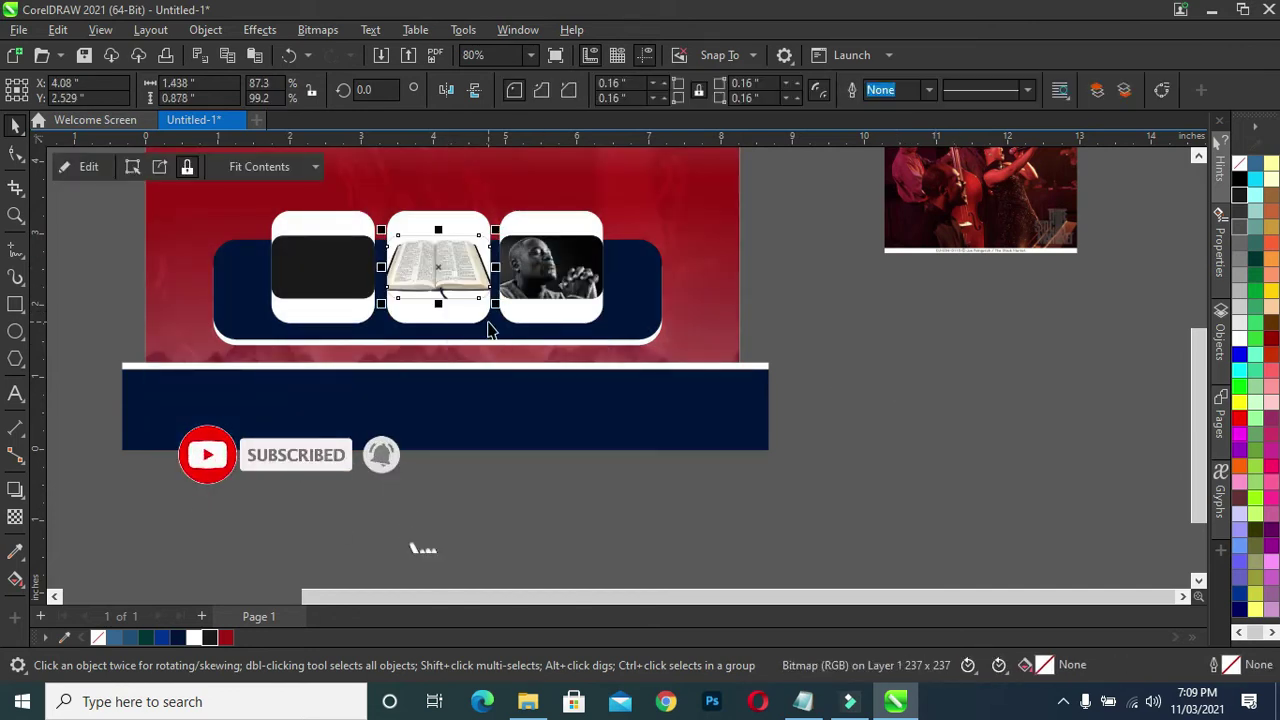
{"action": "scroll", "coordinate": [405, 274], "scroll_direction": "up", "scroll_amount": 2}
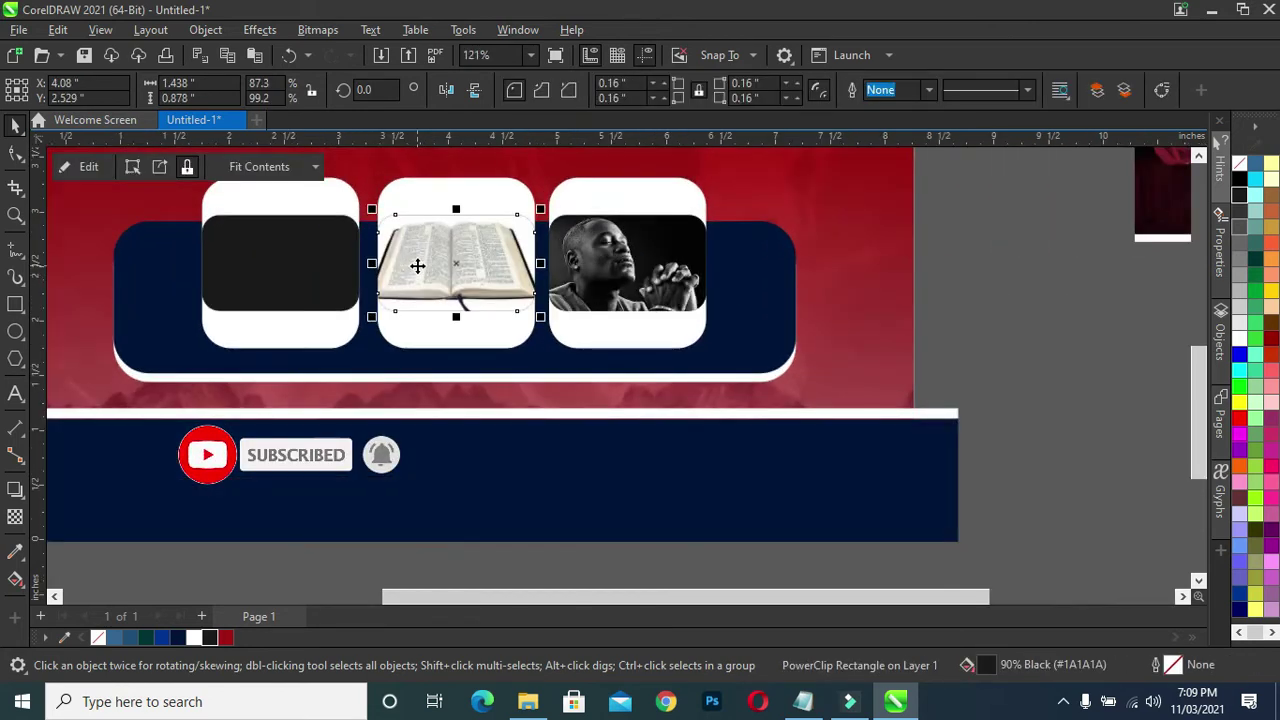
{"action": "left_click", "coordinate": [417, 263]}
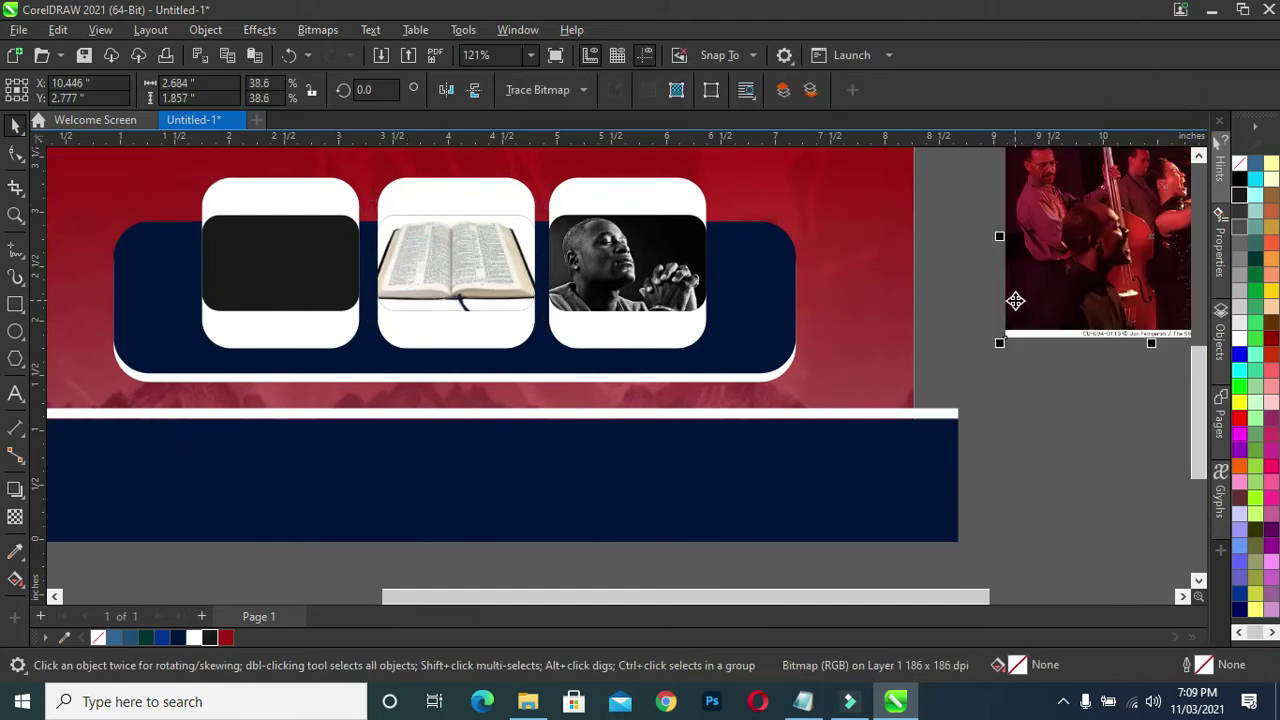
PowerClip the concert photo inside the first card, shift it slightly right, then edit the Bible card's contents.
{"action": "mouse_move", "coordinate": [1047, 291]}
{"action": "left_mouse_down"}
{"action": "mouse_move", "coordinate": [930, 203]}
{"action": "mouse_move", "coordinate": [1060, 283]}
{"action": "left_mouse_up"}
{"action": "mouse_move", "coordinate": [1168, 360]}
{"action": "left_mouse_down"}
{"action": "mouse_move", "coordinate": [1133, 328]}
{"action": "mouse_move", "coordinate": [1165, 355]}
{"action": "left_mouse_up"}
{"action": "left_click_drag", "start_coordinate": [1137, 314], "coordinate": [300, 280]}
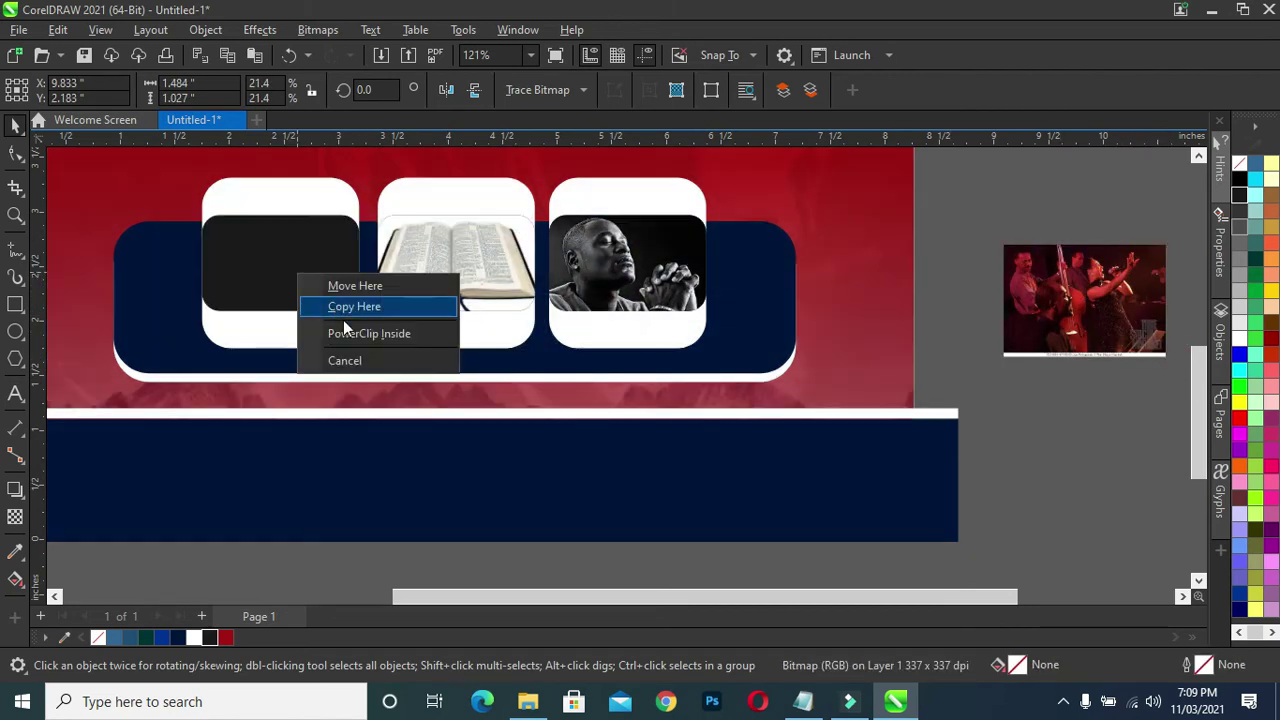
{"action": "left_click", "coordinate": [350, 330]}
{"action": "left_click", "coordinate": [309, 261], "text": "ctrl"}
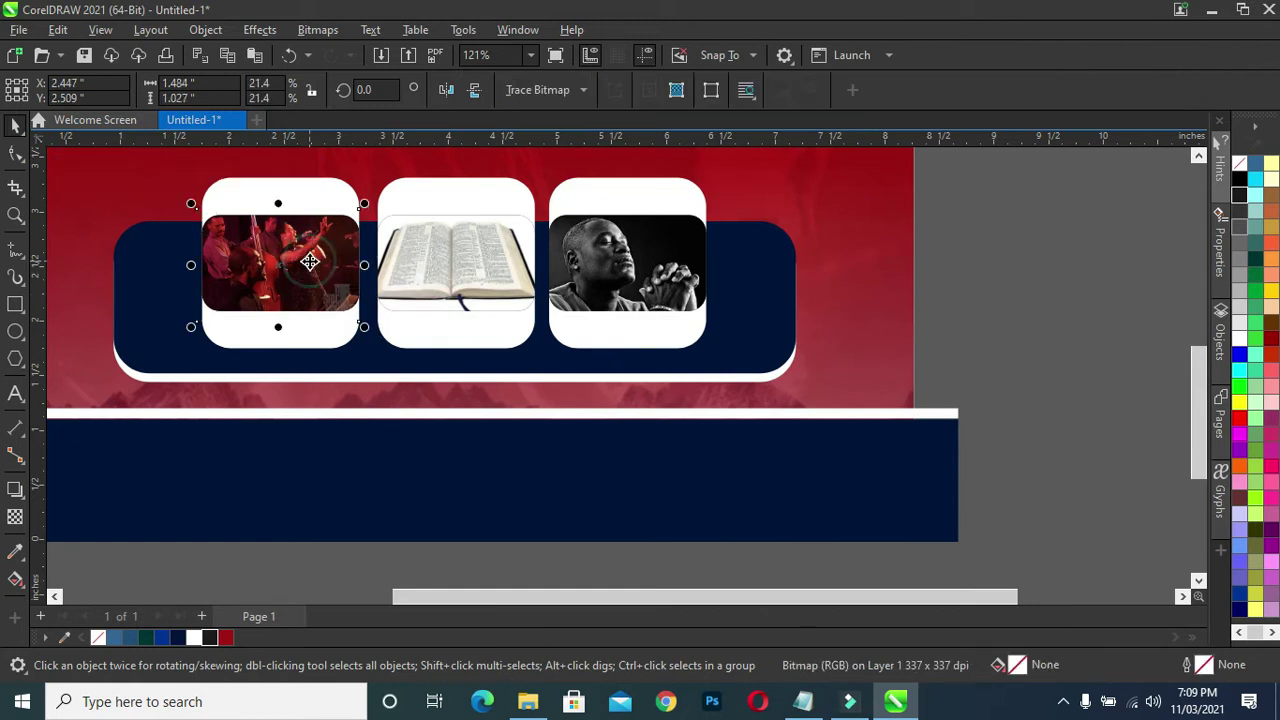
{"action": "left_click_drag", "start_coordinate": [310, 261], "coordinate": [313, 261]}
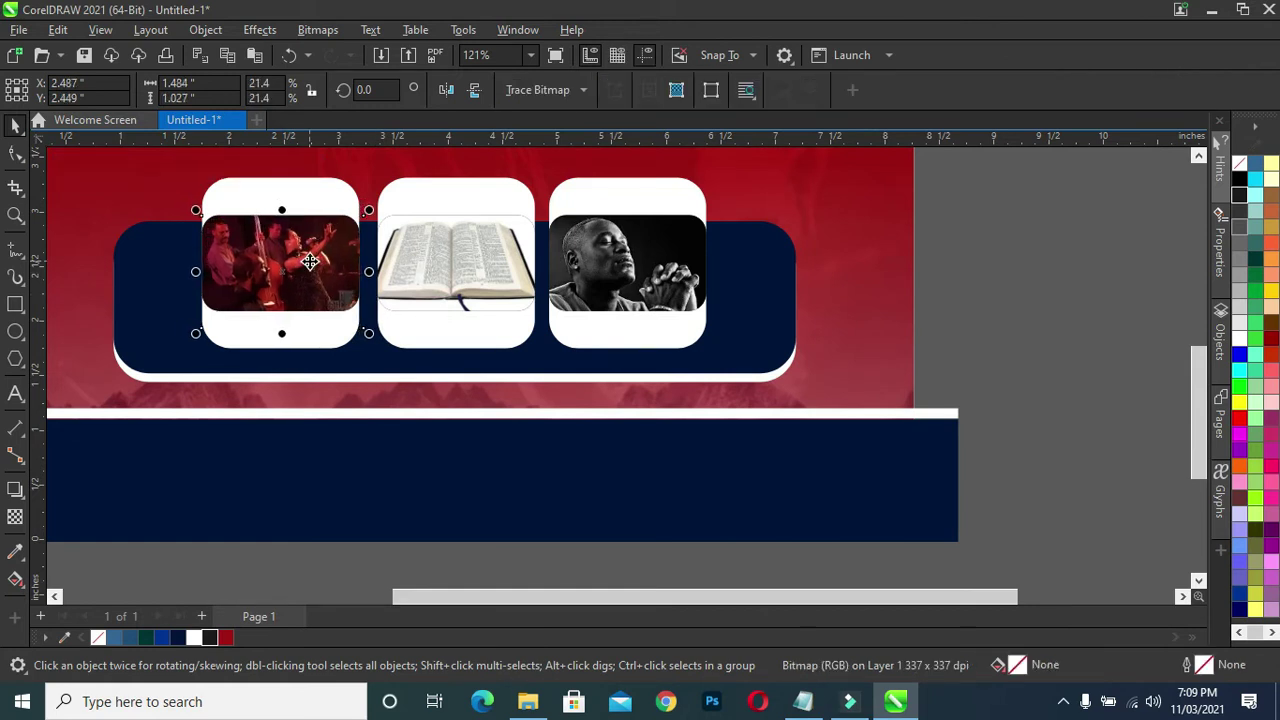
{"action": "left_click", "coordinate": [456, 234]}
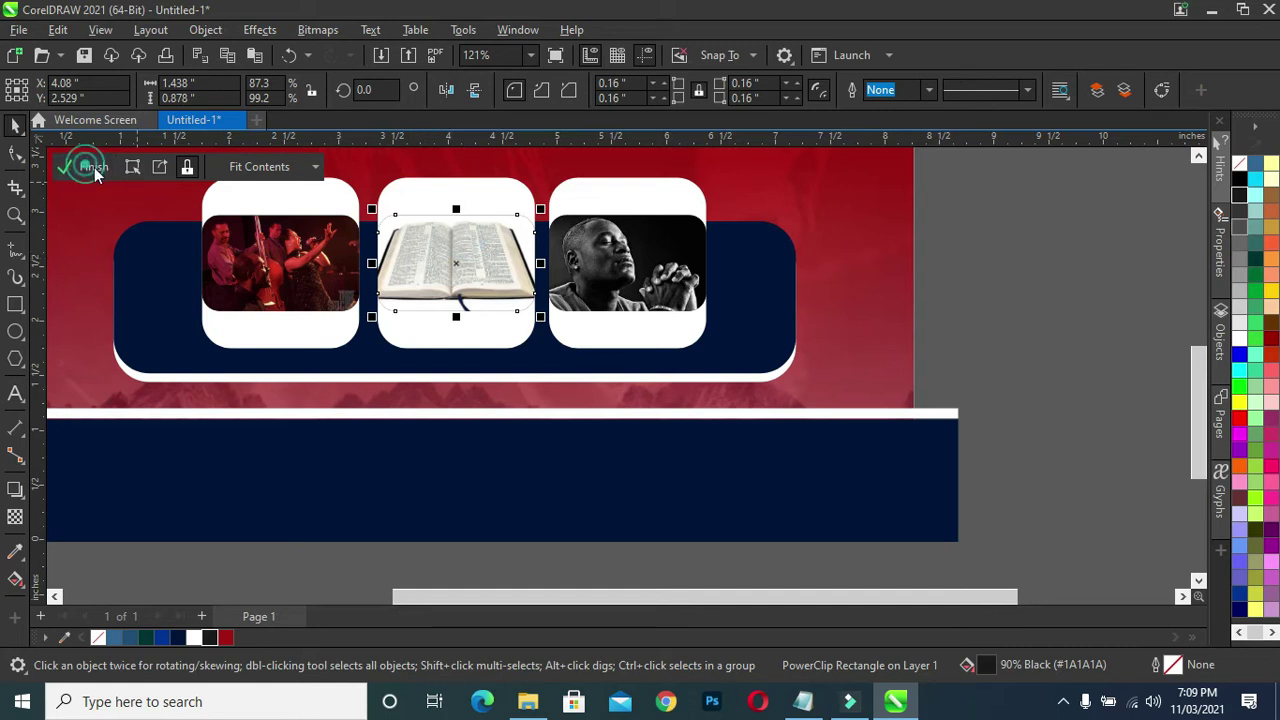
{"action": "left_click", "coordinate": [87, 170]}
Trace the open book's outline with the 2-Point Line tool inside the Bible card.
{"action": "left_click", "coordinate": [374, 211]}
{"action": "scroll", "coordinate": [400, 225], "scroll_direction": "up", "scroll_amount": 1}
{"action": "scroll", "coordinate": [407, 229], "scroll_direction": "up", "scroll_amount": 2}
{"action": "scroll", "coordinate": [407, 229], "scroll_direction": "up", "scroll_amount": 2}
{"action": "scroll", "coordinate": [407, 229], "scroll_direction": "up", "scroll_amount": 1}
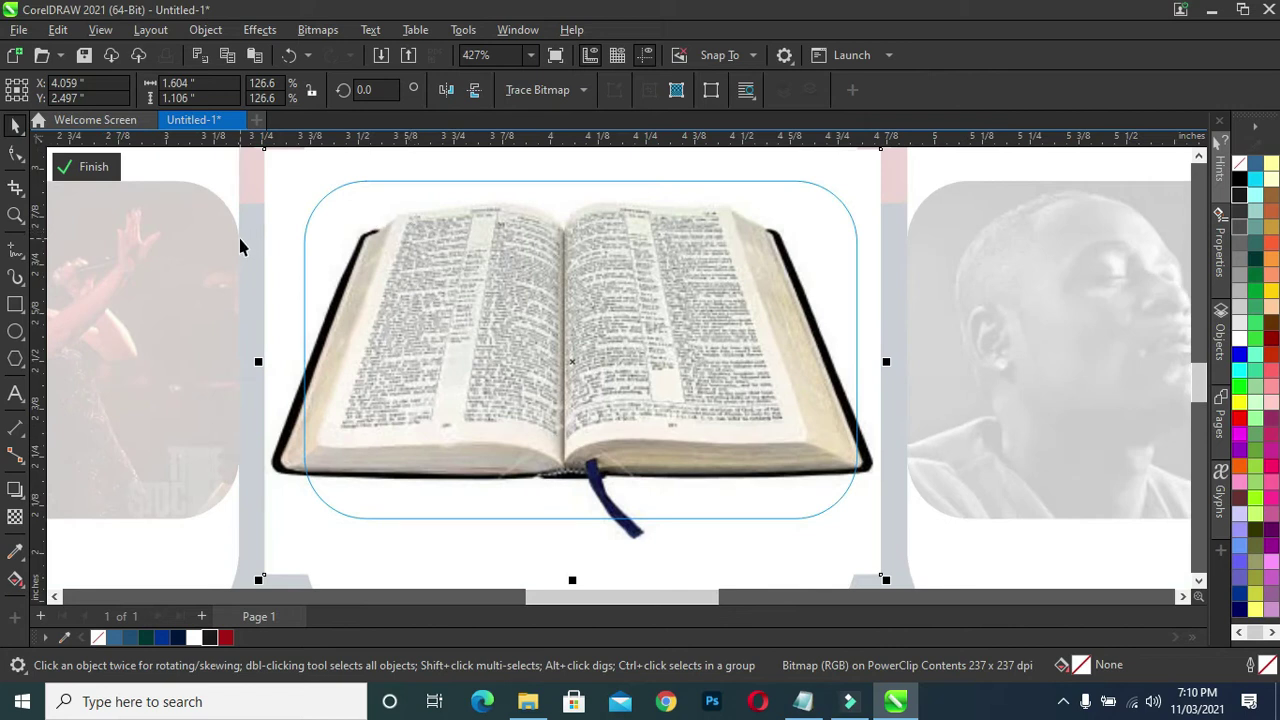
{"action": "left_click", "coordinate": [14, 246]}
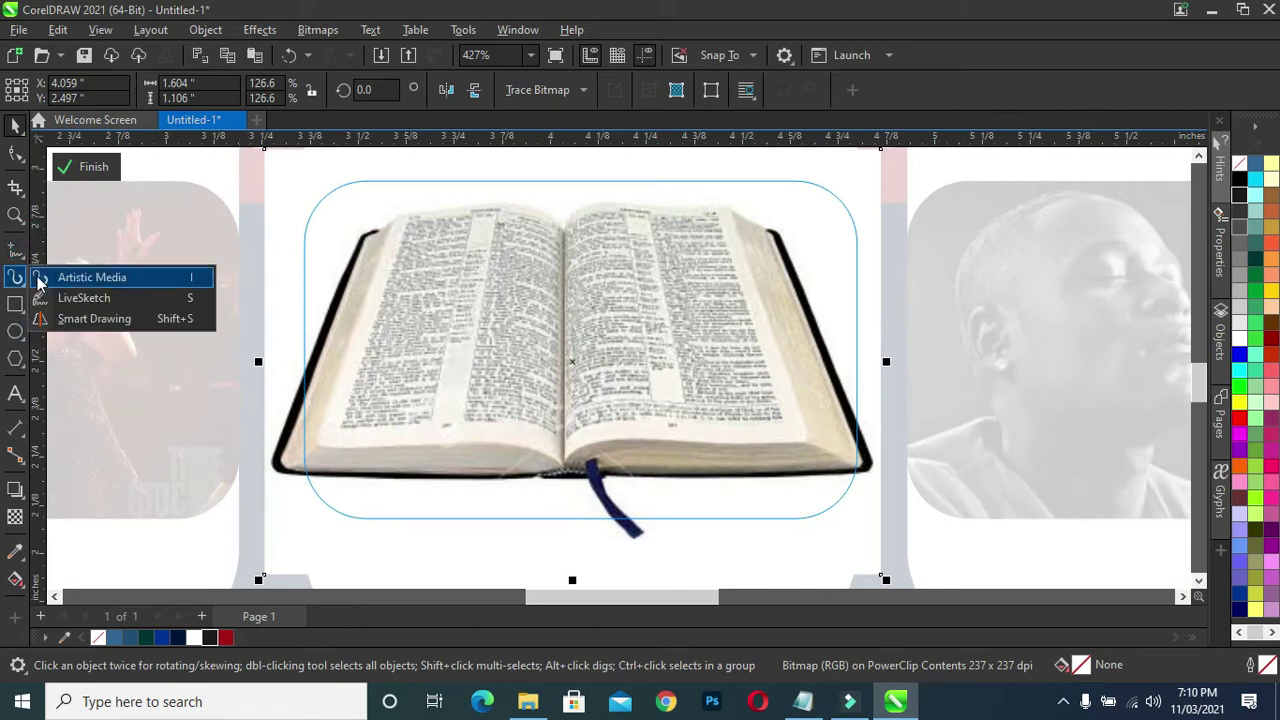
{"action": "left_click", "coordinate": [90, 269]}
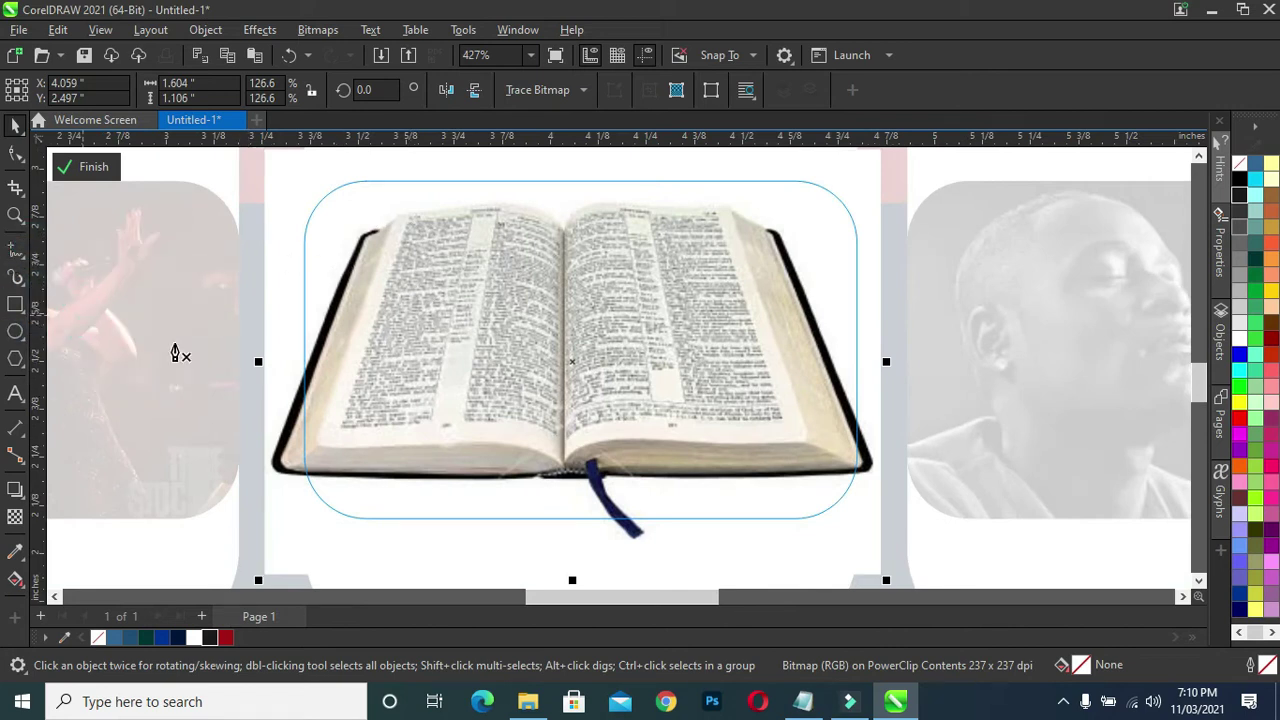
{"action": "left_click", "coordinate": [274, 469]}
{"action": "left_click", "coordinate": [356, 238]}
{"action": "left_click", "coordinate": [728, 203]}
{"action": "left_click", "coordinate": [777, 234]}
{"action": "left_click", "coordinate": [872, 466]}
{"action": "left_click", "coordinate": [585, 478]}
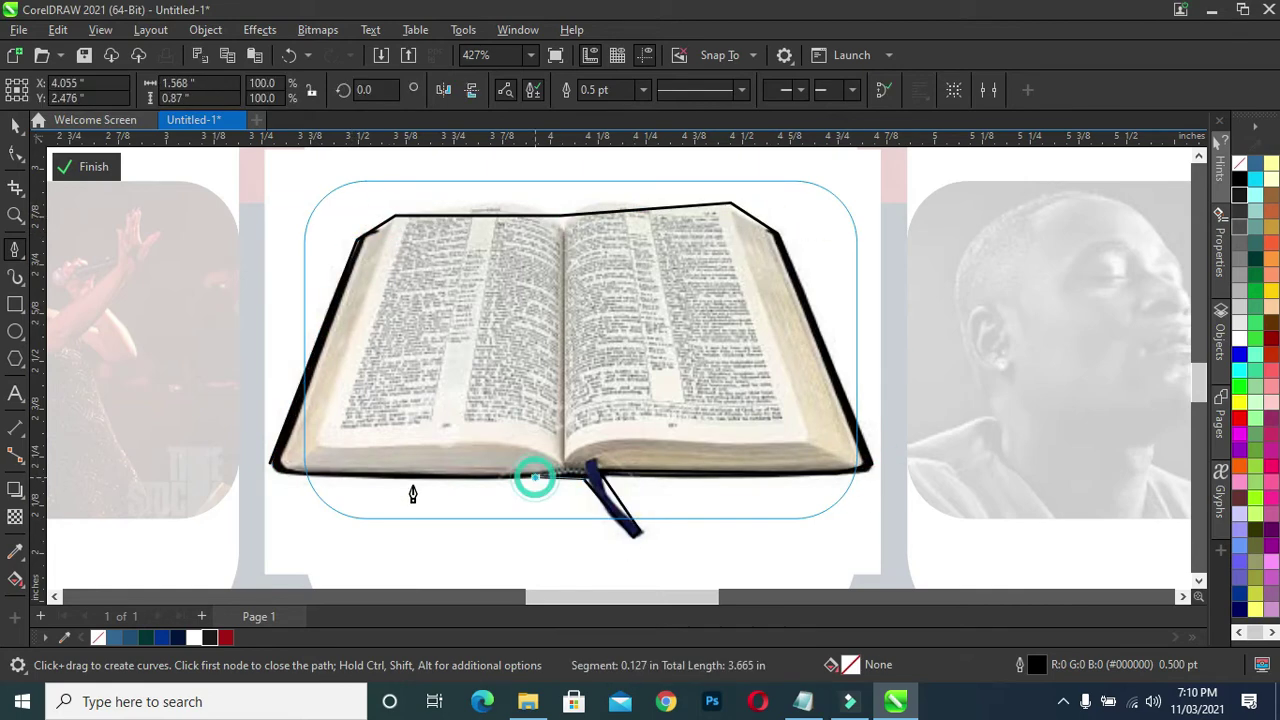
{"action": "left_click", "coordinate": [540, 484]}
{"action": "scroll", "coordinate": [274, 460], "scroll_direction": "up", "scroll_amount": 2}
Adjust the nodes of the traced book outline.
{"action": "left_click", "coordinate": [274, 455]}
{"action": "key", "text": "F10"}
{"action": "scroll", "coordinate": [1186, 400], "scroll_direction": "down", "scroll_amount": 2}
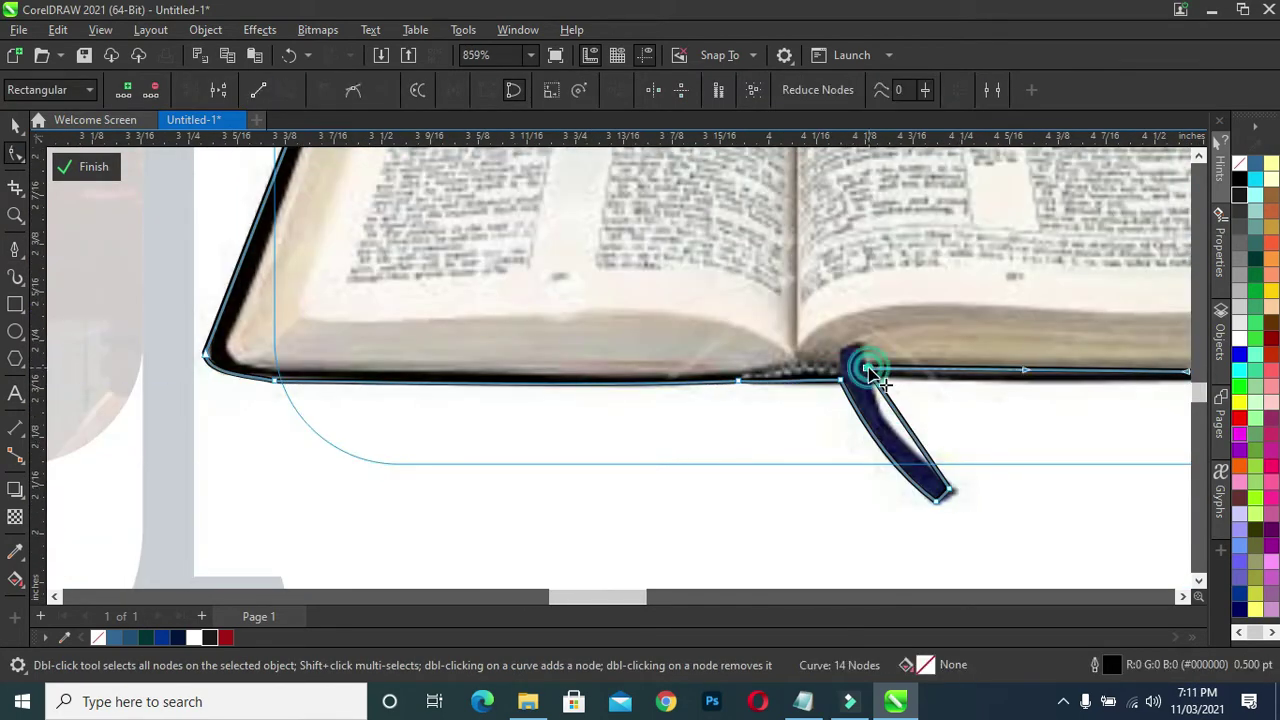
{"action": "scroll", "coordinate": [980, 400], "scroll_direction": "up", "scroll_amount": 2}
{"action": "scroll", "coordinate": [997, 434], "scroll_direction": "up", "scroll_amount": 3}
{"action": "scroll", "coordinate": [808, 323], "scroll_direction": "left", "scroll_amount": 2}
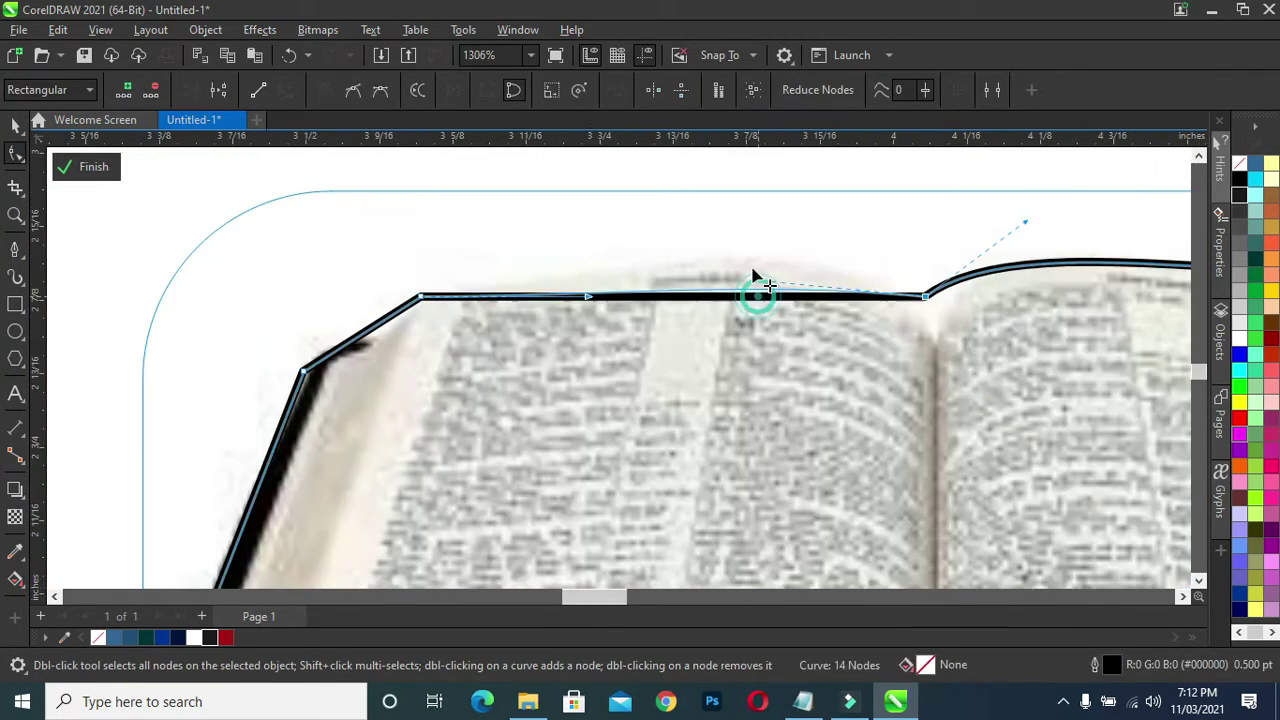
{"action": "scroll", "coordinate": [755, 290], "scroll_direction": "down", "scroll_amount": 4}
{"action": "key", "text": "space"}
PowerClip the book image inside the traced outline and remove its black outline.
{"action": "right_click", "coordinate": [573, 214]}
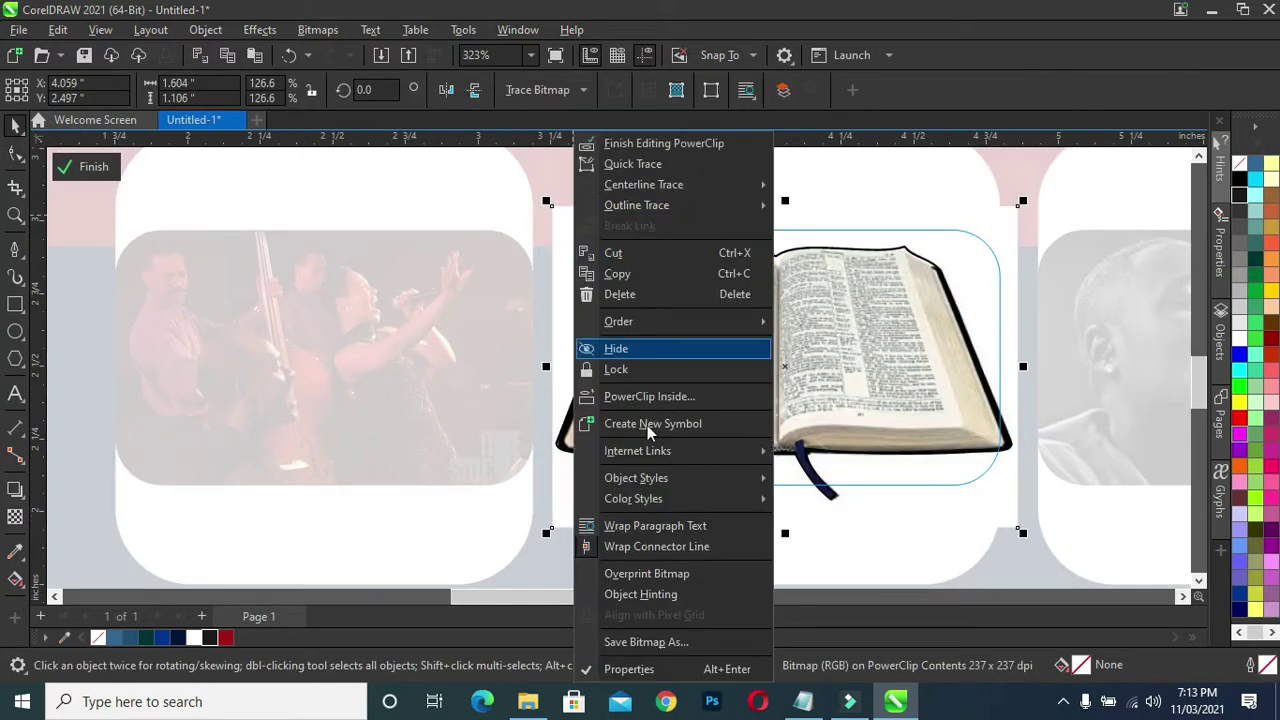
{"action": "left_click", "coordinate": [649, 396]}
{"action": "left_click", "coordinate": [681, 385]}
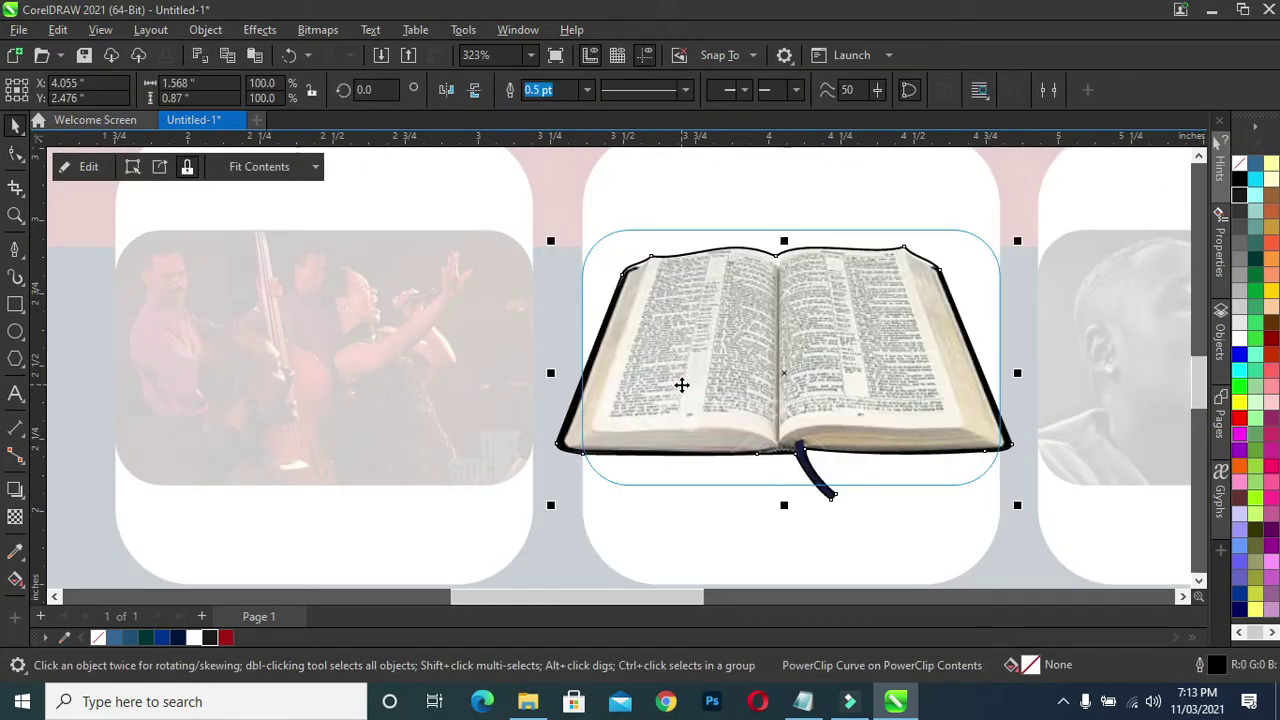
{"action": "left_click", "coordinate": [98, 638]}
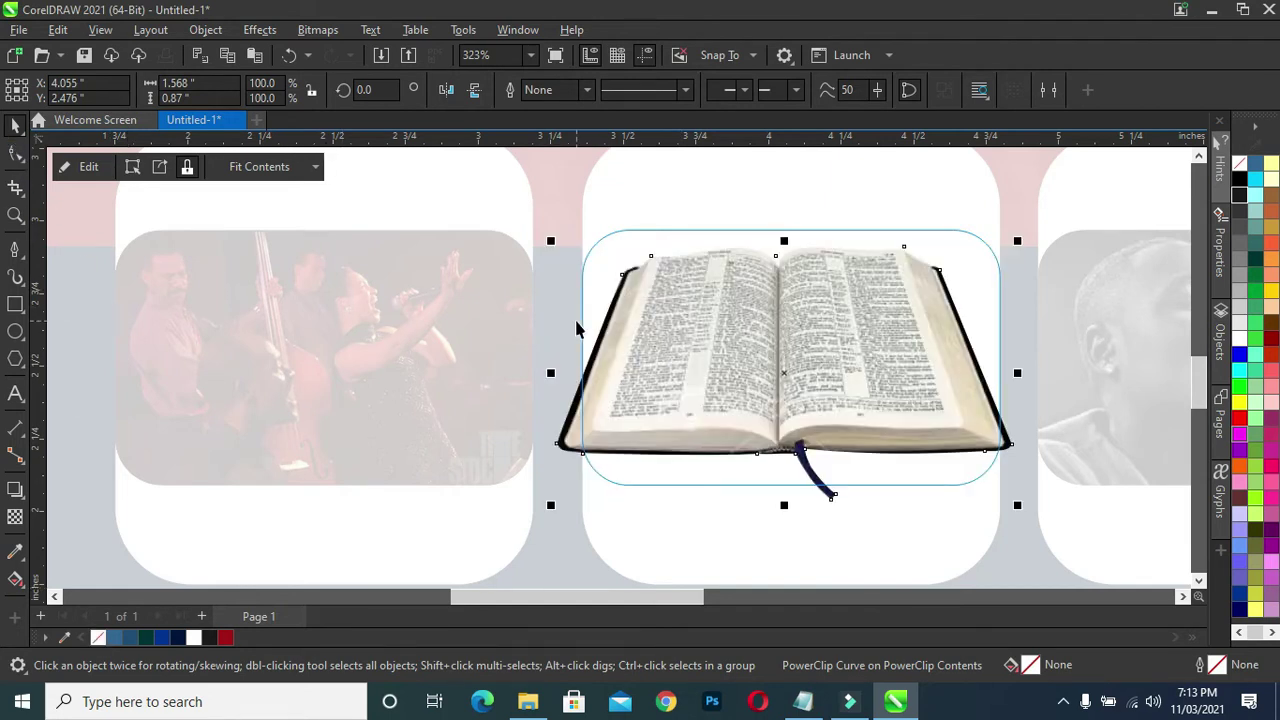
Finish editing, then shrink and nudge the cut-out book to fit wholly inside the panel.
{"action": "left_click", "coordinate": [92, 166]}
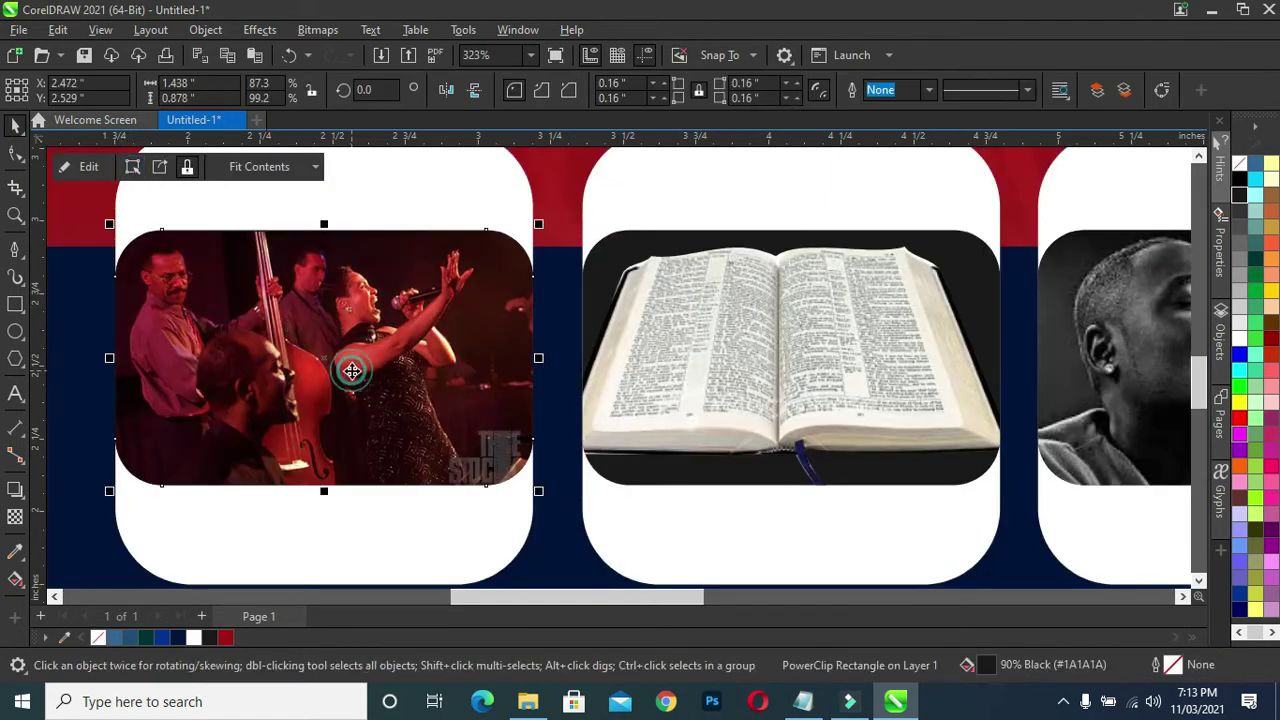
{"action": "scroll", "coordinate": [793, 281], "scroll_direction": "down", "scroll_amount": 1}
{"action": "scroll", "coordinate": [793, 281], "scroll_direction": "down", "scroll_amount": 1}
{"action": "left_click", "coordinate": [777, 327]}
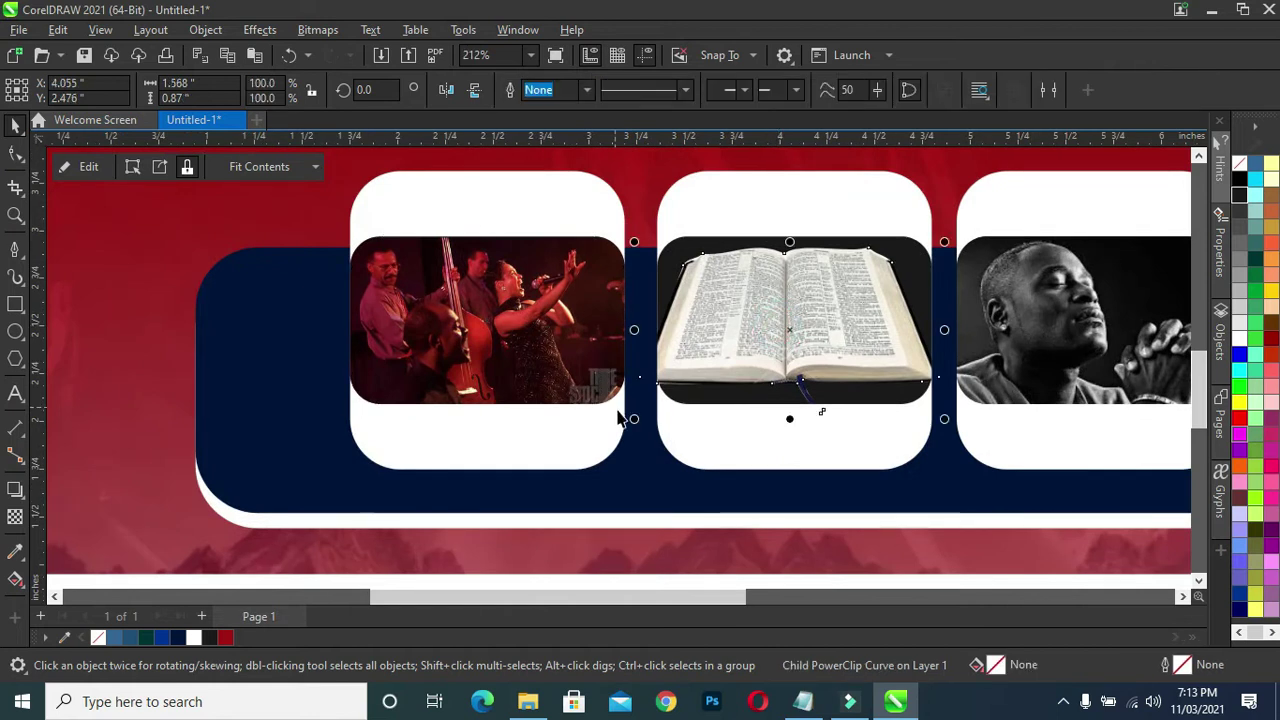
{"action": "left_click_drag", "start_coordinate": [632, 418], "coordinate": [656, 410]}
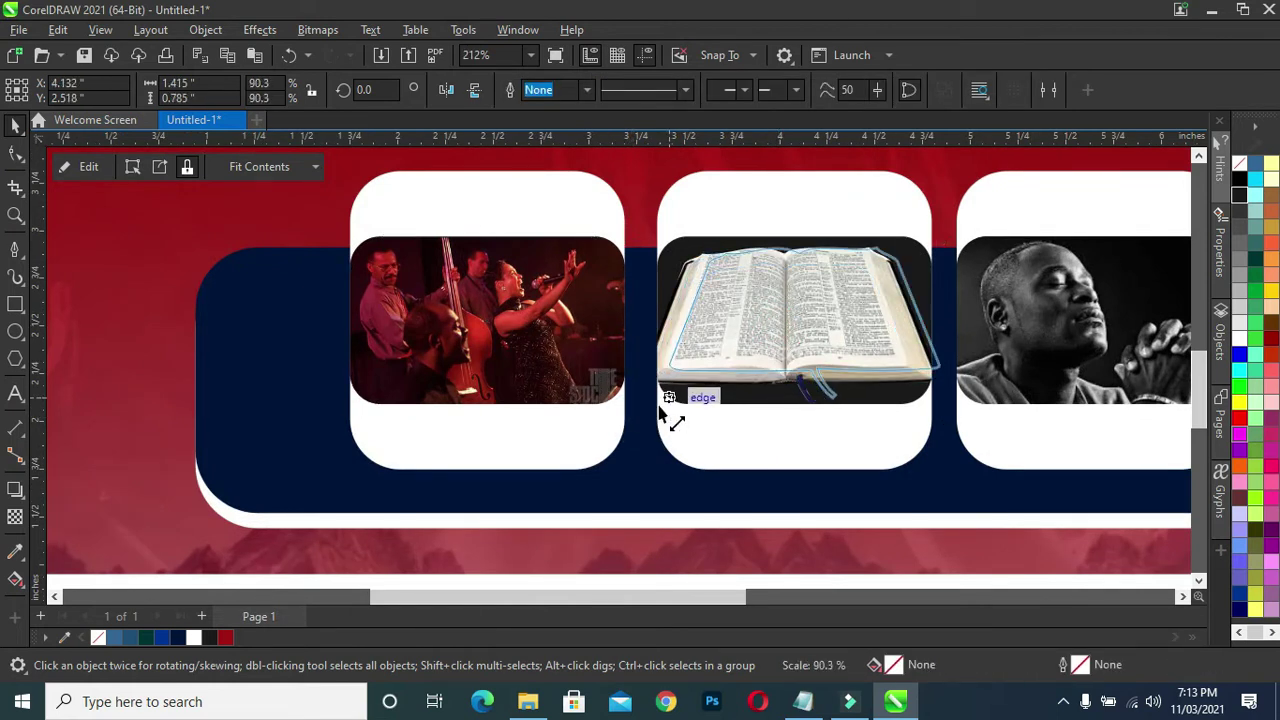
{"action": "left_click_drag", "start_coordinate": [654, 410], "coordinate": [655, 411]}
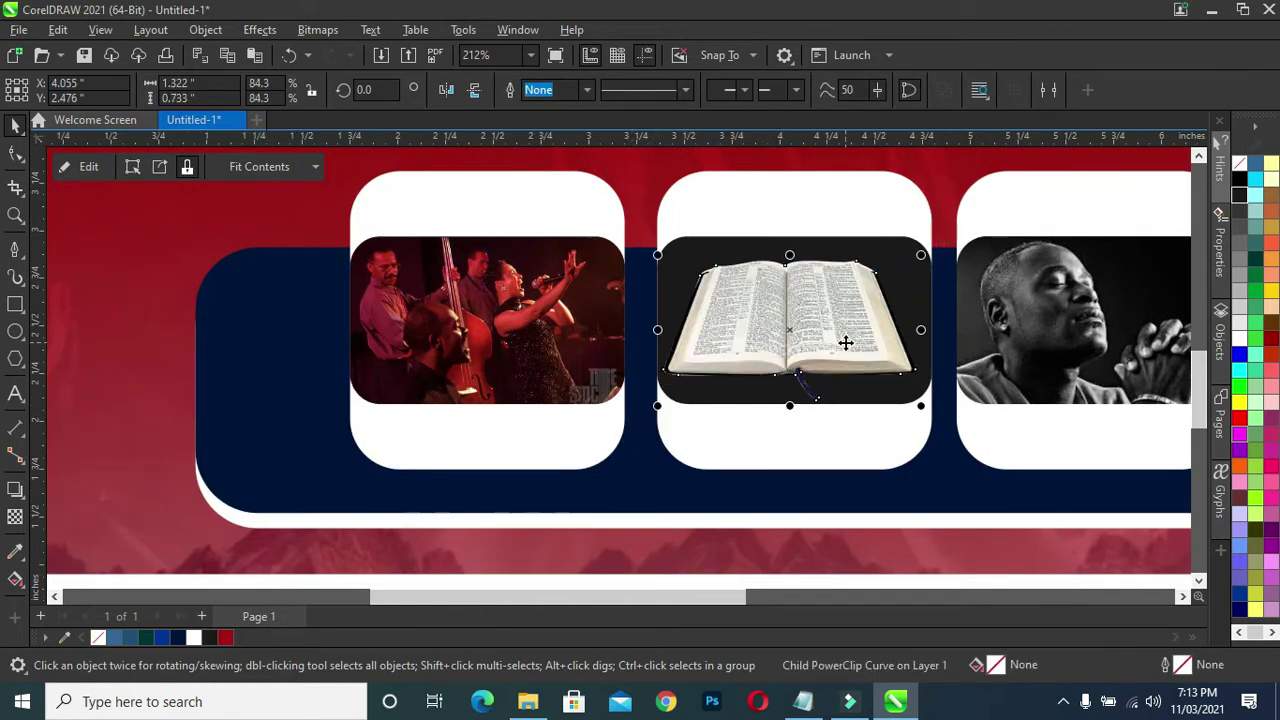
{"action": "key", "text": "Right"}
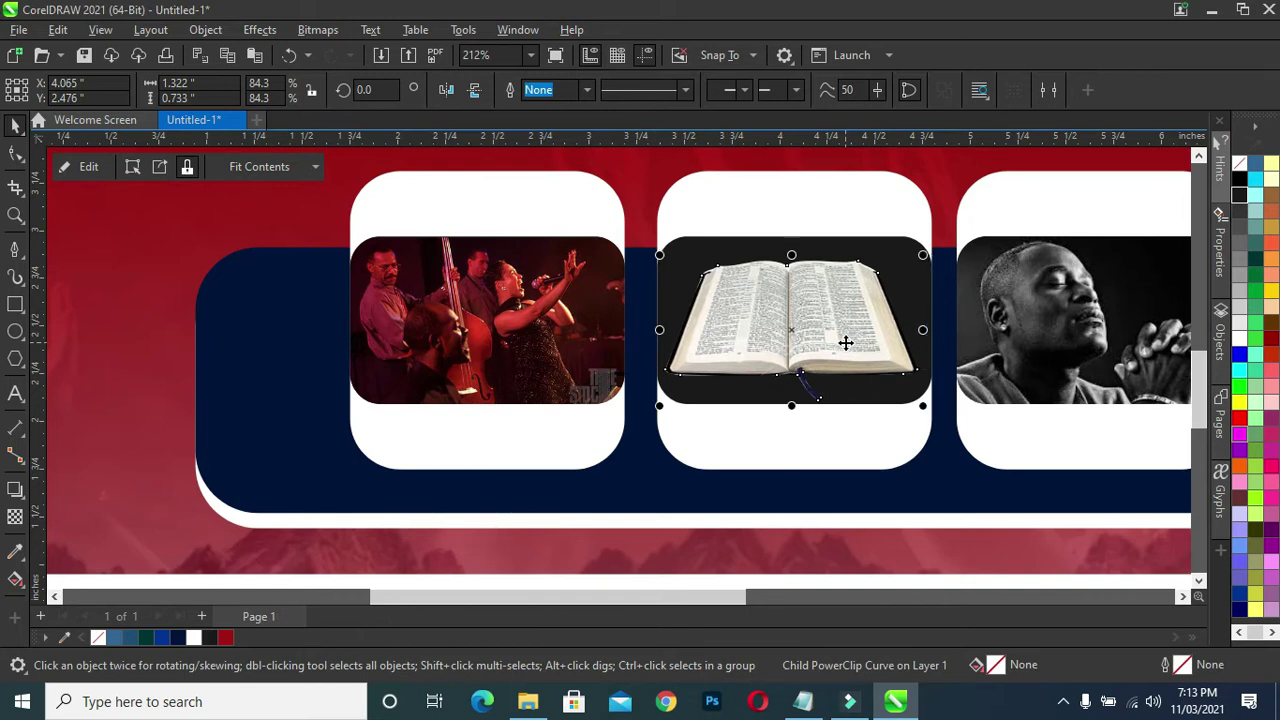
{"action": "left_click", "coordinate": [248, 217]}
{"action": "scroll", "coordinate": [463, 302], "scroll_direction": "down", "scroll_amount": 2}
{"action": "scroll", "coordinate": [463, 302], "scroll_direction": "down", "scroll_amount": 2}
{"action": "left_click", "coordinate": [220, 331]}
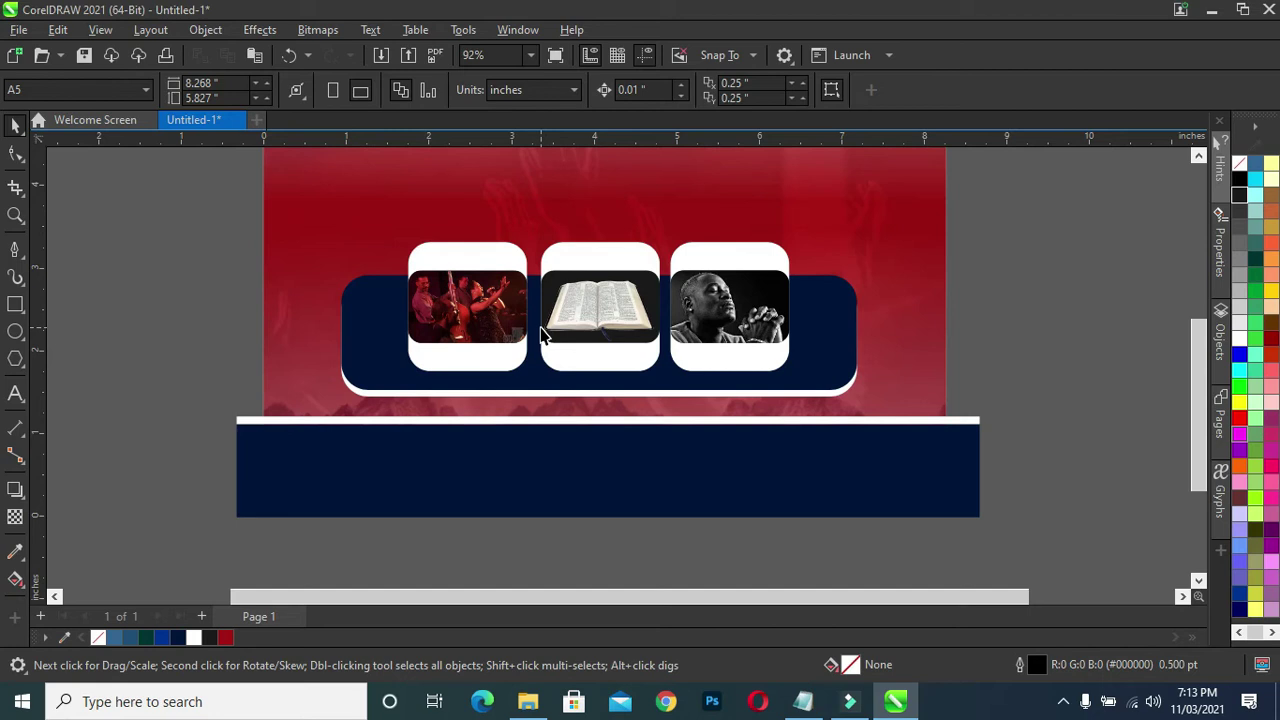
PowerClip the bottom navy bar and white strip inside the red background, then bring up the Notepad notes.
{"action": "scroll", "coordinate": [390, 338], "scroll_direction": "up", "scroll_amount": 1}
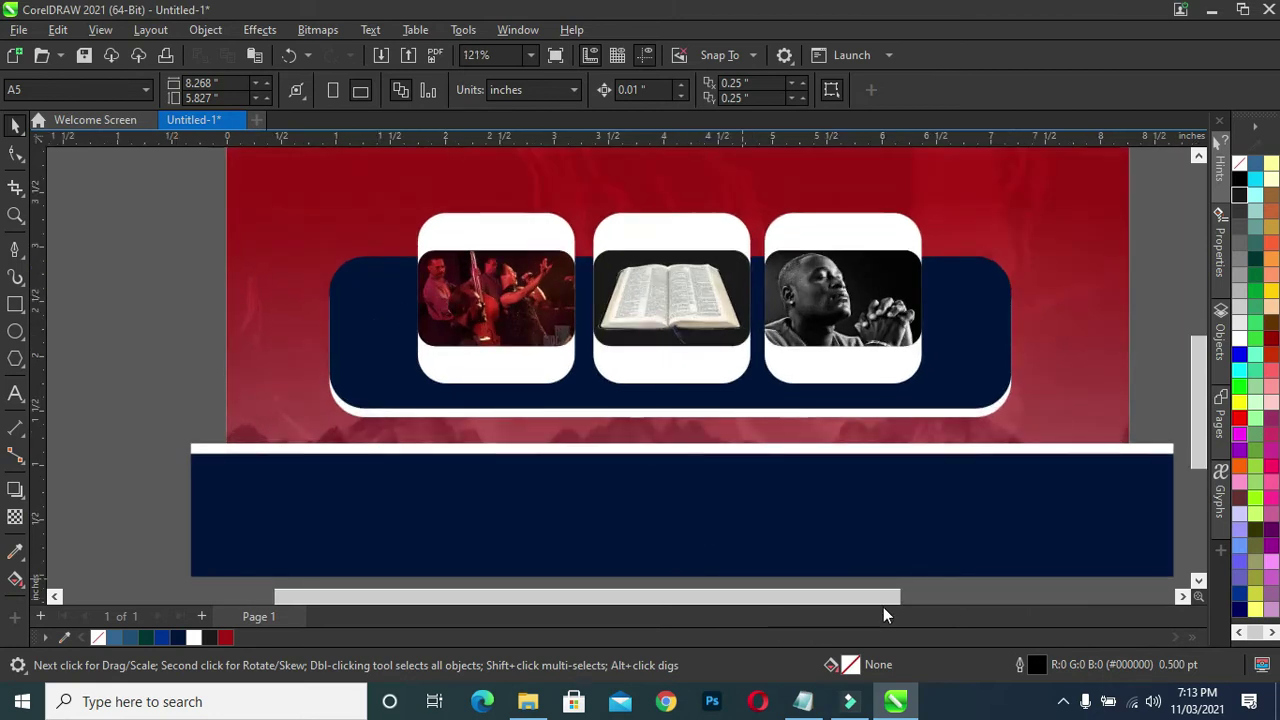
{"action": "scroll", "coordinate": [749, 423], "scroll_direction": "down", "scroll_amount": 2}
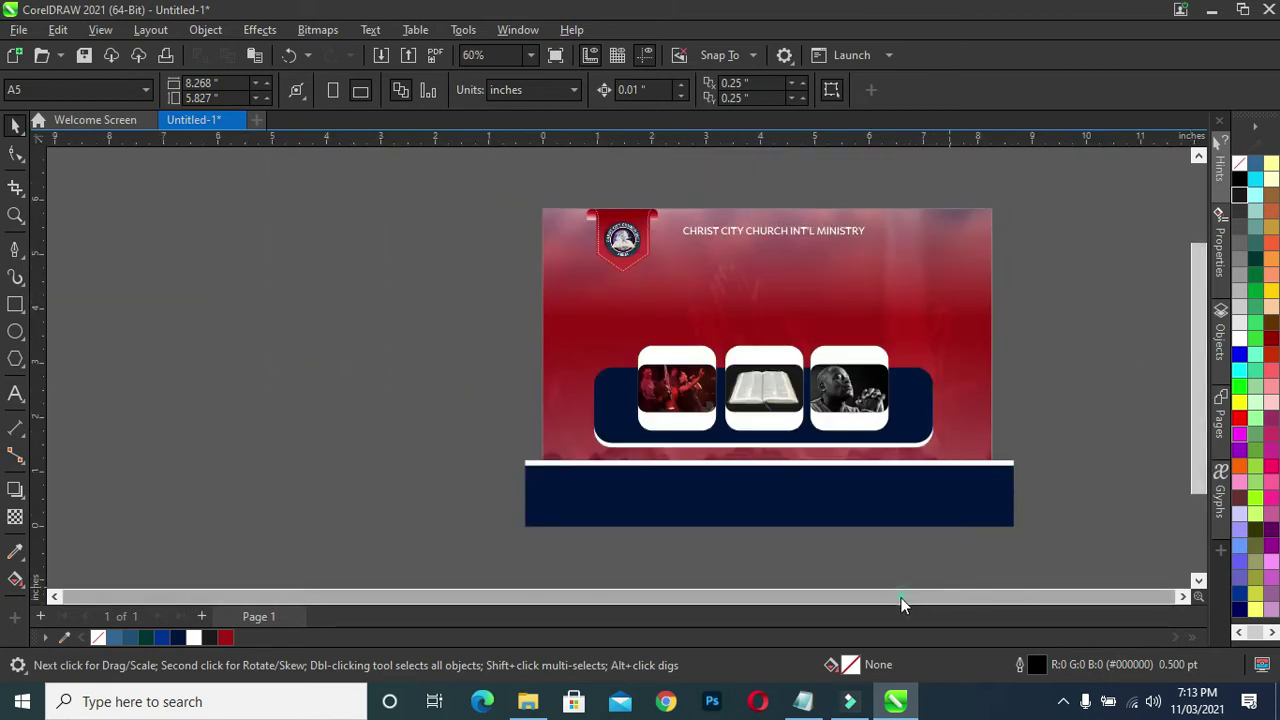
{"action": "left_click_drag", "start_coordinate": [474, 463], "coordinate": [1124, 546]}
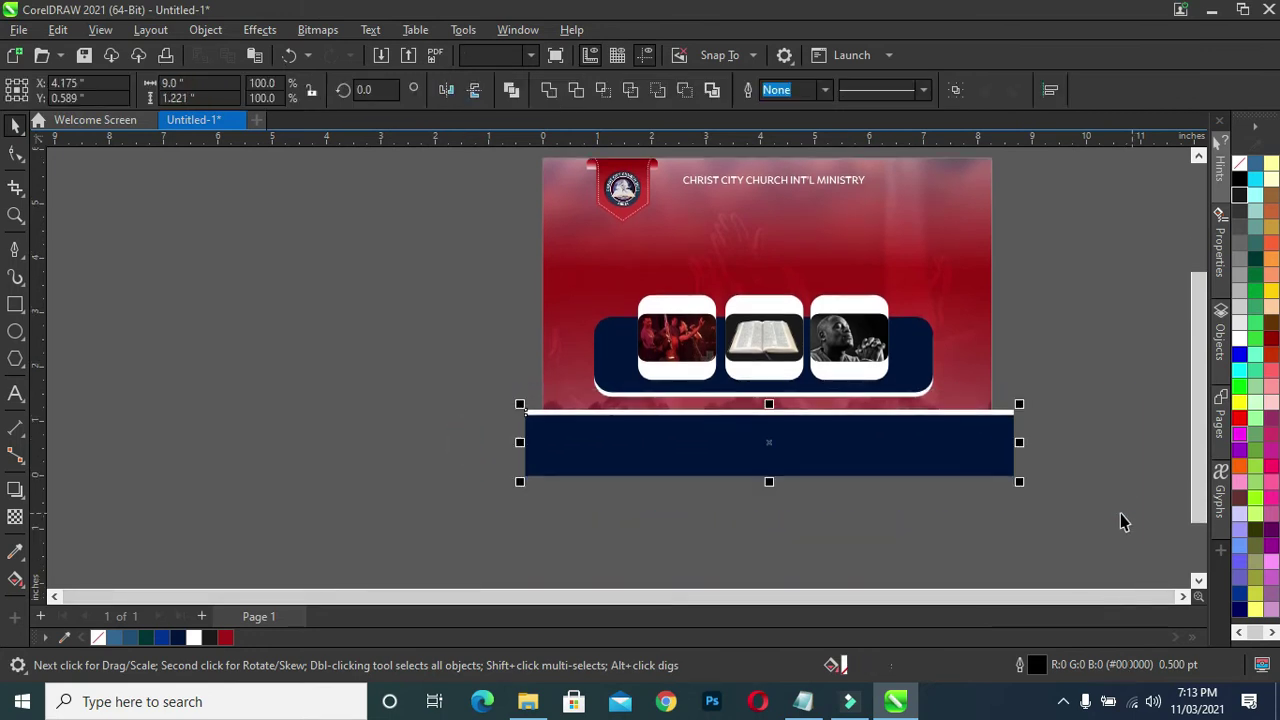
{"action": "right_click", "coordinate": [849, 454]}
{"action": "left_click", "coordinate": [907, 403]}
{"action": "left_click", "coordinate": [557, 337]}
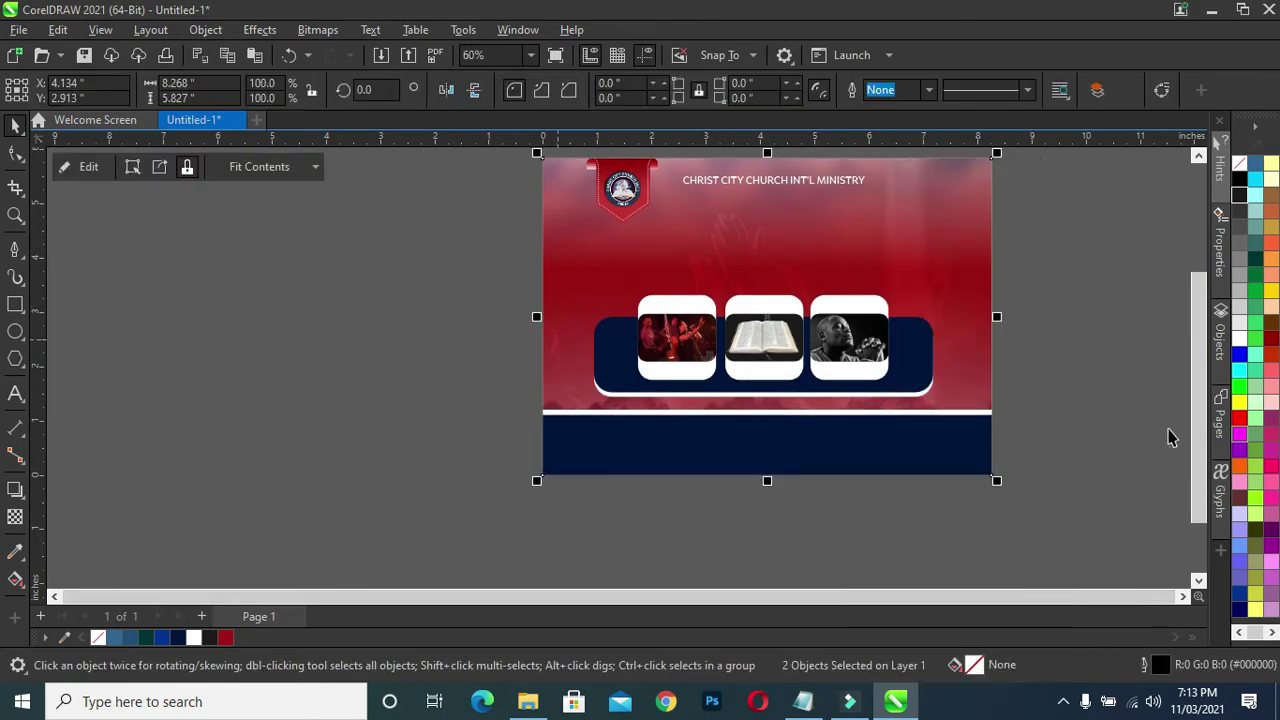
{"action": "scroll", "coordinate": [1200, 471], "scroll_direction": "up", "scroll_amount": 2}
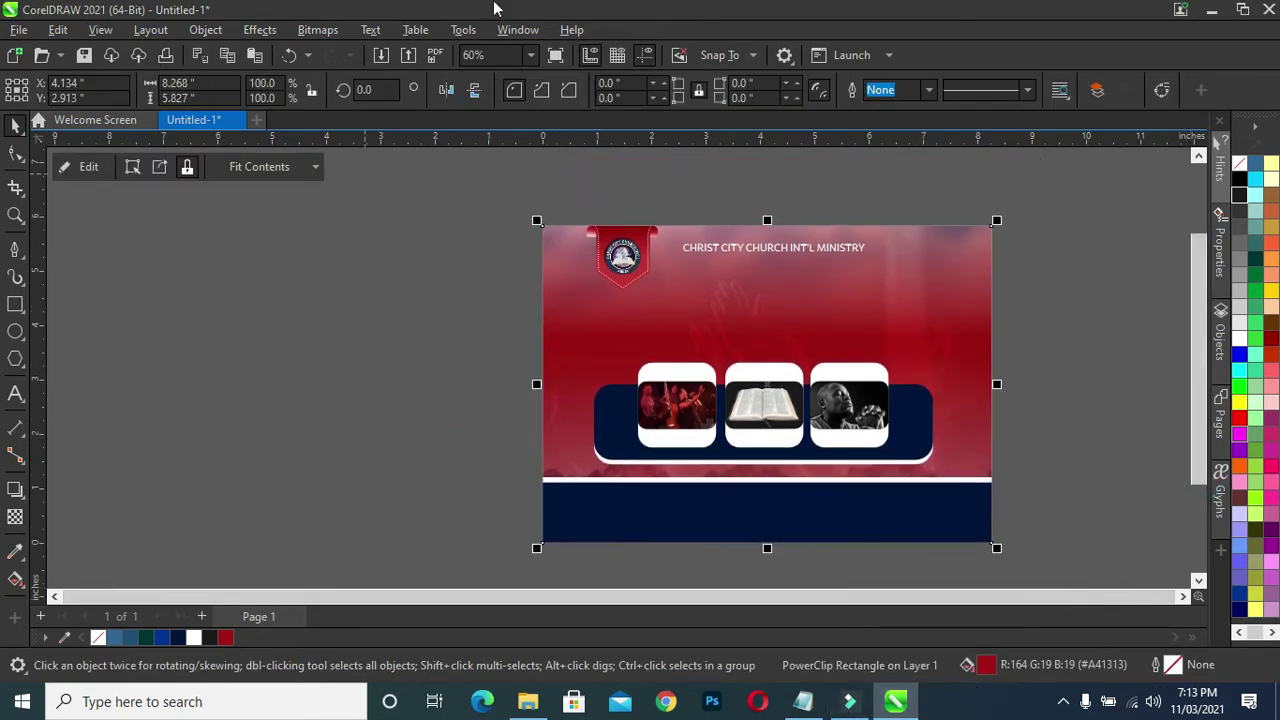
{"action": "left_click", "coordinate": [803, 701]}
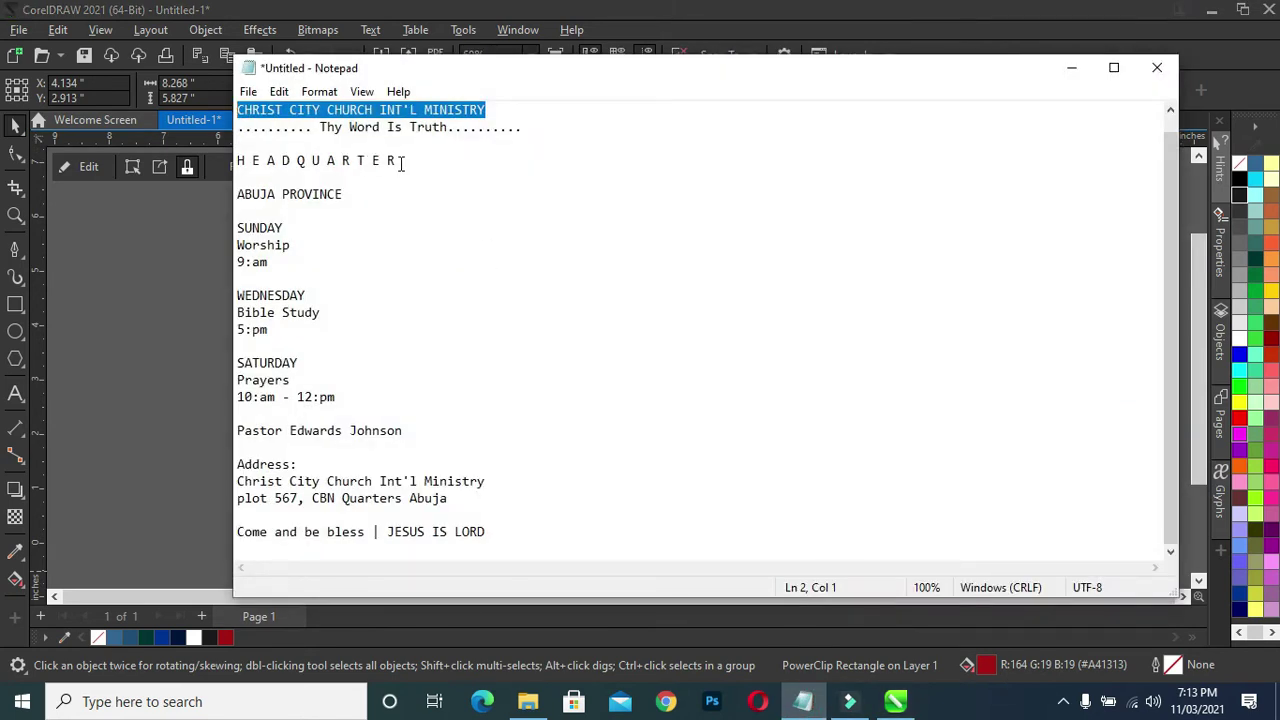
Select 'Worship' on the notes' first line and return to CorelDRAW.
{"action": "scroll", "coordinate": [343, 150], "scroll_direction": "up", "scroll_amount": 1}
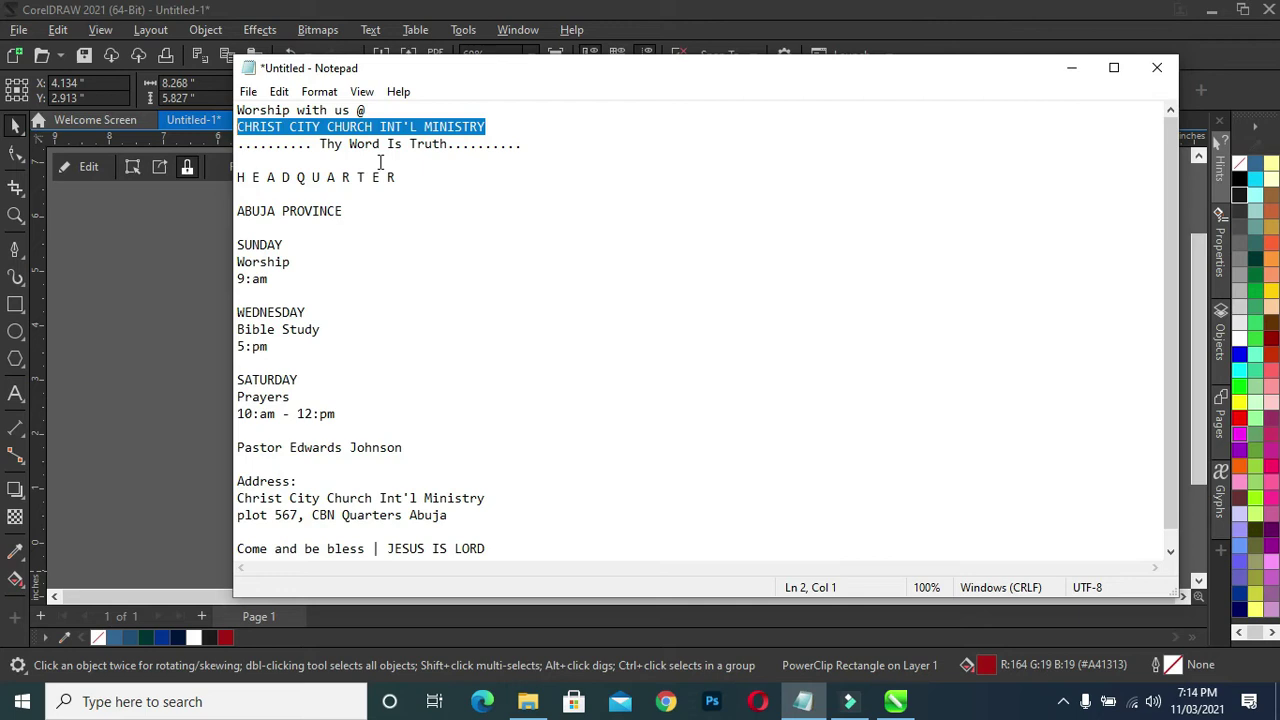
{"action": "left_click_drag", "start_coordinate": [293, 110], "coordinate": [237, 110]}
{"action": "key", "text": "ctrl+c"}
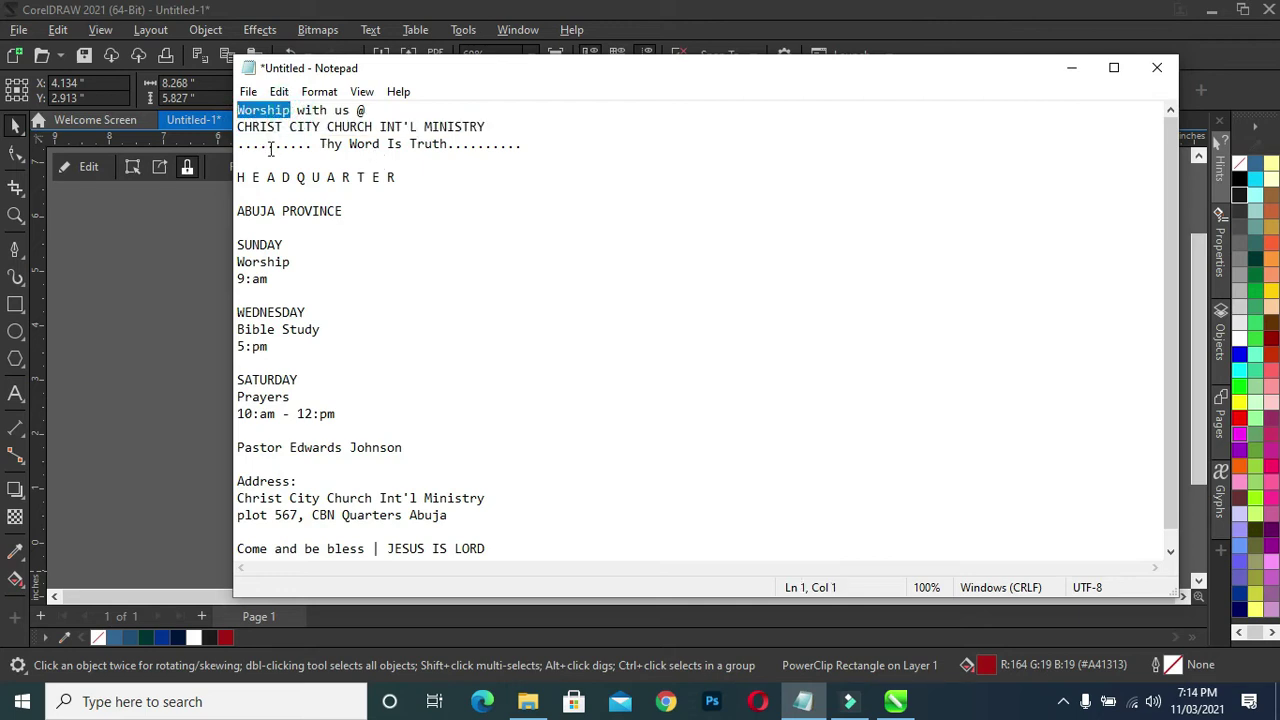
{"action": "left_click", "coordinate": [1071, 67]}
{"action": "key", "text": "F8"}
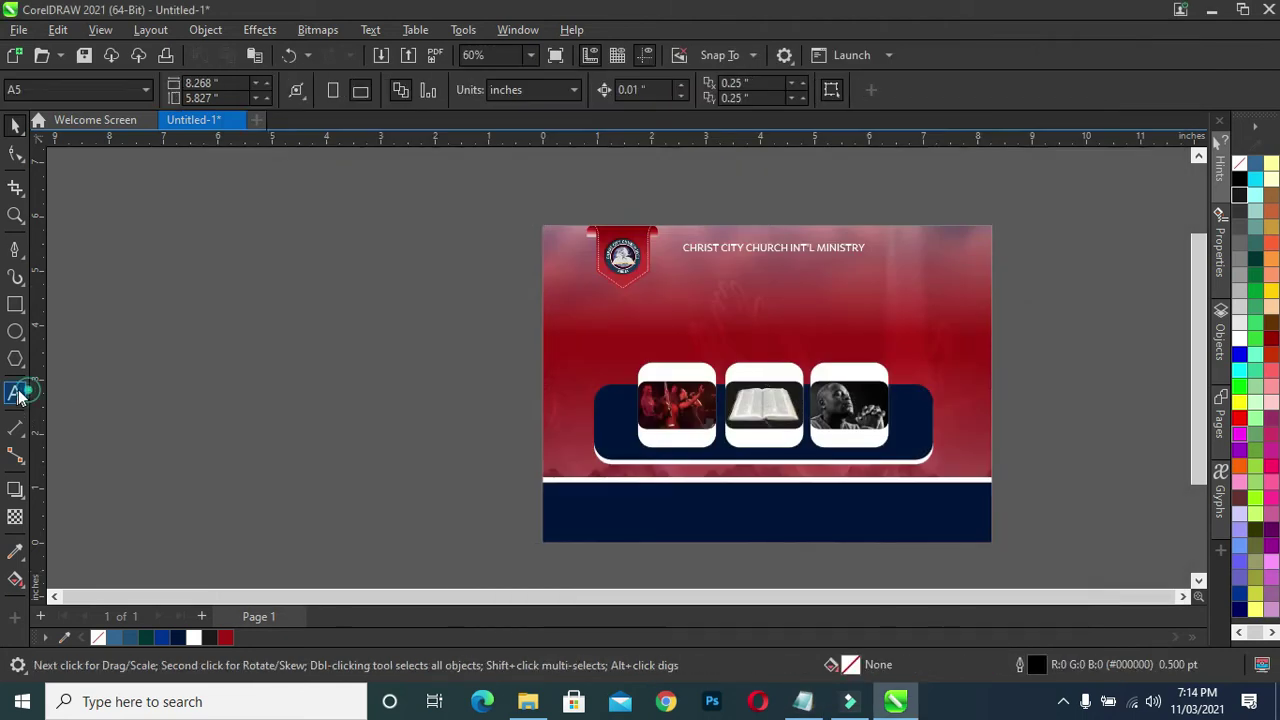
Paste 'Worship' as new text on the canvas and enlarge it.
{"action": "left_click", "coordinate": [183, 338]}
{"action": "key", "text": "ctrl+v"}
{"action": "key", "text": "ctrl+space"}
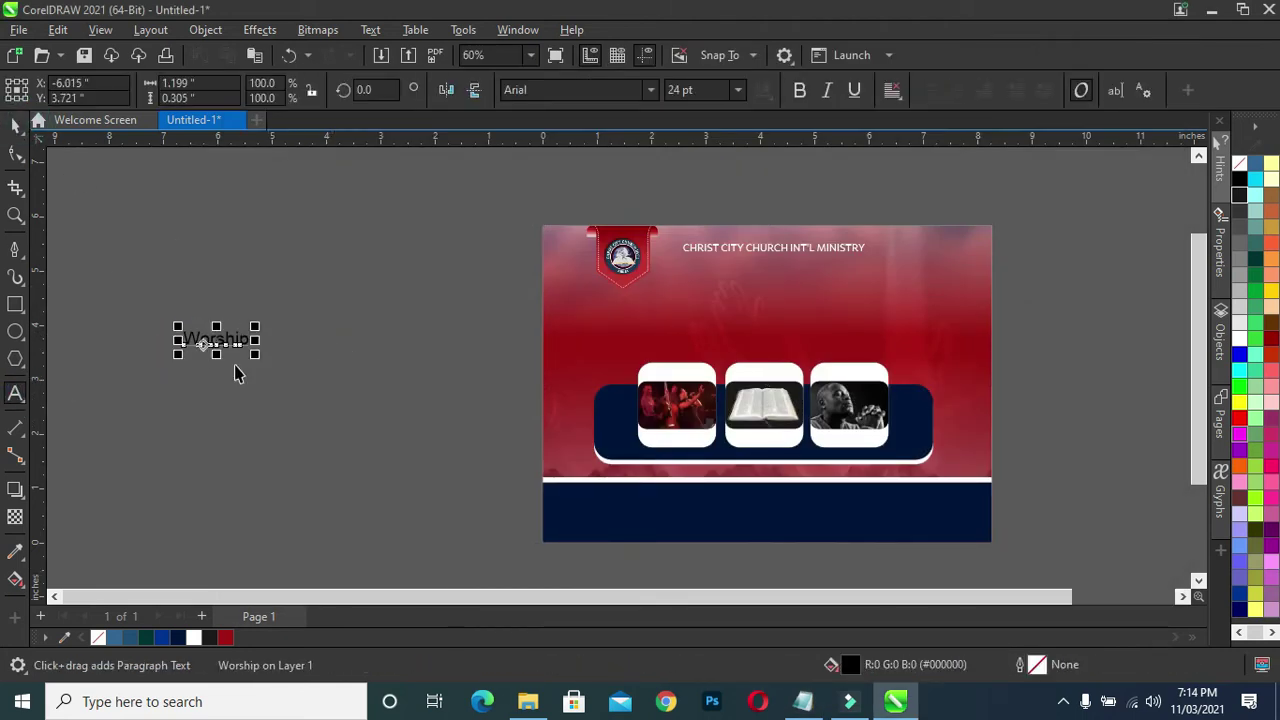
{"action": "left_click_drag", "start_coordinate": [256, 355], "coordinate": [350, 420]}
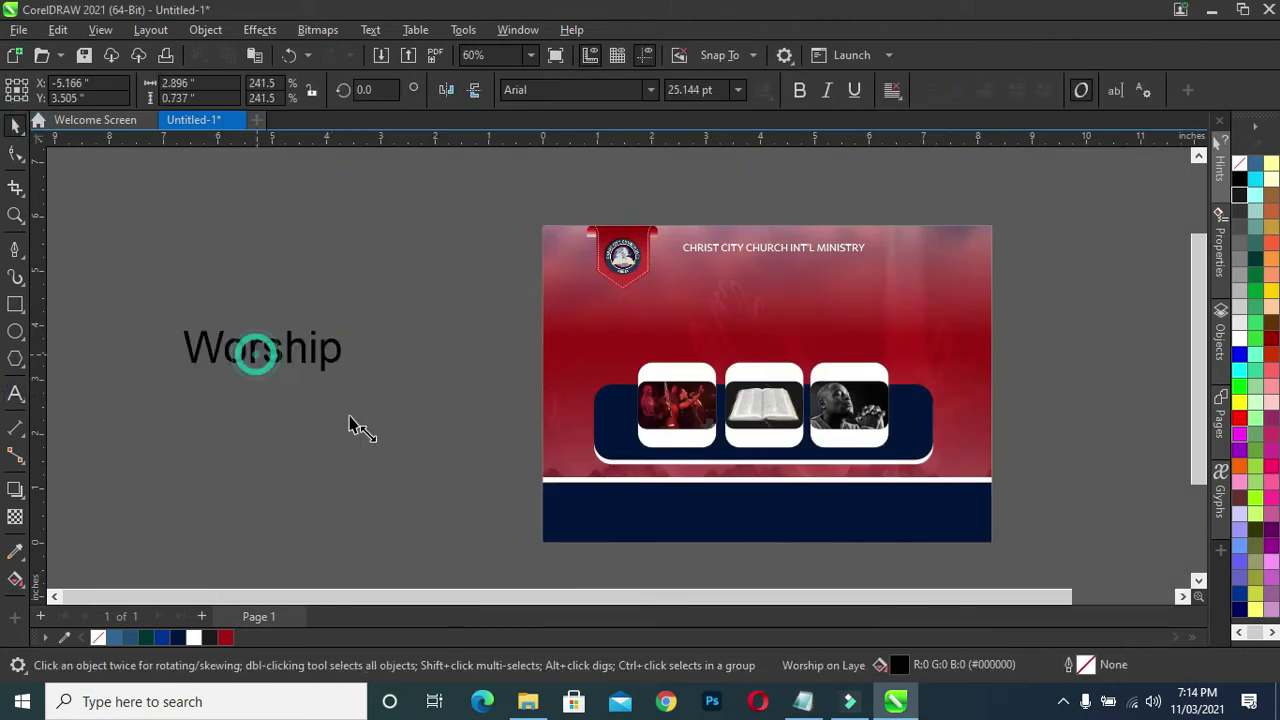
Set the Worship text to 100 pt Arial Black.
{"action": "left_click", "coordinate": [651, 91]}
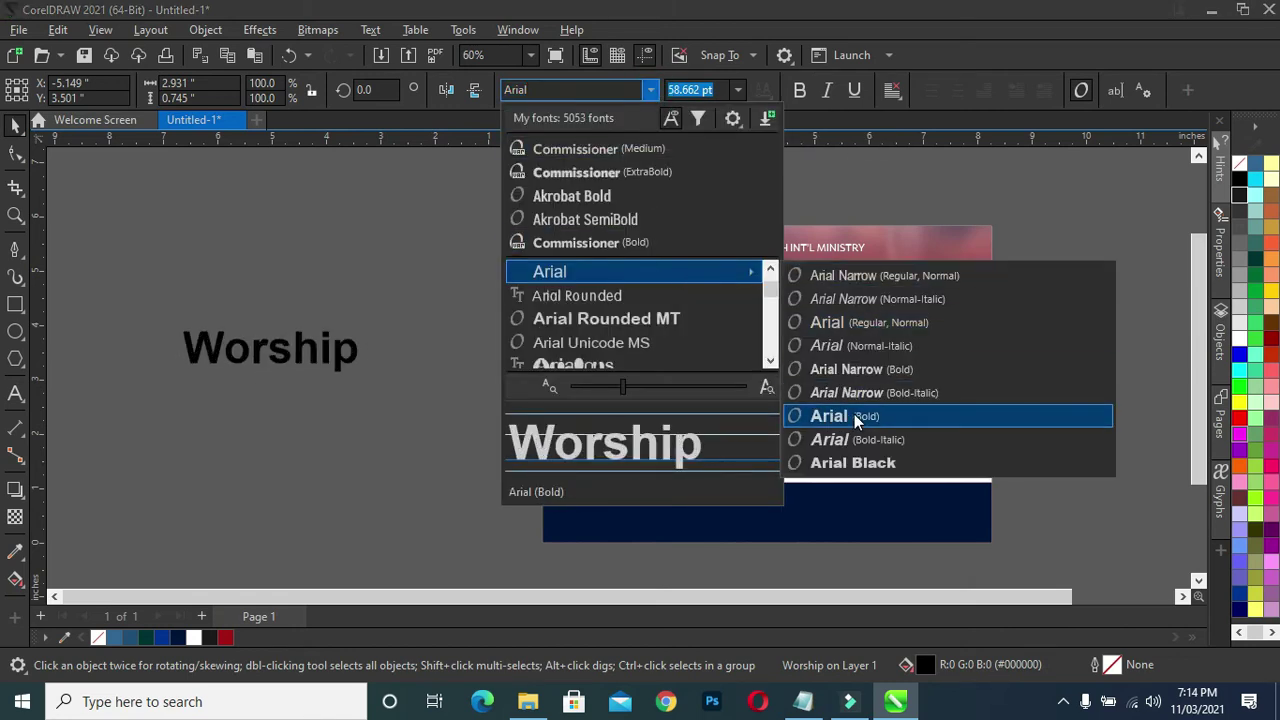
{"action": "left_click", "coordinate": [854, 414]}
{"action": "left_click", "coordinate": [738, 90]}
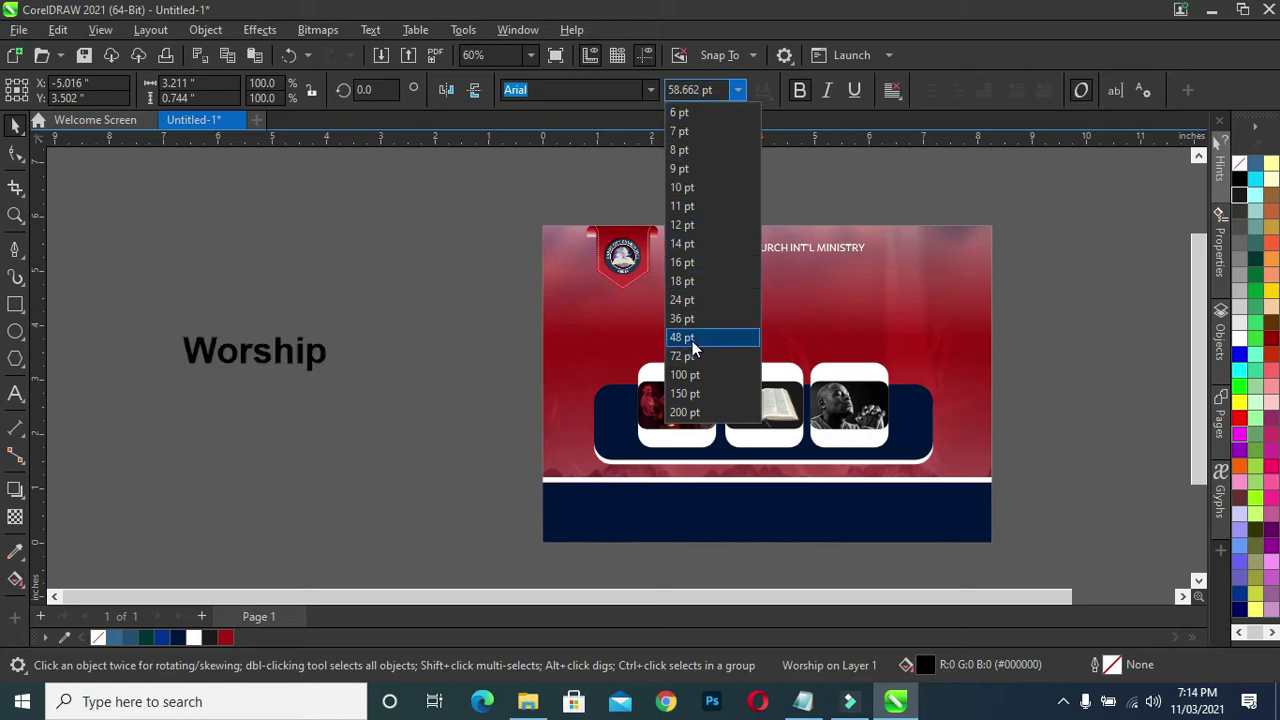
{"action": "left_click", "coordinate": [697, 375]}
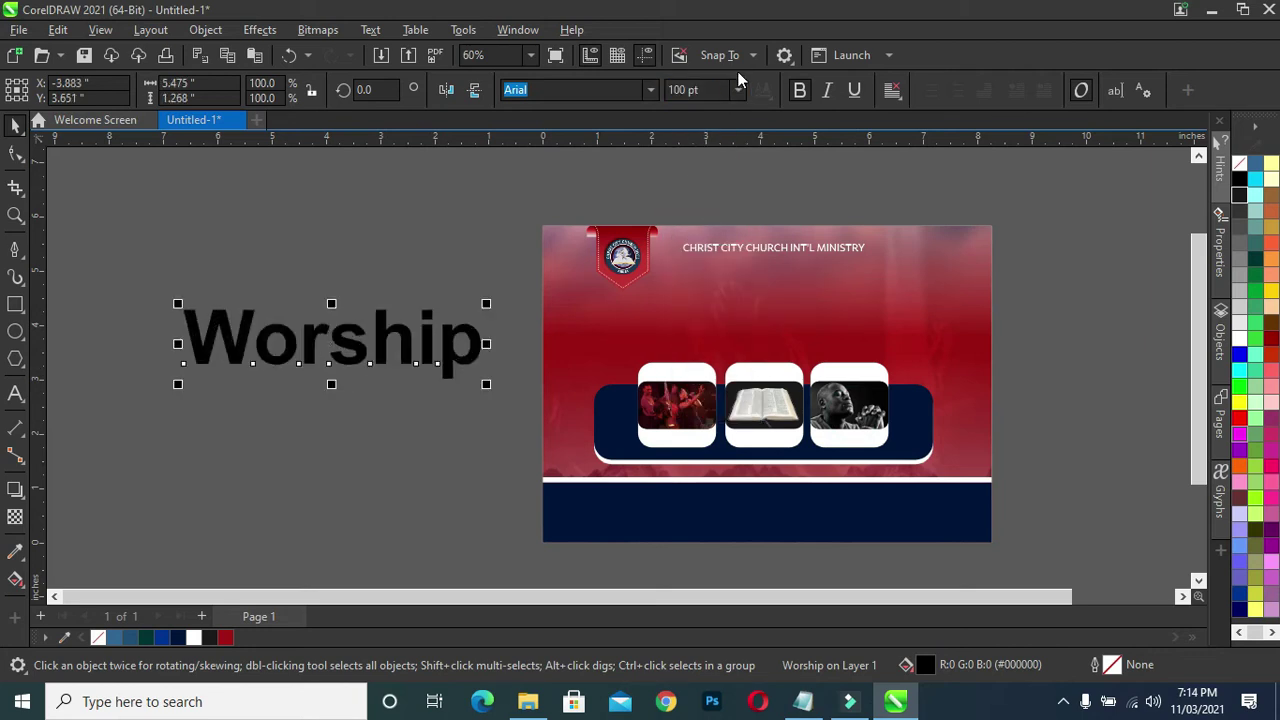
{"action": "left_click", "coordinate": [646, 91]}
{"action": "mouse_move", "coordinate": [600, 272]}
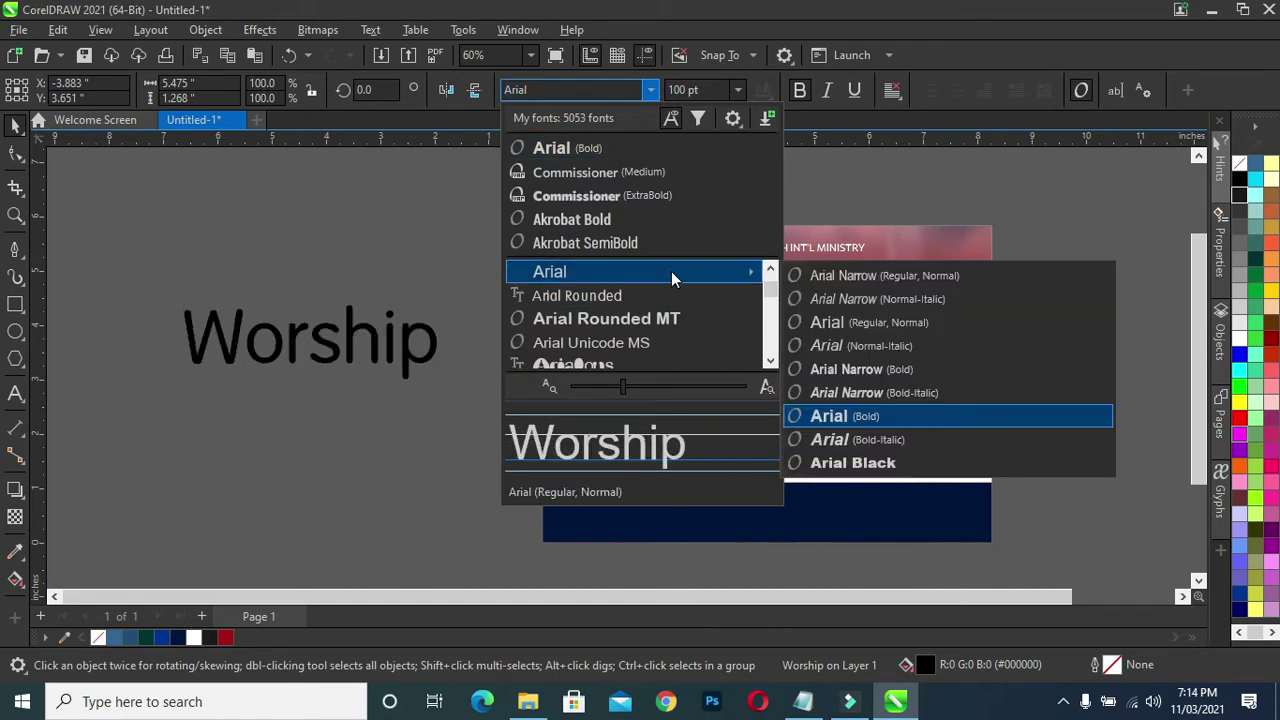
{"action": "left_click", "coordinate": [836, 465]}
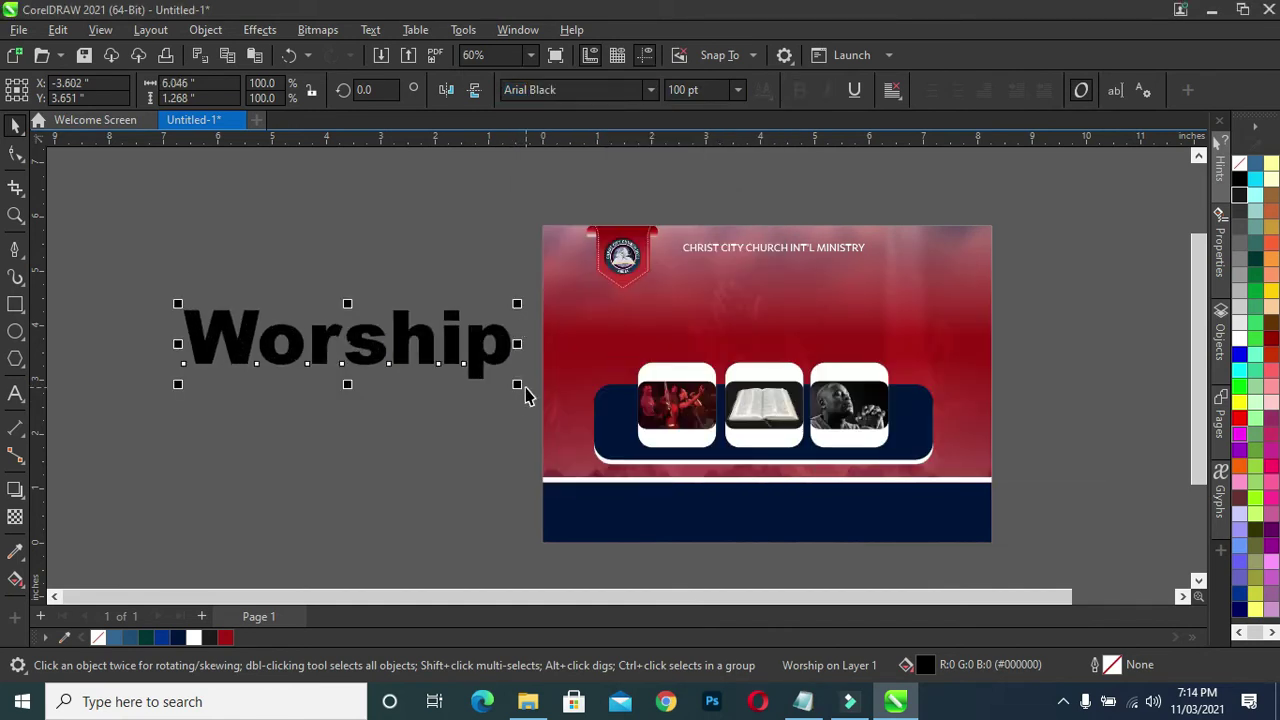
Scale Worship down and place it just under the church name.
{"action": "left_click_drag", "start_coordinate": [518, 385], "coordinate": [447, 378]}
{"action": "left_click_drag", "start_coordinate": [337, 328], "coordinate": [808, 291]}
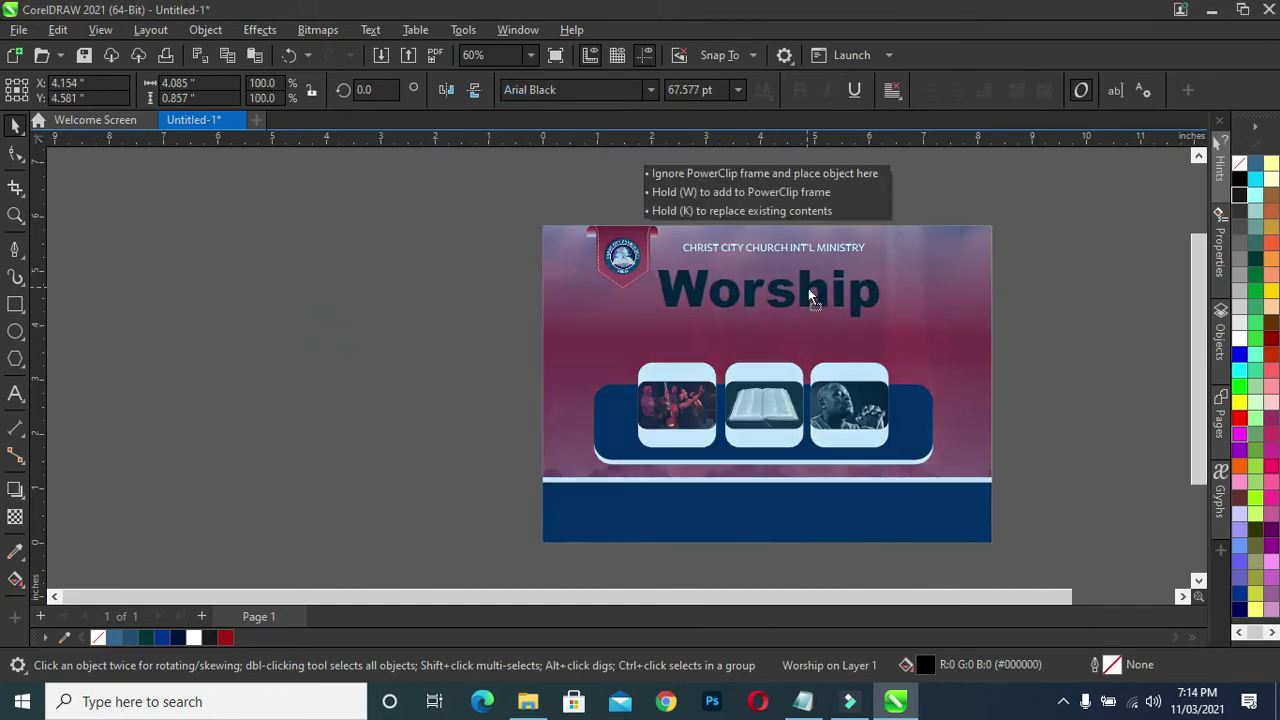
{"action": "left_click_drag", "start_coordinate": [807, 291], "coordinate": [806, 288]}
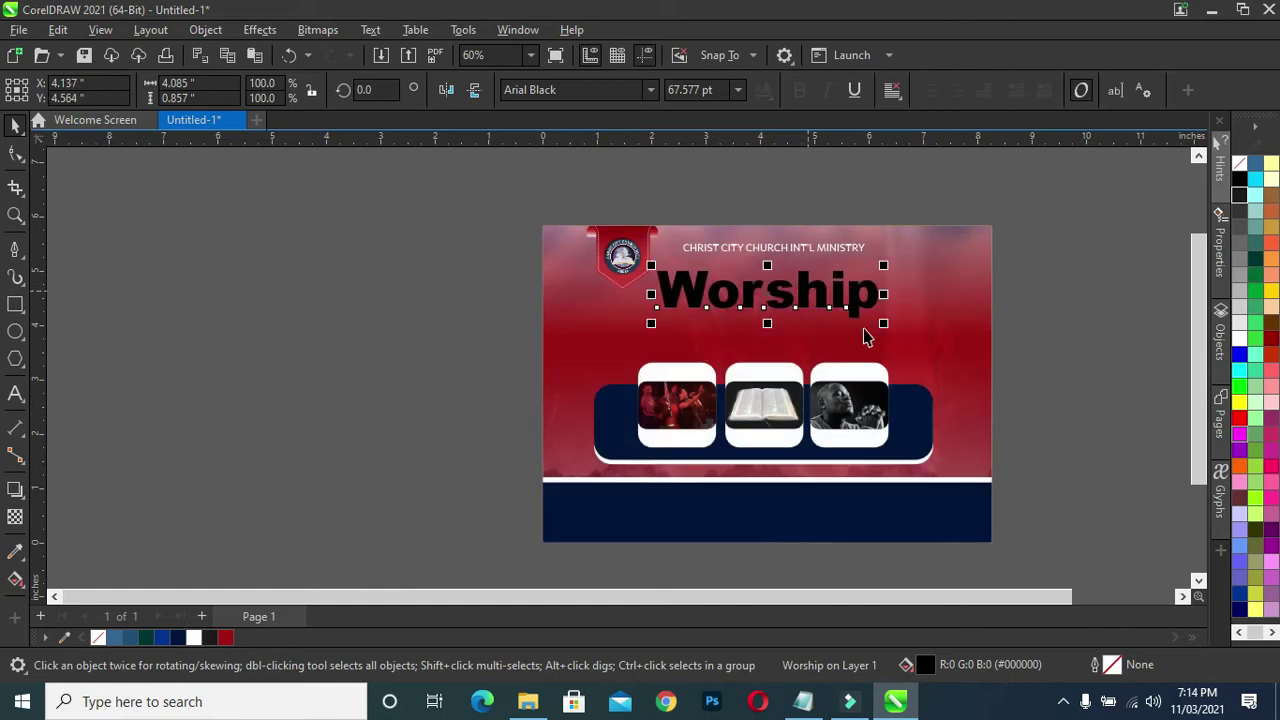
{"action": "scroll", "coordinate": [869, 263], "scroll_direction": "up", "scroll_amount": 1}
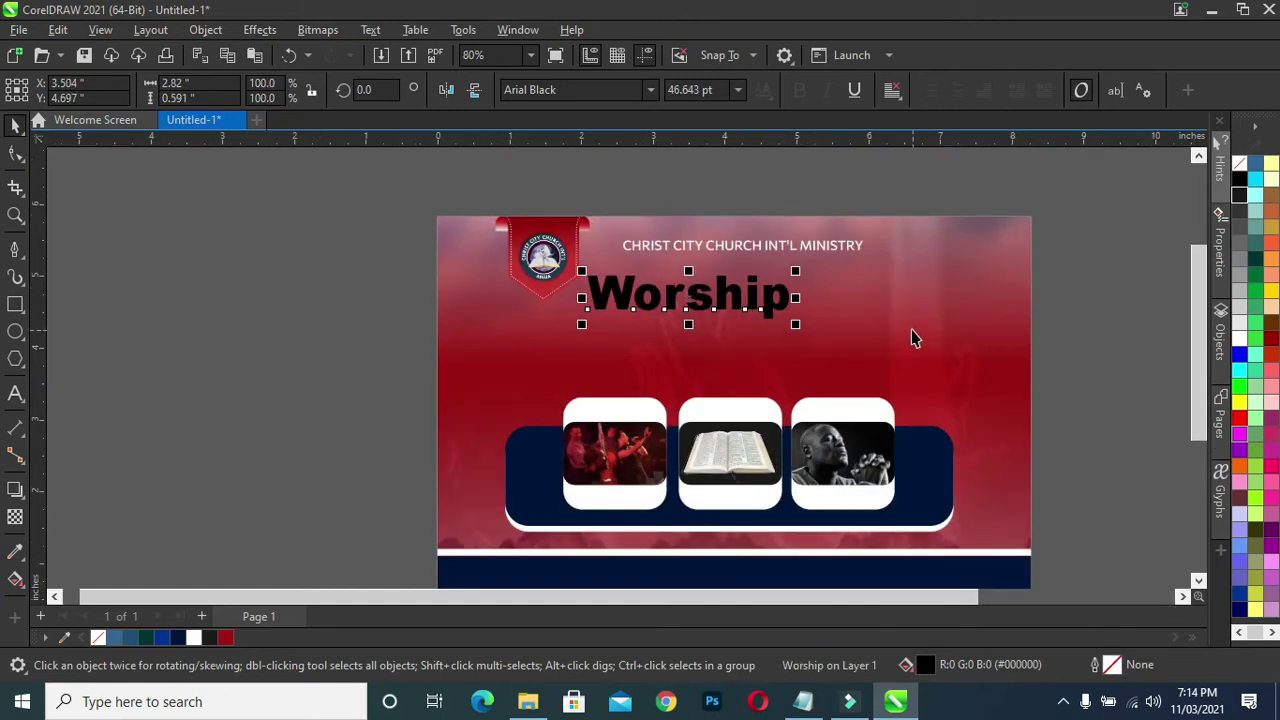
{"action": "left_click_drag", "start_coordinate": [681, 267], "coordinate": [663, 262]}
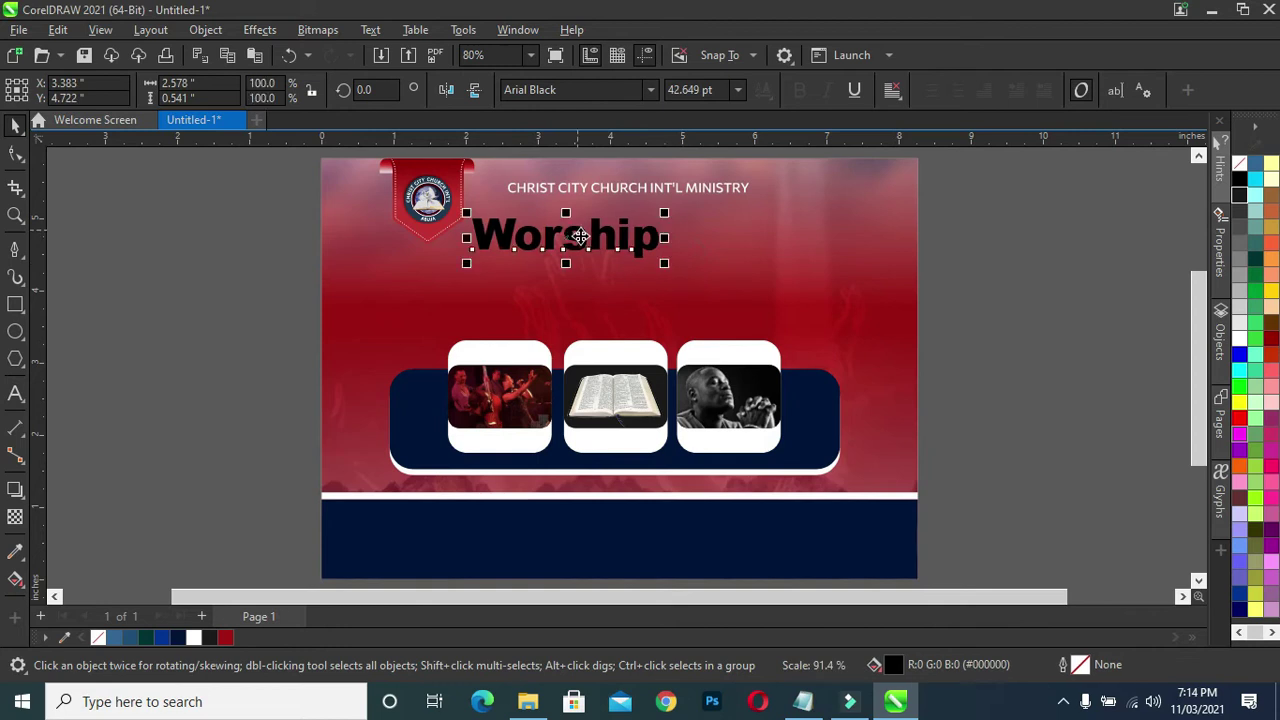
{"action": "mouse_move", "coordinate": [580, 240]}
{"action": "left_mouse_down"}
{"action": "mouse_move", "coordinate": [613, 243]}
{"action": "mouse_move", "coordinate": [616, 262]}
{"action": "left_mouse_up"}
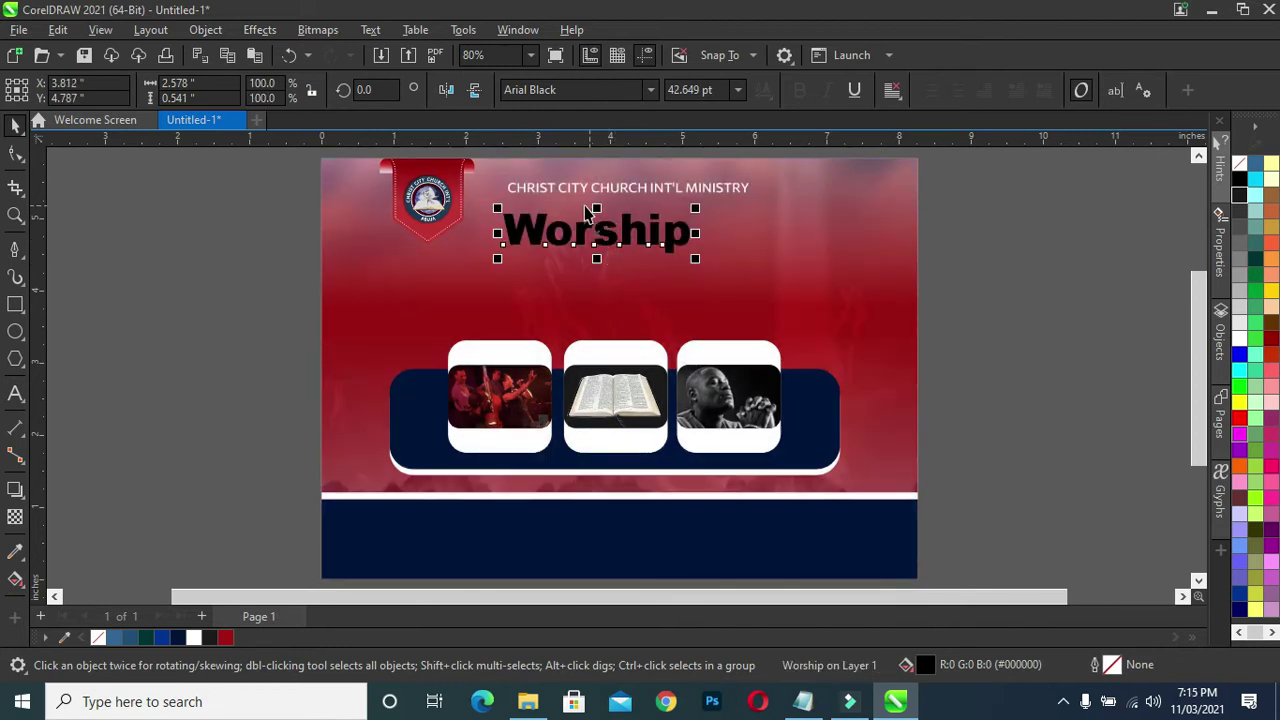
Centre both Worship and the church name horizontally on the page.
{"action": "left_click", "coordinate": [427, 312], "text": "shift"}
{"action": "key", "text": "c"}
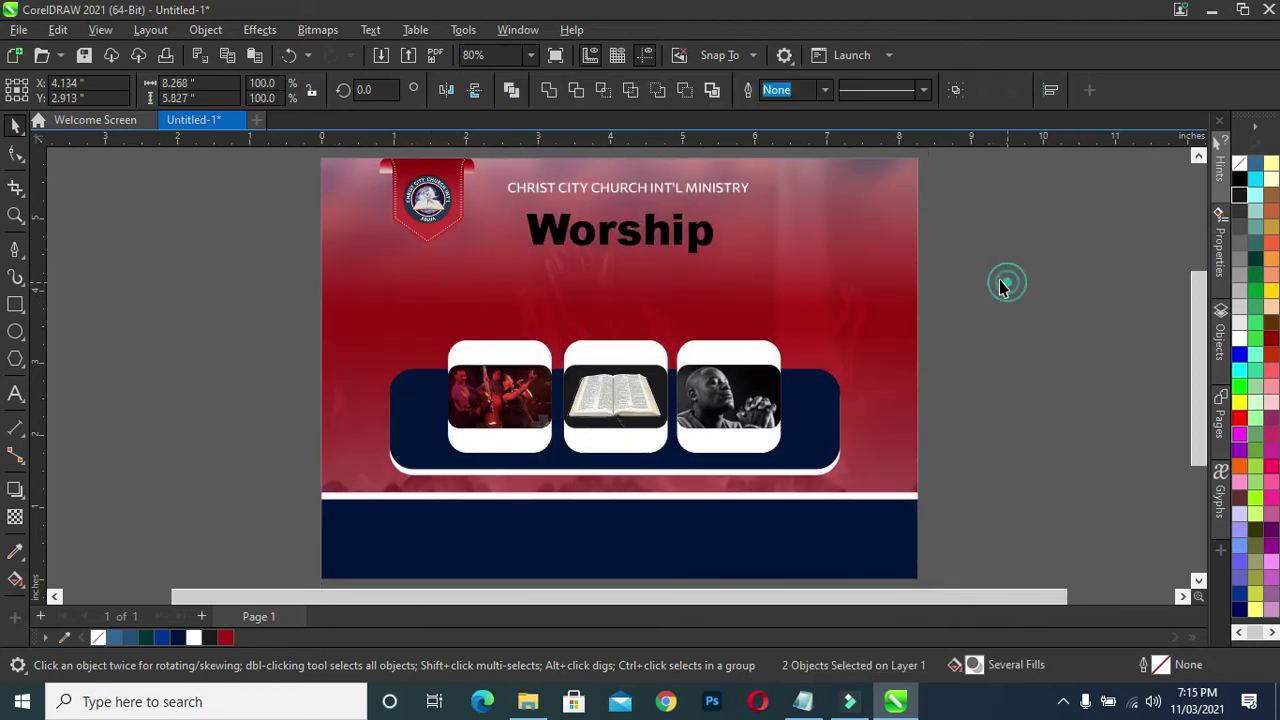
{"action": "left_click", "coordinate": [1006, 283]}
{"action": "left_click", "coordinate": [632, 196]}
{"action": "left_click", "coordinate": [792, 295], "text": "shift"}
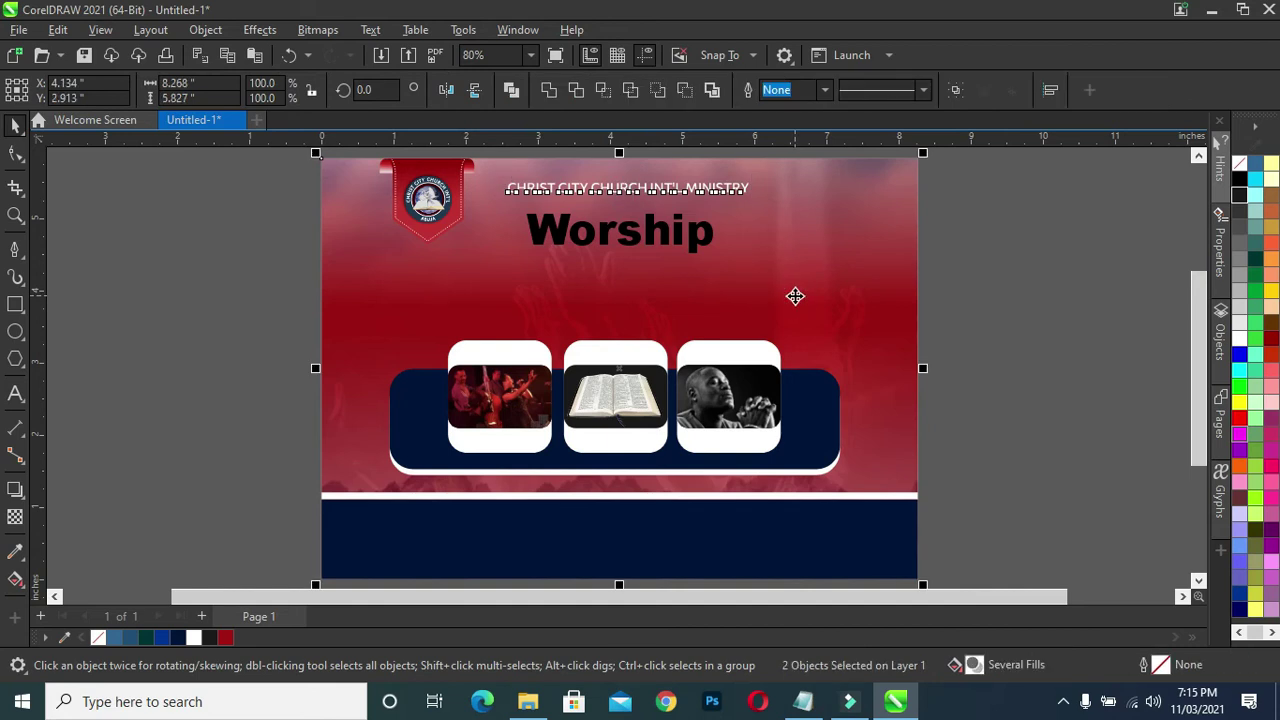
{"action": "key", "text": "c"}
{"action": "left_click", "coordinate": [943, 277]}
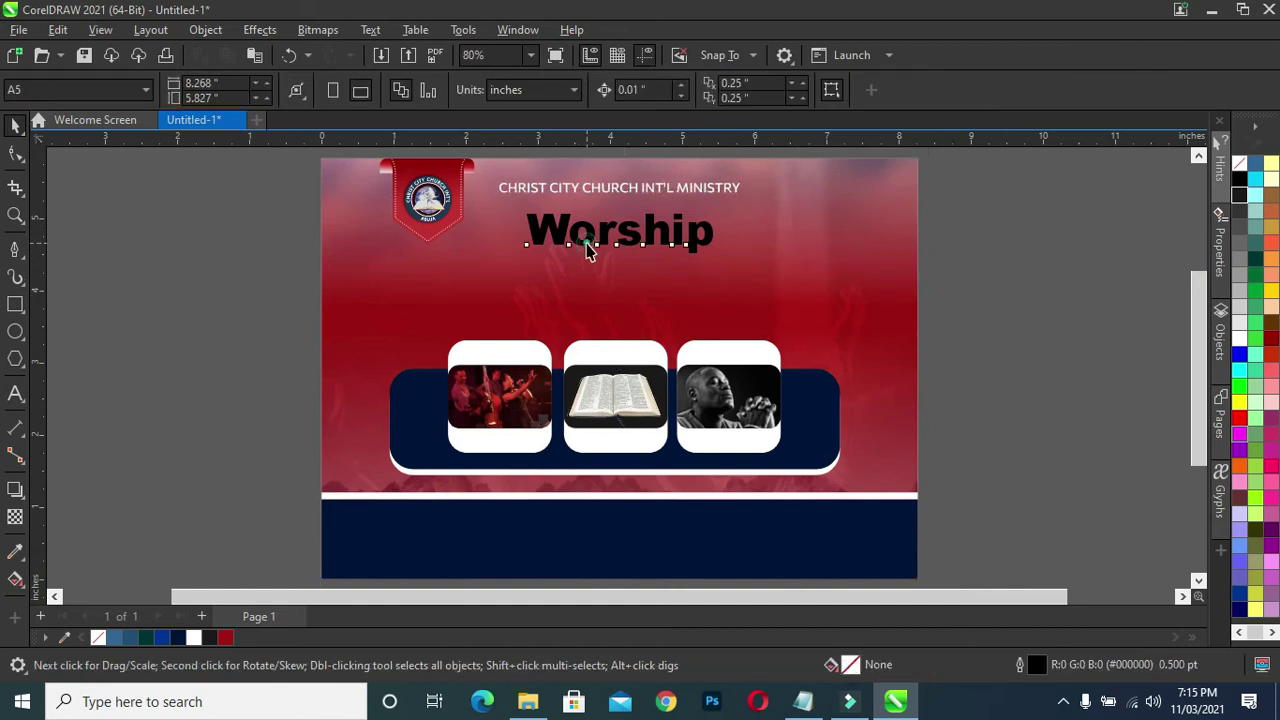
Fine-tune Worship's position and shrink it slightly.
{"action": "left_click_drag", "start_coordinate": [587, 246], "coordinate": [560, 244]}
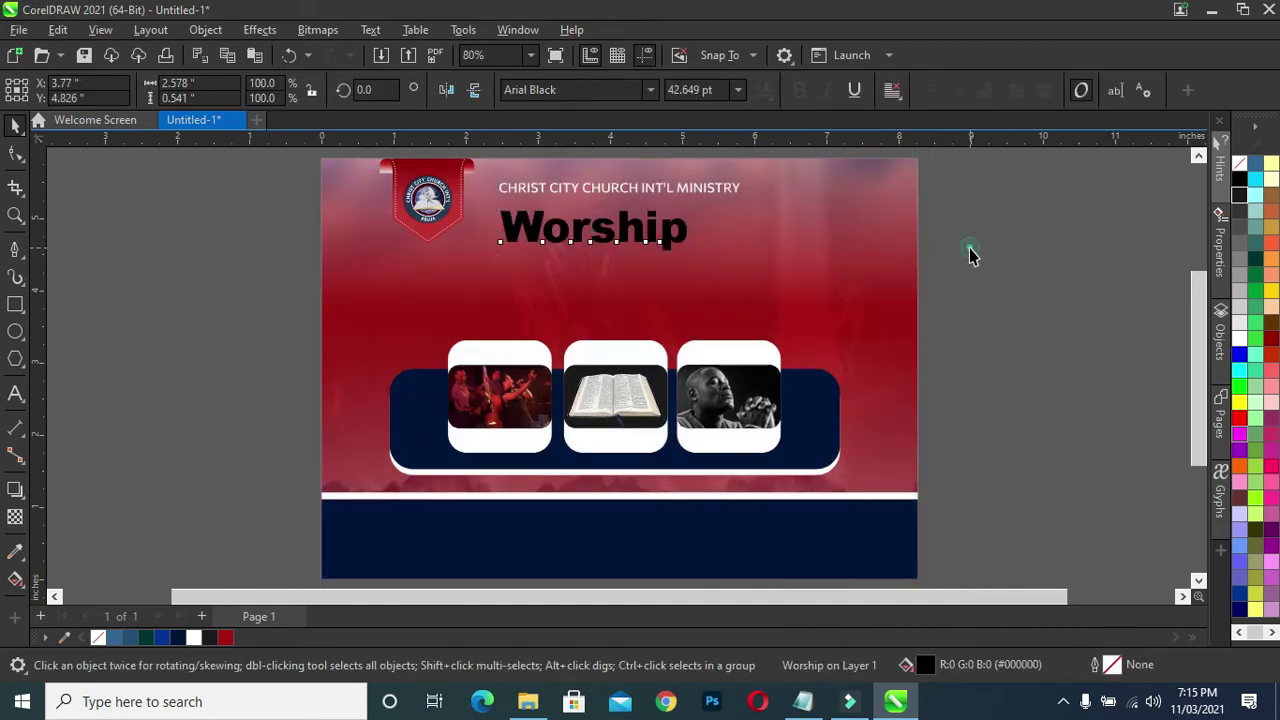
{"action": "left_click", "coordinate": [969, 256]}
{"action": "scroll", "coordinate": [665, 238], "scroll_direction": "up", "scroll_amount": 1}
{"action": "left_click", "coordinate": [671, 245]}
{"action": "mouse_move", "coordinate": [694, 263]}
{"action": "left_mouse_down"}
{"action": "mouse_move", "coordinate": [680, 265]}
{"action": "mouse_move", "coordinate": [686, 252]}
{"action": "left_mouse_up"}
Select 'with' in the notes and create a 'With' text object in CorelDRAW.
{"action": "left_click", "coordinate": [803, 701]}
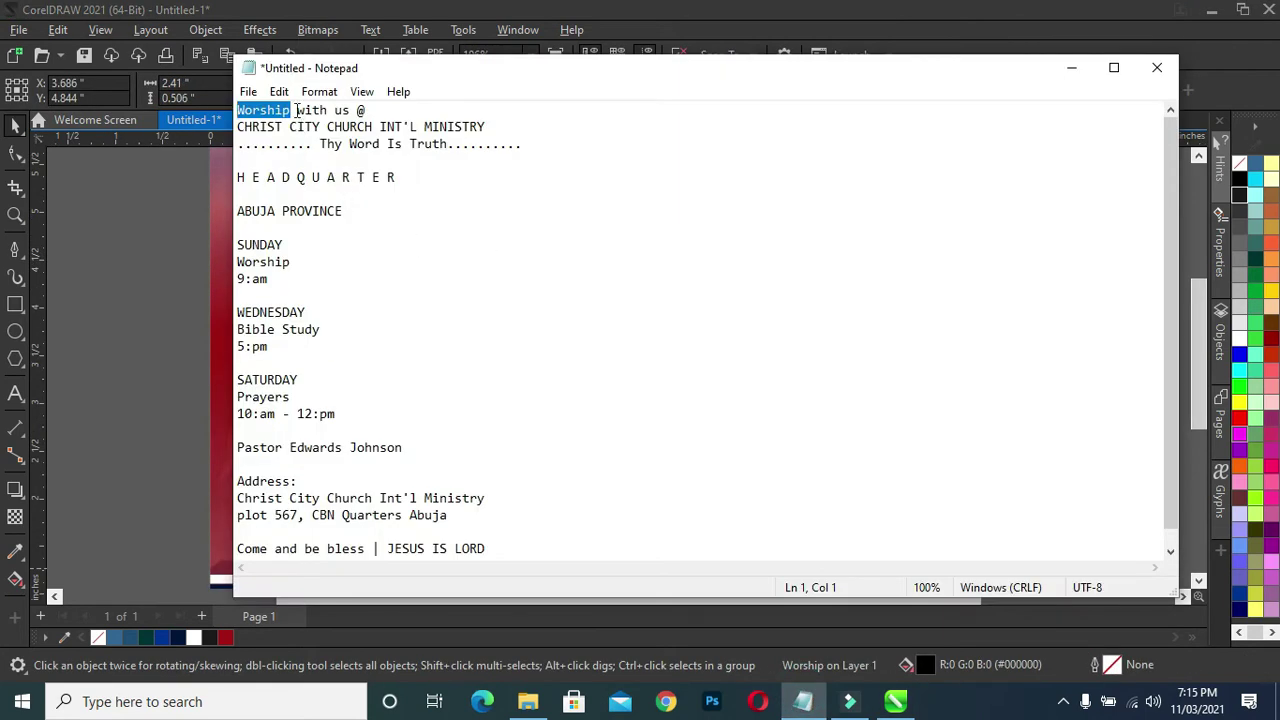
{"action": "left_click_drag", "start_coordinate": [297, 111], "coordinate": [323, 111]}
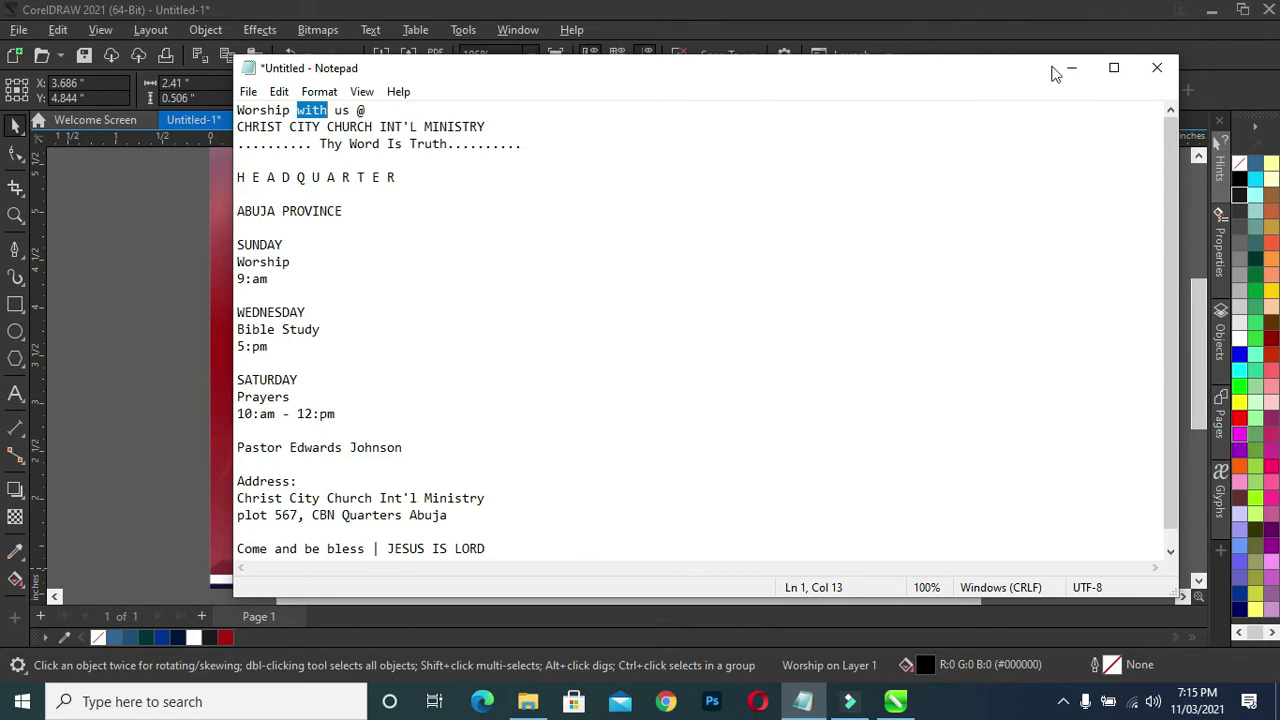
{"action": "left_click", "coordinate": [1071, 67]}
{"action": "left_click", "coordinate": [15, 393]}
{"action": "left_click", "coordinate": [98, 352]}
{"action": "type", "text": "With"}
{"action": "left_click", "coordinate": [15, 125]}
Make With bold Arial at 16.4 pt beside Worship, then select 'us' in Notepad.
{"action": "left_click", "coordinate": [651, 89]}
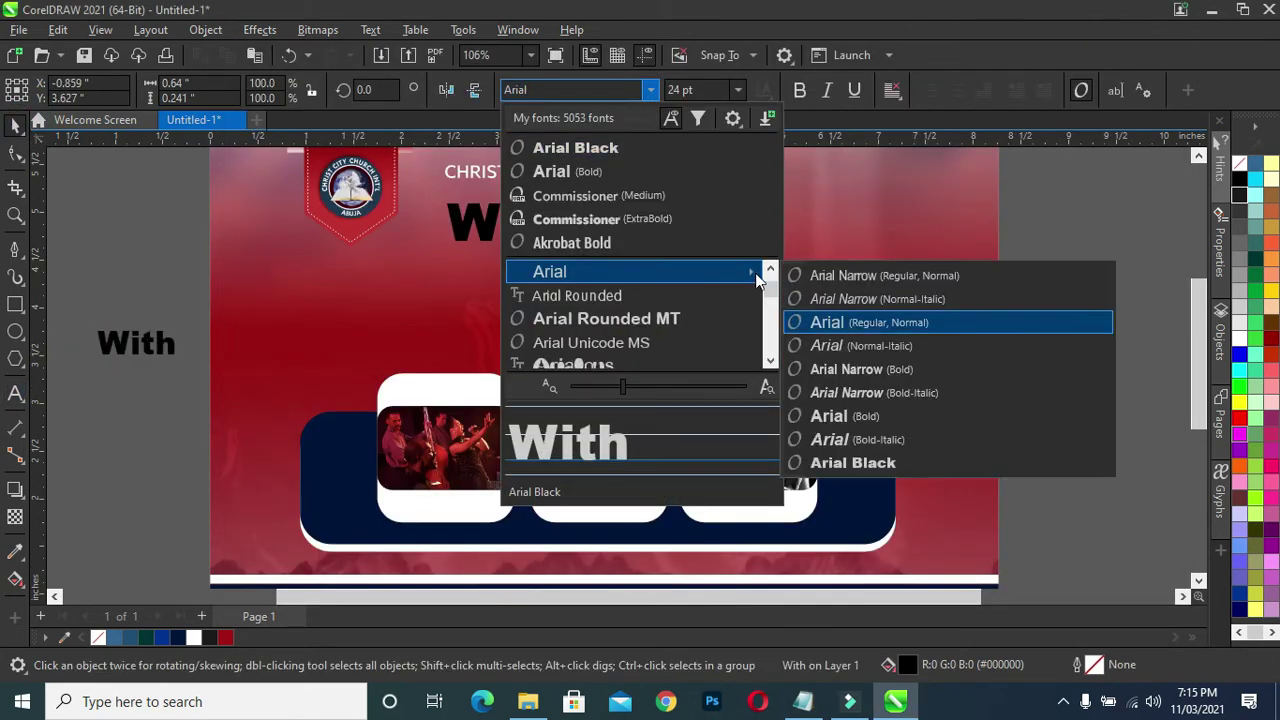
{"action": "left_click", "coordinate": [844, 415]}
{"action": "scroll", "coordinate": [185, 335], "scroll_direction": "up", "scroll_amount": 1}
{"action": "scroll", "coordinate": [175, 340], "scroll_direction": "up", "scroll_amount": 1}
{"action": "mouse_move", "coordinate": [173, 343]}
{"action": "left_mouse_down"}
{"action": "mouse_move", "coordinate": [953, 180]}
{"action": "mouse_move", "coordinate": [933, 176]}
{"action": "left_mouse_up"}
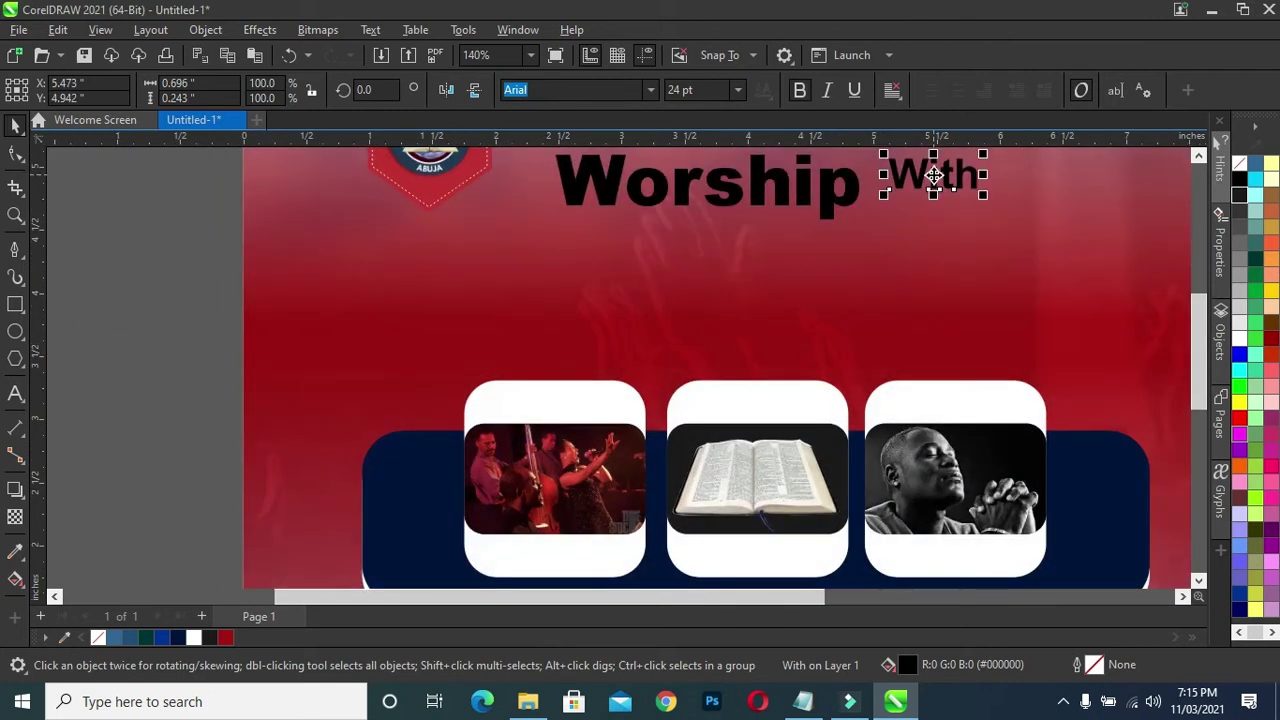
{"action": "left_click", "coordinate": [1199, 158]}
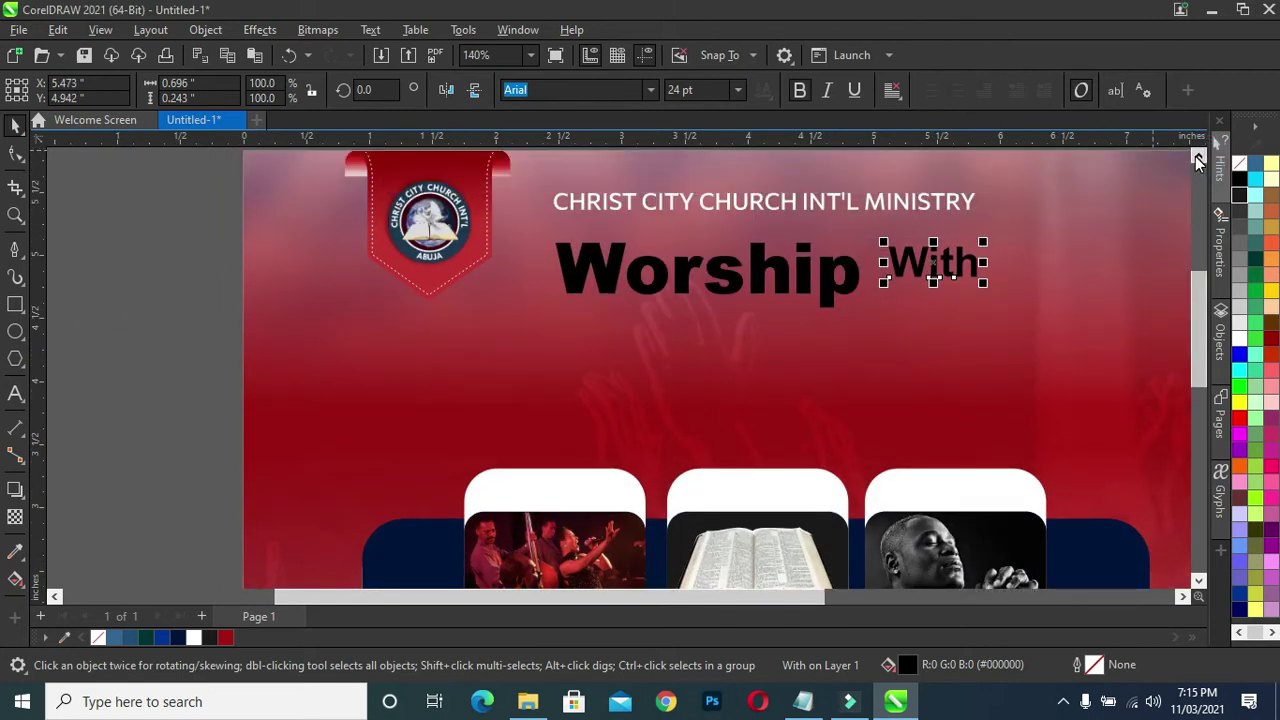
{"action": "left_click", "coordinate": [1199, 158]}
{"action": "left_click_drag", "start_coordinate": [984, 328], "coordinate": [900, 305]}
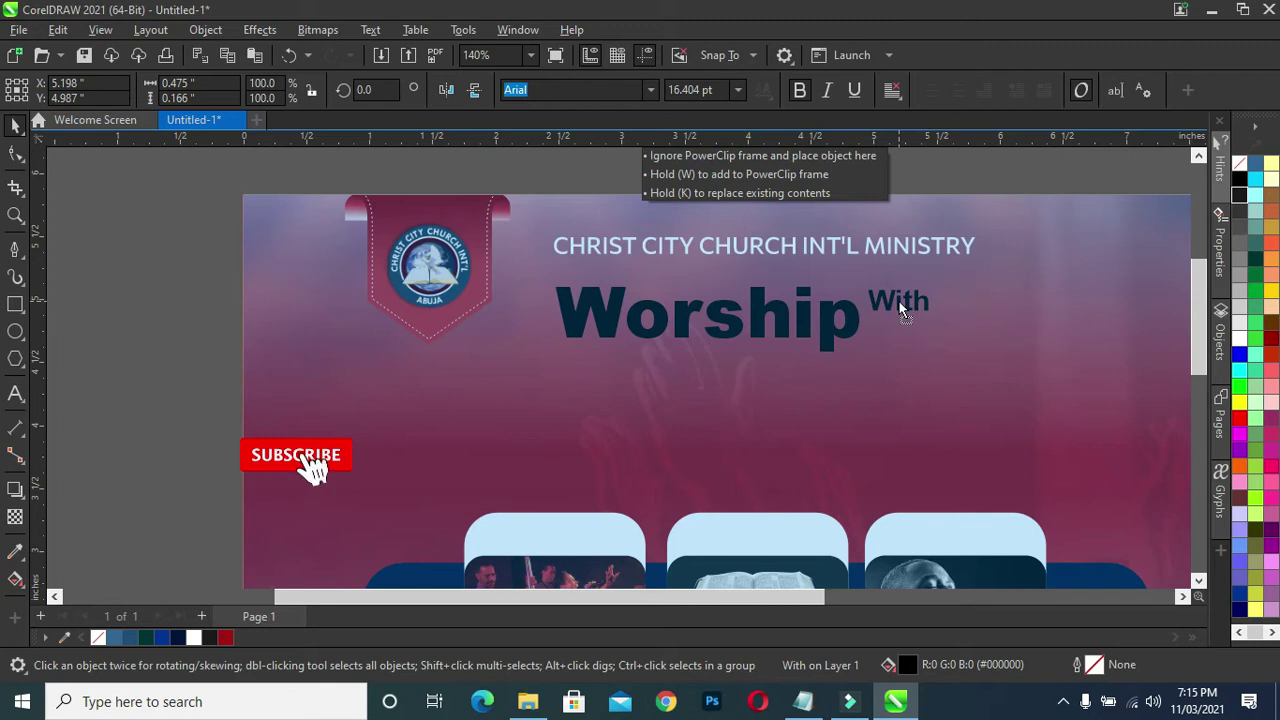
{"action": "left_click_drag", "start_coordinate": [900, 310], "coordinate": [900, 308]}
{"action": "left_click", "coordinate": [803, 701]}
{"action": "double_click", "coordinate": [341, 110]}
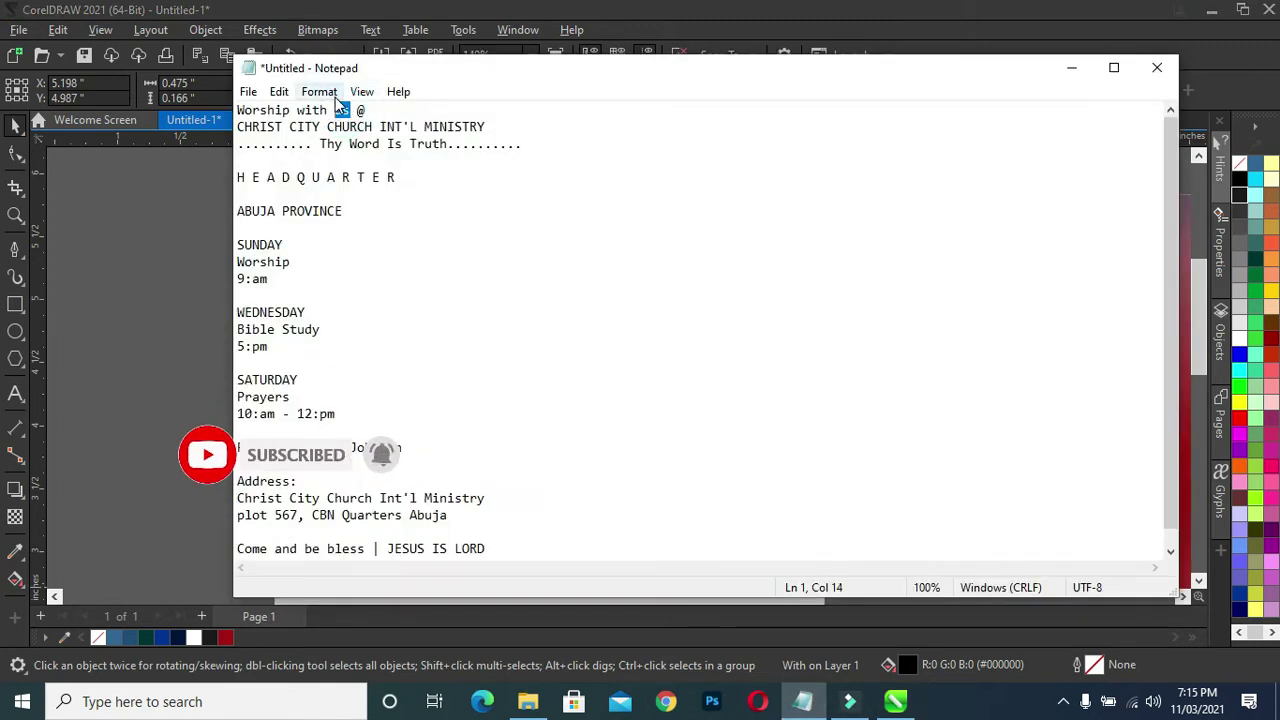
Copy 'With' just below itself and change the copy's wording to 'Us'.
{"action": "left_click", "coordinate": [1071, 67]}
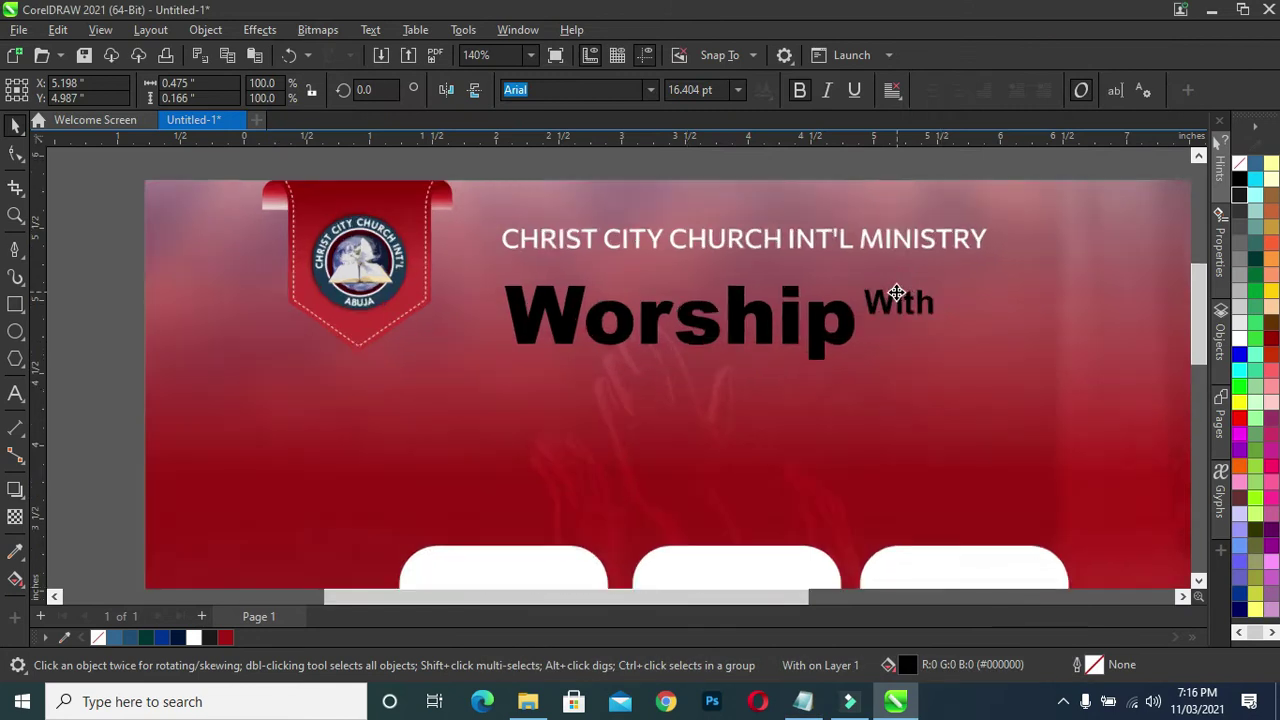
{"action": "scroll", "coordinate": [896, 292], "scroll_direction": "up", "scroll_amount": 2}
{"action": "left_click_drag", "start_coordinate": [900, 305], "coordinate": [901, 340]}
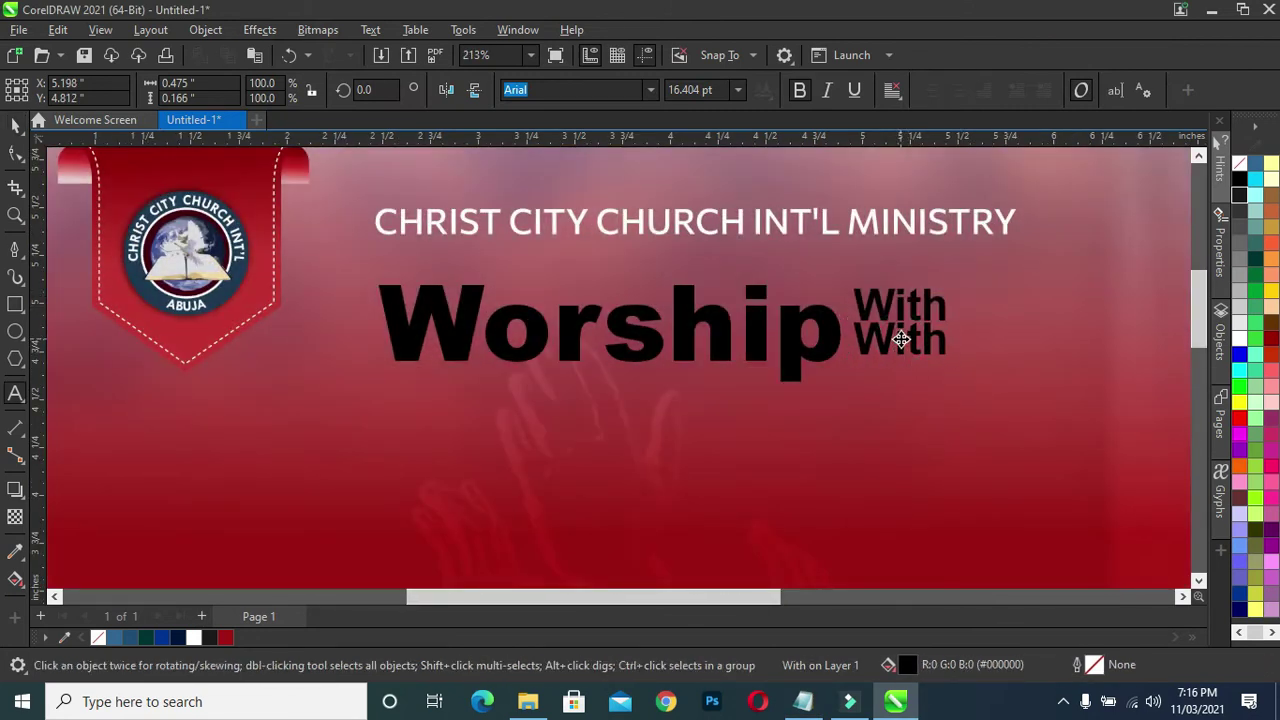
{"action": "double_click", "coordinate": [901, 338]}
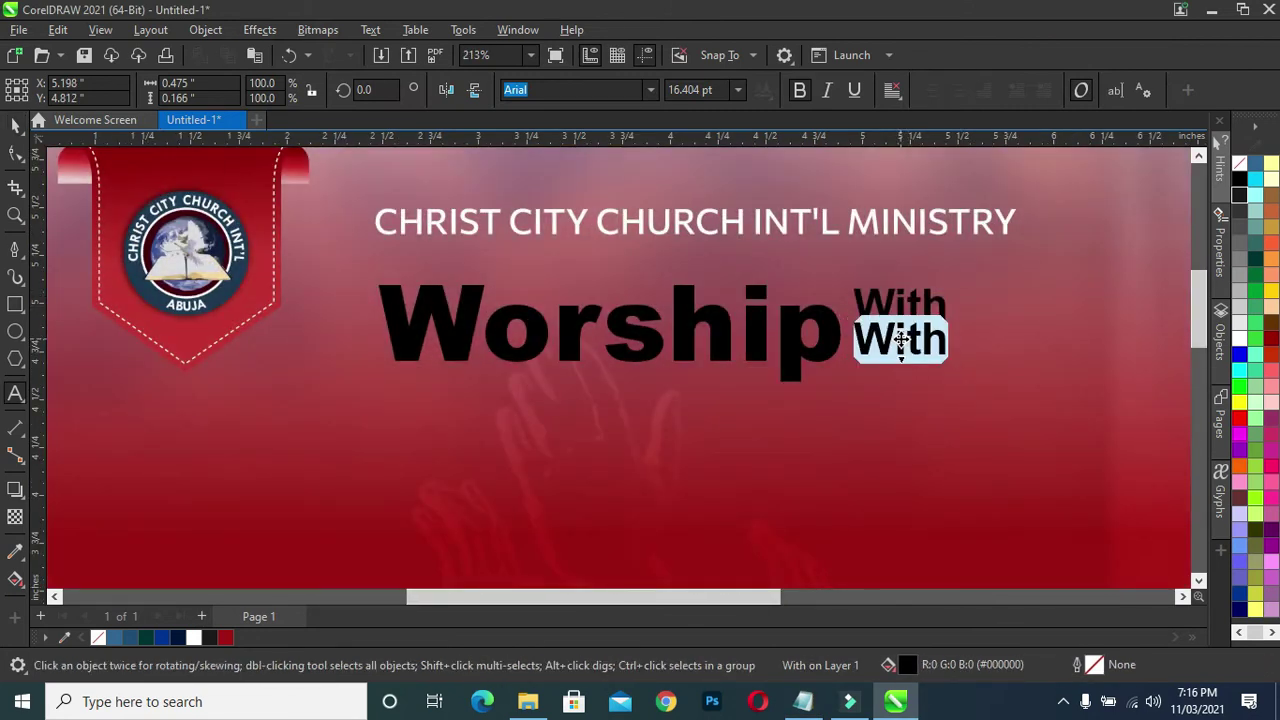
{"action": "type", "text": "Us"}
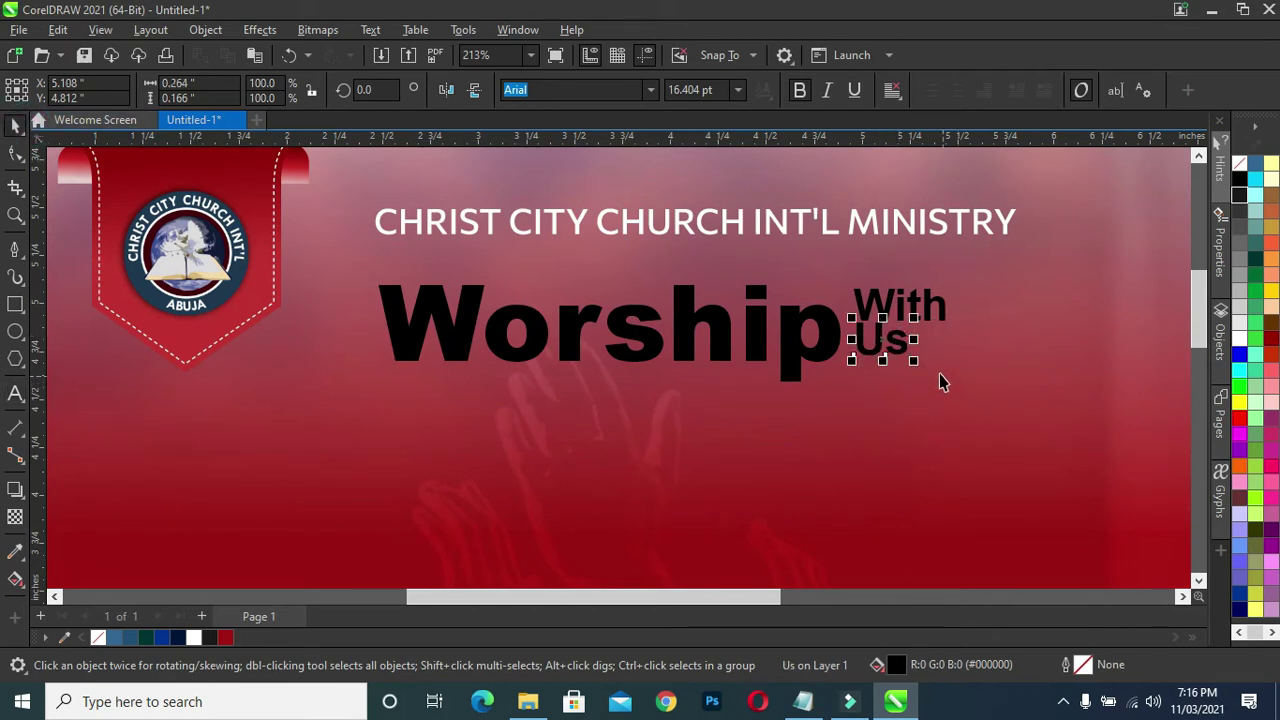
Enlarge 'With' and 'Us' together to about 17.9 pt, then bring Notepad back up.
{"action": "left_click", "coordinate": [882, 305]}
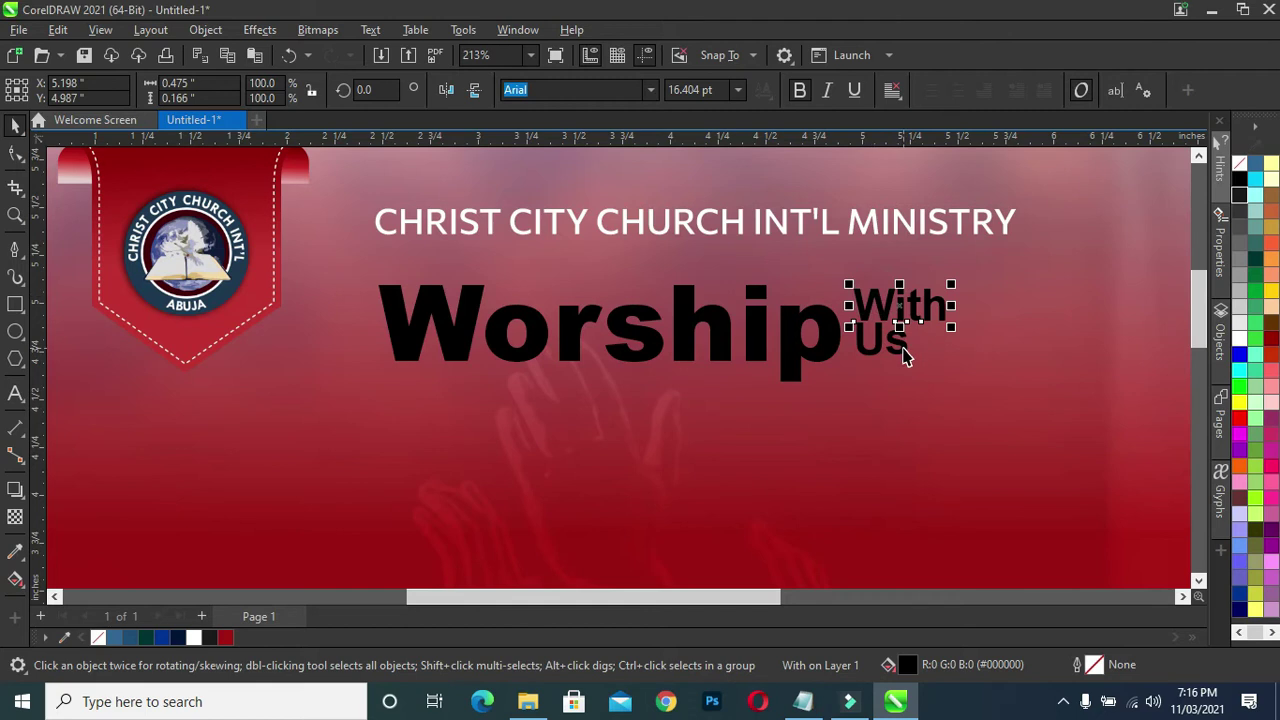
{"action": "left_click", "coordinate": [903, 358], "text": "shift"}
{"action": "left_click_drag", "start_coordinate": [945, 362], "coordinate": [960, 370]}
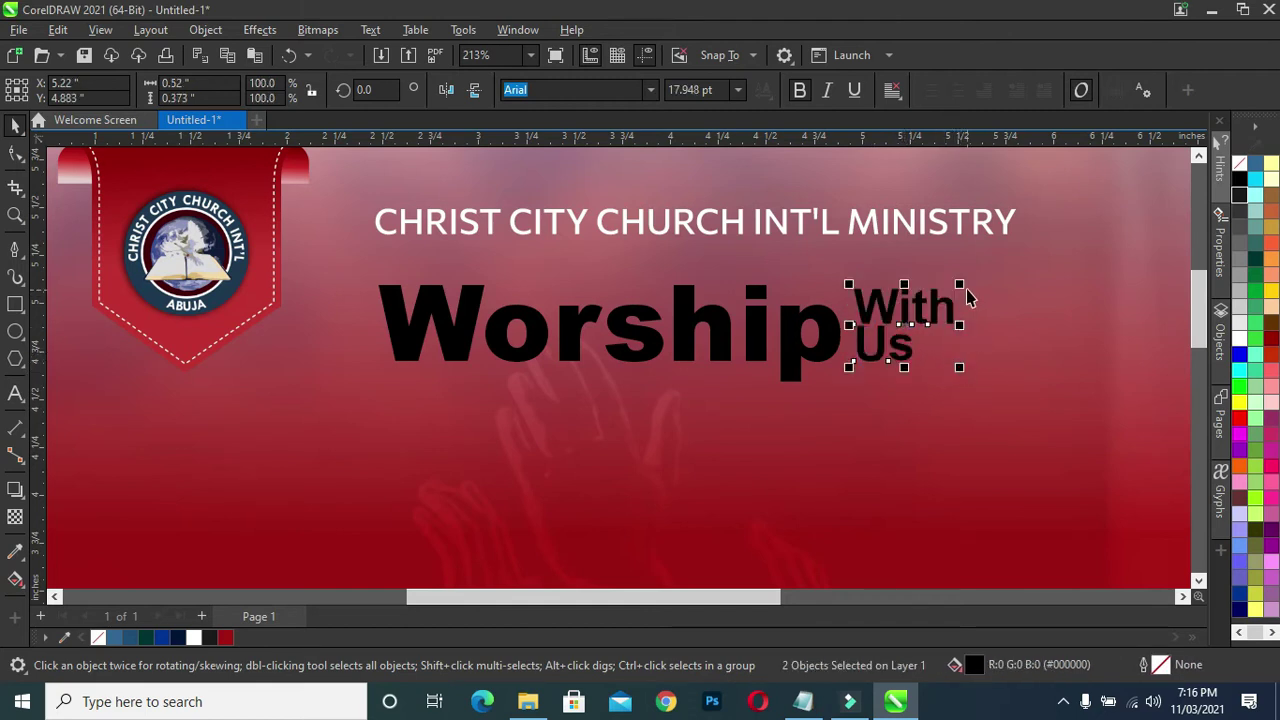
{"action": "key", "text": "alt+Tab"}
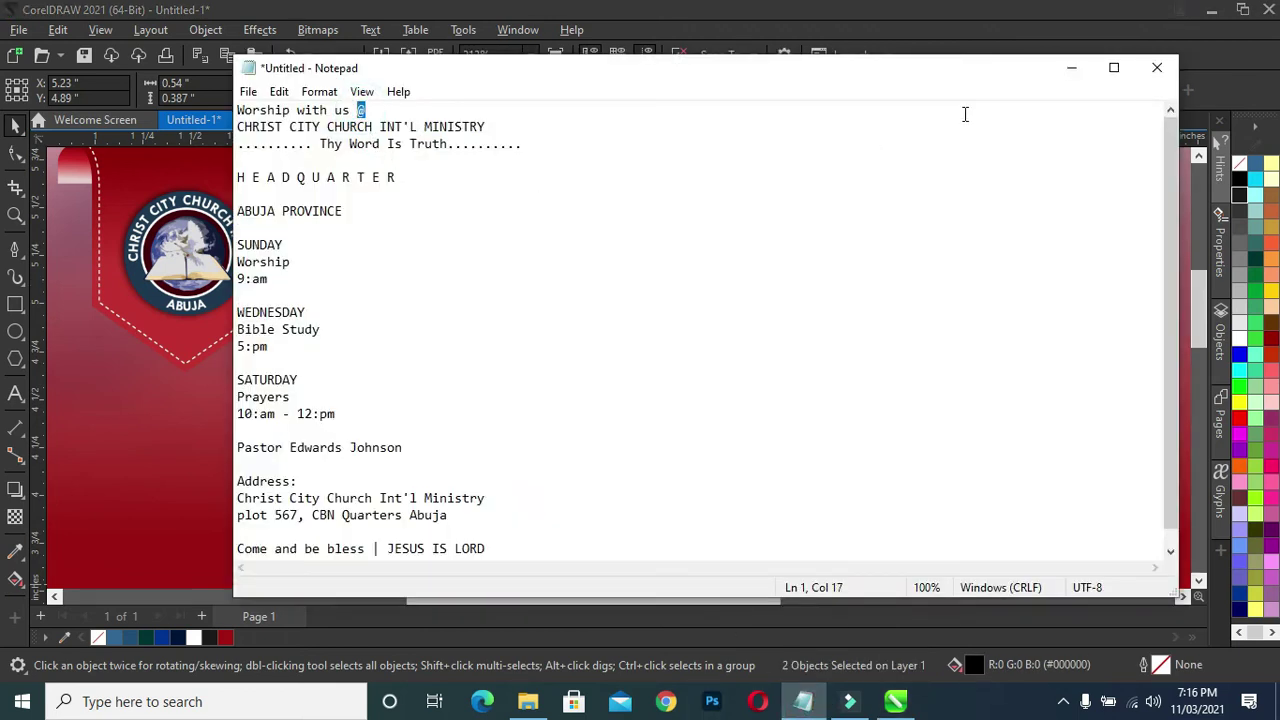
Copy 'Us' to its right and change the copy's wording to '@'.
{"action": "left_click", "coordinate": [1071, 67]}
{"action": "scroll", "coordinate": [891, 420], "scroll_direction": "up", "scroll_amount": 1}
{"action": "left_click", "coordinate": [891, 420]}
{"action": "left_click_drag", "start_coordinate": [883, 352], "coordinate": [950, 355]}
{"action": "double_click", "coordinate": [965, 370]}
{"action": "type", "text": "@"}
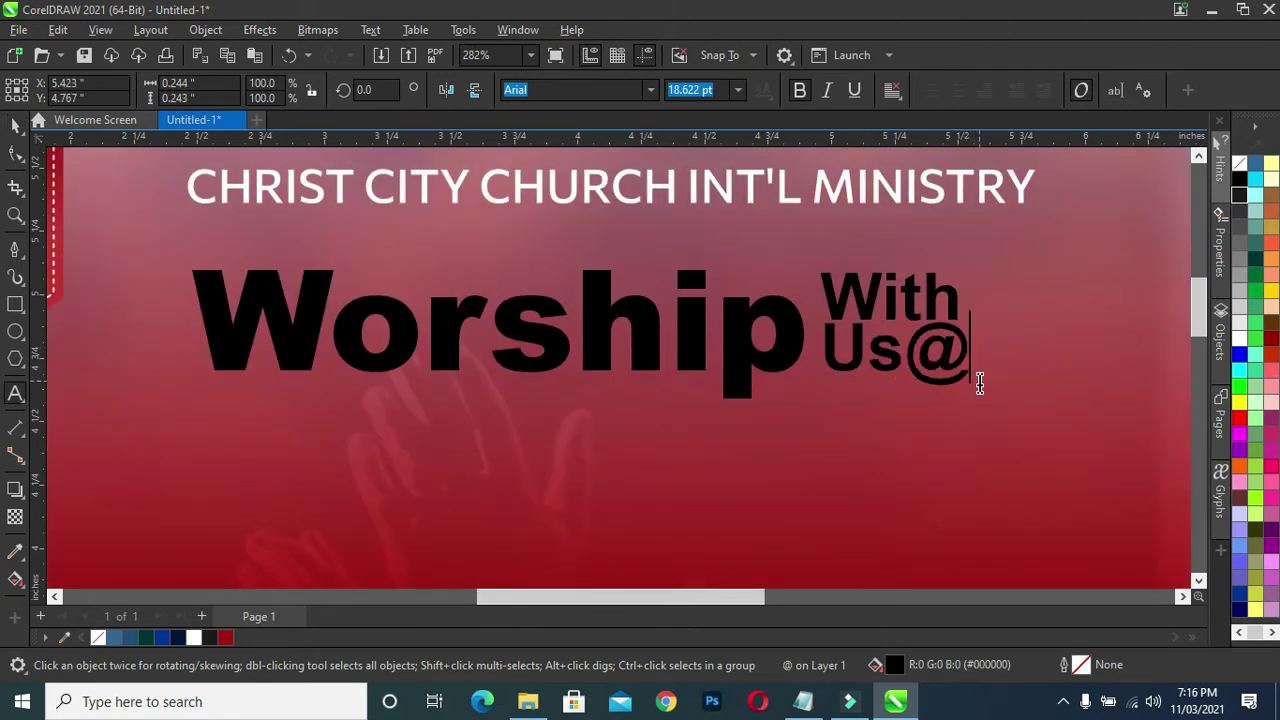
Shrink the new '@' symbol down to a small size after 'Us'.
{"action": "left_click", "coordinate": [15, 125]}
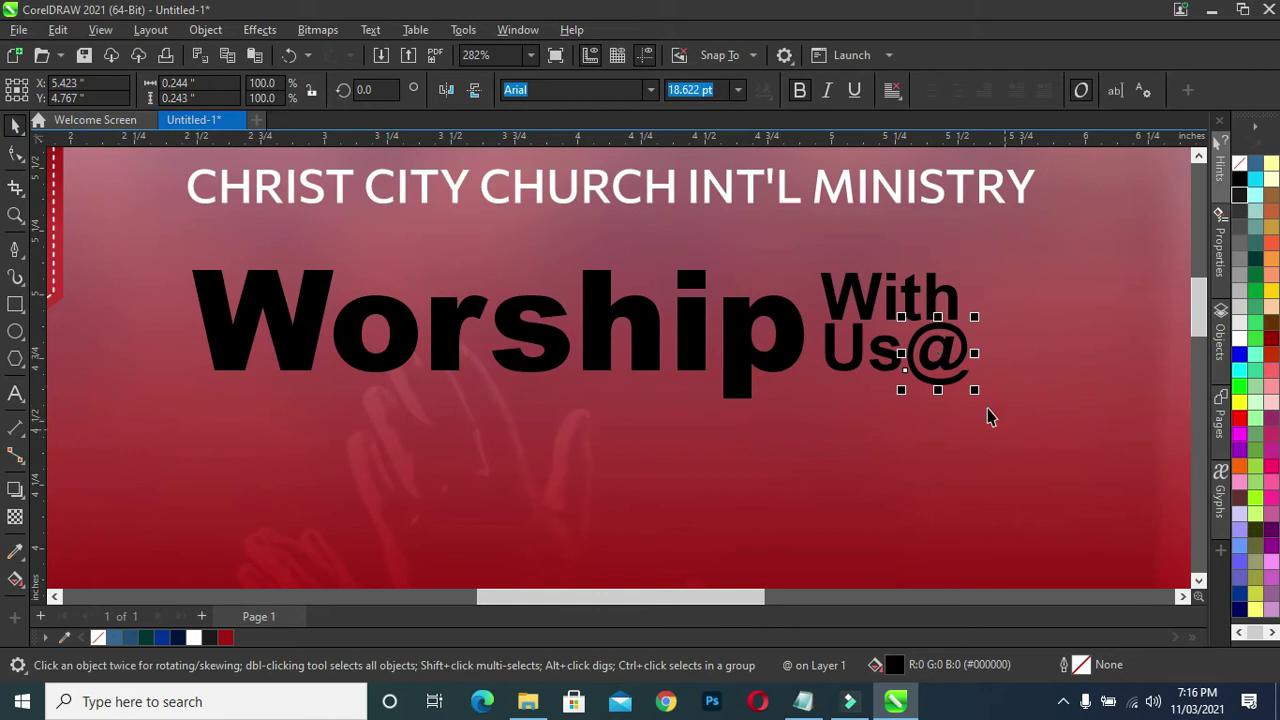
{"action": "left_click_drag", "start_coordinate": [975, 390], "coordinate": [955, 380]}
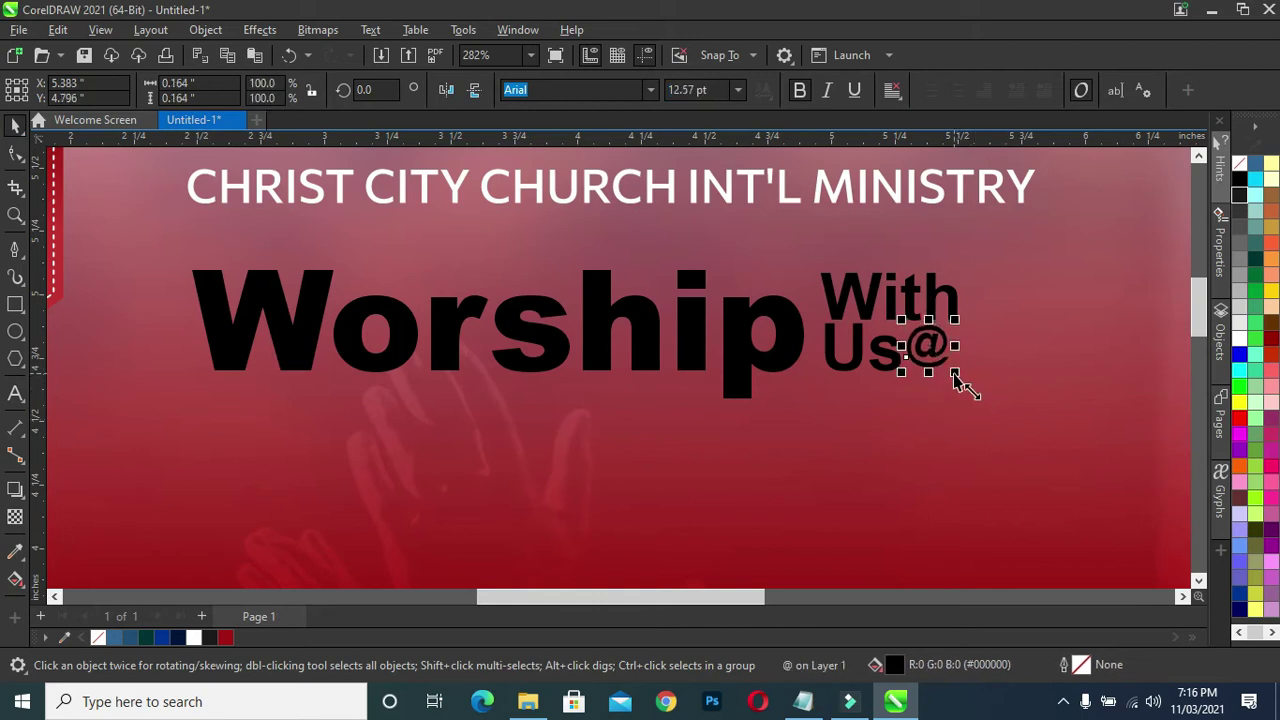
{"action": "left_click_drag", "start_coordinate": [905, 383], "coordinate": [923, 391]}
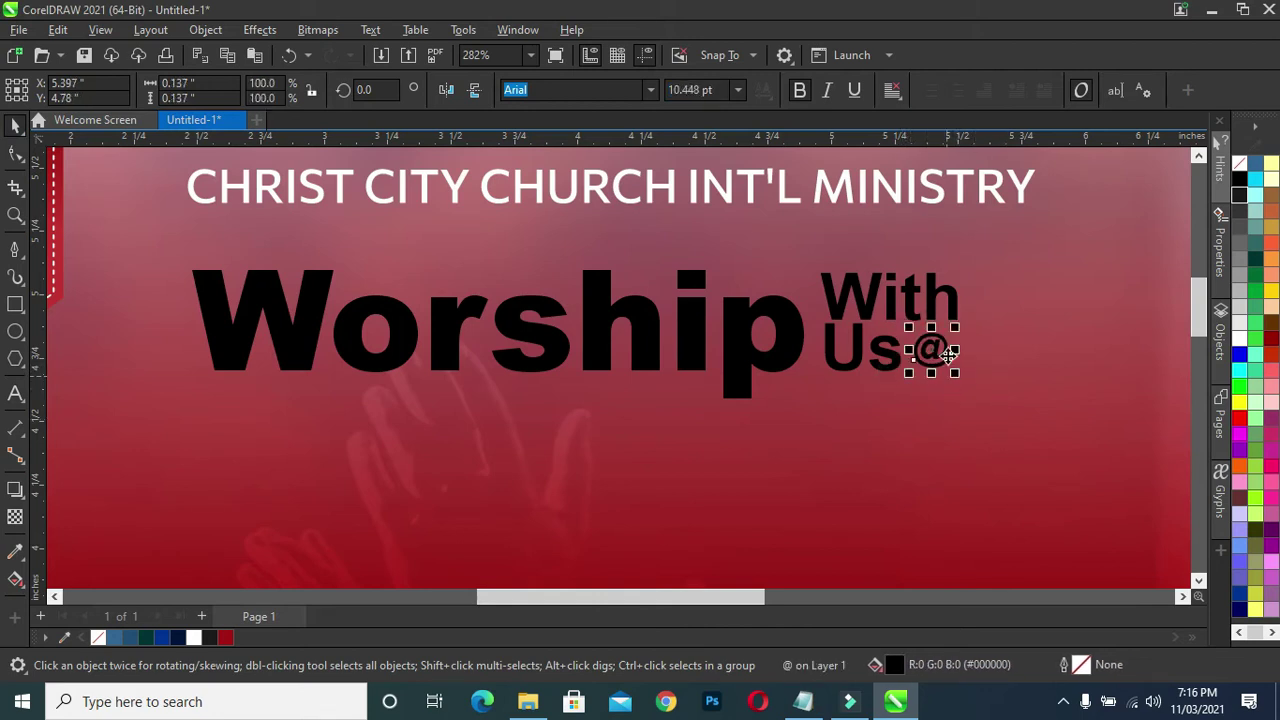
{"action": "scroll", "coordinate": [985, 408], "scroll_direction": "down", "scroll_amount": 2}
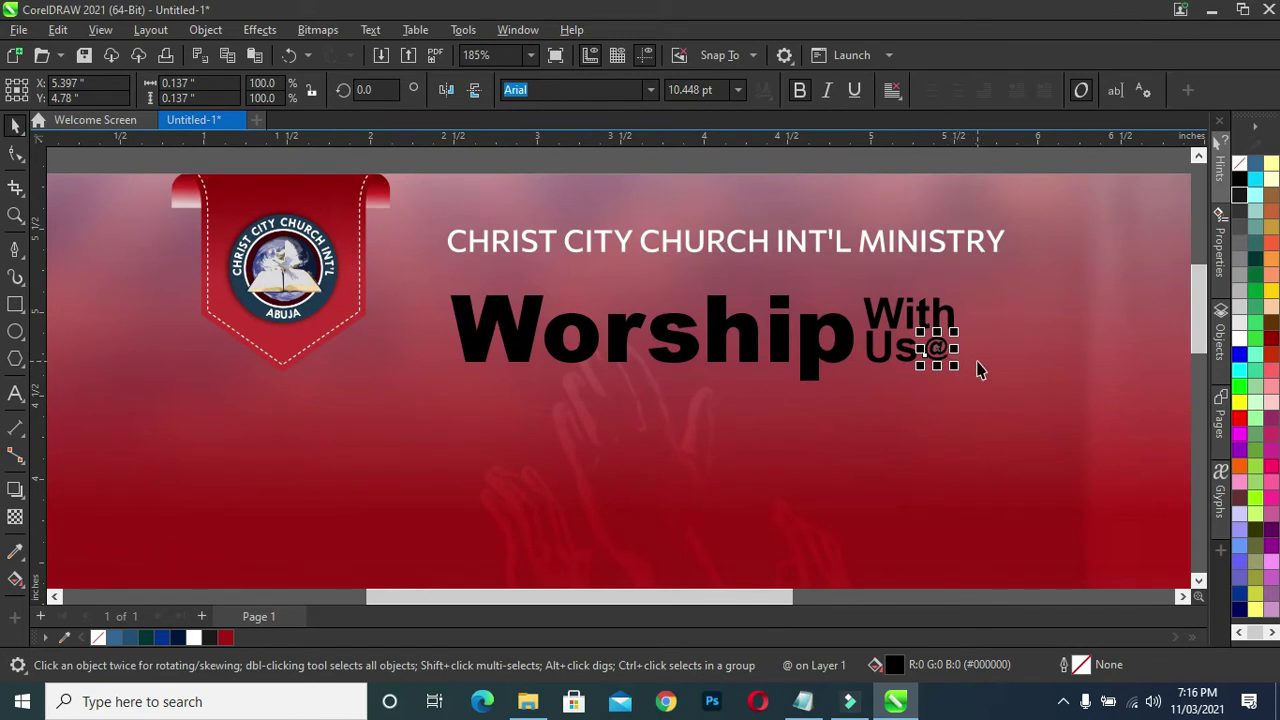
{"action": "scroll", "coordinate": [826, 411], "scroll_direction": "down", "scroll_amount": 4}
{"action": "left_click", "coordinate": [1025, 389]}
{"action": "scroll", "coordinate": [680, 240], "scroll_direction": "up", "scroll_amount": 1}
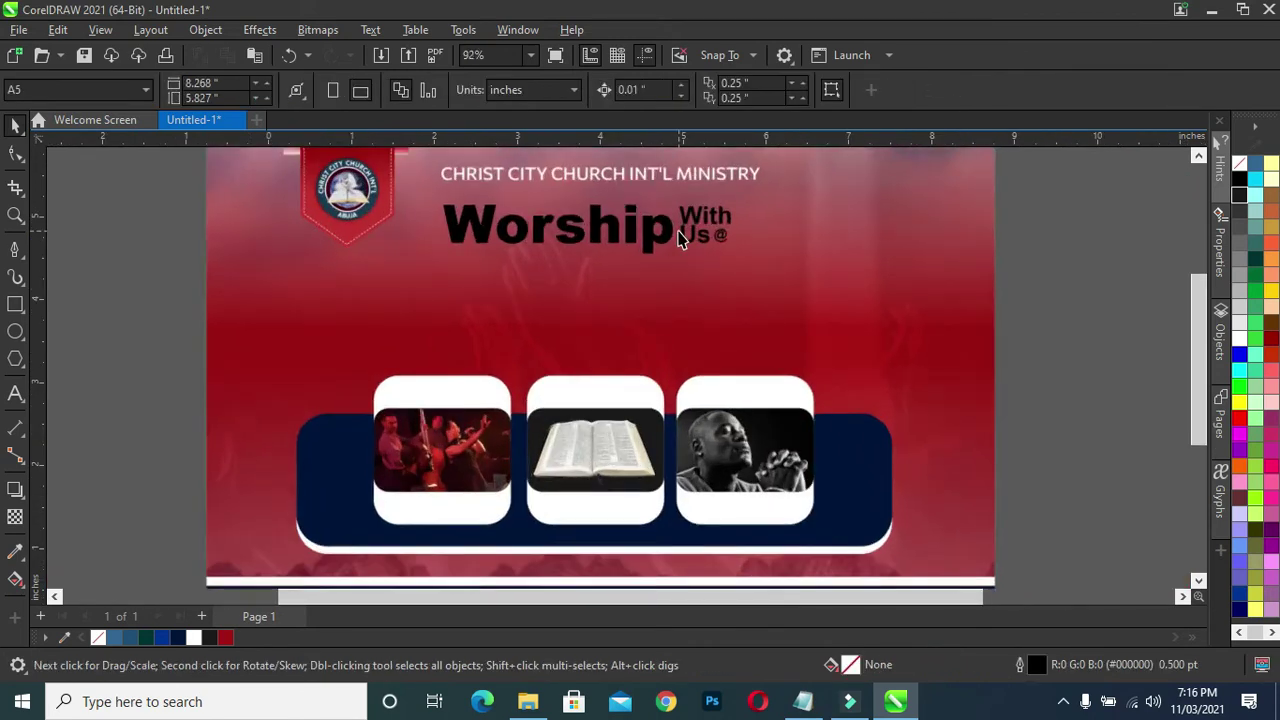
{"action": "scroll", "coordinate": [680, 240], "scroll_direction": "up", "scroll_amount": 2}
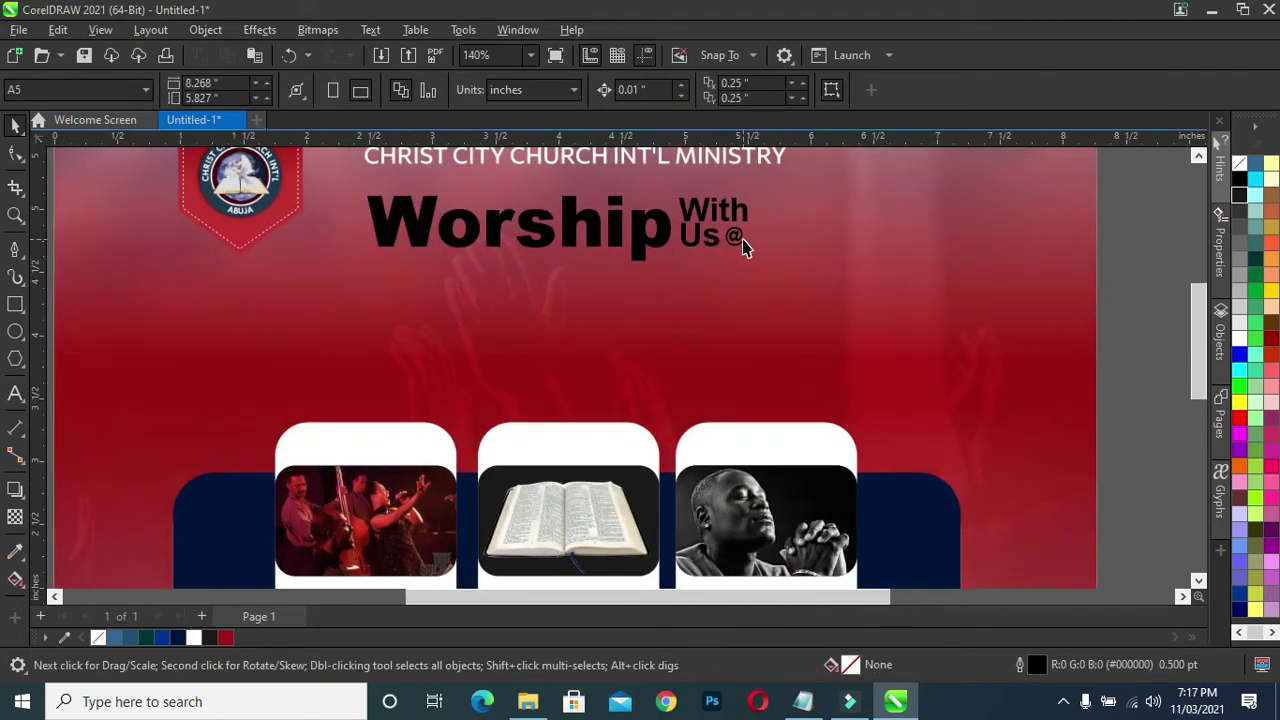
{"action": "scroll", "coordinate": [743, 243], "scroll_direction": "up", "scroll_amount": 2}
Nudge the whole Worship With Us@ heading down and drag the ministry name below it.
{"action": "left_click", "coordinate": [735, 232]}
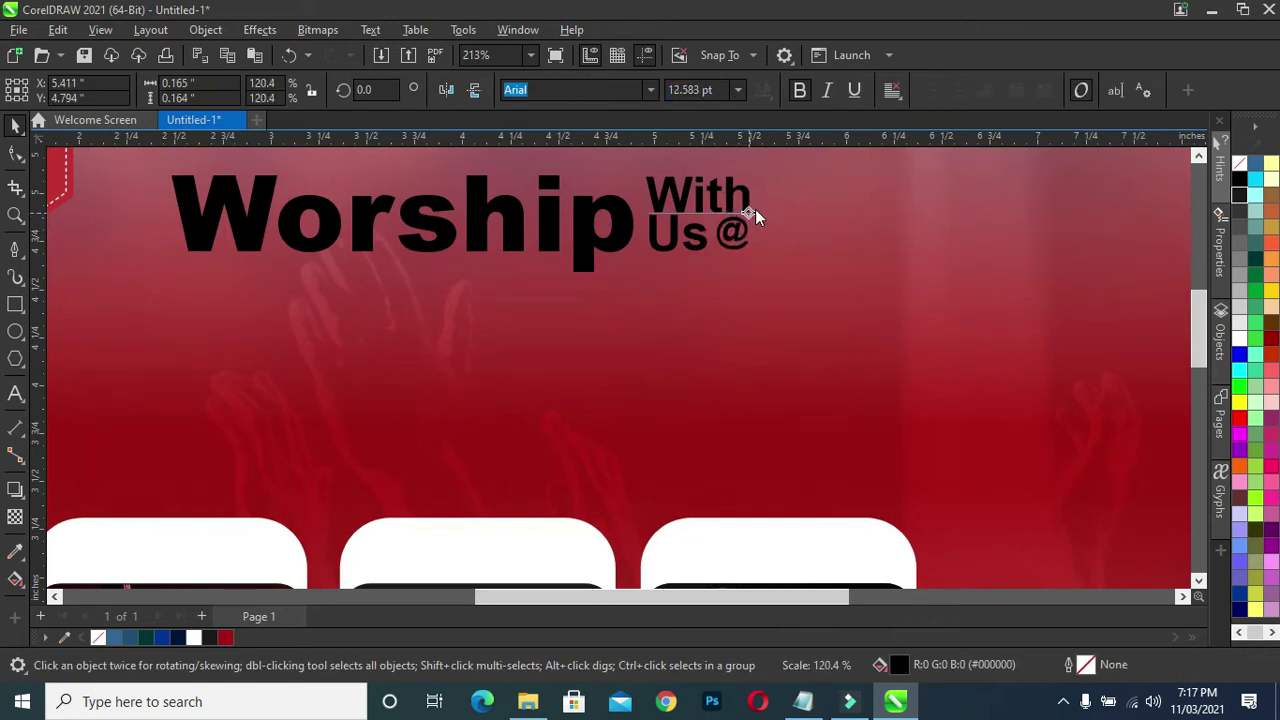
{"action": "scroll", "coordinate": [621, 360], "scroll_direction": "down", "scroll_amount": 4}
{"action": "left_click", "coordinate": [938, 360]}
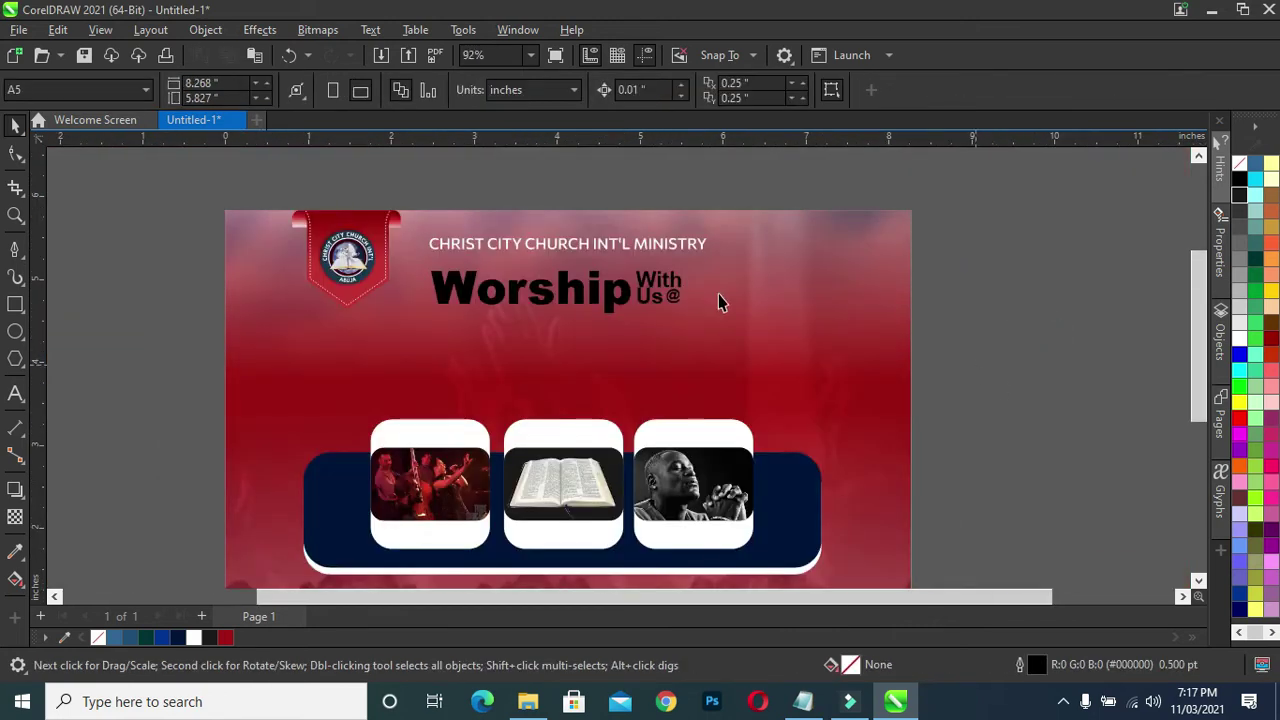
{"action": "left_click_drag", "start_coordinate": [1006, 396], "coordinate": [386, 263]}
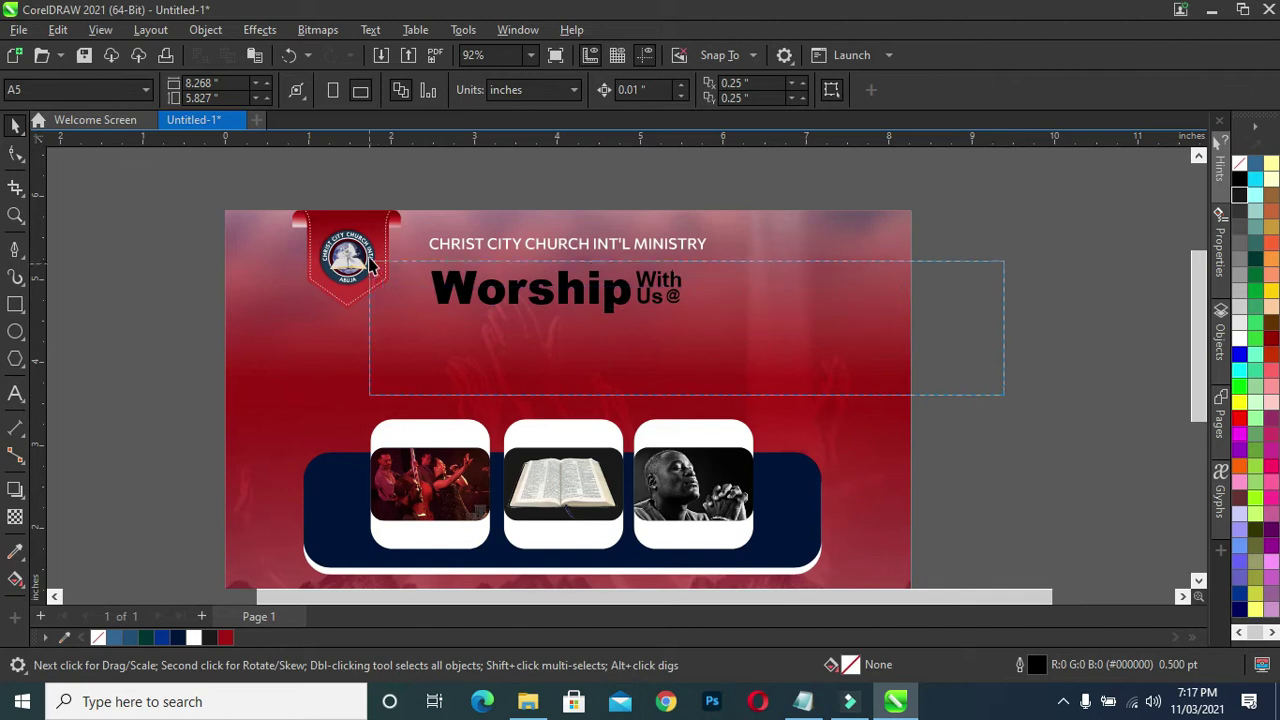
{"action": "key", "text": "Down"}
{"action": "key", "text": "Down"}
{"action": "key", "text": "Down"}
{"action": "key", "text": "Down"}
{"action": "key", "text": "Down"}
{"action": "key", "text": "Down"}
{"action": "key", "text": "Down"}
{"action": "key", "text": "Down"}
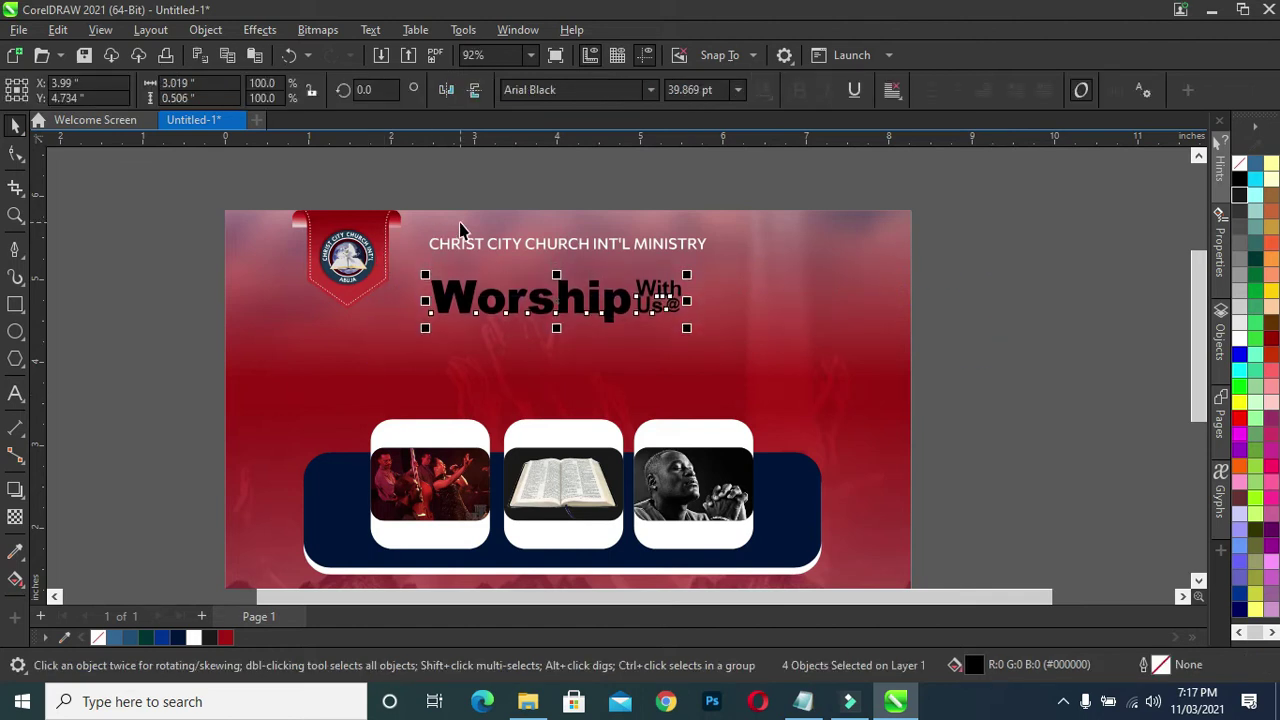
{"action": "left_click_drag", "start_coordinate": [537, 249], "coordinate": [569, 349]}
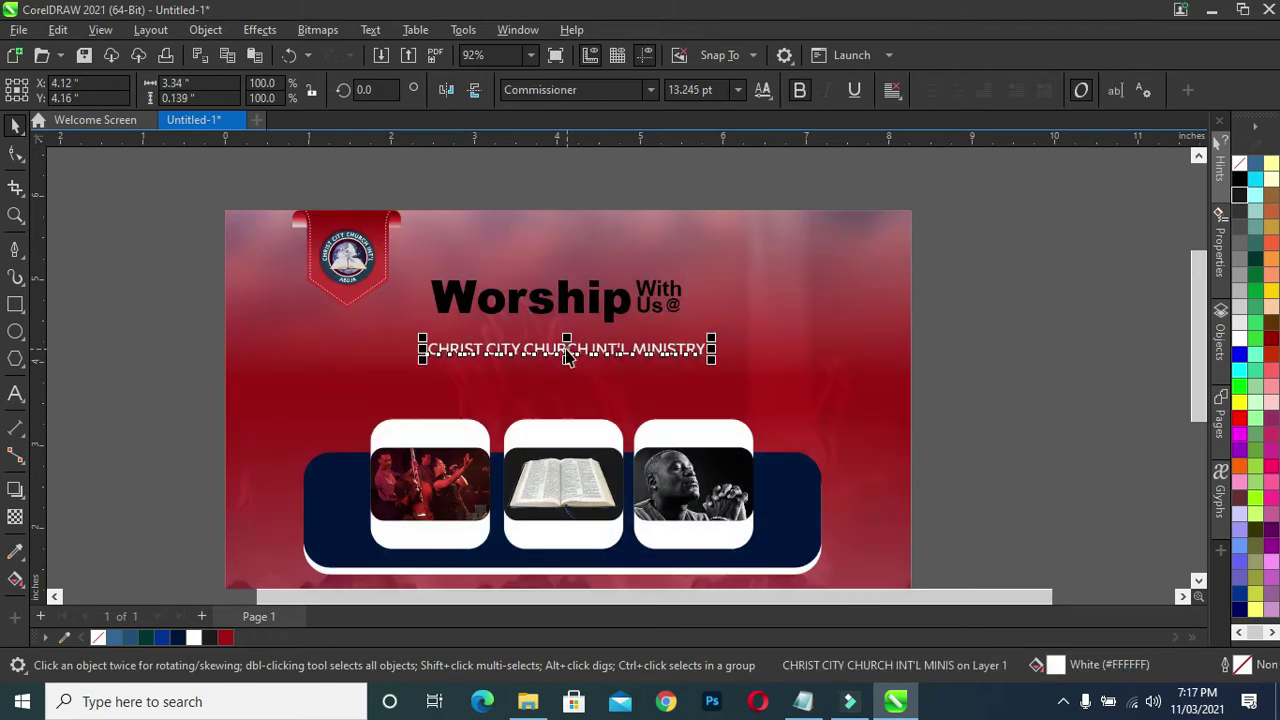
Place the ministry name and draw a thin yellow (#FFCC00) bar across the page top.
{"action": "left_click", "coordinate": [444, 166]}
{"action": "left_click", "coordinate": [16, 305]}
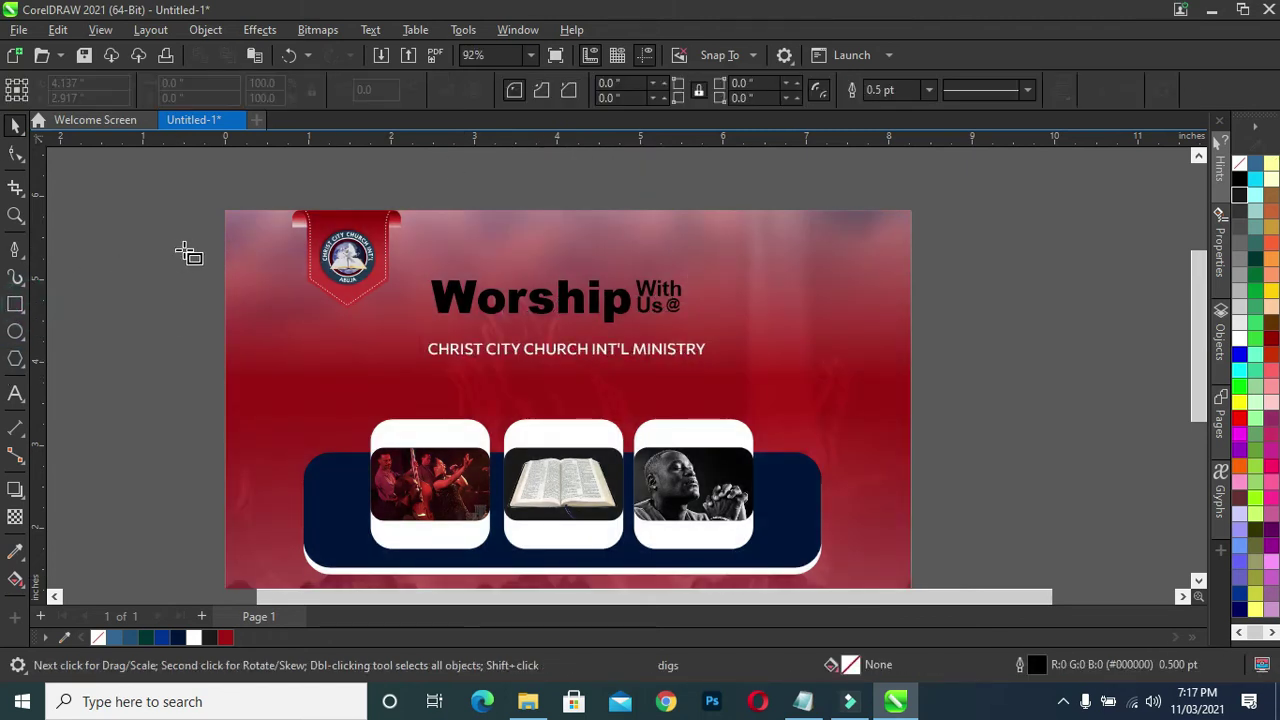
{"action": "left_click_drag", "start_coordinate": [225, 217], "coordinate": [912, 232]}
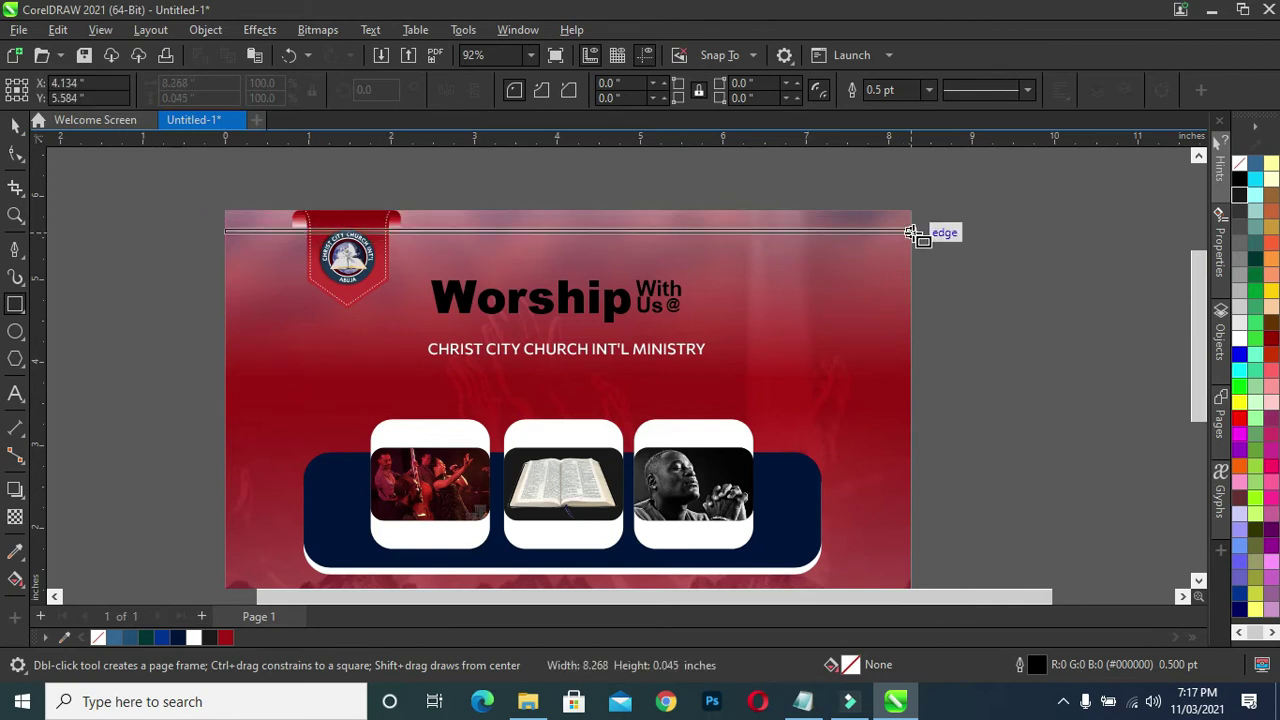
{"action": "left_click_drag", "start_coordinate": [912, 233], "coordinate": [912, 231]}
{"action": "key", "text": "space"}
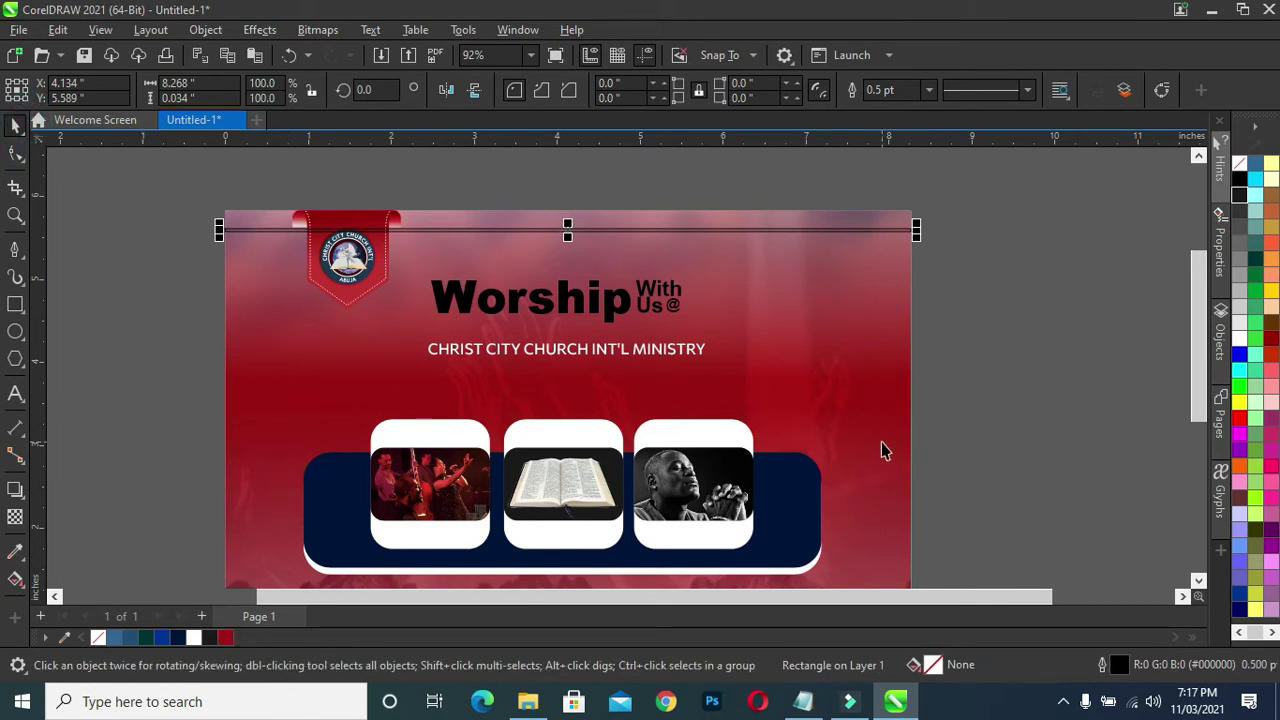
{"action": "left_click", "coordinate": [1271, 293]}
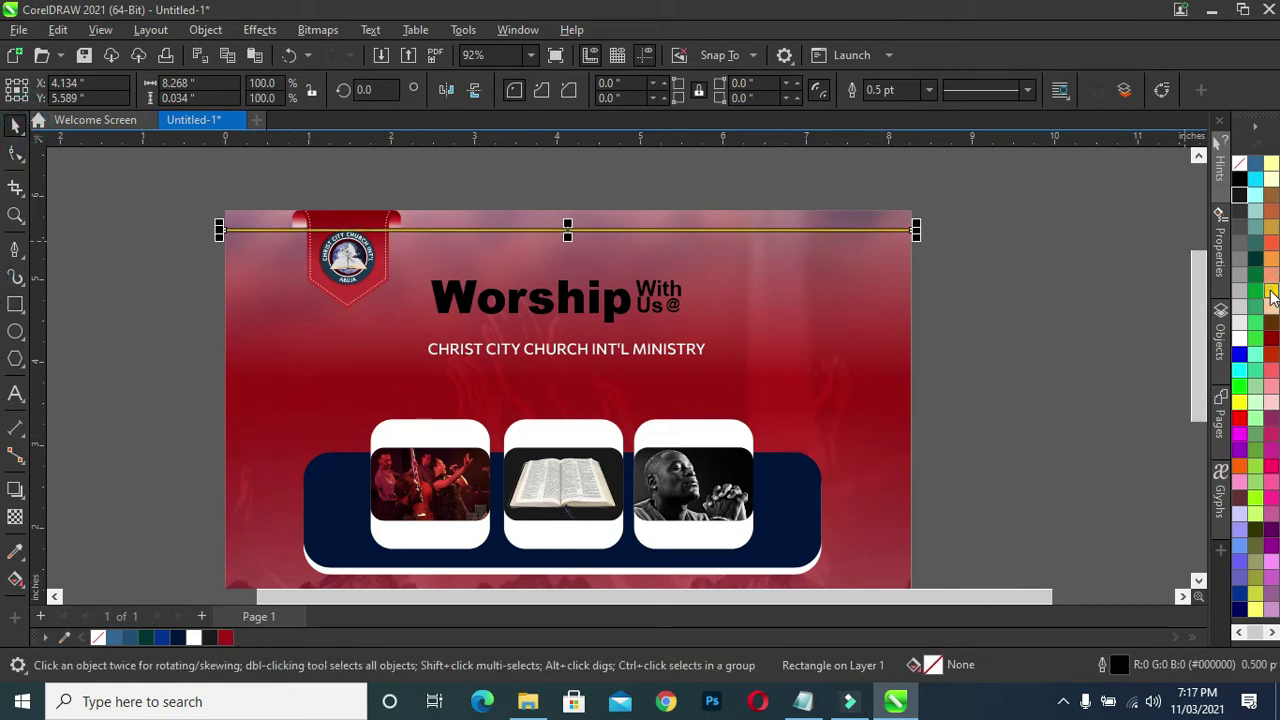
Edit the background's PowerClip contents to move the yellow line up slightly.
{"action": "left_click", "coordinate": [85, 453]}
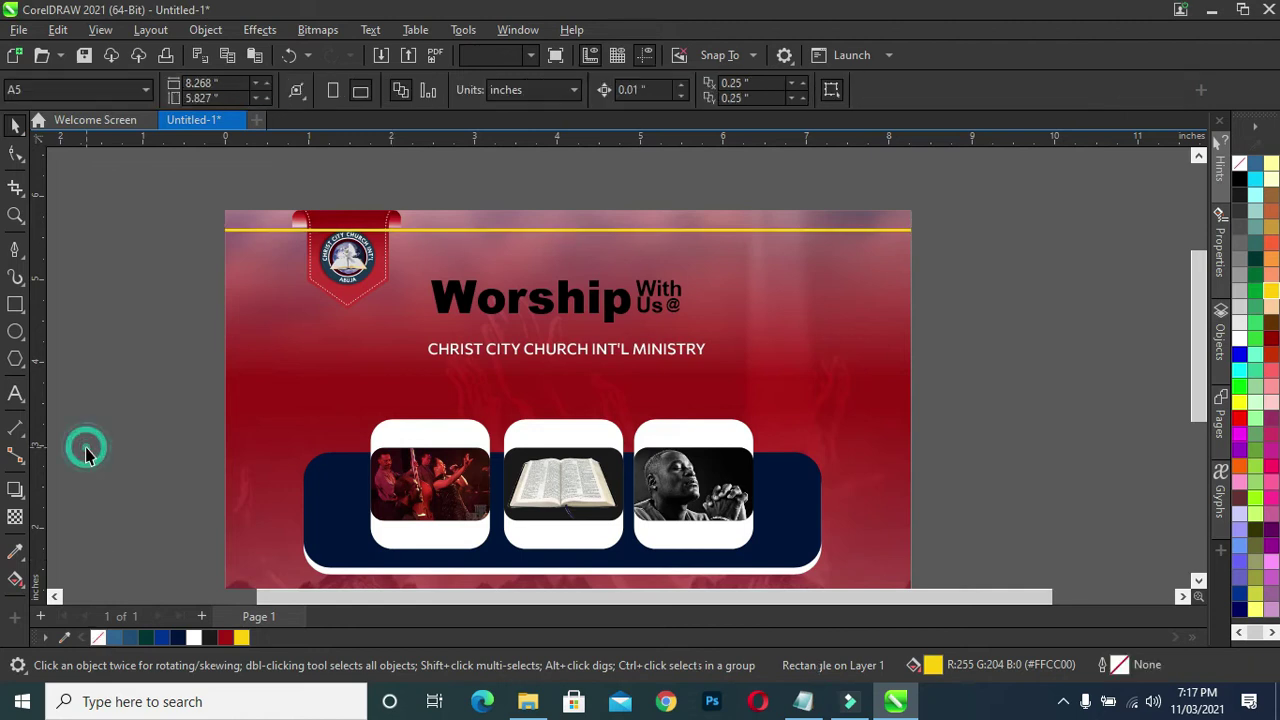
{"action": "right_click", "coordinate": [518, 237]}
{"action": "left_click", "coordinate": [586, 371]}
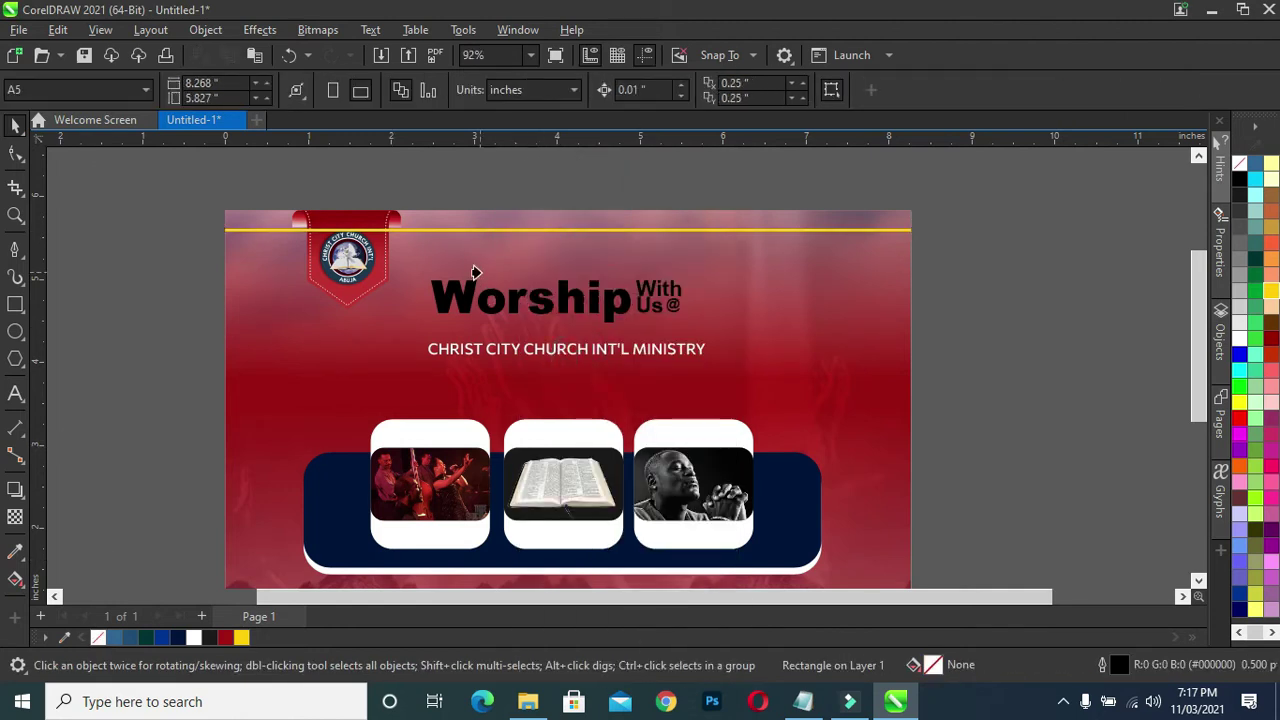
{"action": "left_click", "coordinate": [304, 396]}
{"action": "left_click", "coordinate": [88, 166]}
{"action": "left_click", "coordinate": [434, 231]}
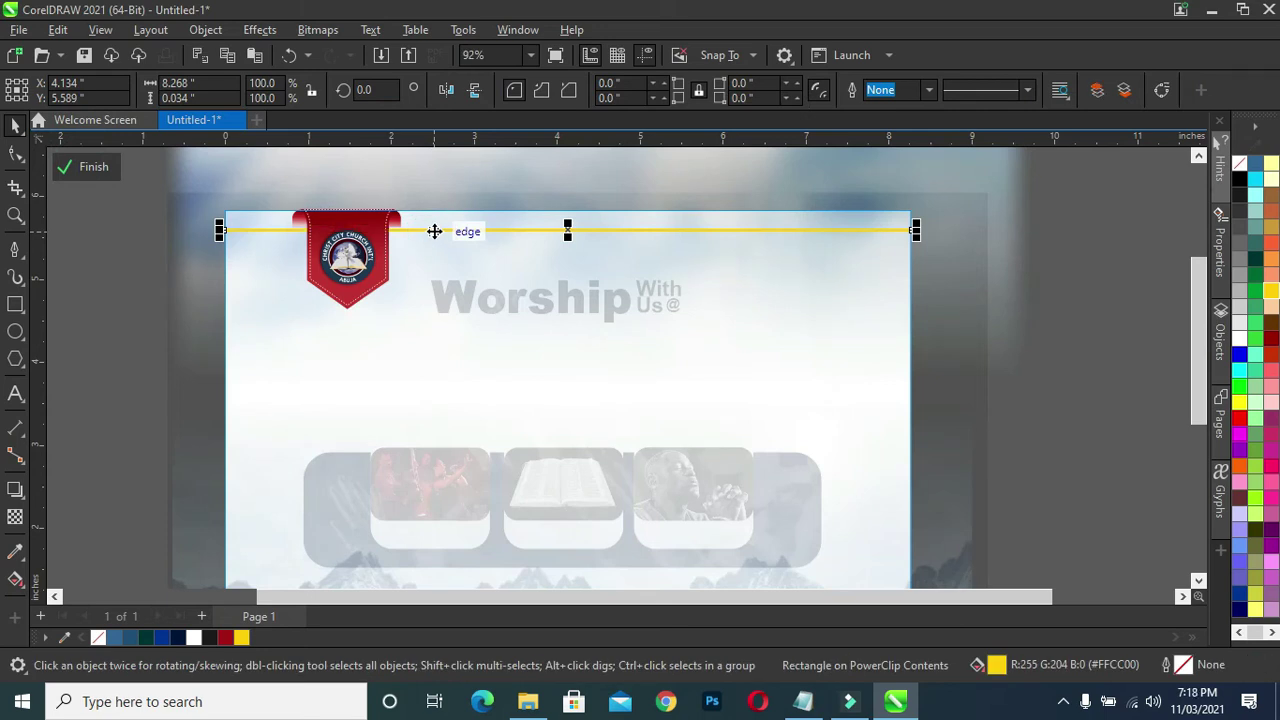
{"action": "left_click_drag", "start_coordinate": [433, 231], "coordinate": [433, 226]}
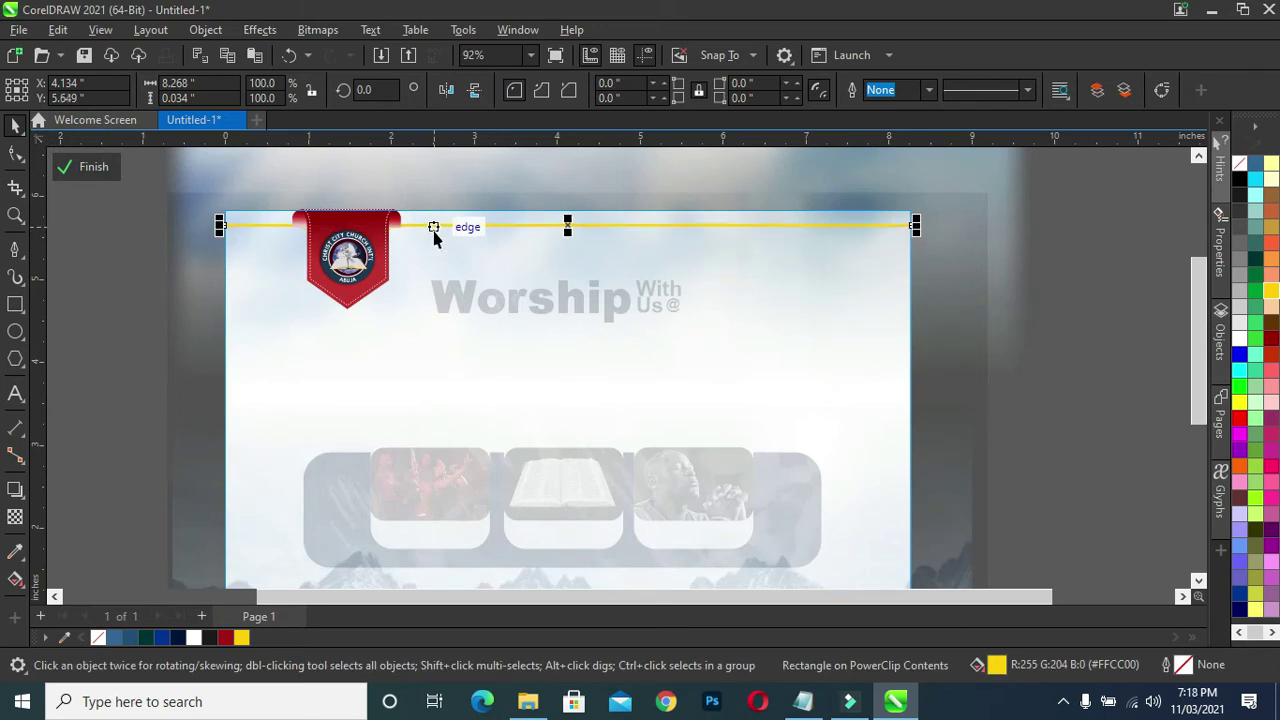
{"action": "left_click", "coordinate": [88, 166]}
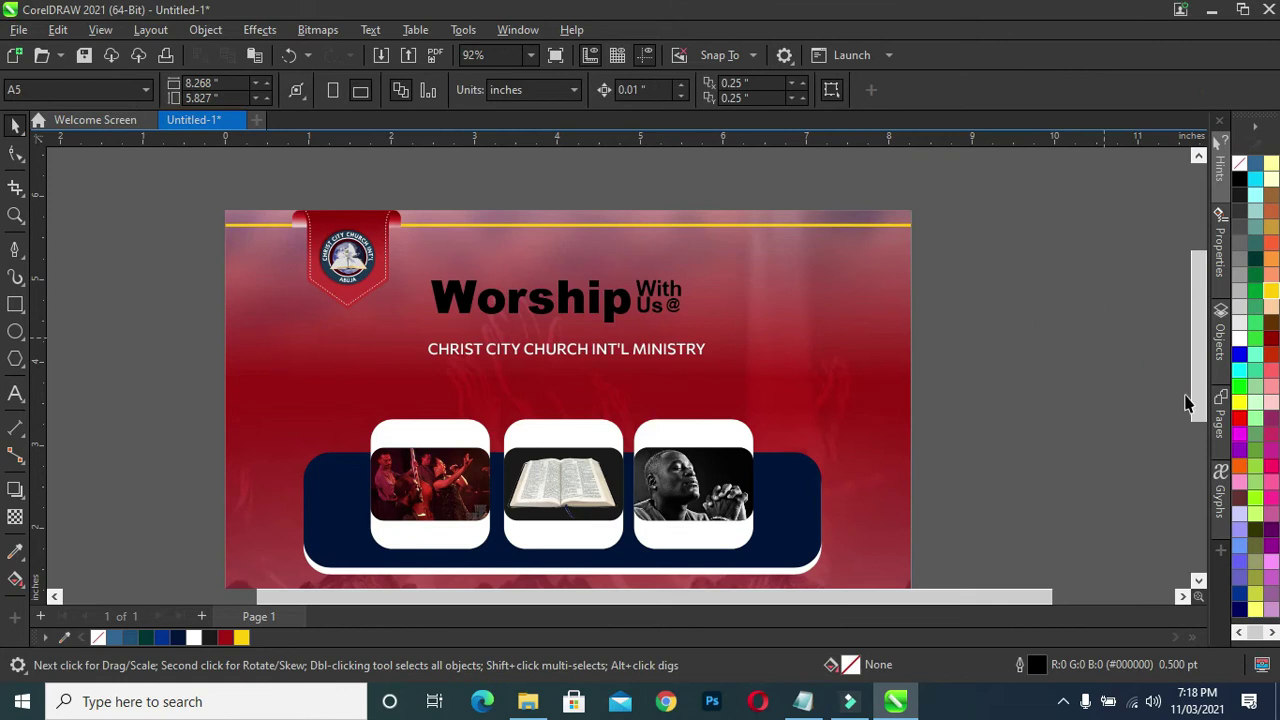
{"action": "left_click_drag", "start_coordinate": [1194, 398], "coordinate": [1175, 412]}
Fill the Worship With Us@ heading yellow (#FFCC00).
{"action": "left_click_drag", "start_coordinate": [893, 246], "coordinate": [400, 302]}
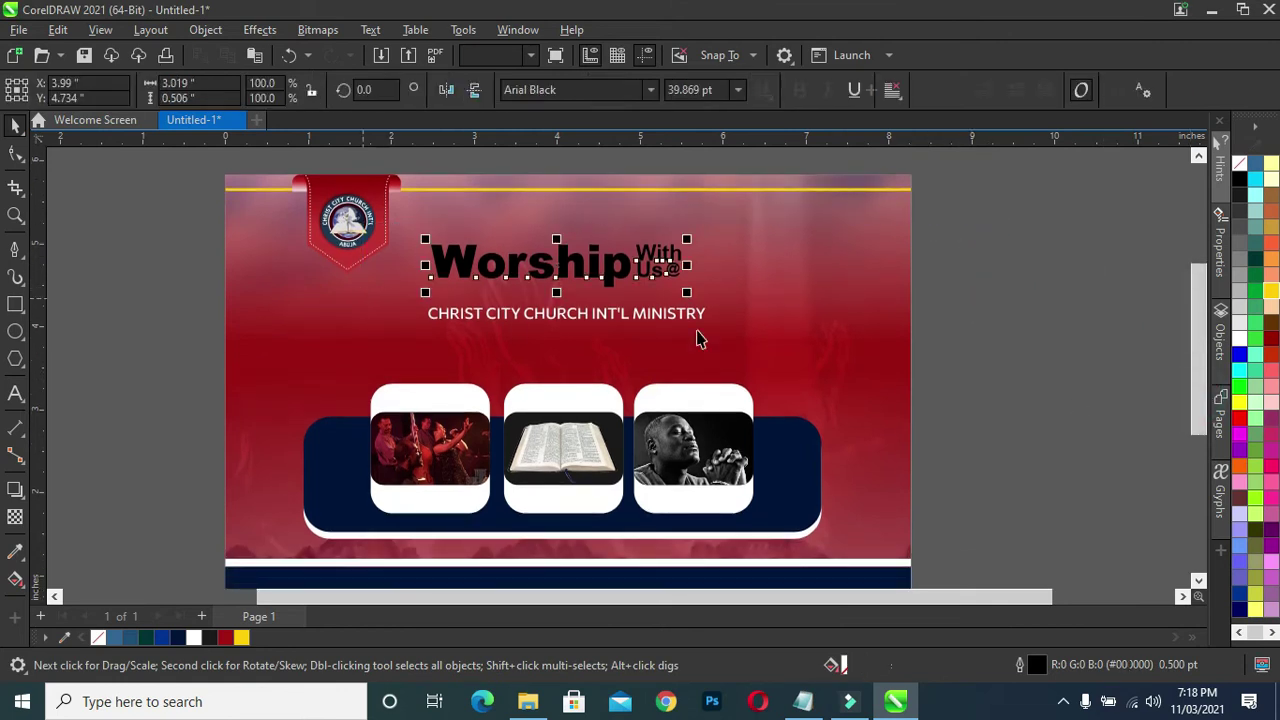
{"action": "left_click", "coordinate": [1270, 291]}
{"action": "left_click", "coordinate": [1003, 345]}
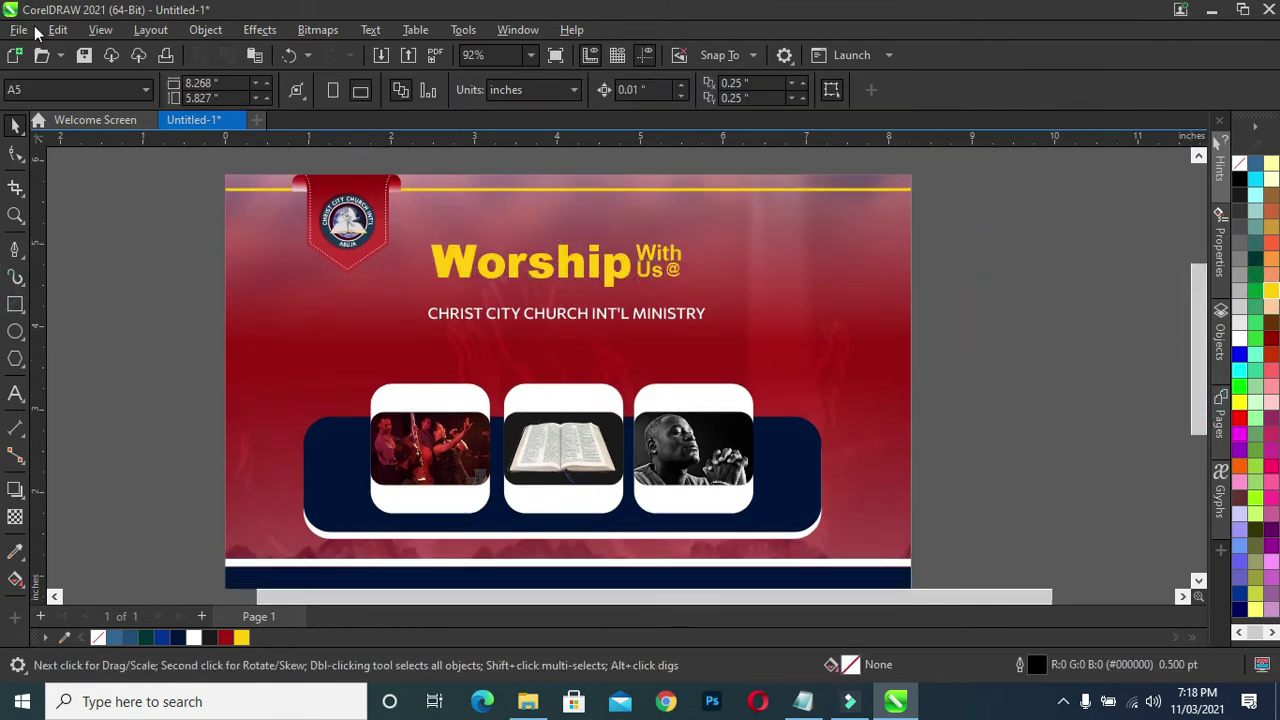
Enlarge the heading to about 125% and centre it horizontally on the page.
{"action": "left_click_drag", "start_coordinate": [993, 236], "coordinate": [397, 292]}
{"action": "left_click", "coordinate": [686, 296]}
{"action": "mouse_move", "coordinate": [686, 296]}
{"action": "left_mouse_down"}
{"action": "mouse_move", "coordinate": [703, 312]}
{"action": "mouse_move", "coordinate": [789, 310]}
{"action": "left_mouse_up"}
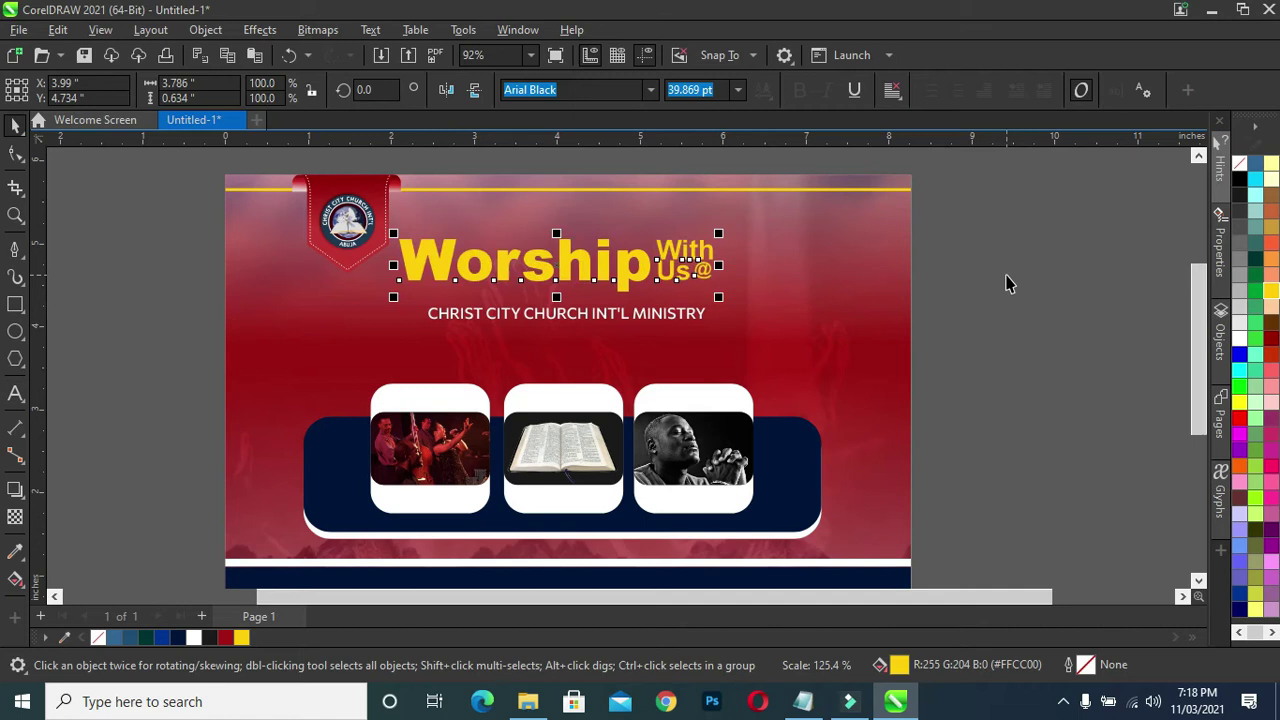
{"action": "left_click", "coordinate": [855, 405], "text": "shift"}
{"action": "key", "text": "c"}
{"action": "left_click", "coordinate": [1006, 321]}
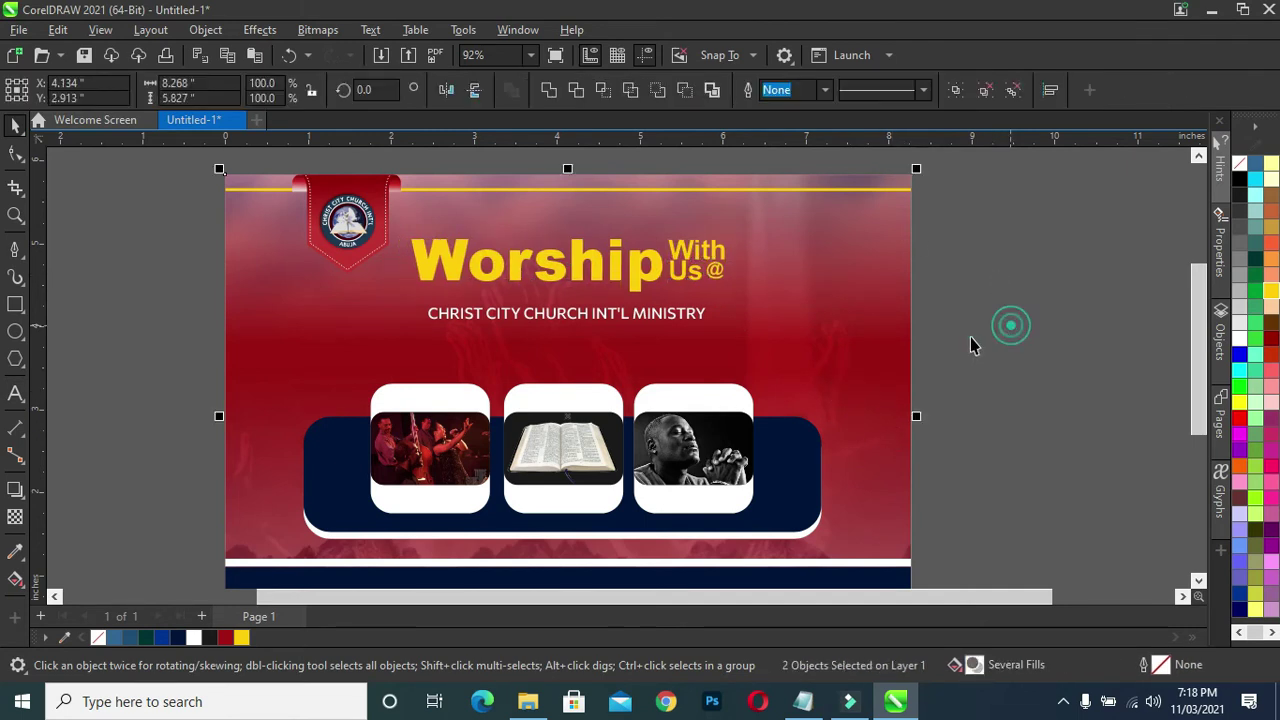
{"action": "left_click", "coordinate": [634, 316]}
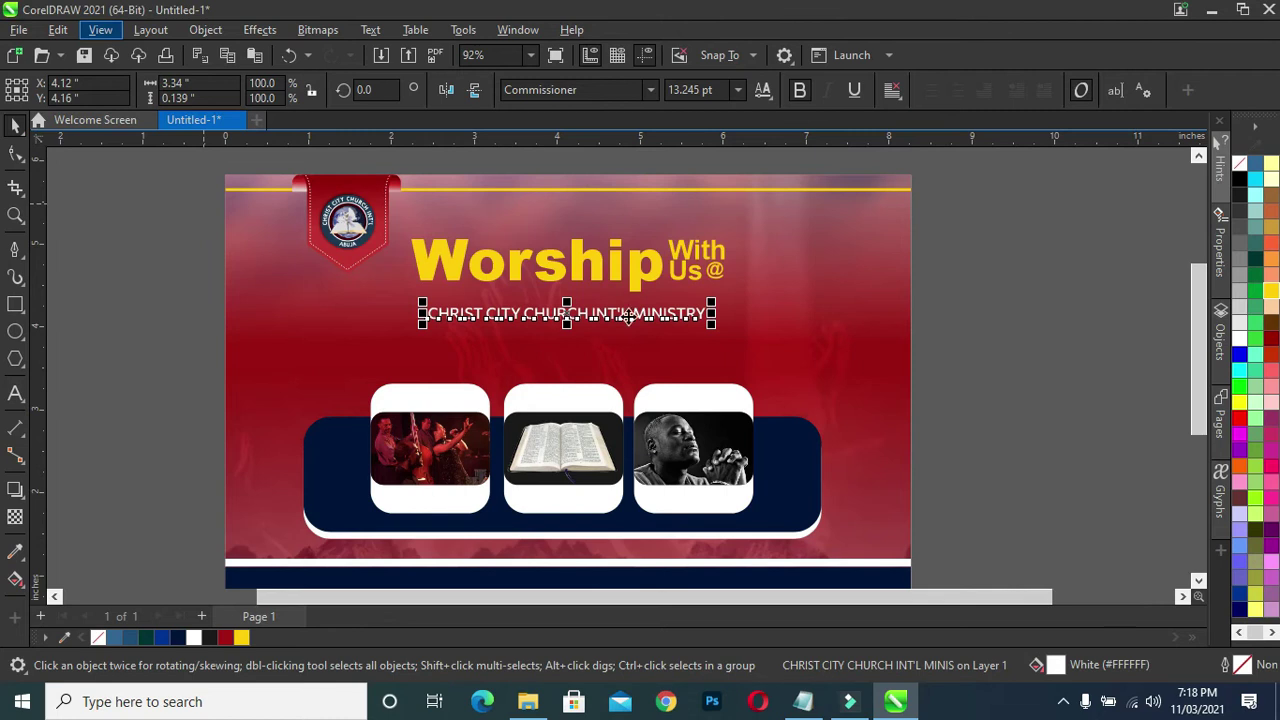
Scale 'CHRIST CITY CHURCH INT'L MINISTRY' to about 20.5 pt and set it in Commissioner Bold.
{"action": "left_click_drag", "start_coordinate": [711, 324], "coordinate": [781, 330]}
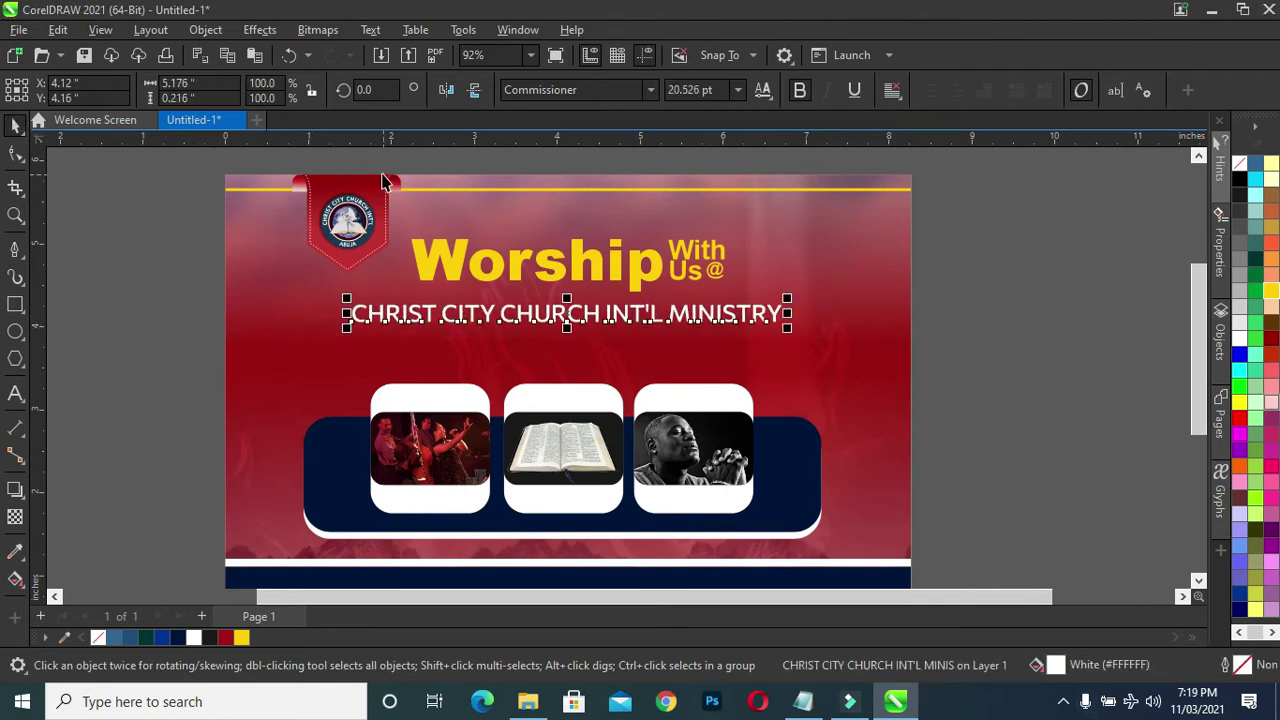
{"action": "left_click", "coordinate": [651, 89]}
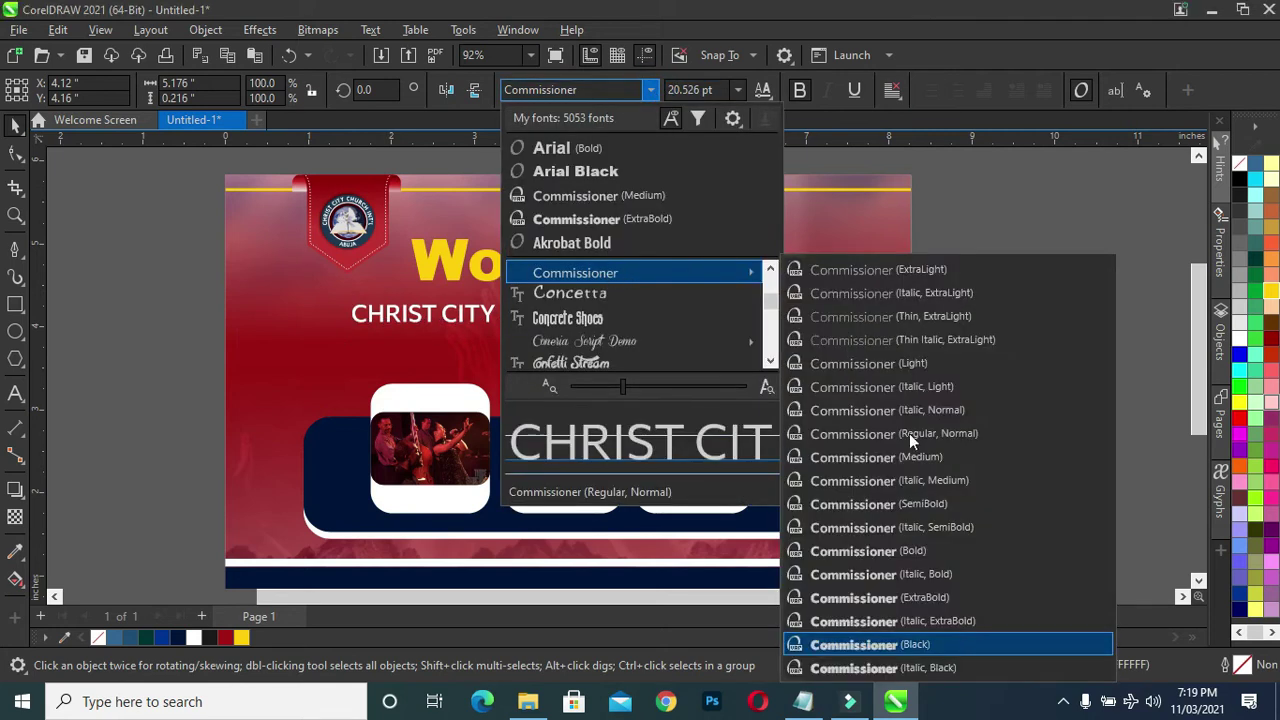
{"action": "mouse_move", "coordinate": [640, 272]}
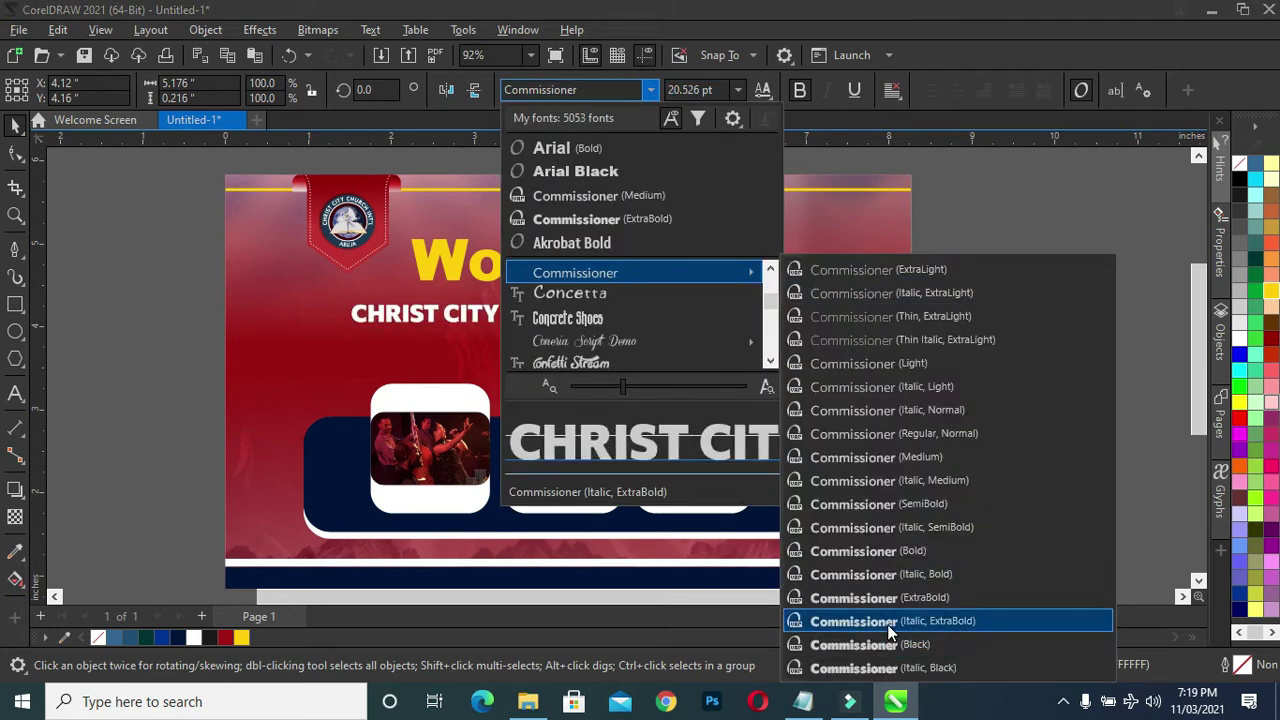
{"action": "left_click", "coordinate": [851, 552]}
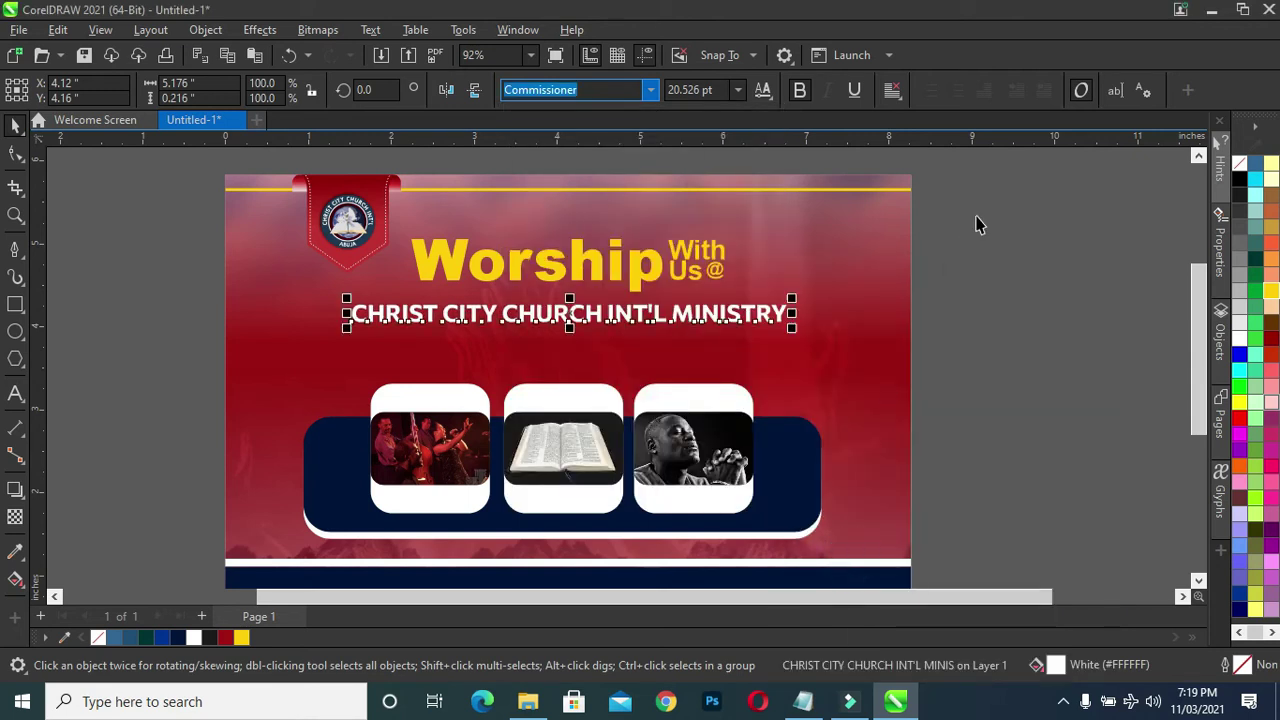
{"action": "left_click", "coordinate": [978, 293]}
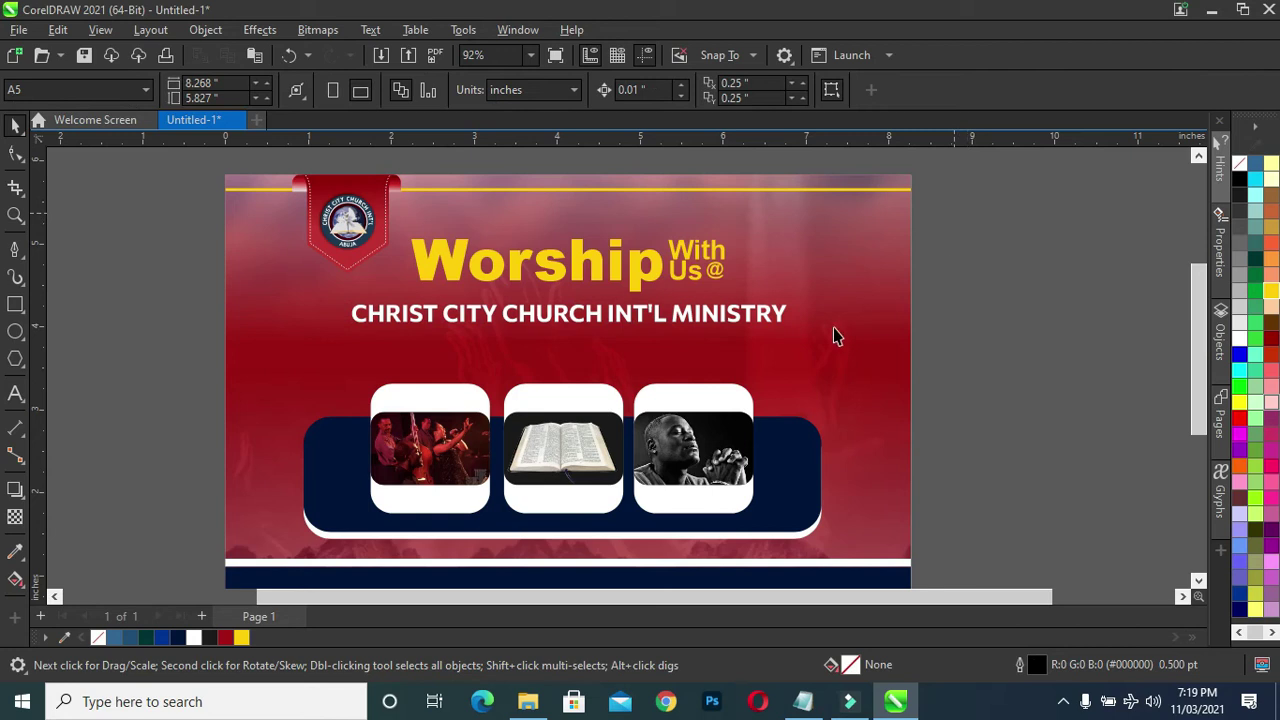
{"action": "left_click", "coordinate": [651, 320]}
{"action": "left_click", "coordinate": [866, 402], "text": "shift"}
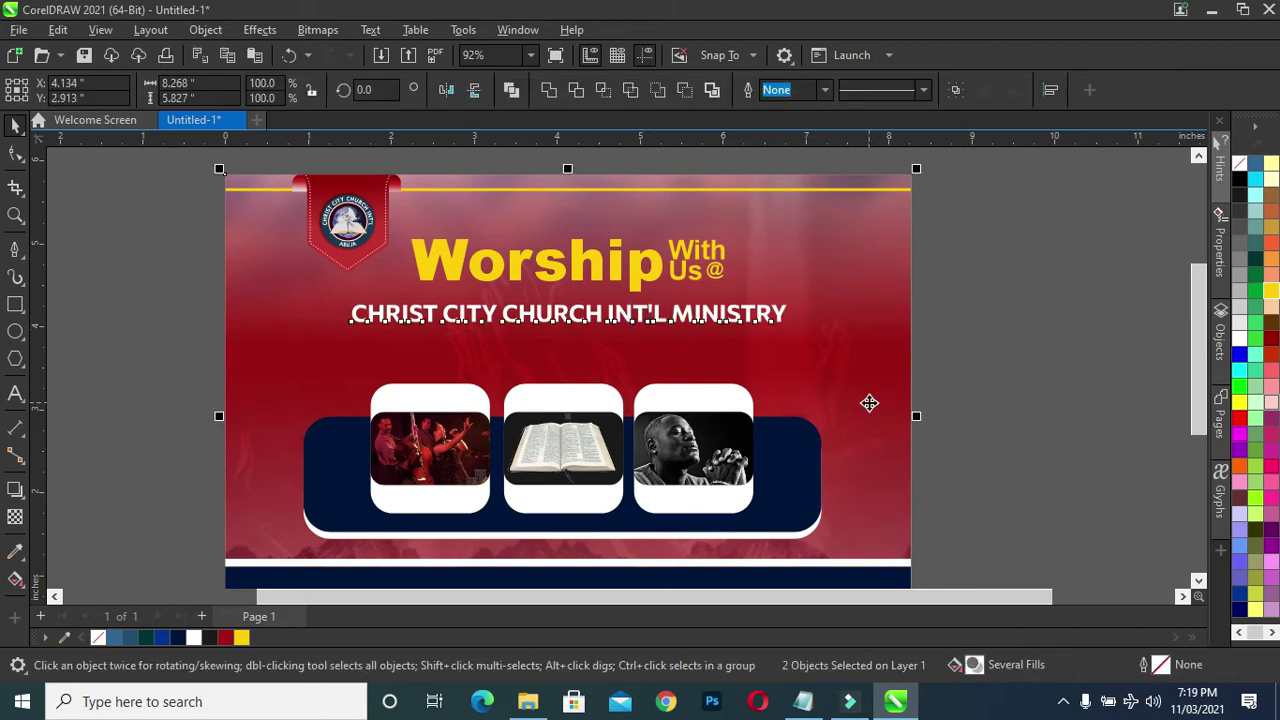
{"action": "left_click", "coordinate": [1004, 406]}
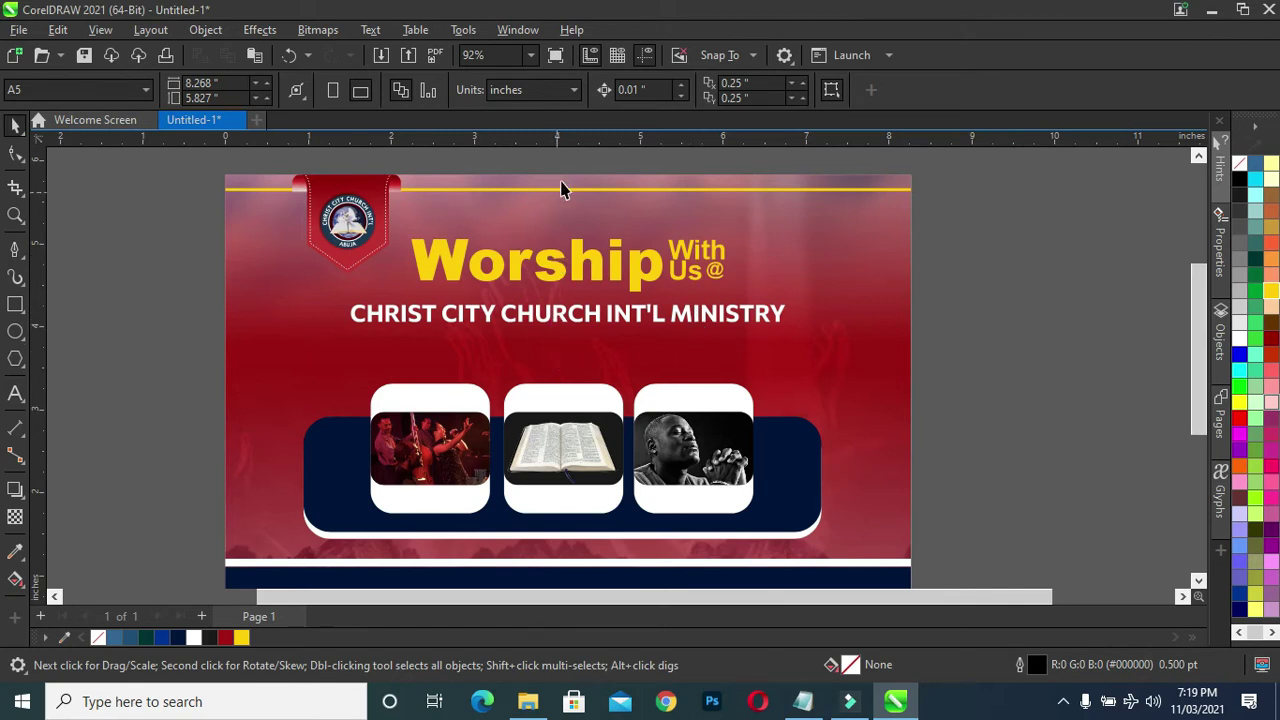
{"action": "left_click_drag", "start_coordinate": [958, 240], "coordinate": [368, 315]}
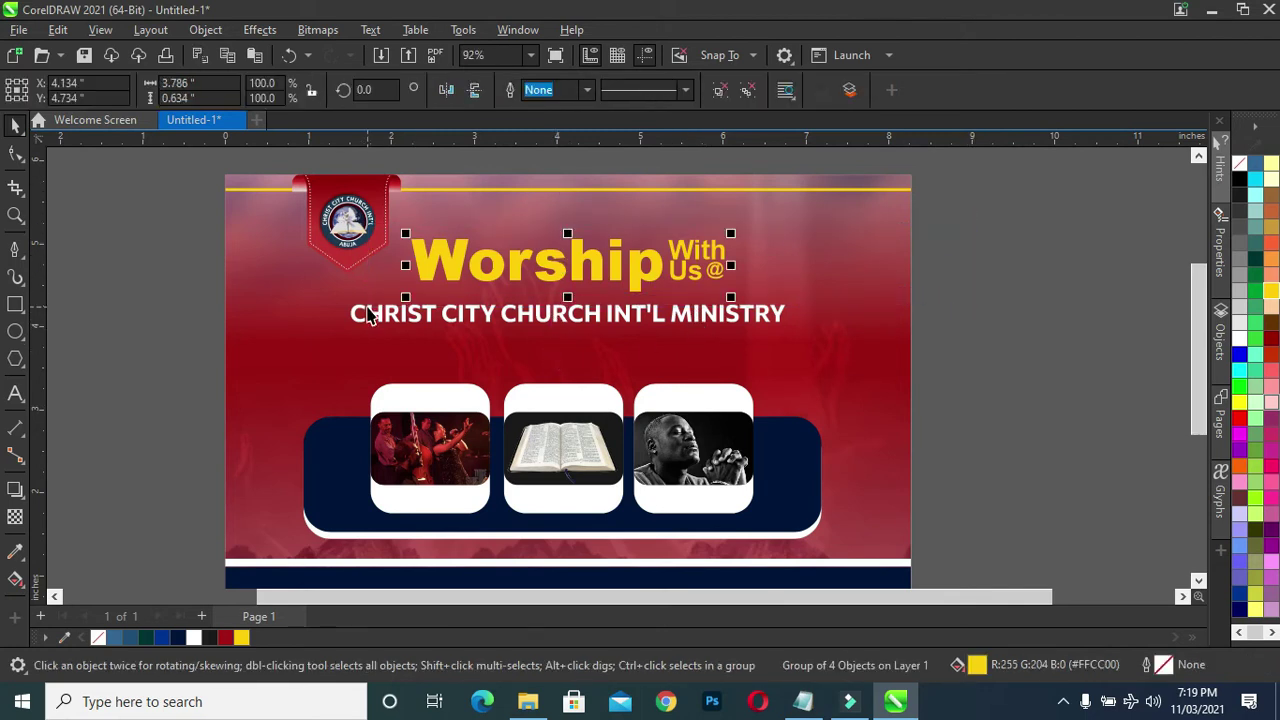
Nudge the Worship With Us@ heading and the church name line up toward the page top.
{"action": "key", "text": "Up"}
{"action": "key", "text": "Up"}
{"action": "key", "text": "Up"}
{"action": "key", "text": "Up"}
{"action": "key", "text": "Up"}
{"action": "key", "text": "Up"}
{"action": "key", "text": "Up"}
{"action": "key", "text": "Up"}
{"action": "key", "text": "Up"}
{"action": "key", "text": "Up"}
{"action": "key", "text": "Up"}
{"action": "key", "text": "Up"}
{"action": "key", "text": "Up"}
{"action": "key", "text": "Up"}
{"action": "key", "text": "Up"}
{"action": "key", "text": "Up"}
{"action": "key", "text": "Up"}
{"action": "key", "text": "Up"}
{"action": "key", "text": "Up"}
{"action": "key", "text": "Up"}
{"action": "key", "text": "Up"}
{"action": "left_click_drag", "start_coordinate": [368, 314], "coordinate": [368, 307]}
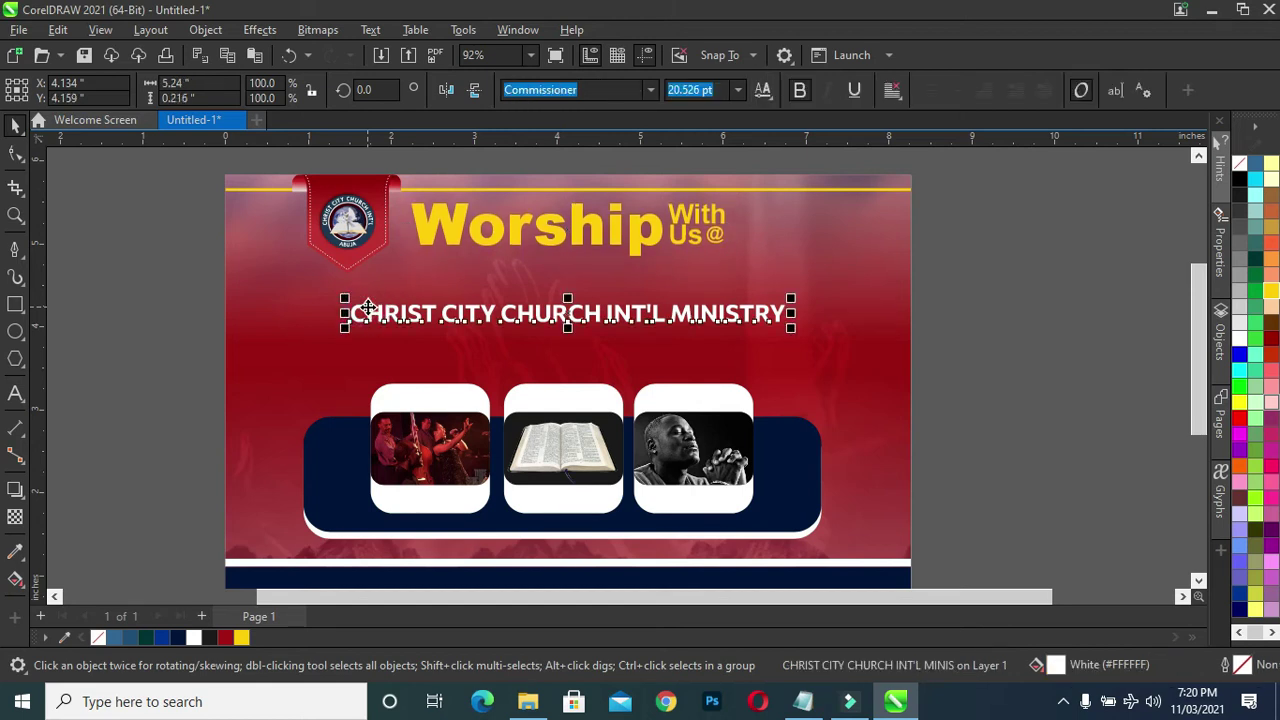
{"action": "key", "text": "Up"}
{"action": "key", "text": "Up"}
{"action": "key", "text": "Up"}
{"action": "key", "text": "Up"}
{"action": "key", "text": "Up"}
{"action": "key", "text": "Up"}
{"action": "key", "text": "Up"}
{"action": "key", "text": "Up"}
{"action": "key", "text": "Up"}
{"action": "key", "text": "Up"}
{"action": "key", "text": "Up"}
{"action": "key", "text": "Up"}
{"action": "key", "text": "Up"}
{"action": "key", "text": "Up"}
{"action": "key", "text": "Up"}
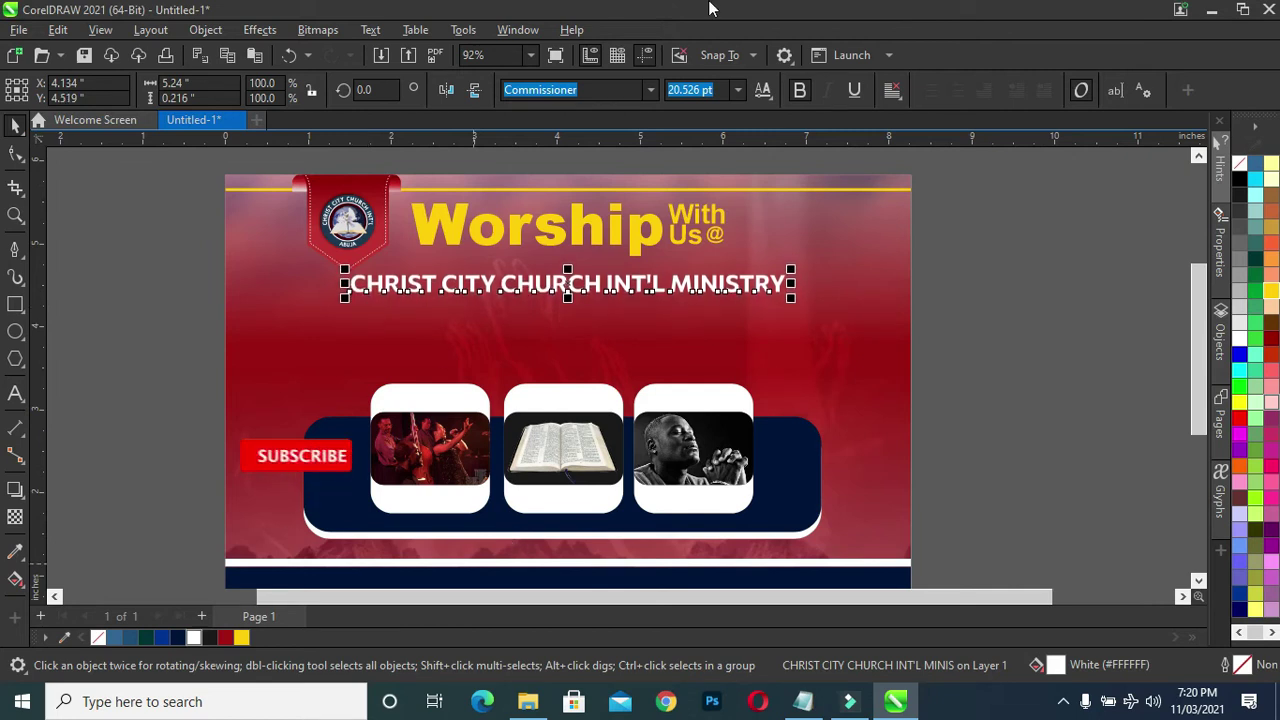
{"action": "left_click", "coordinate": [1023, 280]}
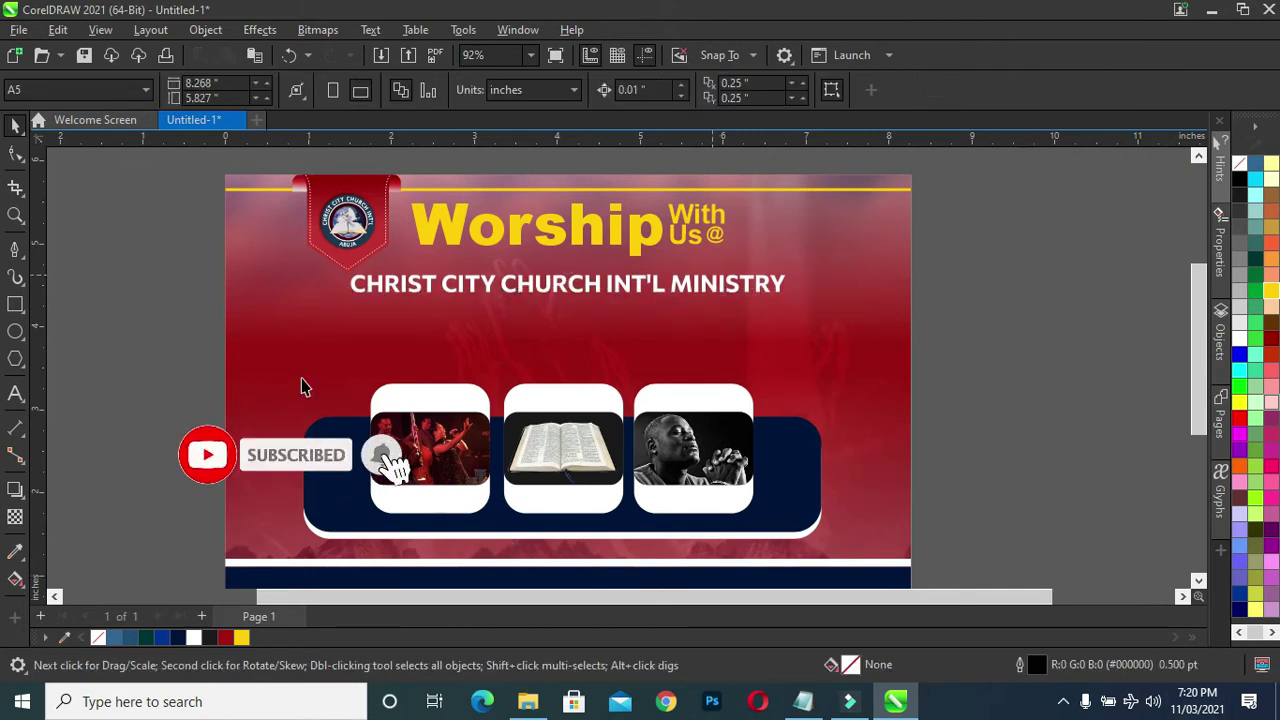
Draw a short thin yellow (#FFCC00) bar under the left half of the church name.
{"action": "left_click", "coordinate": [393, 350]}
{"action": "key", "text": "F6"}
{"action": "scroll", "coordinate": [363, 334], "scroll_direction": "up", "scroll_amount": 1}
{"action": "left_click_drag", "start_coordinate": [349, 313], "coordinate": [525, 316]}
{"action": "key", "text": "space"}
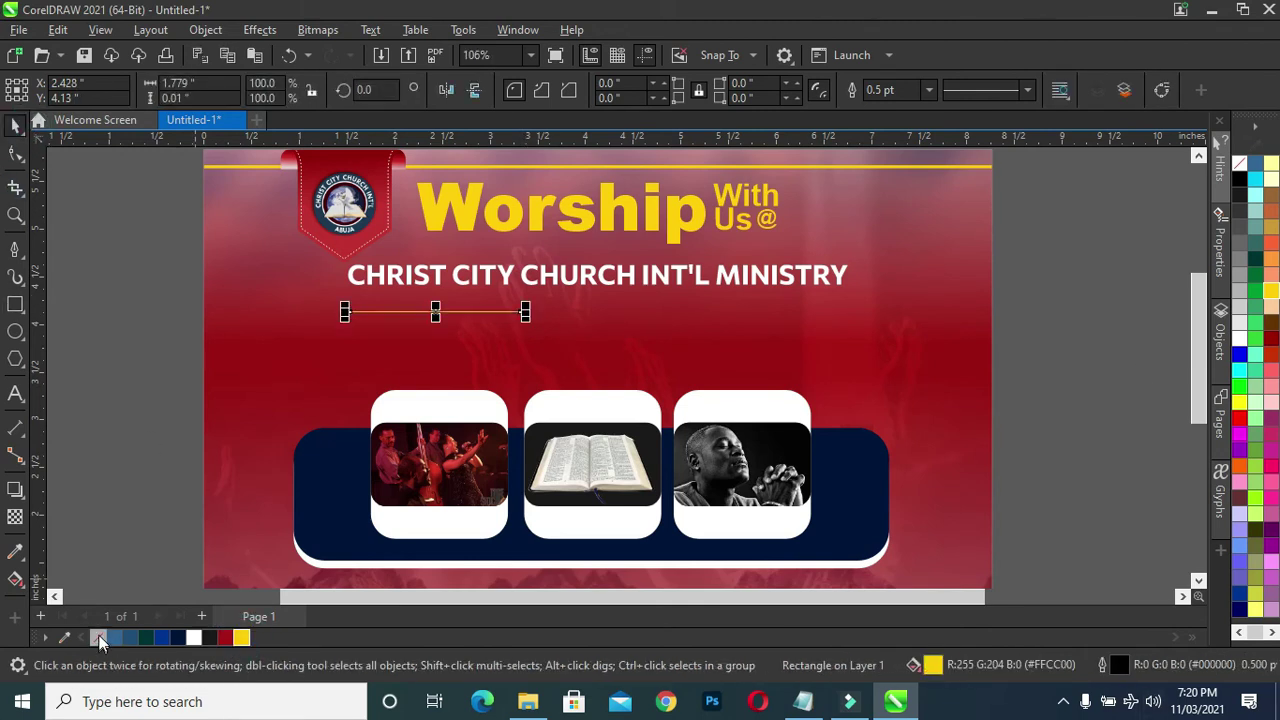
{"action": "key", "text": "Escape"}
{"action": "scroll", "coordinate": [443, 343], "scroll_direction": "up", "scroll_amount": 3}
{"action": "scroll", "coordinate": [487, 352], "scroll_direction": "up", "scroll_amount": 2}
Thicken the yellow underline bar slightly.
{"action": "left_click", "coordinate": [485, 342]}
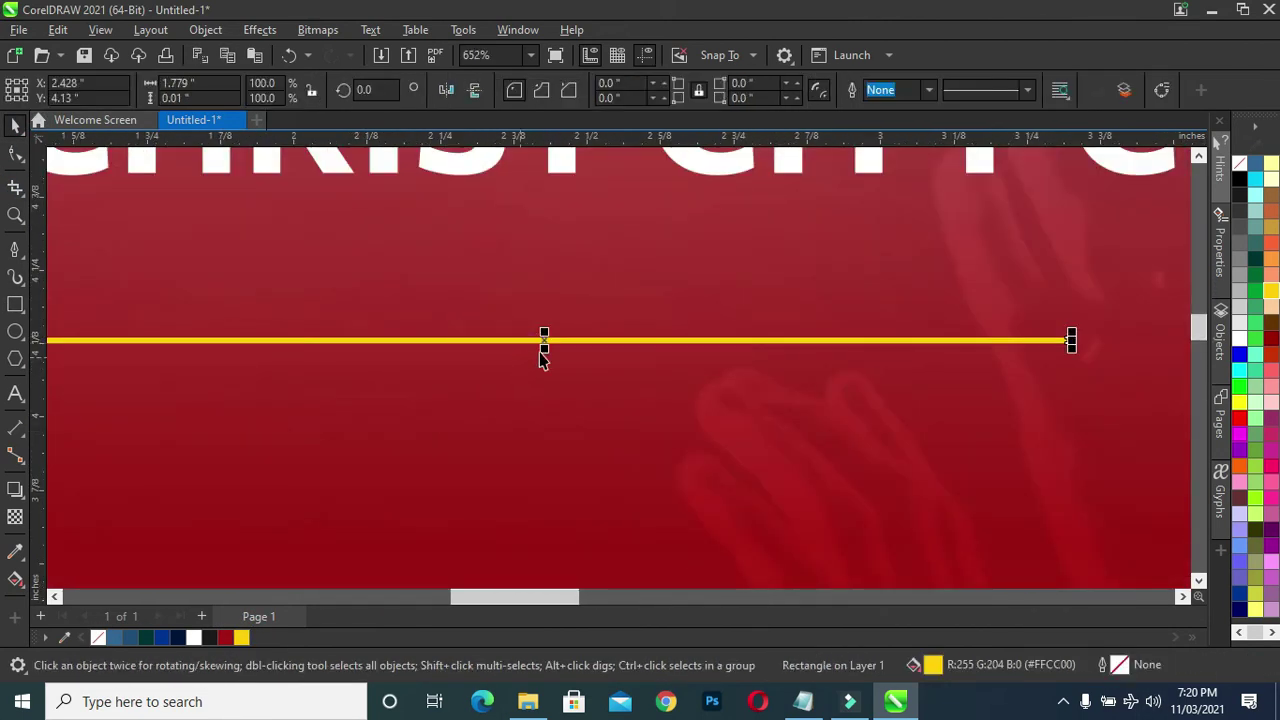
{"action": "left_click_drag", "start_coordinate": [544, 348], "coordinate": [548, 358]}
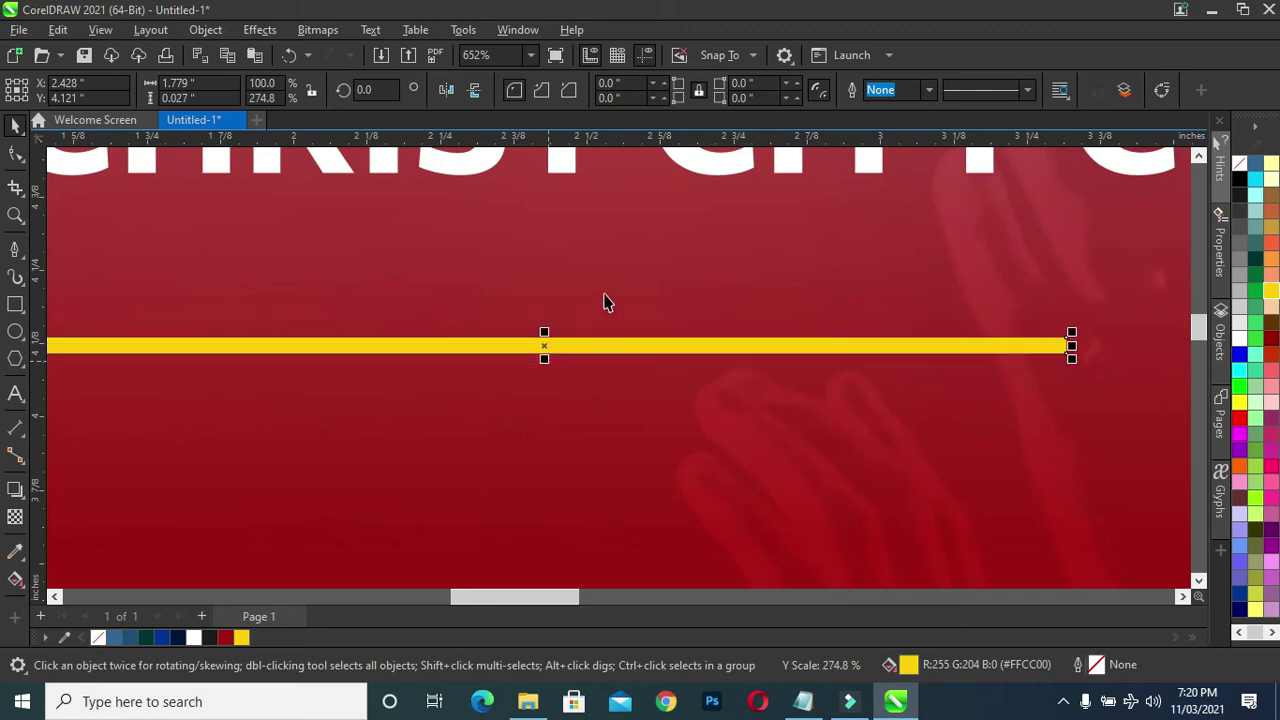
{"action": "scroll", "coordinate": [598, 299], "scroll_direction": "down", "scroll_amount": 4}
{"action": "scroll", "coordinate": [824, 314], "scroll_direction": "down", "scroll_amount": 2}
{"action": "scroll", "coordinate": [318, 340], "scroll_direction": "down", "scroll_amount": 2}
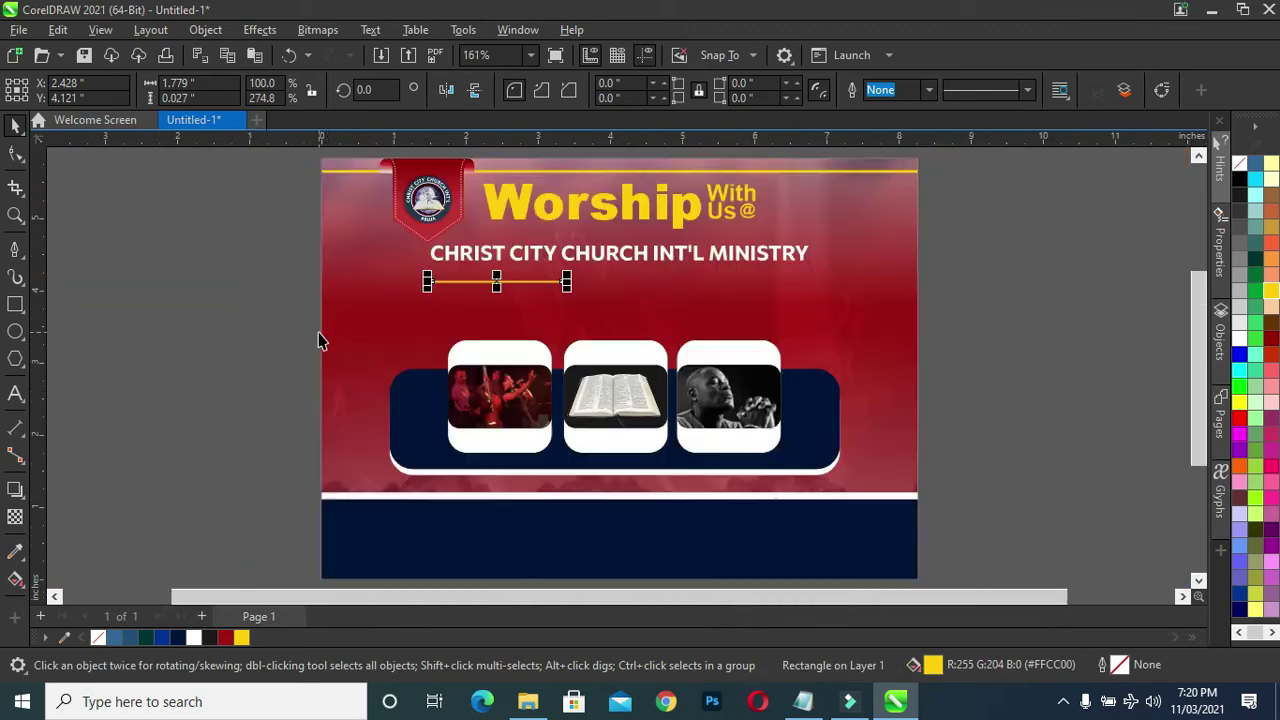
{"action": "left_click", "coordinate": [228, 370]}
{"action": "scroll", "coordinate": [519, 288], "scroll_direction": "up", "scroll_amount": 1}
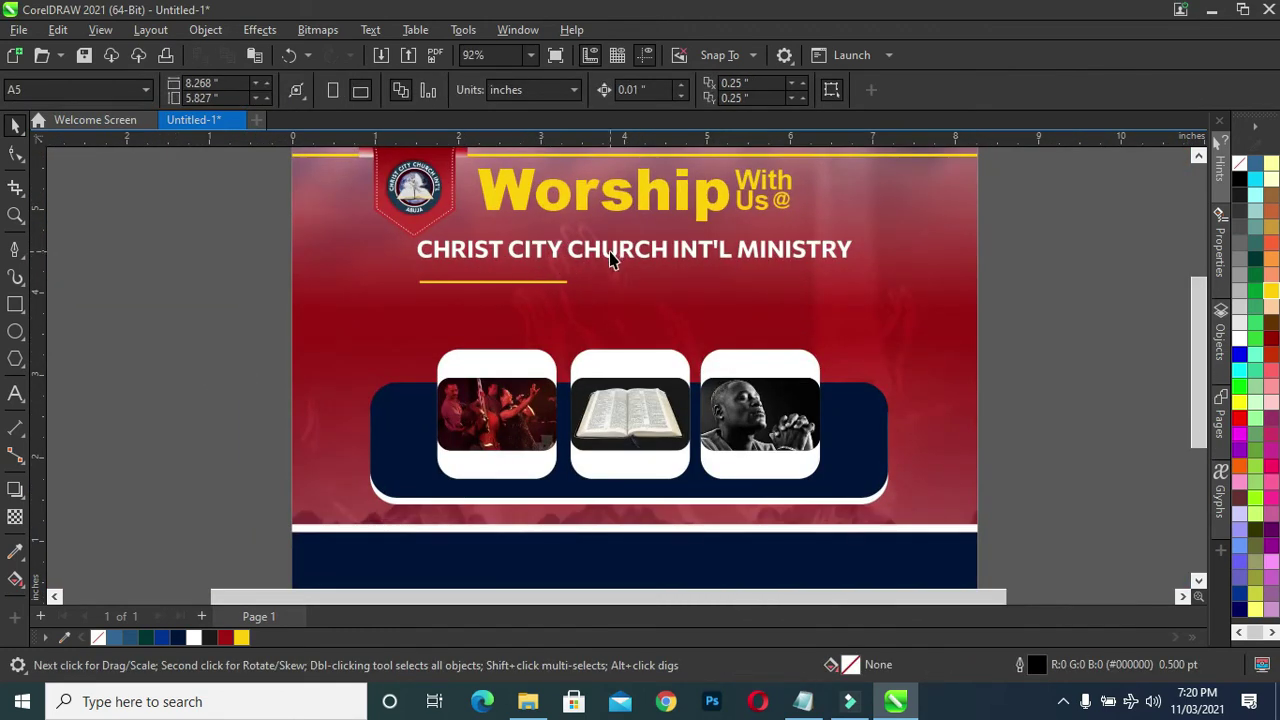
Add a 'Thy Word Is Truth' tagline from Notepad below the church name, in lighter Commissioner.
{"action": "left_click", "coordinate": [803, 701]}
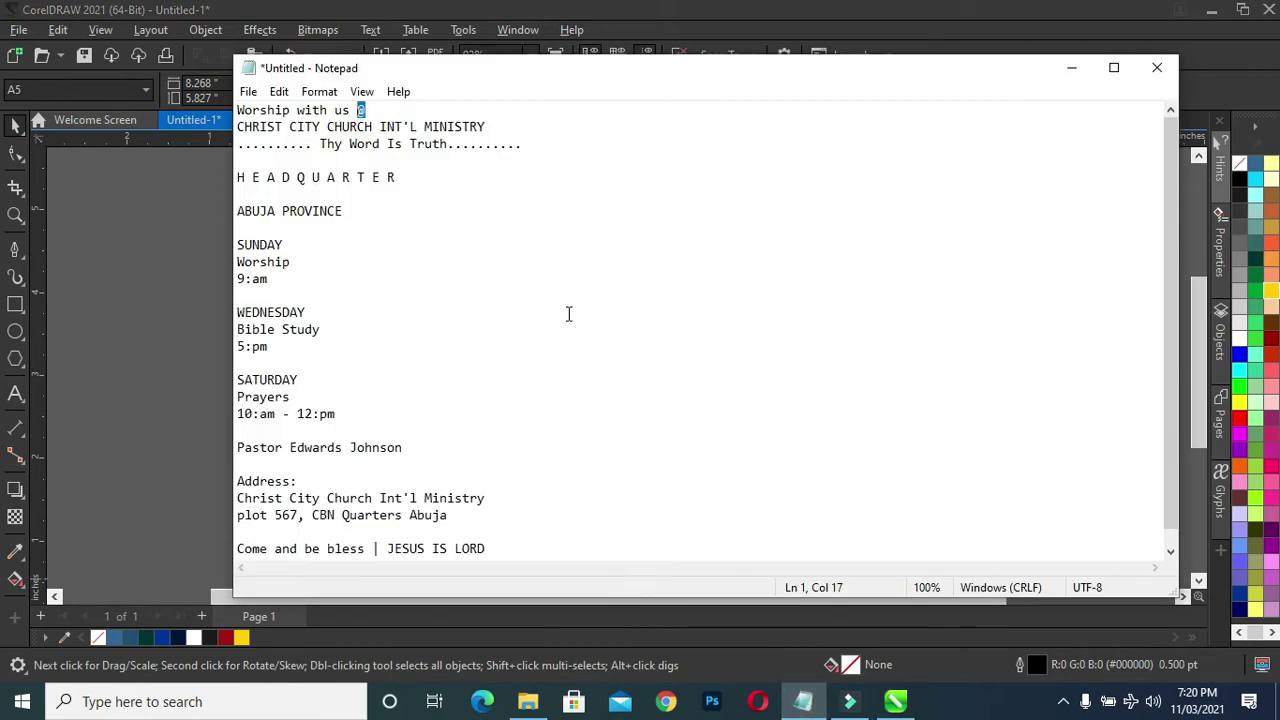
{"action": "left_click_drag", "start_coordinate": [320, 144], "coordinate": [447, 146]}
{"action": "key", "text": "ctrl+c"}
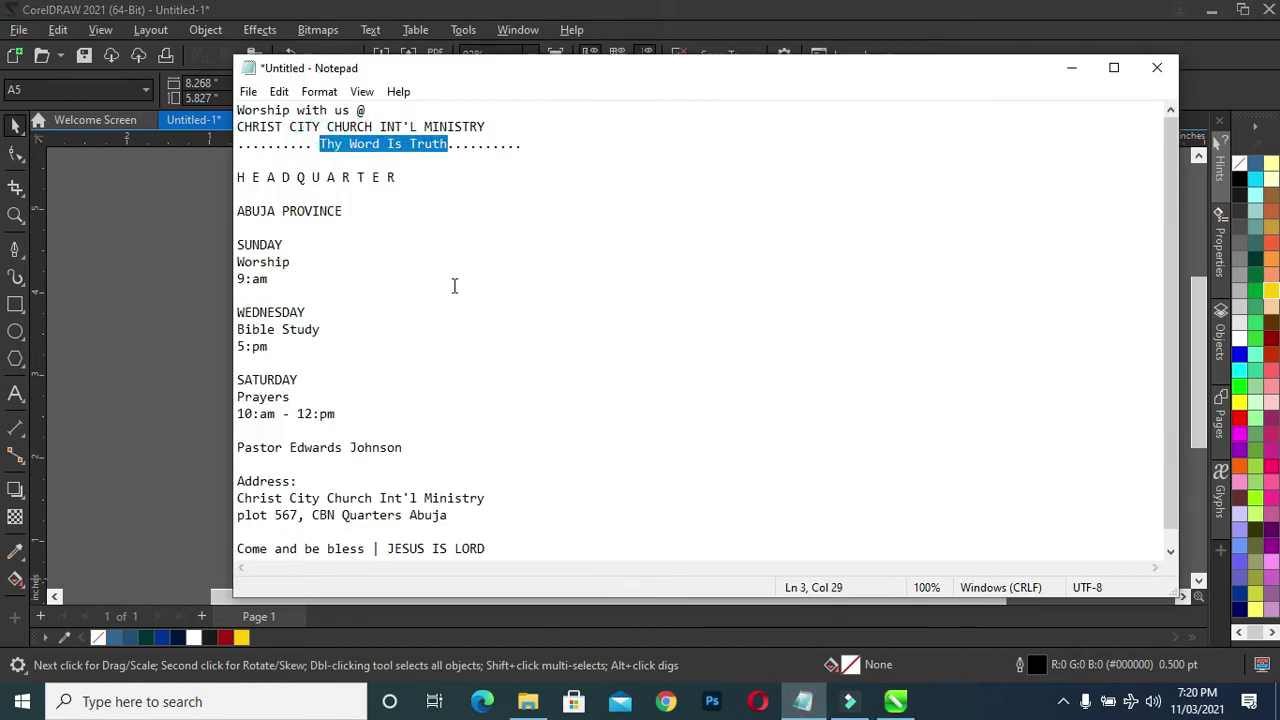
{"action": "left_click", "coordinate": [1074, 66]}
{"action": "left_click_drag", "start_coordinate": [651, 249], "coordinate": [795, 288]}
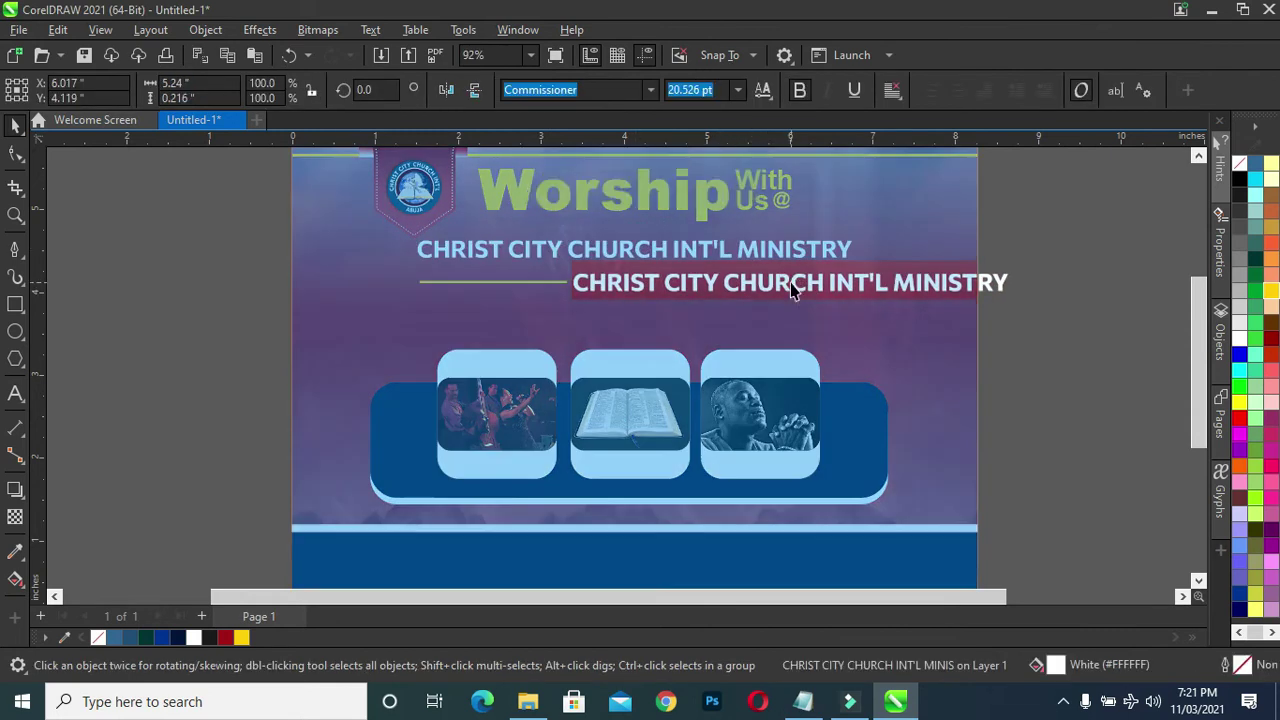
{"action": "double_click", "coordinate": [815, 290]}
{"action": "key", "text": "ctrl+v"}
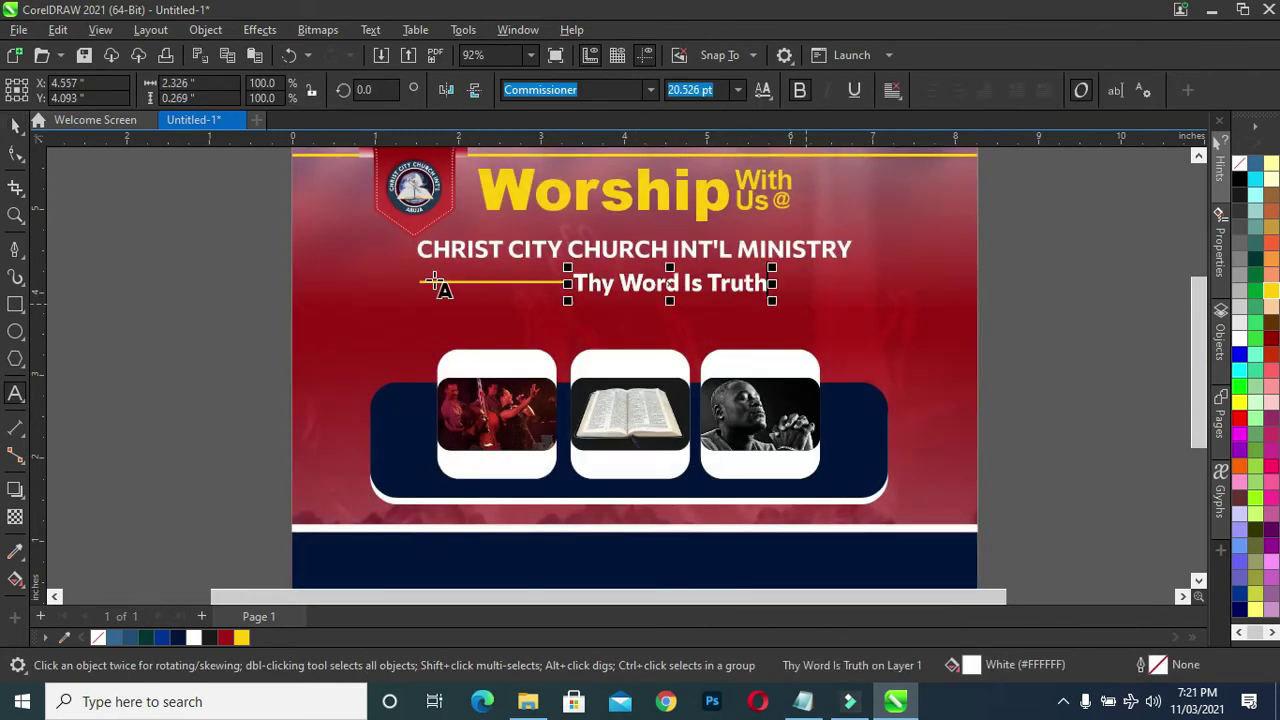
{"action": "left_click", "coordinate": [648, 92]}
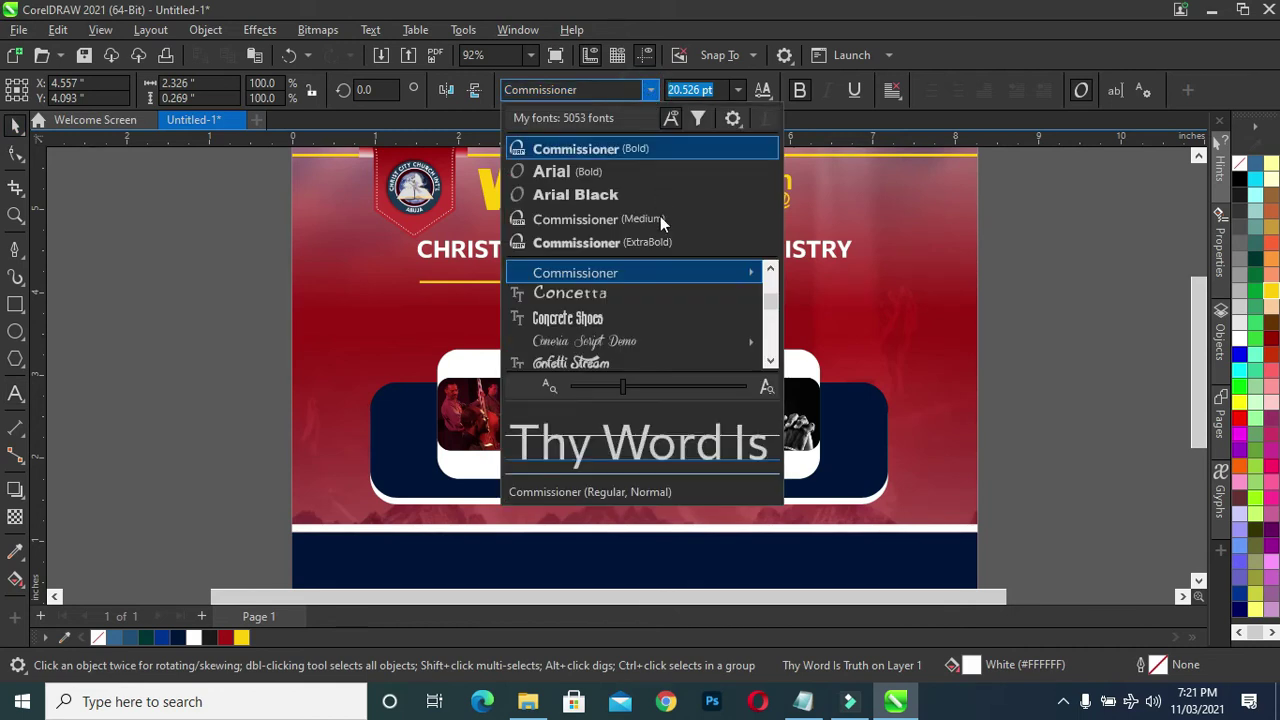
{"action": "left_click", "coordinate": [655, 218]}
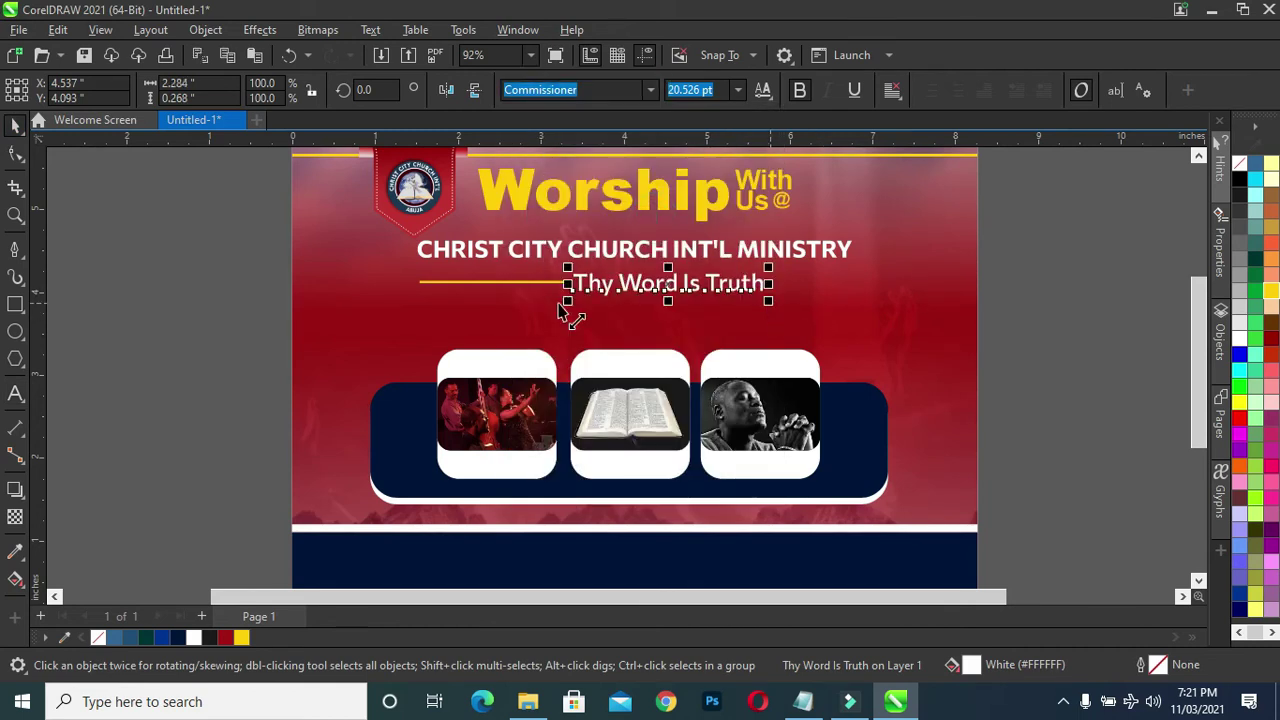
Copy the yellow line to the tagline's right, group all three, and centre the group horizontally.
{"action": "left_click", "coordinate": [503, 284]}
{"action": "mouse_move", "coordinate": [495, 283]}
{"action": "left_mouse_down"}
{"action": "mouse_move", "coordinate": [872, 287]}
{"action": "mouse_move", "coordinate": [840, 285]}
{"action": "left_mouse_up"}
{"action": "left_click_drag", "start_coordinate": [236, 257], "coordinate": [1016, 333]}
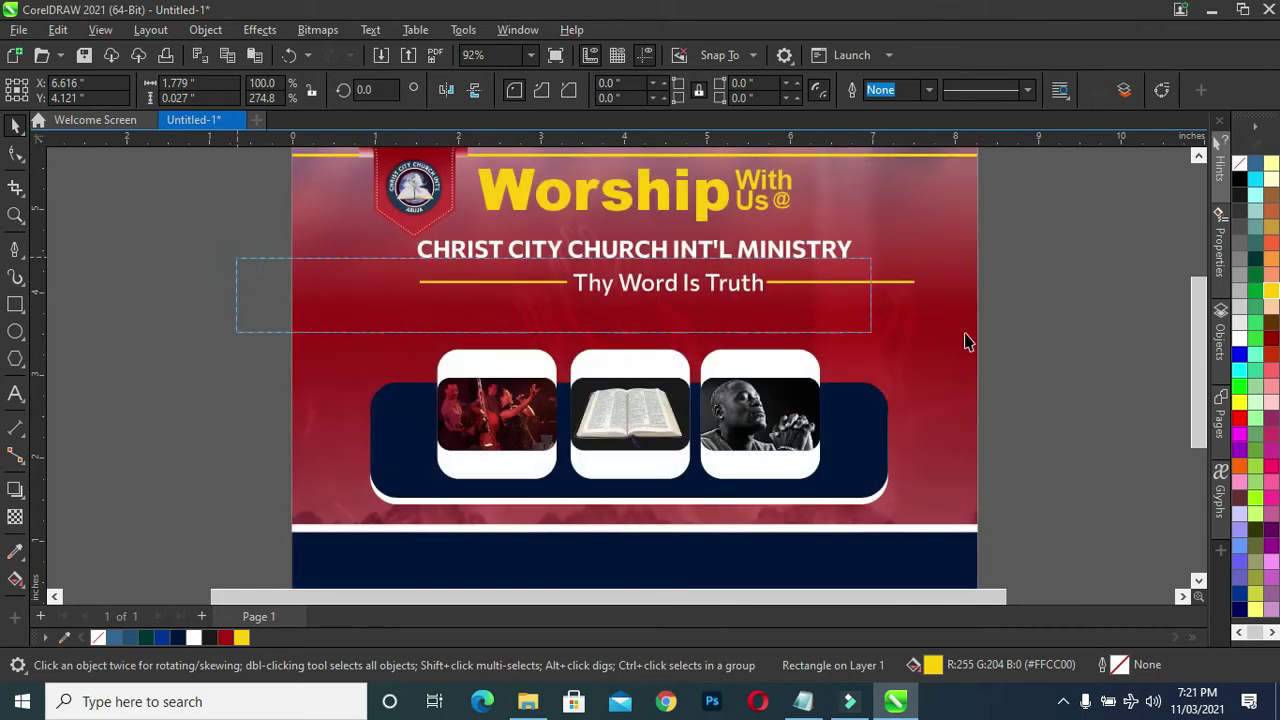
{"action": "left_click", "coordinate": [955, 92]}
{"action": "left_click", "coordinate": [931, 380]}
{"action": "key", "text": "c"}
{"action": "key", "text": "Escape"}
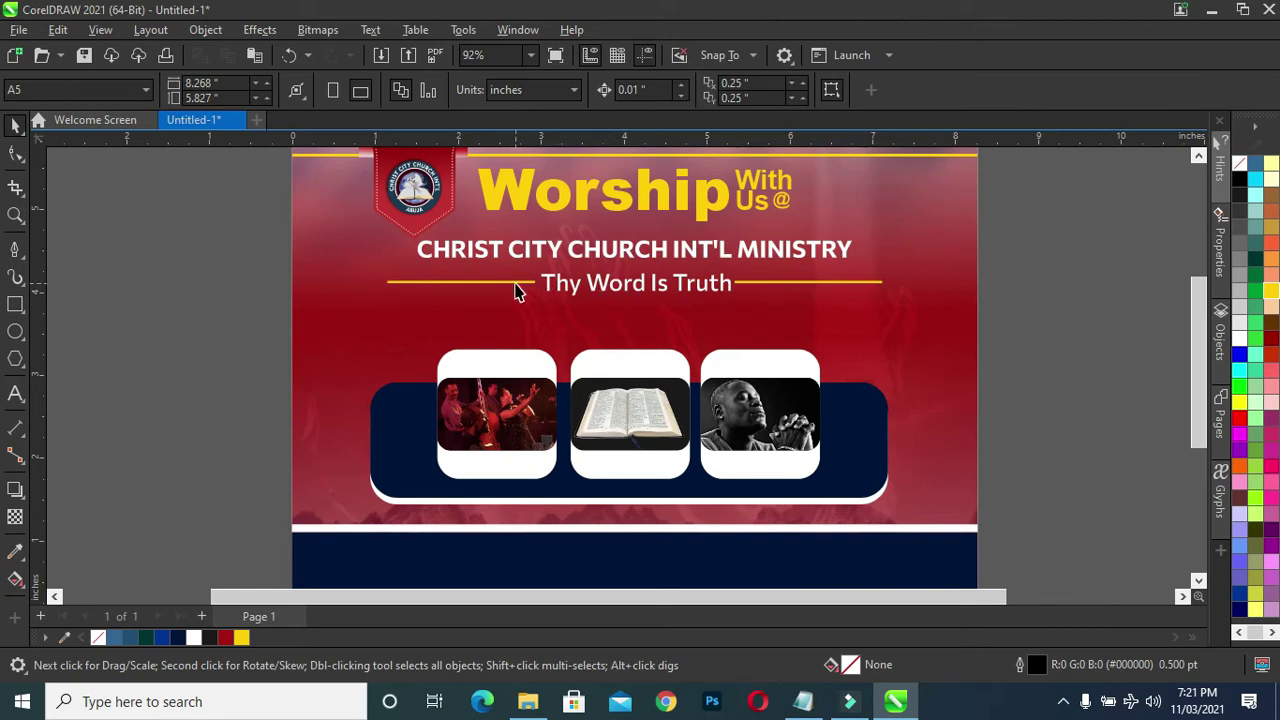
Recheck the tagline group's yellow line and alignment, then bring Notepad forward.
{"action": "left_click", "coordinate": [783, 283], "text": "ctrl"}
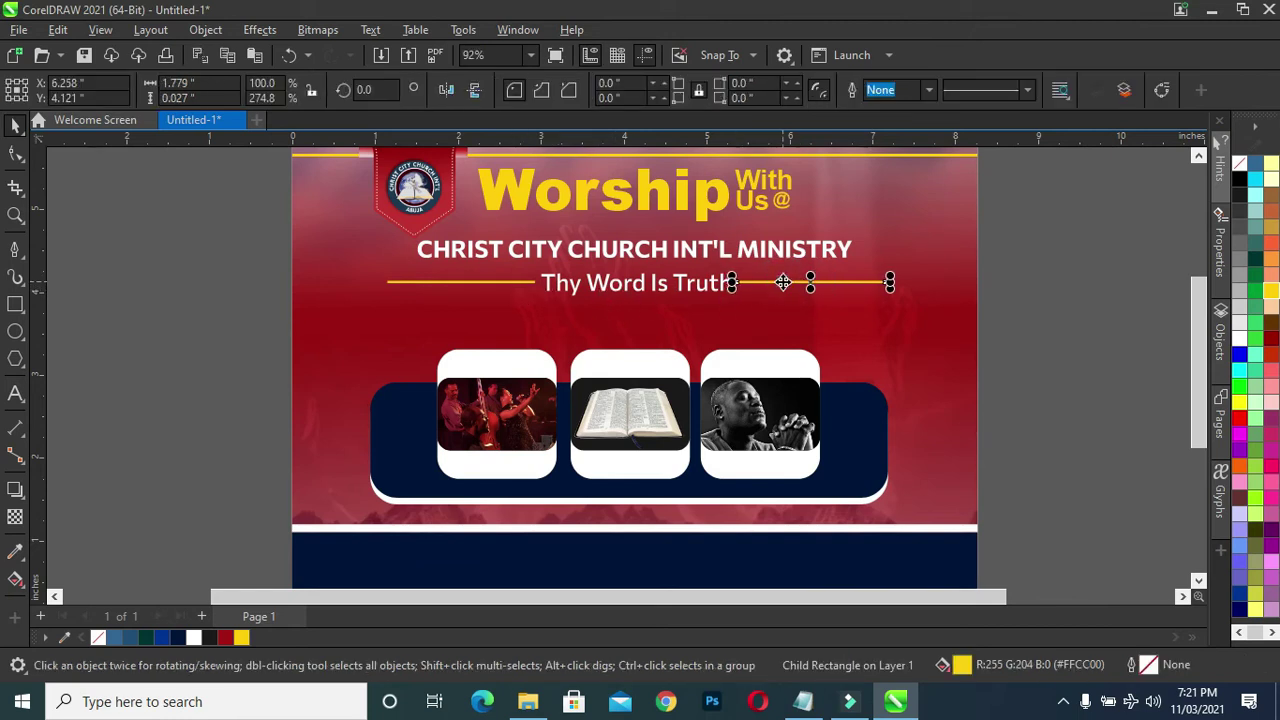
{"action": "left_click", "coordinate": [1048, 291]}
{"action": "left_click", "coordinate": [794, 283]}
{"action": "left_click", "coordinate": [890, 346], "text": "shift"}
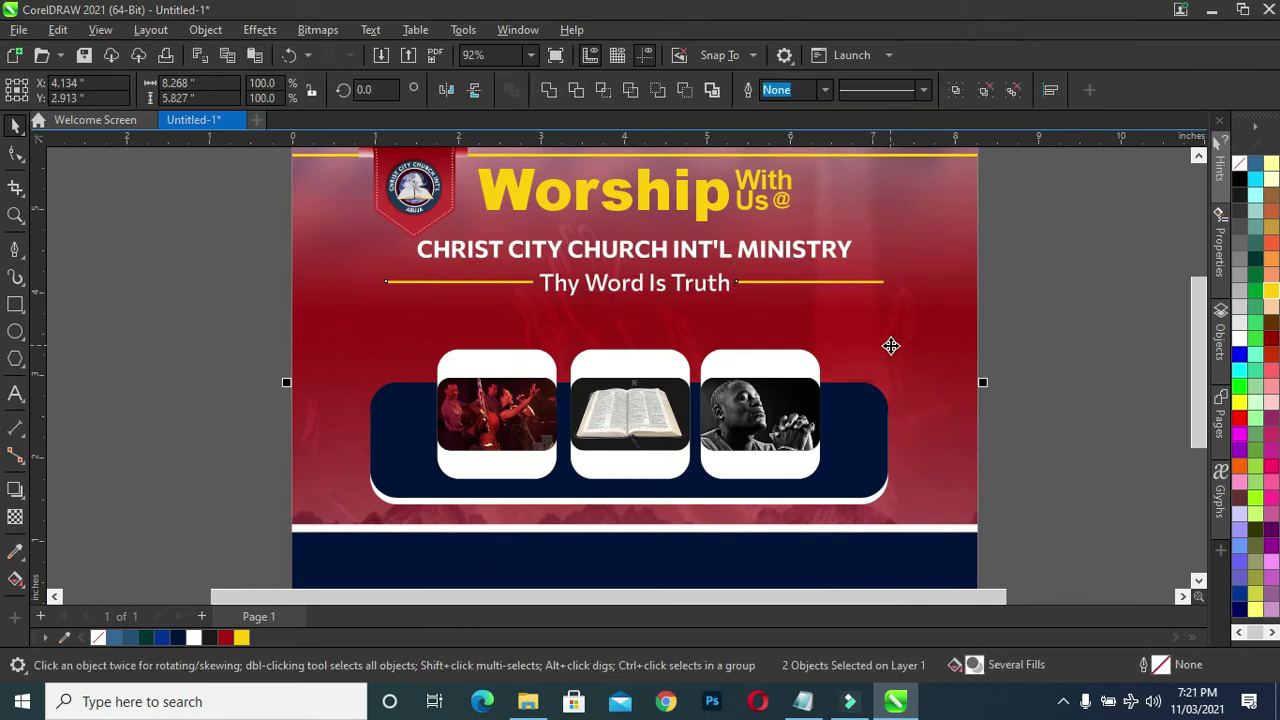
{"action": "left_click", "coordinate": [1025, 371]}
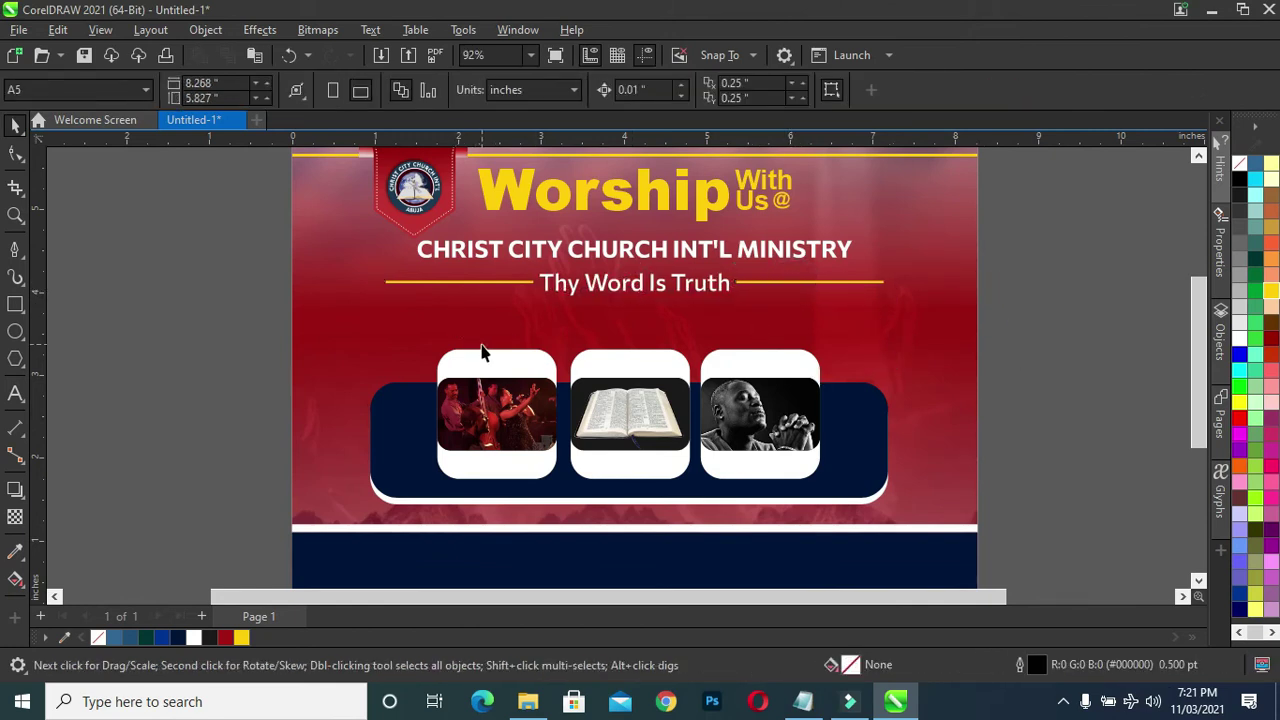
{"action": "left_click", "coordinate": [801, 703]}
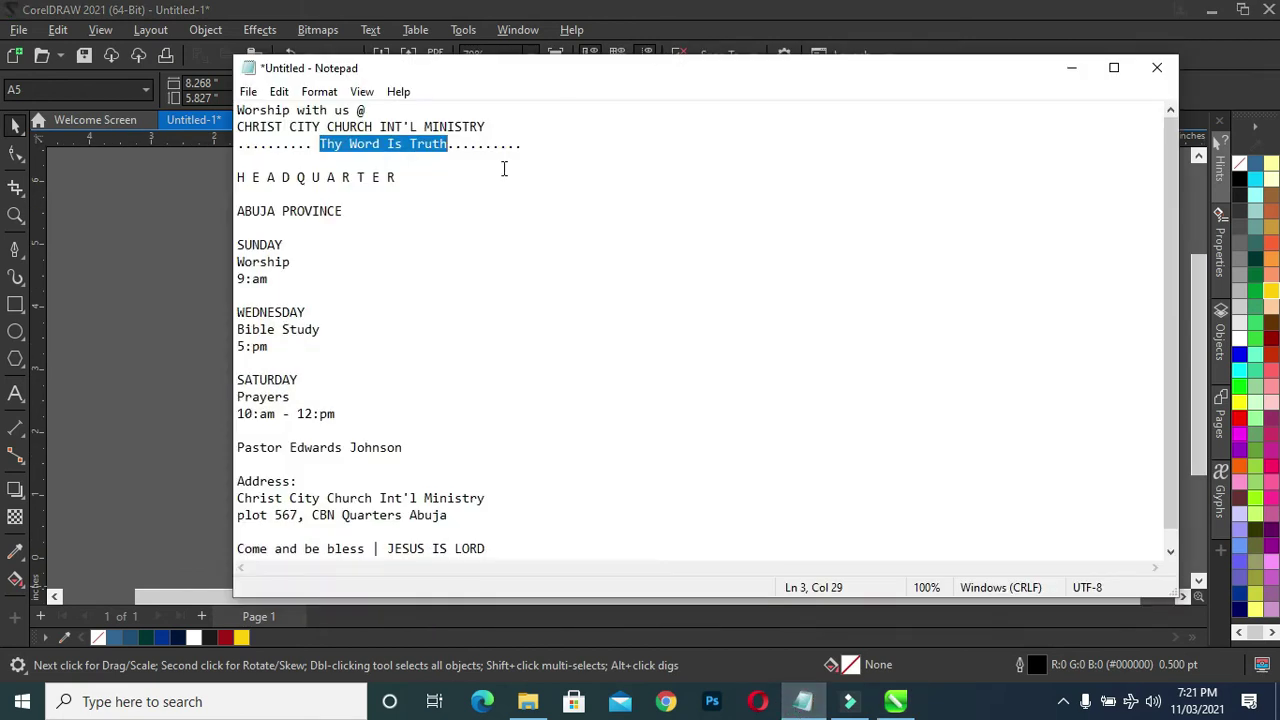
Copy the spaced H E A D Q U A R T E R text and duplicate the tagline below itself.
{"action": "left_click_drag", "start_coordinate": [408, 176], "coordinate": [236, 177]}
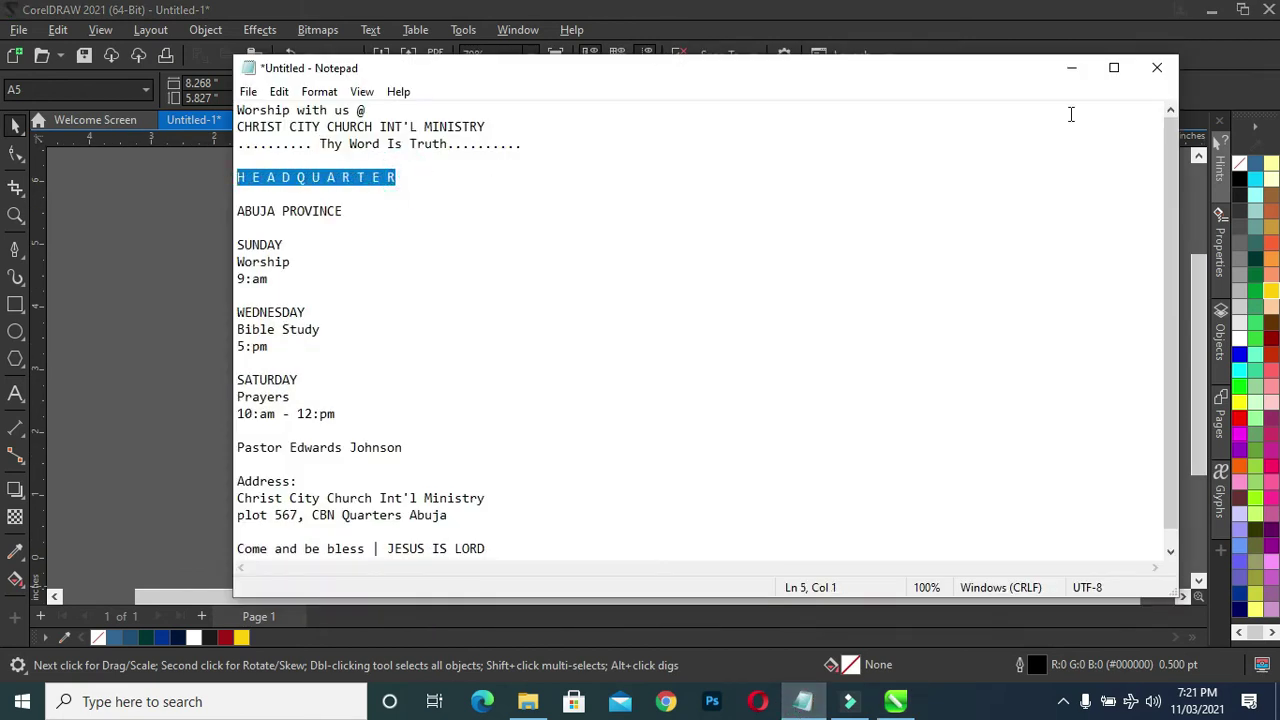
{"action": "left_click", "coordinate": [1072, 72]}
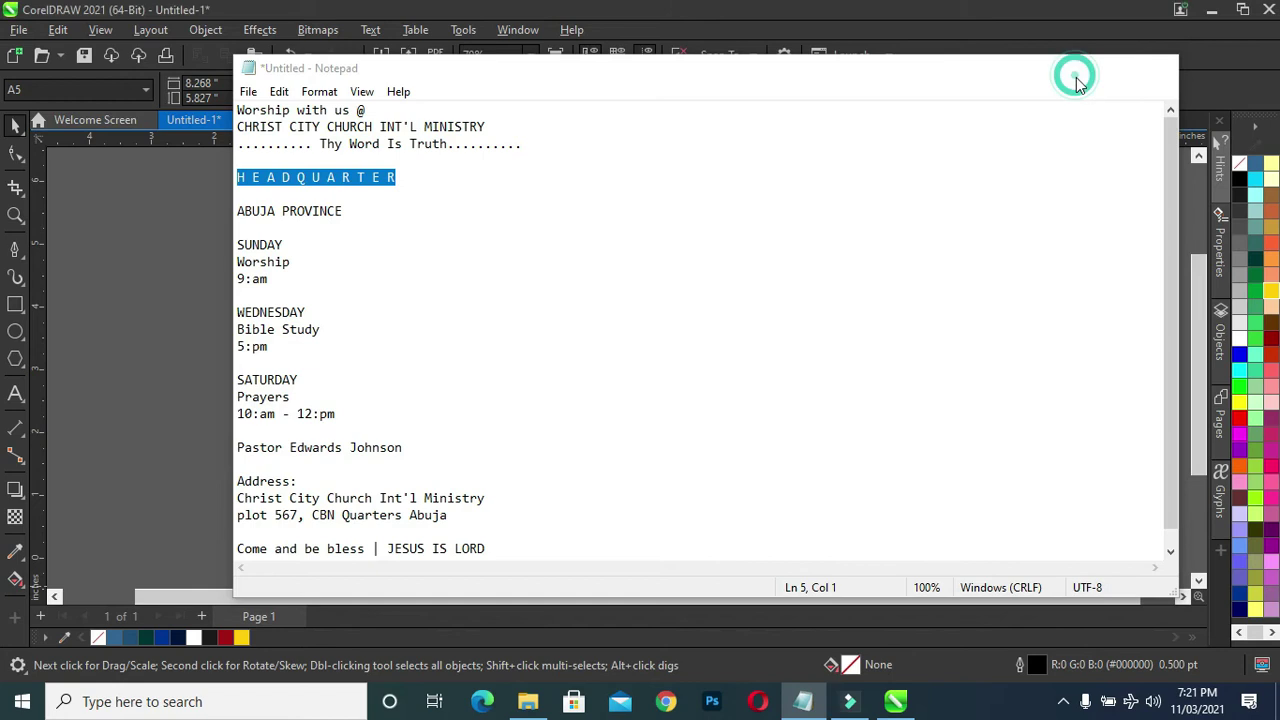
{"action": "scroll", "coordinate": [540, 318], "scroll_direction": "up", "scroll_amount": 1}
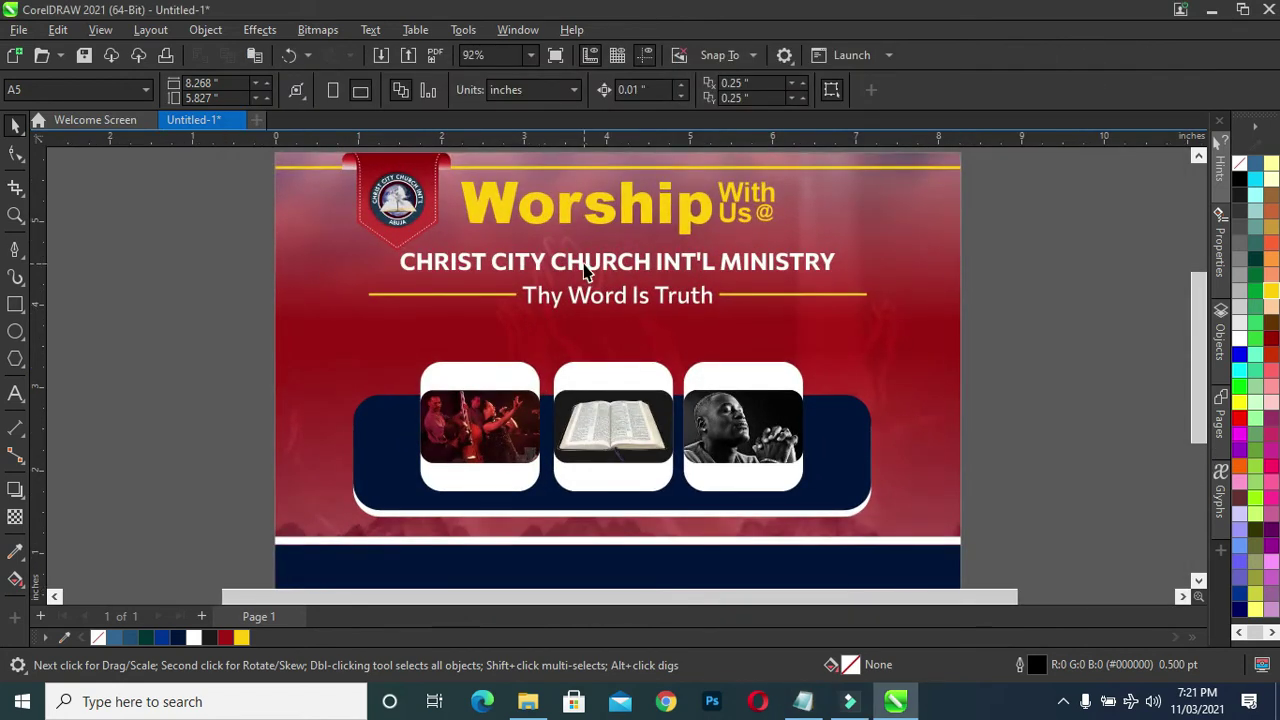
{"action": "left_click", "coordinate": [716, 92]}
{"action": "left_click", "coordinate": [622, 296]}
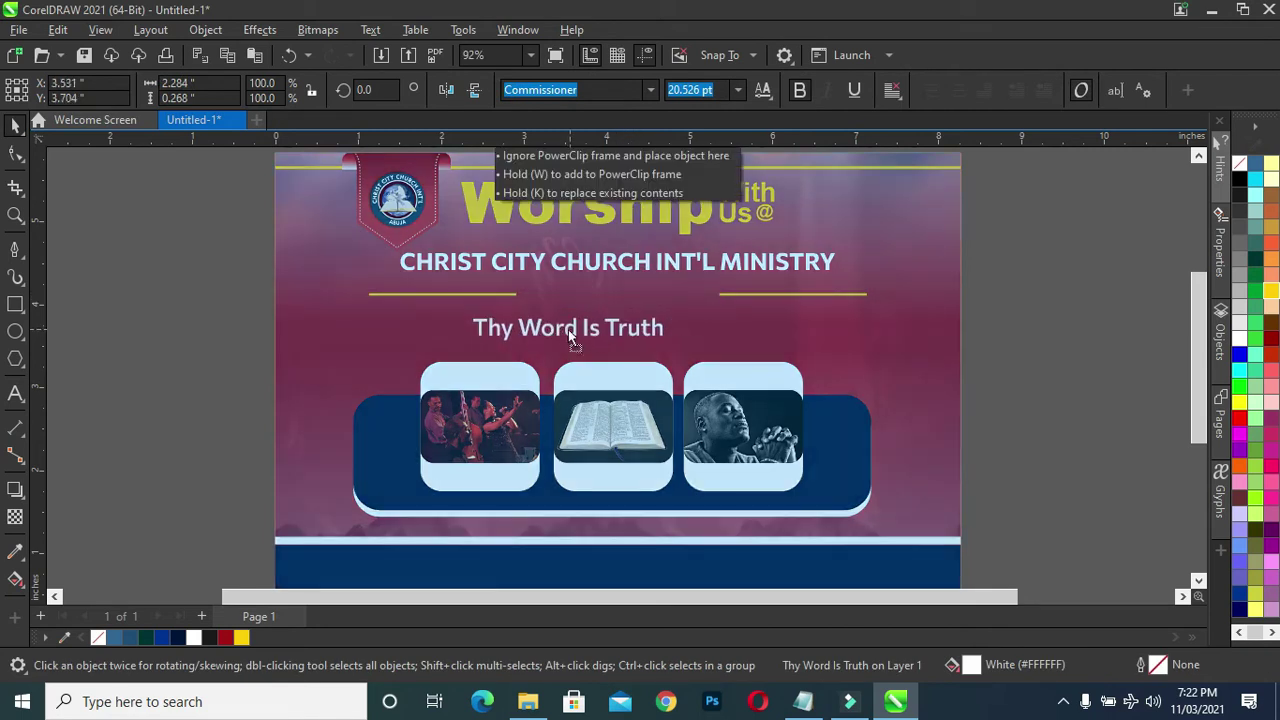
{"action": "left_click_drag", "start_coordinate": [622, 298], "coordinate": [520, 321]}
Change the duplicate's wording to 'H E A D Q U A R T E R CHURCH'.
{"action": "left_click", "coordinate": [597, 318]}
{"action": "key", "text": "ctrl+a"}
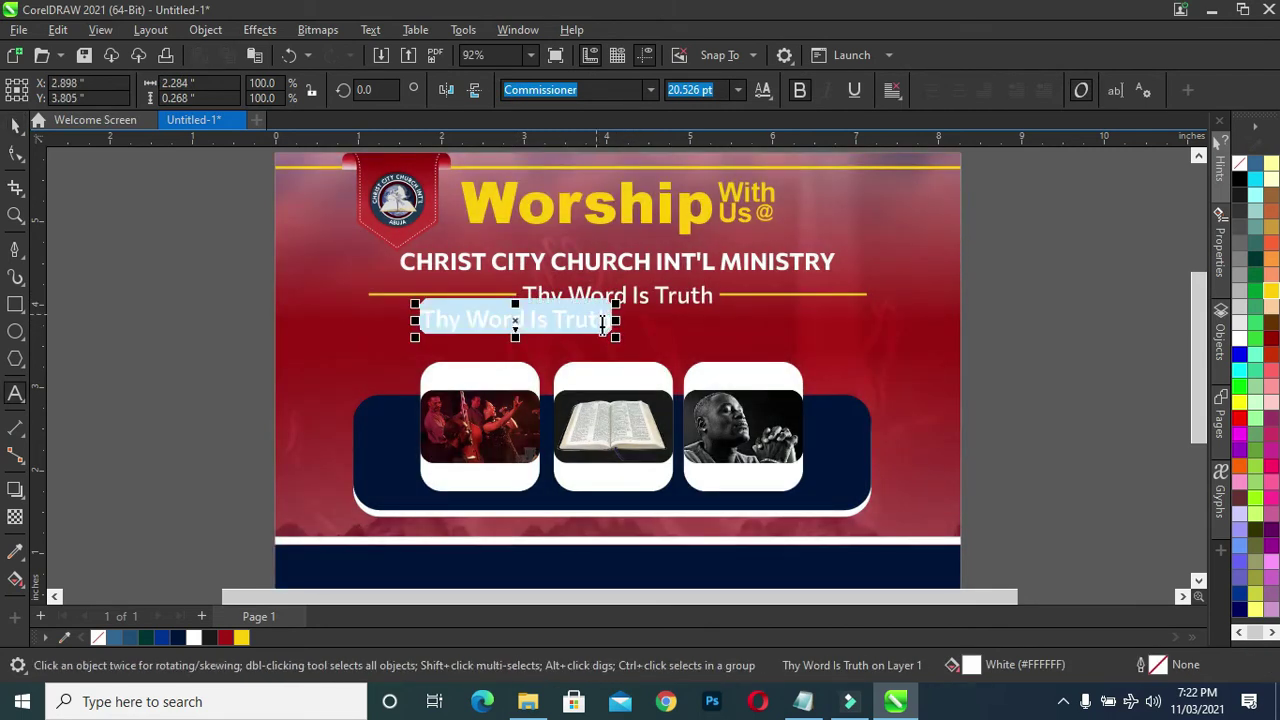
{"action": "key", "text": "ctrl+v"}
{"action": "left_click", "coordinate": [15, 128]}
{"action": "left_click_drag", "start_coordinate": [660, 326], "coordinate": [735, 333]}
{"action": "double_click", "coordinate": [730, 328]}
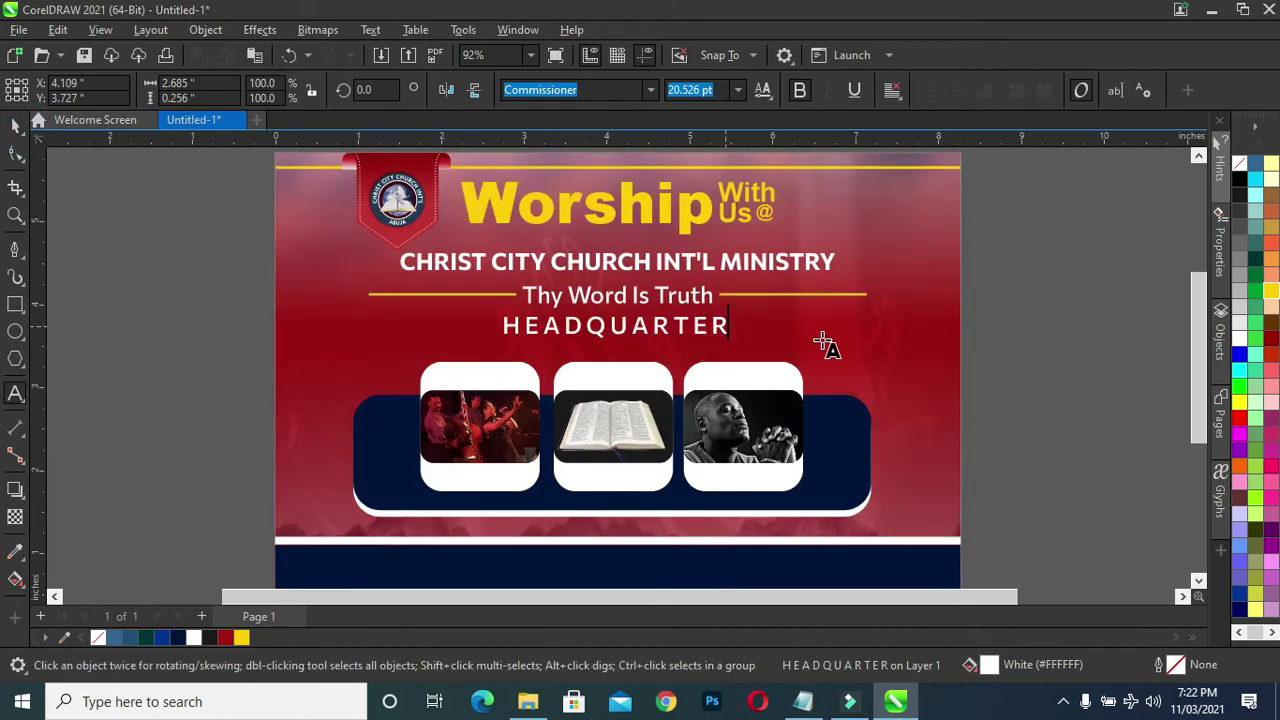
{"action": "type", "text": "CU"}
{"action": "key", "text": "BackSpace"}
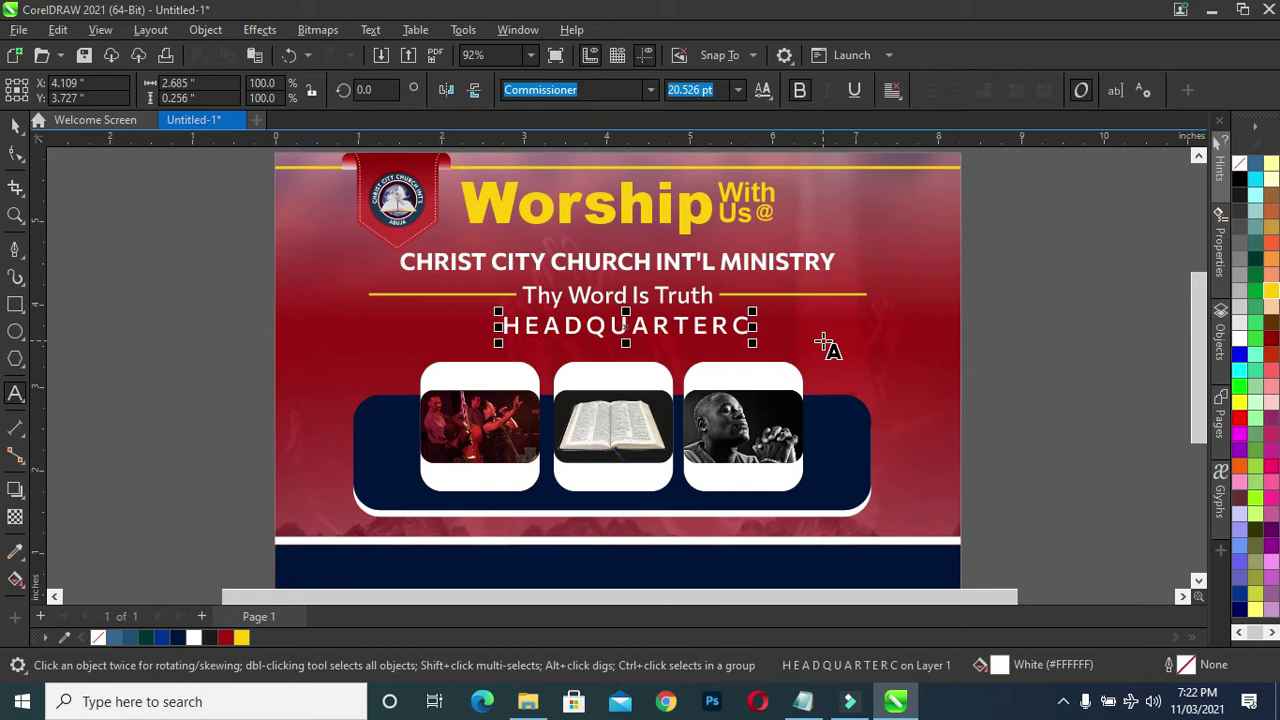
{"action": "key", "text": "ctrl+space"}
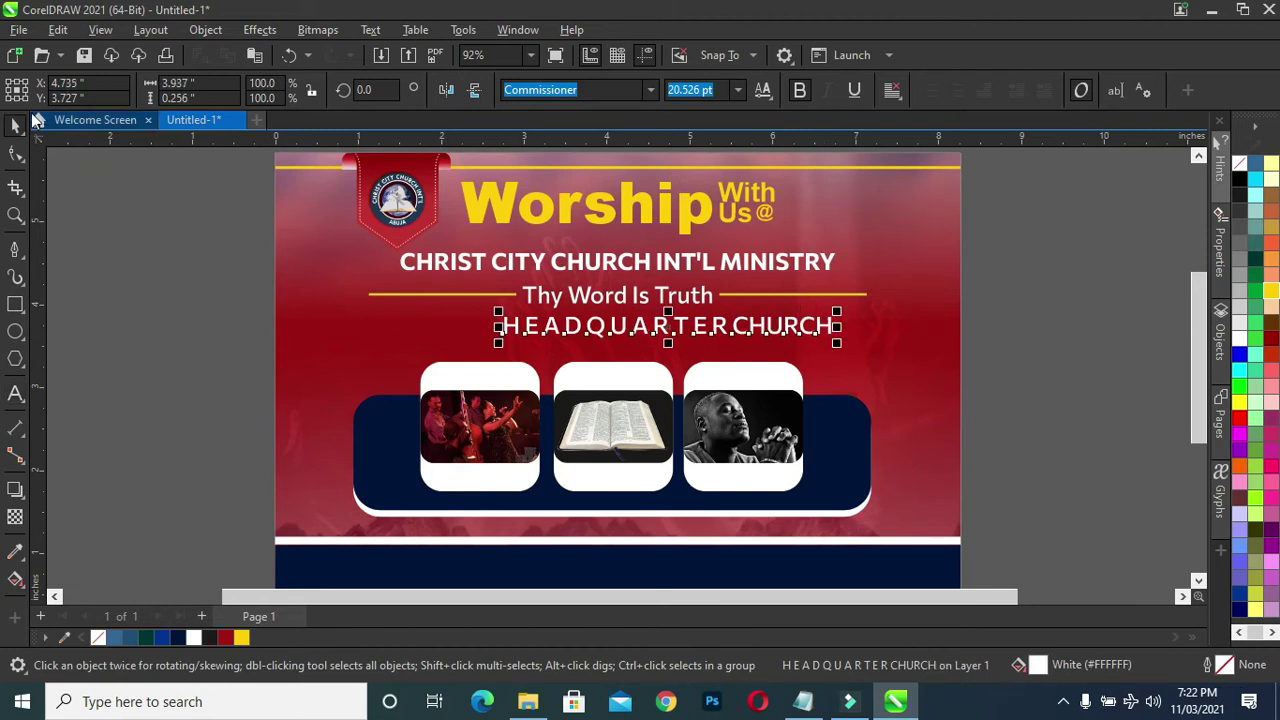
Shrink the HEADQUARTER CHURCH line and centre it just below the tagline.
{"action": "left_click_drag", "start_coordinate": [838, 343], "coordinate": [762, 340]}
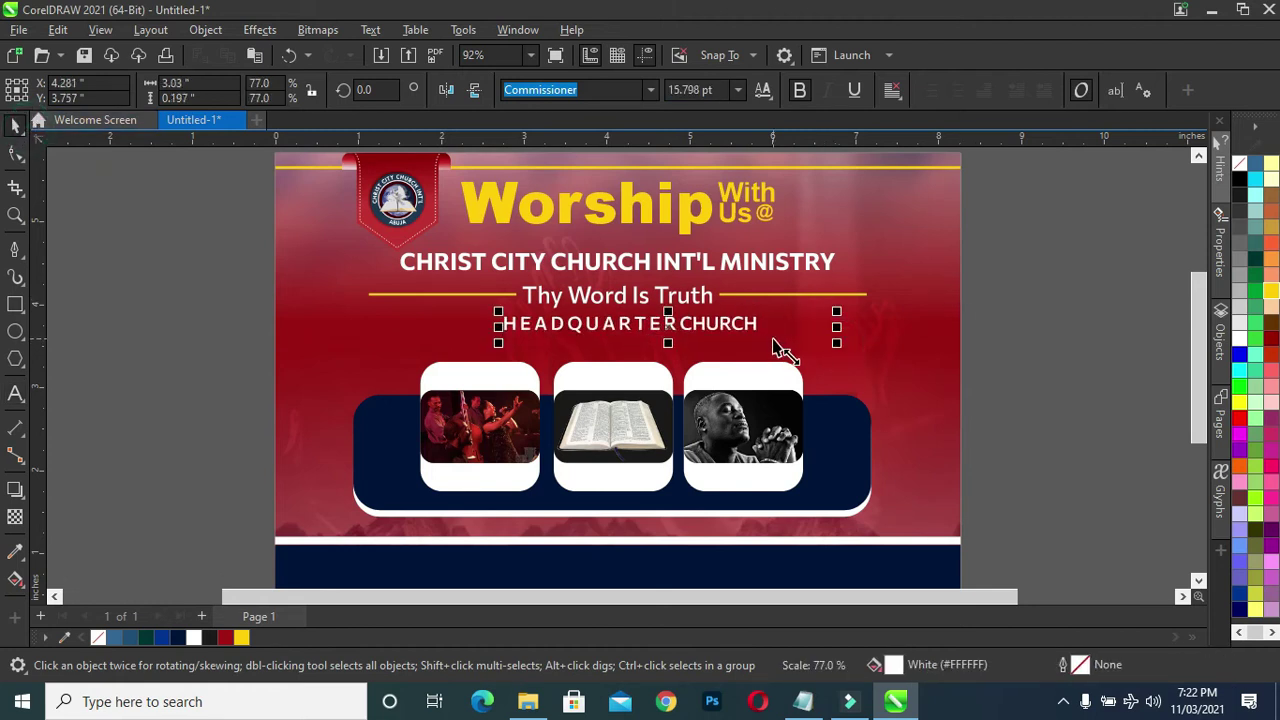
{"action": "left_click_drag", "start_coordinate": [624, 323], "coordinate": [615, 320]}
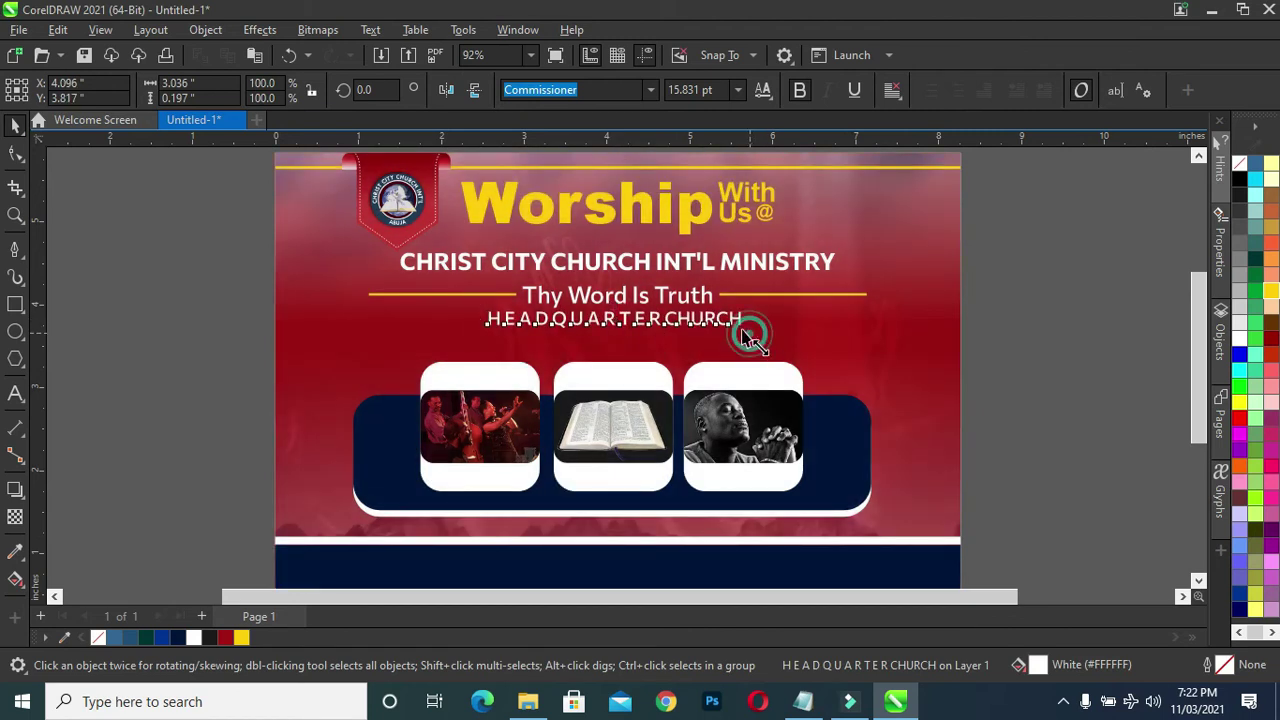
{"action": "left_click_drag", "start_coordinate": [748, 334], "coordinate": [747, 337]}
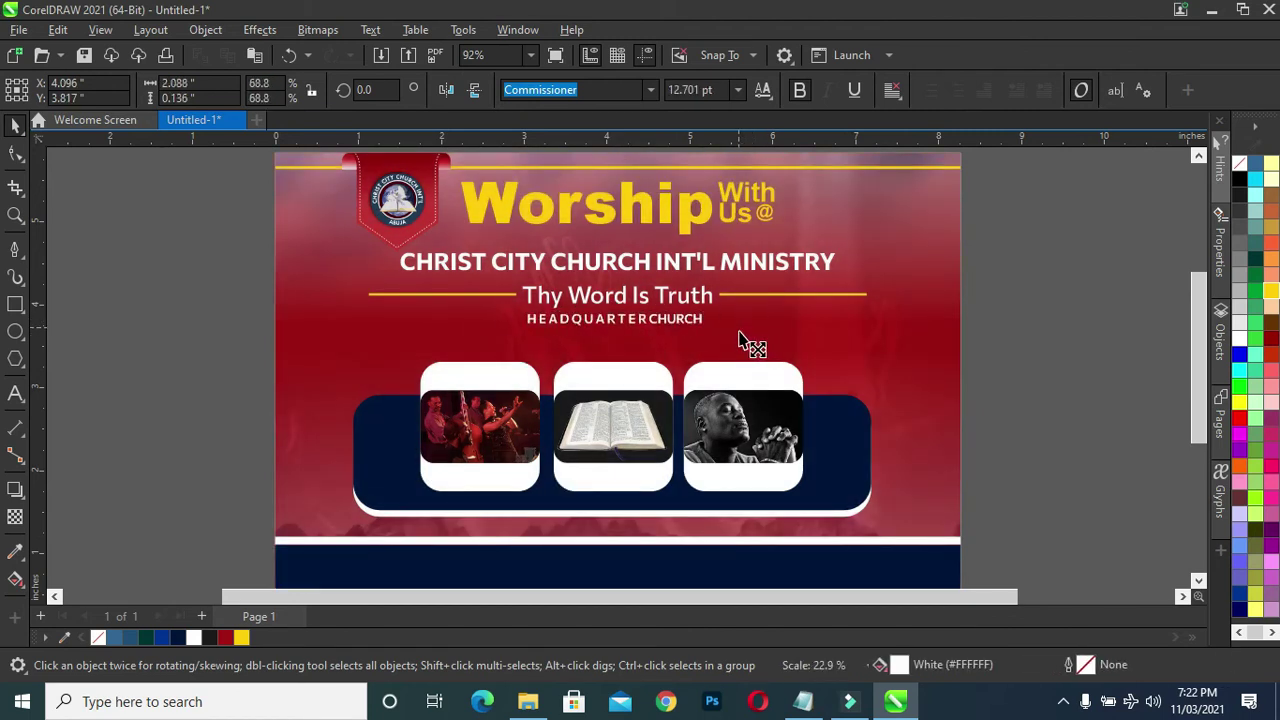
{"action": "left_click_drag", "start_coordinate": [747, 337], "coordinate": [738, 335]}
{"action": "left_click", "coordinate": [1106, 355]}
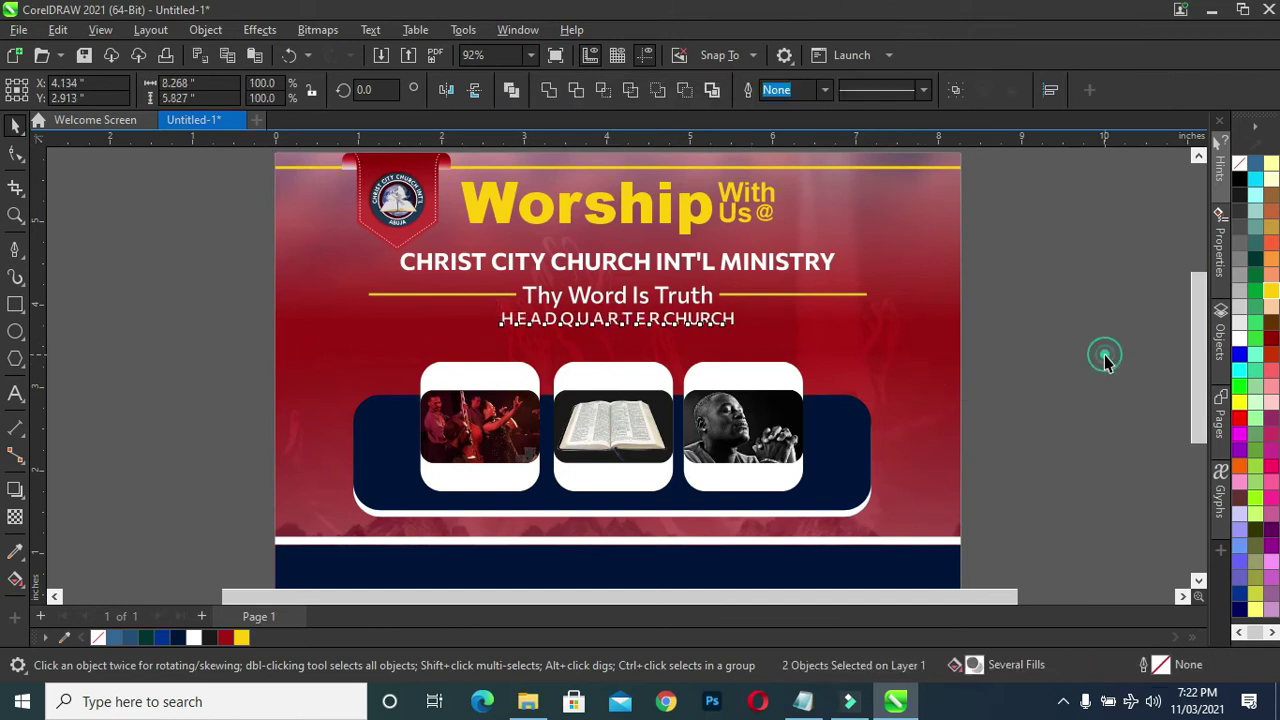
{"action": "scroll", "coordinate": [770, 363], "scroll_direction": "up", "scroll_amount": 2}
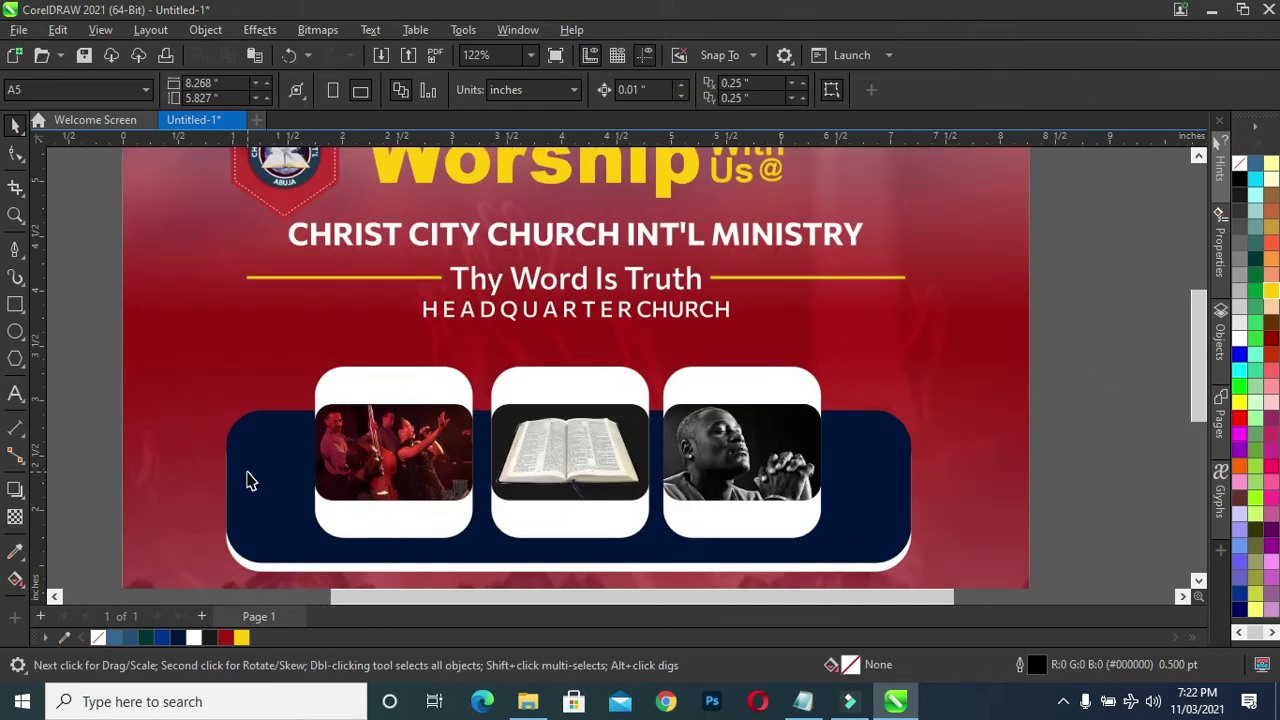
Make a small copy of the navy panel and place it under HEADQUARTER CHURCH.
{"action": "left_click_drag", "start_coordinate": [263, 487], "coordinate": [245, 365]}
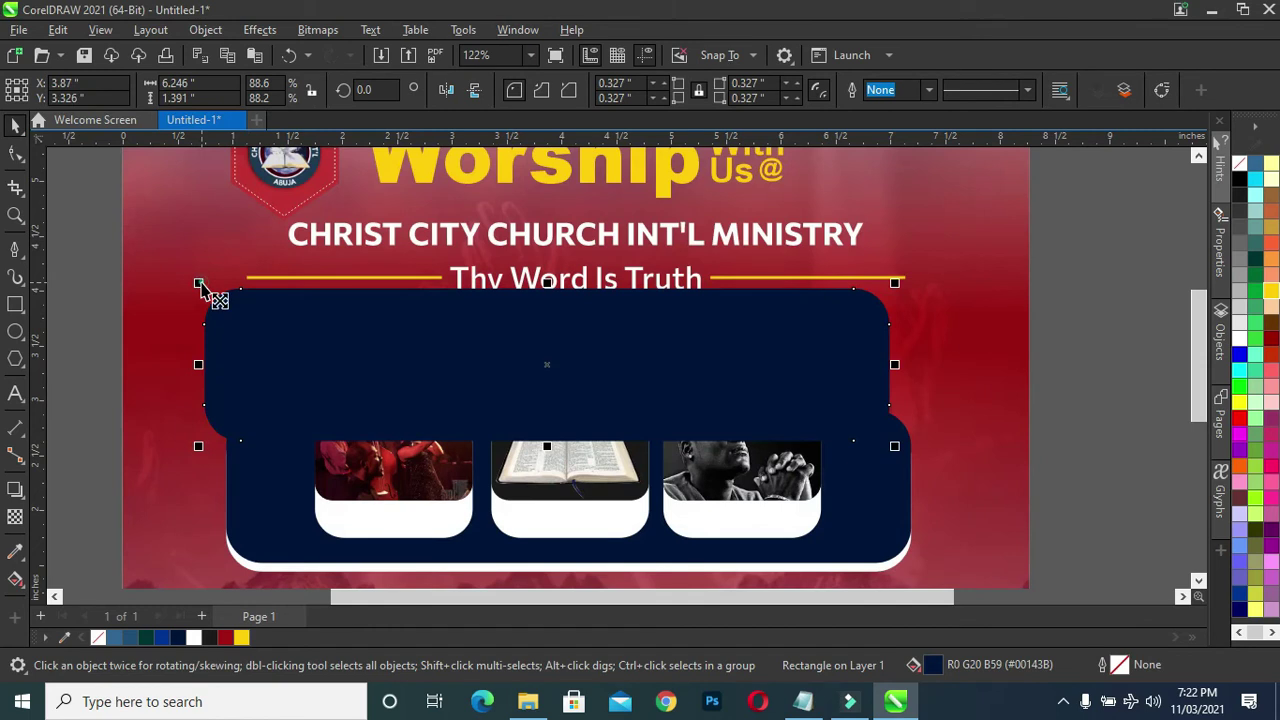
{"action": "key", "text": "ctrl+z"}
{"action": "left_click_drag", "start_coordinate": [820, 416], "coordinate": [581, 344]}
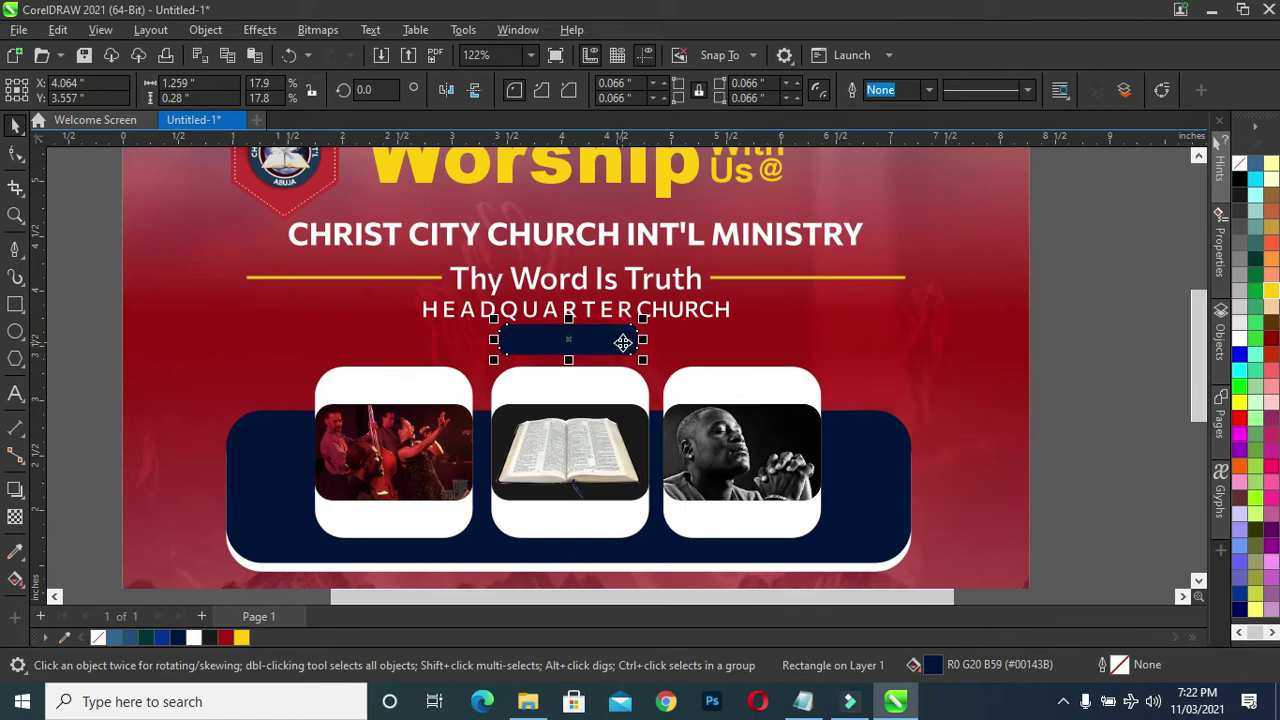
{"action": "scroll", "coordinate": [609, 348], "scroll_direction": "up", "scroll_amount": 2}
{"action": "left_click_drag", "start_coordinate": [651, 334], "coordinate": [560, 345]}
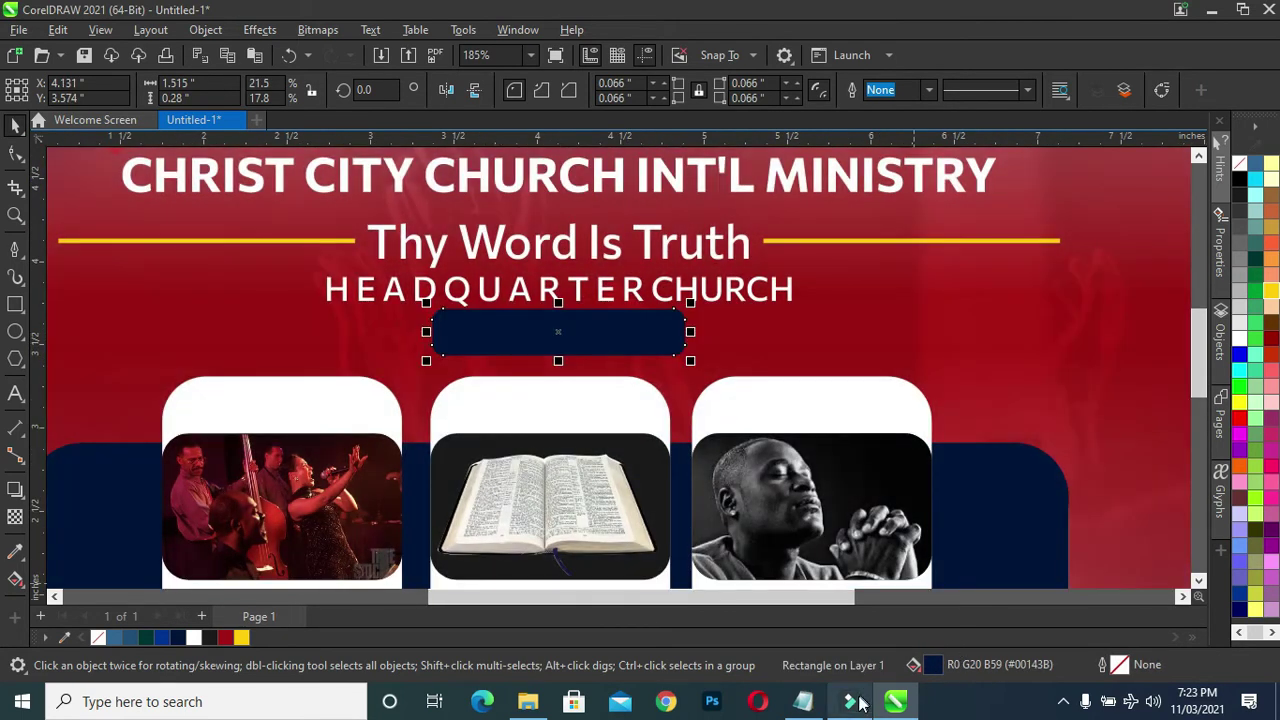
Turn a copy of the heading text into 'ABUJA PROVINCE' from the notes, placed on the navy bar.
{"action": "left_click", "coordinate": [803, 701]}
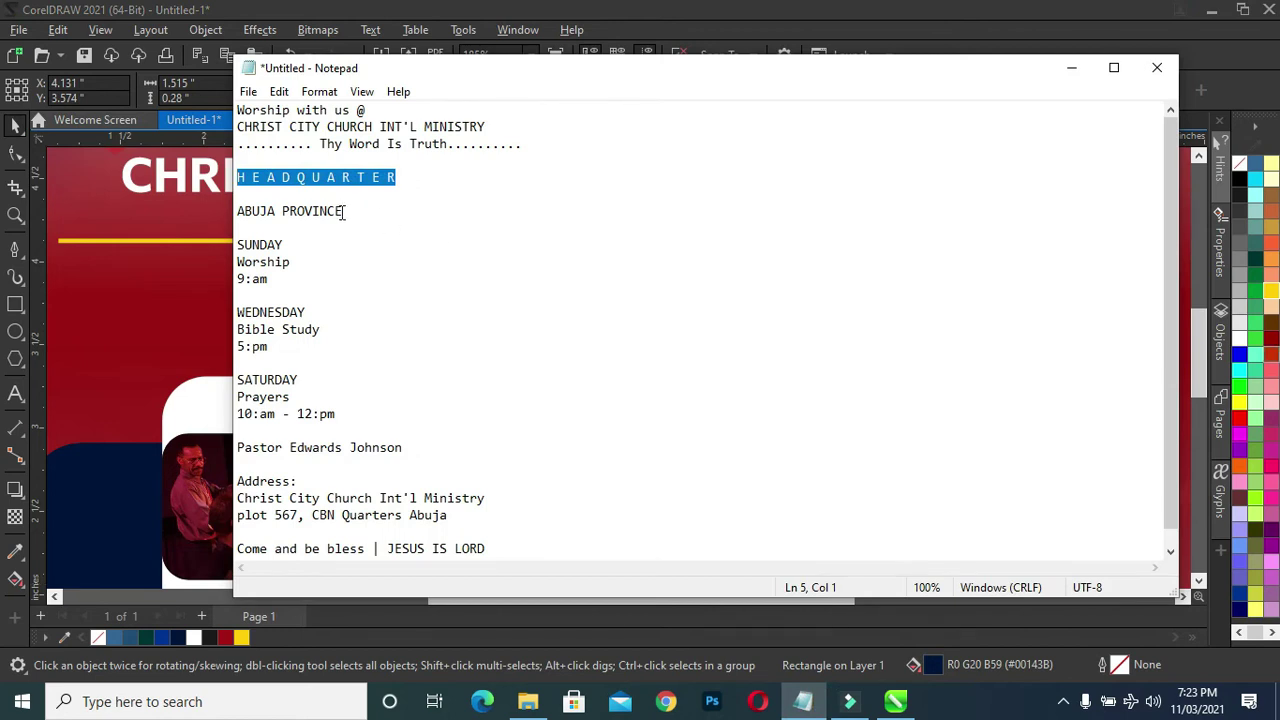
{"action": "left_click_drag", "start_coordinate": [344, 211], "coordinate": [236, 207]}
{"action": "left_click", "coordinate": [1080, 77]}
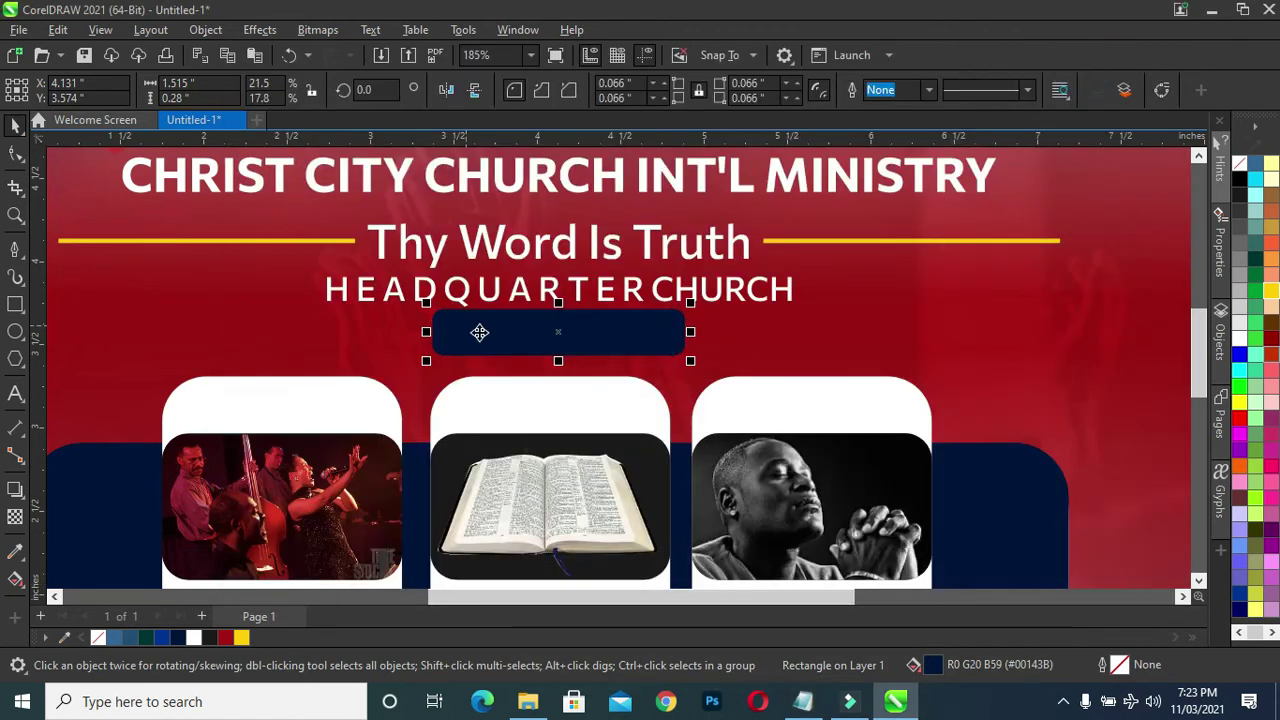
{"action": "left_click_drag", "start_coordinate": [554, 290], "coordinate": [558, 335]}
{"action": "double_click", "coordinate": [629, 330]}
{"action": "key", "text": "ctrl+a"}
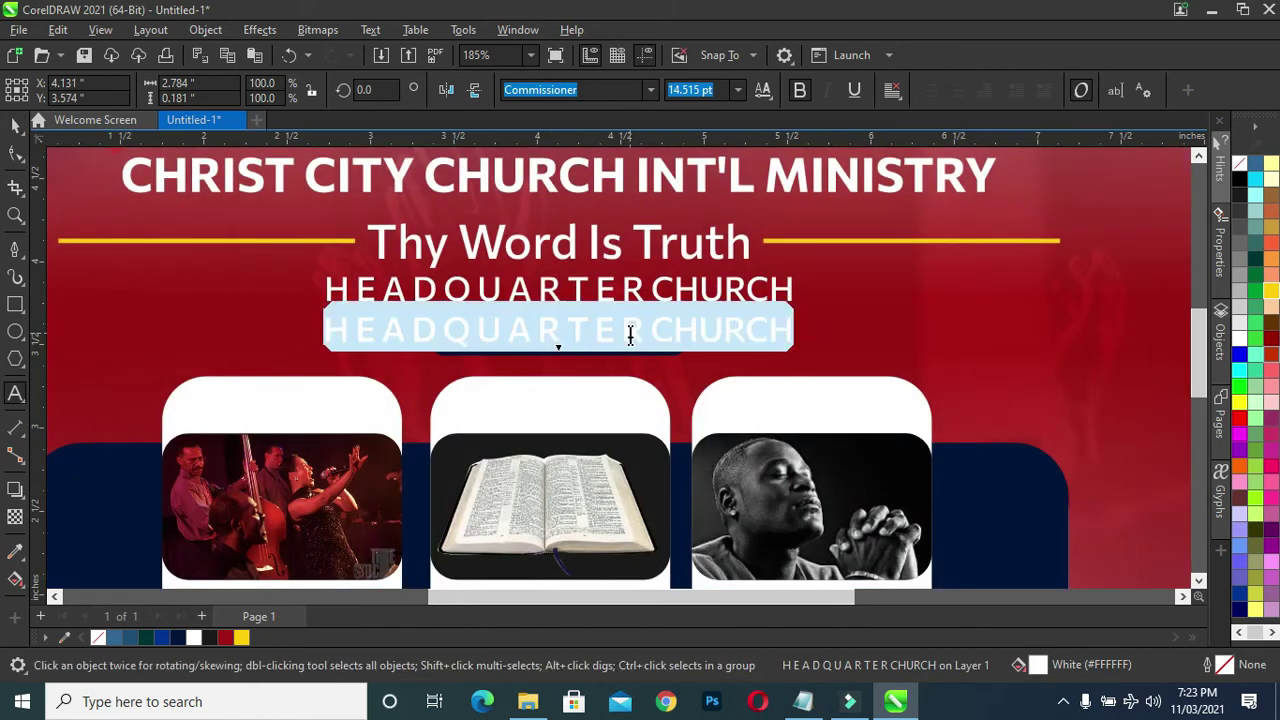
{"action": "key", "text": "ctrl+v"}
{"action": "left_click", "coordinate": [15, 125]}
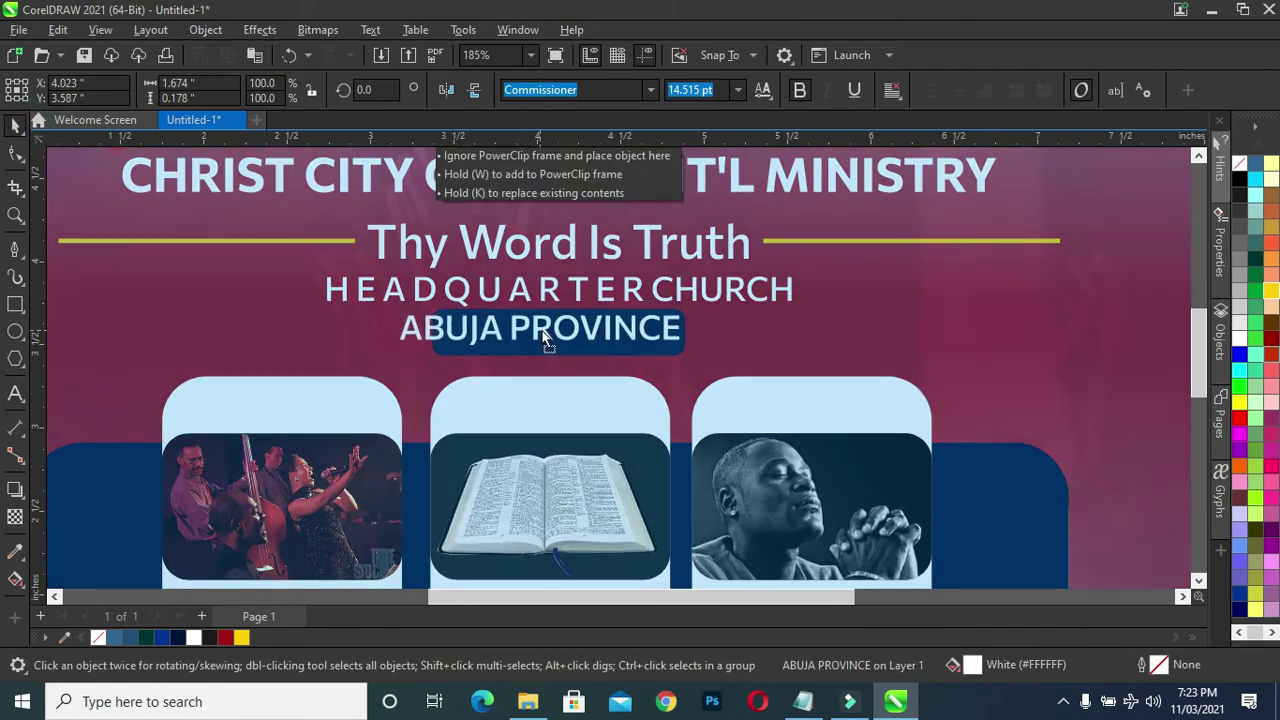
{"action": "left_click_drag", "start_coordinate": [462, 331], "coordinate": [567, 337]}
Set ABUJA PROVINCE in Arial and size it to fill the small navy bar.
{"action": "left_click", "coordinate": [651, 89]}
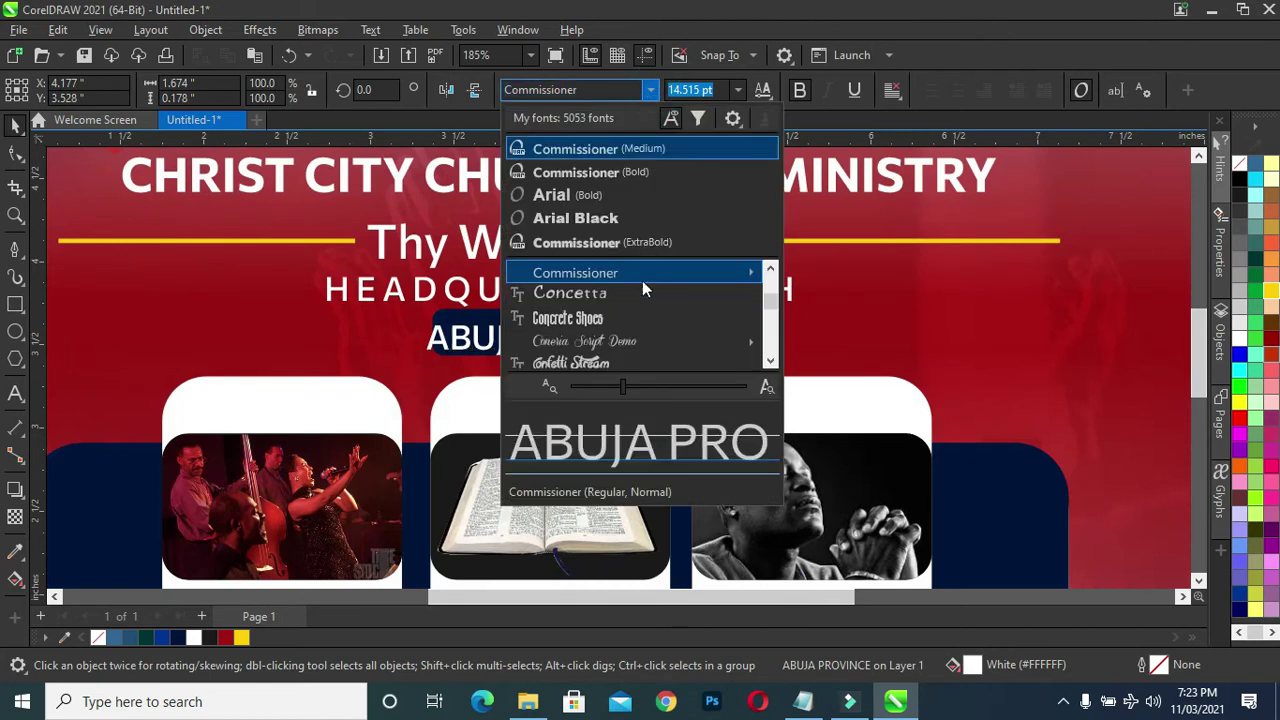
{"action": "left_click", "coordinate": [605, 195]}
{"action": "left_click_drag", "start_coordinate": [730, 355], "coordinate": [688, 348]}
{"action": "mouse_move", "coordinate": [540, 333]}
{"action": "left_mouse_down"}
{"action": "mouse_move", "coordinate": [669, 349]}
{"action": "mouse_move", "coordinate": [655, 356]}
{"action": "left_mouse_up"}
{"action": "left_click", "coordinate": [682, 352]}
{"action": "left_click", "coordinate": [604, 340], "text": "shift"}
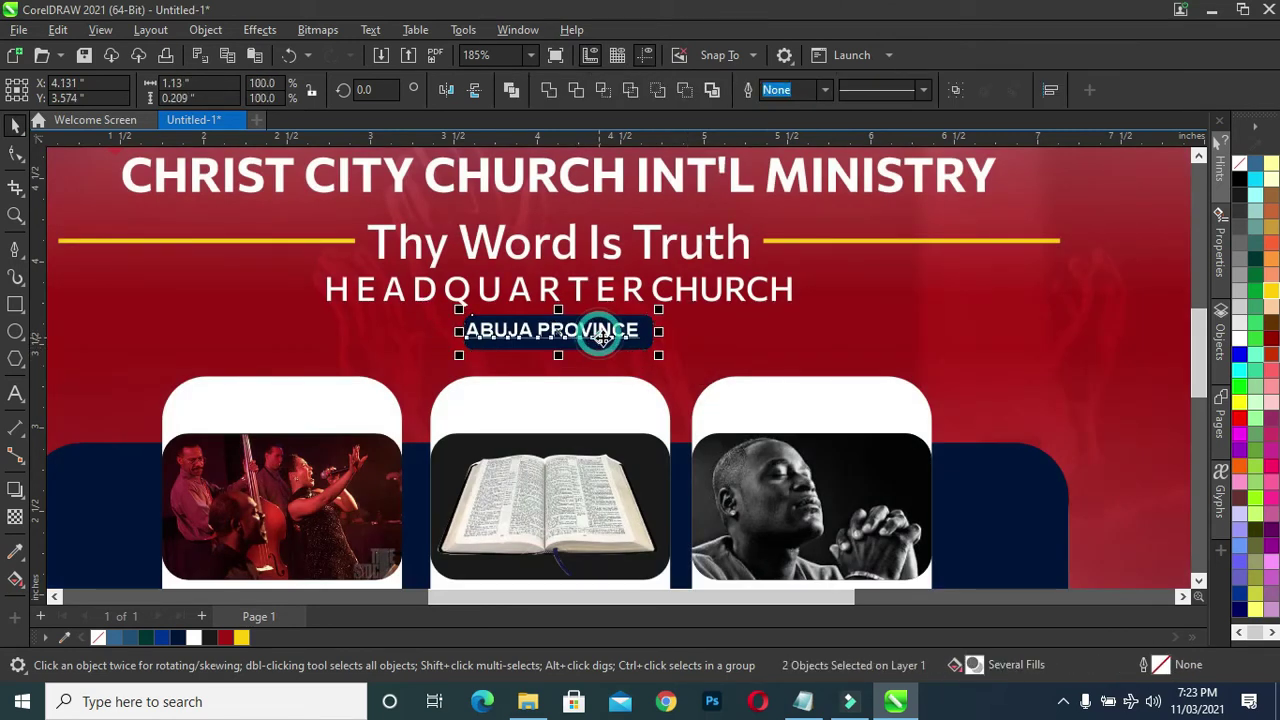
{"action": "scroll", "coordinate": [632, 374], "scroll_direction": "down", "scroll_amount": 3}
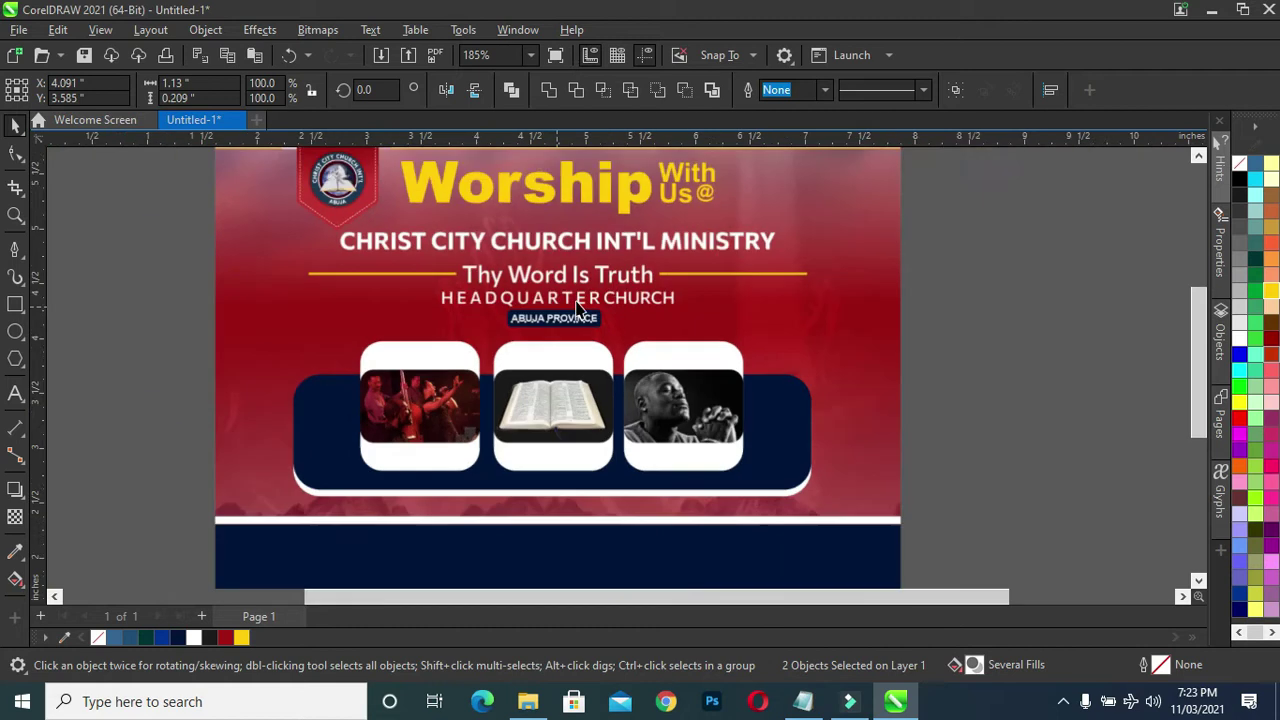
{"action": "left_click", "coordinate": [167, 276]}
Shrink the tagline block slightly and nudge the ABUJA PROVINCE label up two steps.
{"action": "left_click_drag", "start_coordinate": [193, 265], "coordinate": [872, 321]}
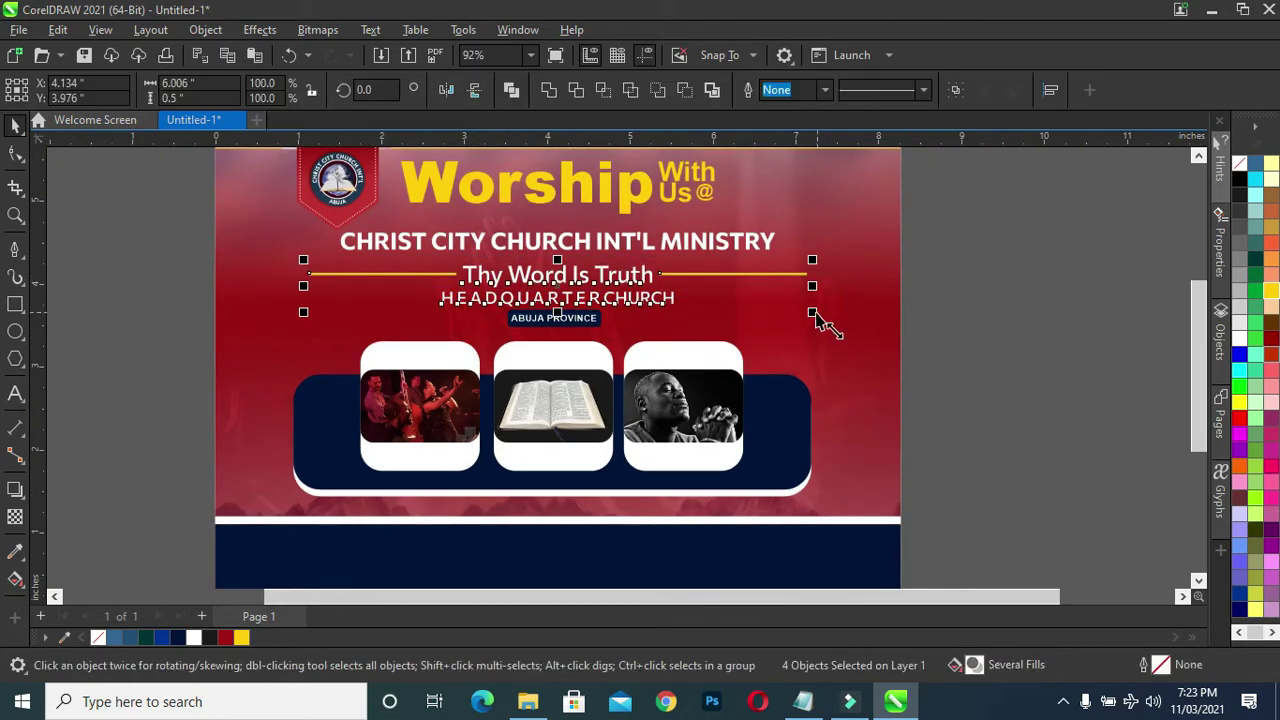
{"action": "left_click_drag", "start_coordinate": [812, 312], "coordinate": [783, 327]}
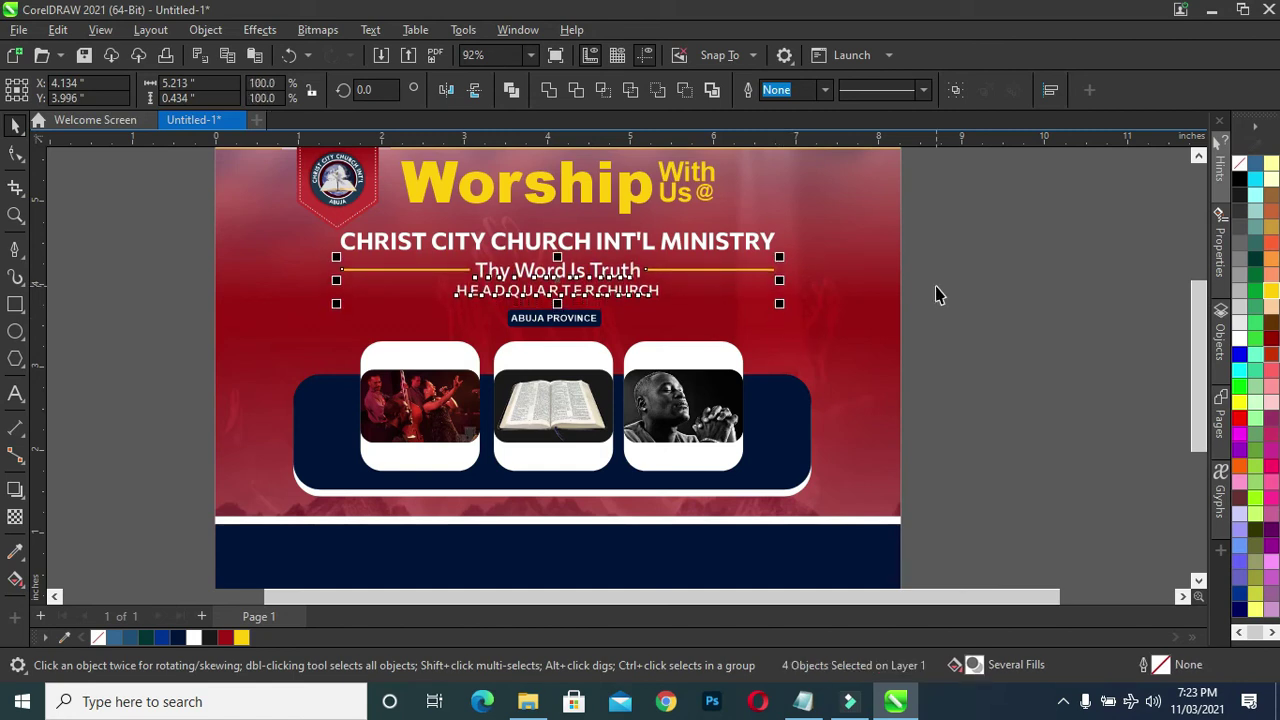
{"action": "left_click", "coordinate": [940, 293]}
{"action": "left_click_drag", "start_coordinate": [990, 347], "coordinate": [430, 304]}
{"action": "key", "text": "Up"}
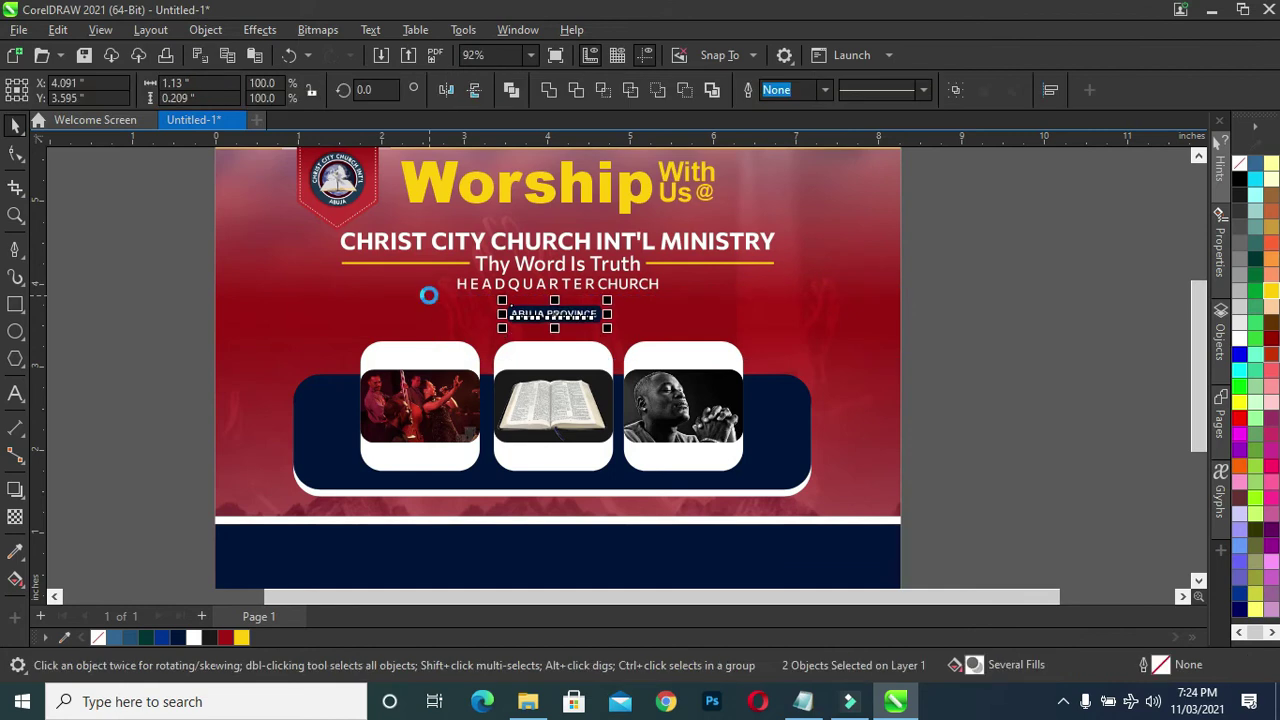
{"action": "key", "text": "Up"}
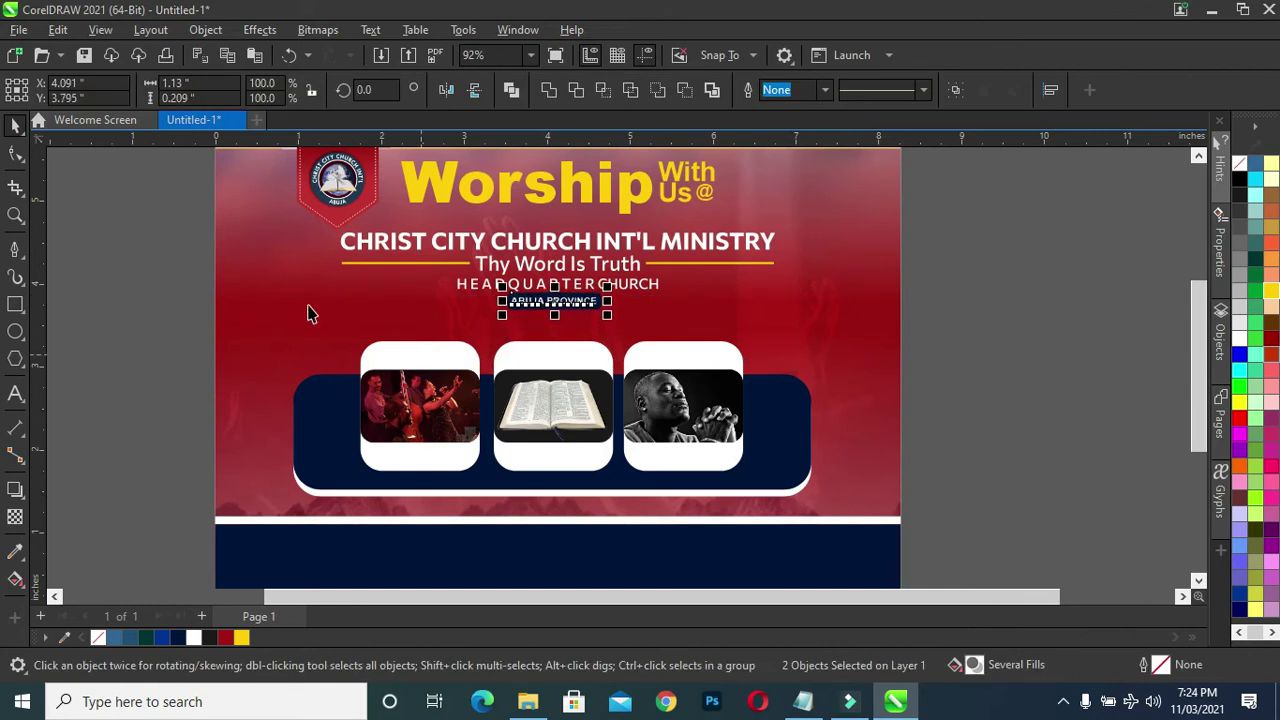
Scale the navy photo card panel down to about 89%.
{"action": "left_click_drag", "start_coordinate": [144, 323], "coordinate": [858, 510]}
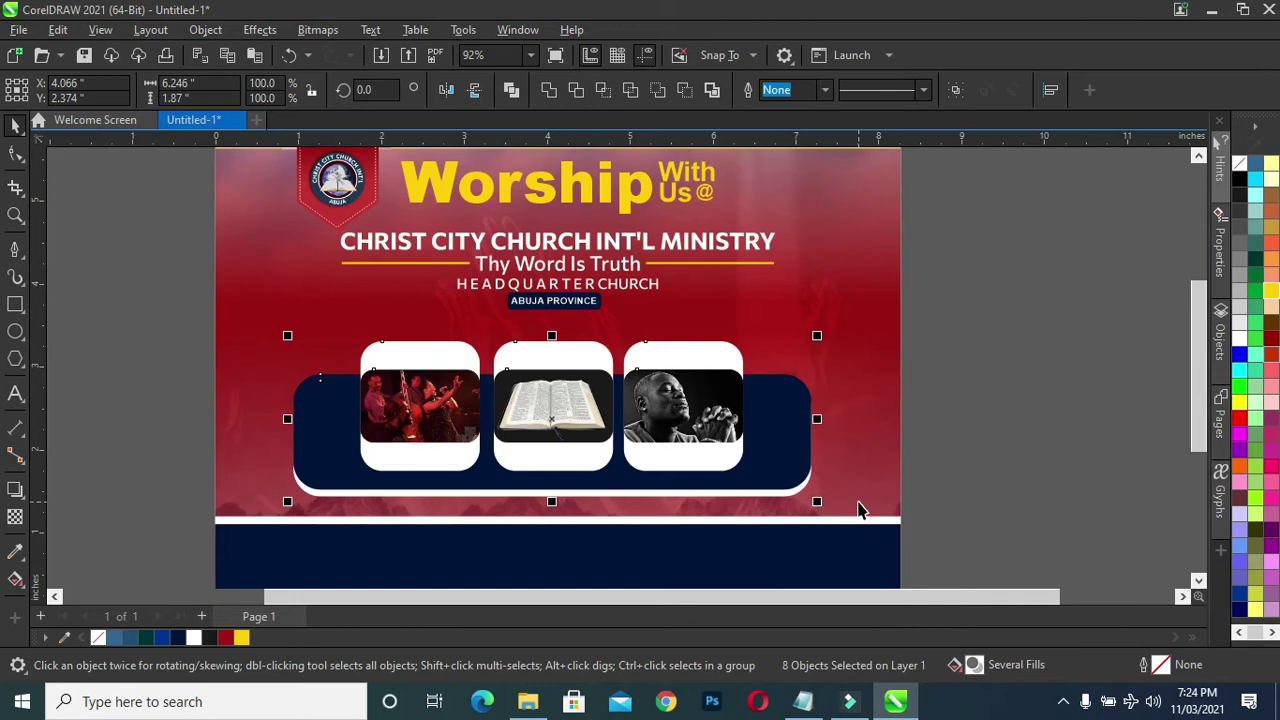
{"action": "left_click_drag", "start_coordinate": [818, 336], "coordinate": [808, 348]}
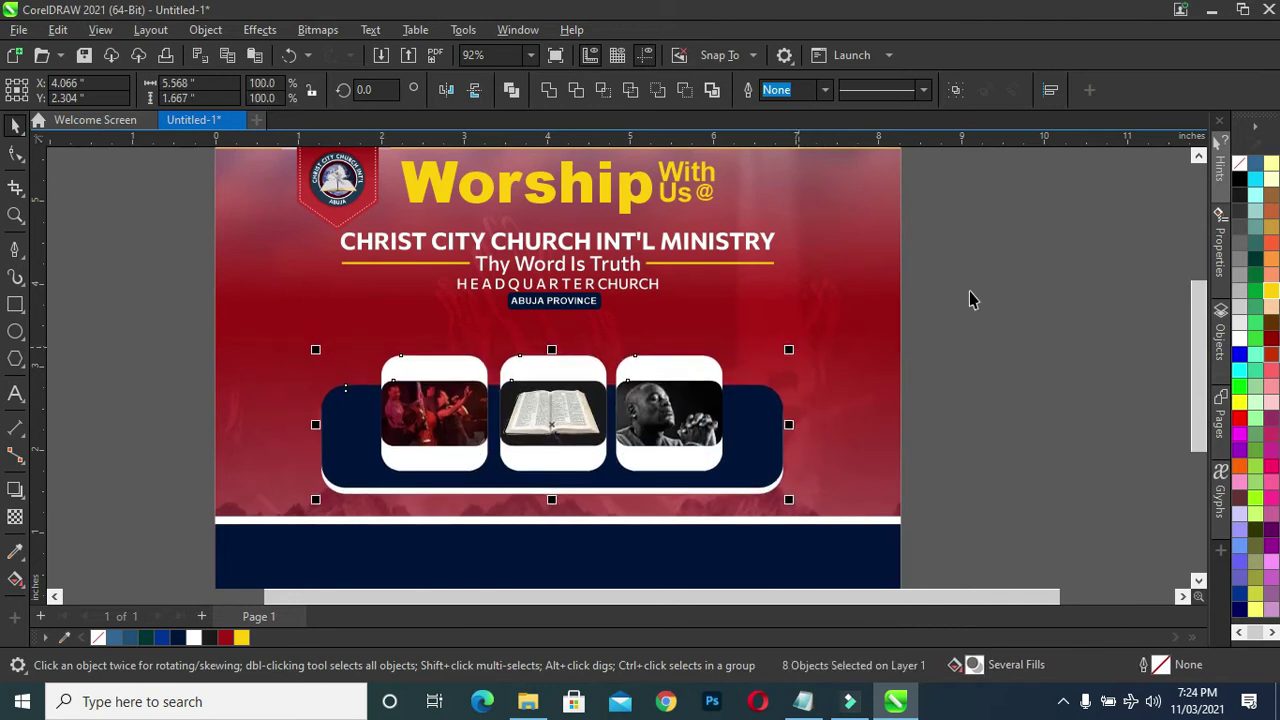
{"action": "left_click", "coordinate": [1095, 300]}
{"action": "scroll", "coordinate": [617, 358], "scroll_direction": "up", "scroll_amount": 1}
{"action": "scroll", "coordinate": [555, 302], "scroll_direction": "up", "scroll_amount": 1}
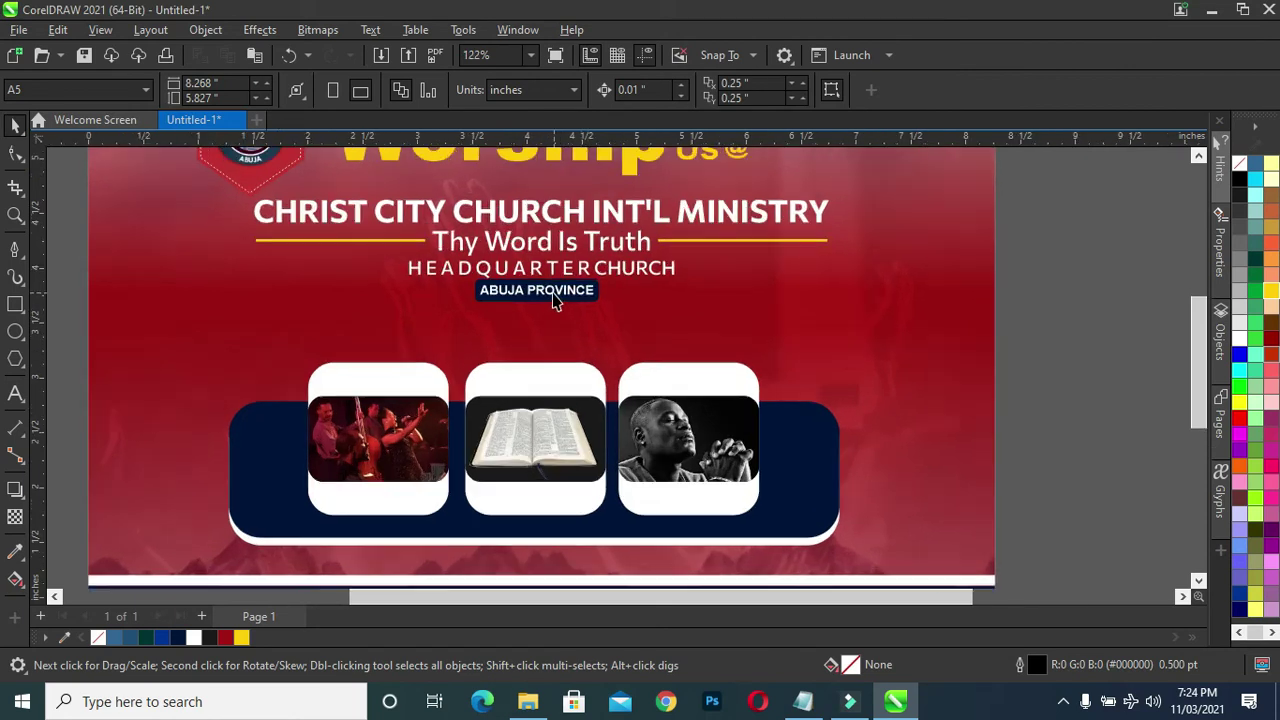
{"action": "scroll", "coordinate": [540, 289], "scroll_direction": "down", "scroll_amount": 2}
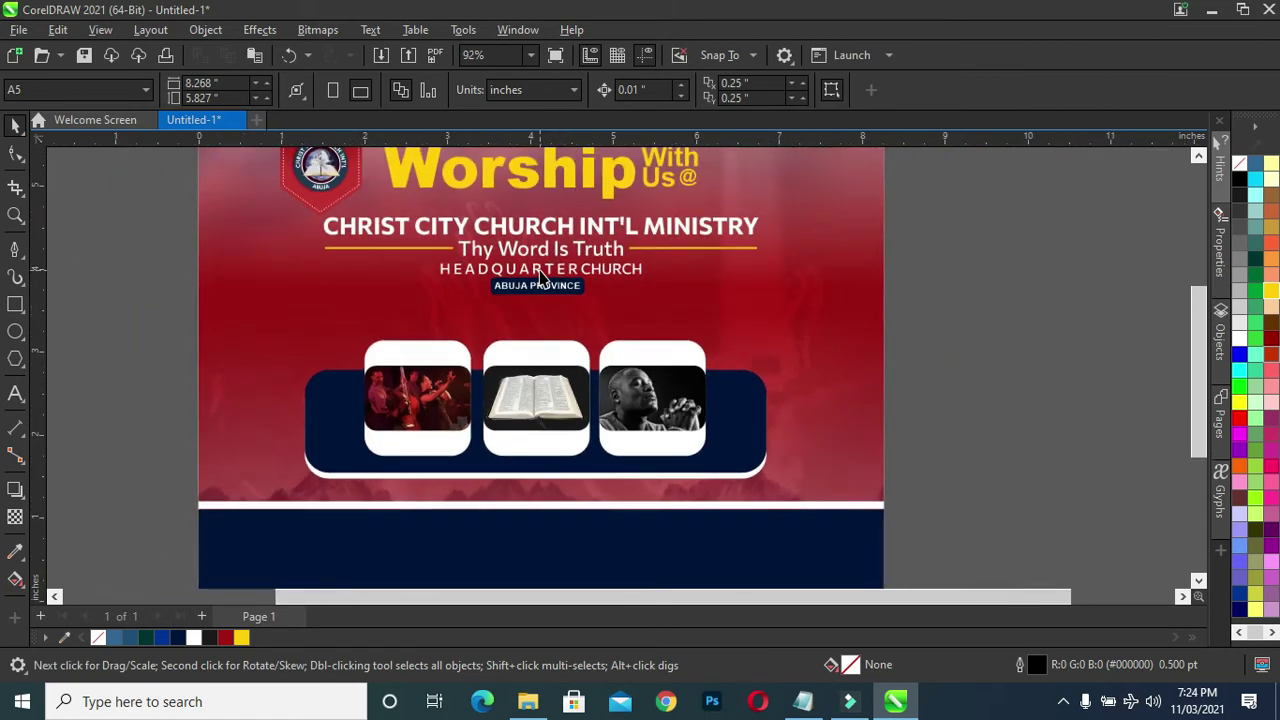
{"action": "left_click", "coordinate": [527, 192]}
{"action": "left_click", "coordinate": [15, 393]}
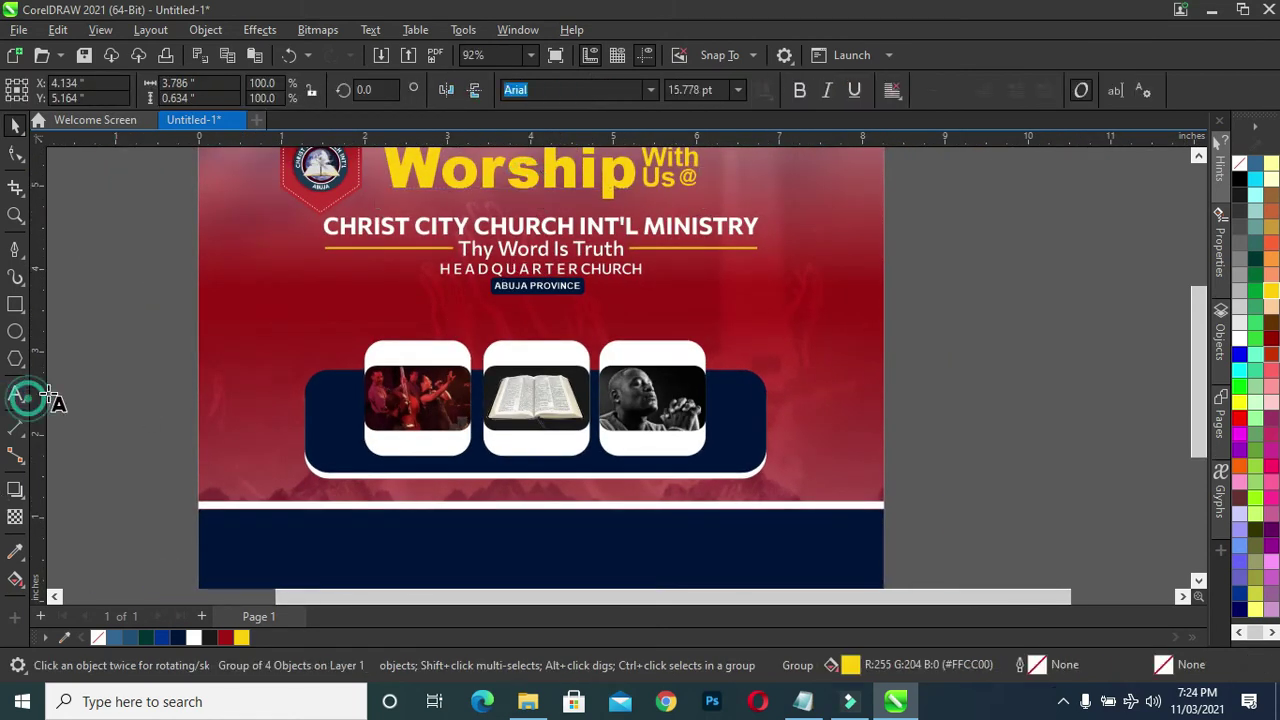
Paste the 'Address:' line from the notes as new text under ABUJA PROVINCE and shrink it.
{"action": "left_click", "coordinate": [363, 295]}
{"action": "left_click", "coordinate": [805, 703]}
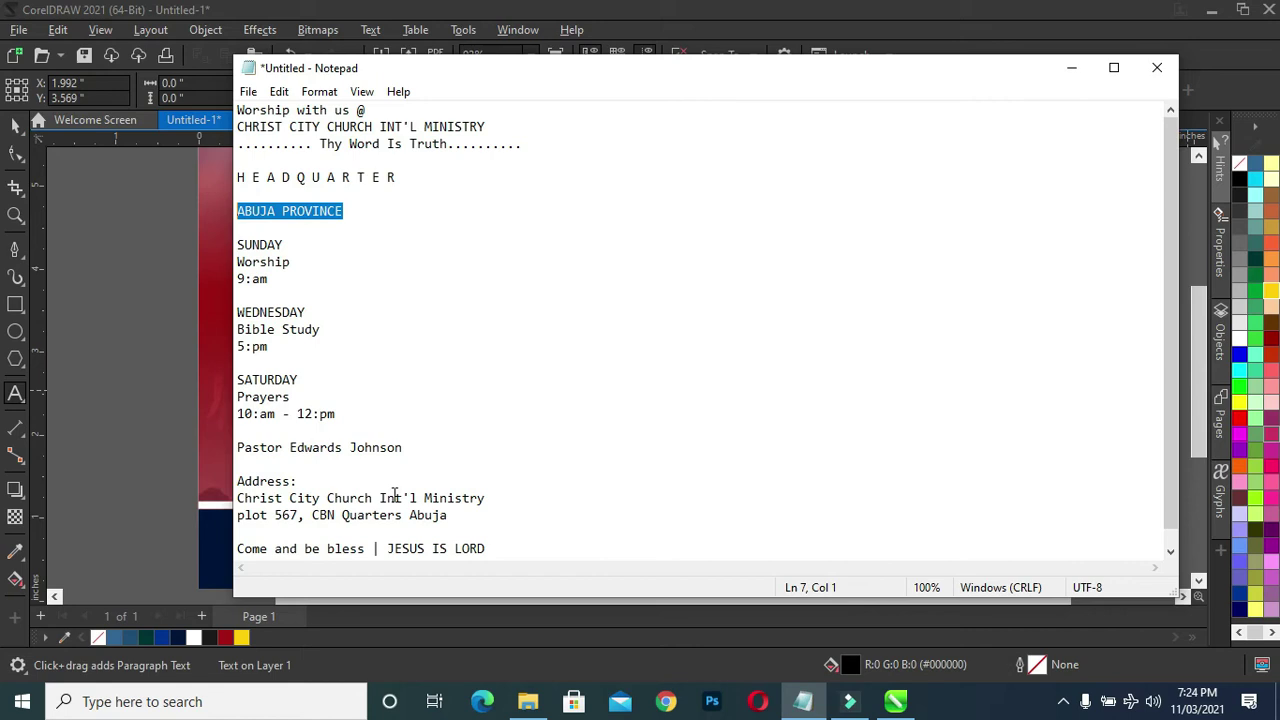
{"action": "left_click_drag", "start_coordinate": [300, 482], "coordinate": [238, 481]}
{"action": "key", "text": "ctrl+c"}
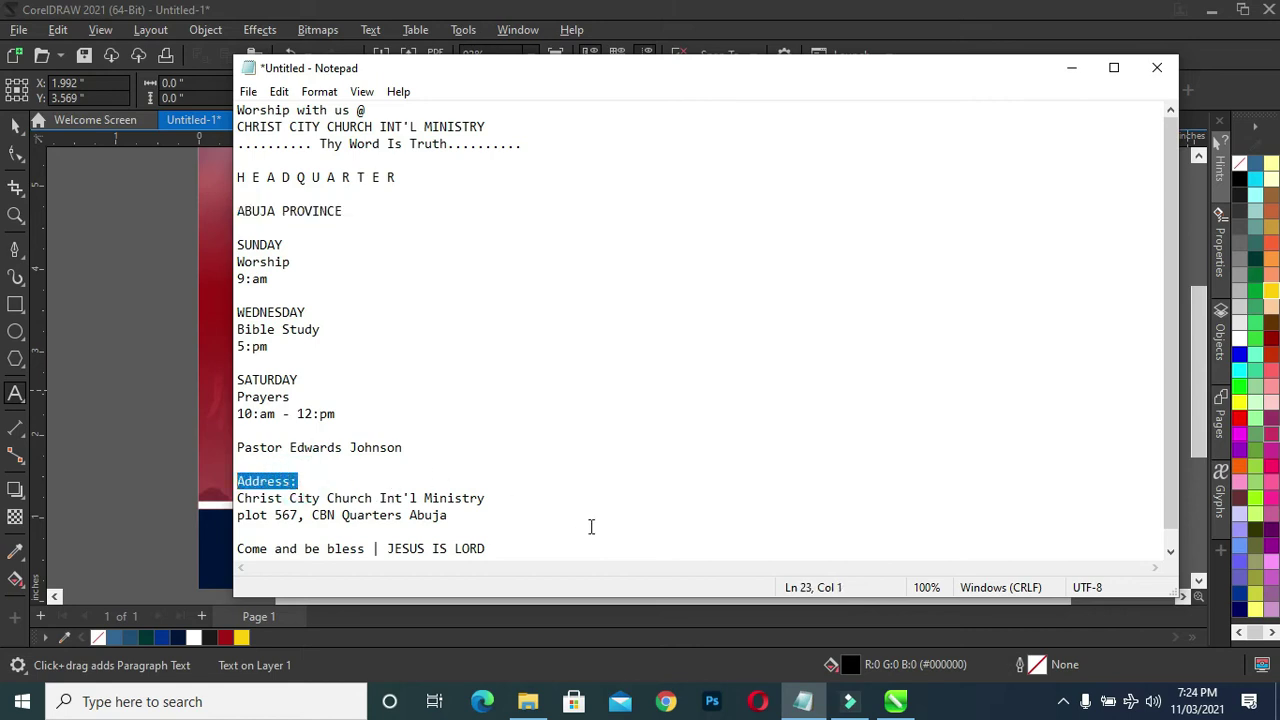
{"action": "left_click", "coordinate": [1072, 68]}
{"action": "left_click", "coordinate": [302, 300]}
{"action": "key", "text": "ctrl+v"}
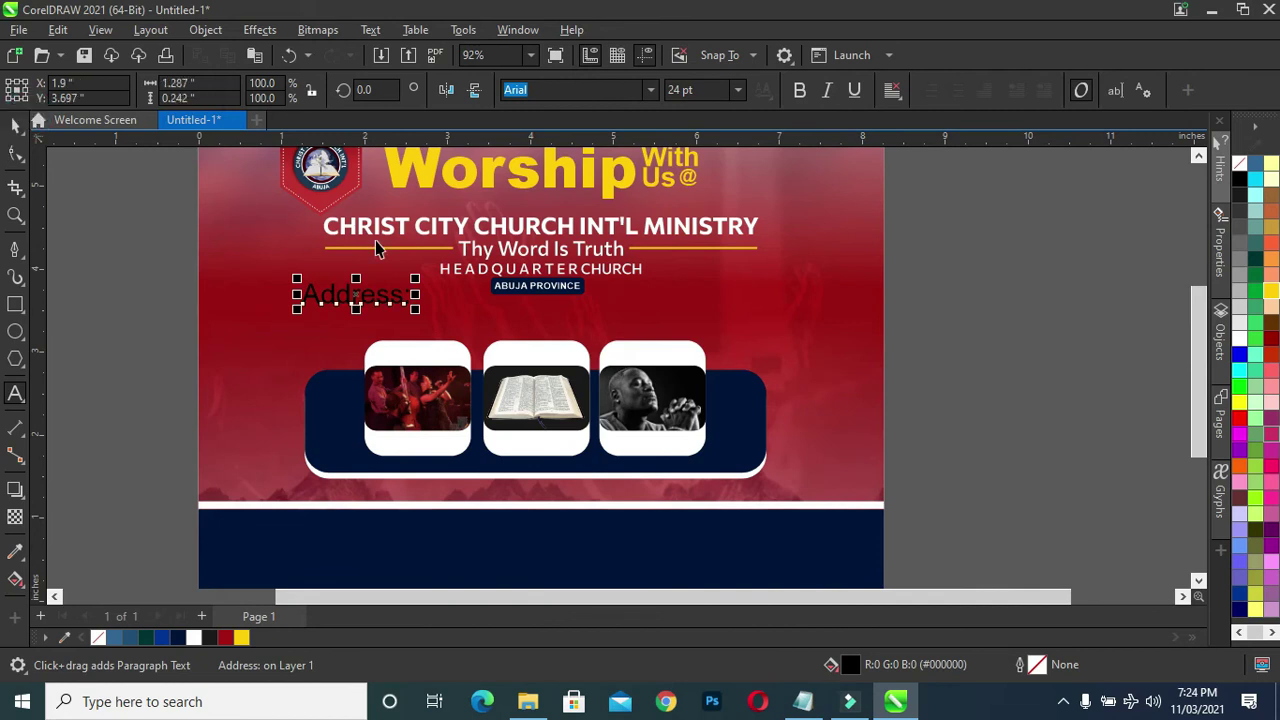
{"action": "key", "text": "ctrl+space"}
{"action": "scroll", "coordinate": [357, 281], "scroll_direction": "up", "scroll_amount": 1}
{"action": "mouse_move", "coordinate": [280, 287]}
{"action": "left_mouse_down"}
{"action": "mouse_move", "coordinate": [392, 305]}
{"action": "mouse_move", "coordinate": [359, 287]}
{"action": "mouse_move", "coordinate": [618, 302]}
{"action": "left_mouse_up"}
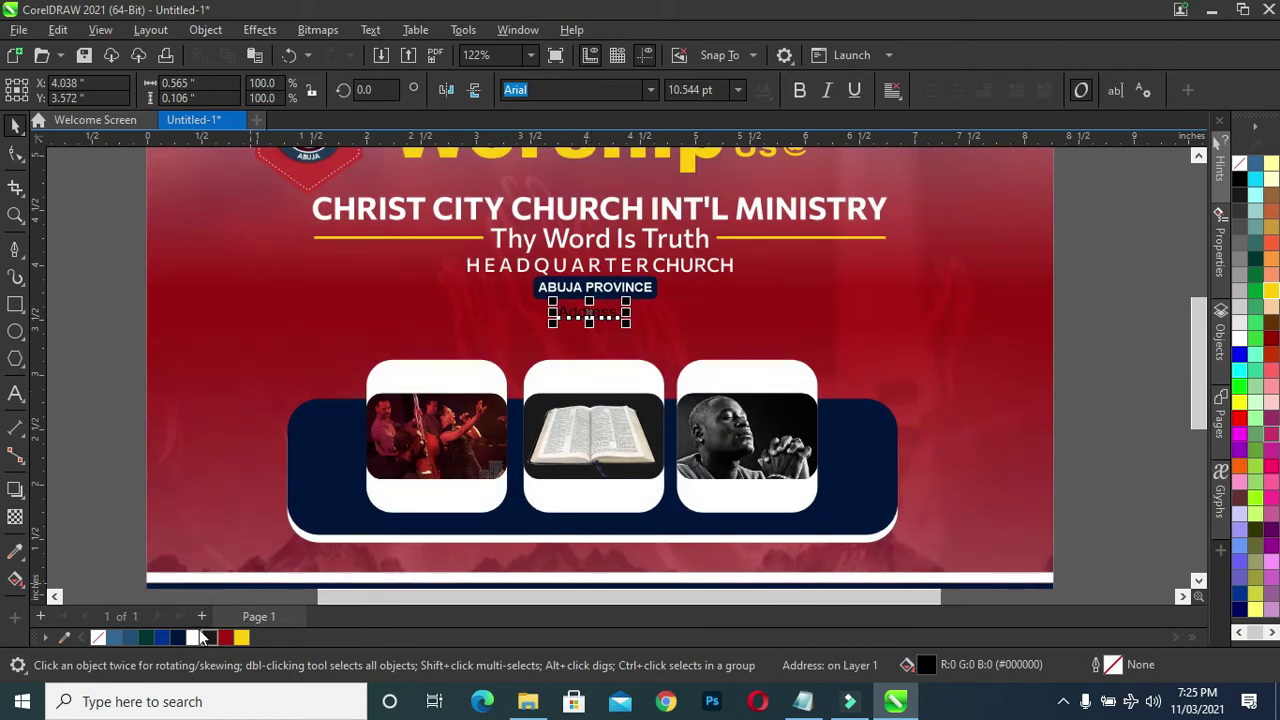
Make the Address: label yellow Arial Bold.
{"action": "left_click", "coordinate": [196, 636]}
{"action": "left_click", "coordinate": [240, 637]}
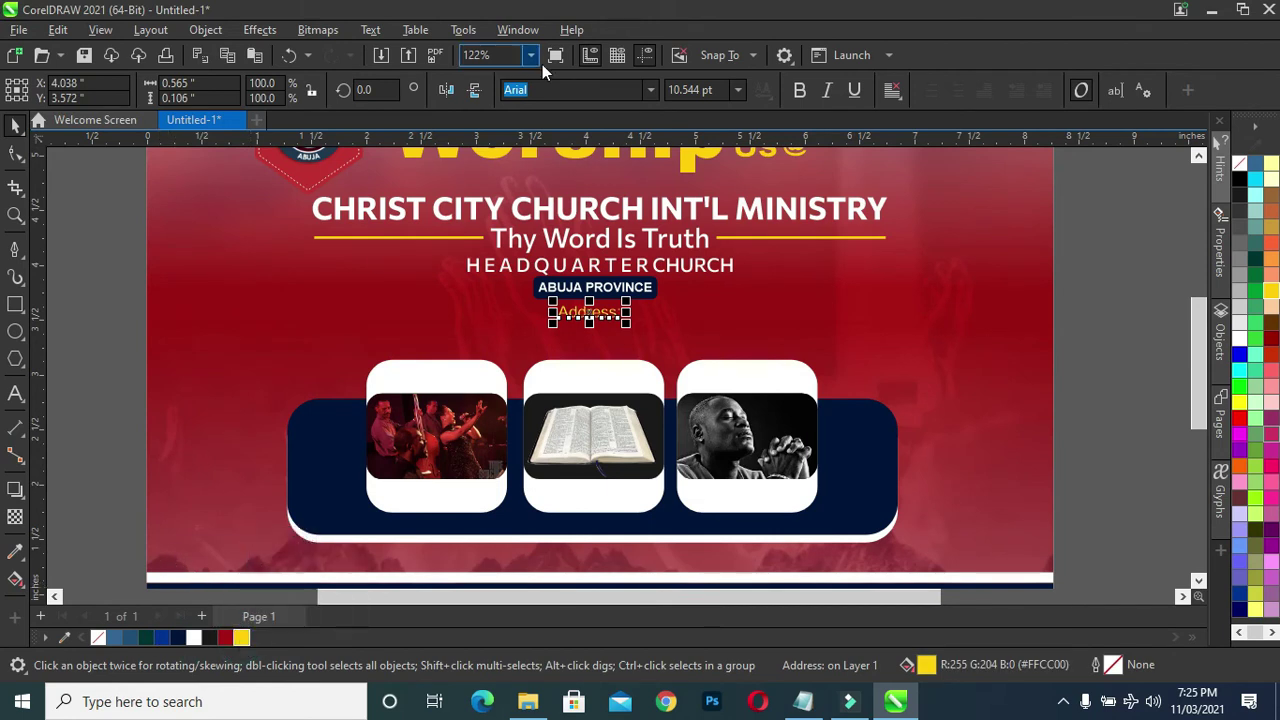
{"action": "left_click", "coordinate": [651, 90]}
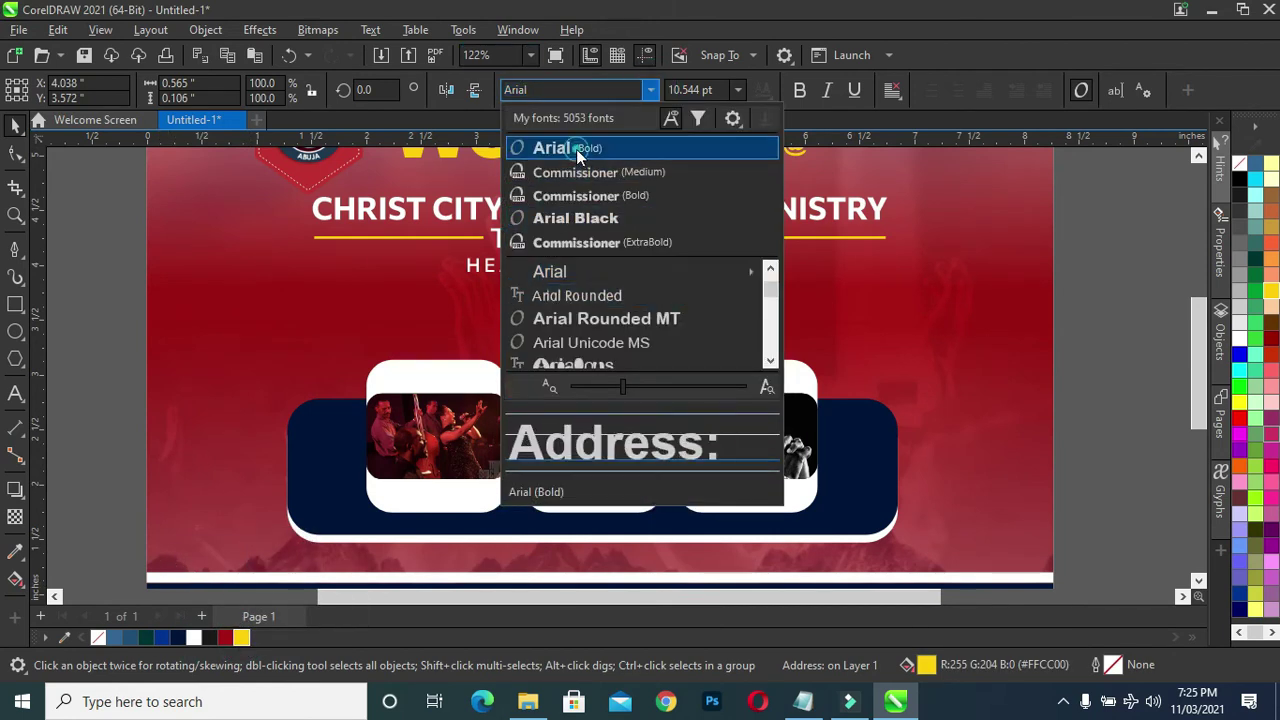
{"action": "left_click", "coordinate": [576, 149]}
{"action": "left_click", "coordinate": [128, 329]}
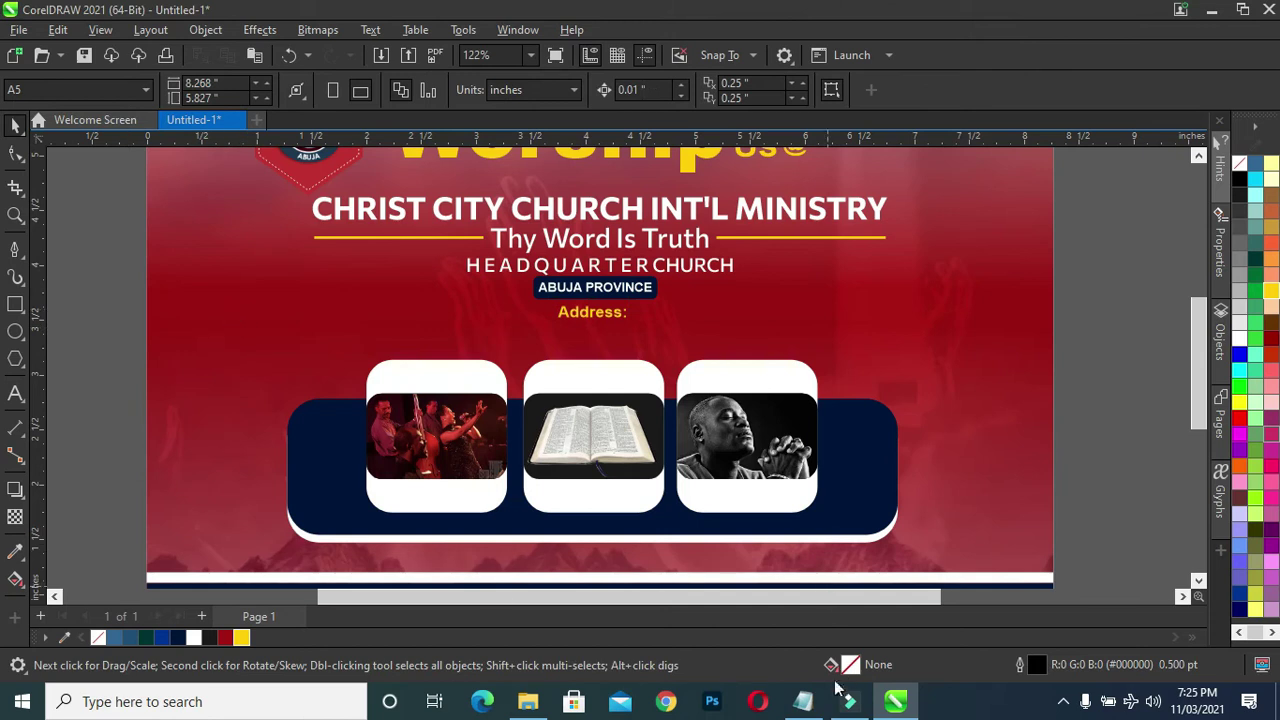
{"action": "left_click", "coordinate": [803, 701]}
Paste the two address lines from the notes into a copy of Address:, centred beneath it.
{"action": "left_click_drag", "start_coordinate": [447, 515], "coordinate": [238, 498]}
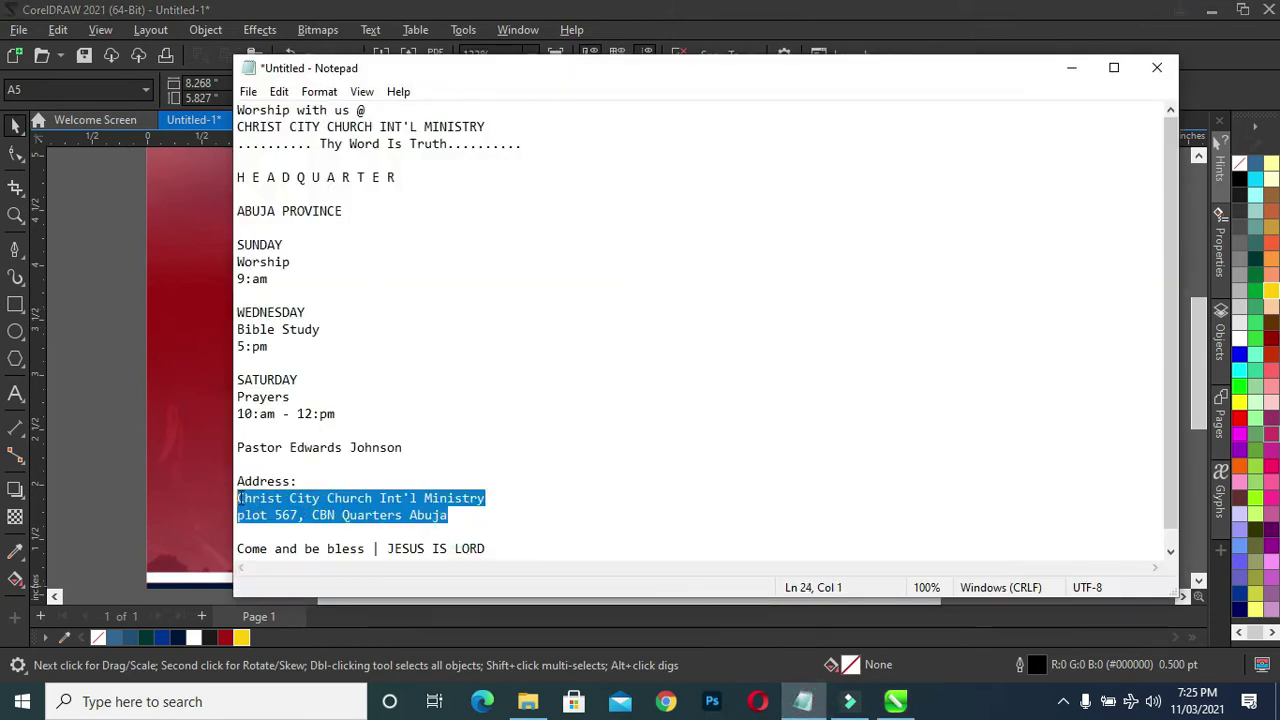
{"action": "left_click", "coordinate": [1065, 70]}
{"action": "scroll", "coordinate": [600, 300], "scroll_direction": "up", "scroll_amount": 3}
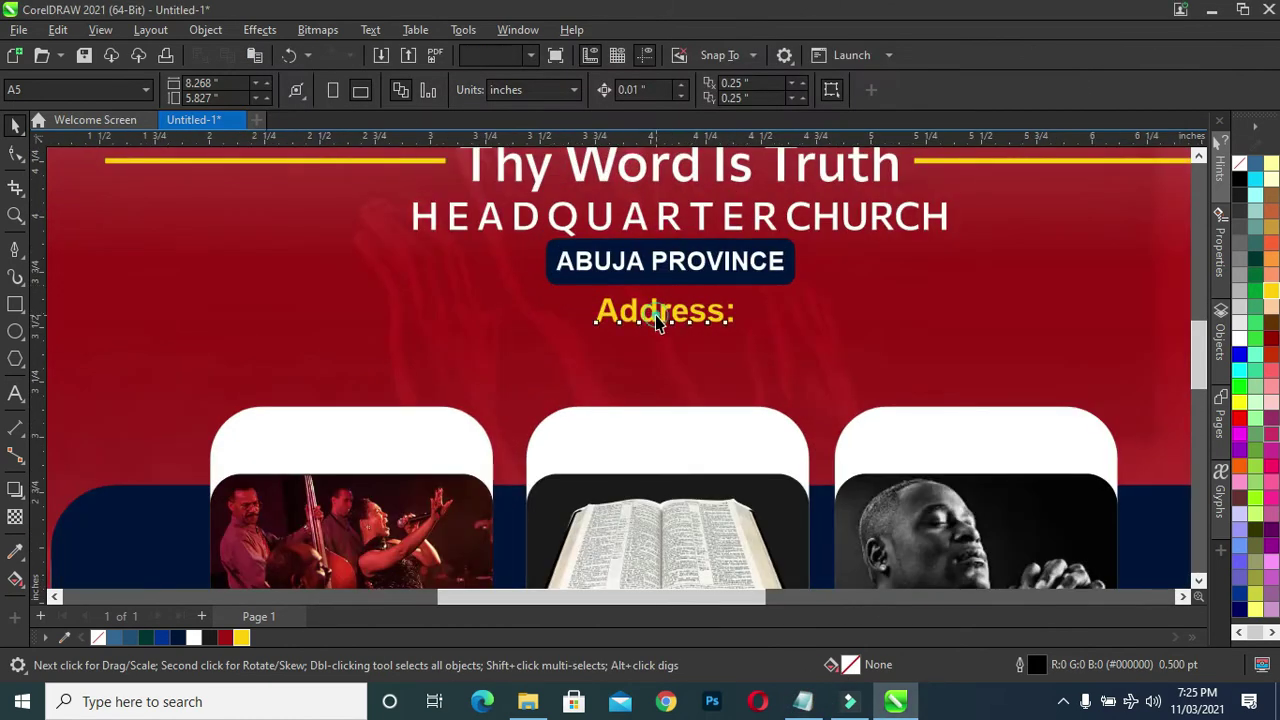
{"action": "left_click_drag", "start_coordinate": [660, 312], "coordinate": [668, 356]}
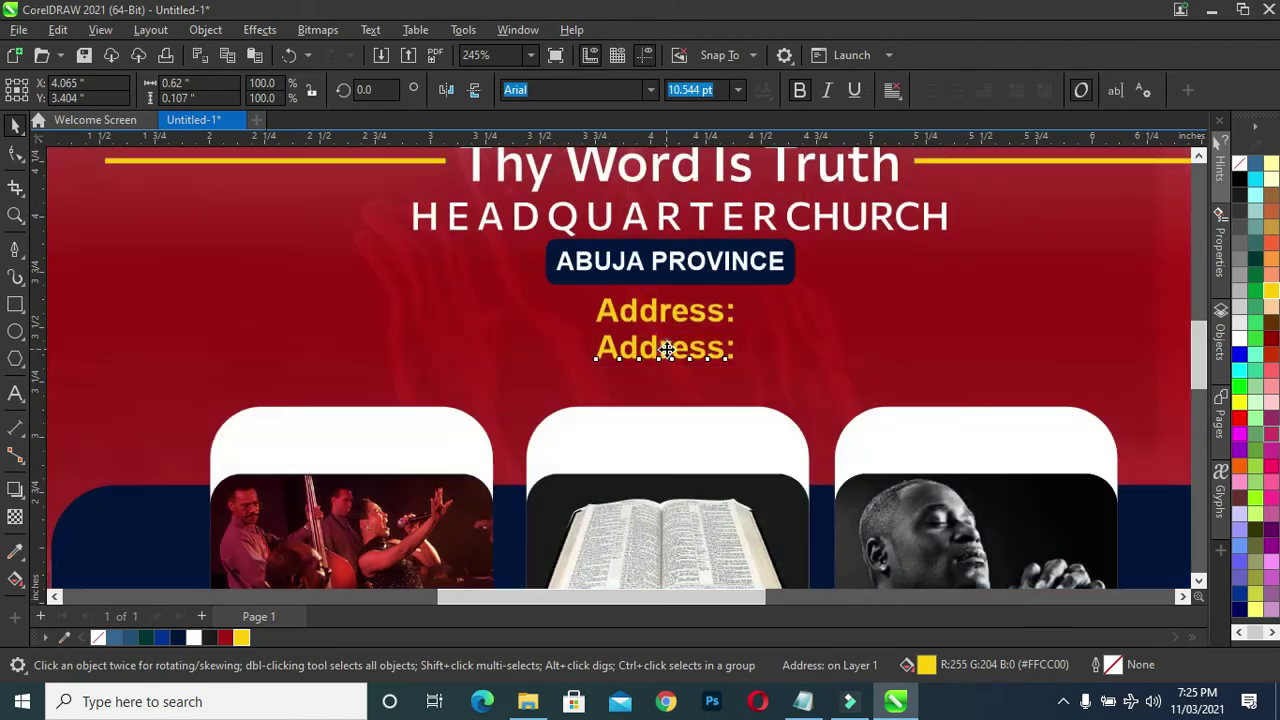
{"action": "double_click", "coordinate": [680, 347]}
{"action": "key", "text": "ctrl+v"}
{"action": "left_click", "coordinate": [15, 150]}
{"action": "left_click_drag", "start_coordinate": [826, 377], "coordinate": [692, 364]}
{"action": "left_click", "coordinate": [663, 309], "text": "shift"}
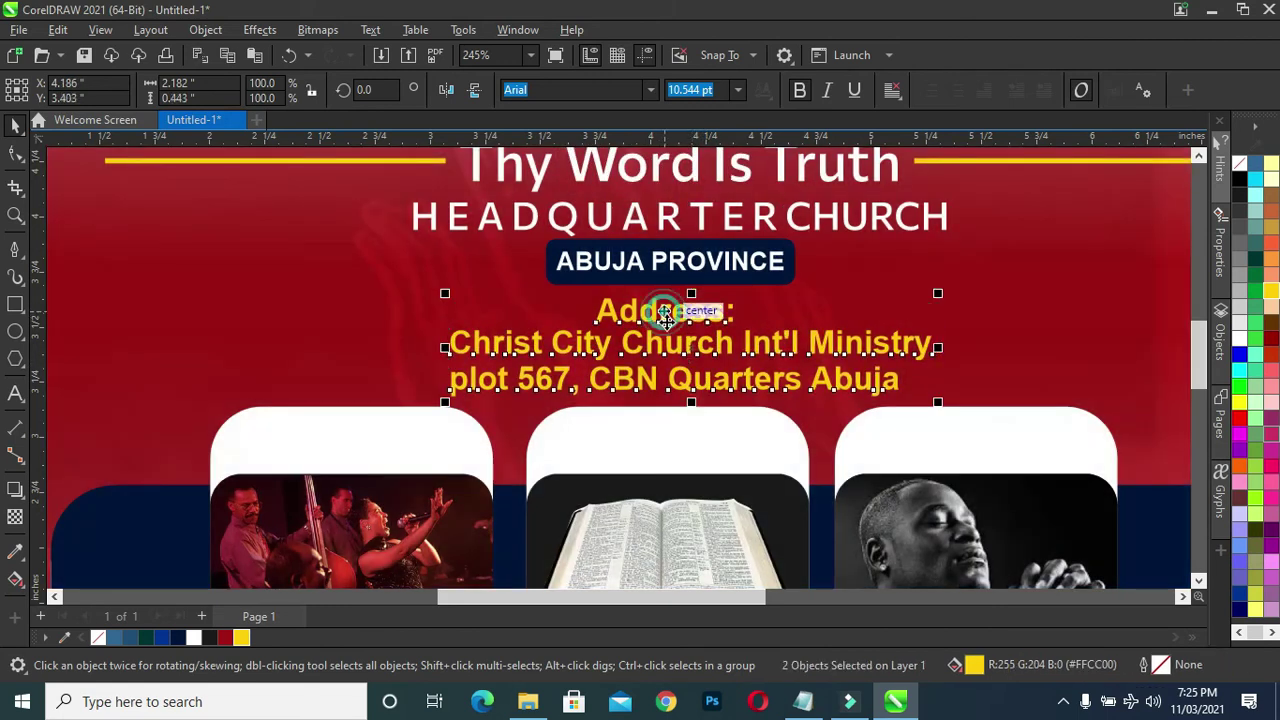
{"action": "key", "text": "c"}
{"action": "left_click", "coordinate": [605, 316], "text": "shift"}
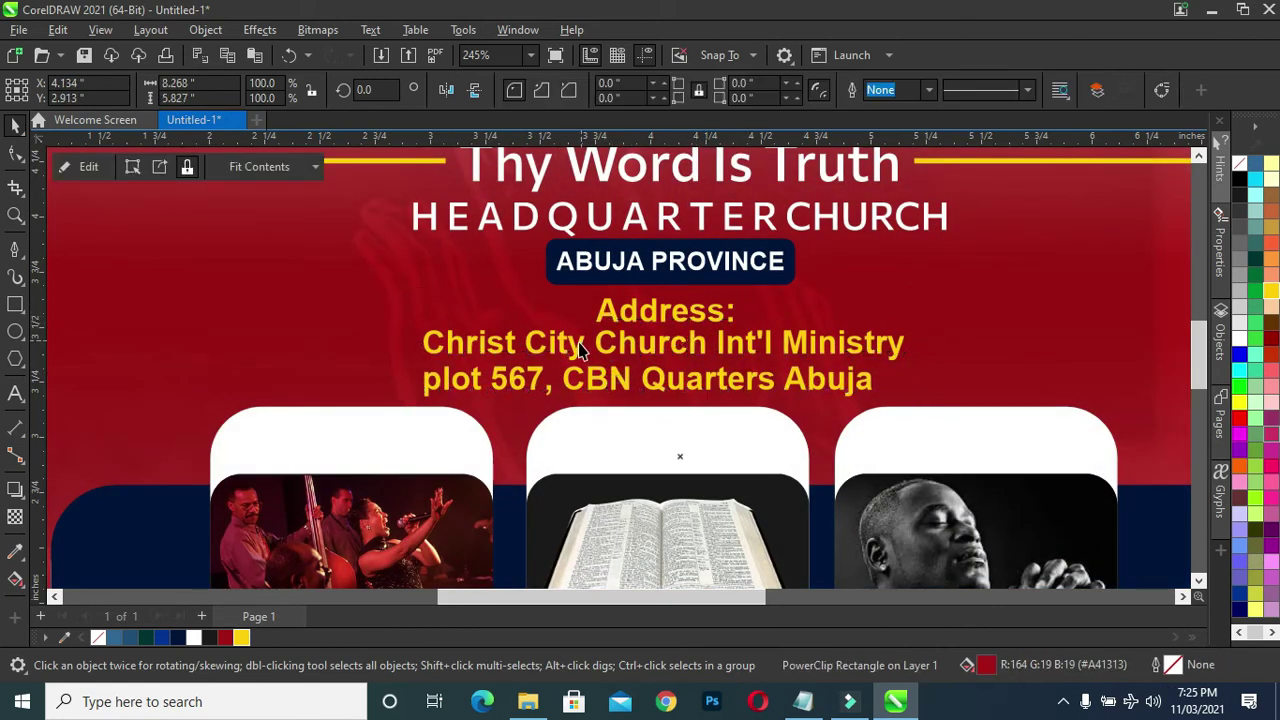
Colour the address text white and scale it down slightly.
{"action": "left_click", "coordinate": [193, 637]}
{"action": "key", "text": "F3"}
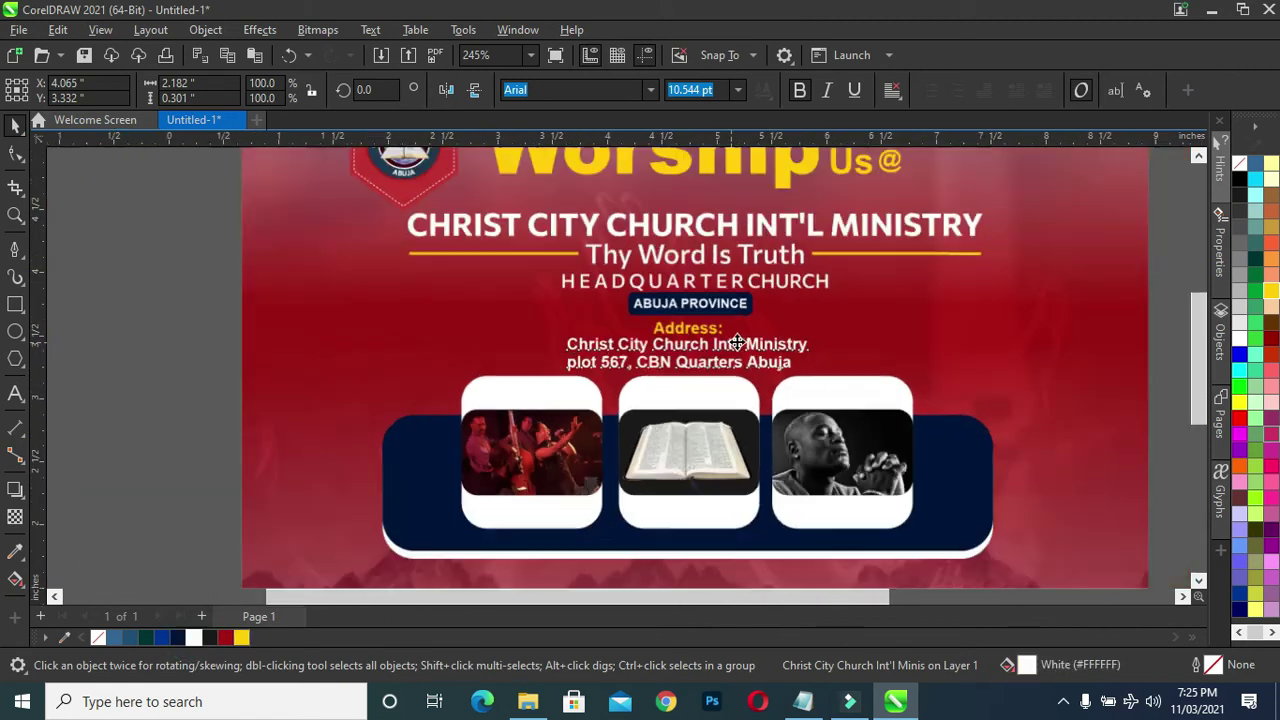
{"action": "left_click", "coordinate": [206, 410]}
{"action": "key", "text": "shift+F4"}
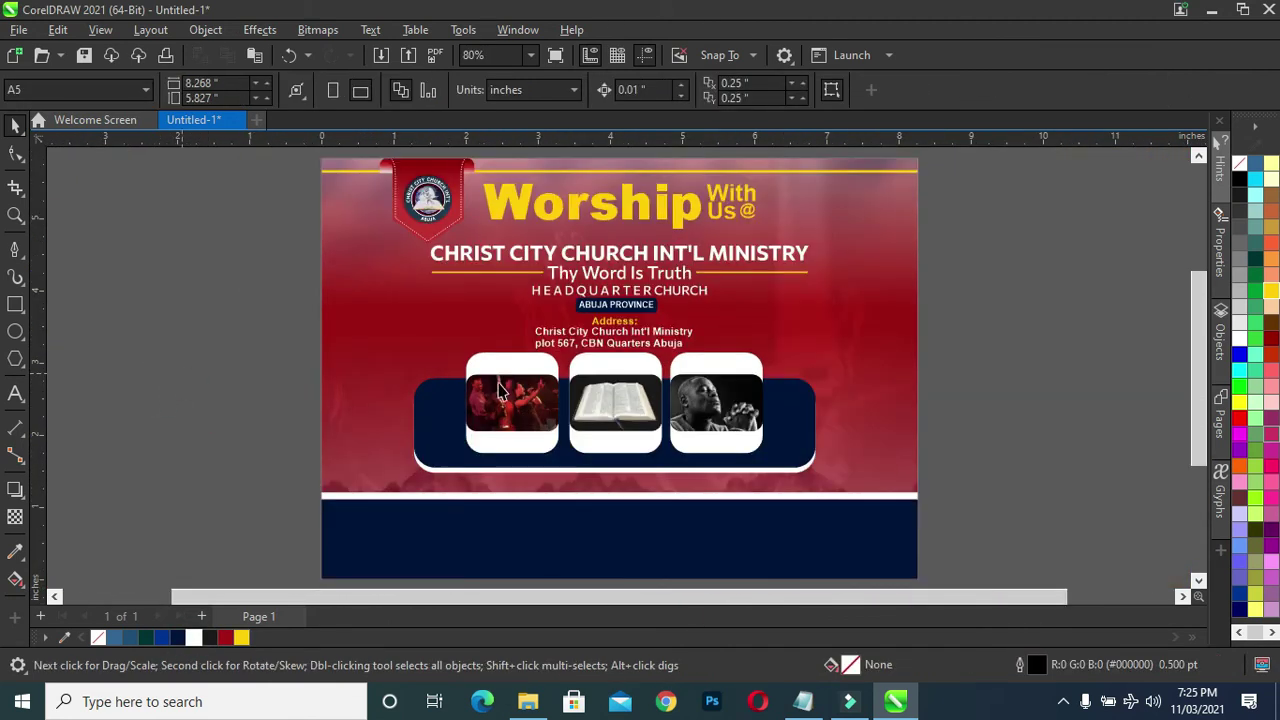
{"action": "scroll", "coordinate": [641, 346], "scroll_direction": "up", "scroll_amount": 2}
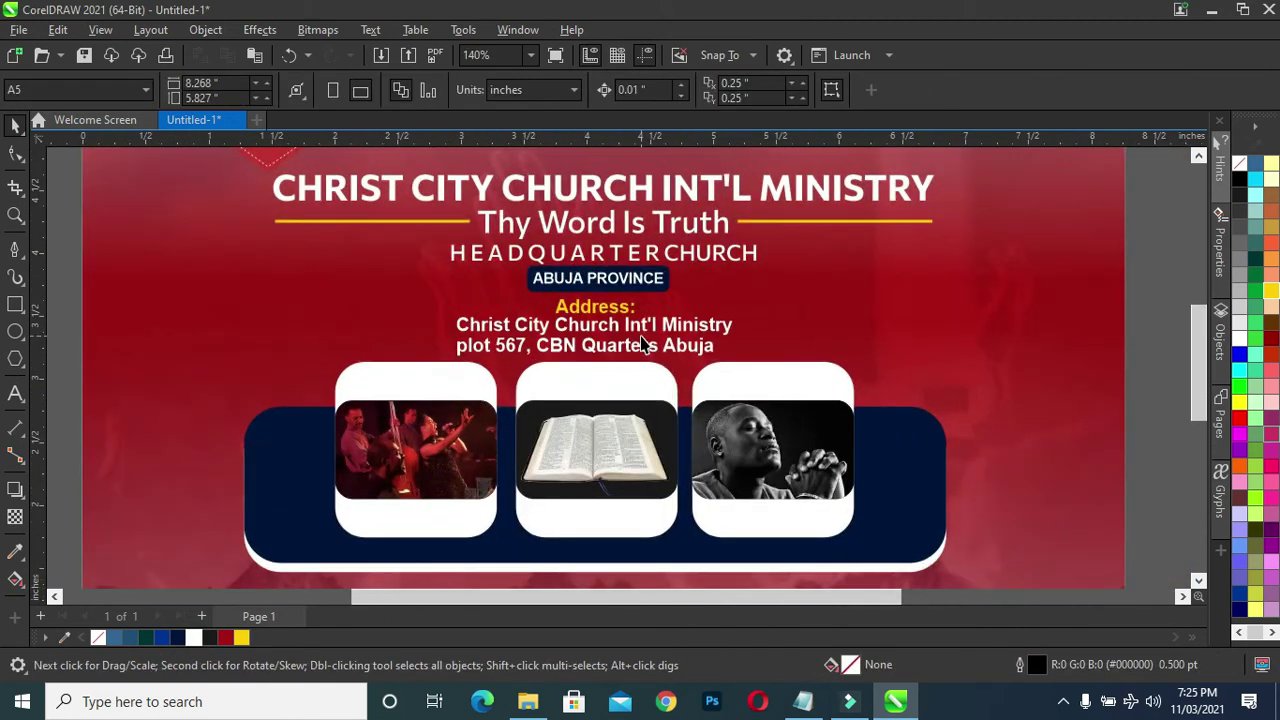
{"action": "left_click", "coordinate": [710, 322]}
{"action": "left_click_drag", "start_coordinate": [741, 320], "coordinate": [729, 334]}
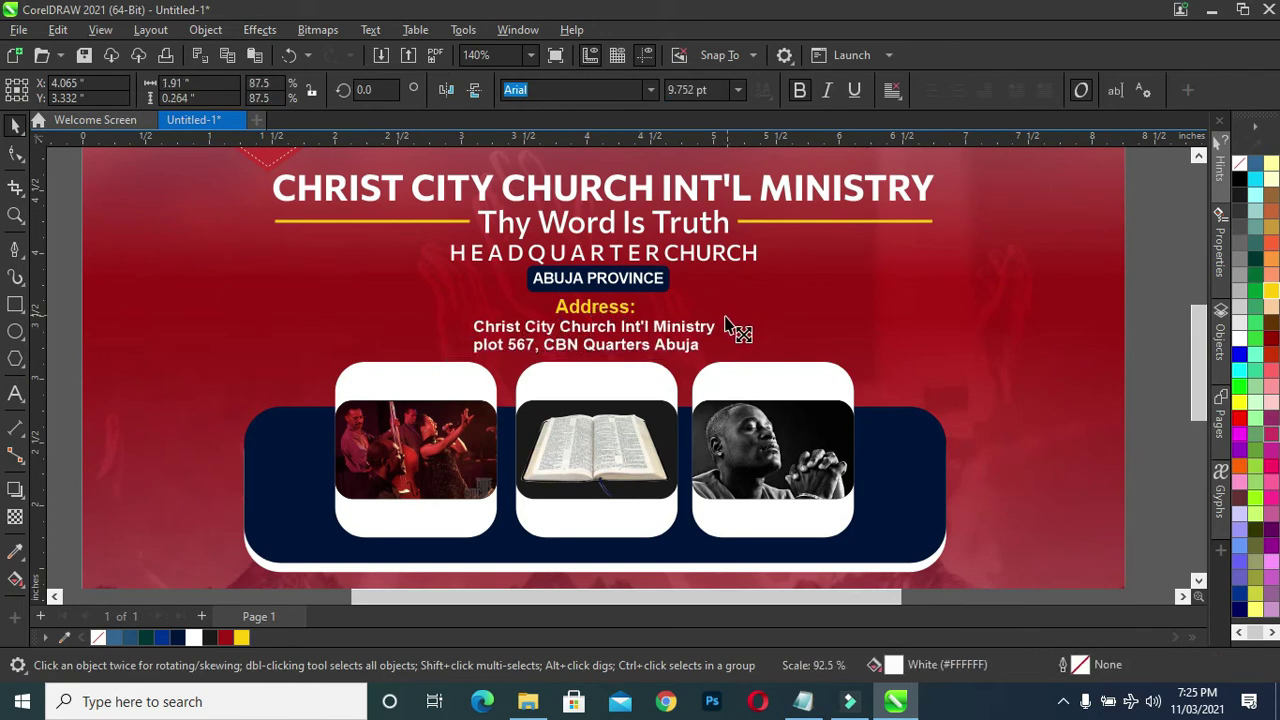
{"action": "scroll", "coordinate": [449, 364], "scroll_direction": "down", "scroll_amount": 2}
{"action": "left_click", "coordinate": [177, 371]}
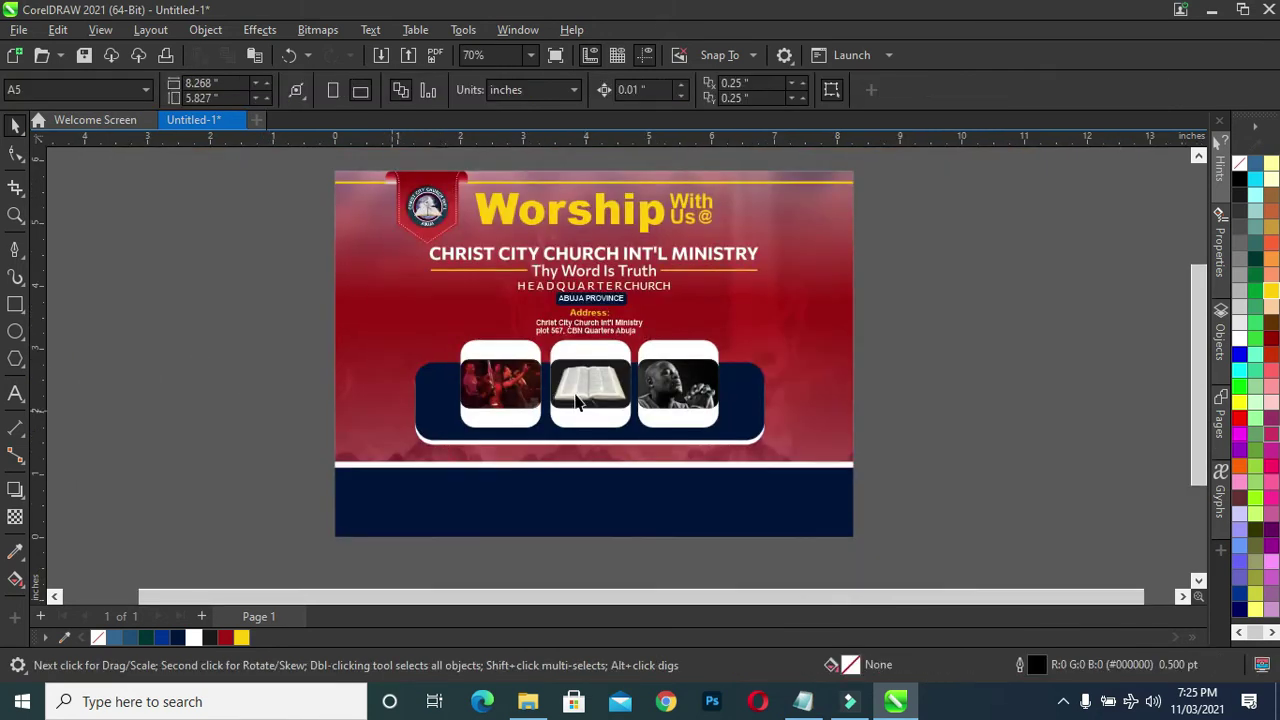
{"action": "scroll", "coordinate": [637, 372], "scroll_direction": "up", "scroll_amount": 1}
{"action": "scroll", "coordinate": [625, 385], "scroll_direction": "up", "scroll_amount": 1}
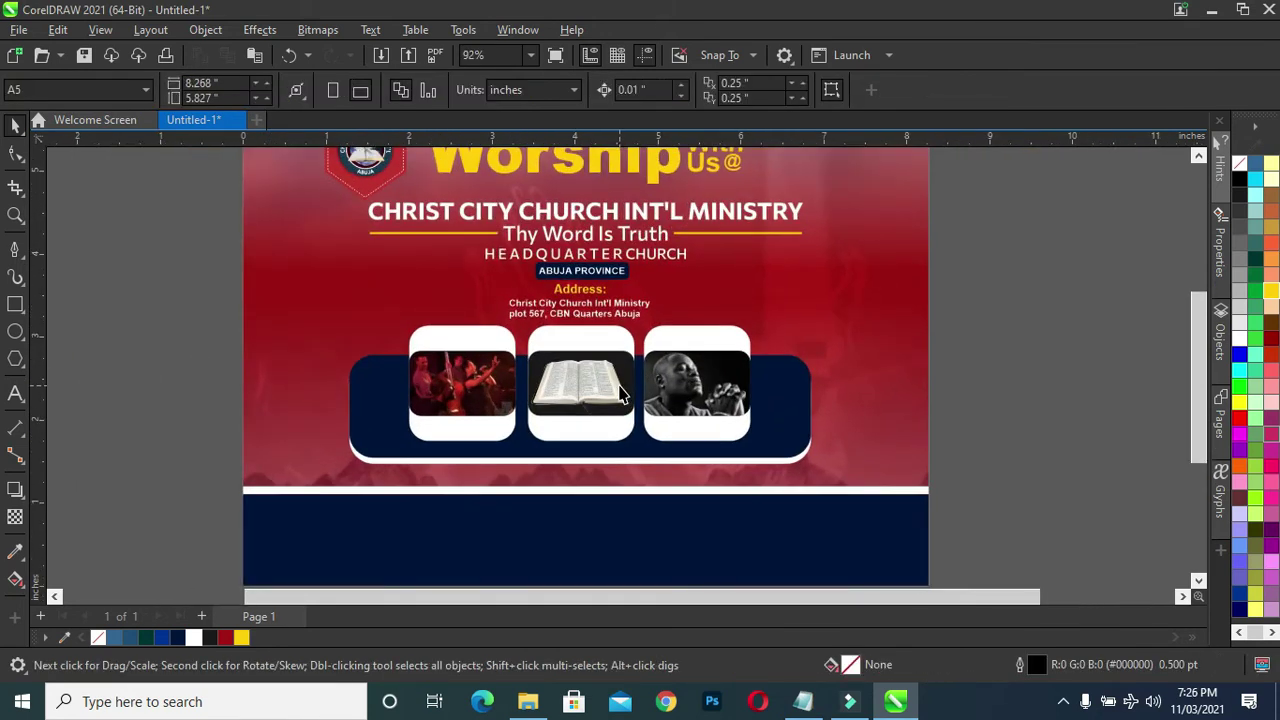
{"action": "left_click", "coordinate": [803, 701]}
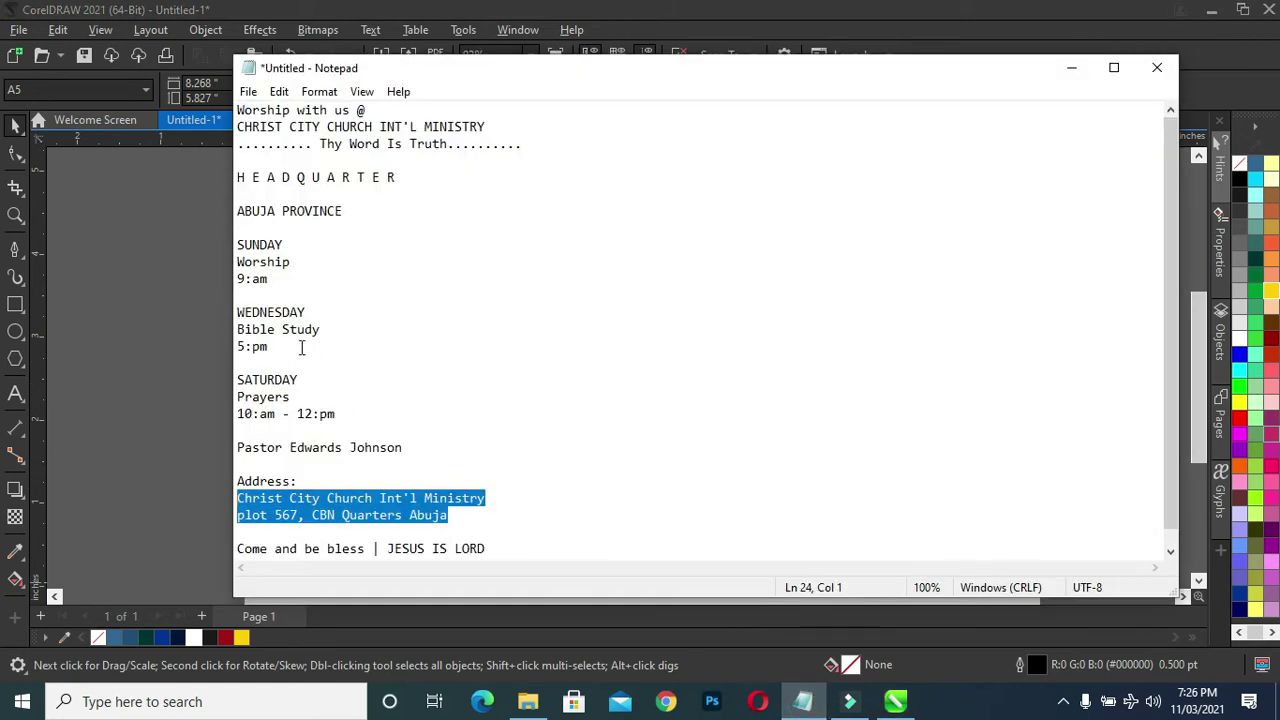
Label the top of the left photo card 'SUNDAY' in near-black, copying the word from the notes.
{"action": "double_click", "coordinate": [279, 247]}
{"action": "key", "text": "ctrl+c"}
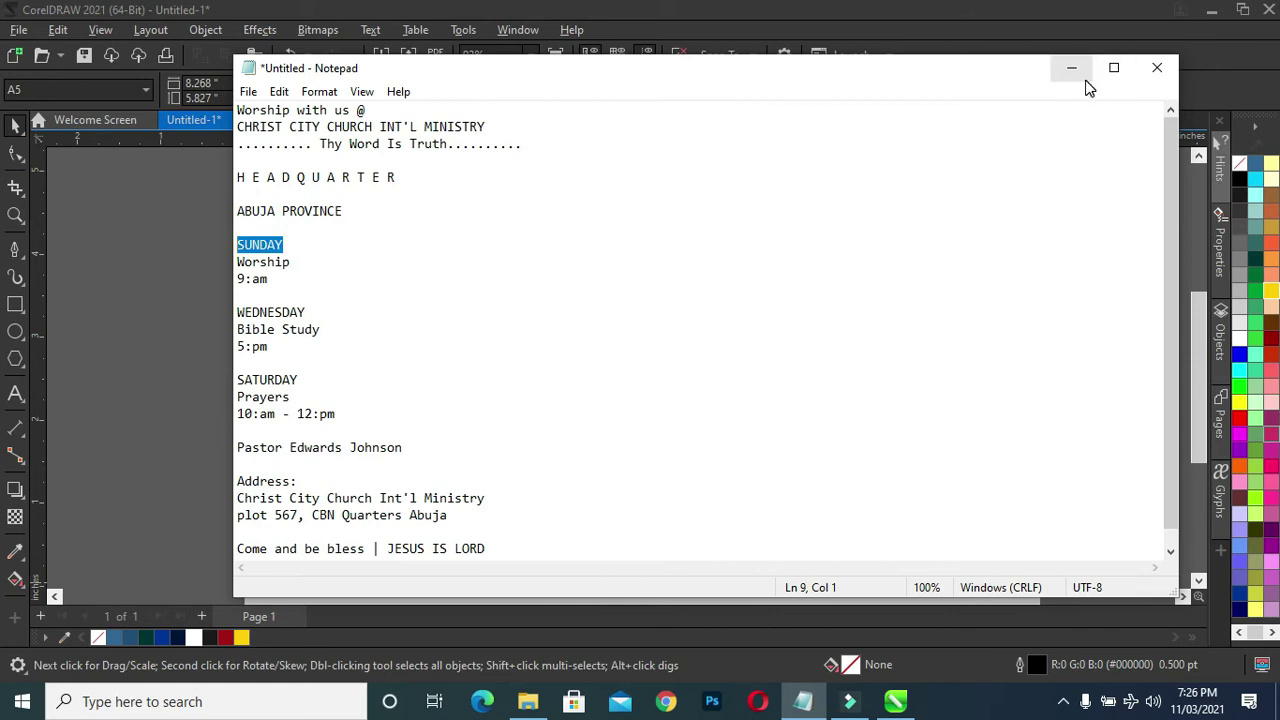
{"action": "left_click", "coordinate": [1073, 68]}
{"action": "scroll", "coordinate": [686, 255], "scroll_direction": "up", "scroll_amount": 3}
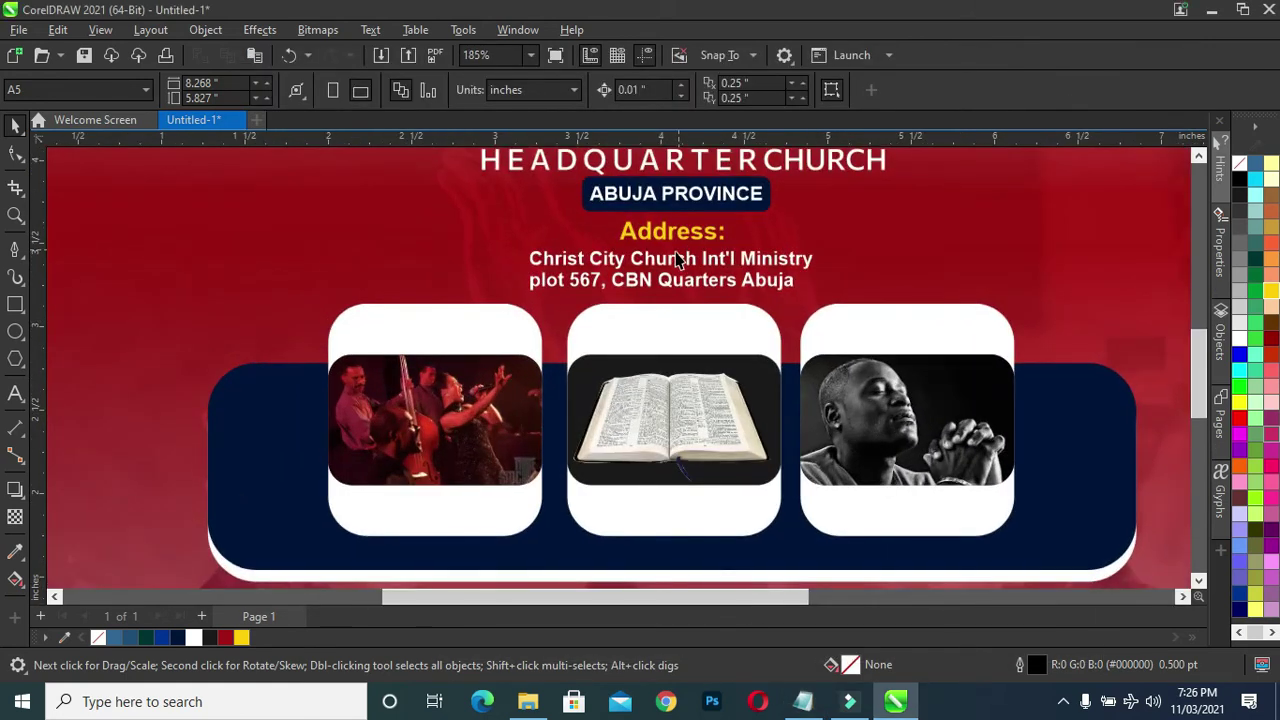
{"action": "left_click_drag", "start_coordinate": [668, 245], "coordinate": [408, 332]}
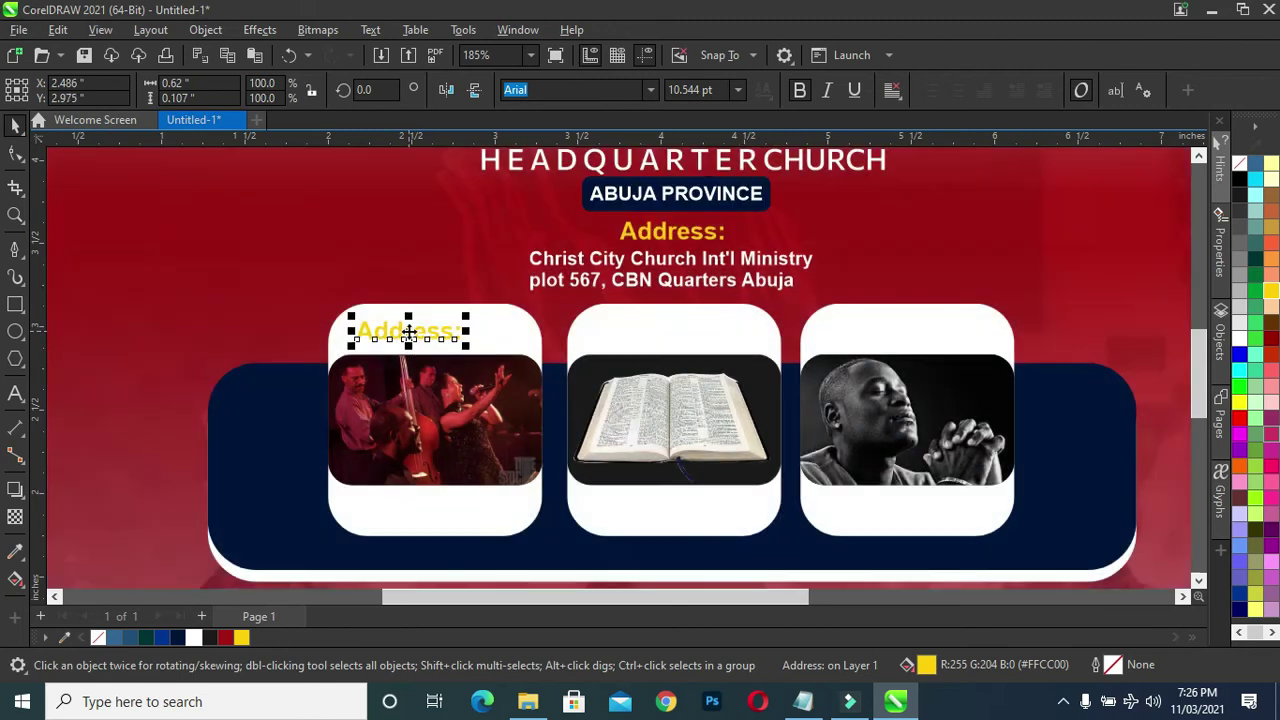
{"action": "double_click", "coordinate": [408, 332]}
{"action": "key", "text": "ctrl+a"}
{"action": "key", "text": "ctrl+v"}
{"action": "left_click", "coordinate": [14, 120]}
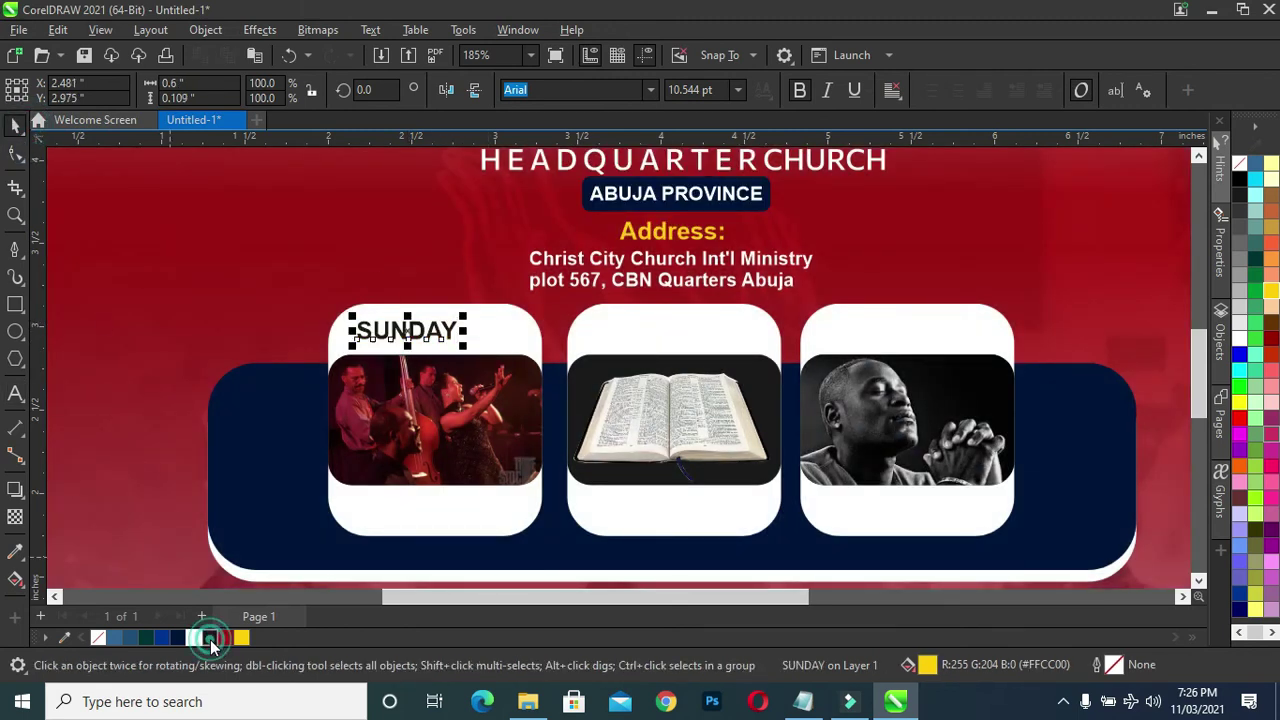
{"action": "left_click", "coordinate": [210, 637]}
{"action": "left_click_drag", "start_coordinate": [422, 333], "coordinate": [459, 346]}
{"action": "double_click", "coordinate": [574, 285]}
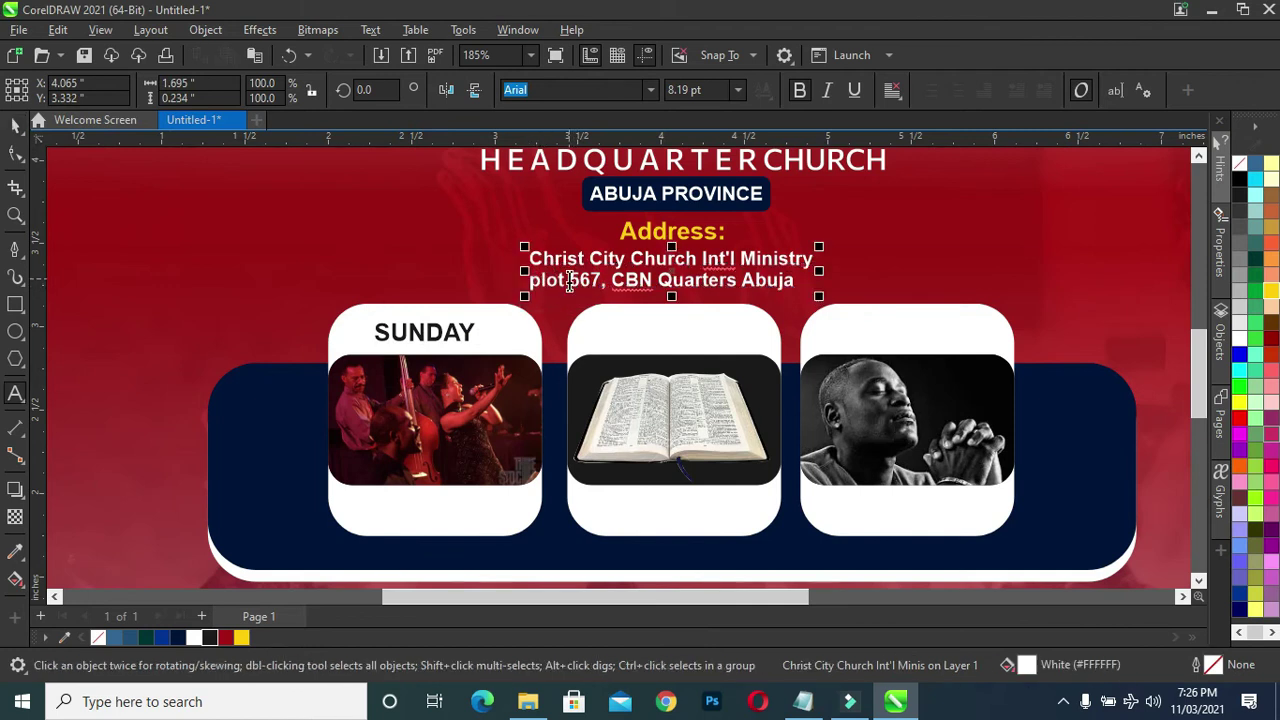
Join the address onto one line and centre it under the Address: label.
{"action": "key", "text": "BackSpace"}
{"action": "key", "text": "ctrl+space"}
{"action": "left_click_drag", "start_coordinate": [748, 265], "coordinate": [624, 279]}
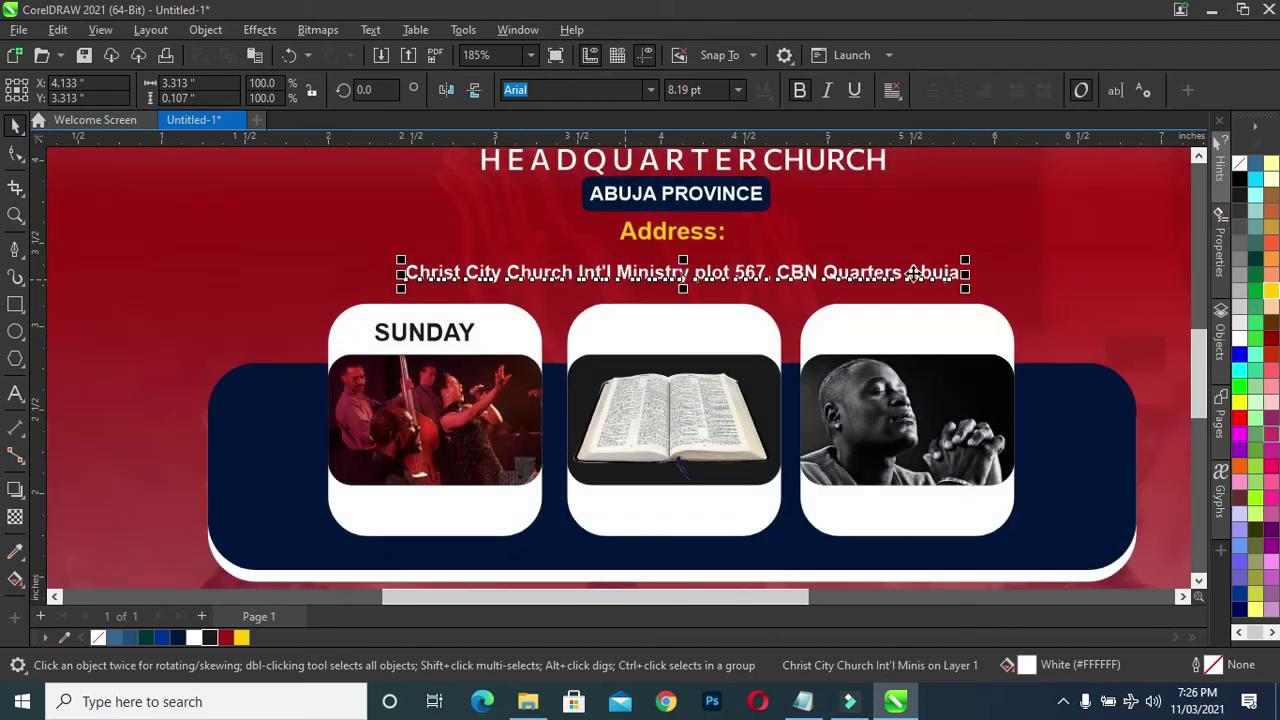
{"action": "left_click_drag", "start_coordinate": [401, 289], "coordinate": [358, 291]}
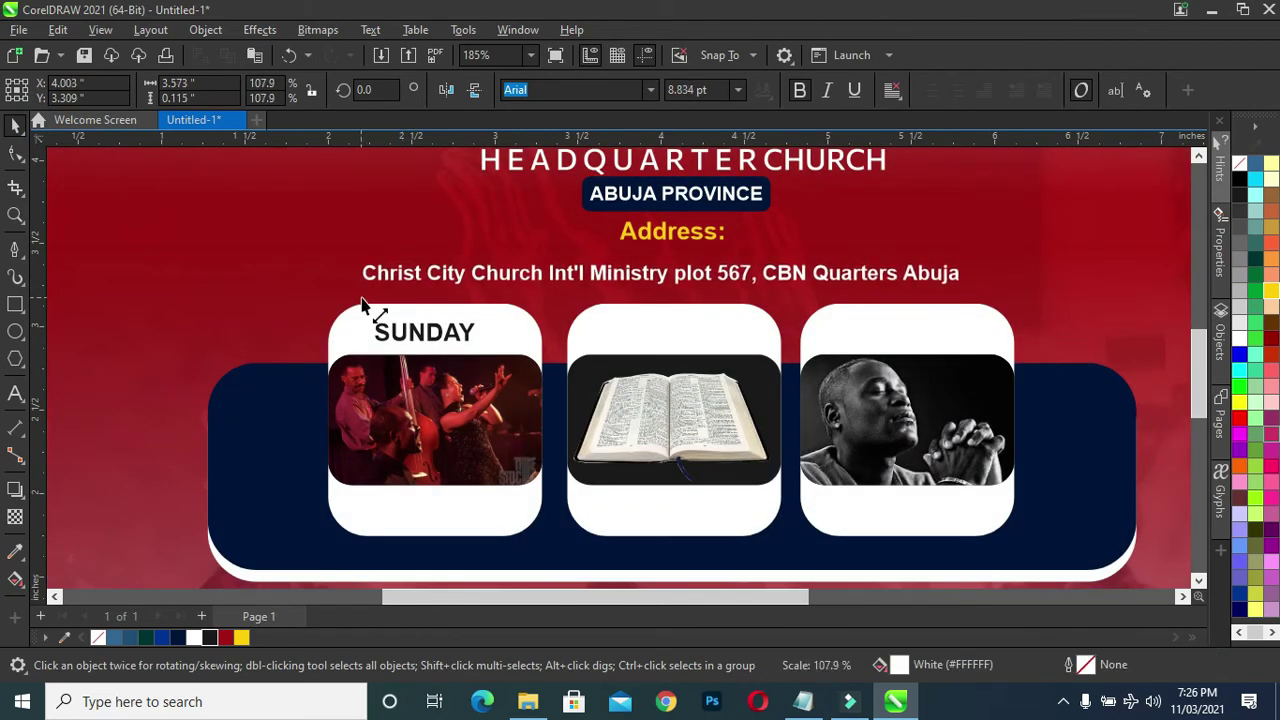
{"action": "left_click", "coordinate": [660, 241], "text": "shift"}
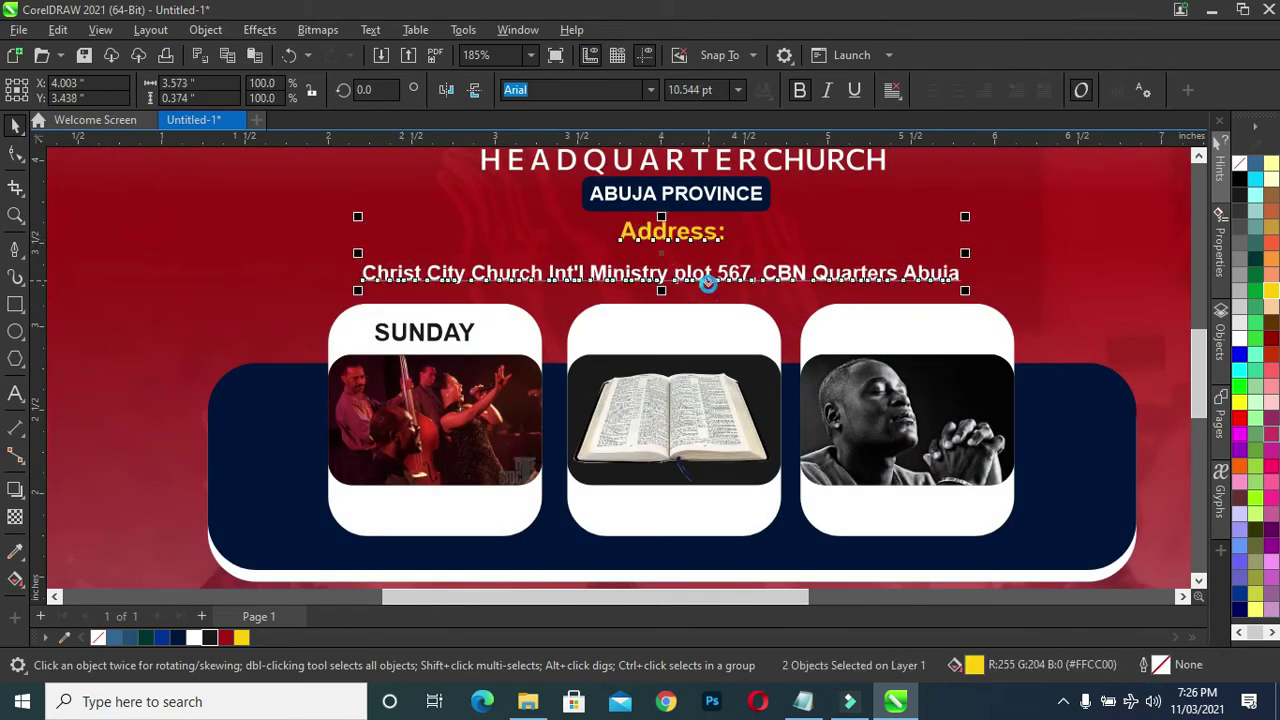
{"action": "key", "text": "c"}
{"action": "left_click", "coordinate": [680, 337]}
Nudge Address:, the ABUJA PROVINCE badge and the heading lines down for even spacing.
{"action": "left_click", "coordinate": [646, 244]}
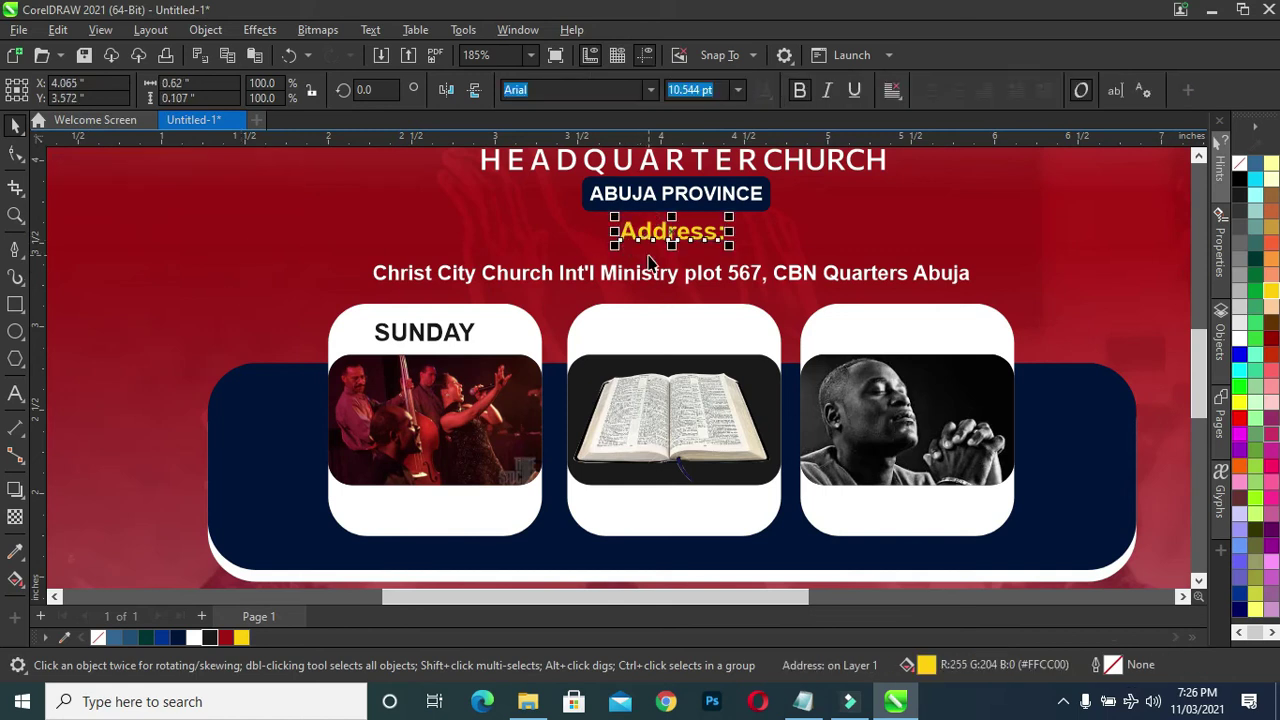
{"action": "key", "text": "Down"}
{"action": "key", "text": "Down"}
{"action": "key", "text": "Down"}
{"action": "key", "text": "Down"}
{"action": "key", "text": "Down"}
{"action": "key", "text": "Down"}
{"action": "key", "text": "Down"}
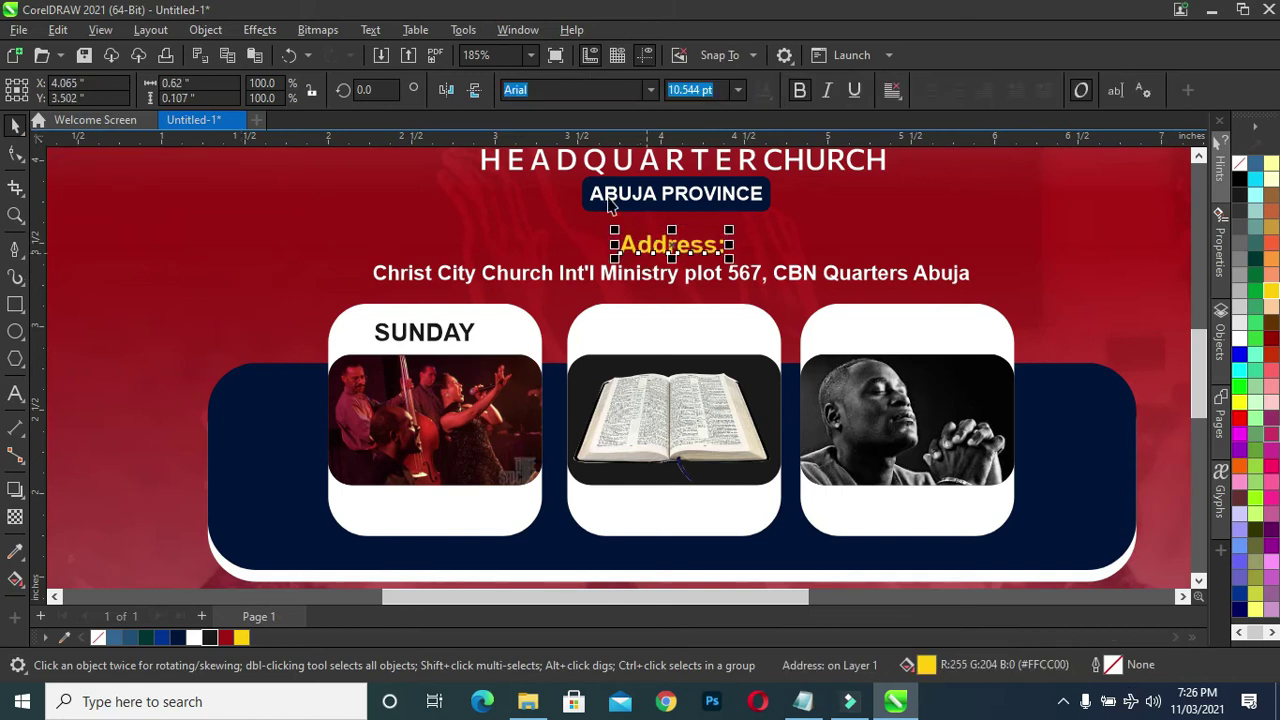
{"action": "left_click", "coordinate": [620, 196]}
{"action": "key", "text": "Down"}
{"action": "key", "text": "Down"}
{"action": "key", "text": "Down"}
{"action": "key", "text": "Down"}
{"action": "key", "text": "Down"}
{"action": "key", "text": "Down"}
{"action": "key", "text": "Down"}
{"action": "key", "text": "Down"}
{"action": "scroll", "coordinate": [622, 198], "scroll_direction": "down", "scroll_amount": 1}
{"action": "scroll", "coordinate": [622, 198], "scroll_direction": "down", "scroll_amount": 1}
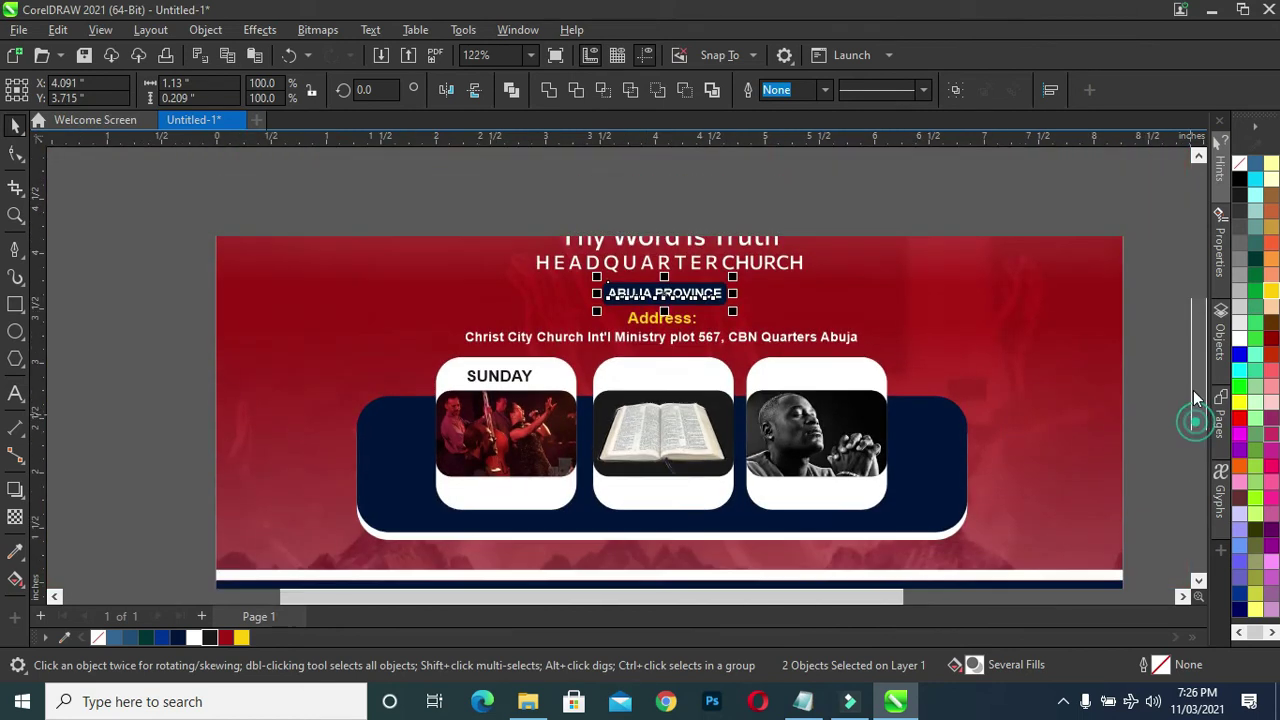
{"action": "scroll", "coordinate": [1193, 390], "scroll_direction": "up", "scroll_amount": 1}
{"action": "mouse_move", "coordinate": [1158, 248]}
{"action": "left_mouse_down"}
{"action": "mouse_move", "coordinate": [313, 302]}
{"action": "mouse_move", "coordinate": [286, 320]}
{"action": "left_mouse_up"}
{"action": "key", "text": "Down"}
{"action": "key", "text": "Down"}
{"action": "key", "text": "Down"}
{"action": "key", "text": "Down"}
{"action": "key", "text": "Escape"}
{"action": "key", "text": "shift+F4"}
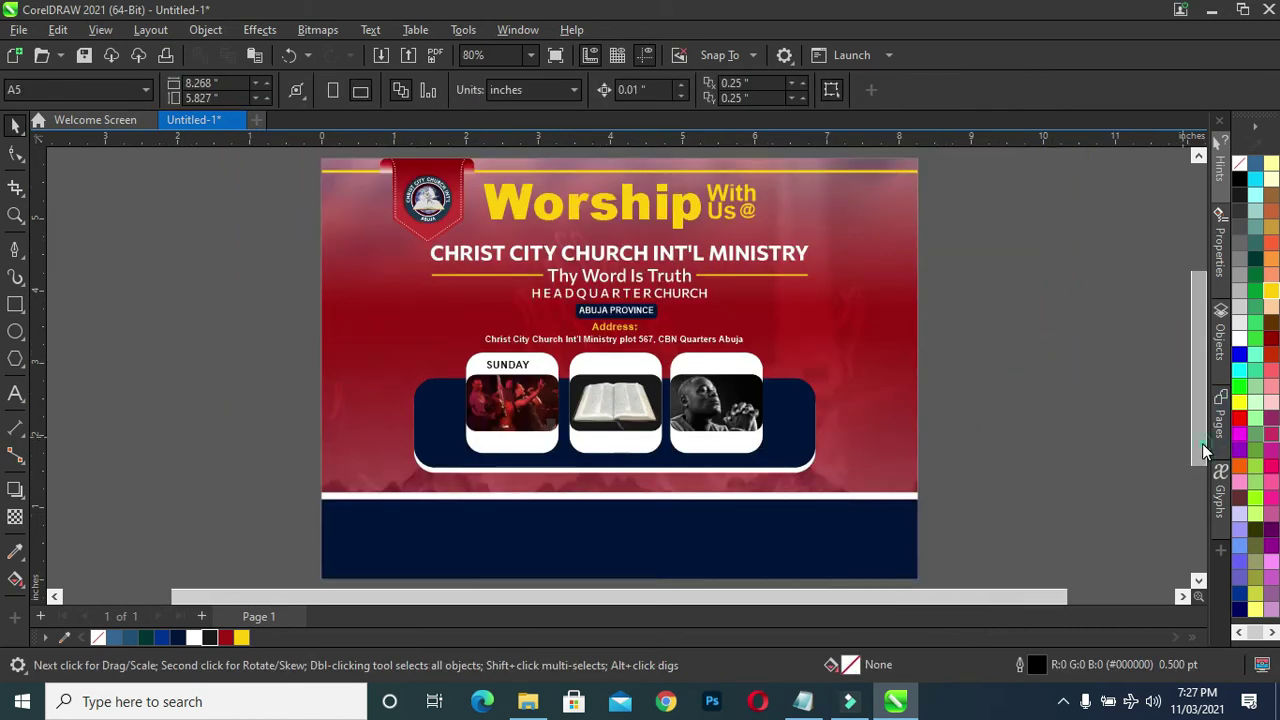
Enlarge SUNDAY to about 16 pt and centre it at the top of the left card.
{"action": "left_click_drag", "start_coordinate": [1202, 443], "coordinate": [1181, 427]}
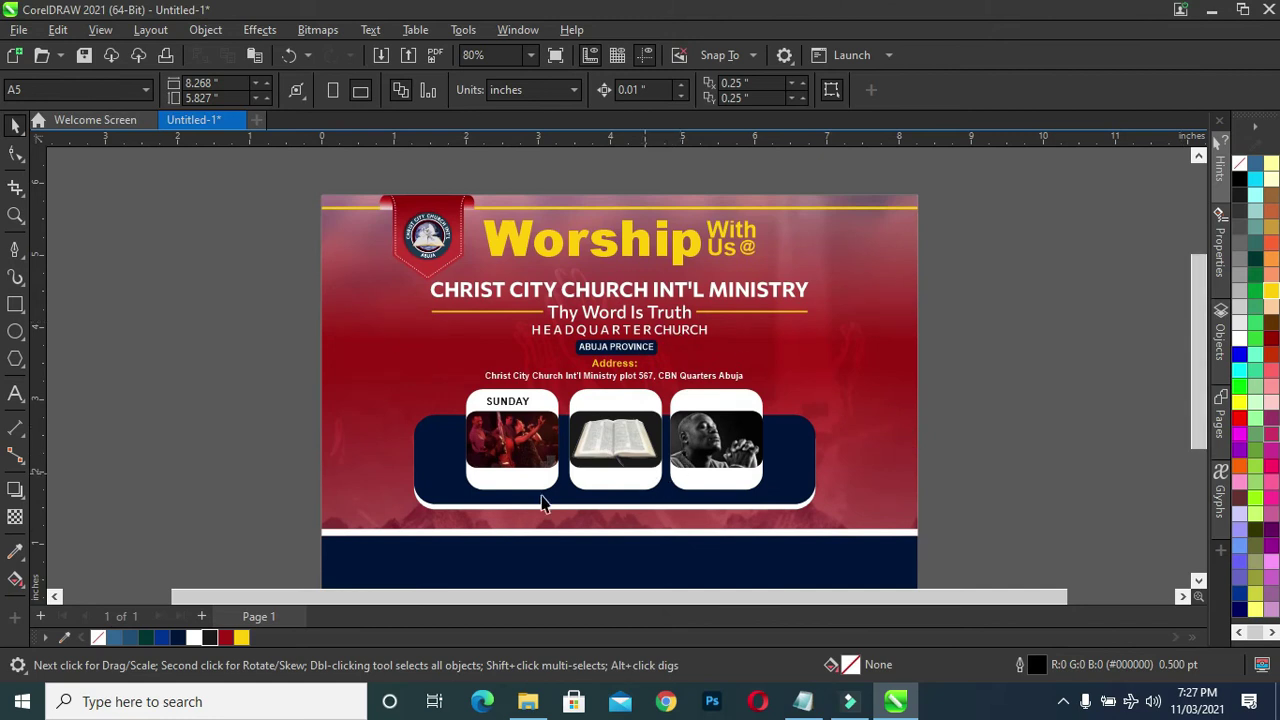
{"action": "scroll", "coordinate": [543, 503], "scroll_direction": "up", "scroll_amount": 3}
{"action": "left_click", "coordinate": [540, 370]}
{"action": "mouse_move", "coordinate": [582, 384]}
{"action": "left_mouse_down"}
{"action": "mouse_move", "coordinate": [476, 393]}
{"action": "mouse_move", "coordinate": [479, 367]}
{"action": "left_mouse_up"}
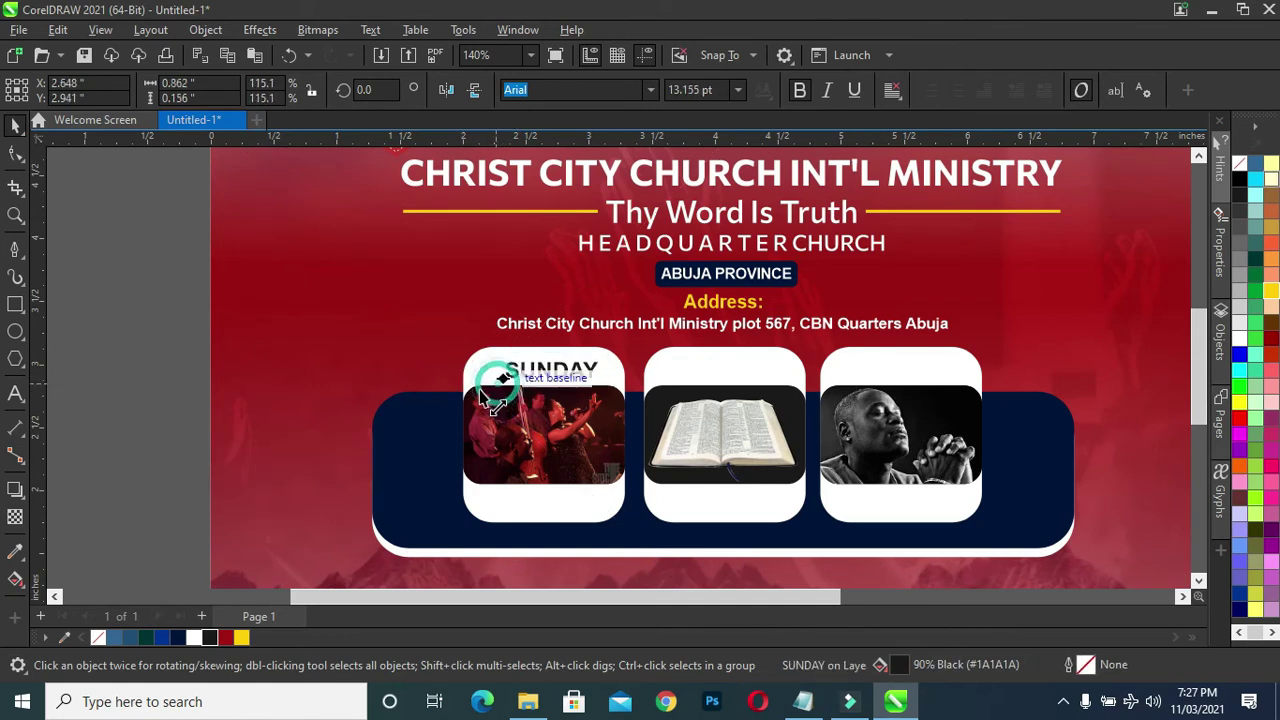
{"action": "left_click_drag", "start_coordinate": [565, 374], "coordinate": [566, 374]}
{"action": "left_click", "coordinate": [564, 516], "text": "shift"}
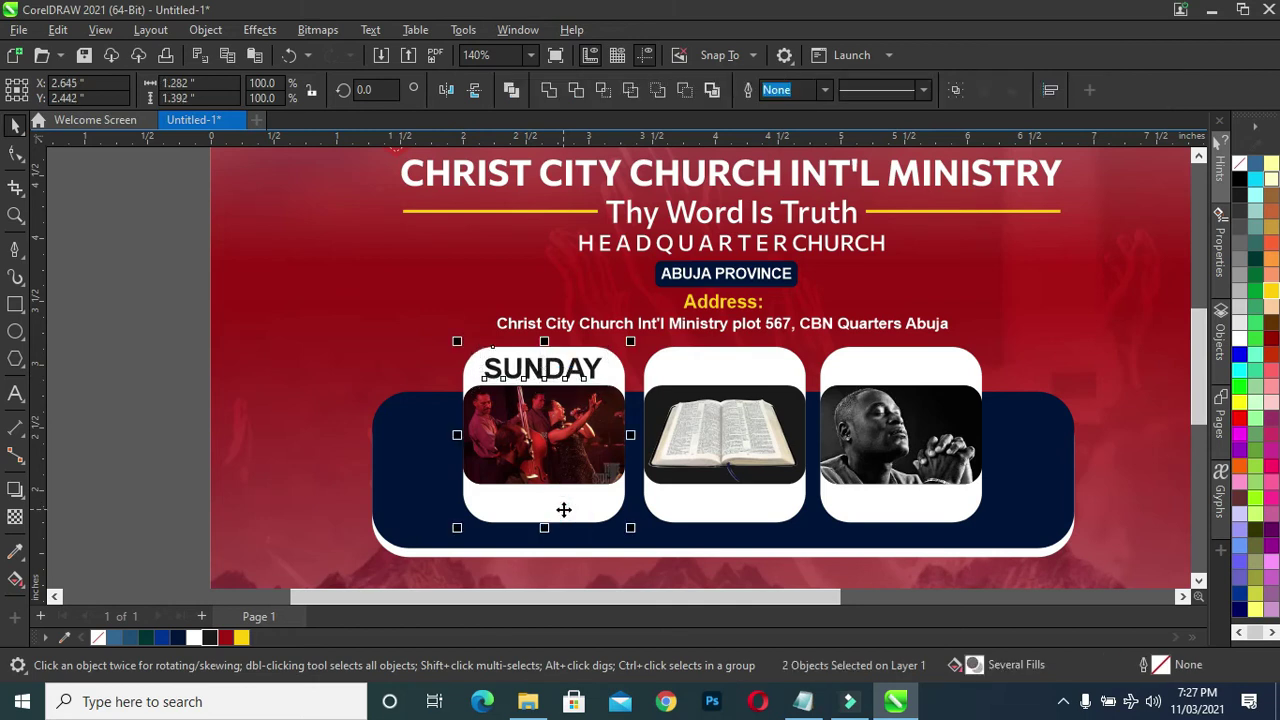
{"action": "left_click", "coordinate": [137, 406]}
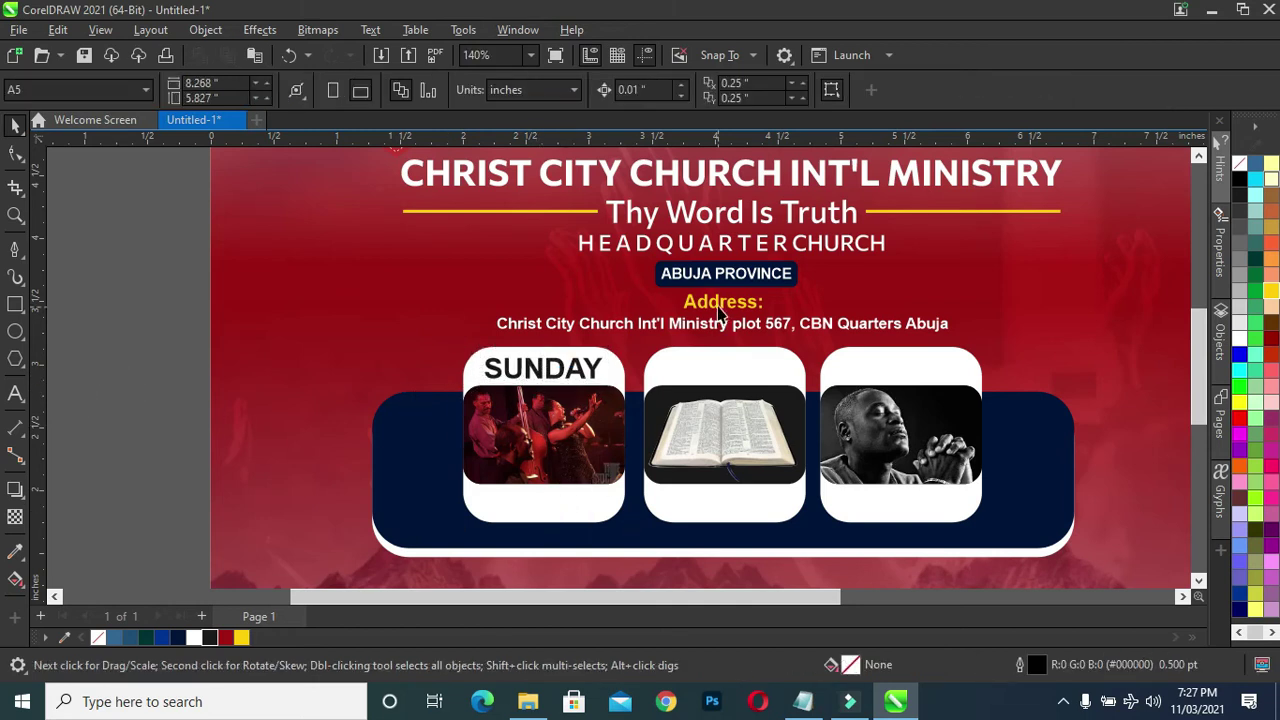
Copy the Address: label onto the Sunday card and change it to black 'Worship'.
{"action": "left_click_drag", "start_coordinate": [722, 303], "coordinate": [538, 501]}
{"action": "left_click", "coordinate": [521, 503]}
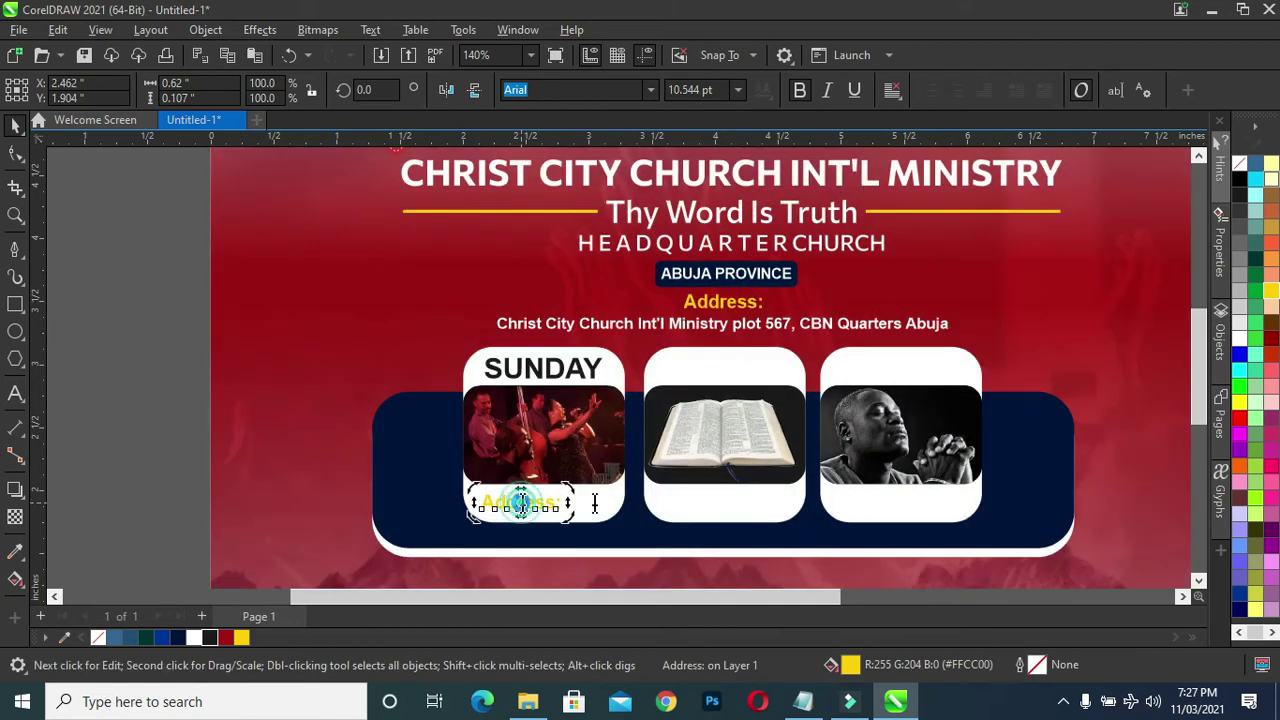
{"action": "key", "text": "alt+Tab"}
{"action": "left_click_drag", "start_coordinate": [301, 262], "coordinate": [235, 262]}
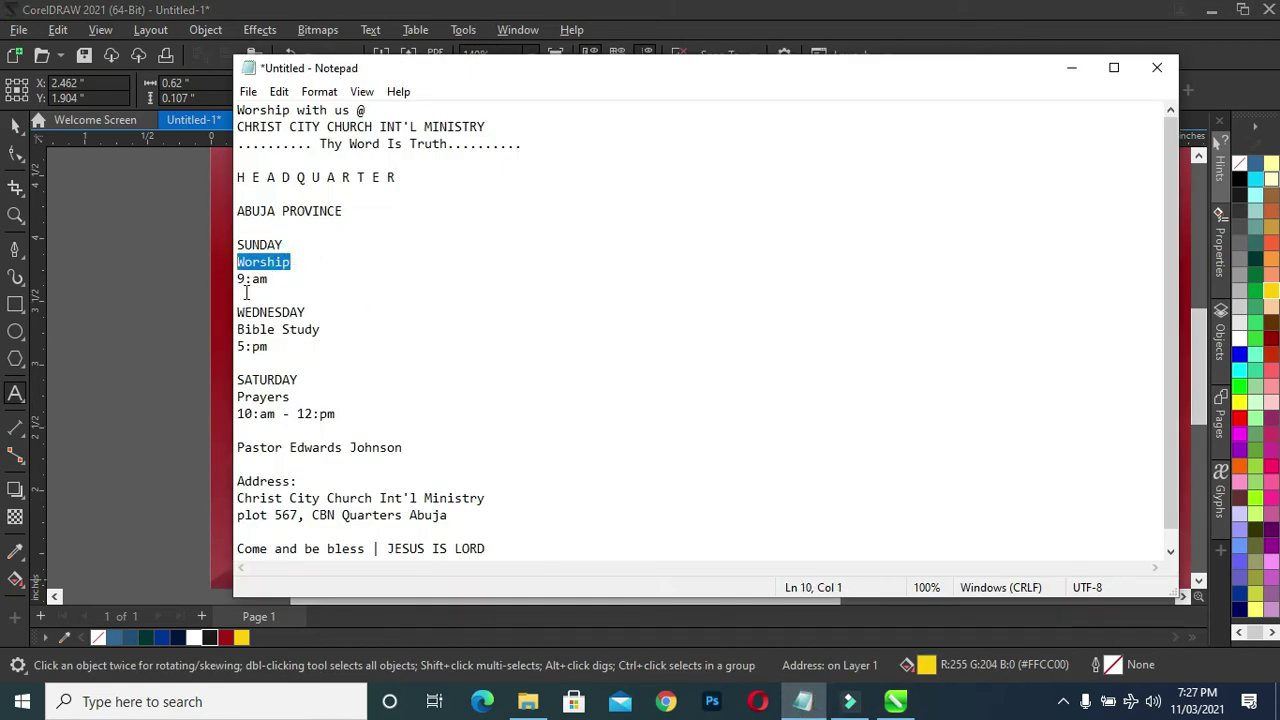
{"action": "left_click", "coordinate": [1071, 67]}
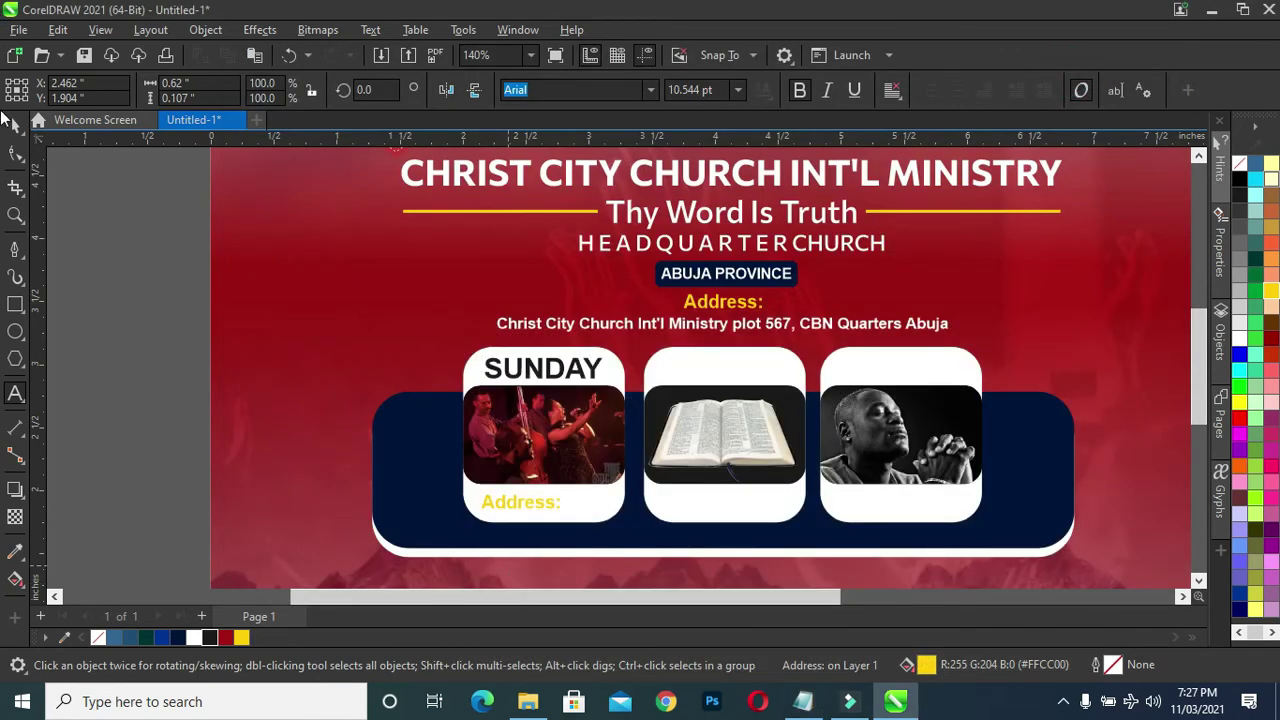
{"action": "key", "text": "ctrl+a"}
{"action": "type", "text": "Worship"}
{"action": "left_click", "coordinate": [16, 122]}
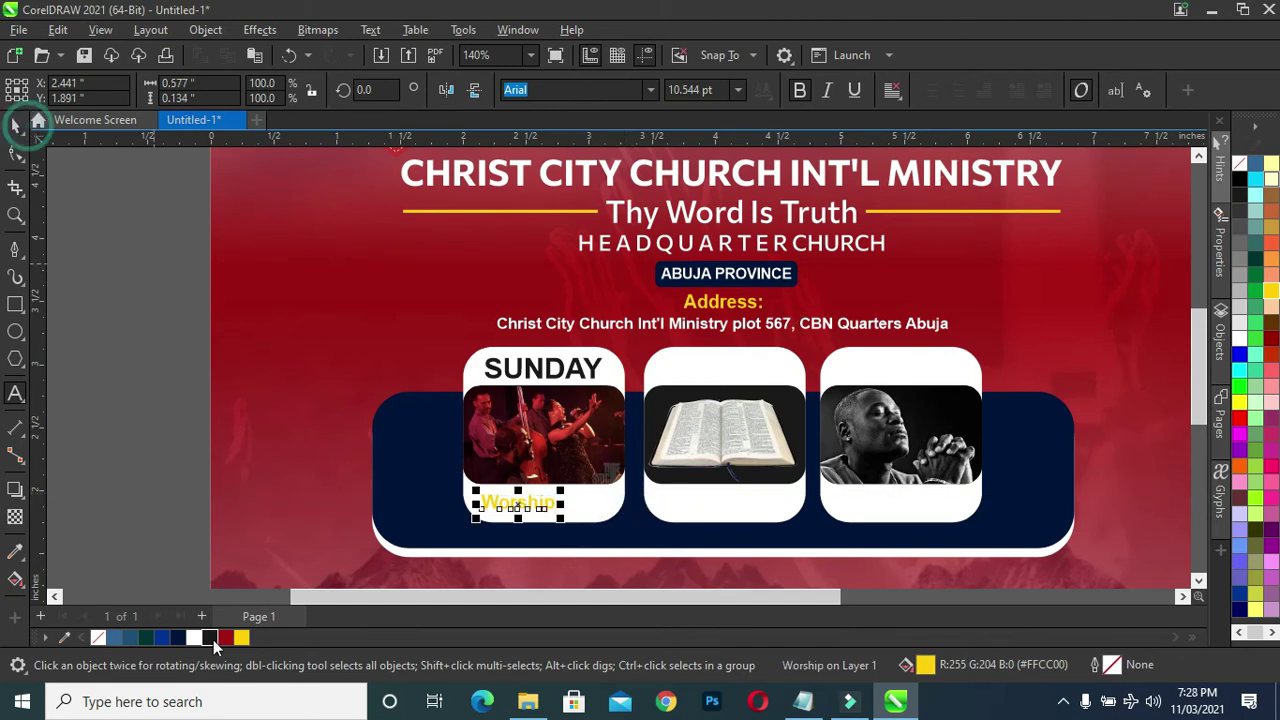
{"action": "left_click", "coordinate": [211, 638]}
{"action": "scroll", "coordinate": [560, 500], "scroll_direction": "up", "scroll_amount": 2}
Add a slightly smaller '9:00AM' time line below Worship.
{"action": "mouse_move", "coordinate": [559, 499]}
{"action": "left_mouse_down"}
{"action": "mouse_move", "coordinate": [583, 489]}
{"action": "mouse_move", "coordinate": [585, 511]}
{"action": "left_mouse_up"}
{"action": "double_click", "coordinate": [585, 513]}
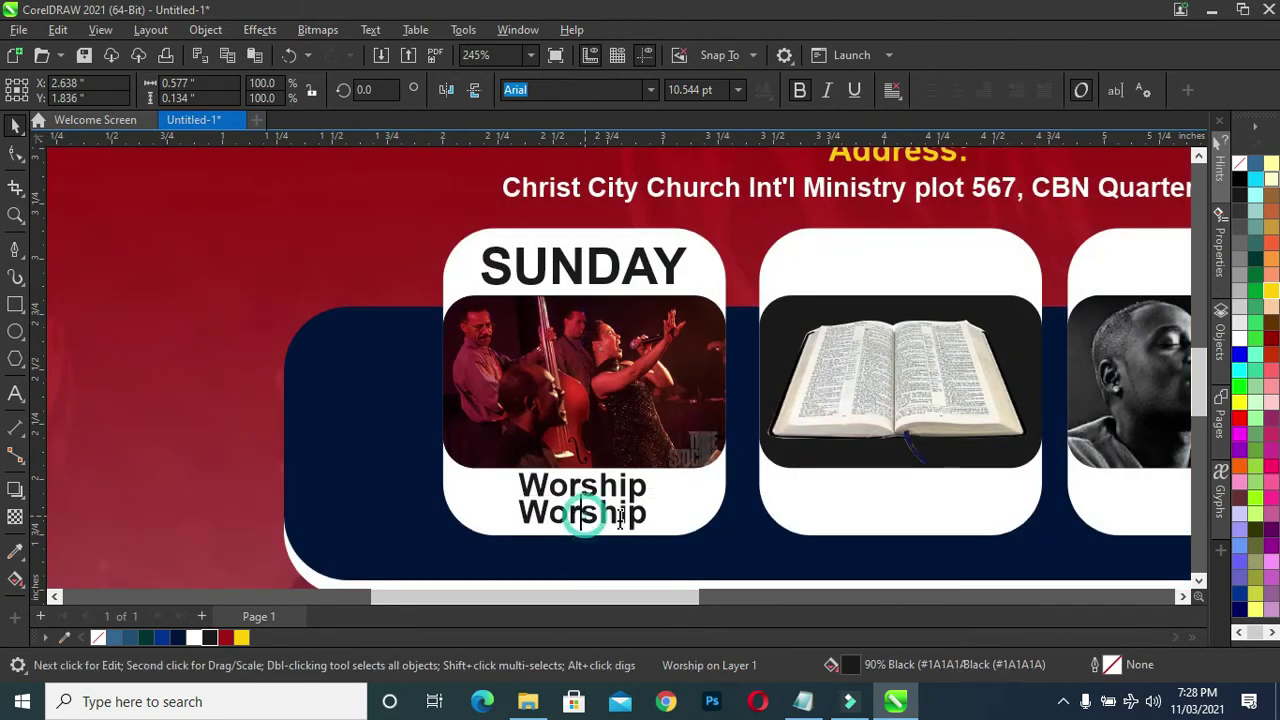
{"action": "key", "text": "ctrl+a"}
{"action": "type", "text": "9"}
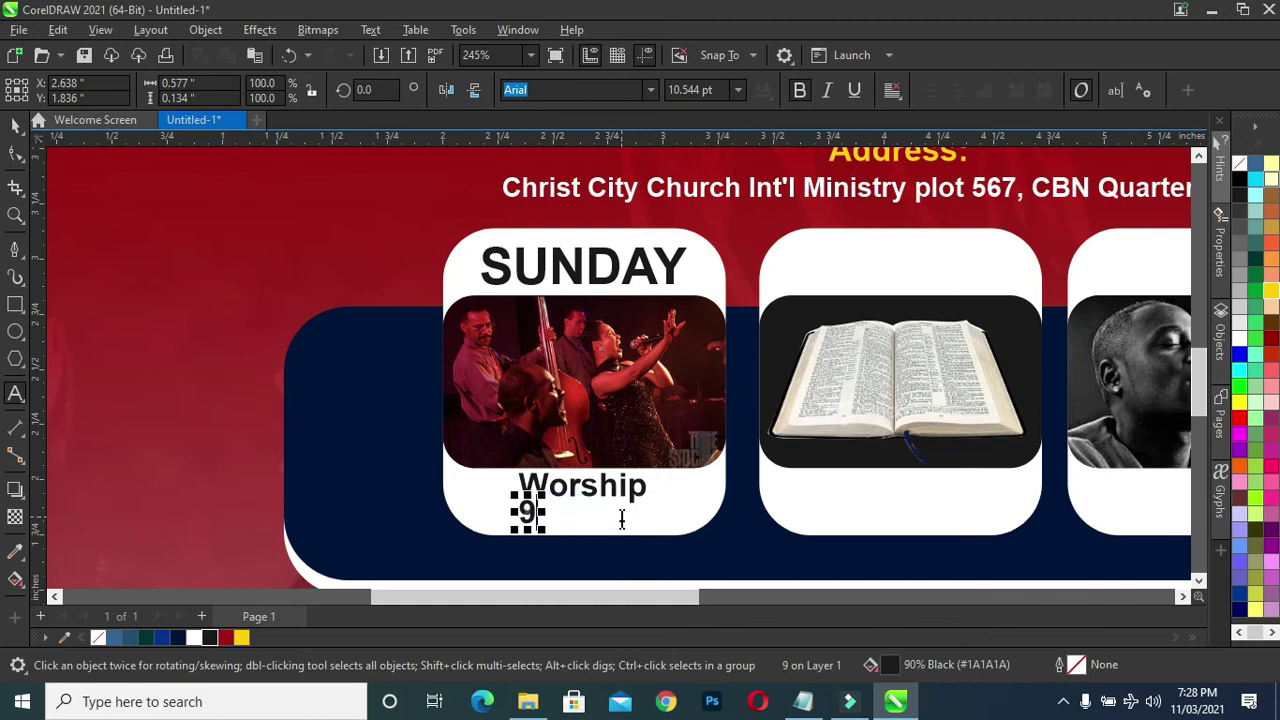
{"action": "type", "text": ":"}
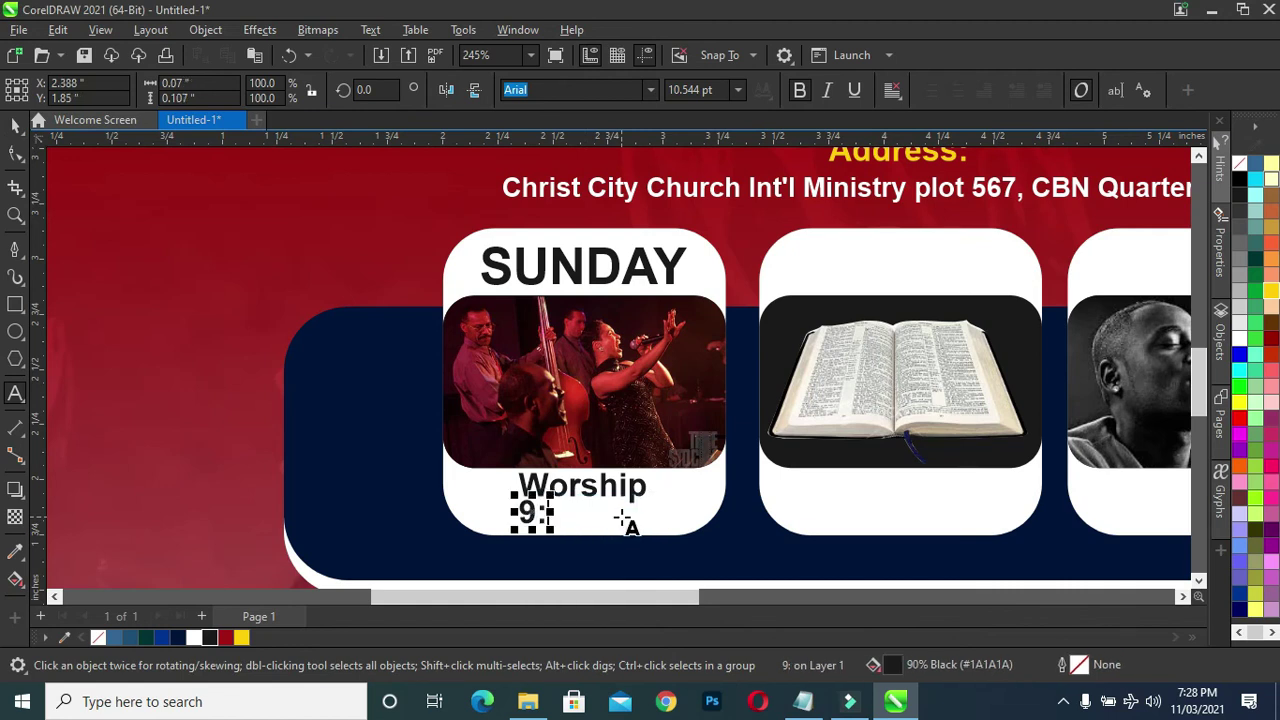
{"action": "type", "text": "00AM"}
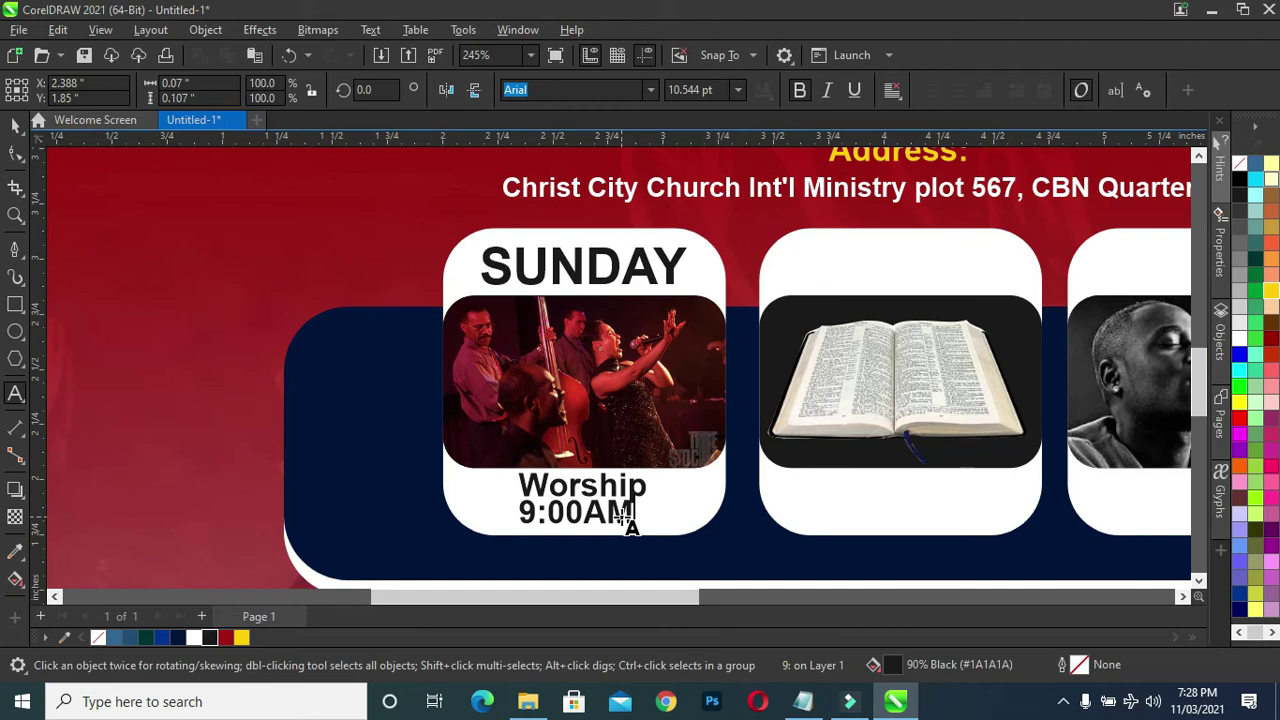
{"action": "left_click", "coordinate": [15, 125]}
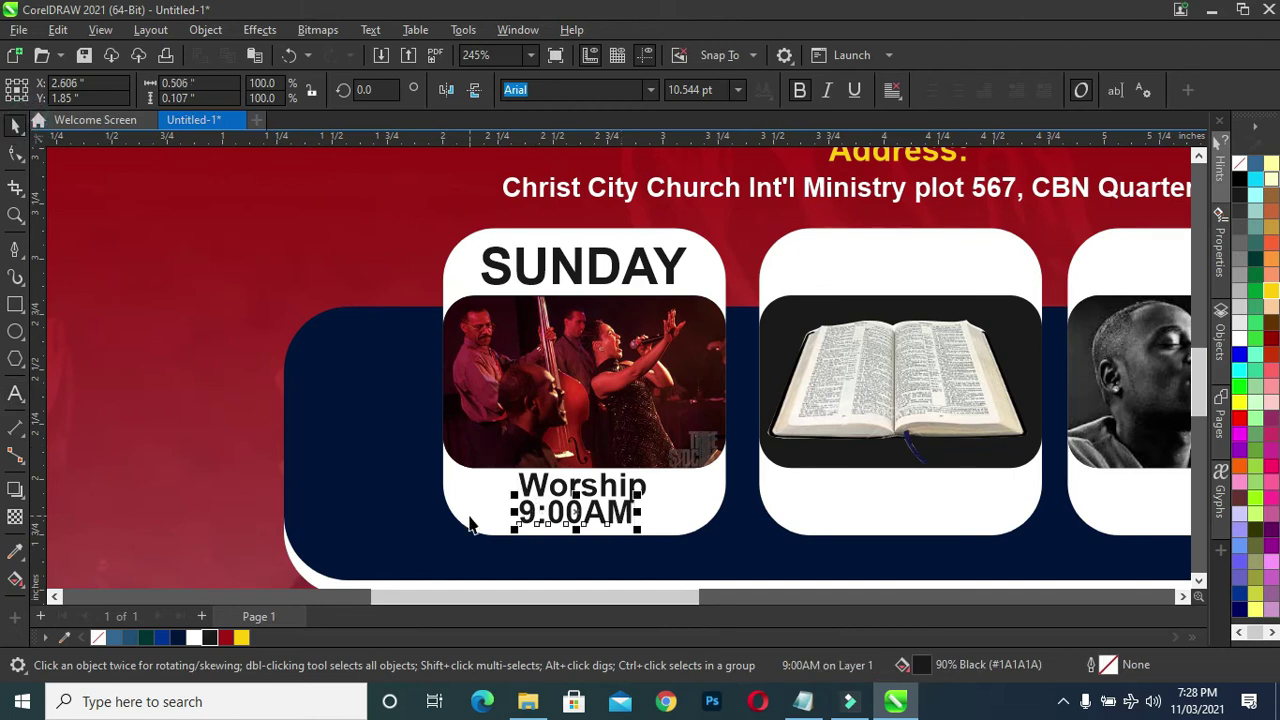
{"action": "scroll", "coordinate": [540, 495], "scroll_direction": "up", "scroll_amount": 1}
{"action": "left_click_drag", "start_coordinate": [548, 498], "coordinate": [572, 488]}
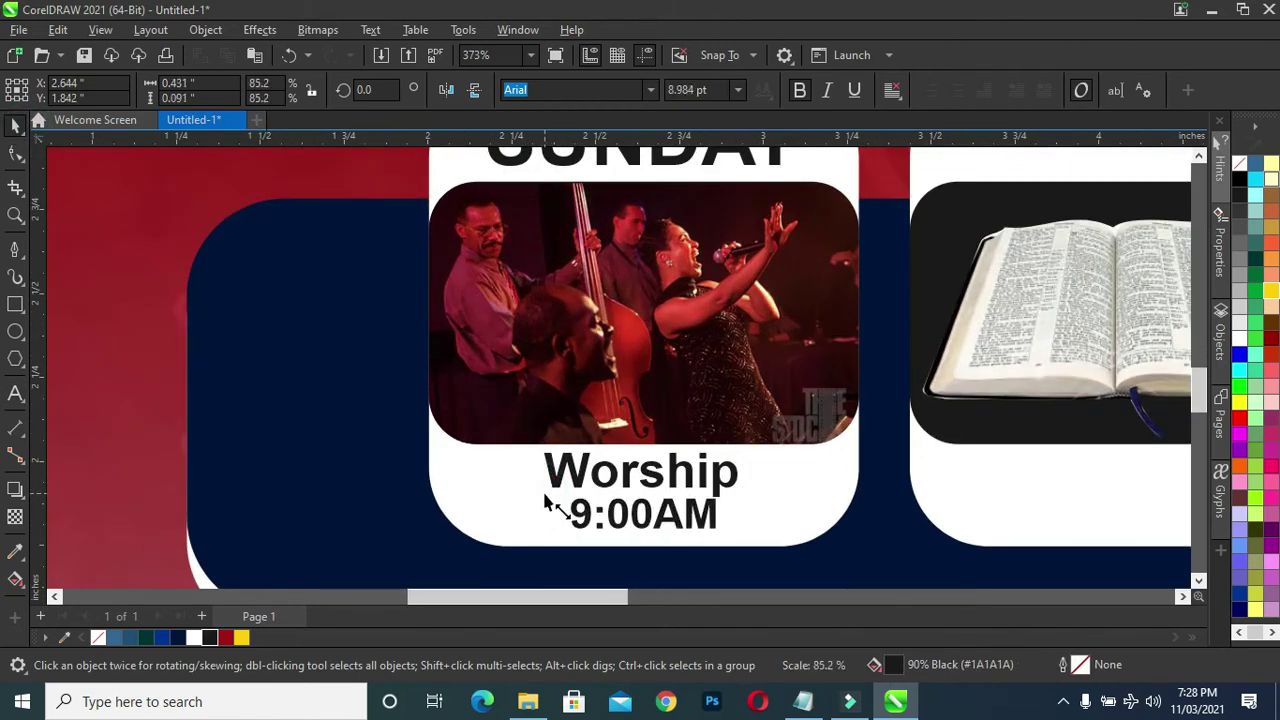
Copy the Worship and 9:00AM labels from the Sunday card onto the middle Bible card.
{"action": "left_click", "coordinate": [572, 482], "text": "shift"}
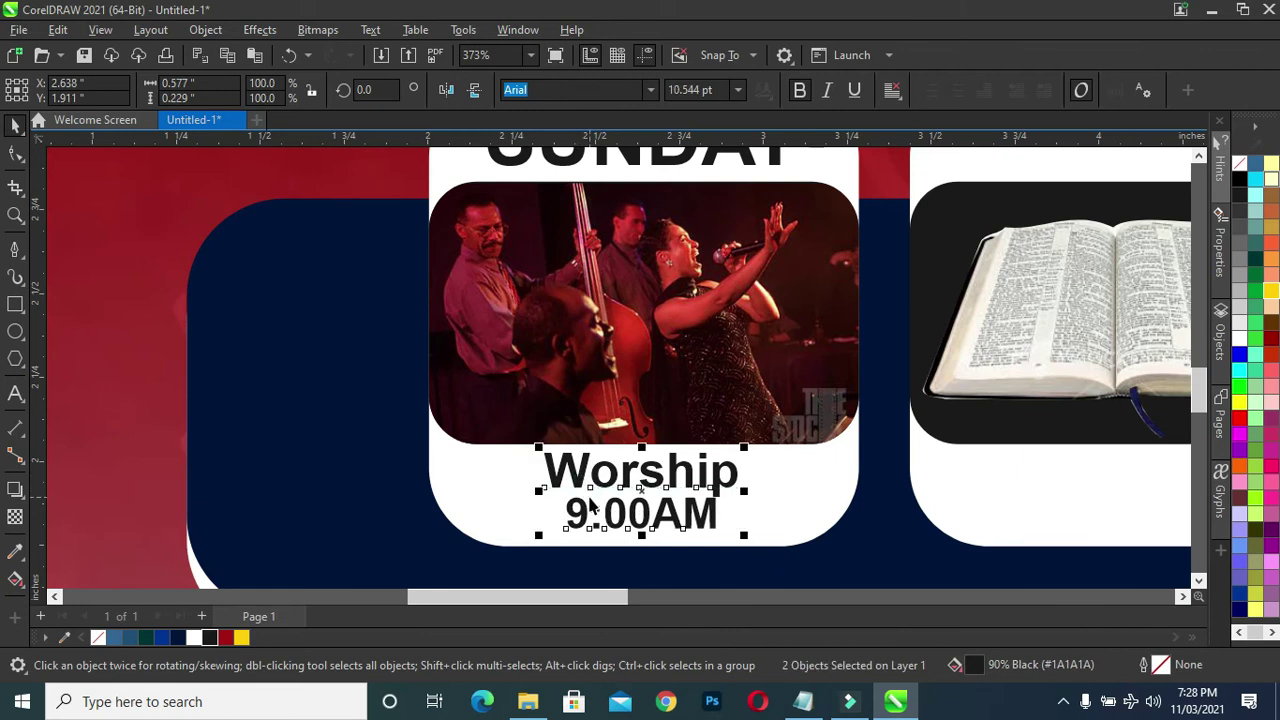
{"action": "left_click", "coordinate": [171, 443]}
{"action": "scroll", "coordinate": [391, 443], "scroll_direction": "down", "scroll_amount": 2}
{"action": "scroll", "coordinate": [531, 489], "scroll_direction": "down", "scroll_amount": 2}
{"action": "left_click", "coordinate": [519, 478]}
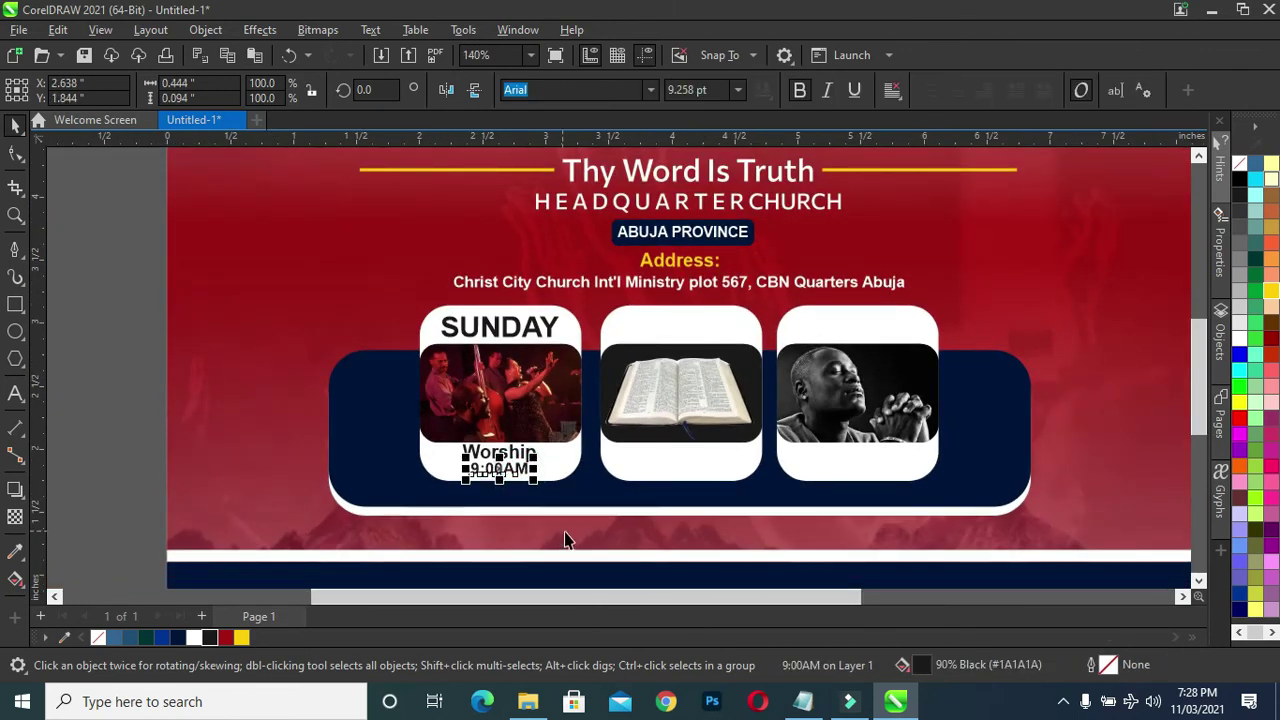
{"action": "key", "text": "Escape"}
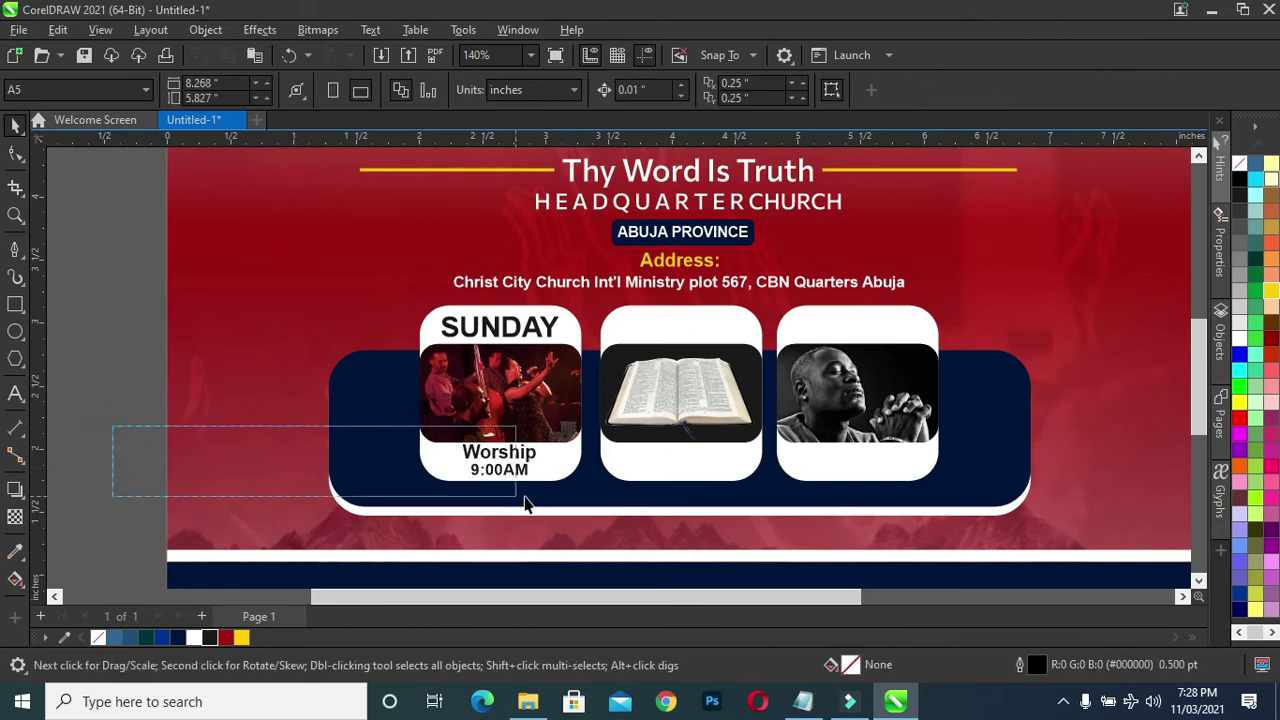
{"action": "left_click_drag", "start_coordinate": [107, 427], "coordinate": [520, 508]}
{"action": "left_click_drag", "start_coordinate": [500, 460], "coordinate": [672, 462]}
{"action": "left_click", "coordinate": [140, 440]}
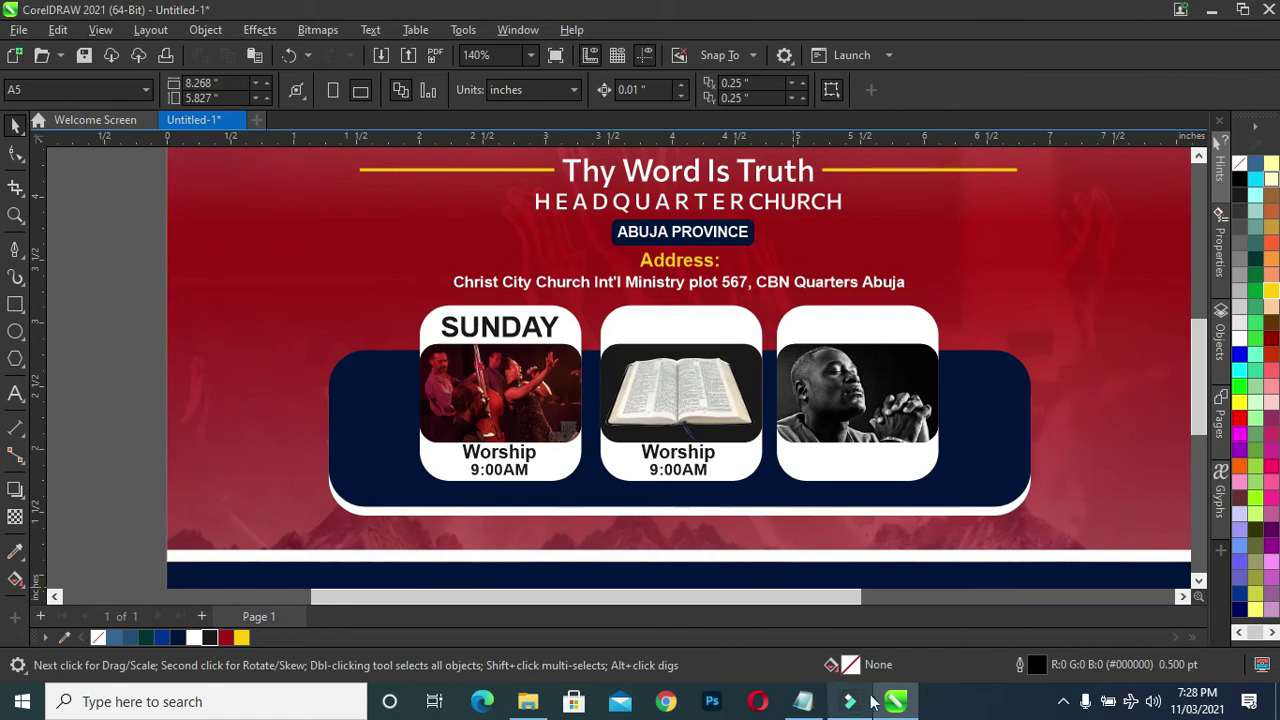
Check Wednesday's time in the notes and replace the middle card's 9:00AM with 5:00PM.
{"action": "left_click", "coordinate": [803, 701]}
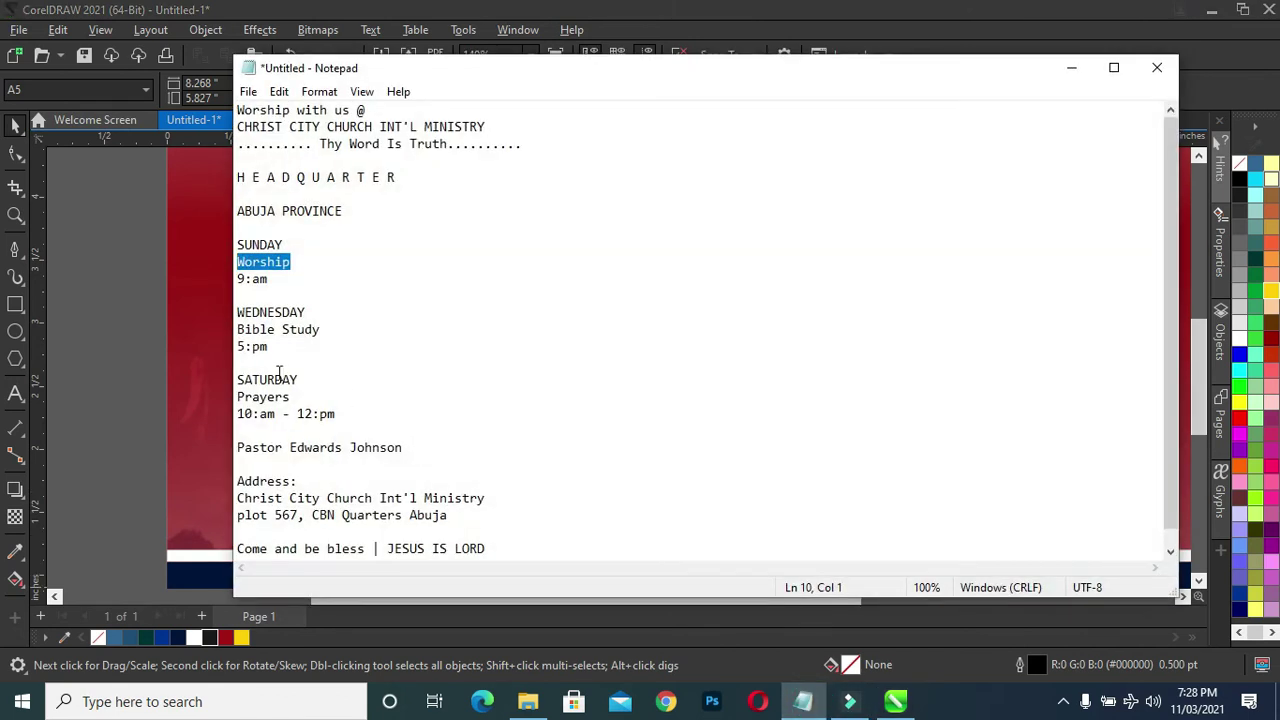
{"action": "double_click", "coordinate": [302, 313]}
{"action": "double_click", "coordinate": [260, 347]}
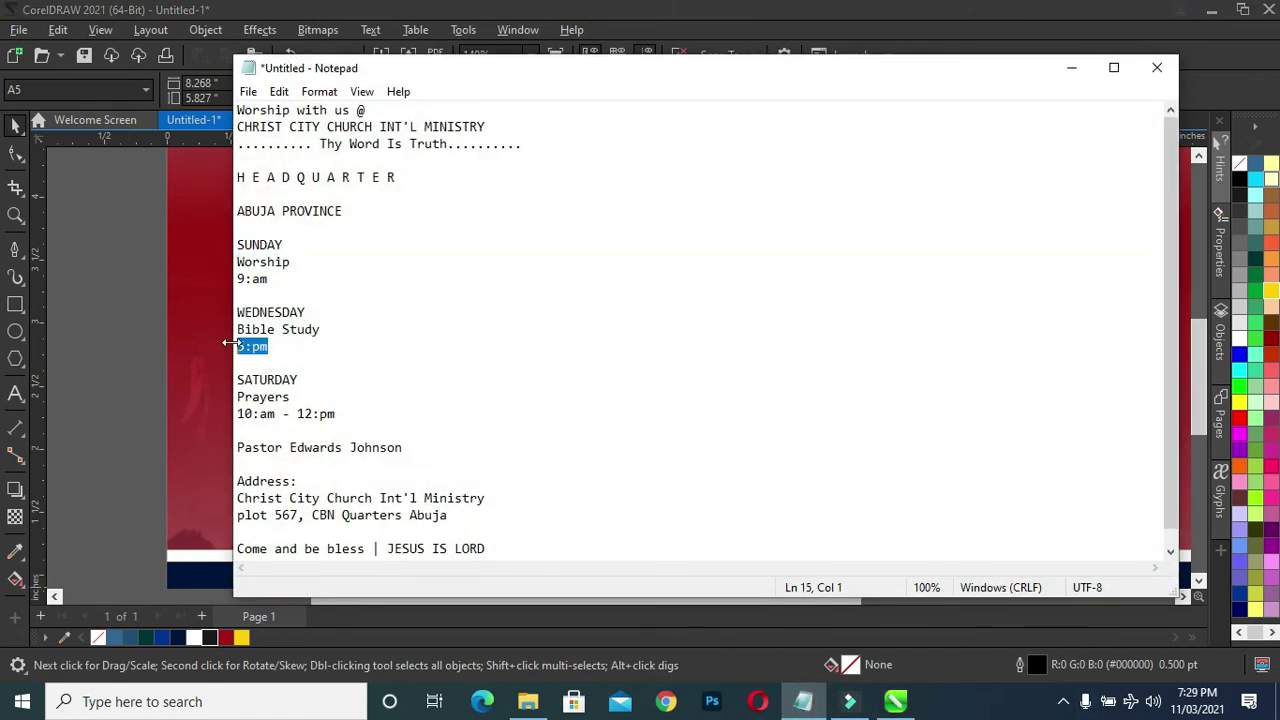
{"action": "left_click", "coordinate": [1071, 67]}
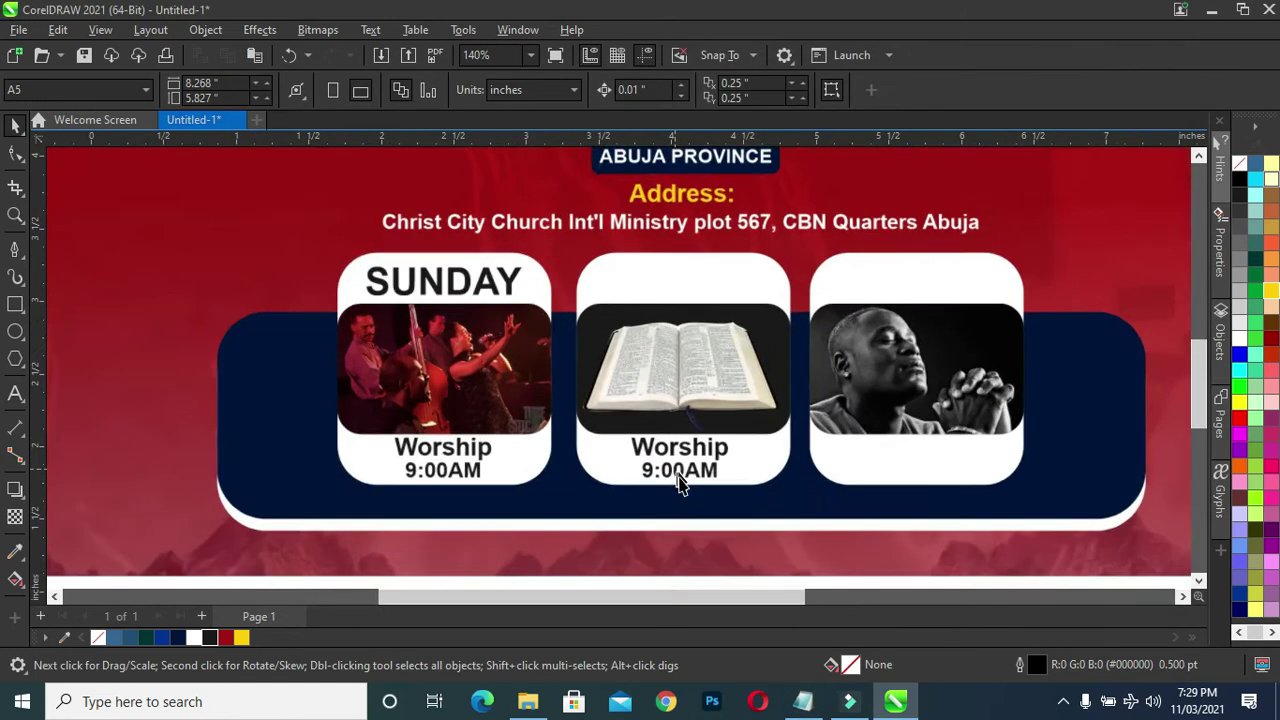
{"action": "double_click", "coordinate": [681, 470]}
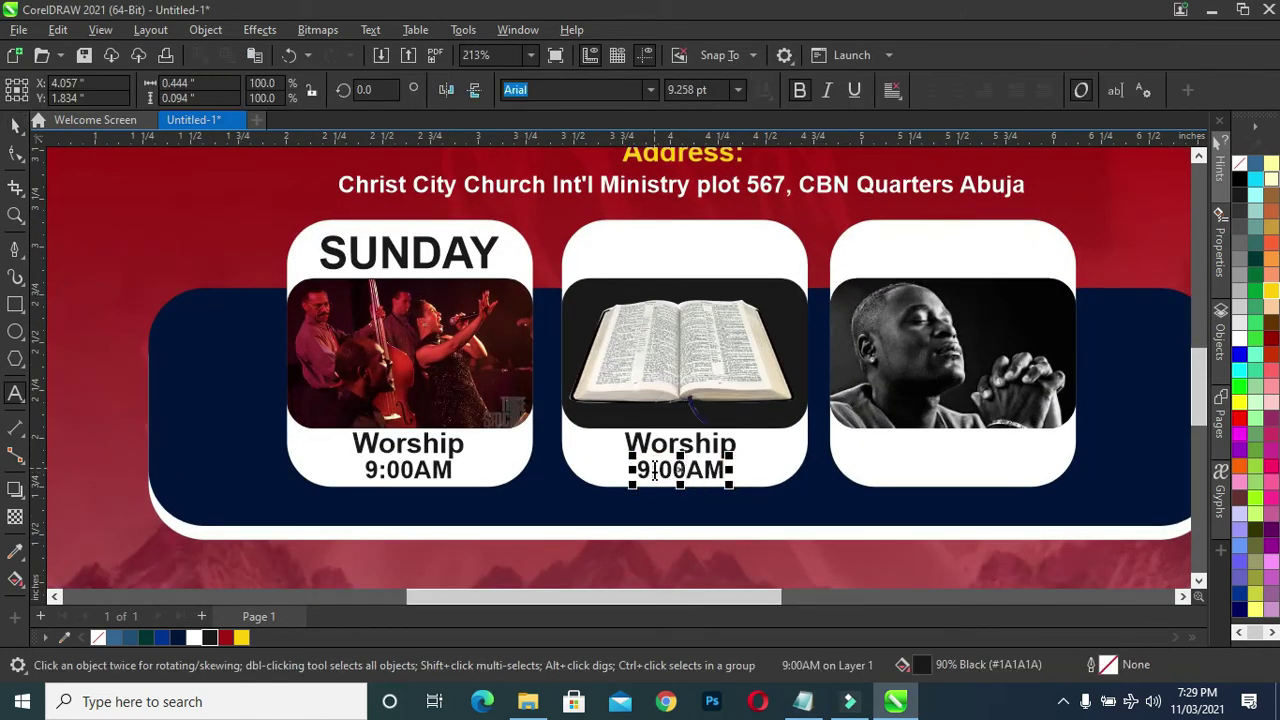
{"action": "left_click_drag", "start_coordinate": [638, 470], "coordinate": [655, 470]}
{"action": "type", "text": "5:00"}
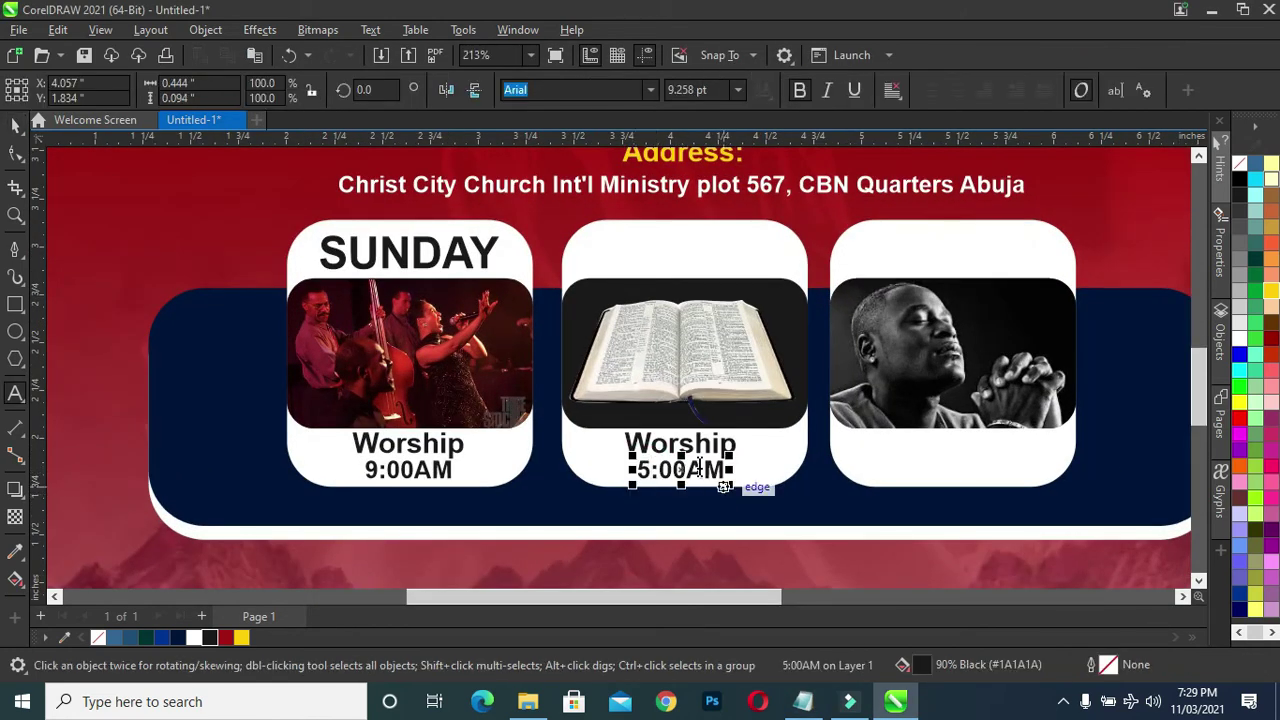
{"action": "type", "text": "PM"}
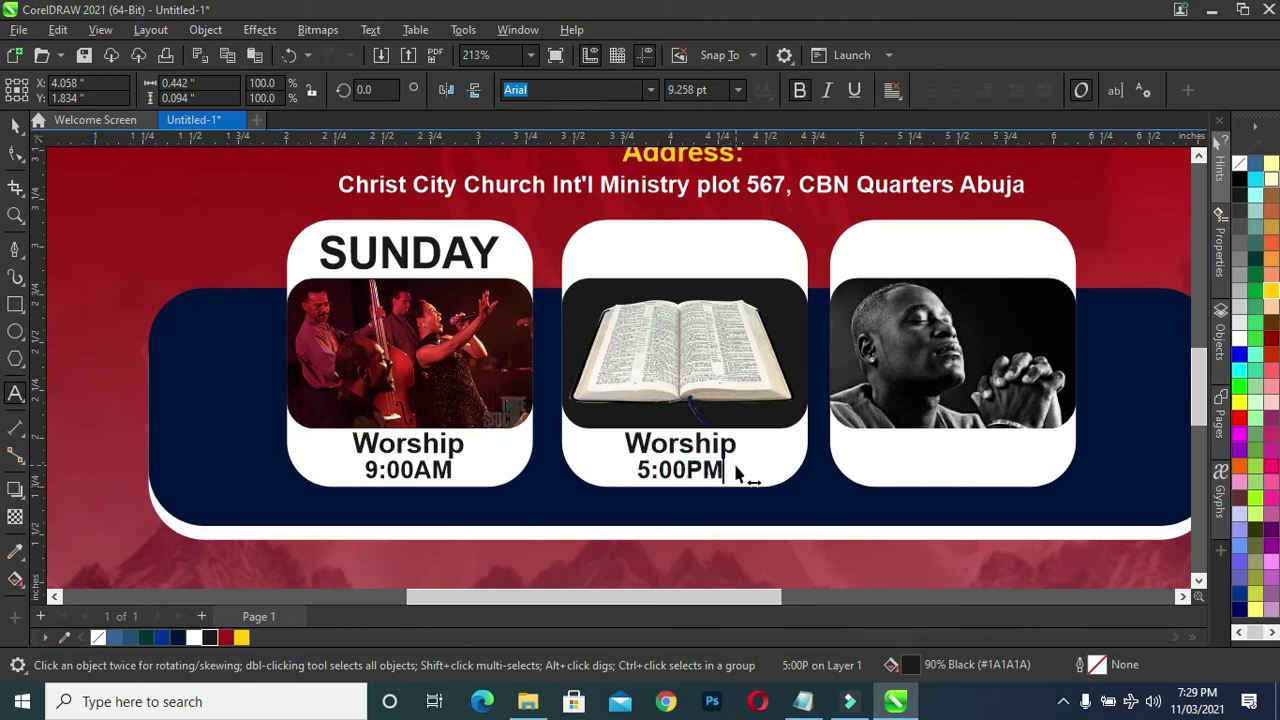
Retype the middle card's Worship label as Bible Study.
{"action": "key", "text": "ctrl+space"}
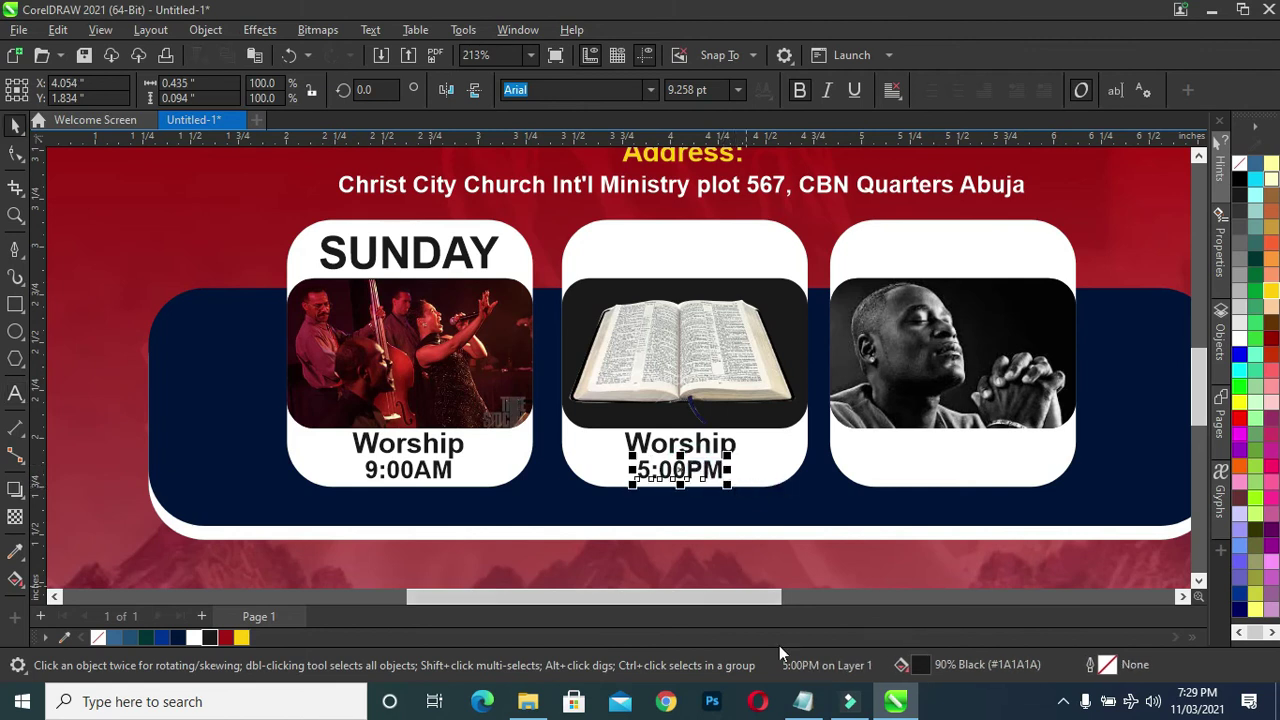
{"action": "left_click", "coordinate": [685, 450]}
{"action": "double_click", "coordinate": [694, 452]}
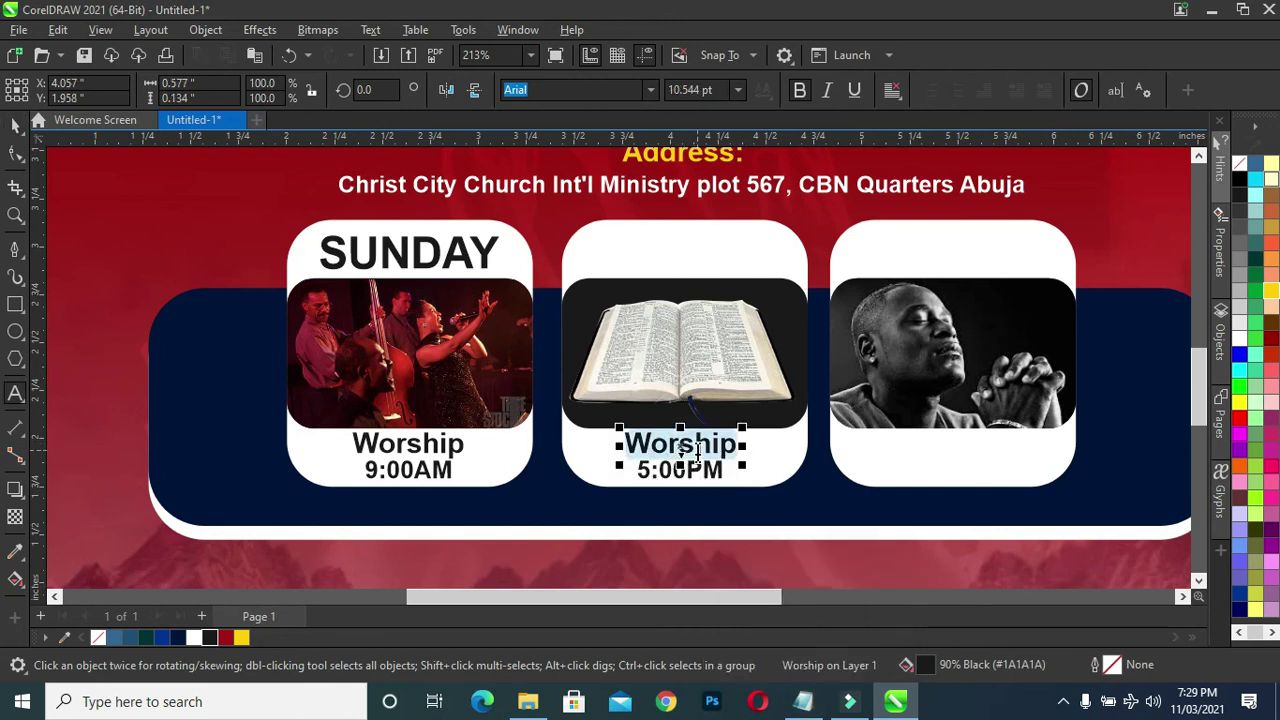
{"action": "type", "text": "Bible Study"}
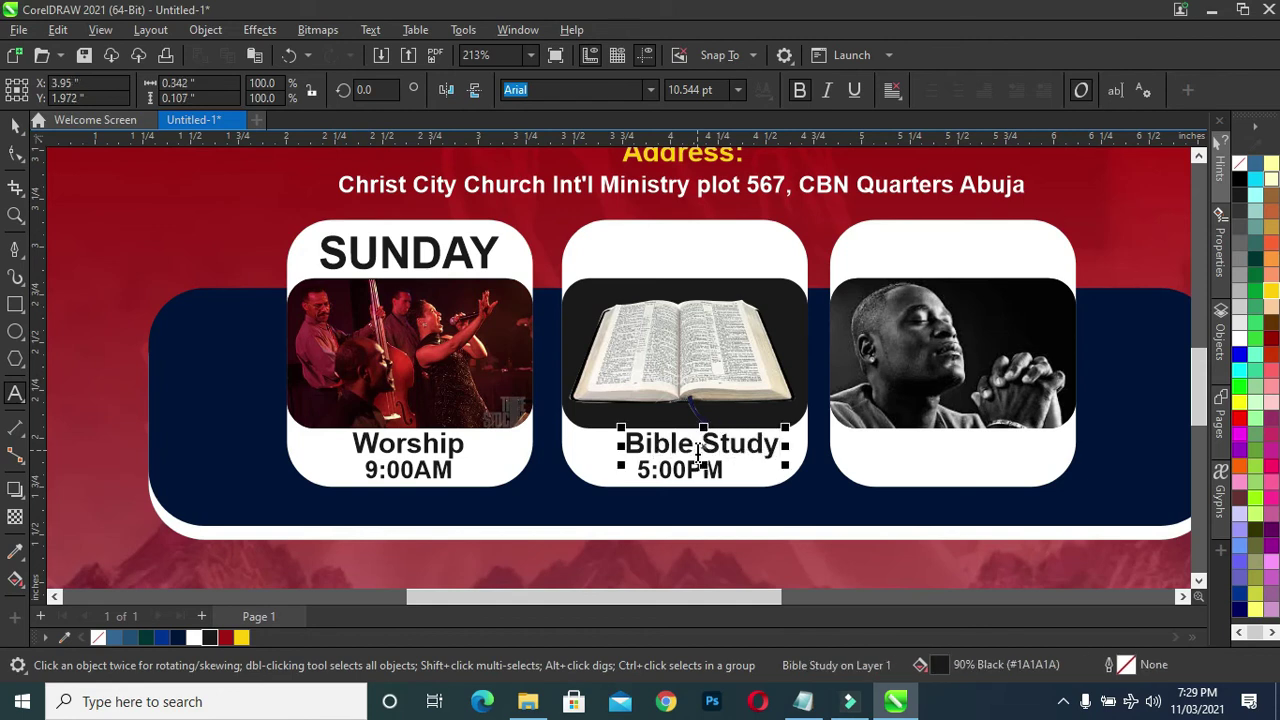
Centre Bible Study and 5:00PM horizontally on the middle card, then bring the notes forward.
{"action": "left_click", "coordinate": [15, 122]}
{"action": "left_click", "coordinate": [592, 467], "text": "shift"}
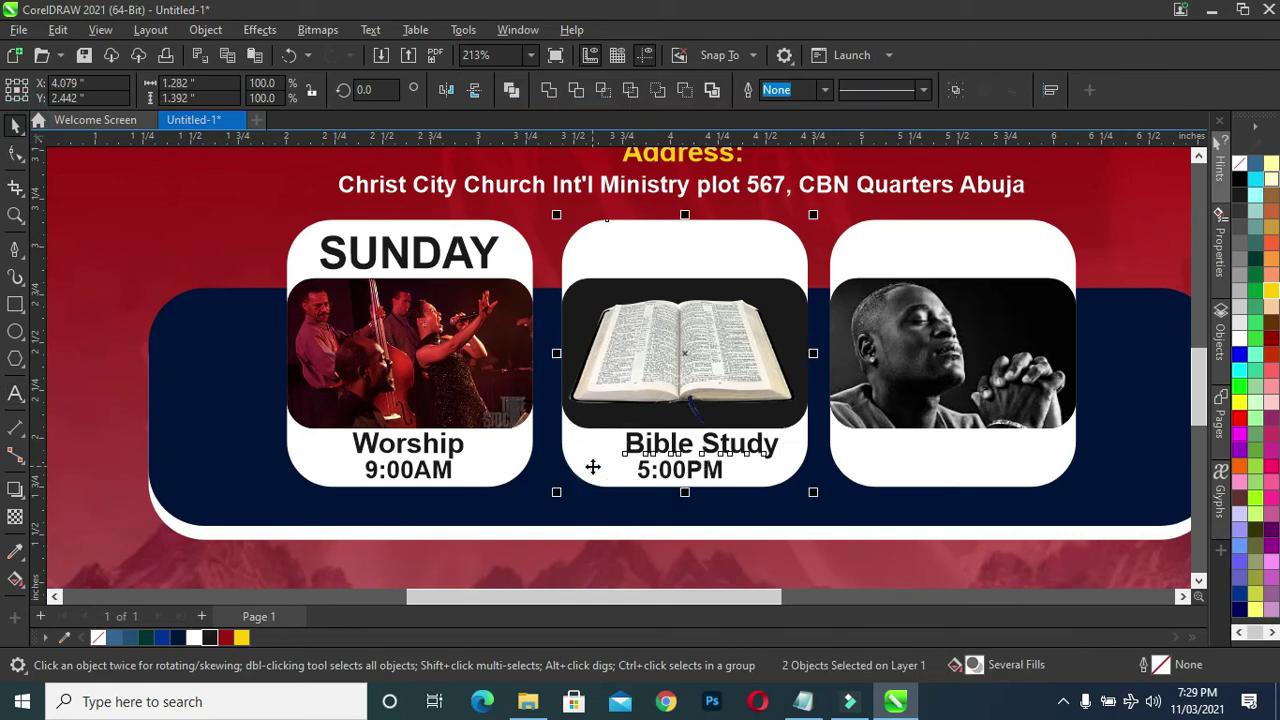
{"action": "key", "text": "c"}
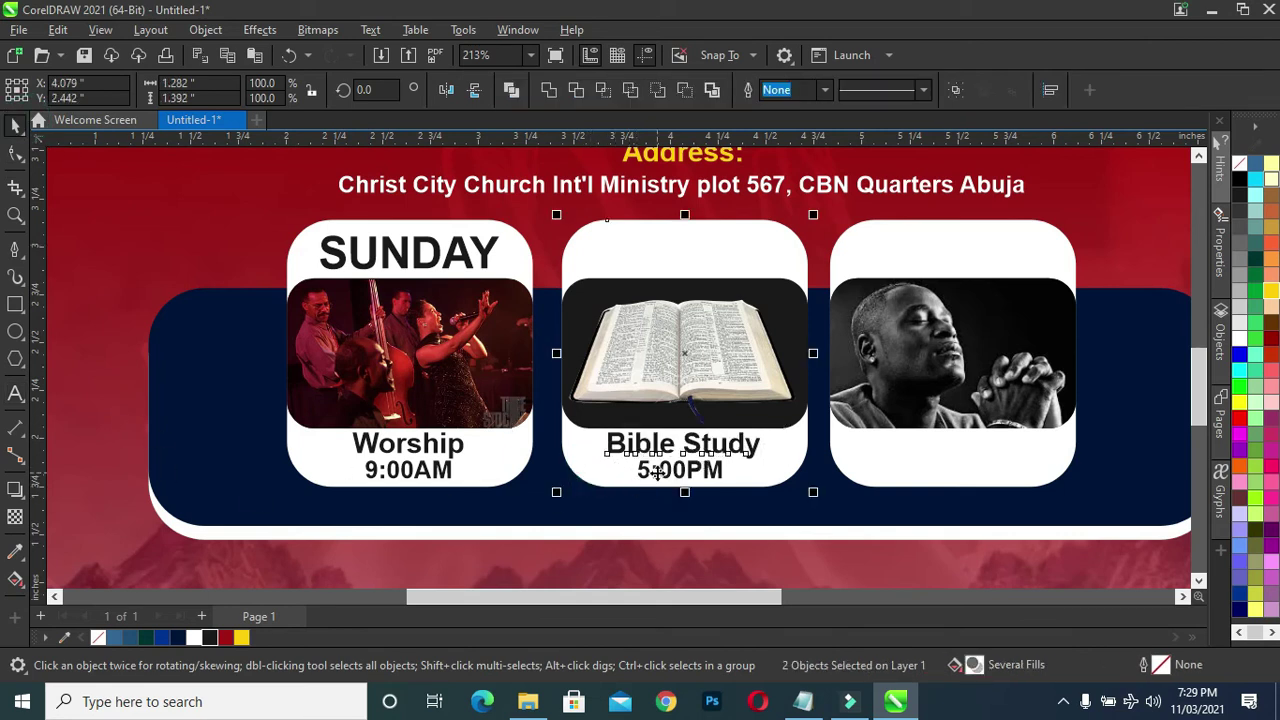
{"action": "left_click", "coordinate": [657, 472]}
{"action": "left_click", "coordinate": [585, 467], "text": "shift"}
{"action": "key", "text": "c"}
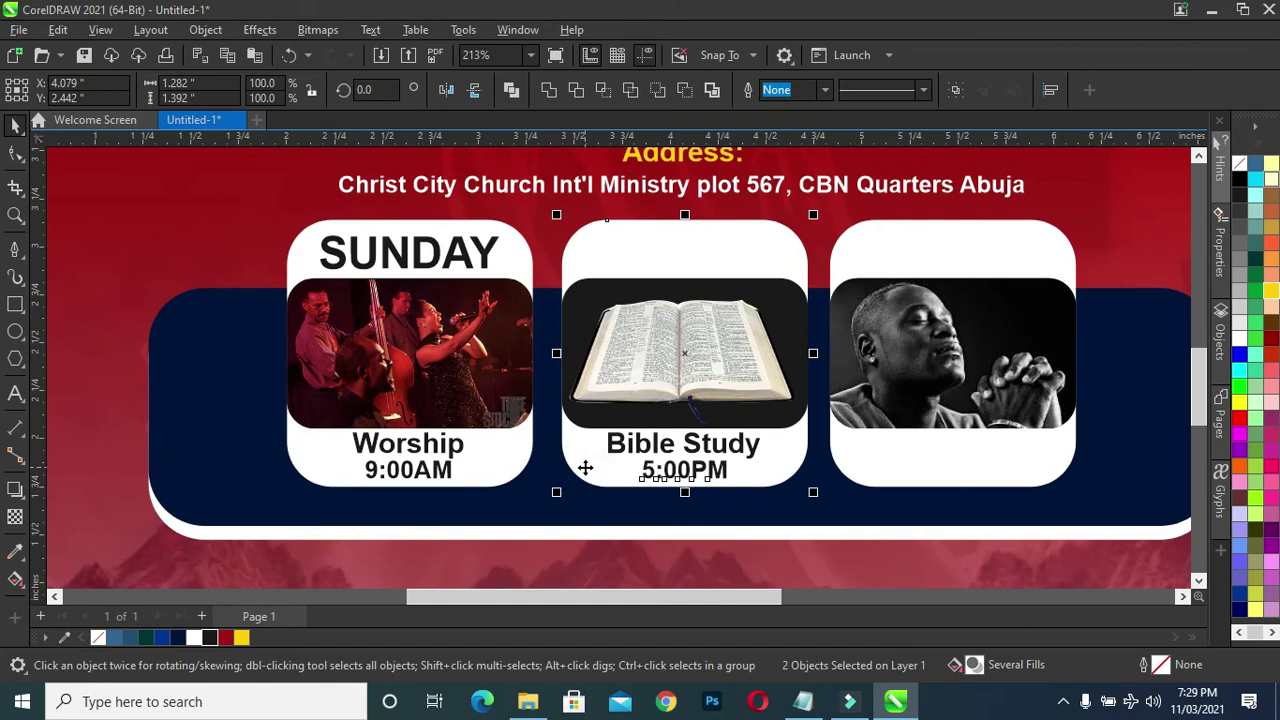
{"action": "scroll", "coordinate": [613, 458], "scroll_direction": "down", "scroll_amount": 2}
{"action": "left_click", "coordinate": [803, 701]}
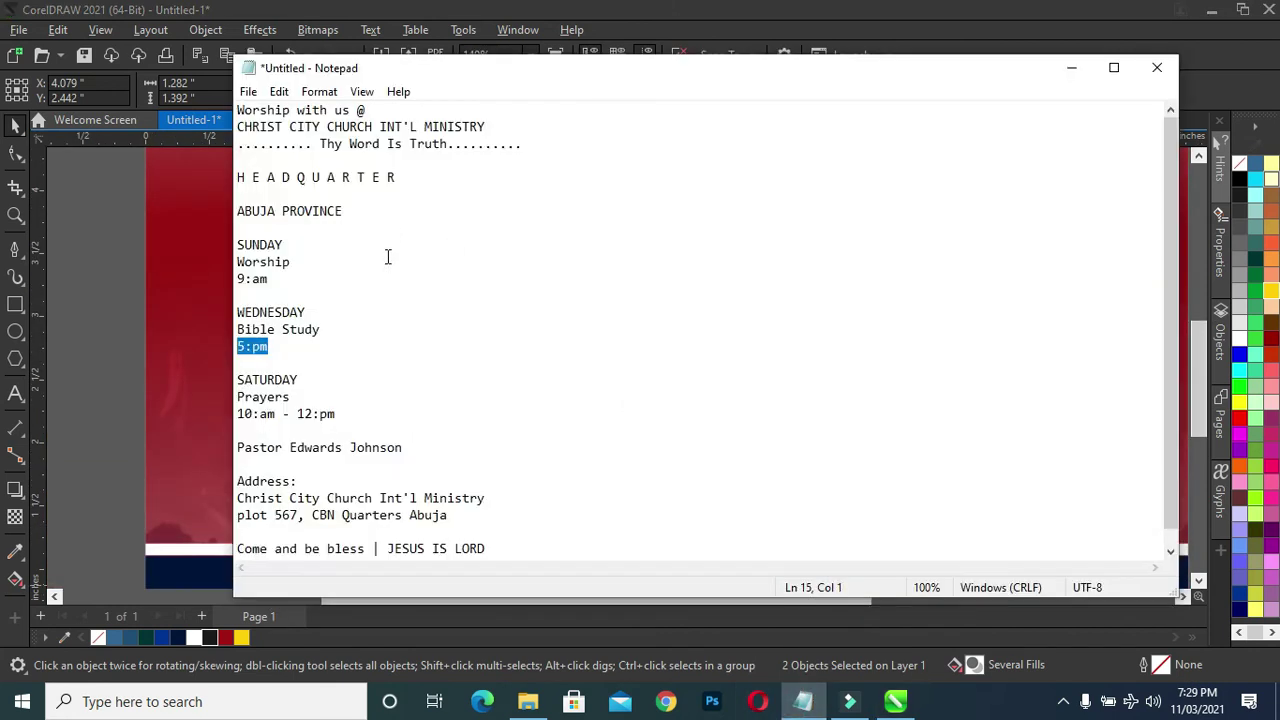
Copy WEDNESDAY from the notes and duplicate the SUNDAY heading onto the middle card.
{"action": "left_click_drag", "start_coordinate": [309, 312], "coordinate": [236, 312]}
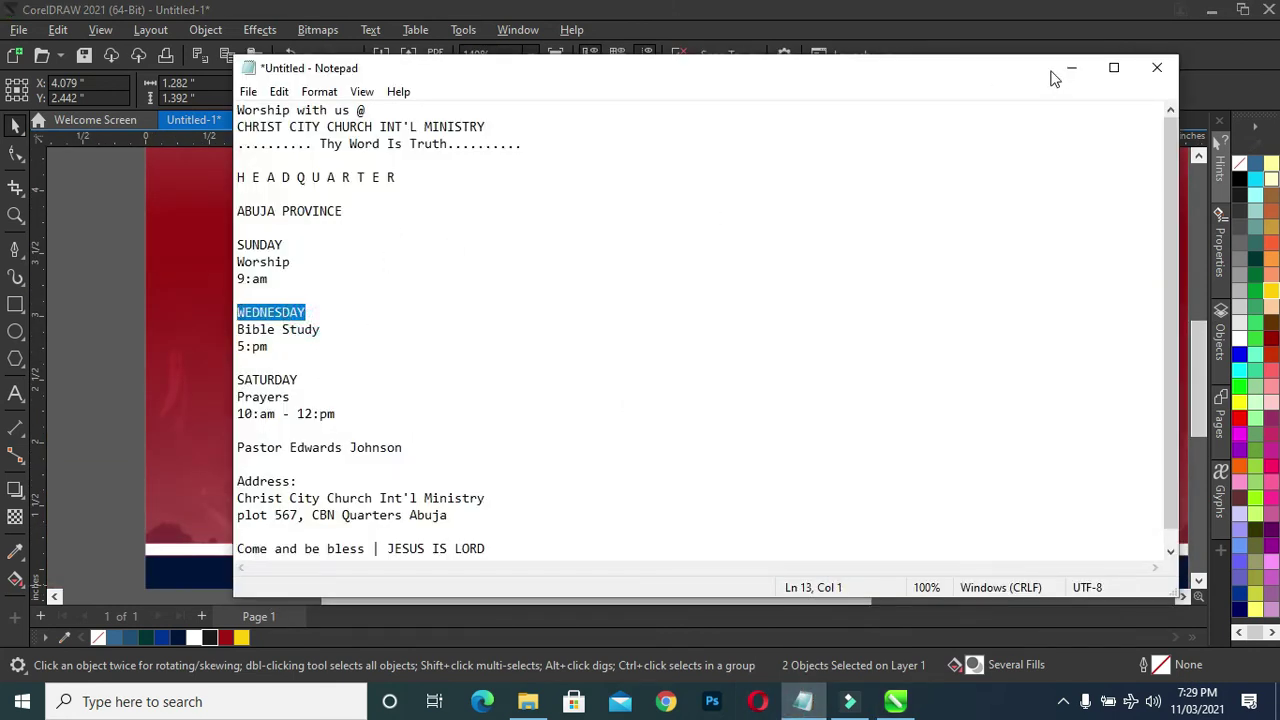
{"action": "left_click", "coordinate": [1071, 68]}
{"action": "left_click", "coordinate": [91, 437]}
{"action": "scroll", "coordinate": [700, 455], "scroll_direction": "up", "scroll_amount": 2}
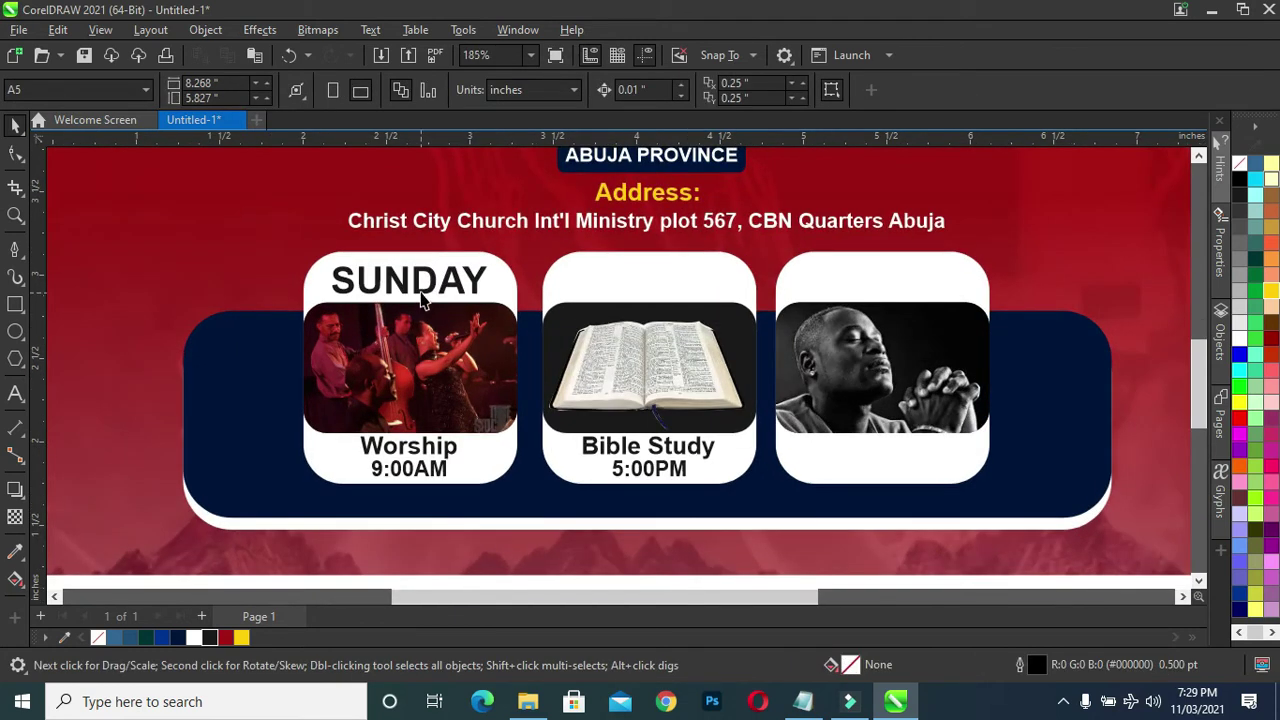
{"action": "left_click", "coordinate": [415, 283]}
{"action": "left_click_drag", "start_coordinate": [677, 288], "coordinate": [656, 285]}
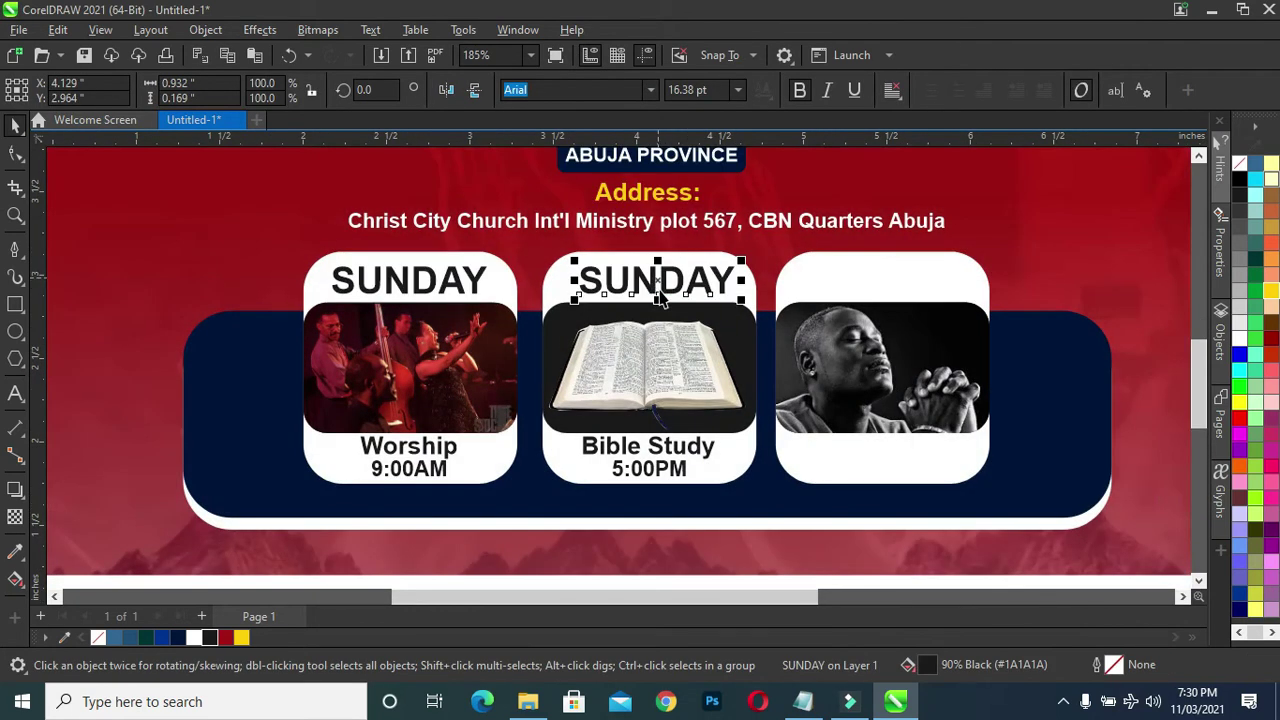
Change the copied heading to WEDNESDAY and shrink it to fit across the middle card.
{"action": "double_click", "coordinate": [667, 297]}
{"action": "double_click", "coordinate": [667, 297]}
{"action": "type", "text": "WEDNESDAY"}
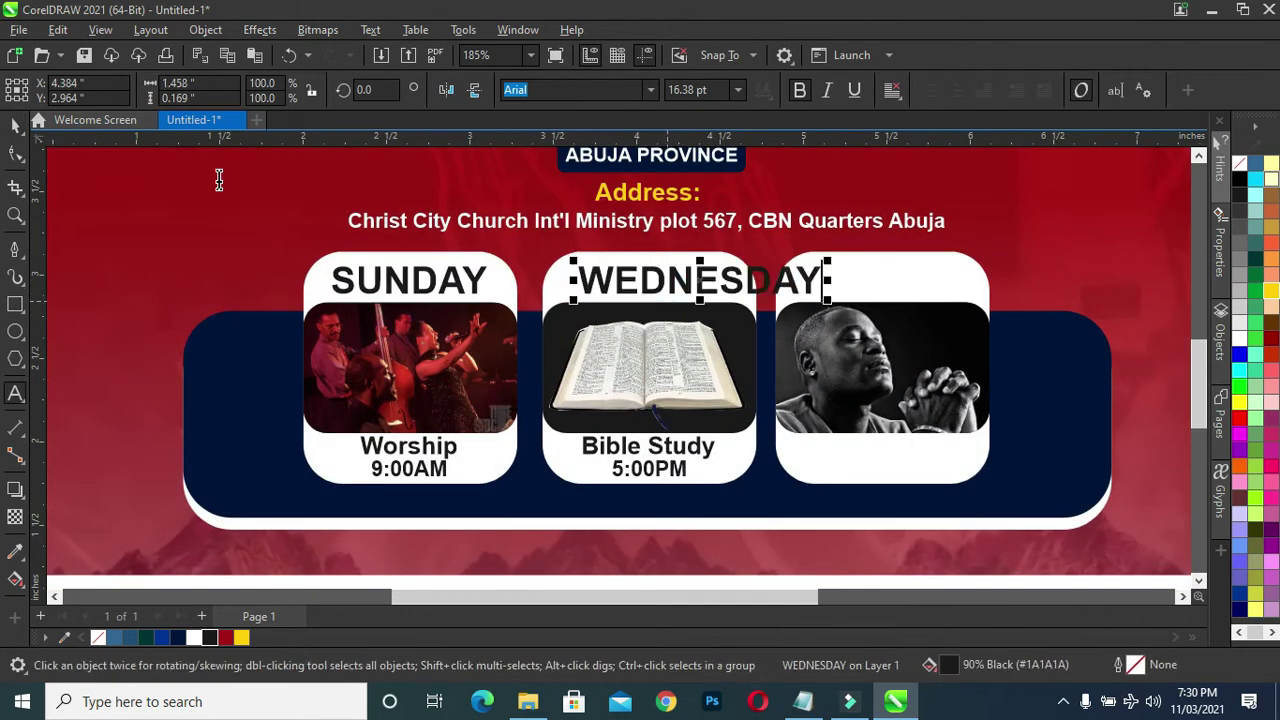
{"action": "left_click_drag", "start_coordinate": [690, 278], "coordinate": [670, 280]}
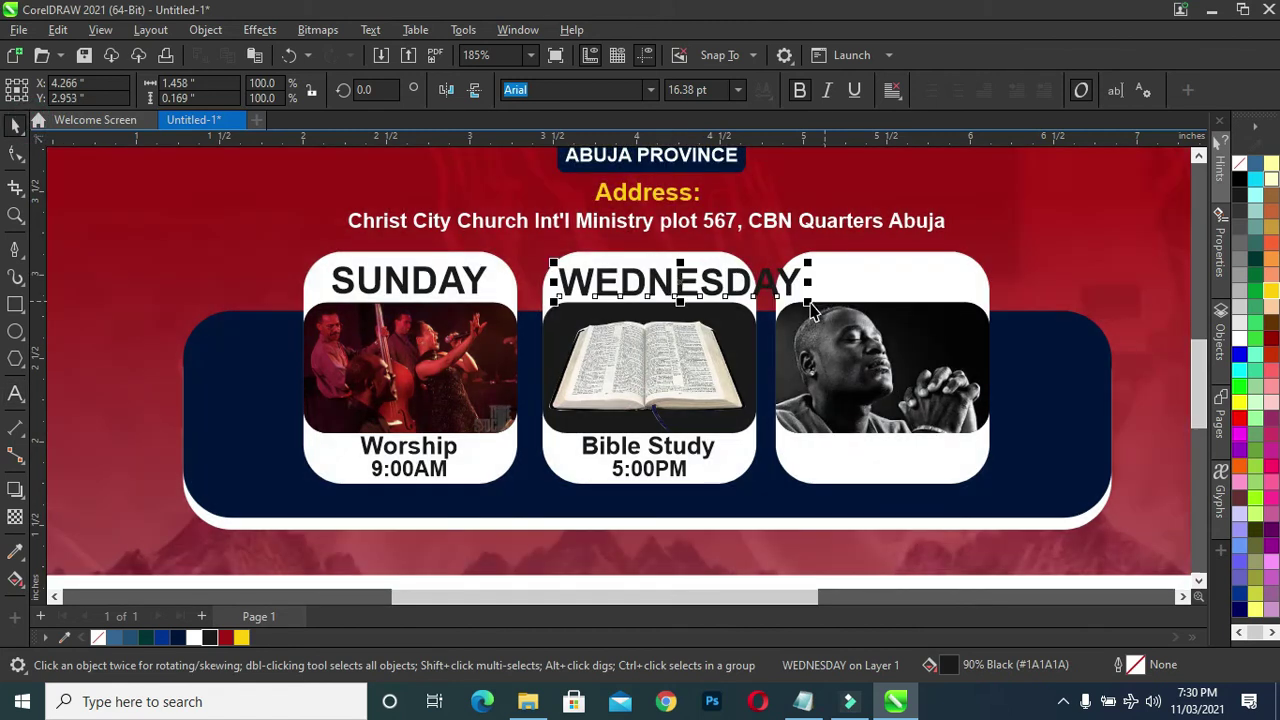
{"action": "left_click_drag", "start_coordinate": [808, 301], "coordinate": [748, 260]}
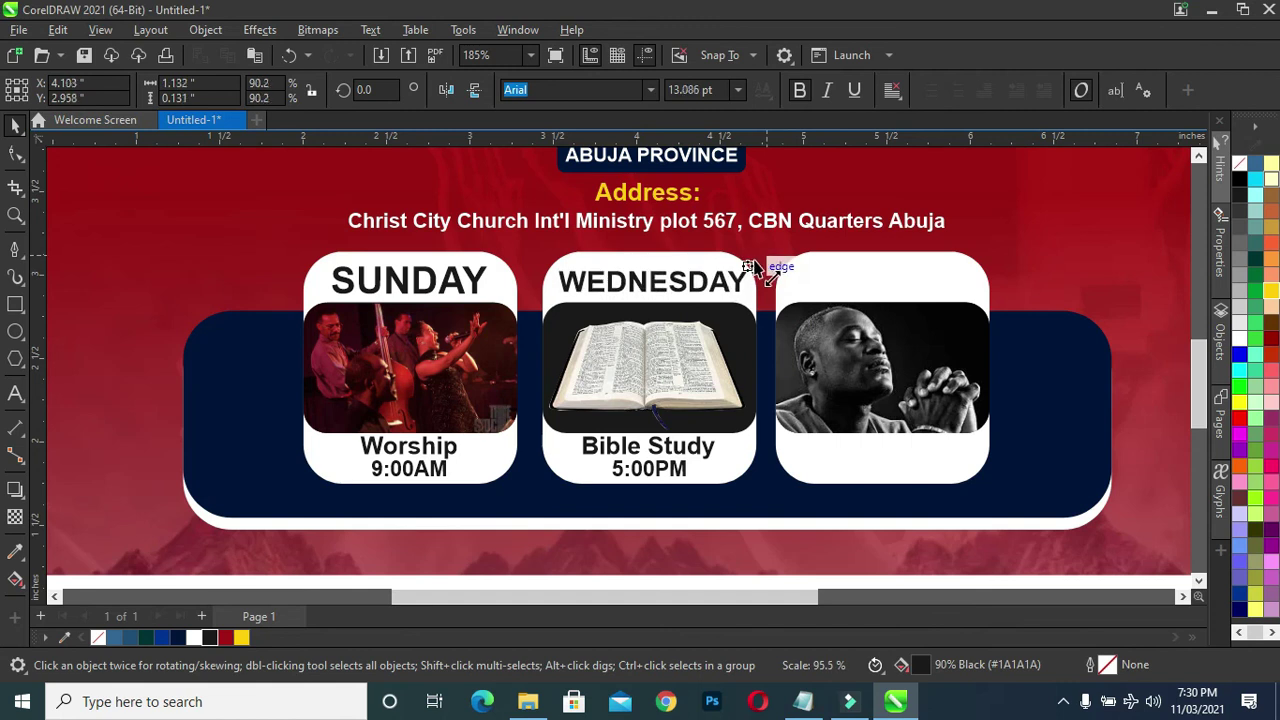
{"action": "left_click", "coordinate": [672, 256], "text": "shift"}
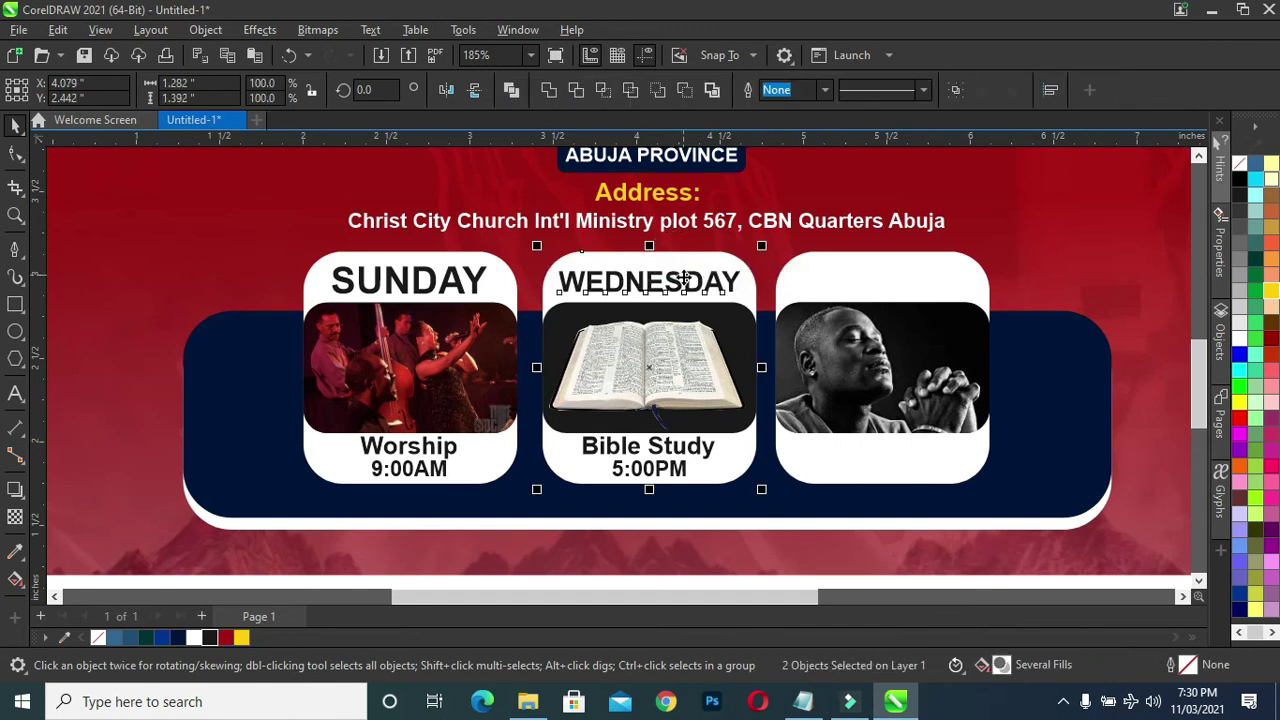
{"action": "scroll", "coordinate": [480, 470], "scroll_direction": "down", "scroll_amount": 1}
{"action": "scroll", "coordinate": [480, 470], "scroll_direction": "down", "scroll_amount": 1}
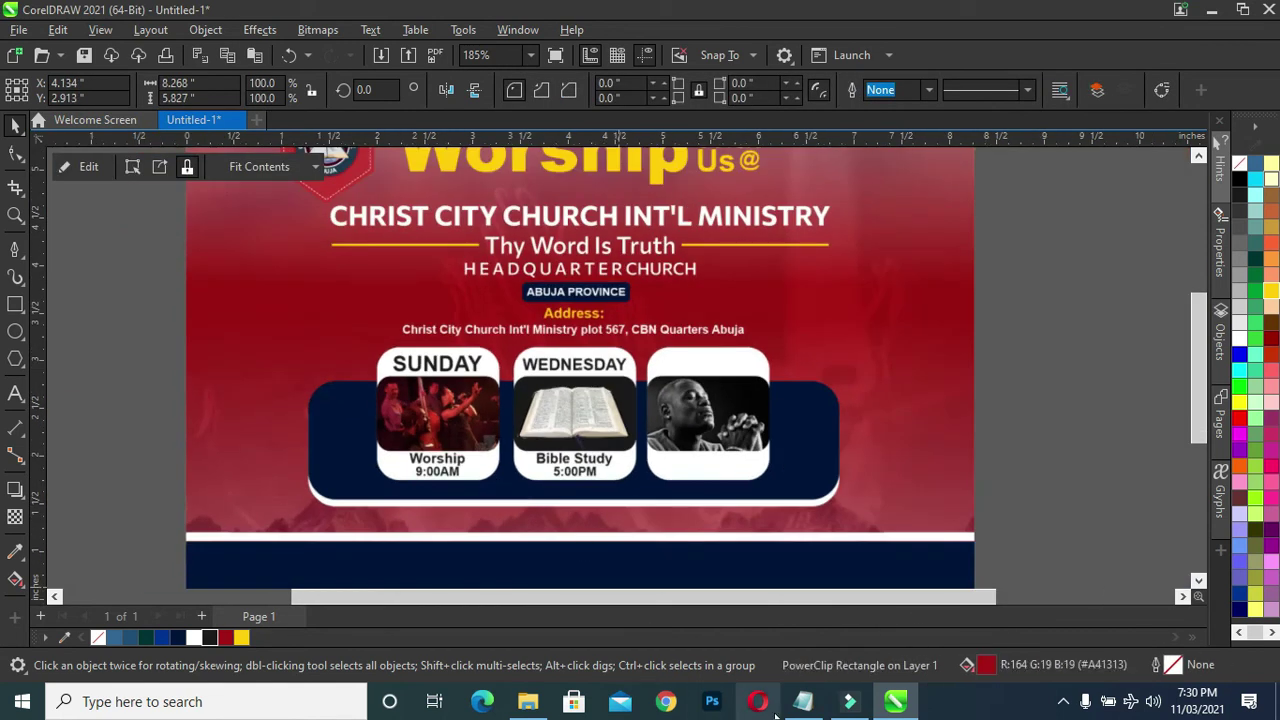
Copy SATURDAY from the notes and make a SATURDAY copy of the WEDNESDAY heading on the third card.
{"action": "left_click", "coordinate": [803, 701]}
{"action": "double_click", "coordinate": [303, 380]}
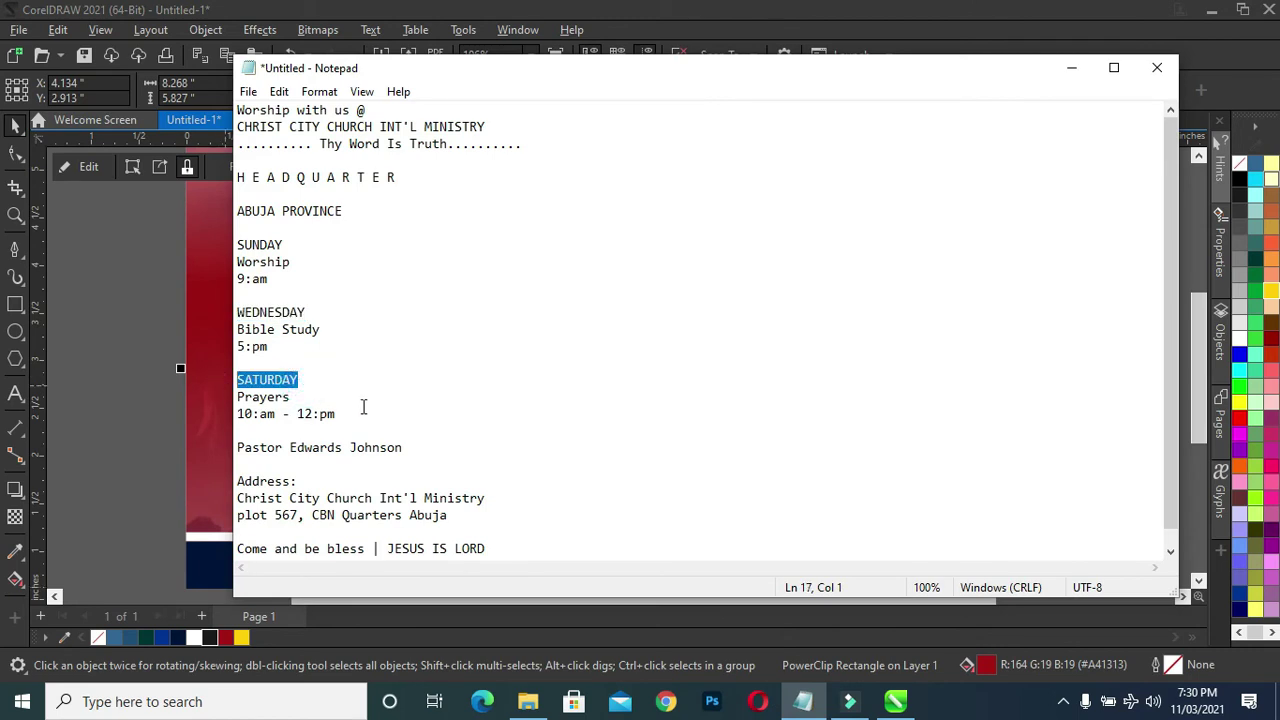
{"action": "left_click", "coordinate": [1071, 67]}
{"action": "scroll", "coordinate": [443, 368], "scroll_direction": "up", "scroll_amount": 1}
{"action": "scroll", "coordinate": [443, 368], "scroll_direction": "up", "scroll_amount": 1}
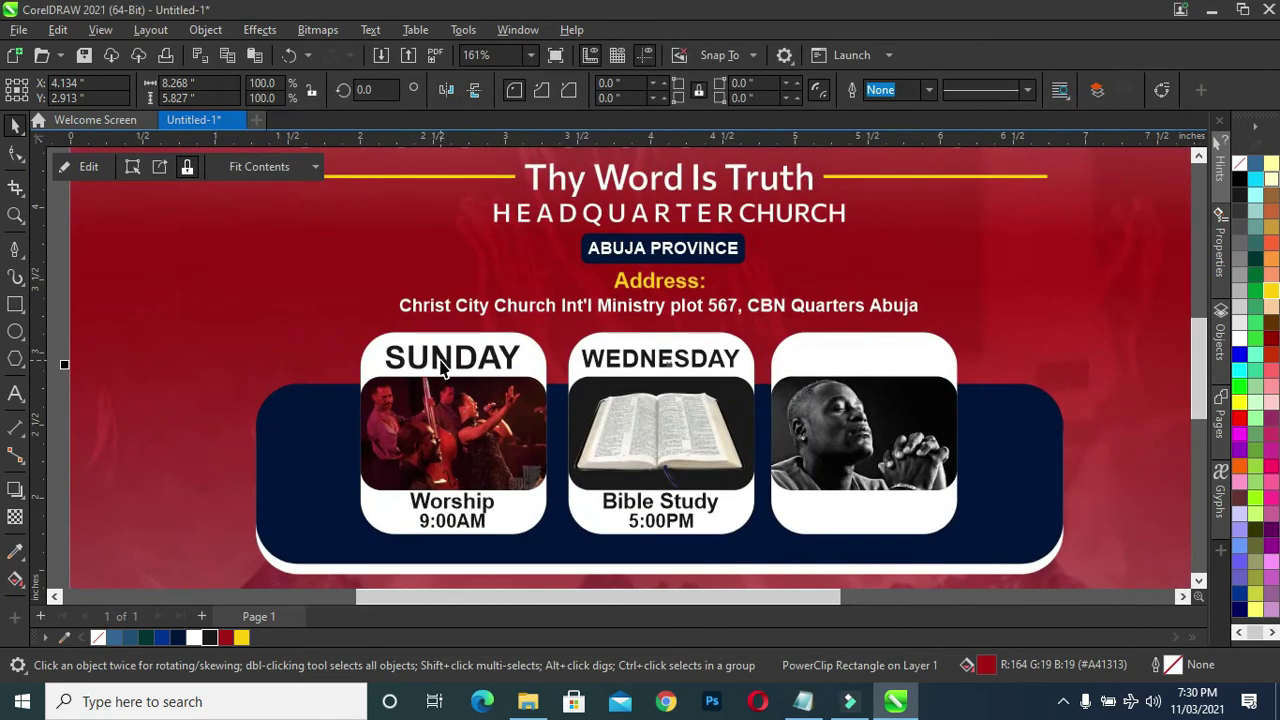
{"action": "left_click_drag", "start_coordinate": [640, 365], "coordinate": [865, 360]}
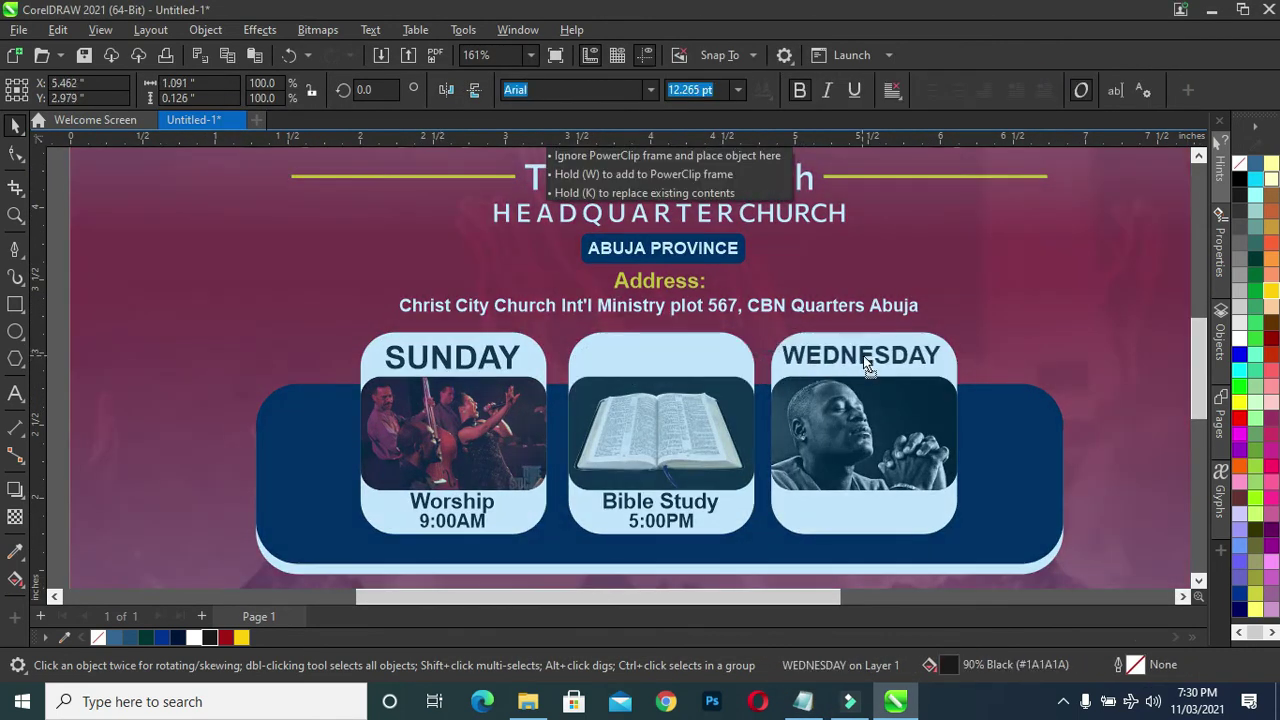
{"action": "key", "text": "ctrl+z"}
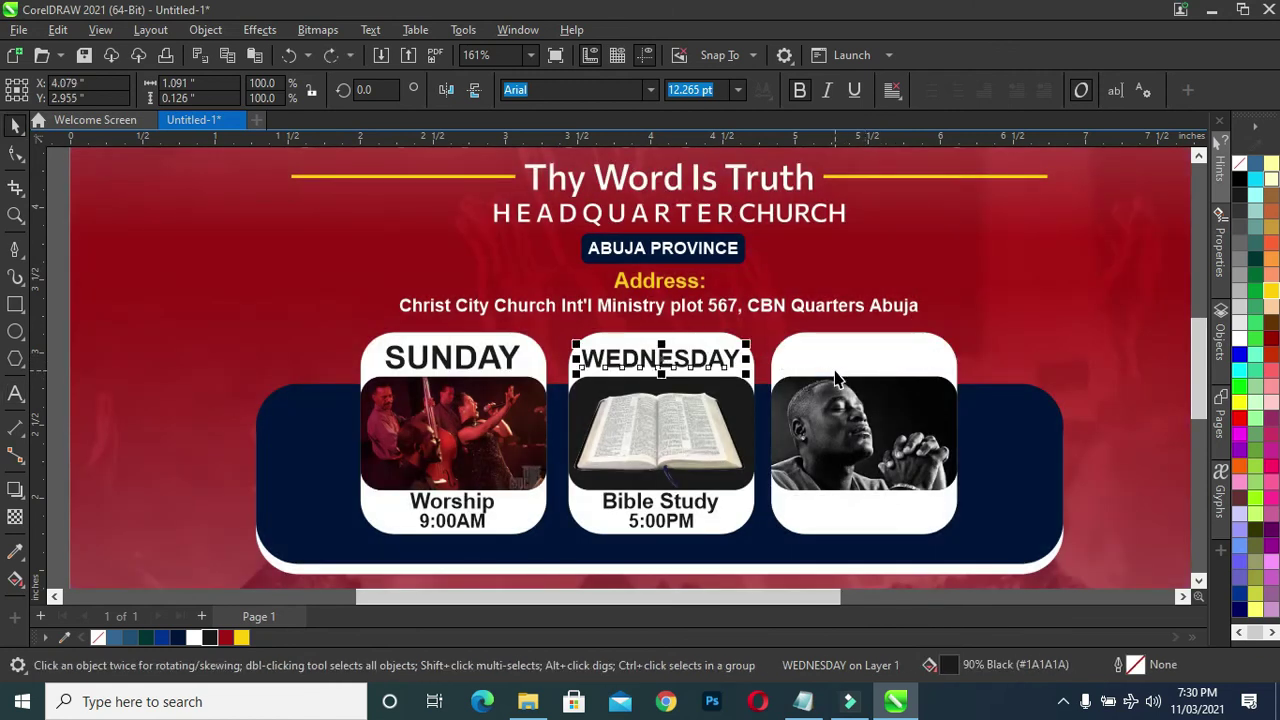
{"action": "left_click_drag", "start_coordinate": [660, 365], "coordinate": [865, 358]}
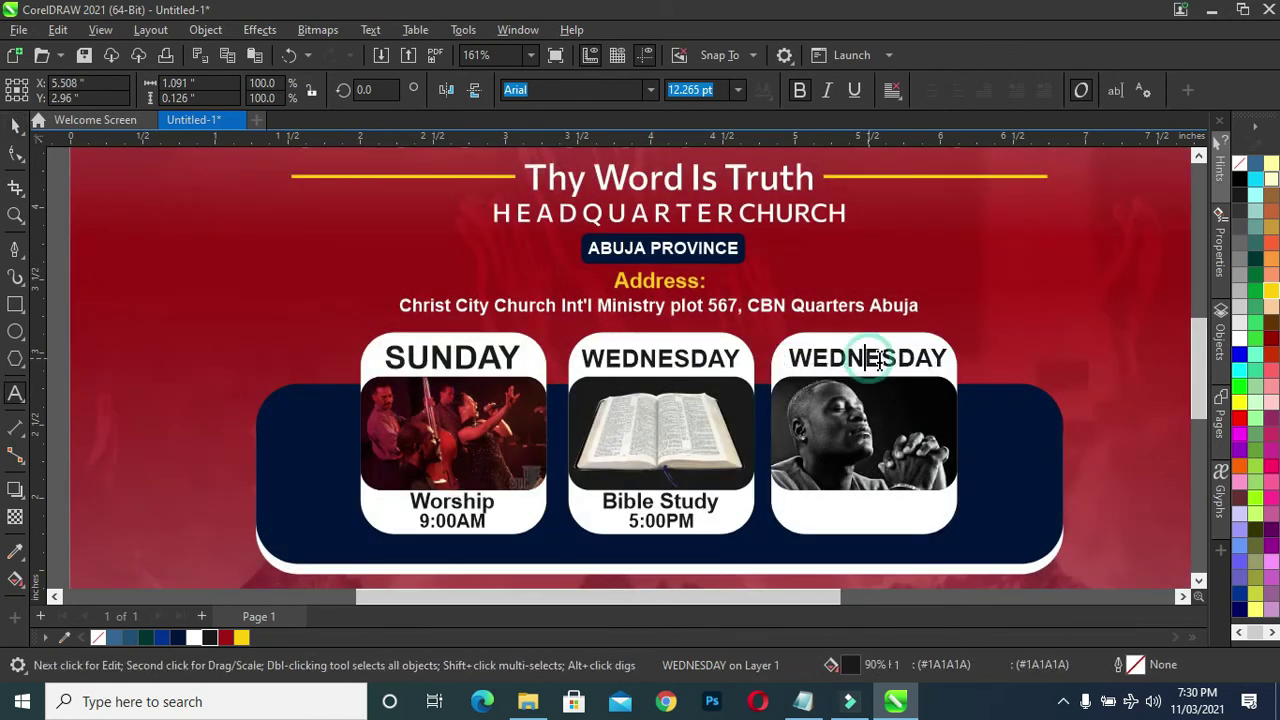
{"action": "double_click", "coordinate": [878, 360]}
{"action": "type", "text": "SATURDAY"}
{"action": "key", "text": "ctrl+space"}
Enlarge SATURDAY slightly and nudge it with WEDNESDAY so both headings line up.
{"action": "scroll", "coordinate": [886, 424], "scroll_direction": "up", "scroll_amount": 2}
{"action": "left_click_drag", "start_coordinate": [947, 366], "coordinate": [961, 375]}
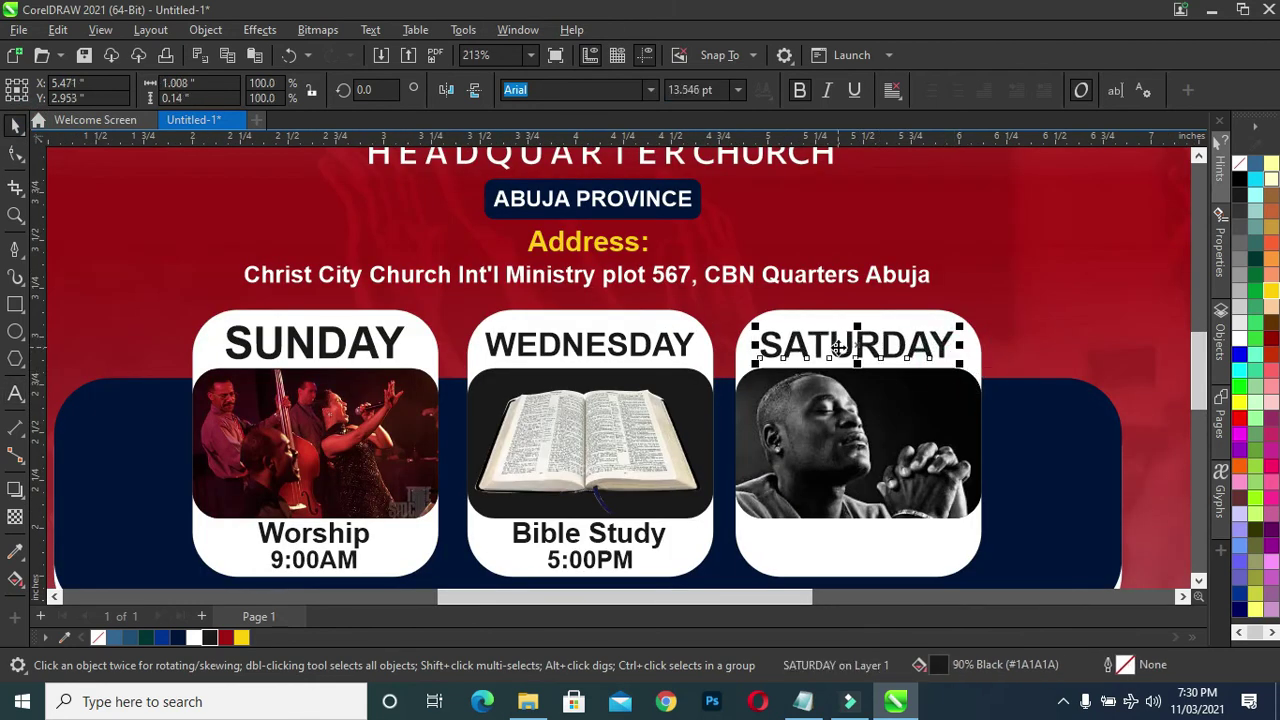
{"action": "left_click", "coordinate": [631, 364], "text": "shift"}
{"action": "left_click_drag", "start_coordinate": [631, 346], "coordinate": [631, 352]}
{"action": "scroll", "coordinate": [604, 290], "scroll_direction": "down", "scroll_amount": 1}
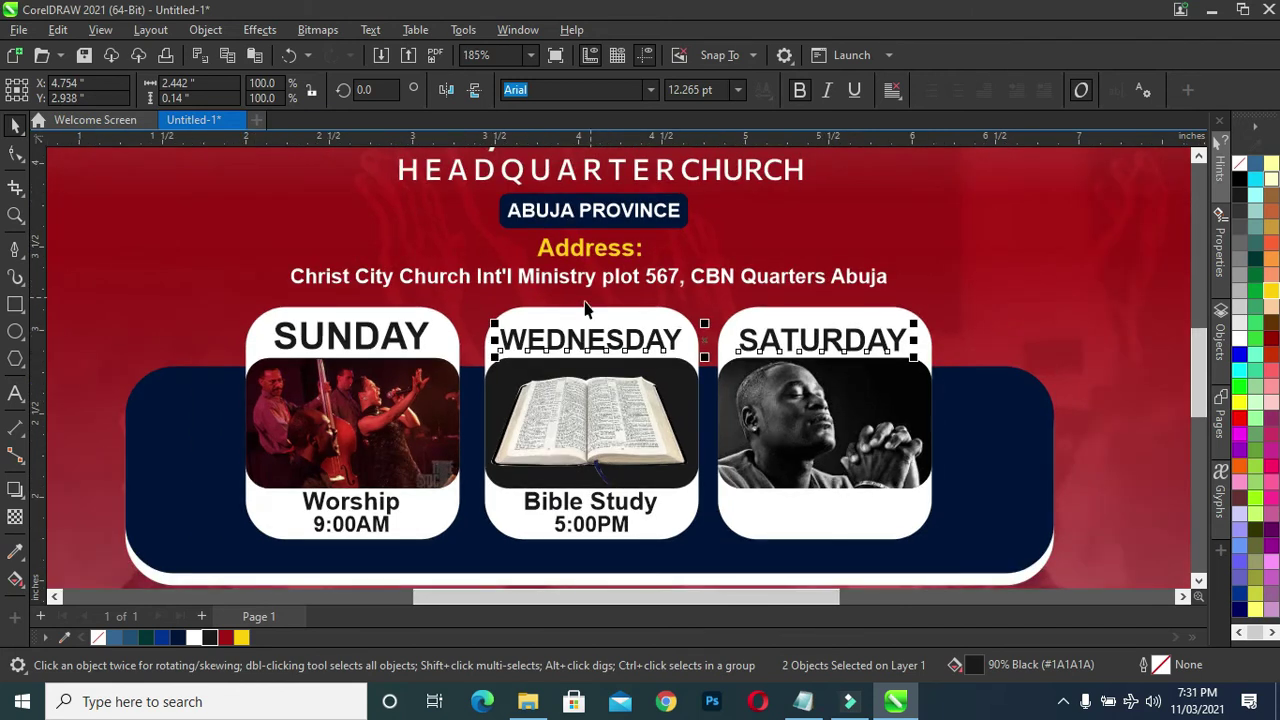
{"action": "scroll", "coordinate": [420, 345], "scroll_direction": "down", "scroll_amount": 2}
{"action": "scroll", "coordinate": [760, 370], "scroll_direction": "down", "scroll_amount": 1}
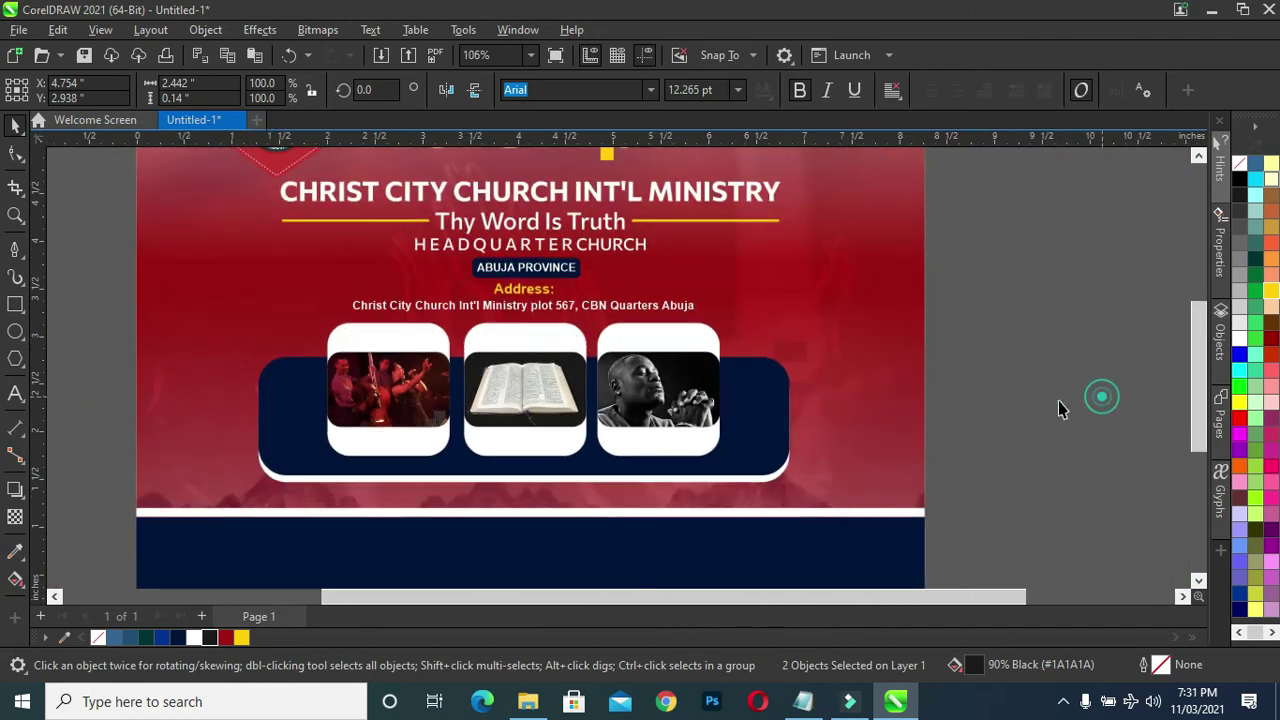
{"action": "left_click", "coordinate": [1103, 400]}
{"action": "scroll", "coordinate": [540, 393], "scroll_direction": "up", "scroll_amount": 1}
{"action": "left_click", "coordinate": [388, 338]}
{"action": "left_click", "coordinate": [388, 338]}
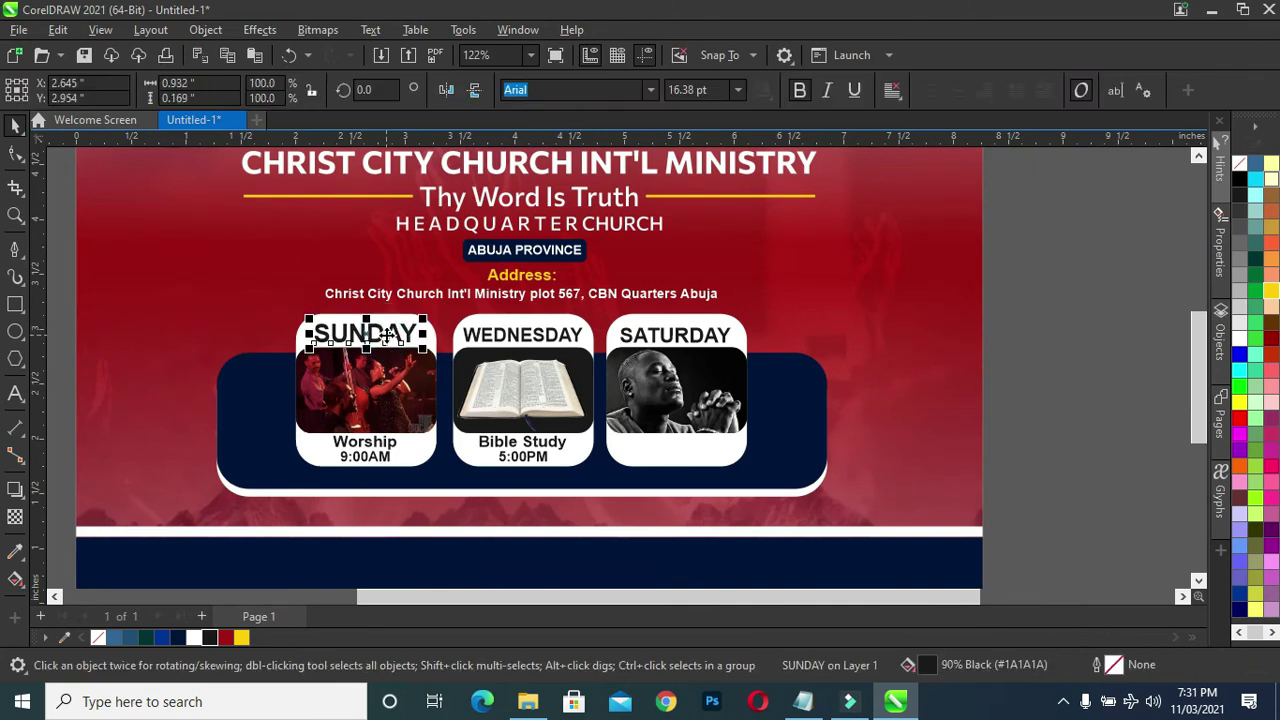
{"action": "left_click", "coordinate": [1070, 358]}
{"action": "left_click", "coordinate": [803, 701]}
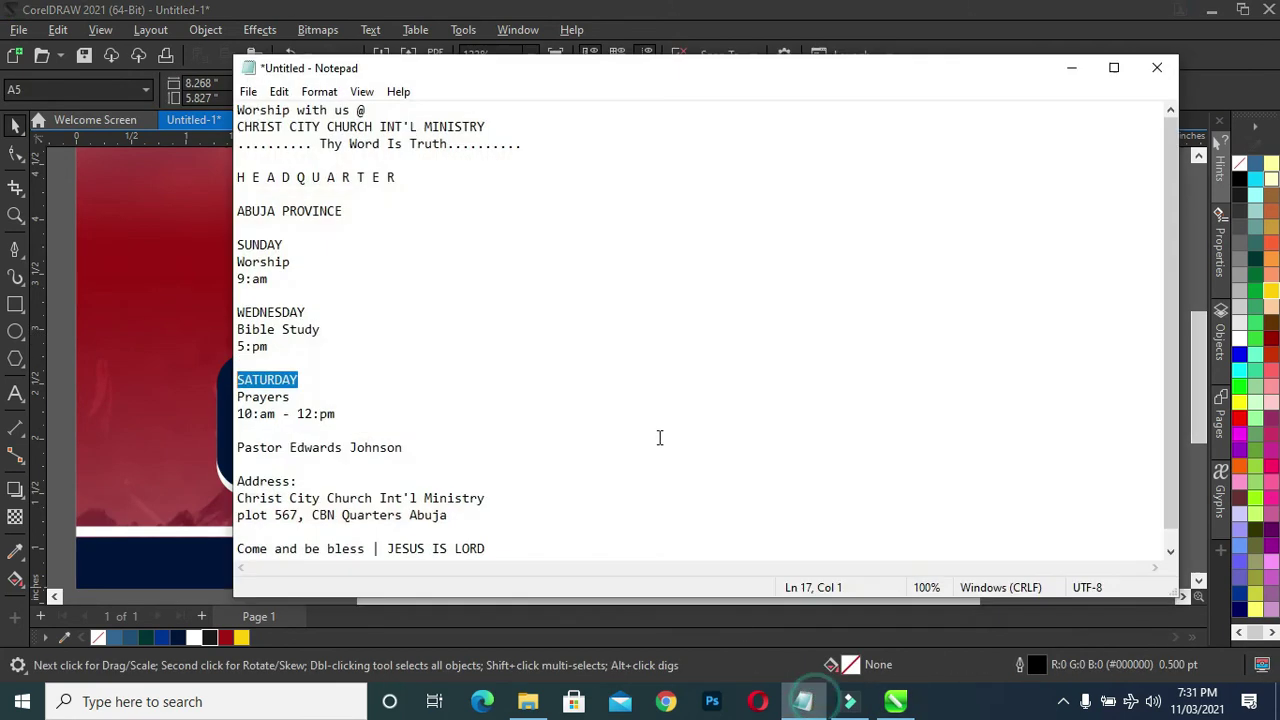
Copy the Bible Study caption to the third card, replace it with Prayers, and centre it.
{"action": "double_click", "coordinate": [305, 398]}
{"action": "key", "text": "ctrl+c"}
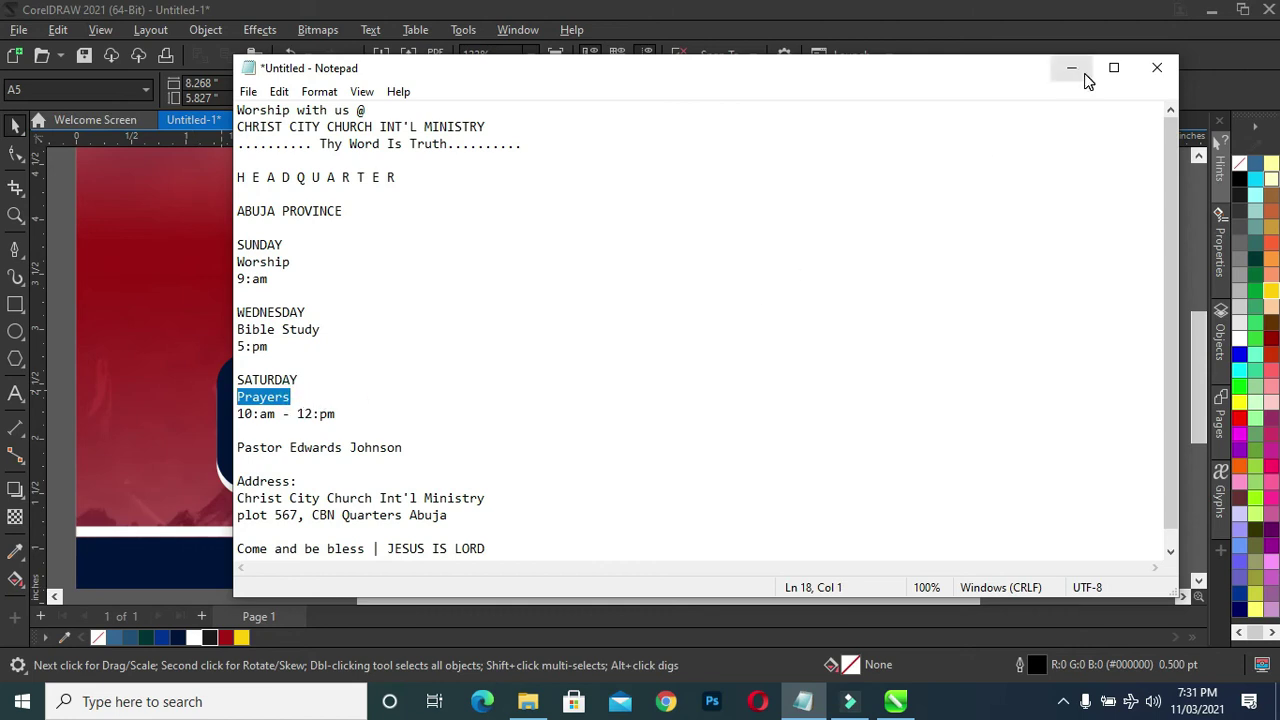
{"action": "left_click", "coordinate": [1086, 76]}
{"action": "scroll", "coordinate": [669, 447], "scroll_direction": "up", "scroll_amount": 1}
{"action": "mouse_move", "coordinate": [486, 440]}
{"action": "left_mouse_down"}
{"action": "mouse_move", "coordinate": [686, 442]}
{"action": "mouse_move", "coordinate": [730, 455]}
{"action": "left_mouse_up"}
{"action": "double_click", "coordinate": [686, 442]}
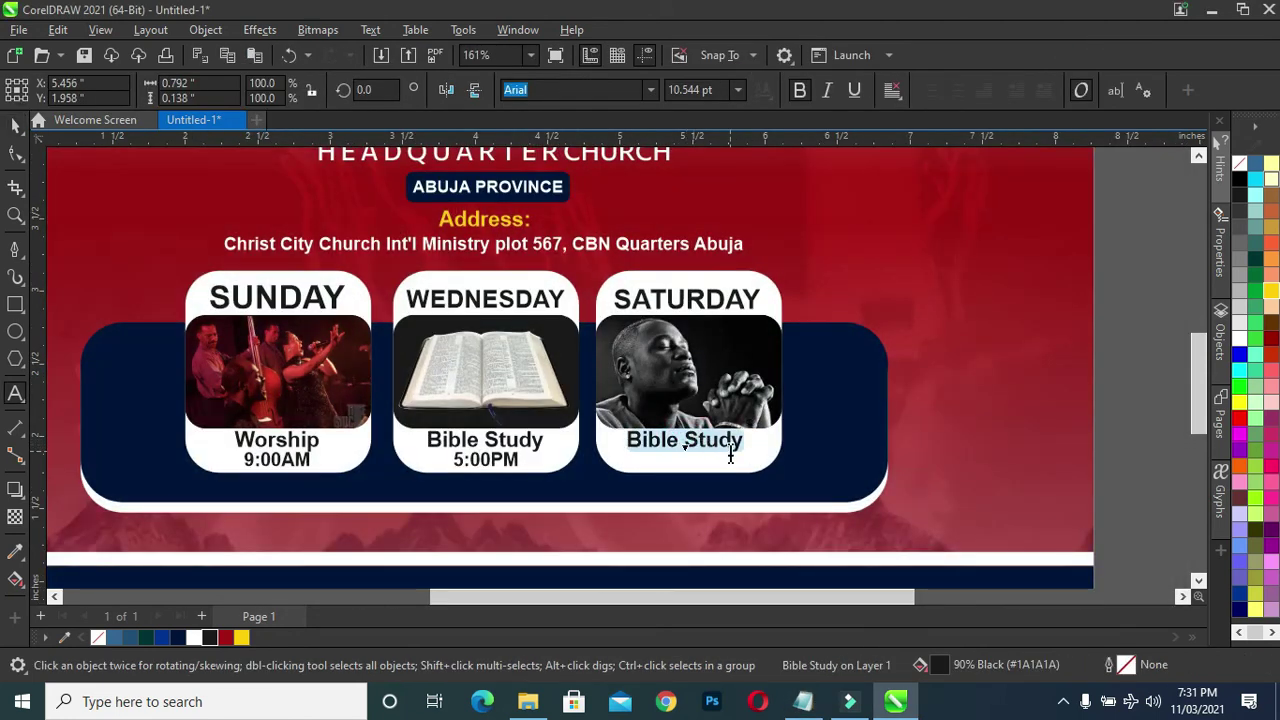
{"action": "key", "text": "ctrl+v"}
{"action": "left_click", "coordinate": [768, 445], "text": "shift"}
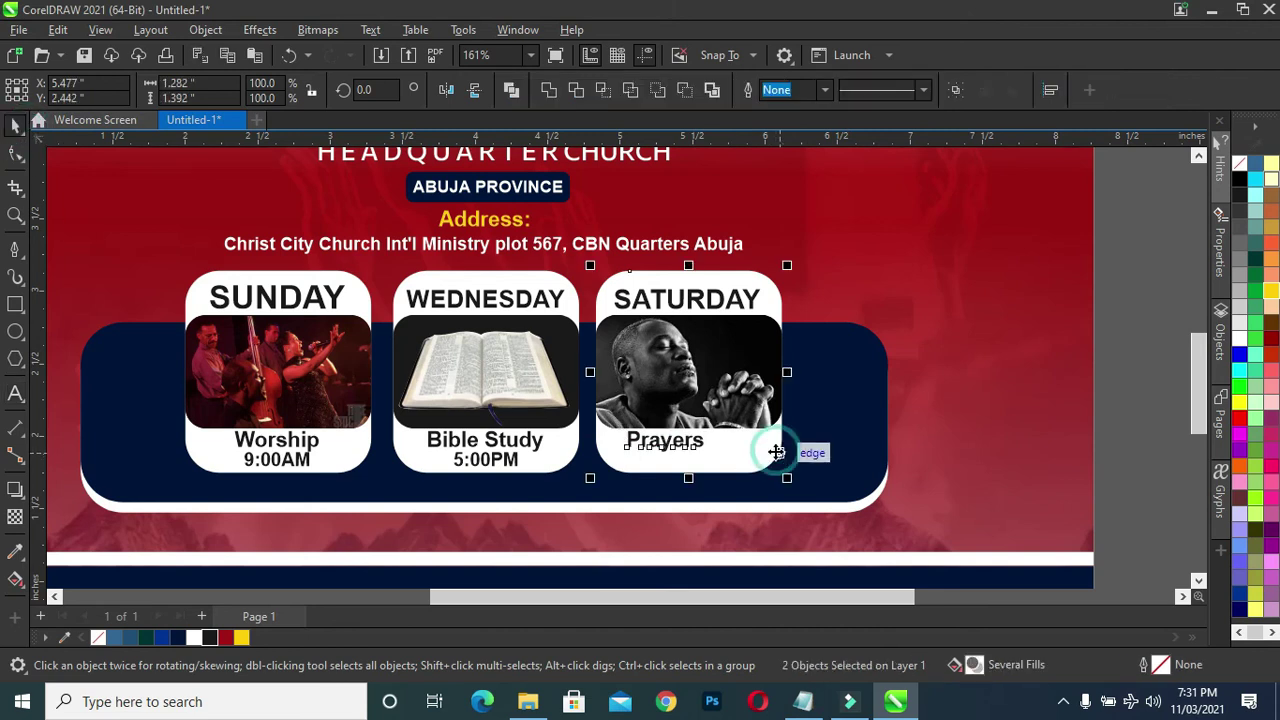
{"action": "key", "text": "c"}
{"action": "left_click", "coordinate": [1151, 366]}
Copy the 5:00PM time below Prayers and replace it with 10:am - 12:pm from the notes.
{"action": "left_click", "coordinate": [798, 703]}
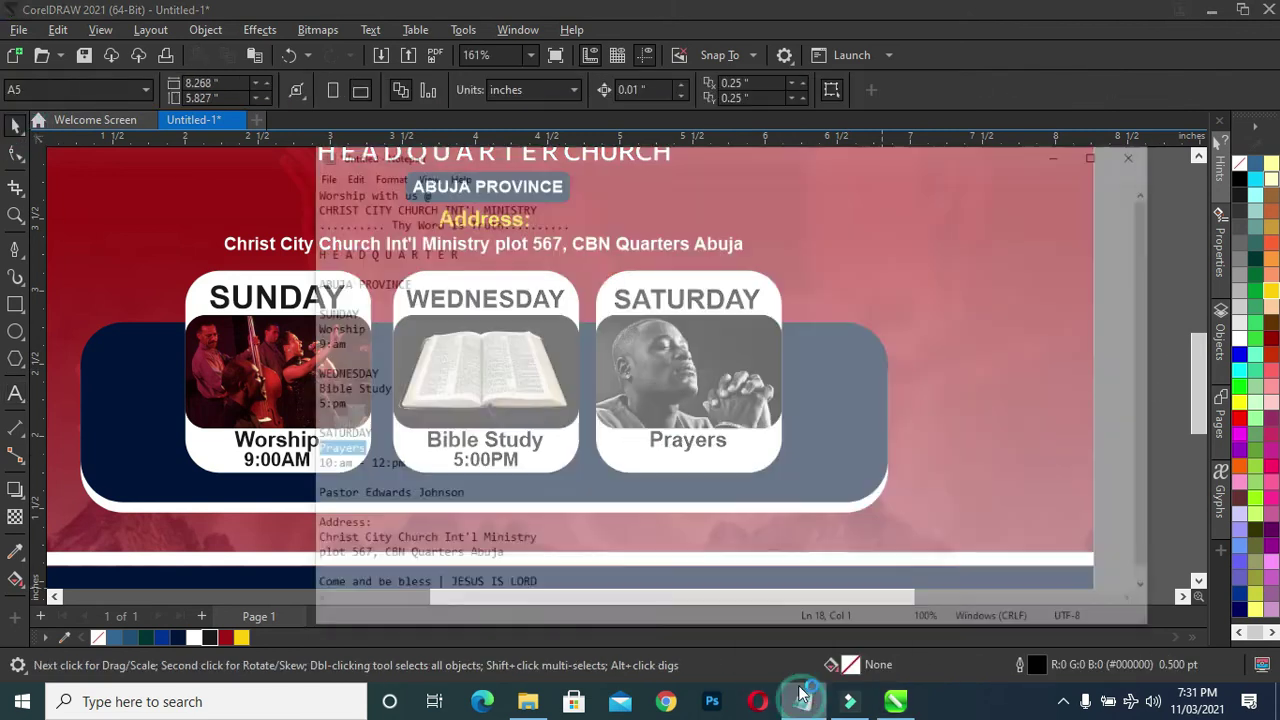
{"action": "left_click_drag", "start_coordinate": [337, 418], "coordinate": [243, 414]}
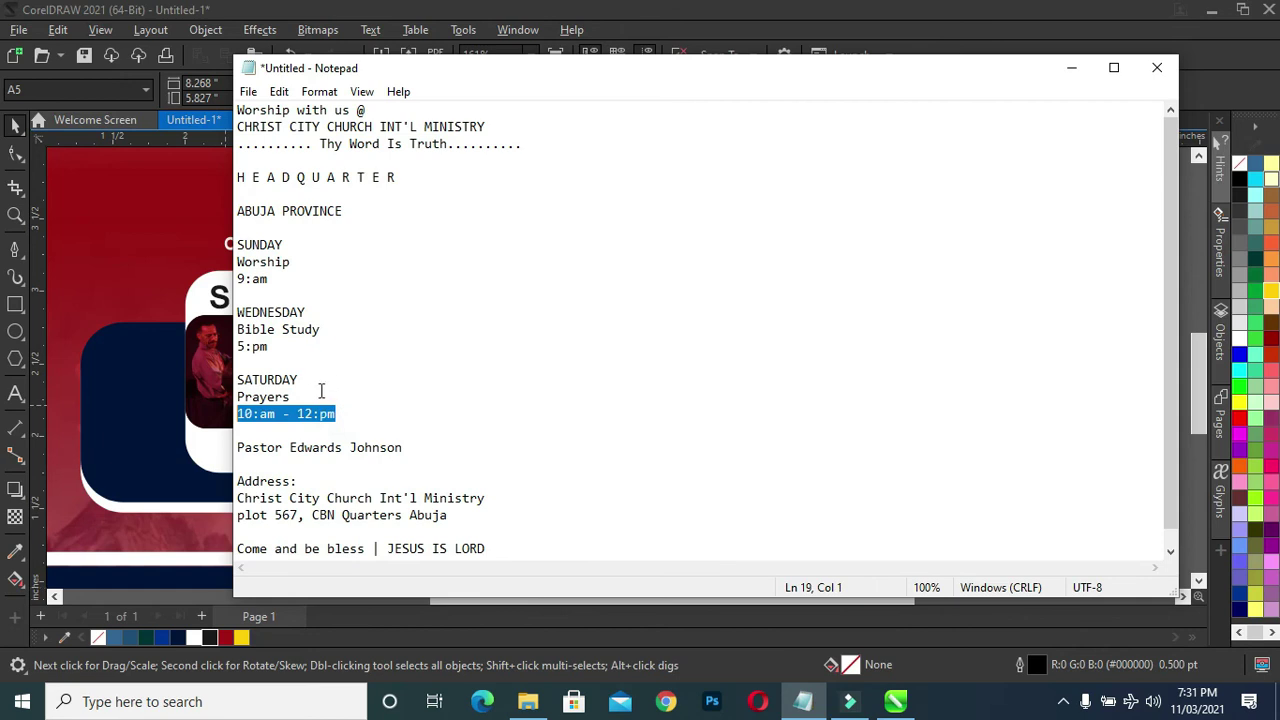
{"action": "left_click", "coordinate": [1071, 67]}
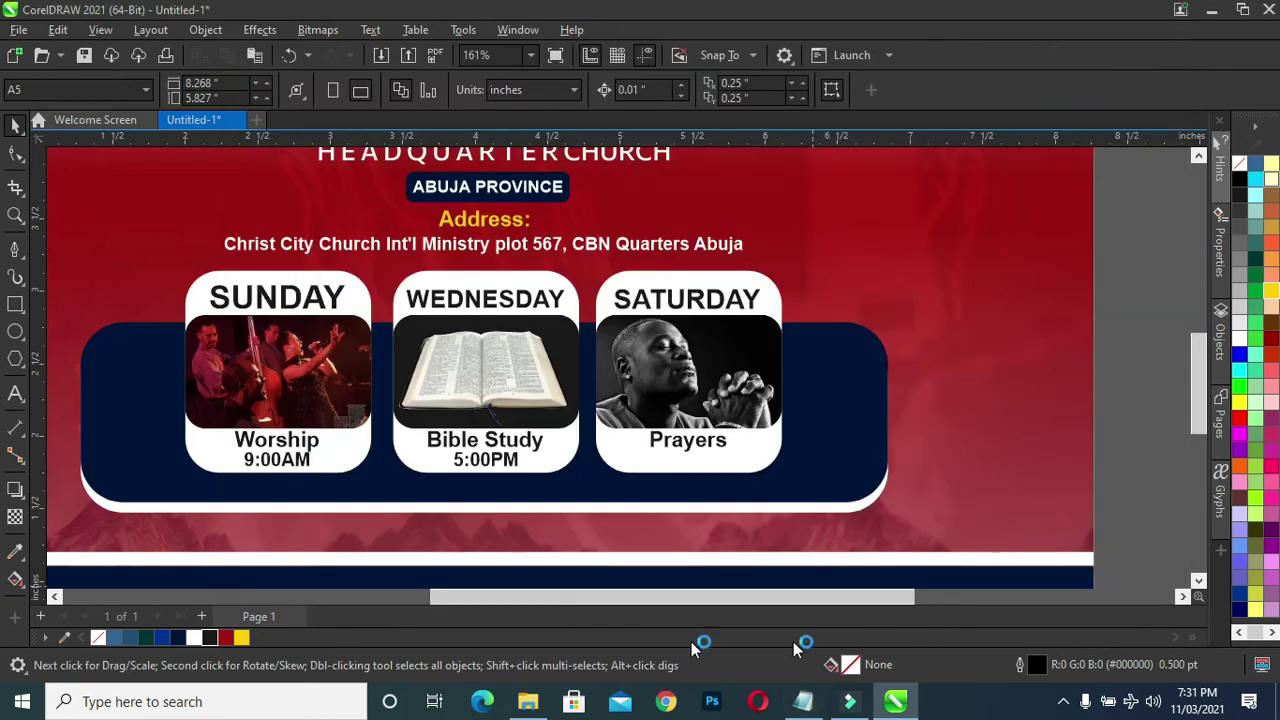
{"action": "left_click_drag", "start_coordinate": [503, 466], "coordinate": [680, 461]}
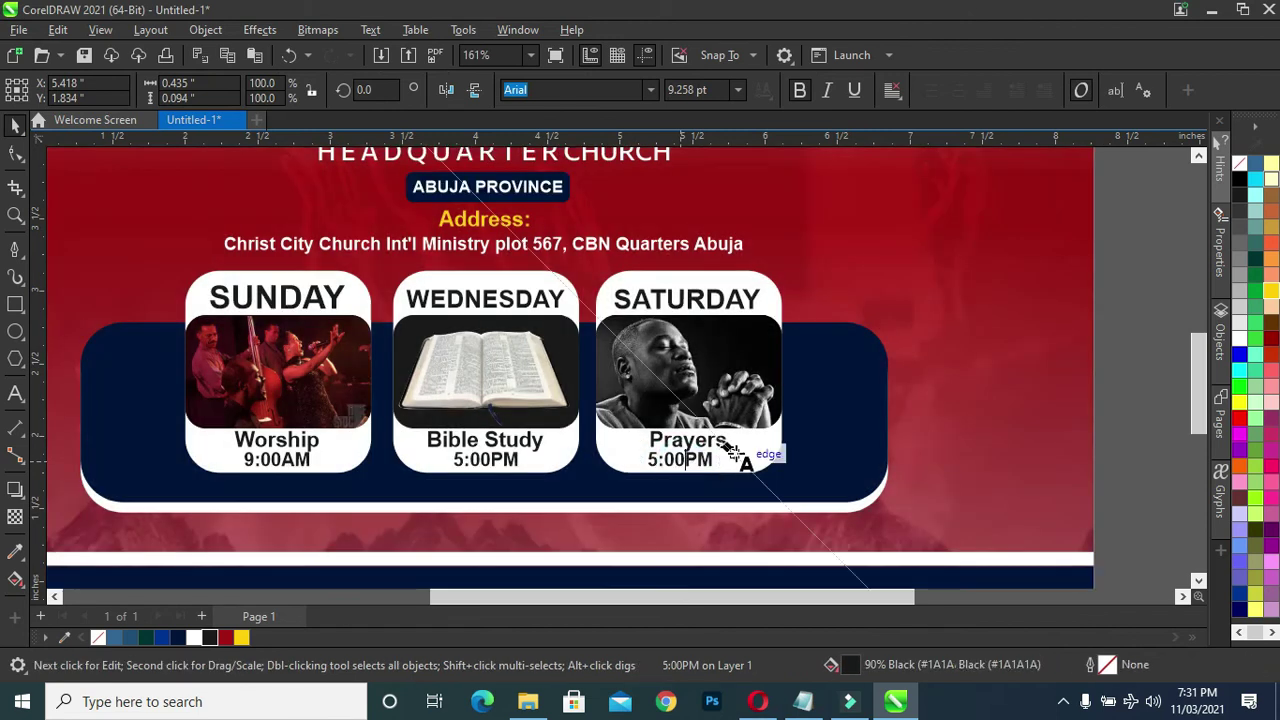
{"action": "double_click", "coordinate": [729, 457]}
{"action": "key", "text": "ctrl+a"}
{"action": "key", "text": "ctrl+v"}
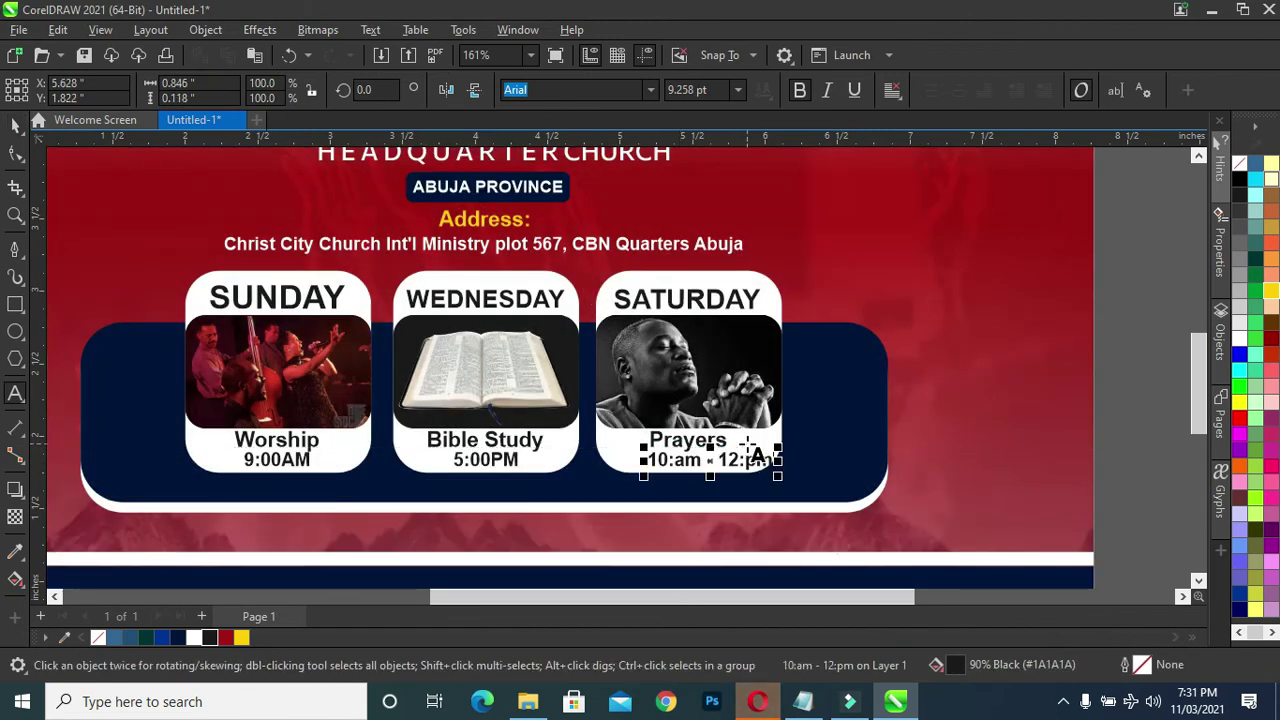
Centre the 10:am - 12:pm time on the SATURDAY card and fit the whole page in view.
{"action": "key", "text": "F10"}
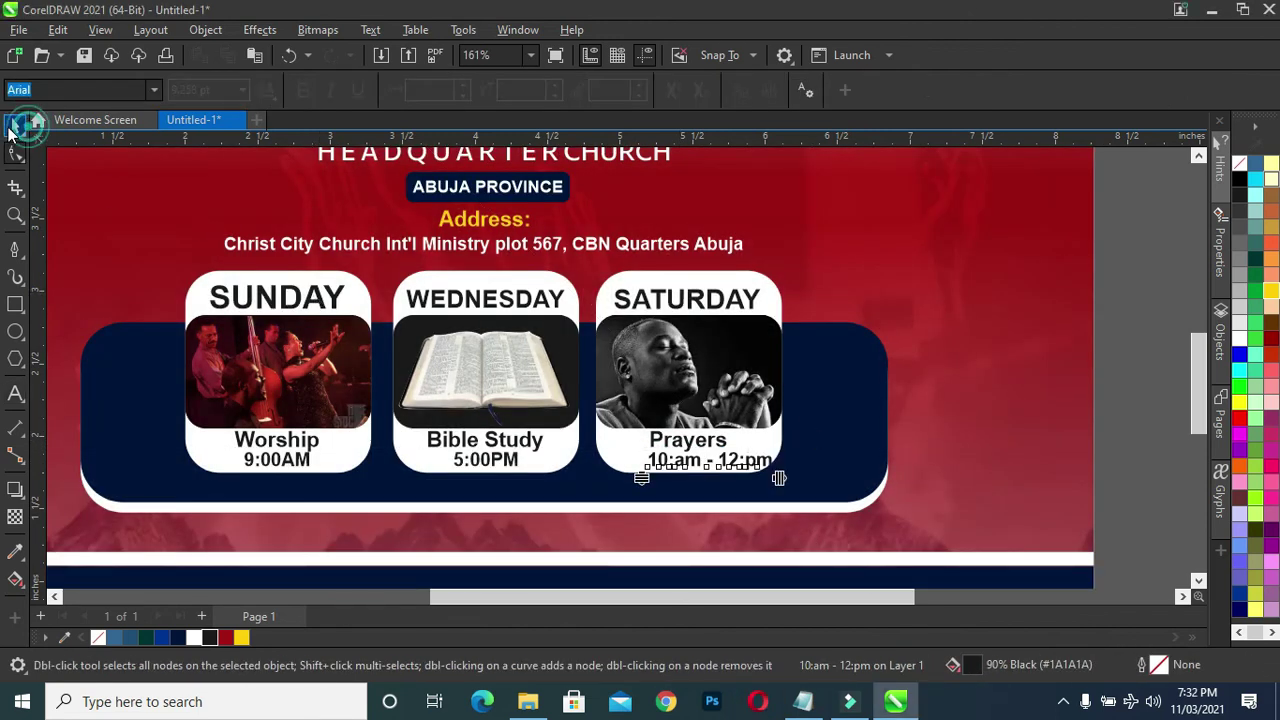
{"action": "left_click", "coordinate": [14, 125]}
{"action": "left_click", "coordinate": [620, 462], "text": "shift"}
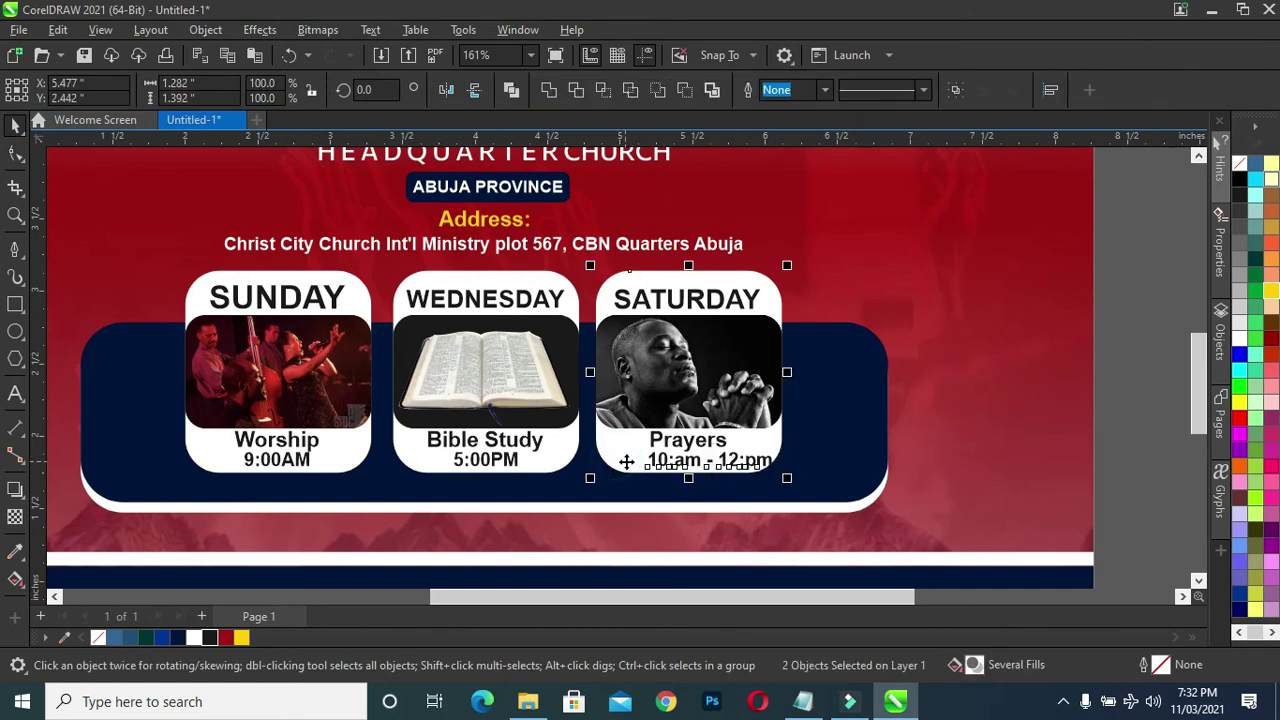
{"action": "key", "text": "c"}
{"action": "left_click", "coordinate": [1141, 503]}
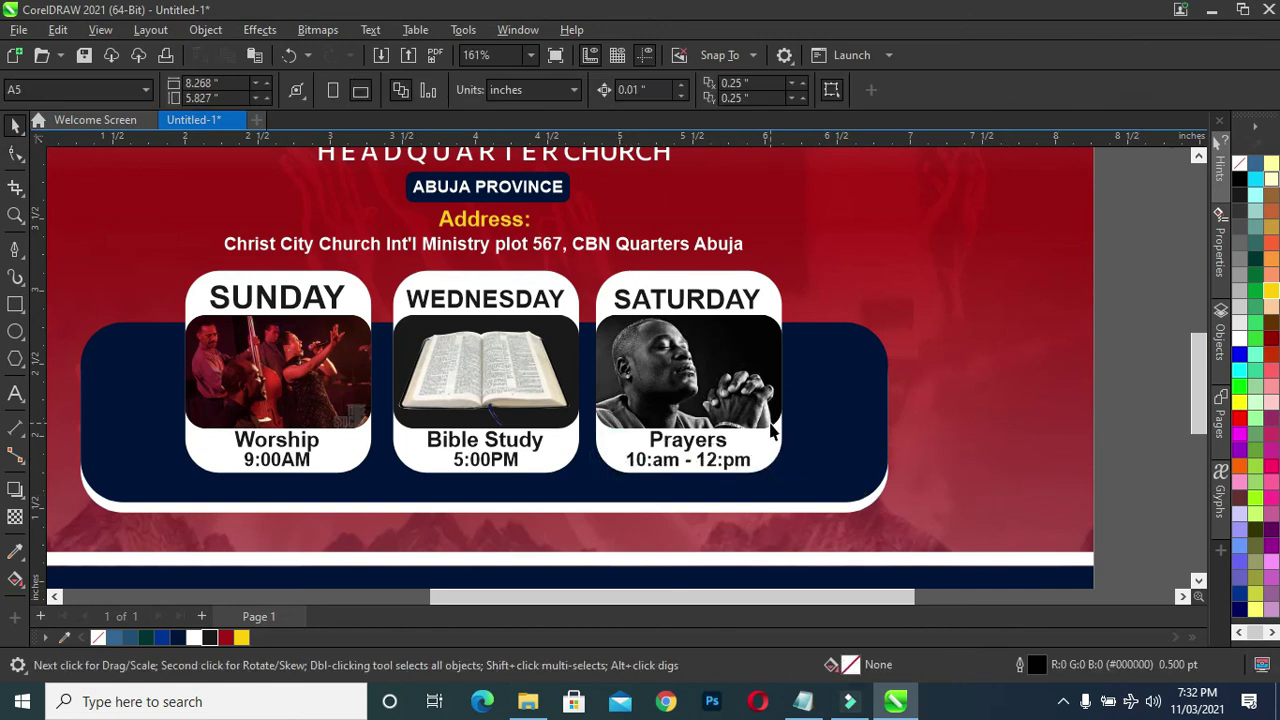
{"action": "key", "text": "F10"}
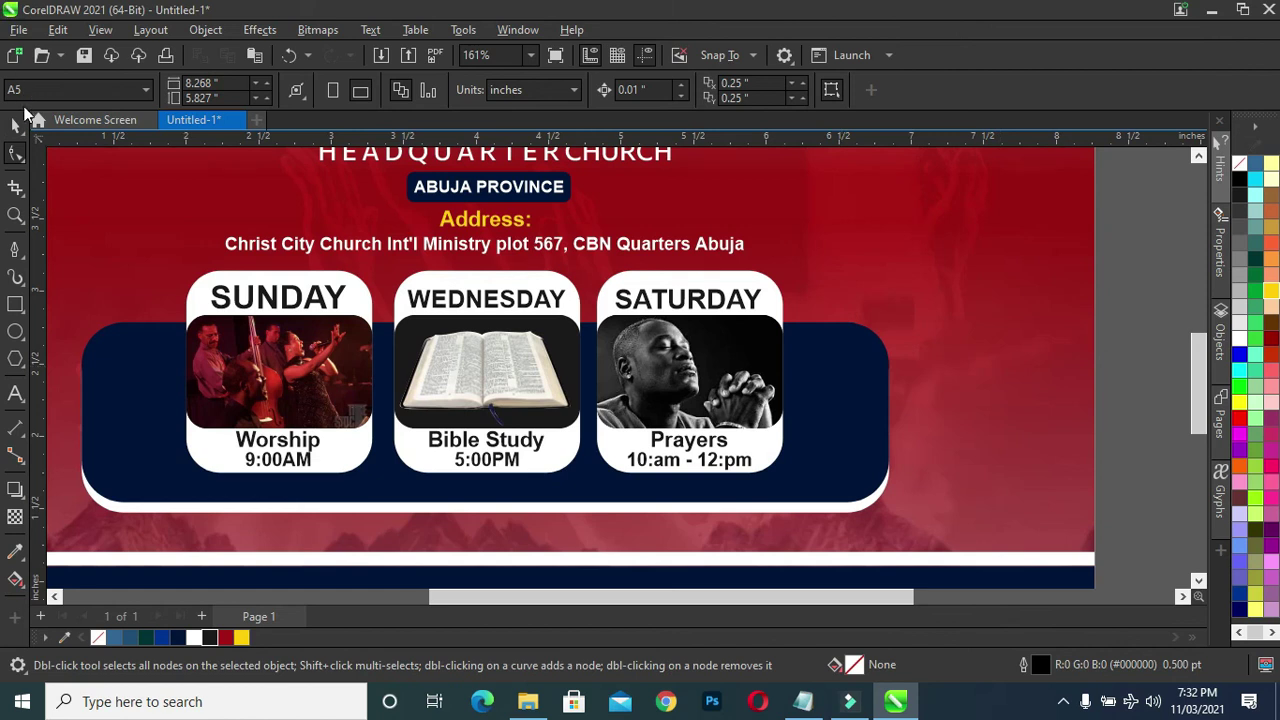
{"action": "left_click", "coordinate": [16, 124]}
{"action": "key", "text": "shift+F4"}
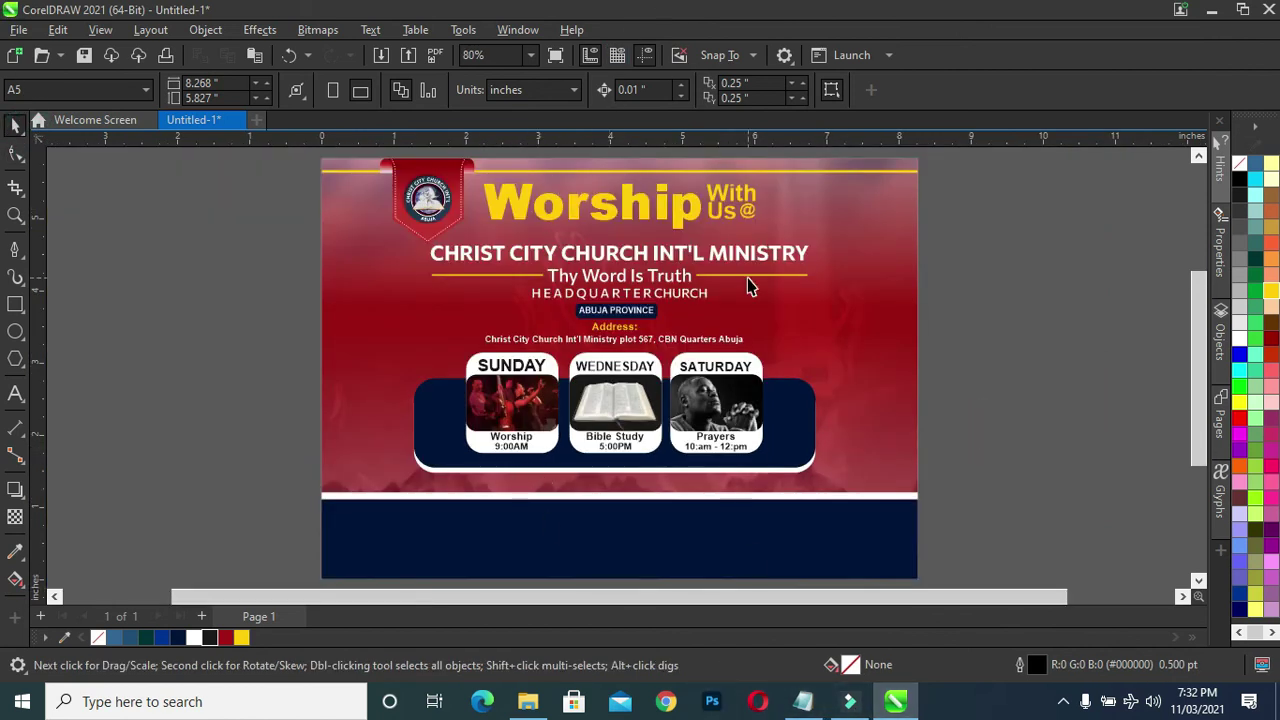
Copy the pastor's name from the notes into a duplicate of the WEDNESDAY text below the cards.
{"action": "left_click", "coordinate": [803, 701]}
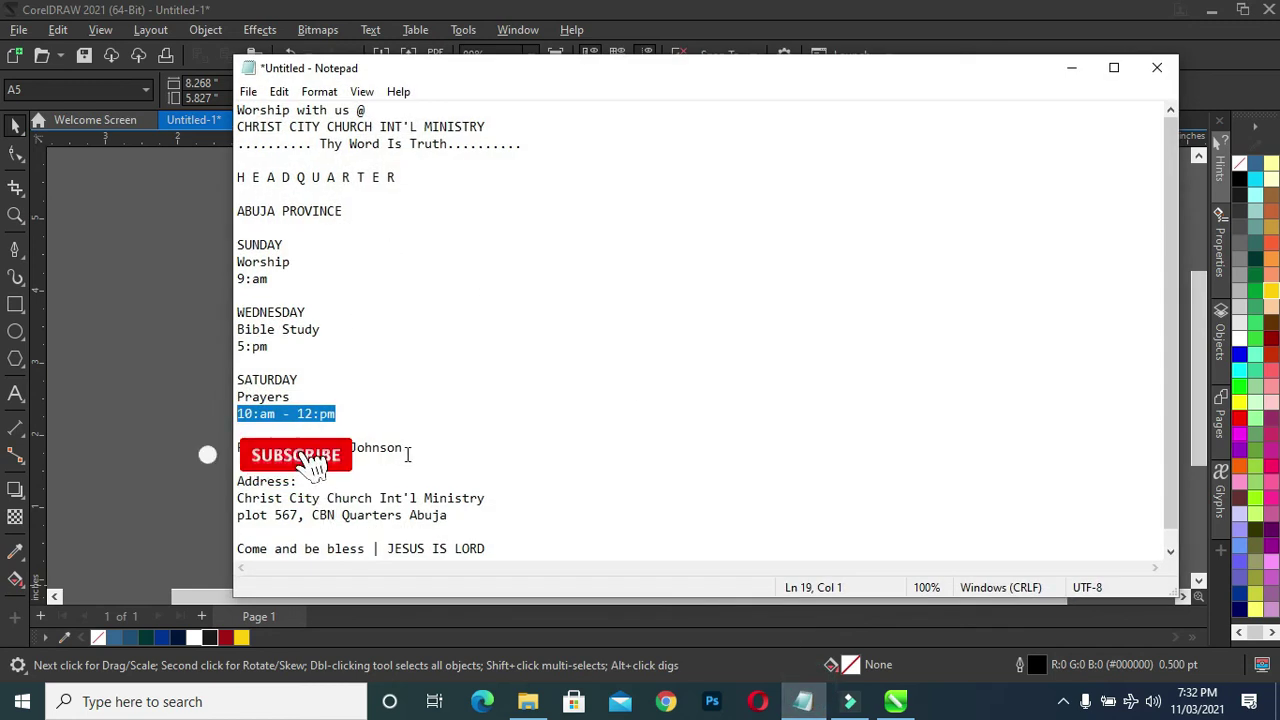
{"action": "left_click_drag", "start_coordinate": [407, 454], "coordinate": [237, 447]}
{"action": "key", "text": "ctrl+c"}
{"action": "left_click", "coordinate": [1071, 67]}
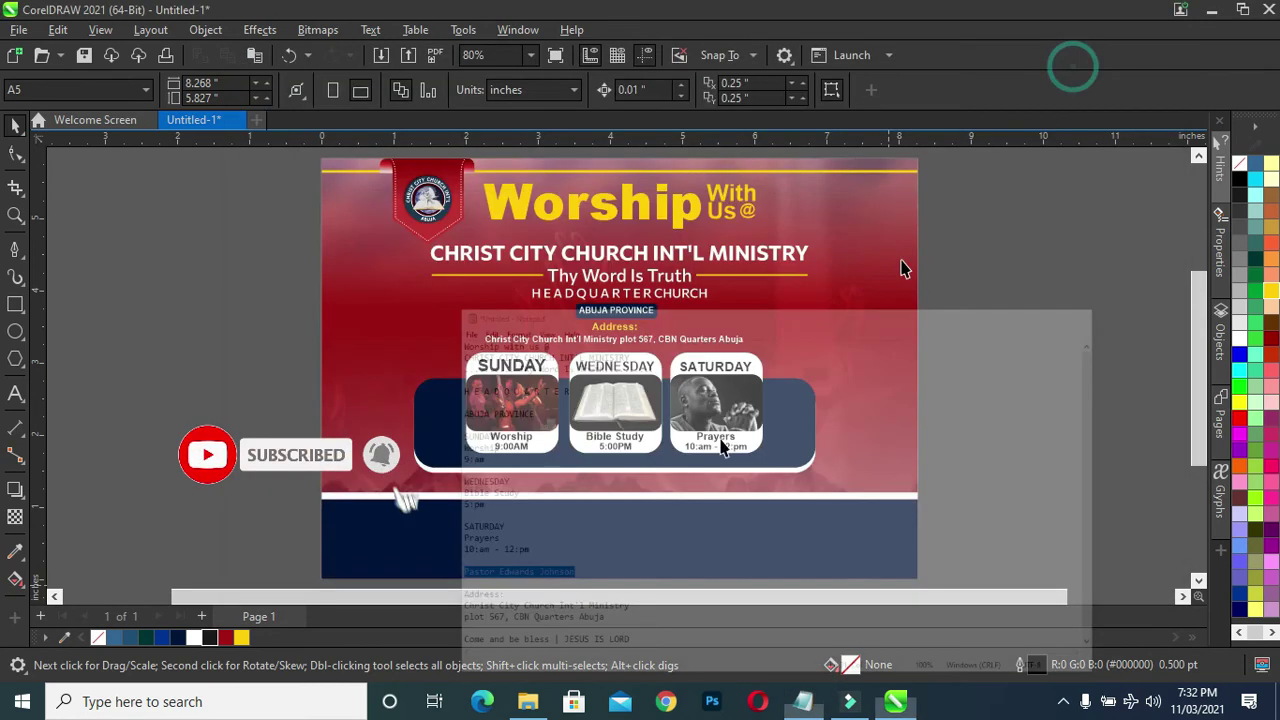
{"action": "scroll", "coordinate": [457, 500], "scroll_direction": "up", "scroll_amount": 1}
{"action": "left_click_drag", "start_coordinate": [637, 330], "coordinate": [660, 483]}
{"action": "double_click", "coordinate": [698, 483]}
{"action": "key", "text": "ctrl+v"}
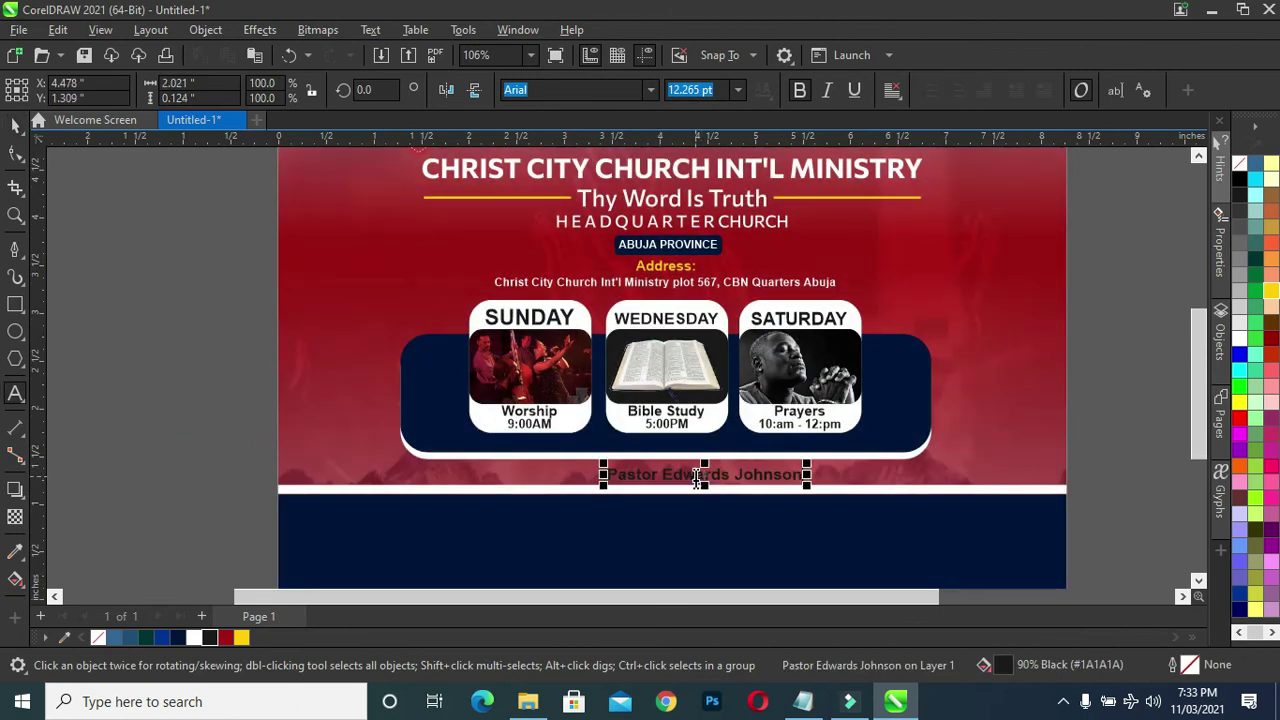
{"action": "left_click", "coordinate": [15, 125]}
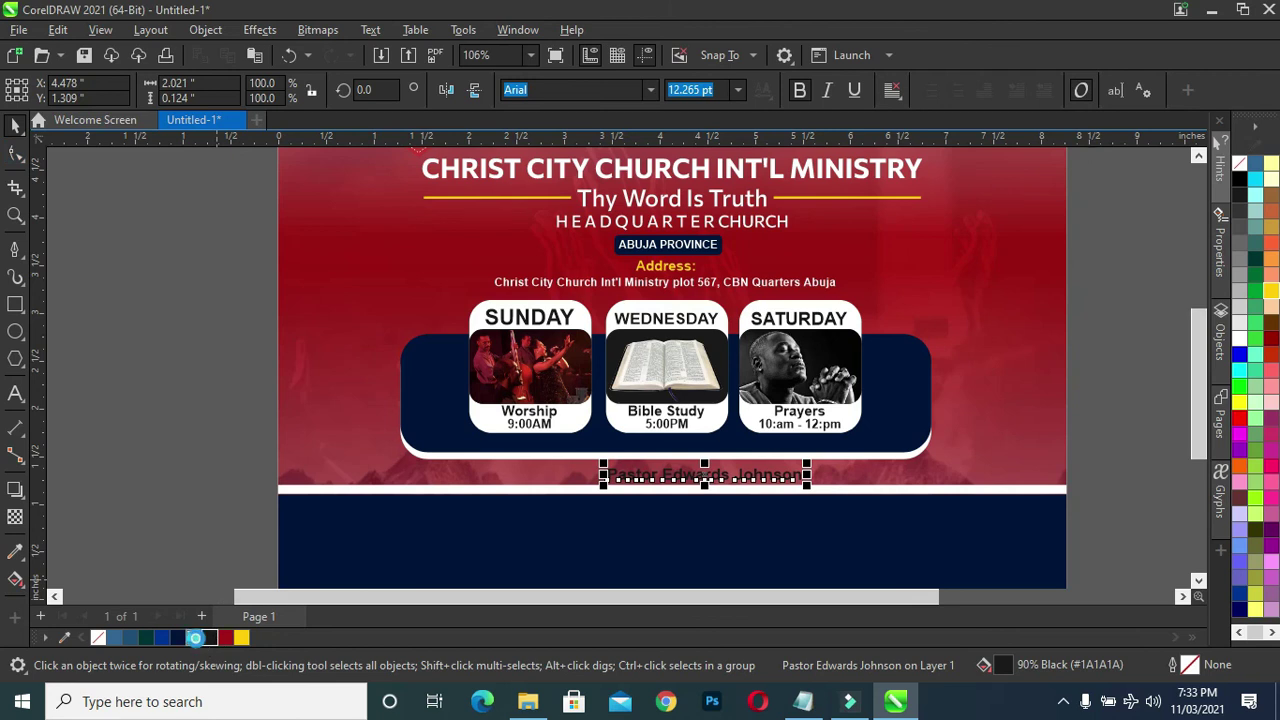
Make the pastor's name white and centre it horizontally across the flyer.
{"action": "left_click", "coordinate": [193, 638]}
{"action": "left_click_drag", "start_coordinate": [674, 477], "coordinate": [627, 479]}
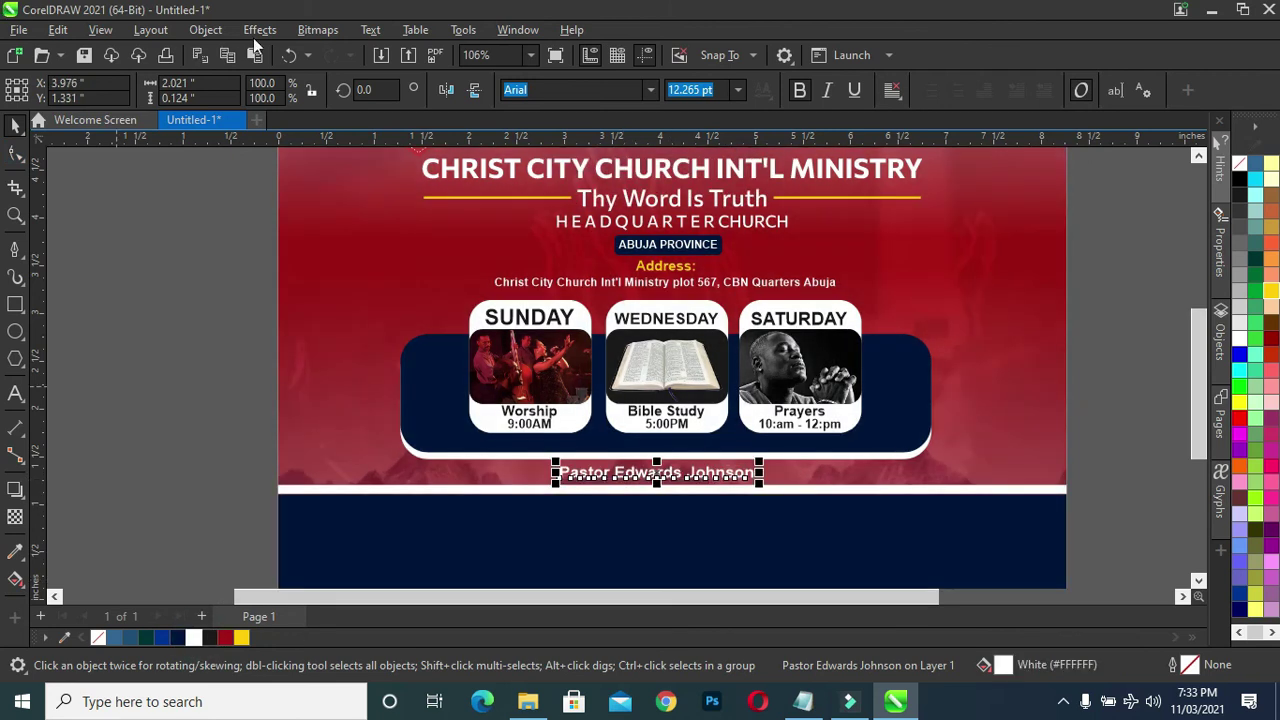
{"action": "left_click", "coordinate": [375, 420], "text": "shift"}
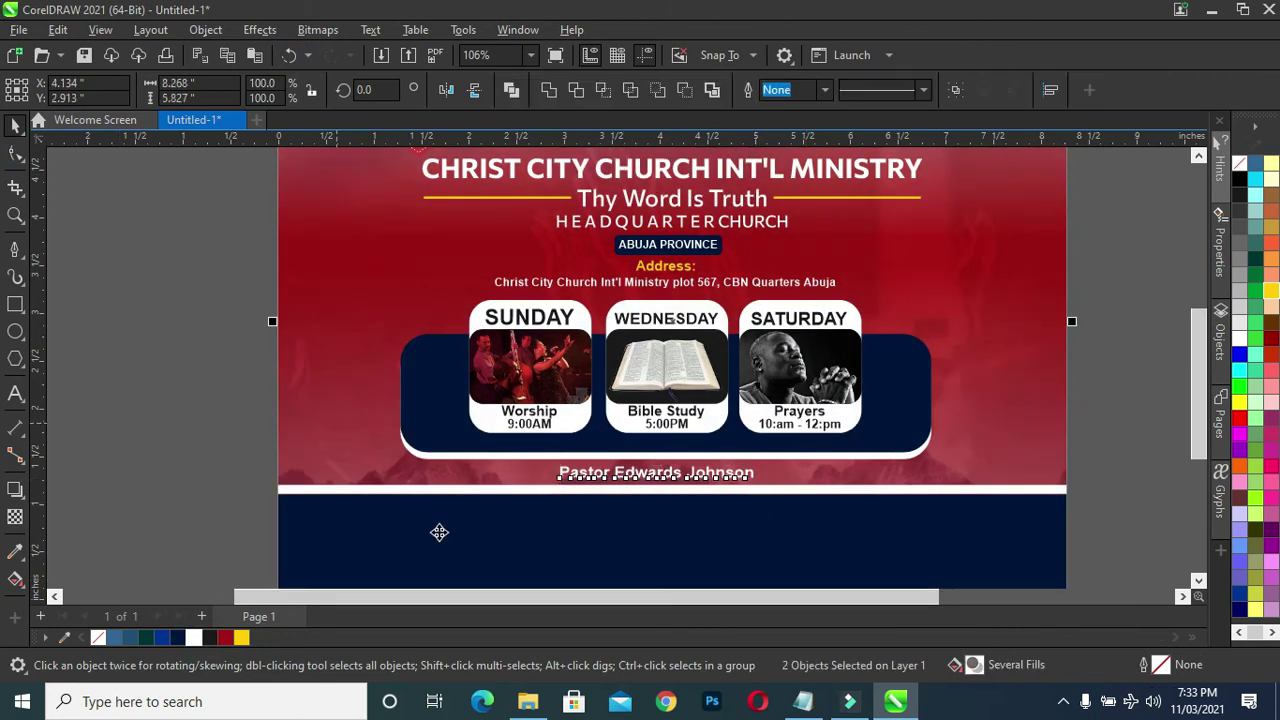
{"action": "key", "text": "c"}
{"action": "left_click", "coordinate": [157, 443]}
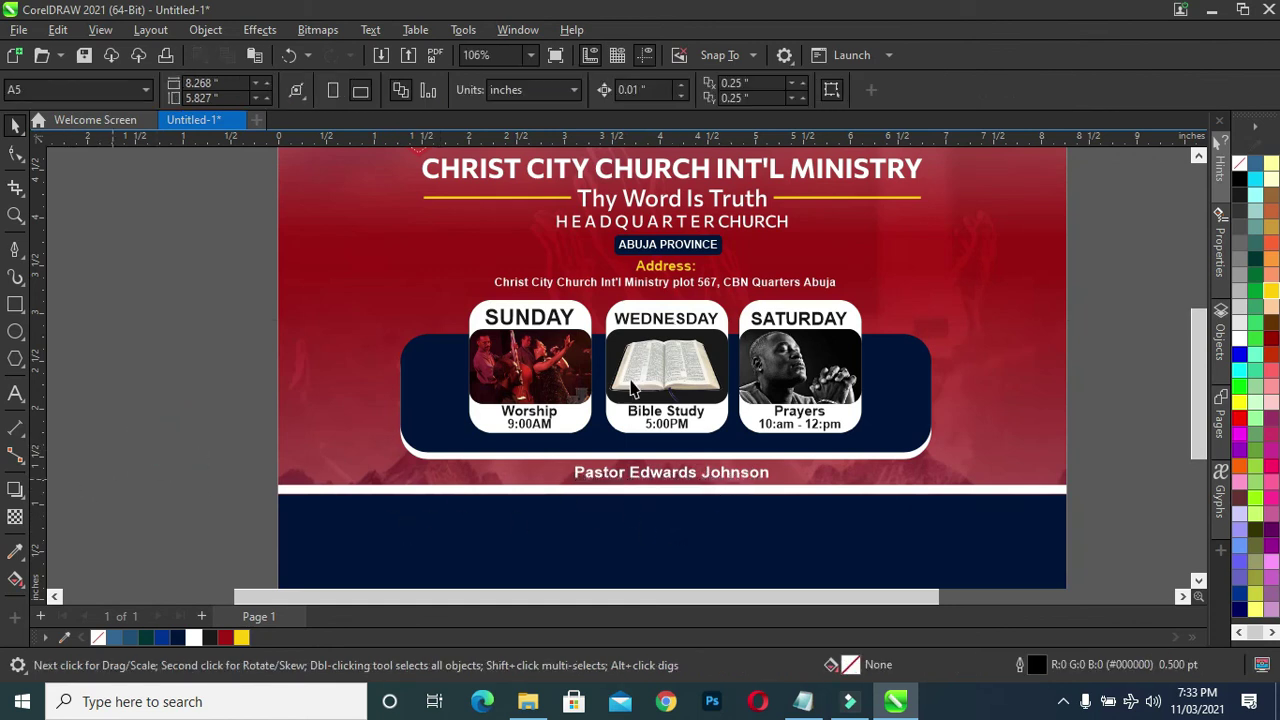
{"action": "scroll", "coordinate": [630, 380], "scroll_direction": "up", "scroll_amount": 1}
{"action": "scroll", "coordinate": [640, 330], "scroll_direction": "down", "scroll_amount": 1}
{"action": "scroll", "coordinate": [640, 230], "scroll_direction": "up", "scroll_amount": 1}
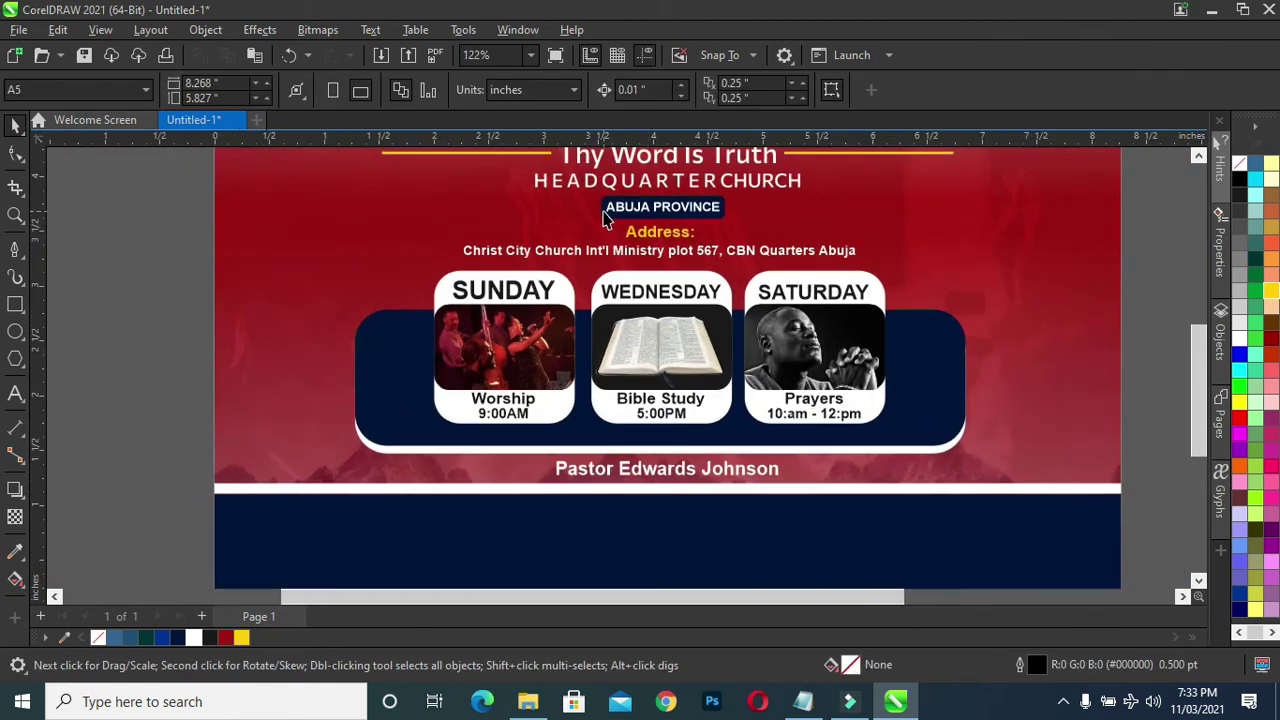
Draw a rectangle enclosing the pastor's name.
{"action": "left_click", "coordinate": [14, 305]}
{"action": "scroll", "coordinate": [583, 452], "scroll_direction": "up", "scroll_amount": 1}
{"action": "left_click_drag", "start_coordinate": [544, 458], "coordinate": [820, 490]}
{"action": "key", "text": "space"}
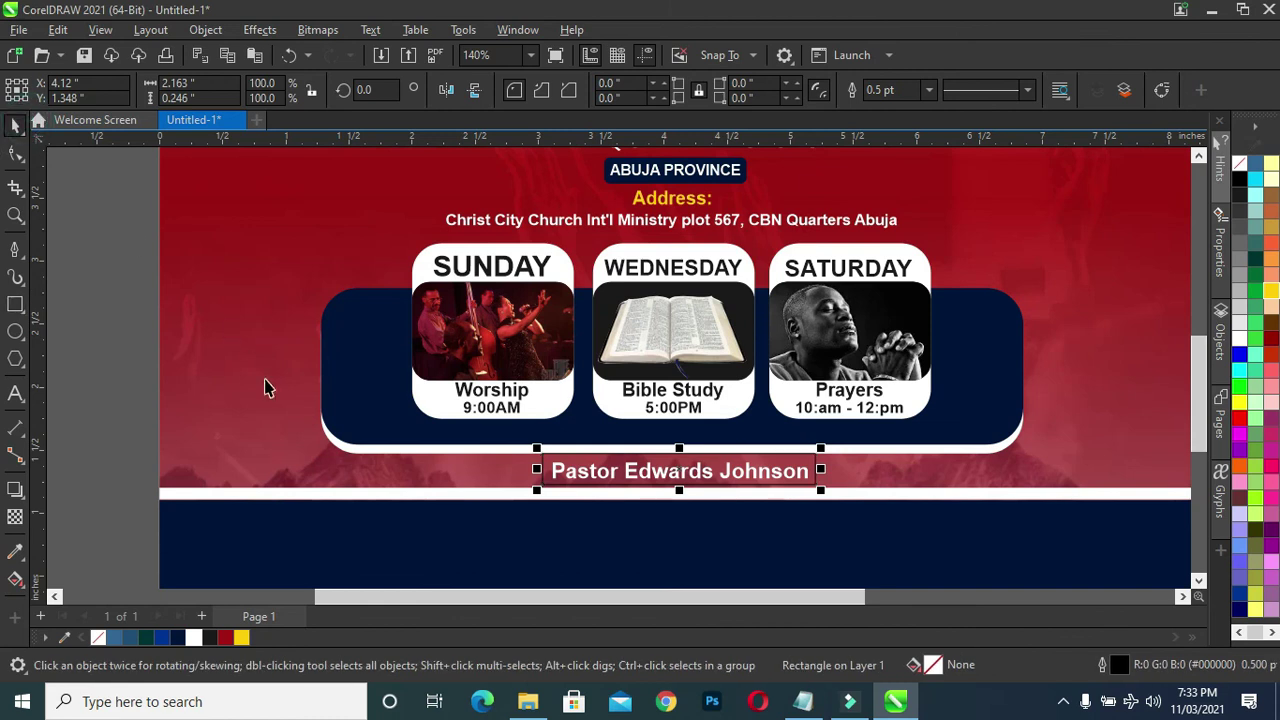
{"action": "left_click", "coordinate": [265, 388], "text": "shift"}
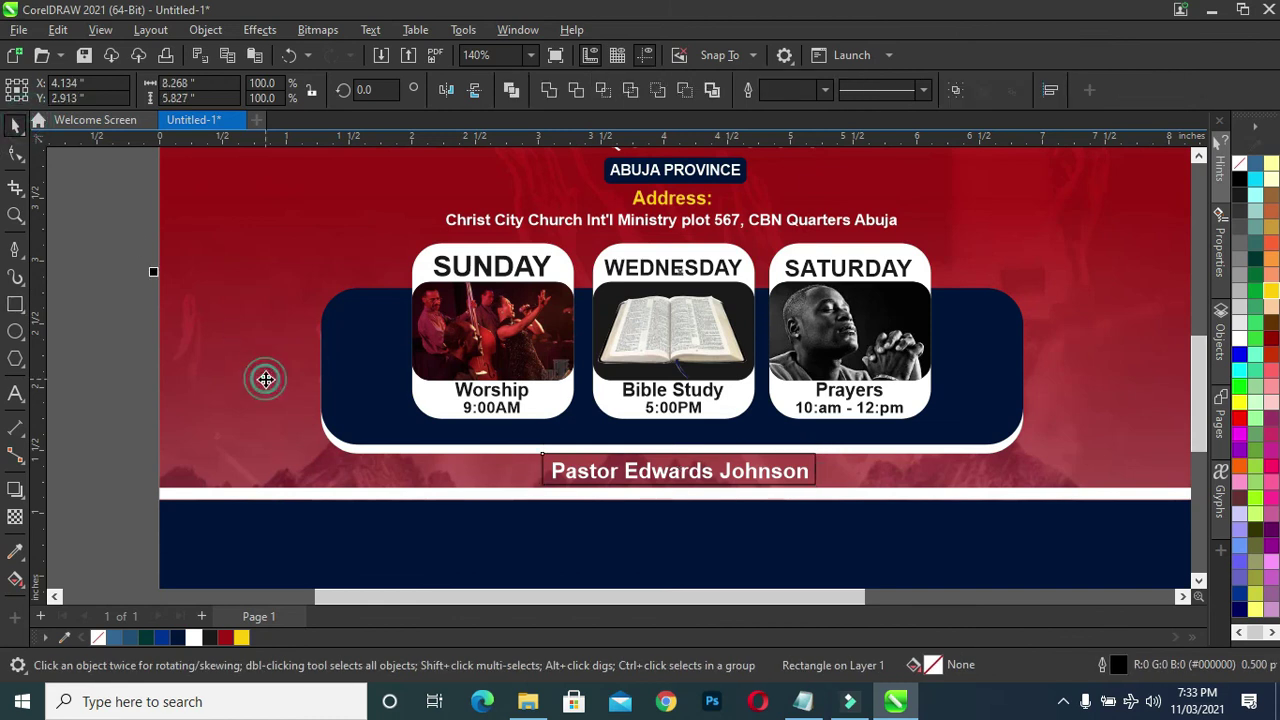
{"action": "left_click", "coordinate": [85, 437]}
{"action": "scroll", "coordinate": [616, 458], "scroll_direction": "up", "scroll_amount": 2}
{"action": "left_click", "coordinate": [614, 458]}
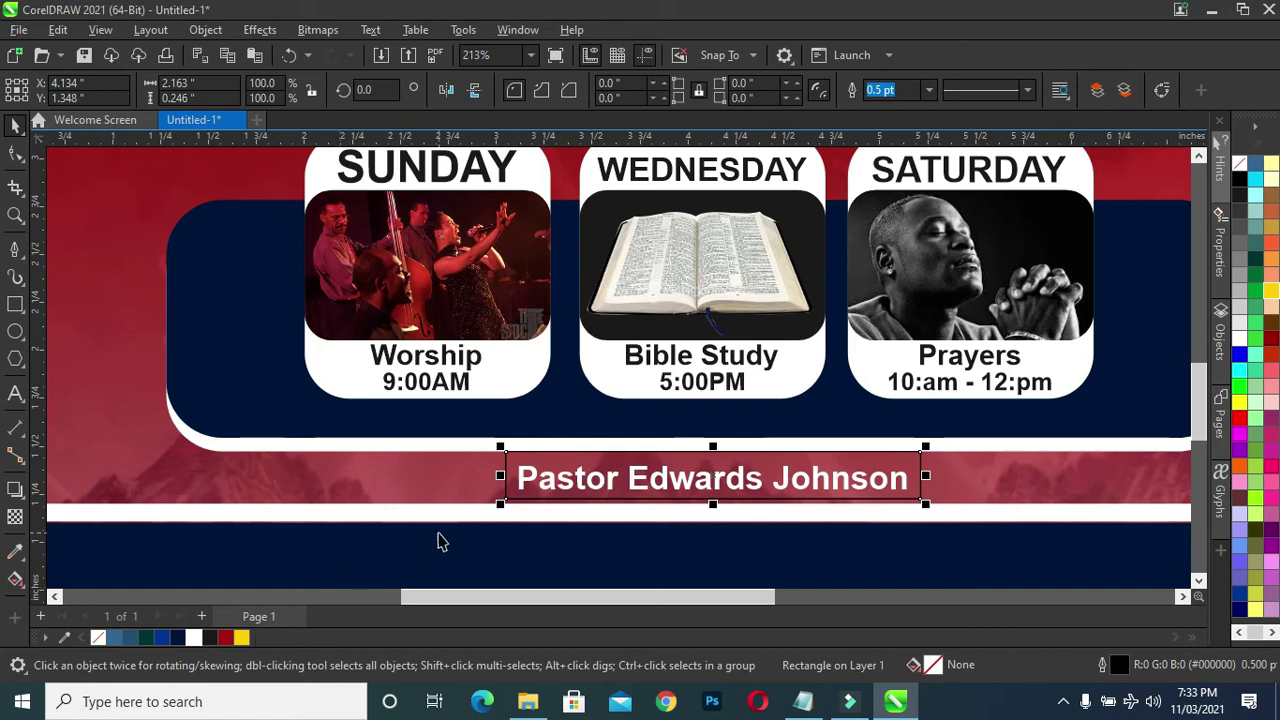
Fill the box yellow, remove its outline, and give it 70 uniform transparency.
{"action": "left_click", "coordinate": [242, 637]}
{"action": "right_click", "coordinate": [97, 638]}
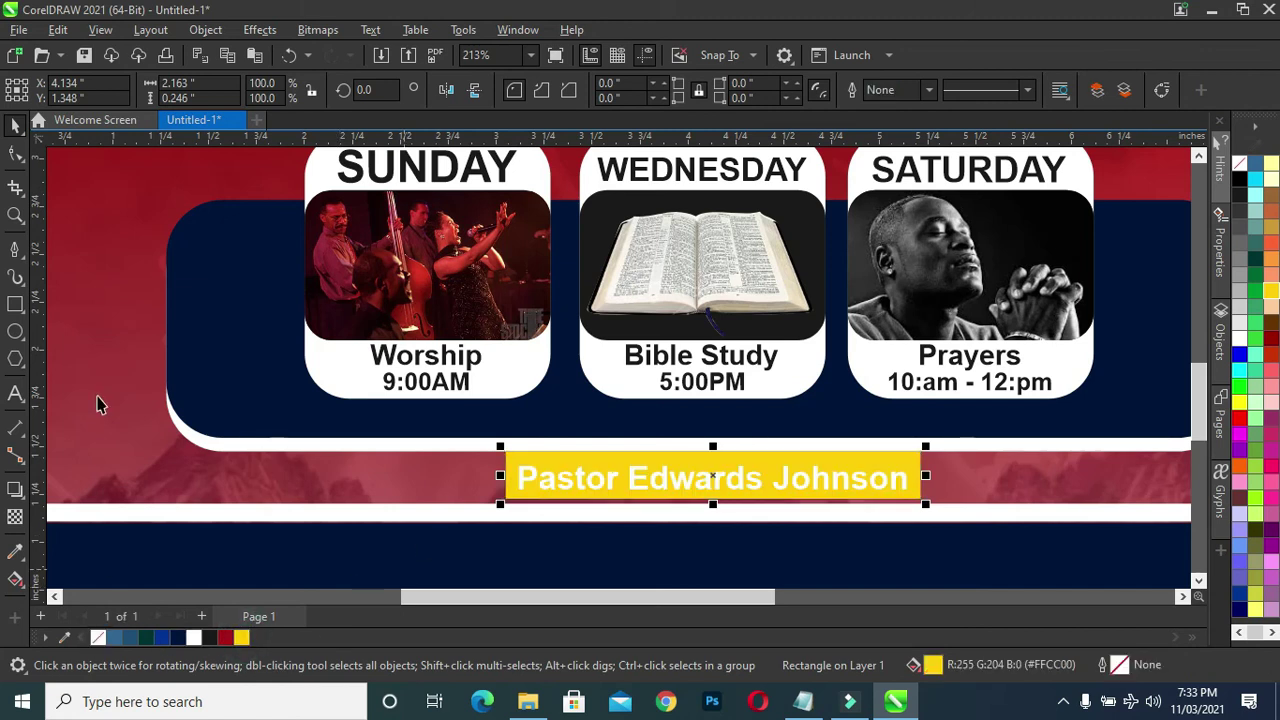
{"action": "left_click", "coordinate": [15, 516]}
{"action": "left_click_drag", "start_coordinate": [690, 522], "coordinate": [700, 527]}
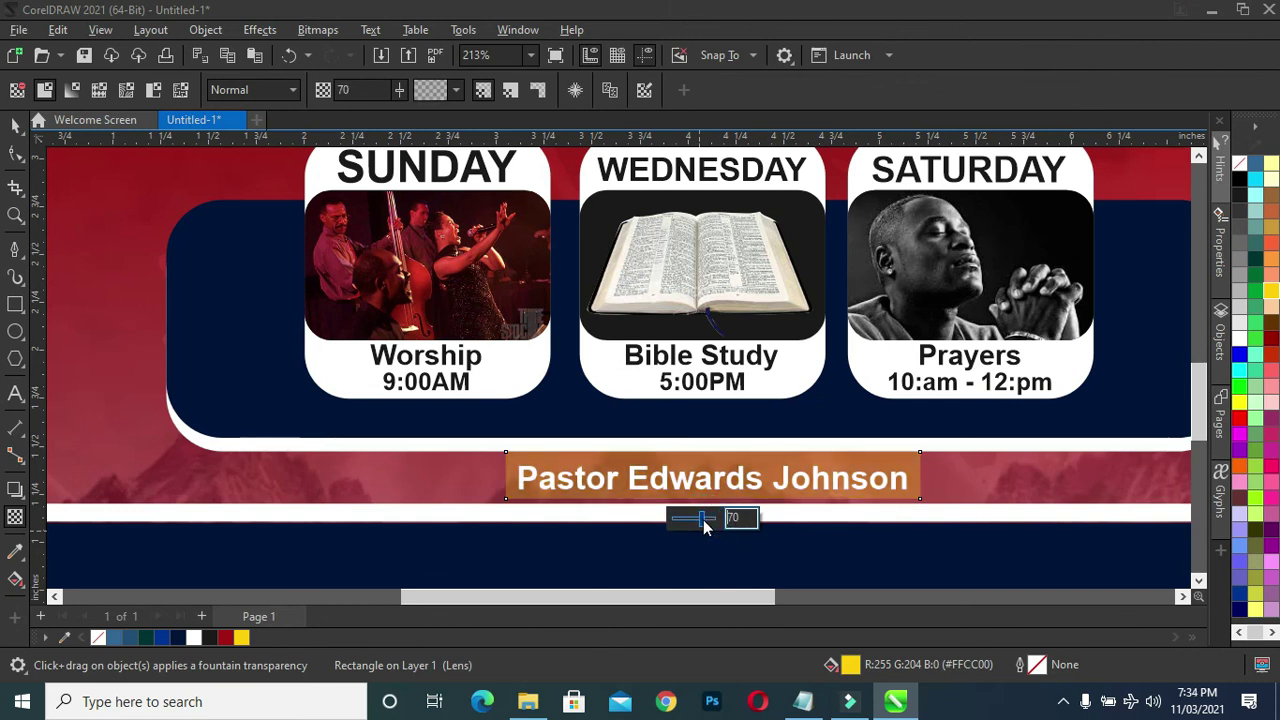
Round the yellow box's corners into a pill shape with the Shape tool.
{"action": "left_click", "coordinate": [12, 125]}
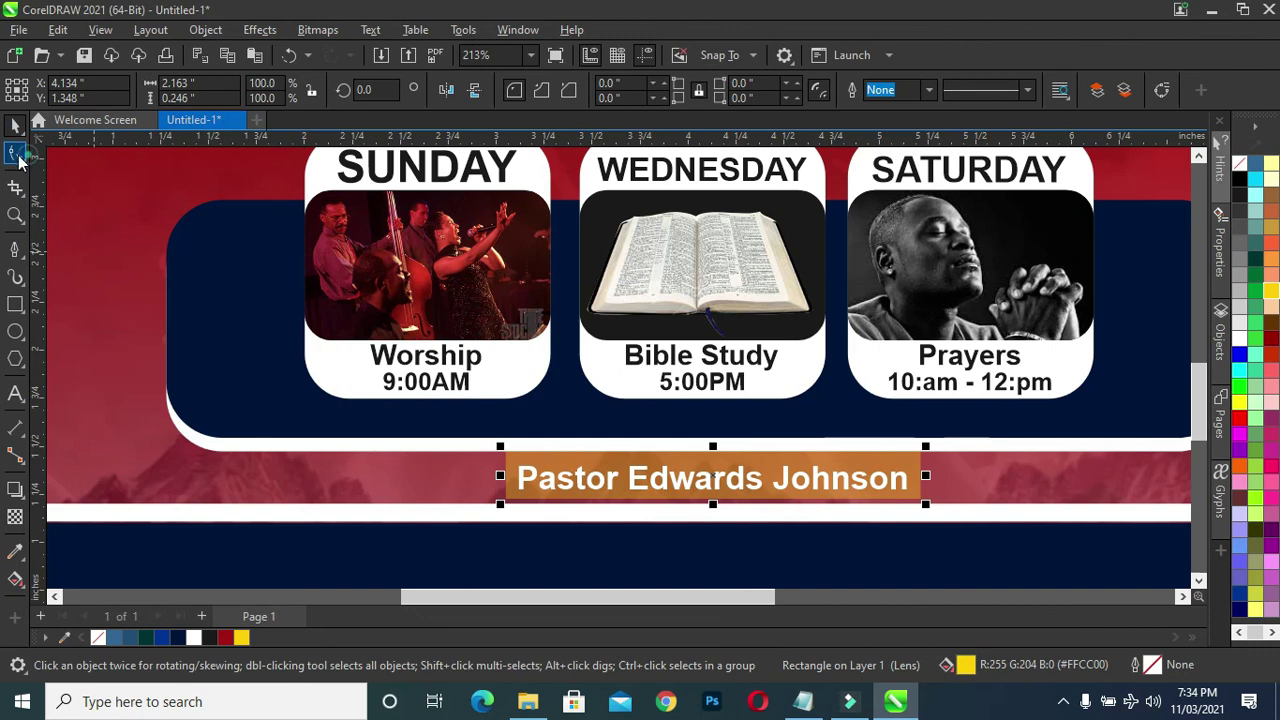
{"action": "left_click", "coordinate": [17, 156]}
{"action": "left_click_drag", "start_coordinate": [507, 456], "coordinate": [525, 470]}
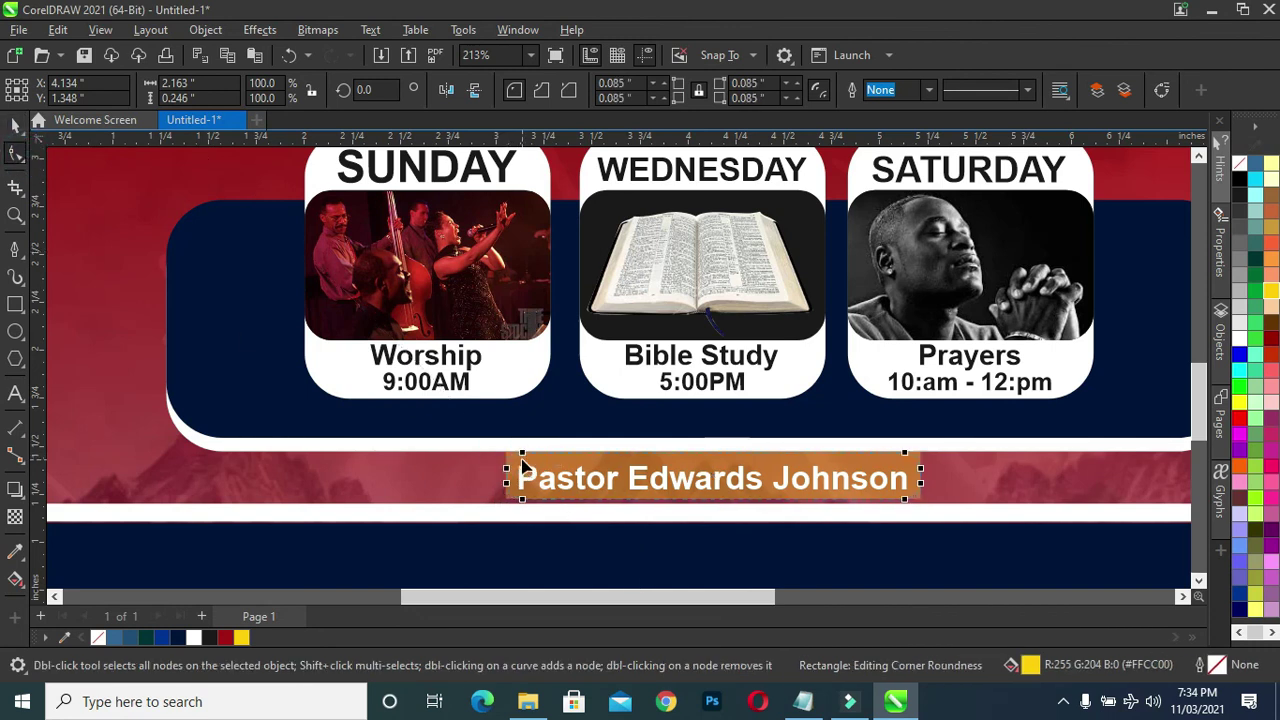
{"action": "left_click", "coordinate": [12, 125]}
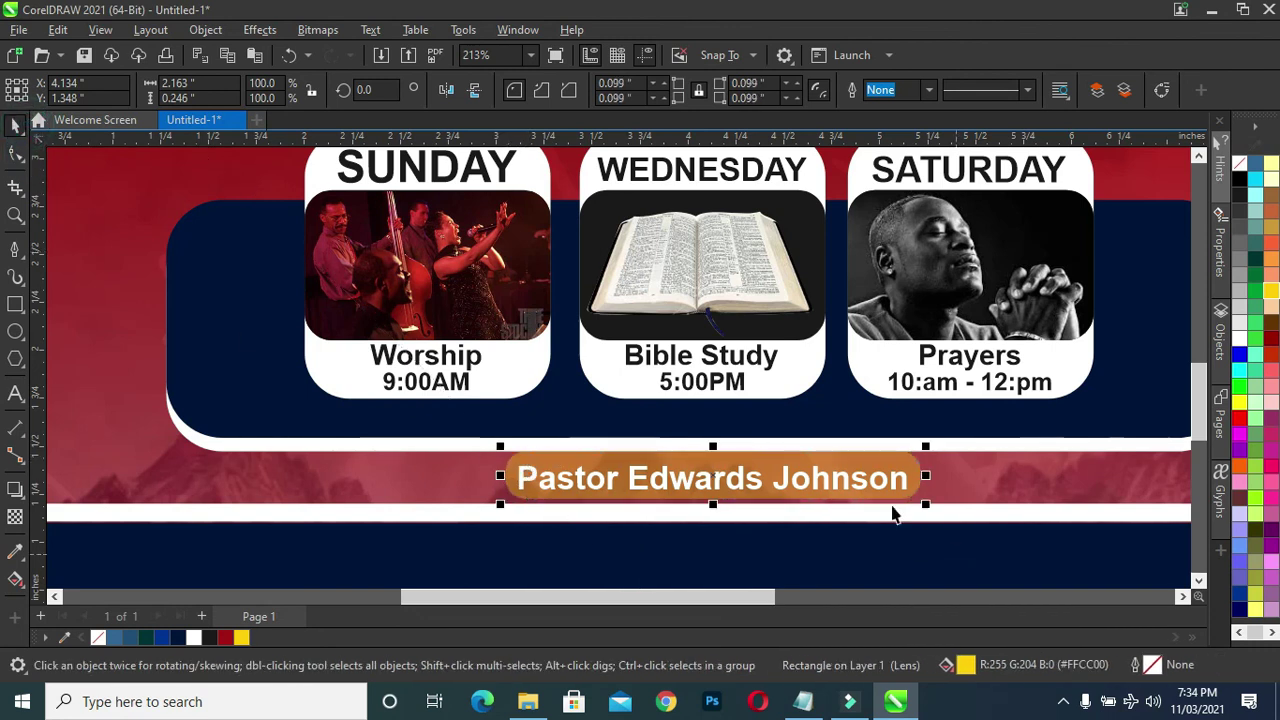
Reduce the pill's height to about 77% and zoom to the whole page.
{"action": "scroll", "coordinate": [646, 443], "scroll_direction": "up", "scroll_amount": 3}
{"action": "scroll", "coordinate": [646, 451], "scroll_direction": "up", "scroll_amount": 1}
{"action": "left_click_drag", "start_coordinate": [646, 451], "coordinate": [645, 478]}
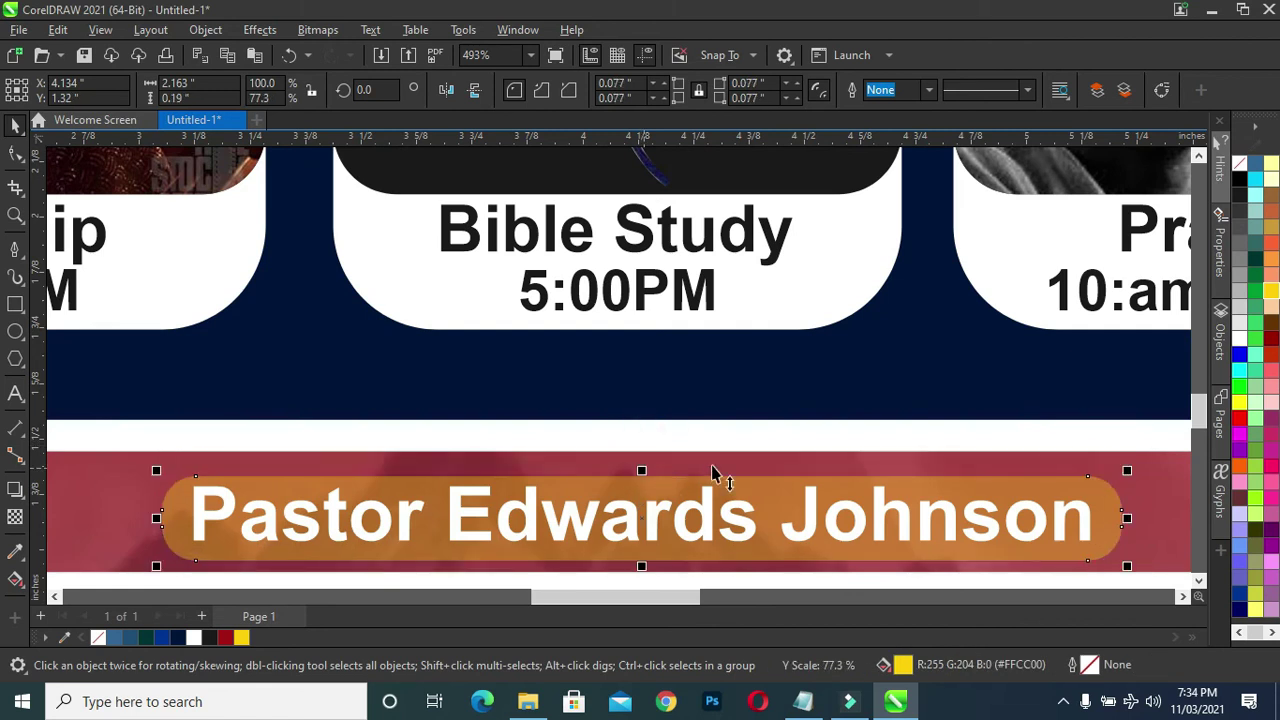
{"action": "left_click", "coordinate": [738, 520], "text": "shift"}
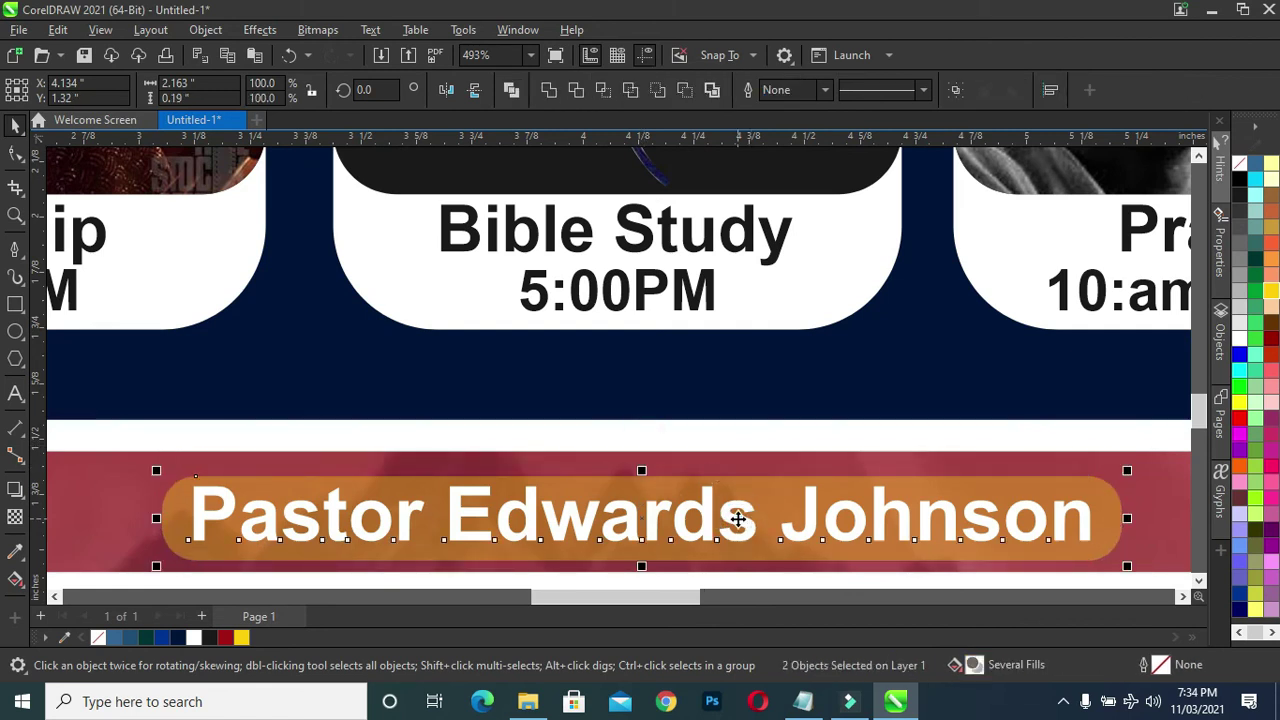
{"action": "scroll", "coordinate": [654, 457], "scroll_direction": "down", "scroll_amount": 2}
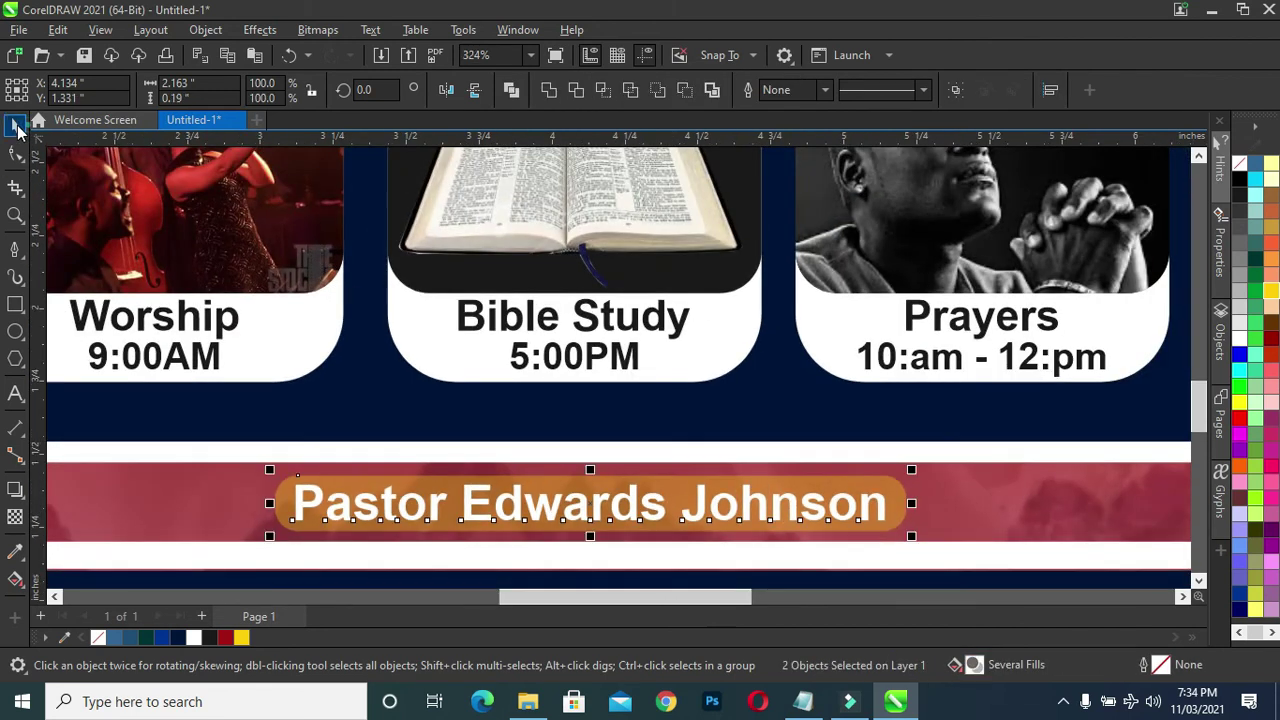
{"action": "scroll", "coordinate": [930, 535], "scroll_direction": "down", "scroll_amount": 2}
{"action": "key", "text": "shift+F4"}
{"action": "left_click", "coordinate": [1068, 465]}
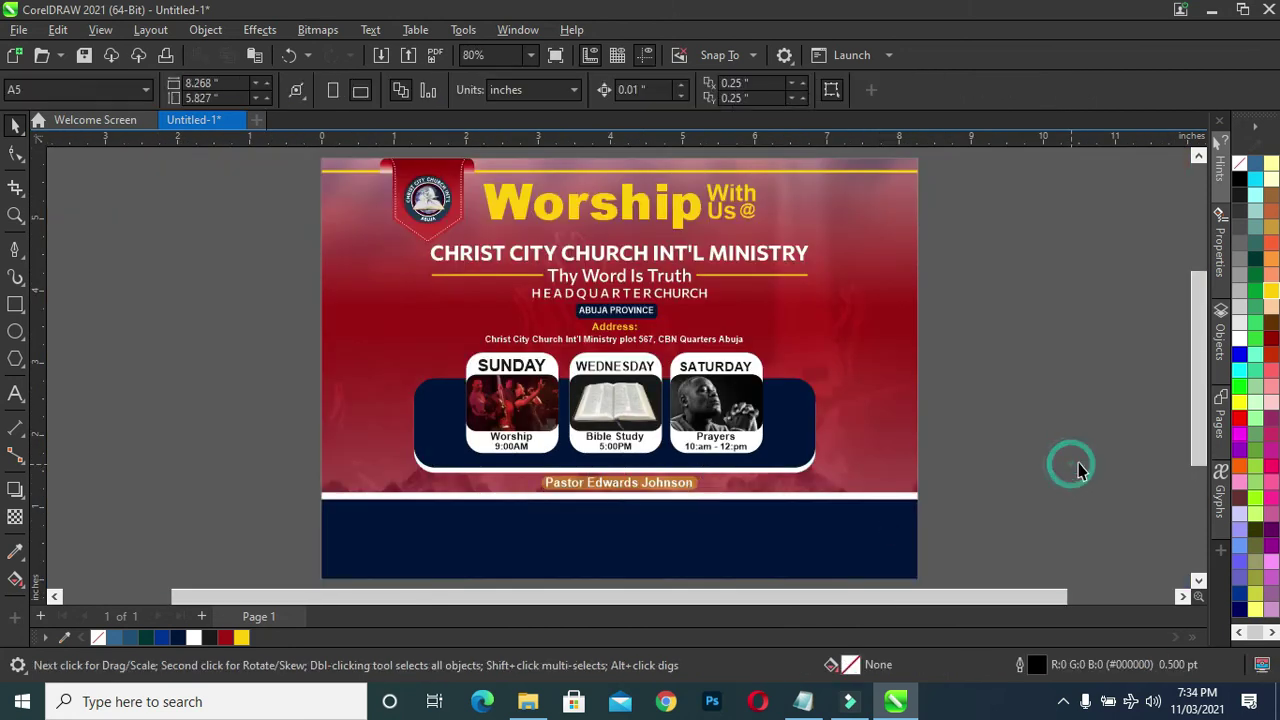
{"action": "left_click_drag", "start_coordinate": [1200, 432], "coordinate": [1200, 460]}
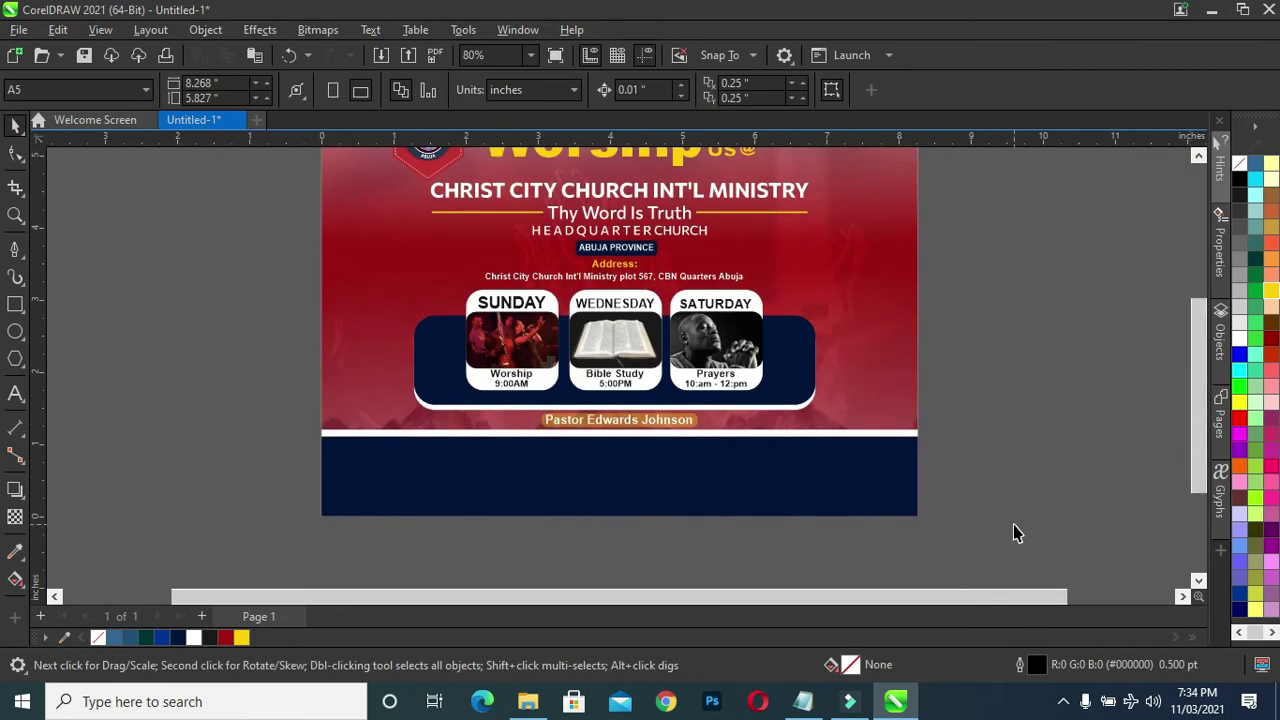
Paste 'Come and be bless' from the notes as new artistic text.
{"action": "left_click", "coordinate": [798, 692]}
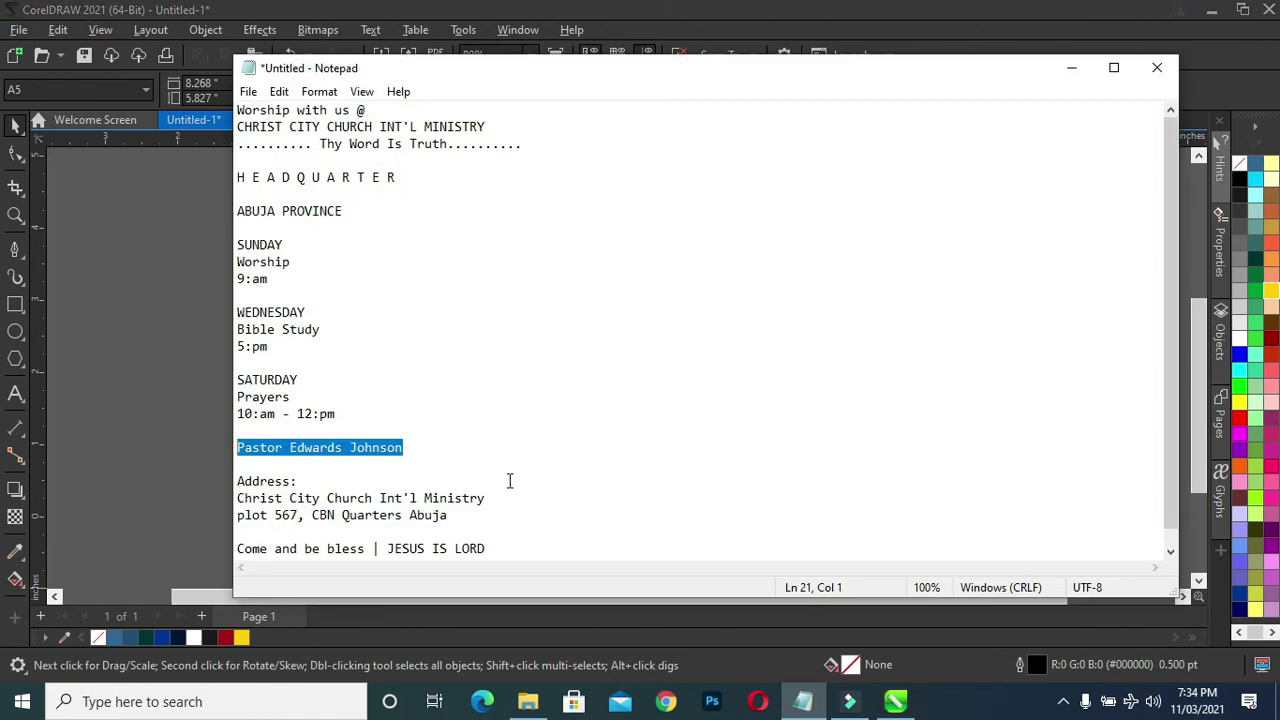
{"action": "scroll", "coordinate": [509, 481], "scroll_direction": "down", "scroll_amount": 1}
{"action": "left_click", "coordinate": [365, 531]}
{"action": "left_click_drag", "start_coordinate": [365, 531], "coordinate": [238, 531]}
{"action": "key", "text": "ctrl+c"}
{"action": "left_click", "coordinate": [370, 531]}
{"action": "left_click_drag", "start_coordinate": [365, 531], "coordinate": [238, 532]}
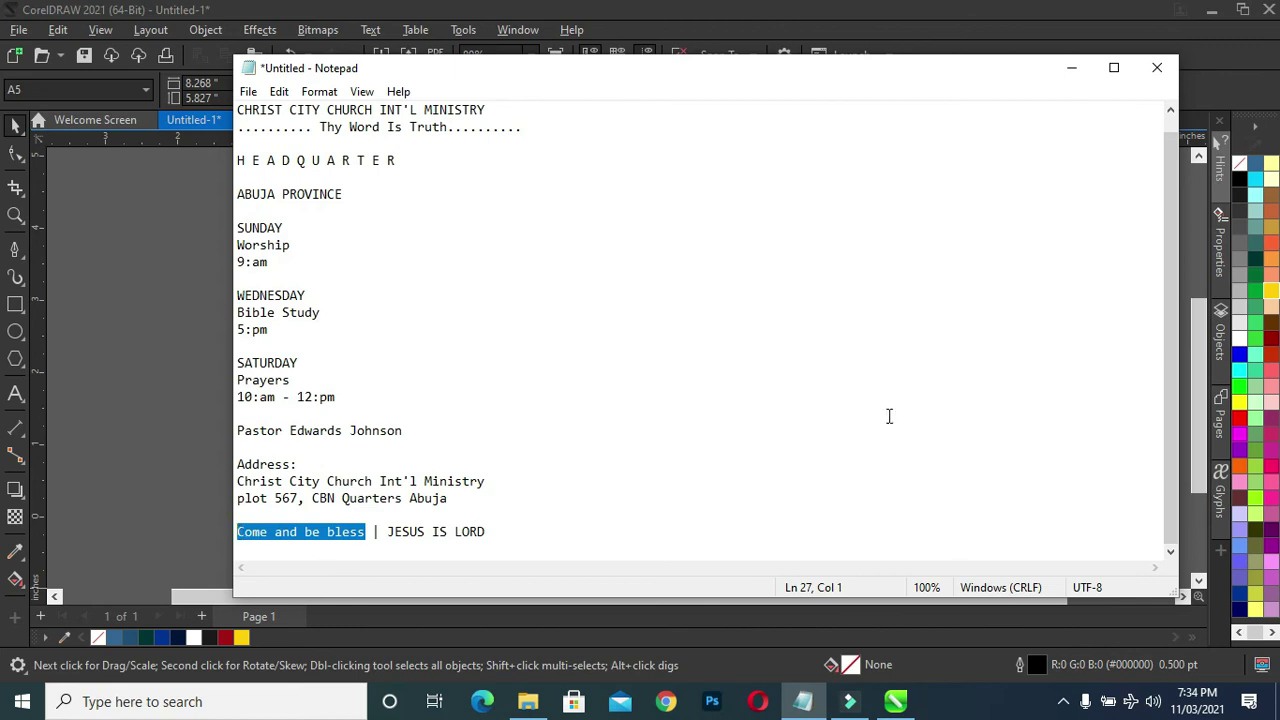
{"action": "left_click", "coordinate": [1071, 67]}
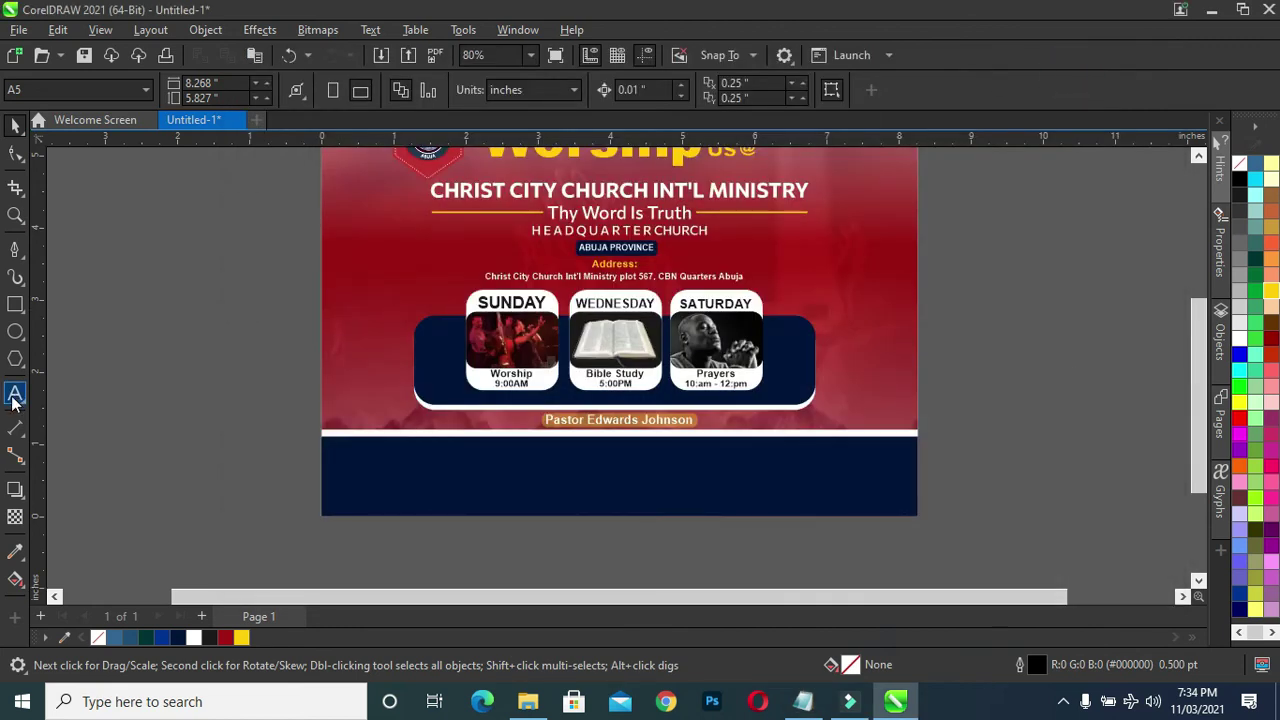
{"action": "left_click", "coordinate": [14, 397]}
{"action": "left_click", "coordinate": [121, 345]}
{"action": "key", "text": "ctrl+v"}
{"action": "left_click", "coordinate": [24, 121]}
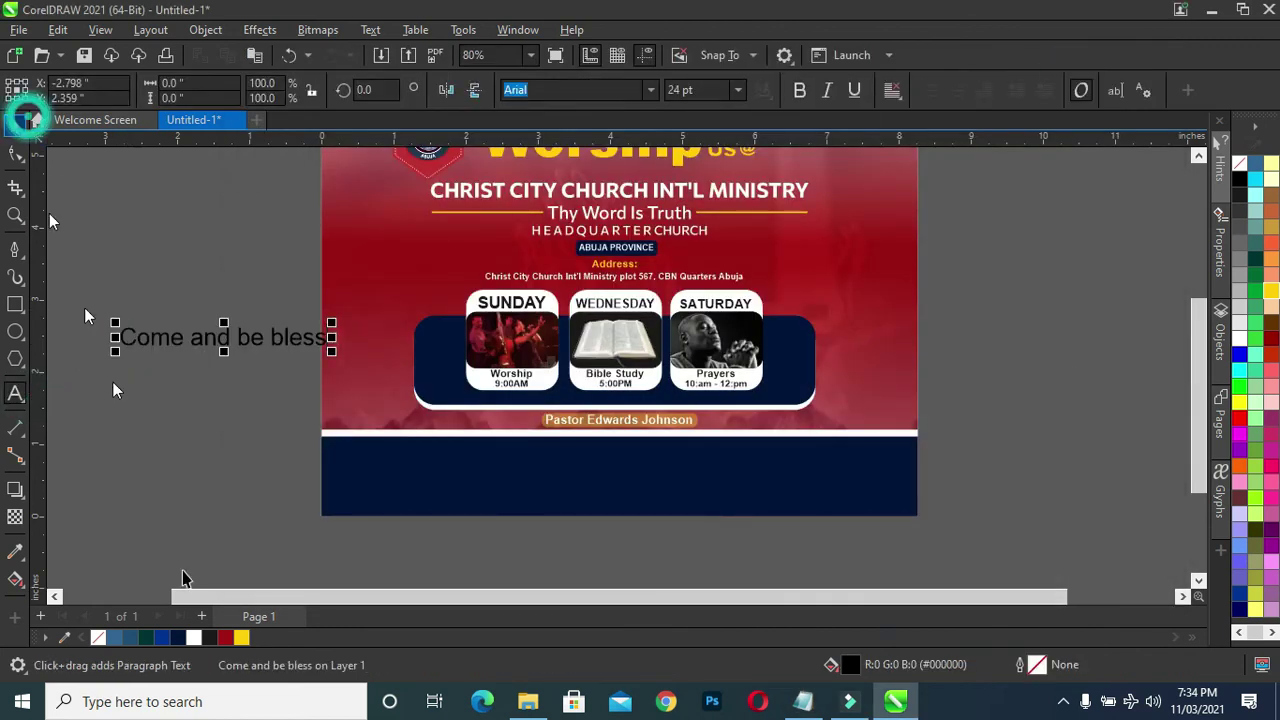
Make the text white bold Arial, enlarge it and place it in the navy band.
{"action": "left_click", "coordinate": [193, 637]}
{"action": "left_click", "coordinate": [650, 90]}
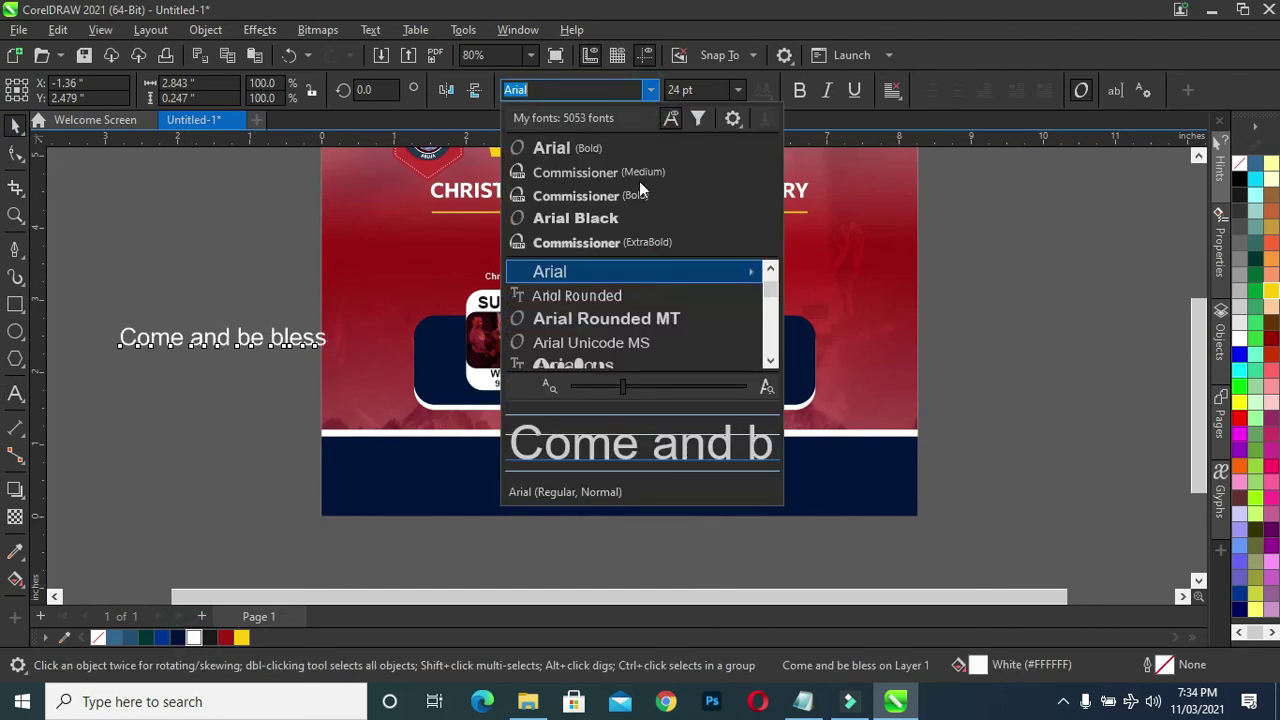
{"action": "left_click", "coordinate": [600, 147]}
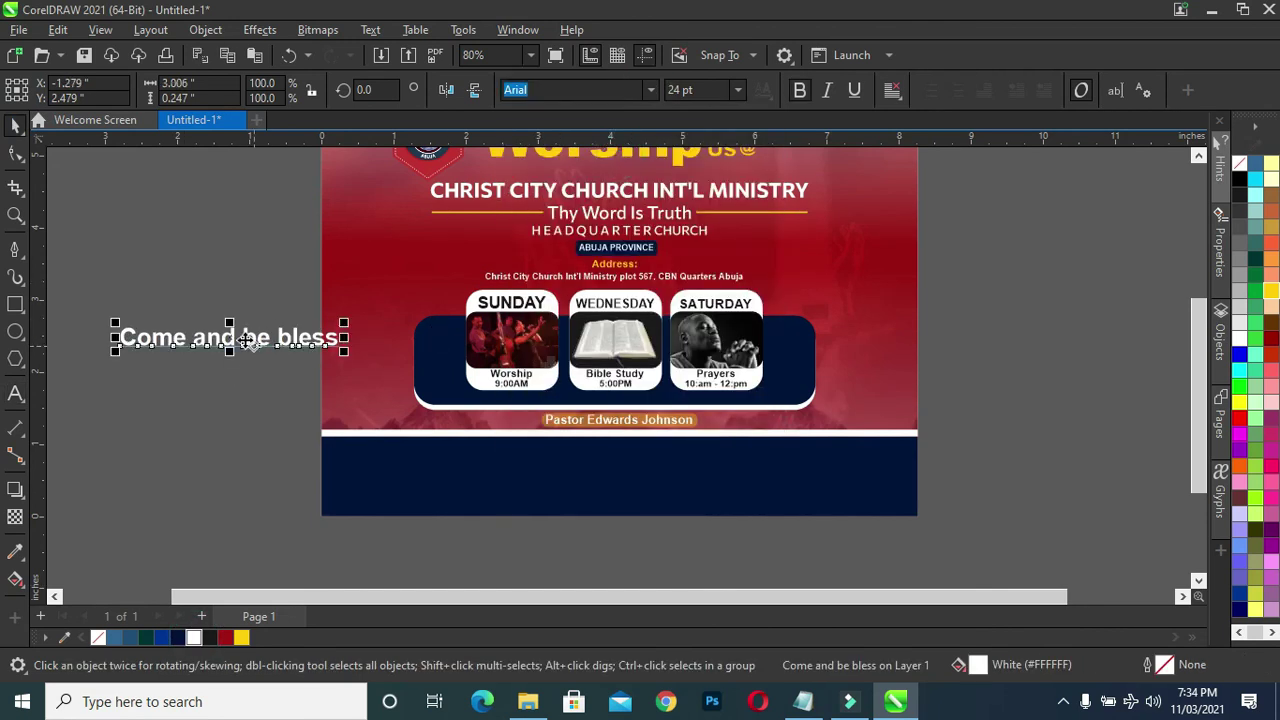
{"action": "left_click_drag", "start_coordinate": [114, 327], "coordinate": [268, 338]}
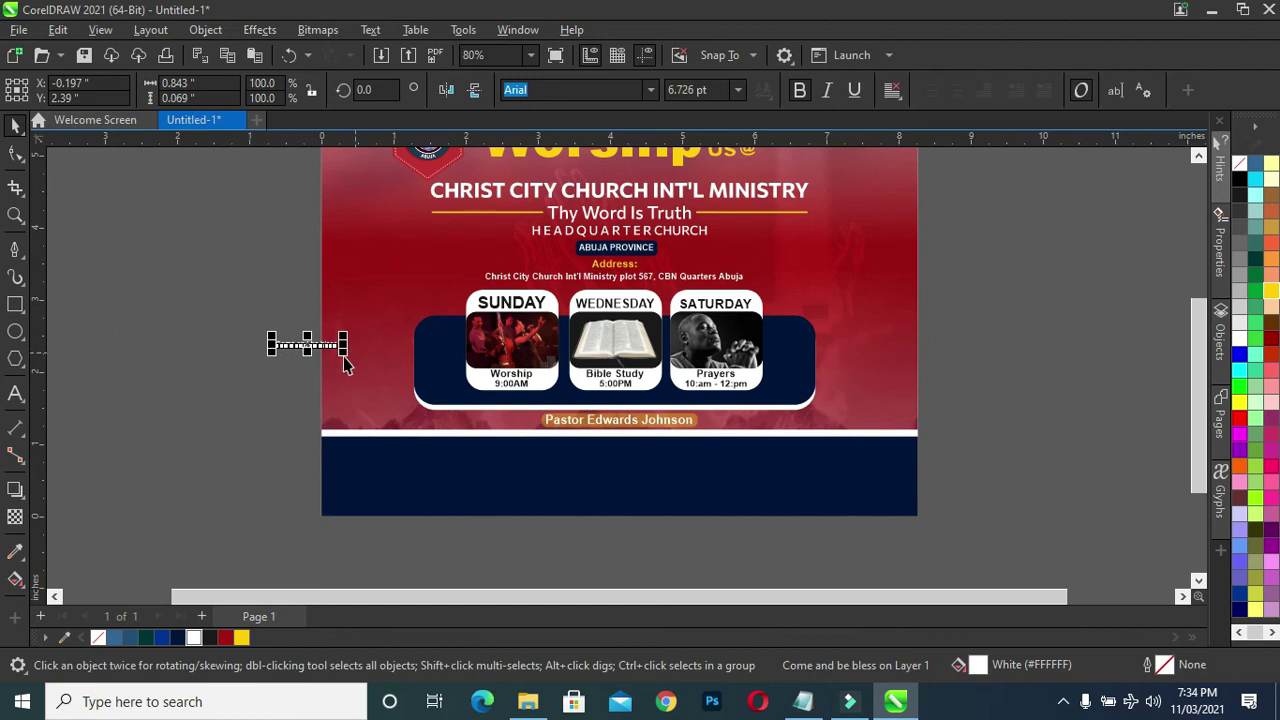
{"action": "mouse_move", "coordinate": [344, 345]}
{"action": "left_mouse_down"}
{"action": "mouse_move", "coordinate": [398, 352]}
{"action": "mouse_move", "coordinate": [445, 398]}
{"action": "left_mouse_up"}
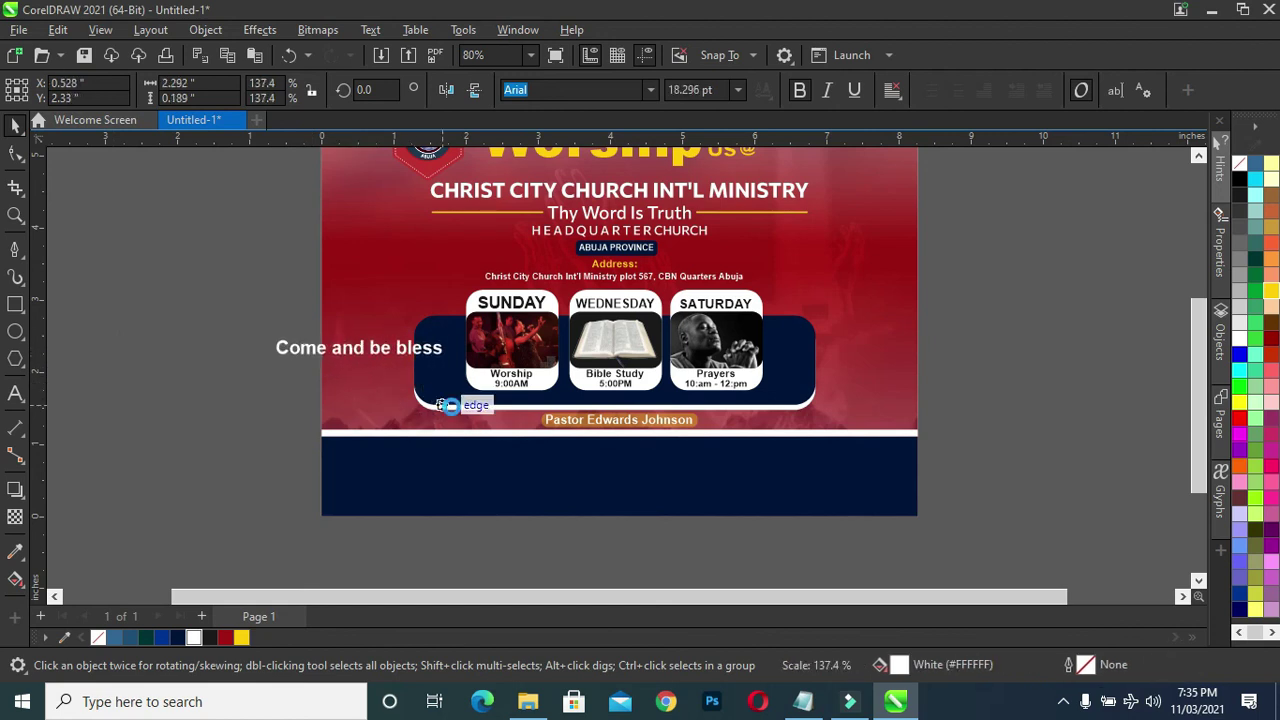
{"action": "mouse_move", "coordinate": [363, 355]}
{"action": "left_mouse_down"}
{"action": "mouse_move", "coordinate": [485, 483]}
{"action": "mouse_move", "coordinate": [503, 468]}
{"action": "left_mouse_up"}
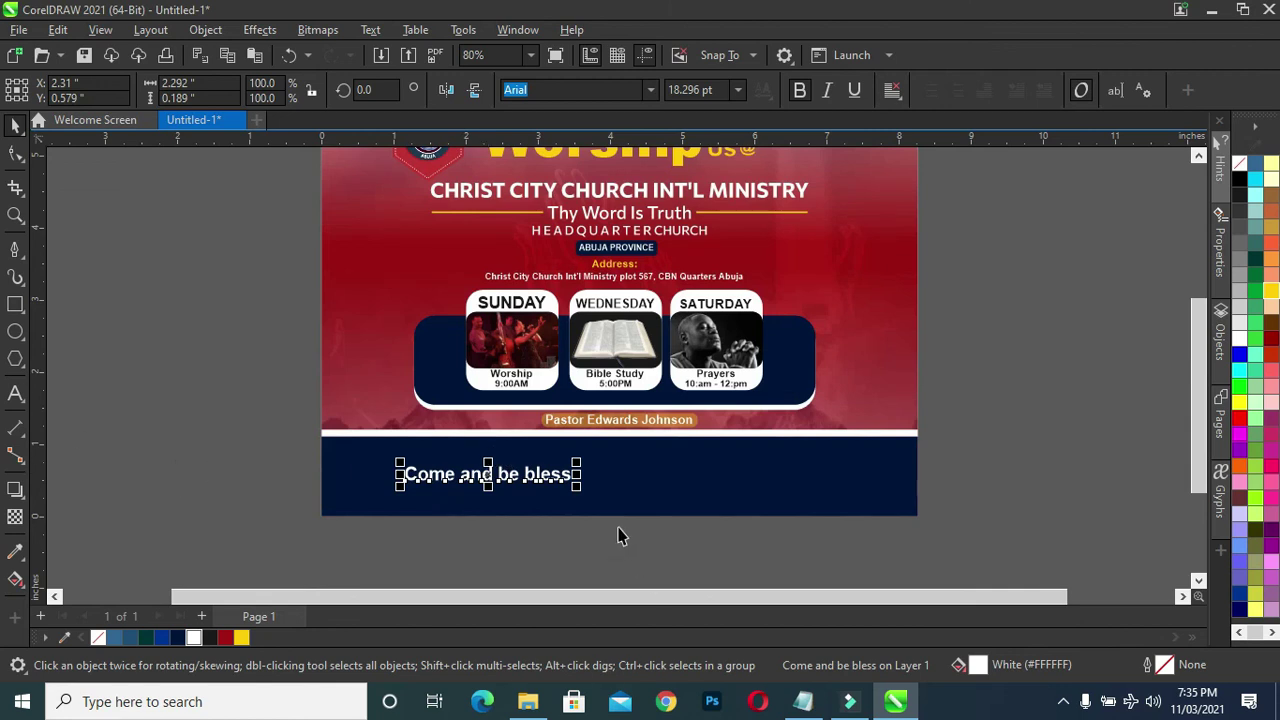
Draw a thin vertical yellow bar with no outline right of the tagline.
{"action": "scroll", "coordinate": [580, 463], "scroll_direction": "up", "scroll_amount": 2}
{"action": "scroll", "coordinate": [573, 462], "scroll_direction": "up", "scroll_amount": 1}
{"action": "left_click", "coordinate": [15, 304]}
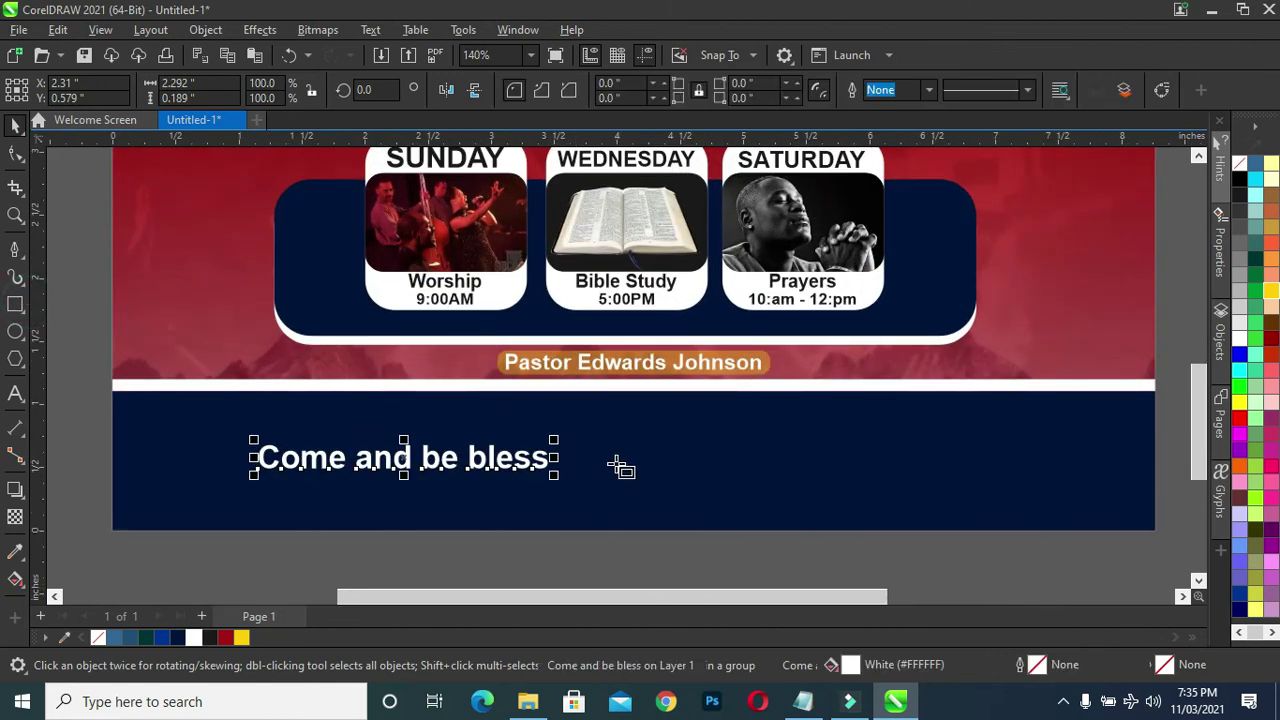
{"action": "left_click_drag", "start_coordinate": [592, 436], "coordinate": [597, 490]}
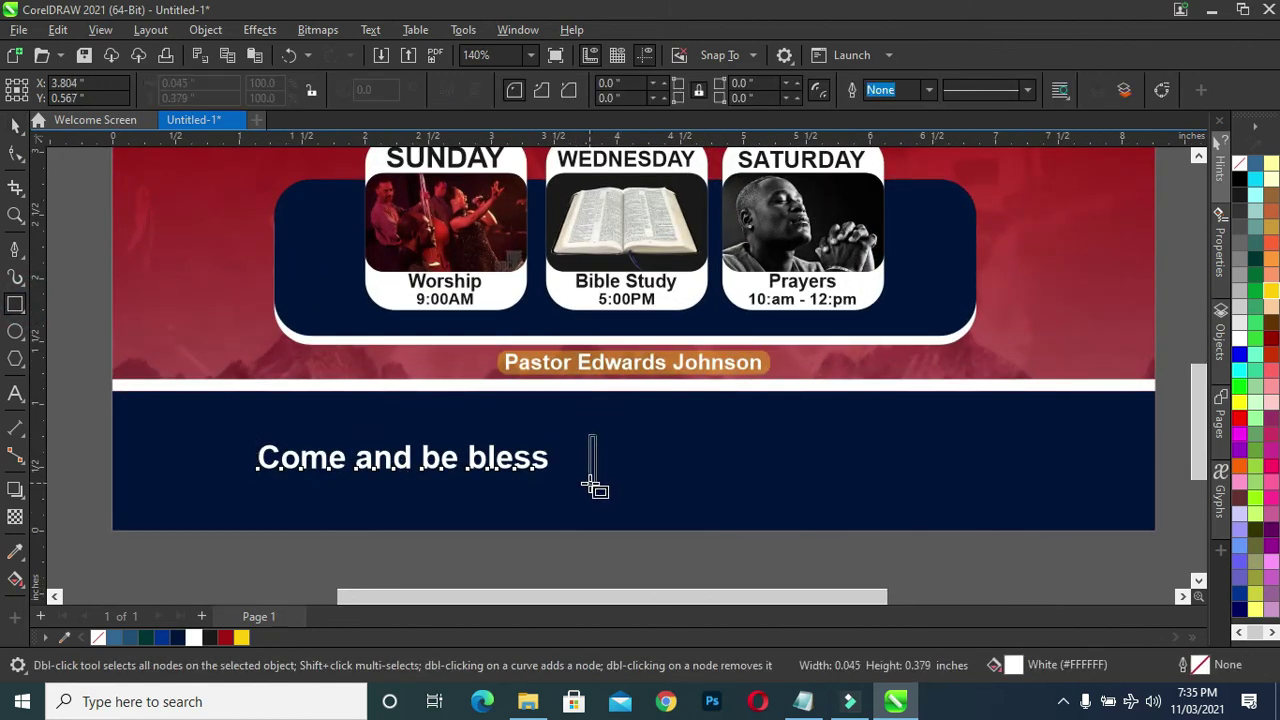
{"action": "key", "text": "space"}
{"action": "left_click", "coordinate": [239, 637]}
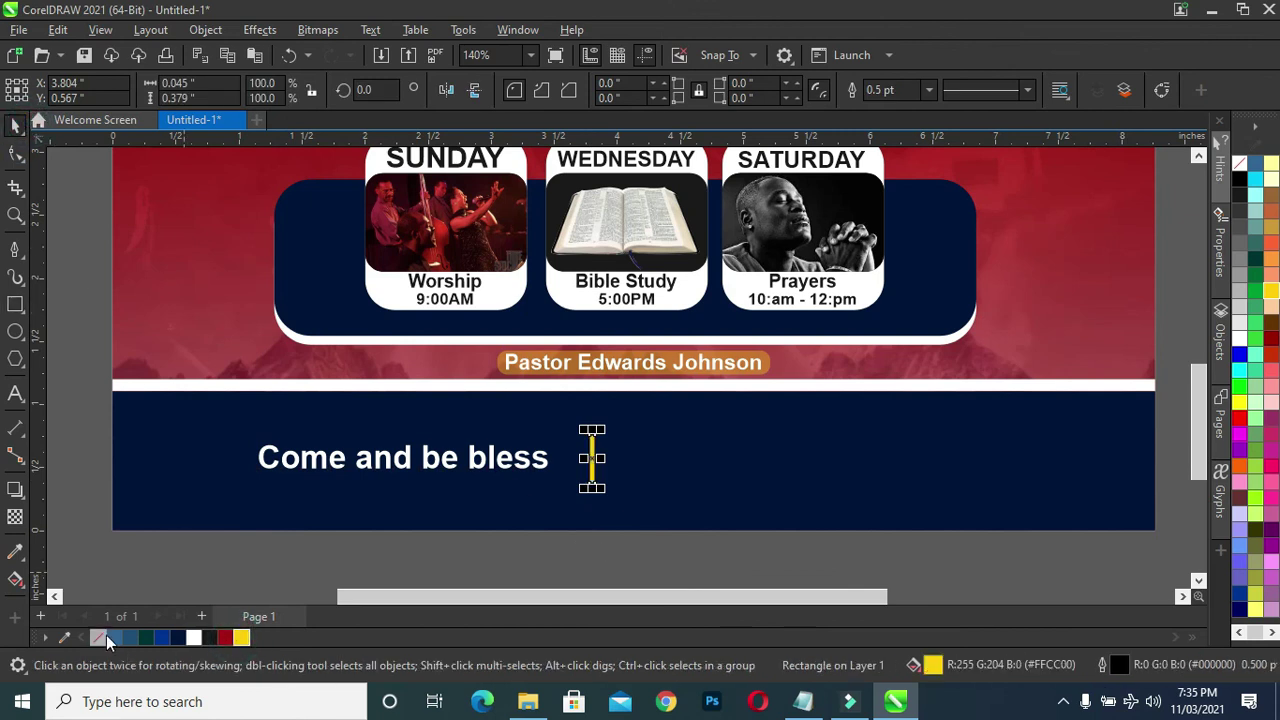
{"action": "right_click", "coordinate": [96, 637]}
Duplicate the 'Come and be bless' text to the right of the yellow bar.
{"action": "left_click", "coordinate": [524, 459], "text": "shift"}
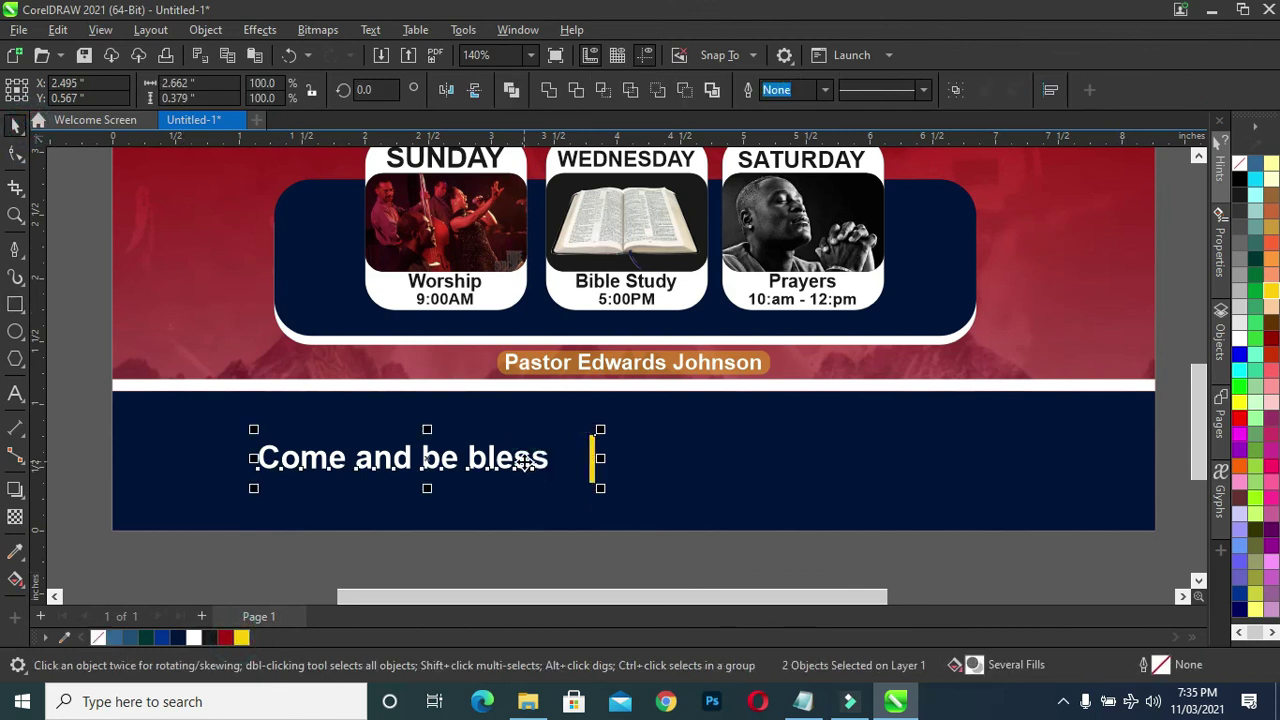
{"action": "left_click", "coordinate": [84, 444]}
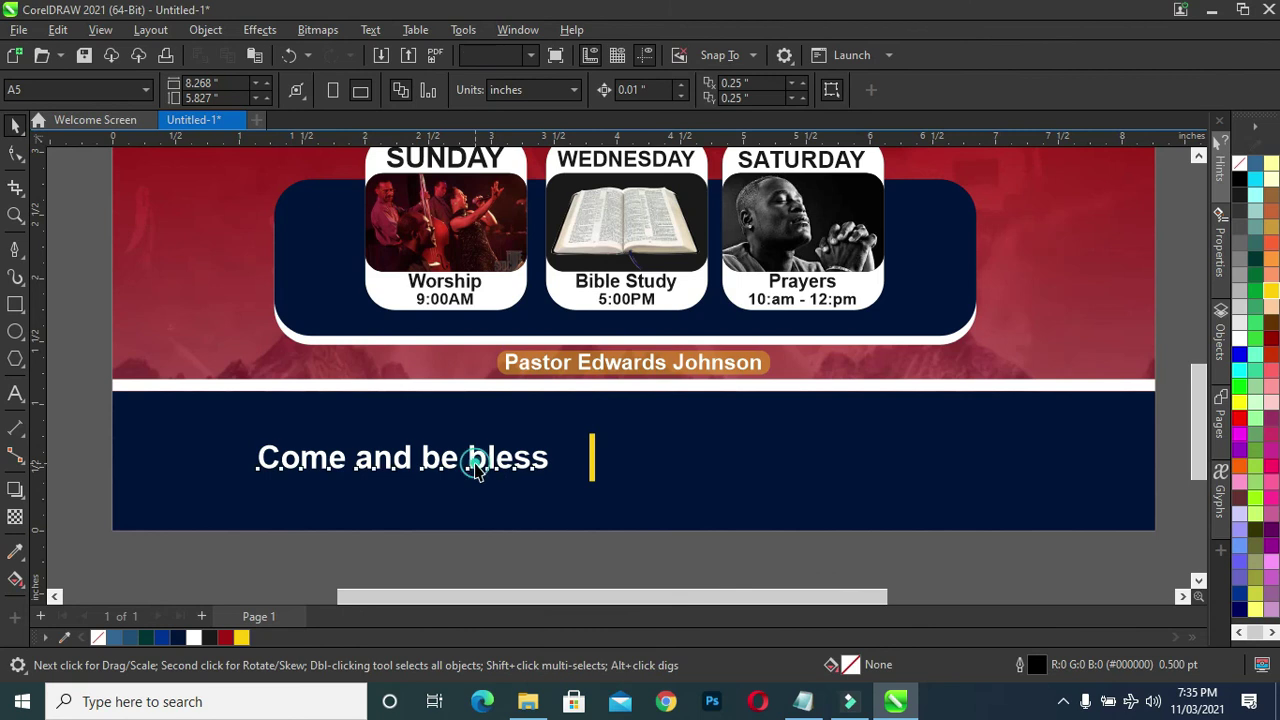
{"action": "left_click", "coordinate": [476, 472]}
{"action": "left_click_drag", "start_coordinate": [398, 457], "coordinate": [799, 470]}
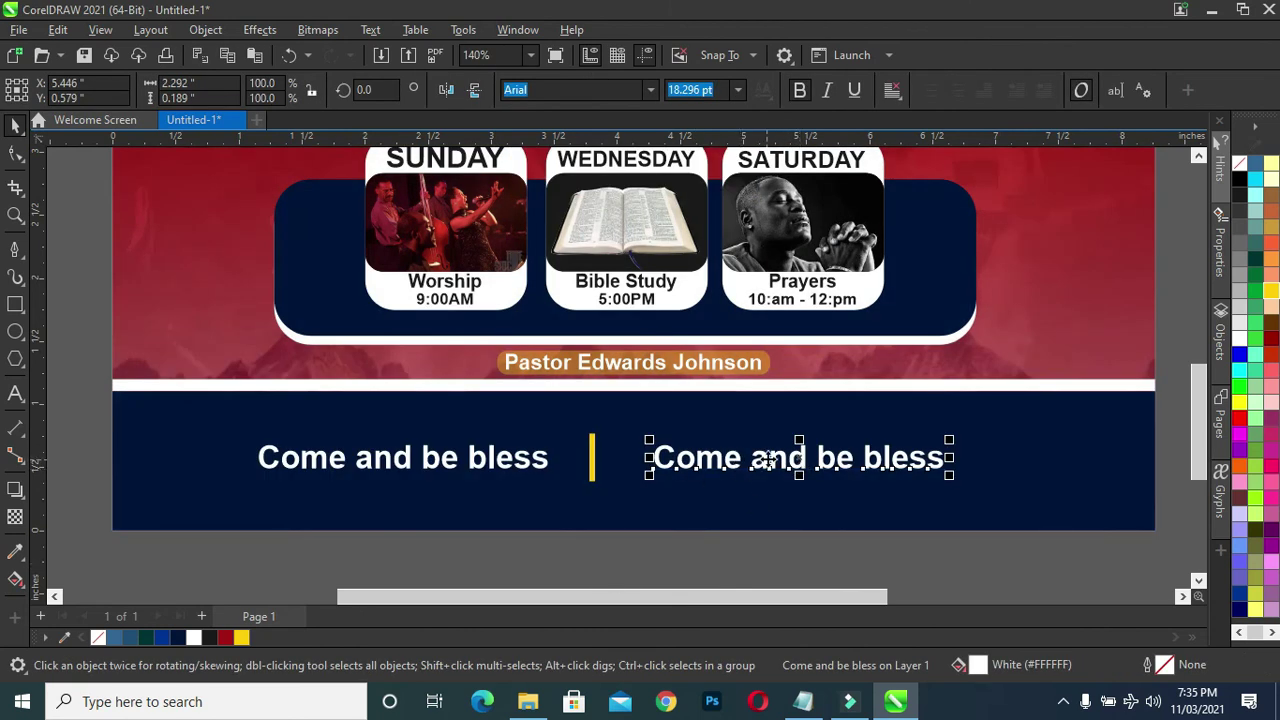
Replace the duplicate's text with 'JESUS IS LORD' copied from the notes.
{"action": "left_click", "coordinate": [803, 701]}
{"action": "left_click_drag", "start_coordinate": [382, 531], "coordinate": [571, 528]}
{"action": "left_click", "coordinate": [571, 528]}
{"action": "left_click", "coordinate": [1078, 68]}
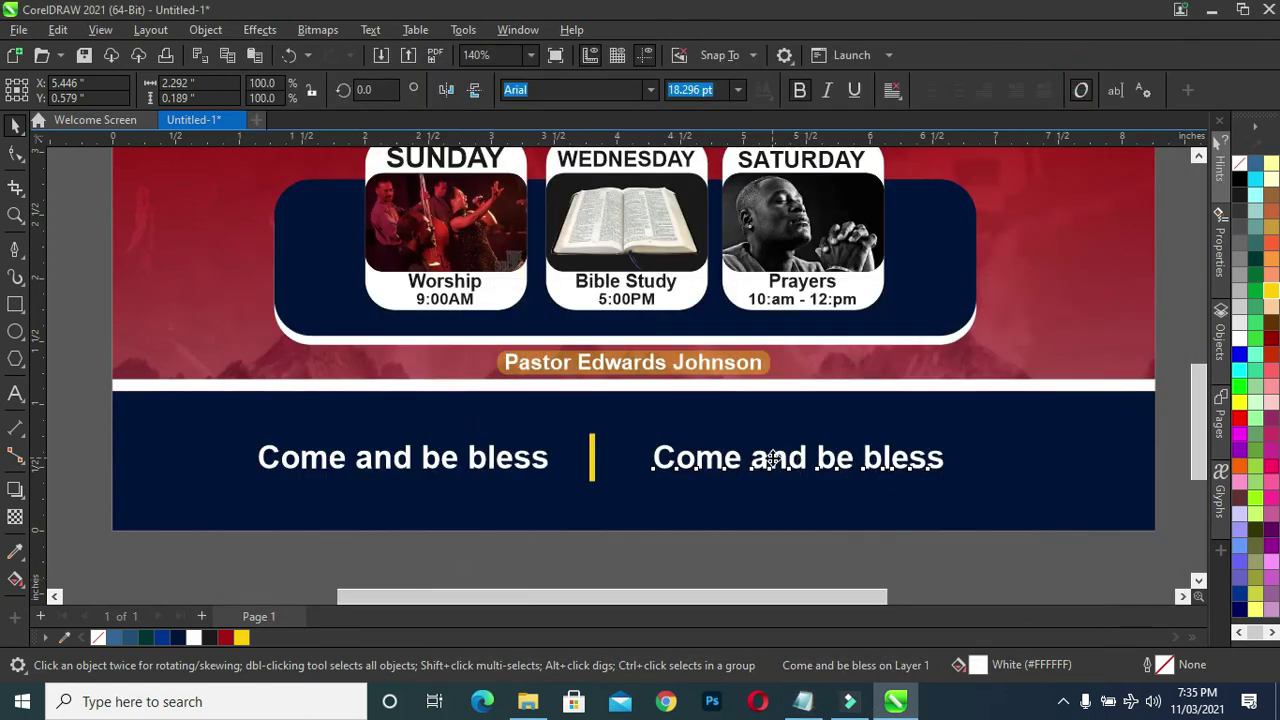
{"action": "double_click", "coordinate": [797, 458]}
{"action": "left_click", "coordinate": [799, 458]}
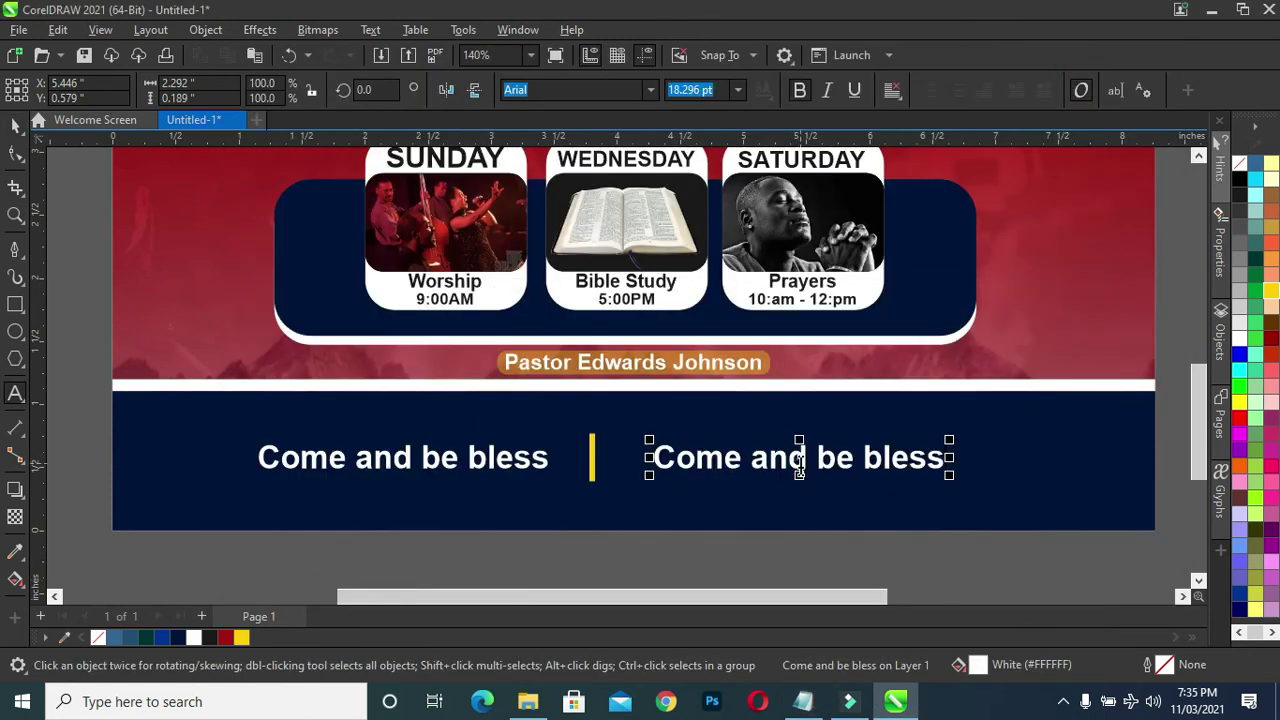
{"action": "left_click_drag", "start_coordinate": [797, 459], "coordinate": [827, 663]}
{"action": "left_click", "coordinate": [808, 702]}
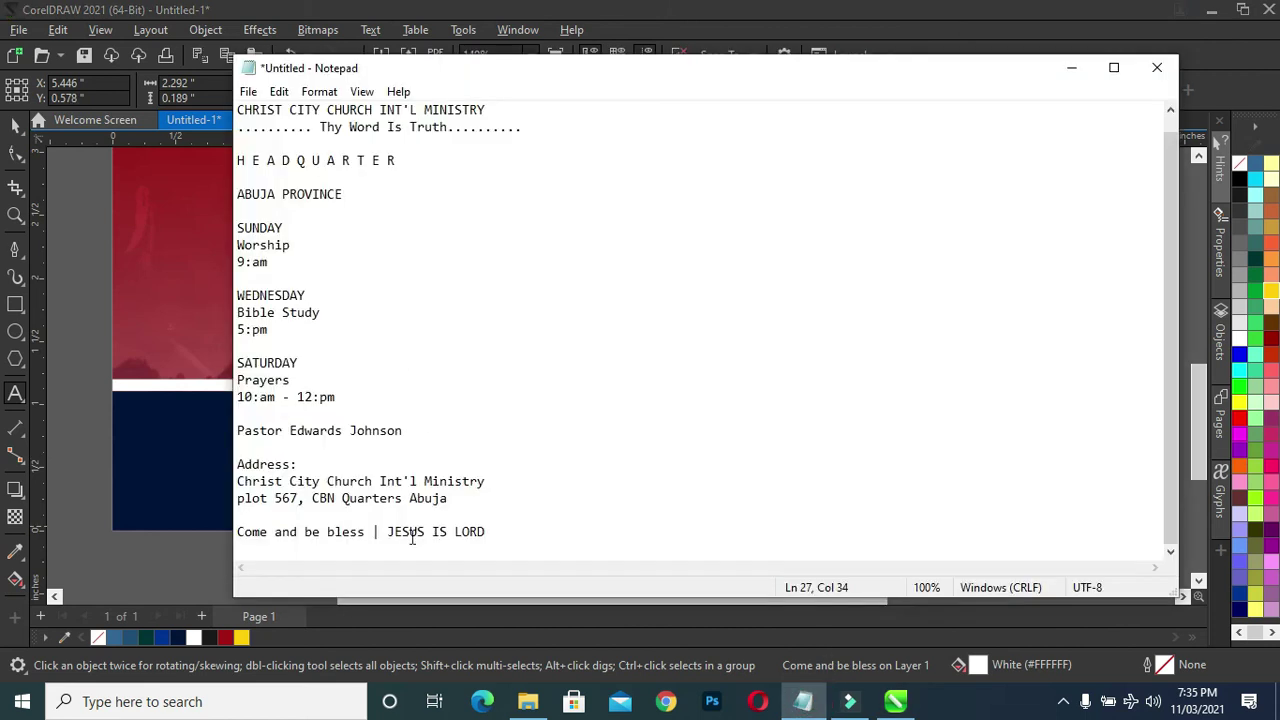
{"action": "left_click_drag", "start_coordinate": [388, 531], "coordinate": [522, 531]}
{"action": "key", "text": "ctrl+c"}
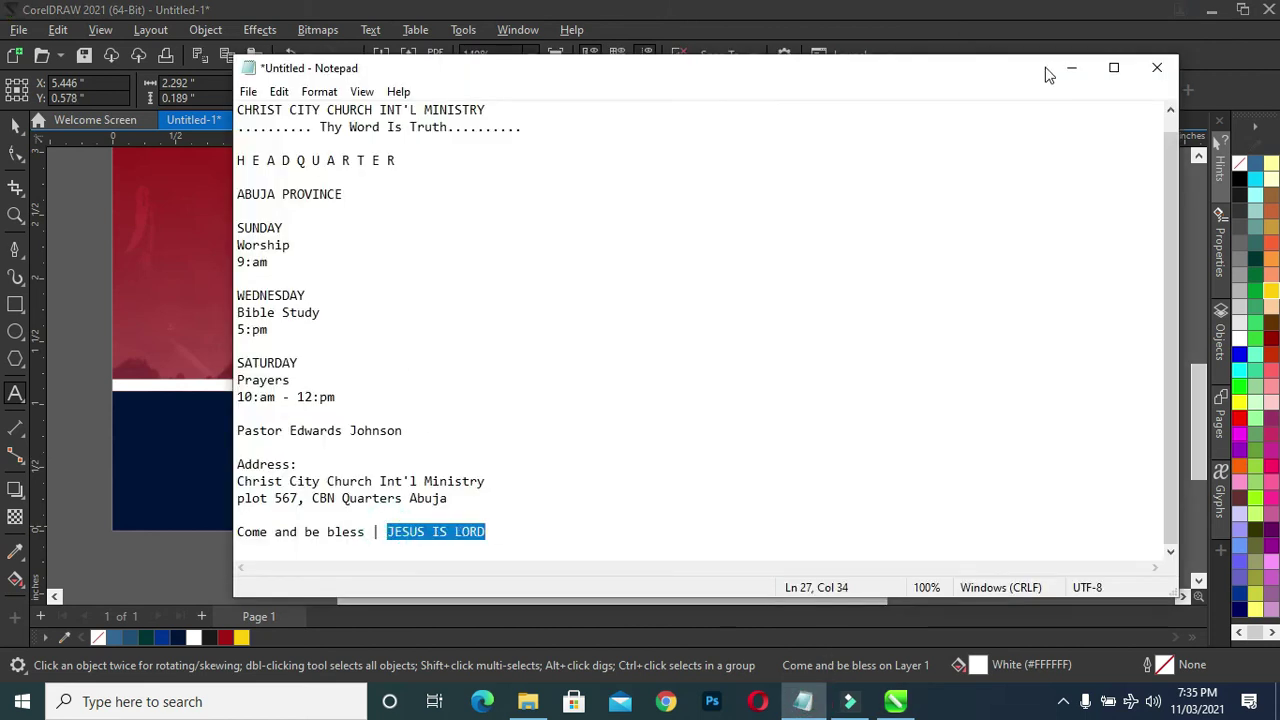
{"action": "left_click", "coordinate": [1071, 68]}
{"action": "left_click", "coordinate": [657, 455]}
{"action": "key", "text": "ctrl+a"}
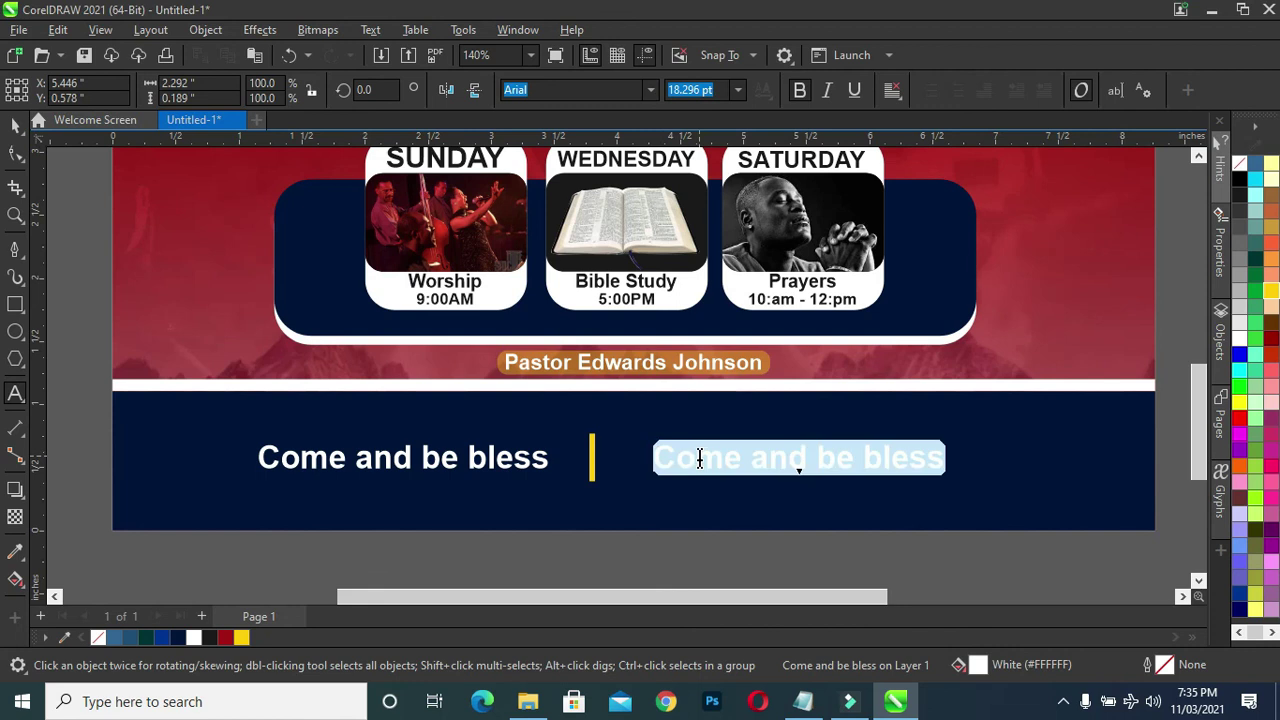
{"action": "key", "text": "ctrl+v"}
Group both tagline texts and the yellow bar, then centre the group on the navy band.
{"action": "left_click", "coordinate": [14, 122]}
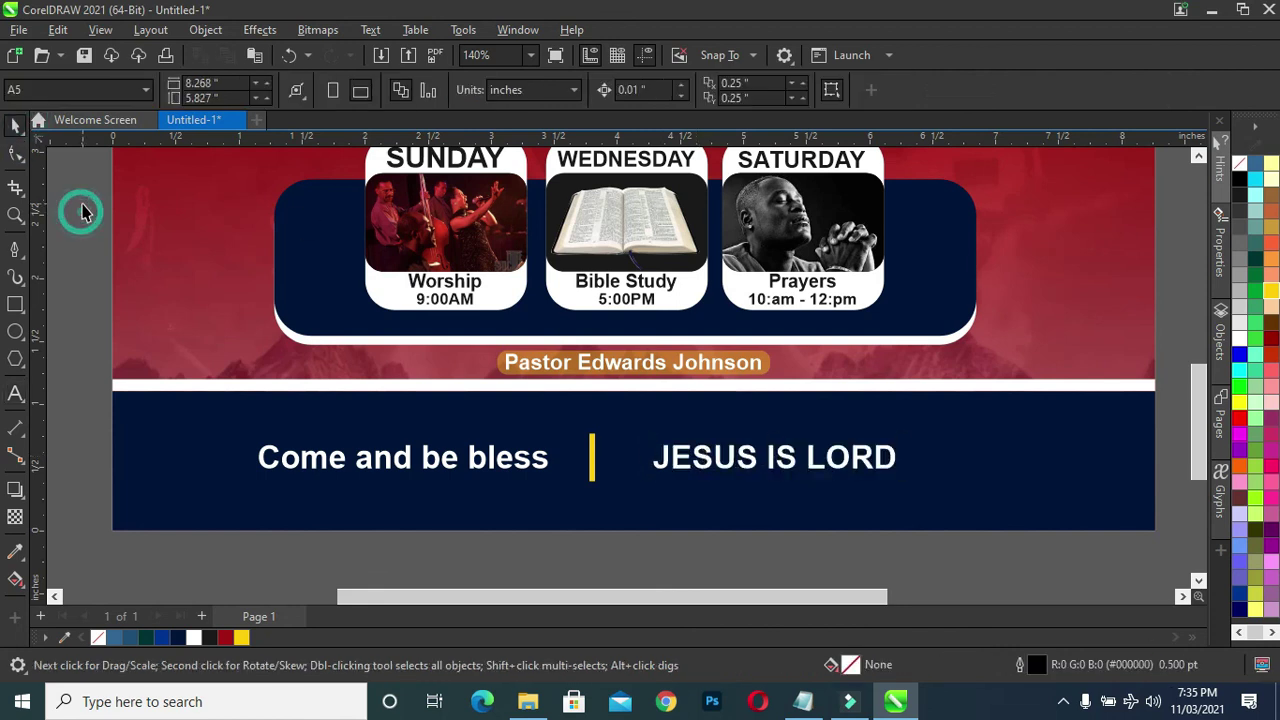
{"action": "scroll", "coordinate": [905, 503], "scroll_direction": "down", "scroll_amount": 1}
{"action": "left_click_drag", "start_coordinate": [914, 497], "coordinate": [313, 372]}
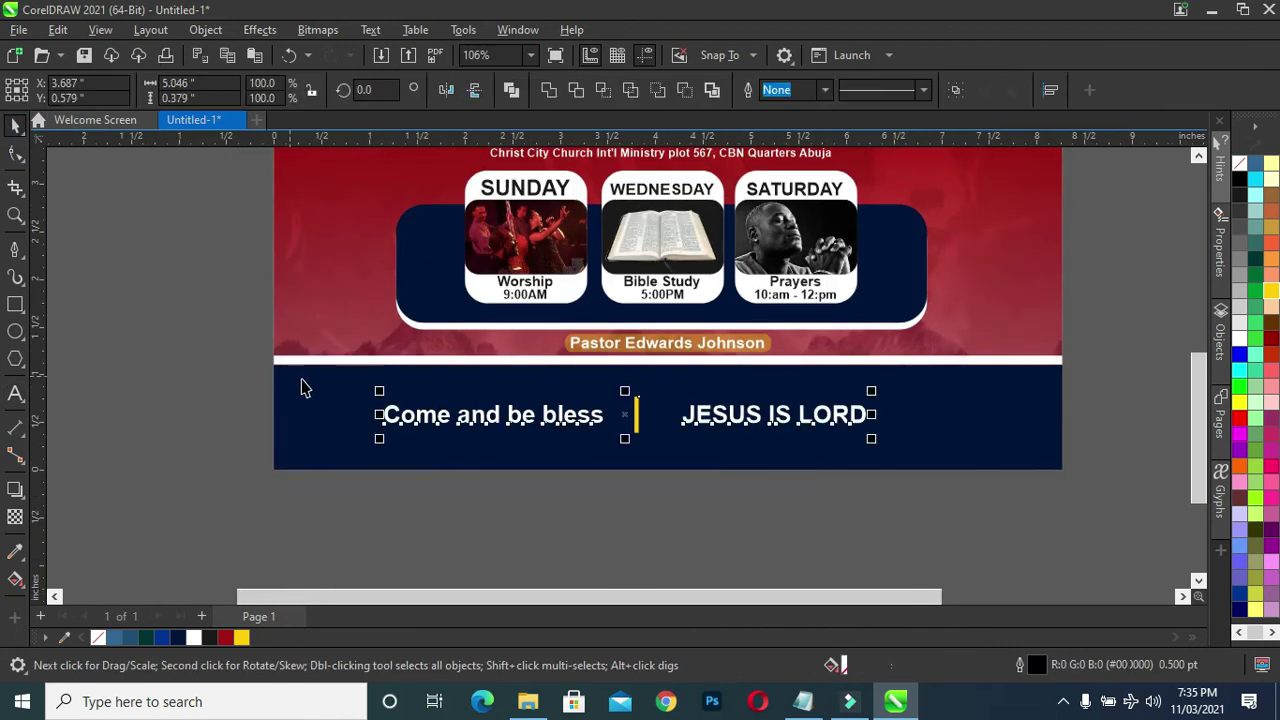
{"action": "key", "text": "ctrl+g"}
{"action": "left_click", "coordinate": [971, 427], "text": "shift"}
{"action": "key", "text": "c"}
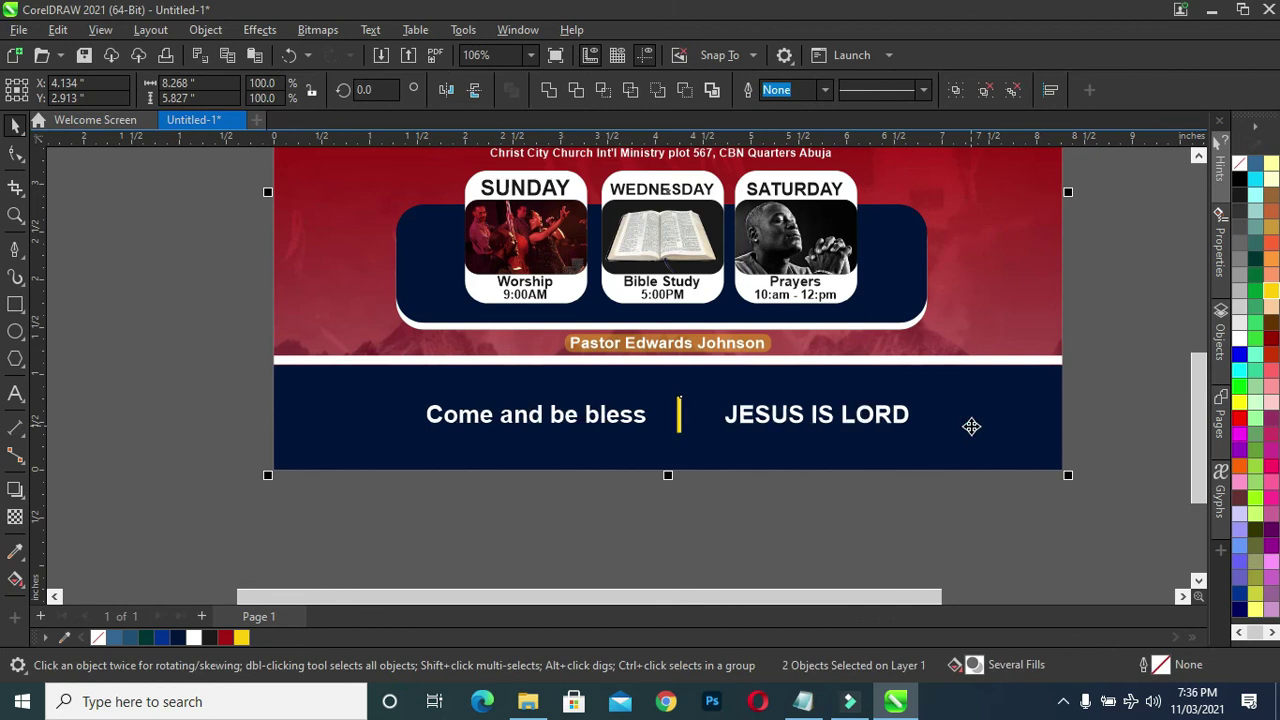
{"action": "left_click", "coordinate": [850, 538]}
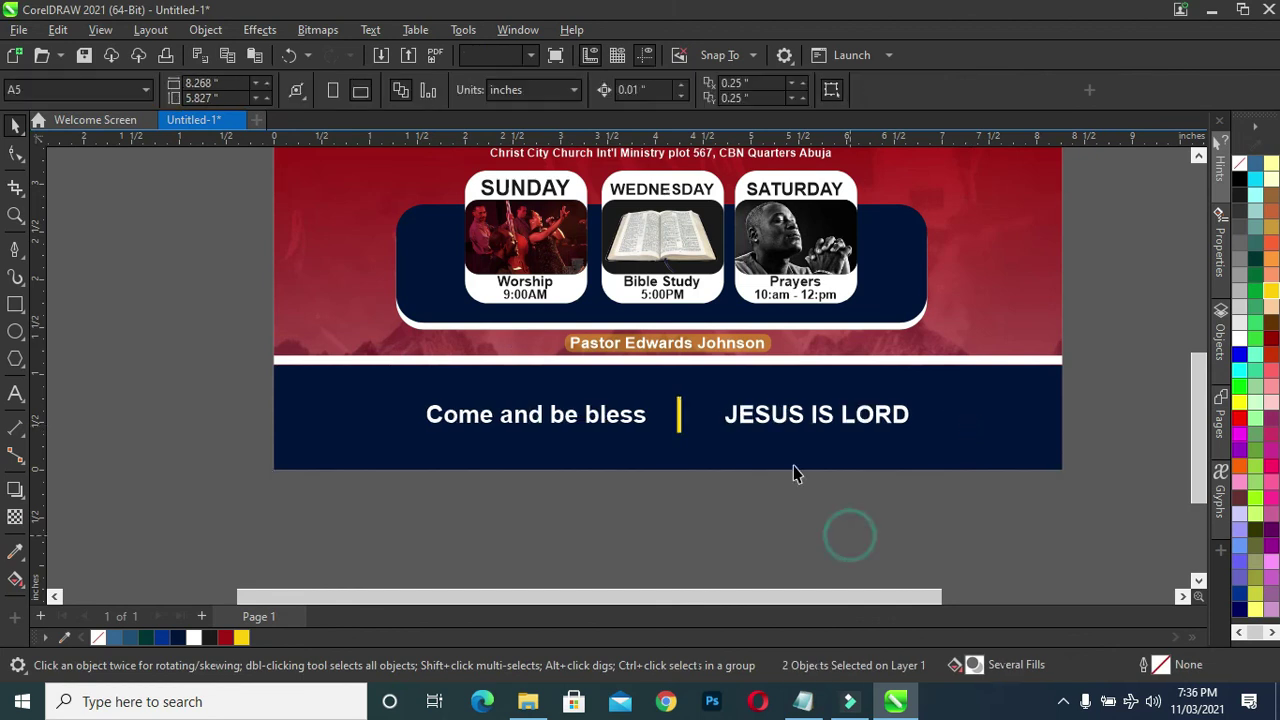
Nudge 'Come and be bless' left, then try top-aligning the group and undo it.
{"action": "left_click", "coordinate": [617, 424], "text": "ctrl"}
{"action": "key", "text": "Left"}
{"action": "key", "text": "Left"}
{"action": "key", "text": "Left"}
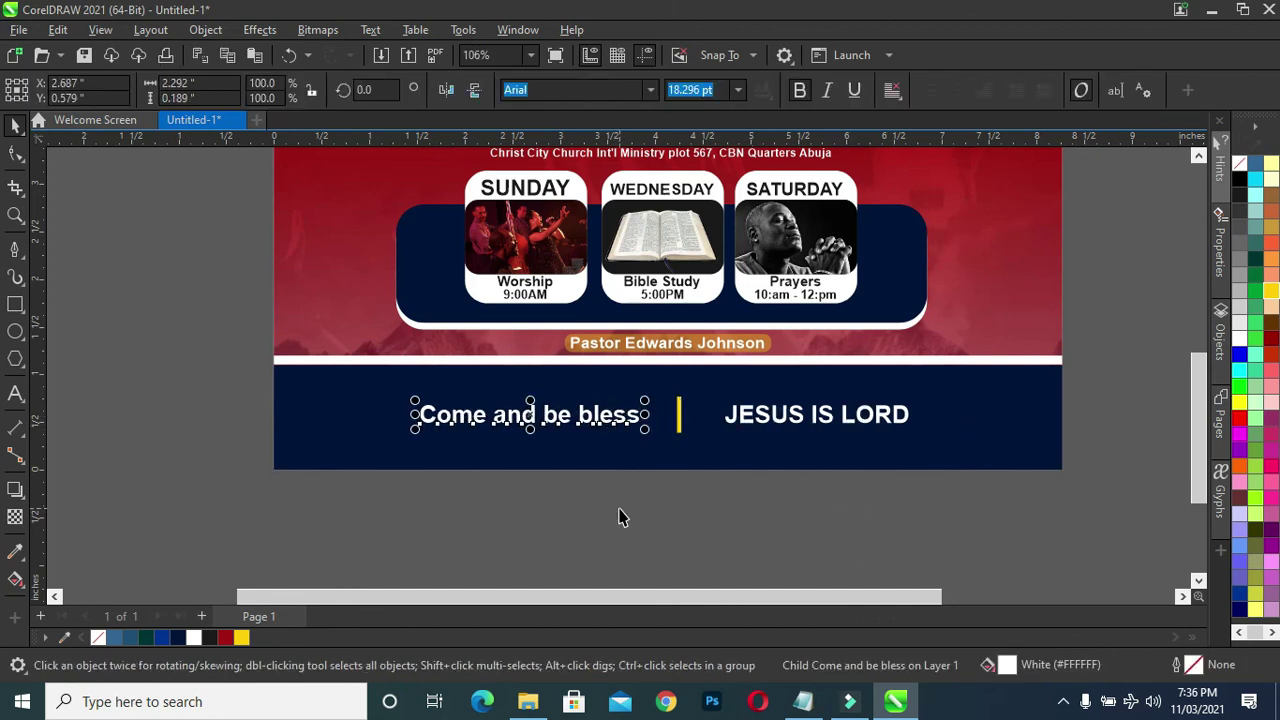
{"action": "left_click", "coordinate": [622, 517]}
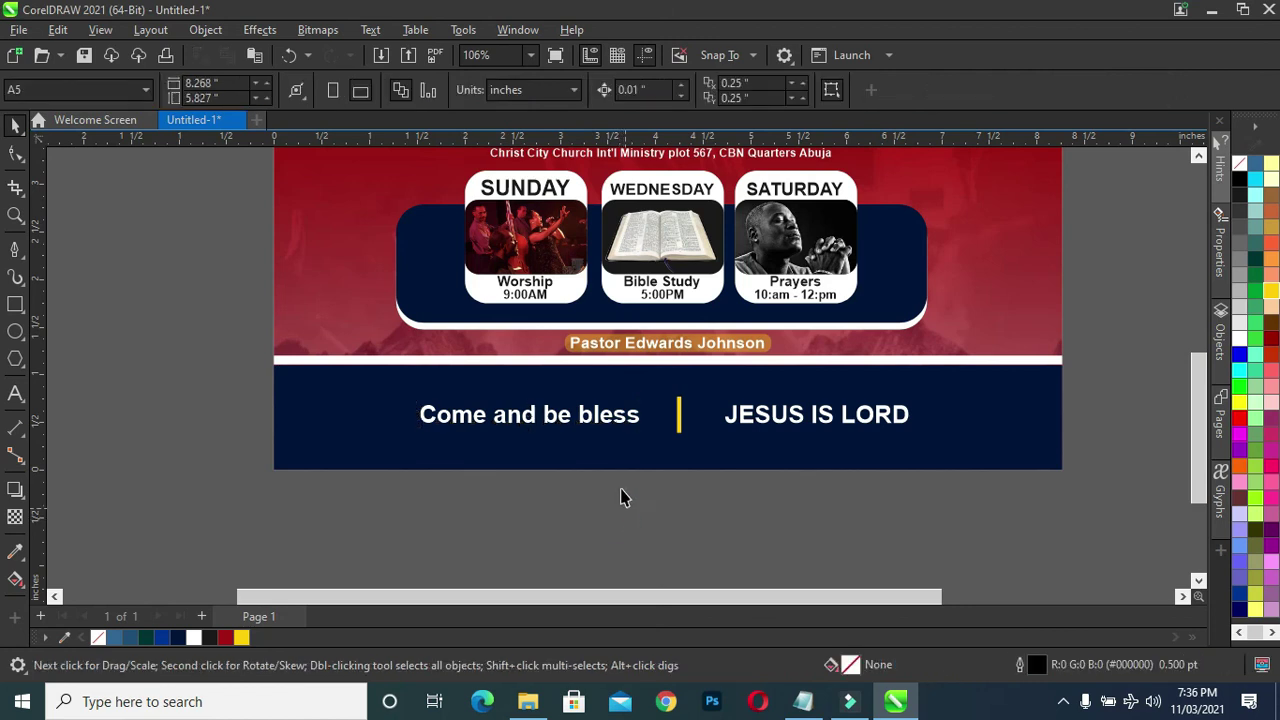
{"action": "left_click", "coordinate": [585, 425]}
{"action": "left_click", "coordinate": [363, 425], "text": "shift"}
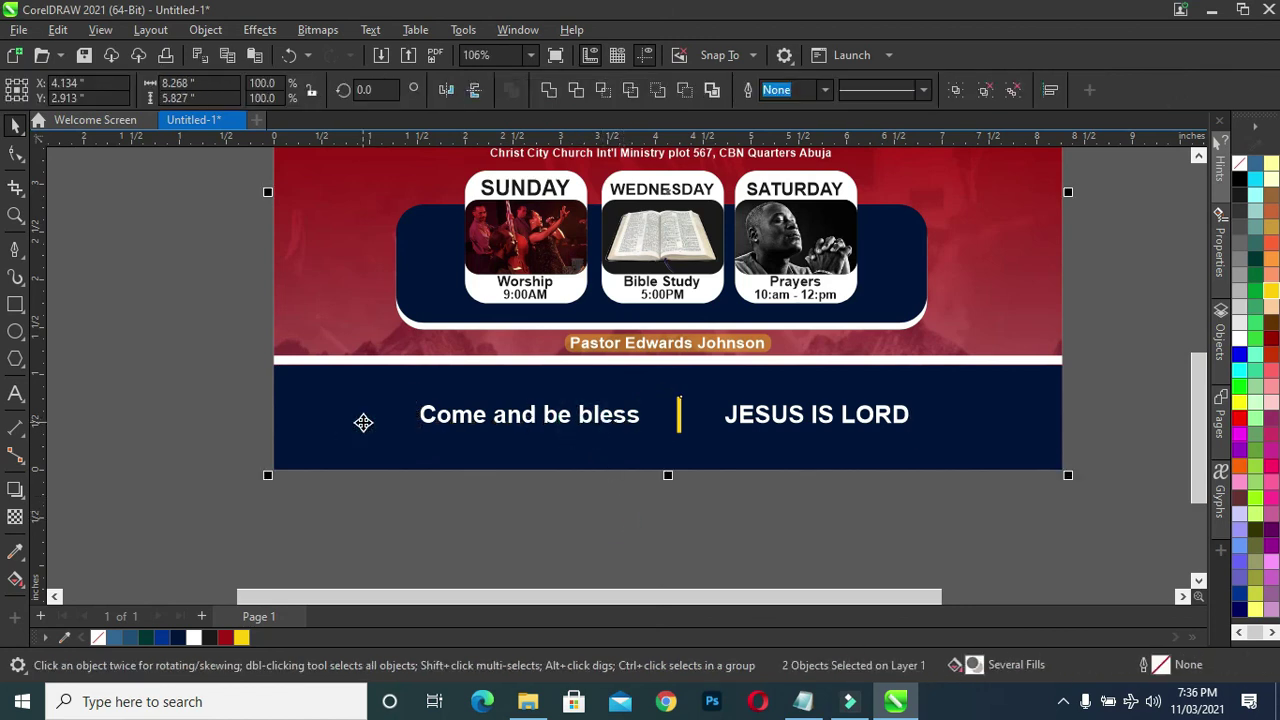
{"action": "key", "text": "t"}
{"action": "key", "text": "ctrl+z"}
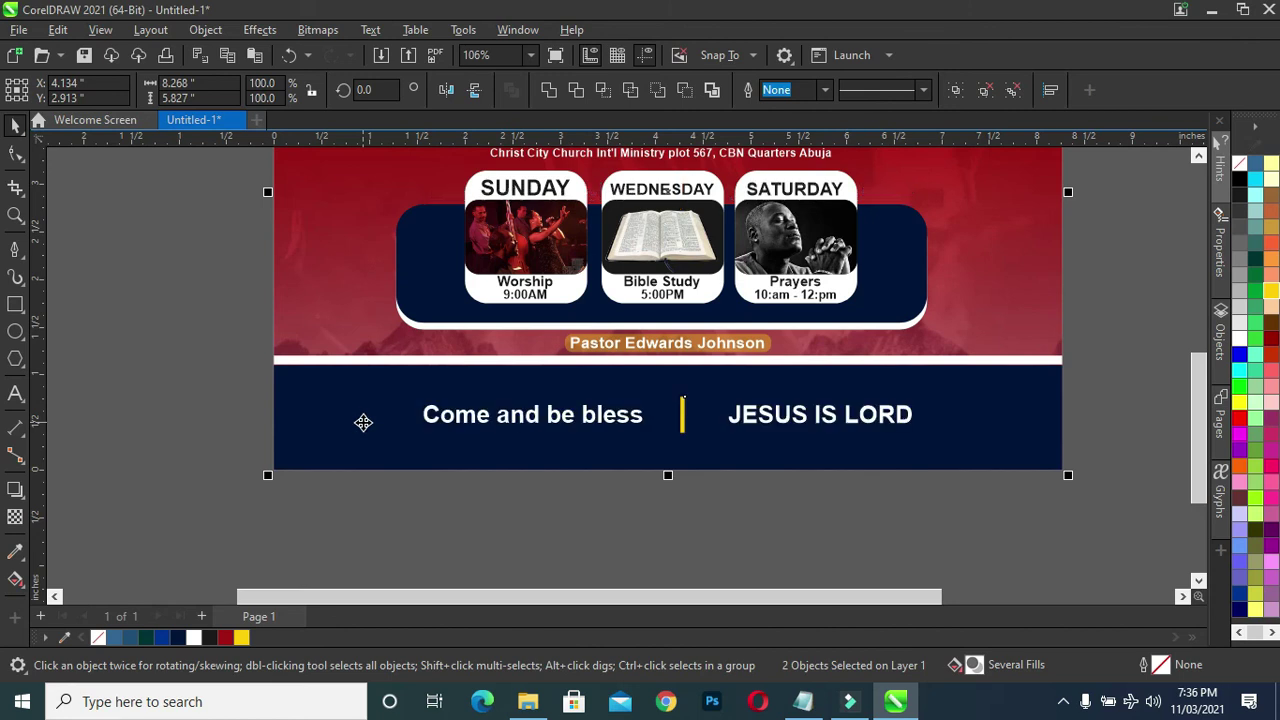
View the whole page and select the flyer's clipped background.
{"action": "left_click", "coordinate": [408, 458]}
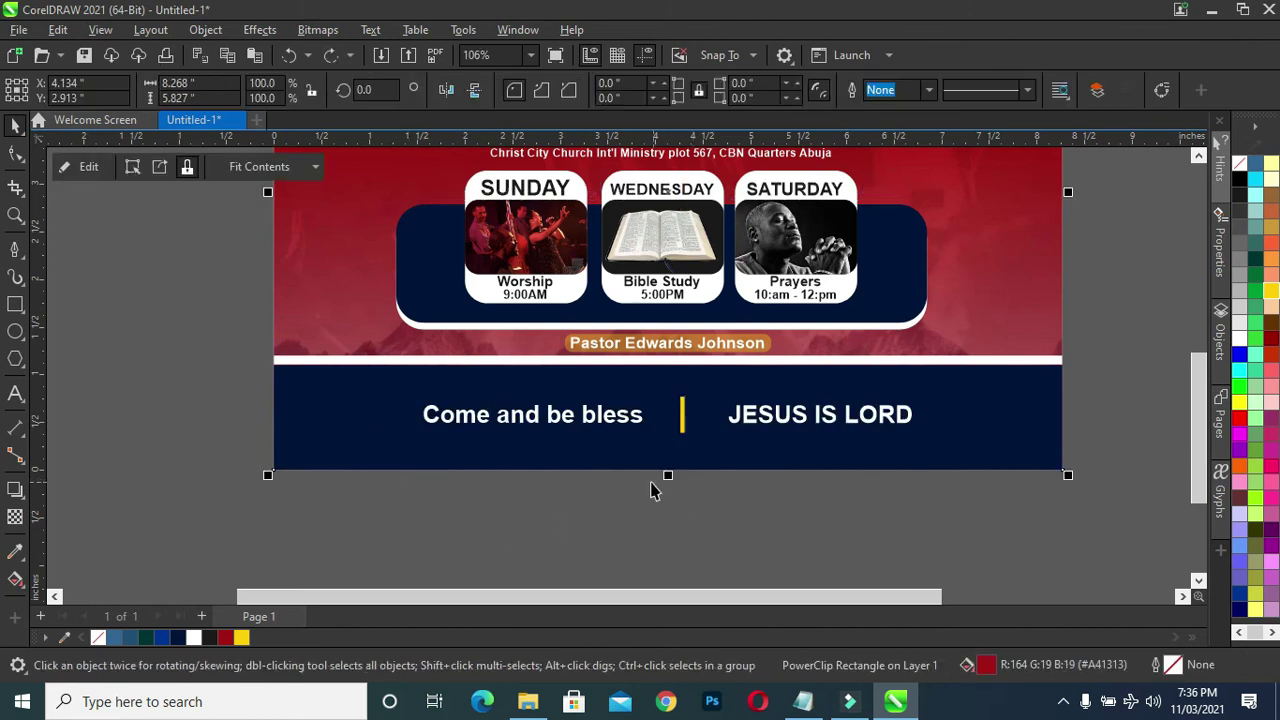
{"action": "key", "text": "ctrl+v"}
{"action": "key", "text": "shift+F4"}
{"action": "key", "text": "Escape"}
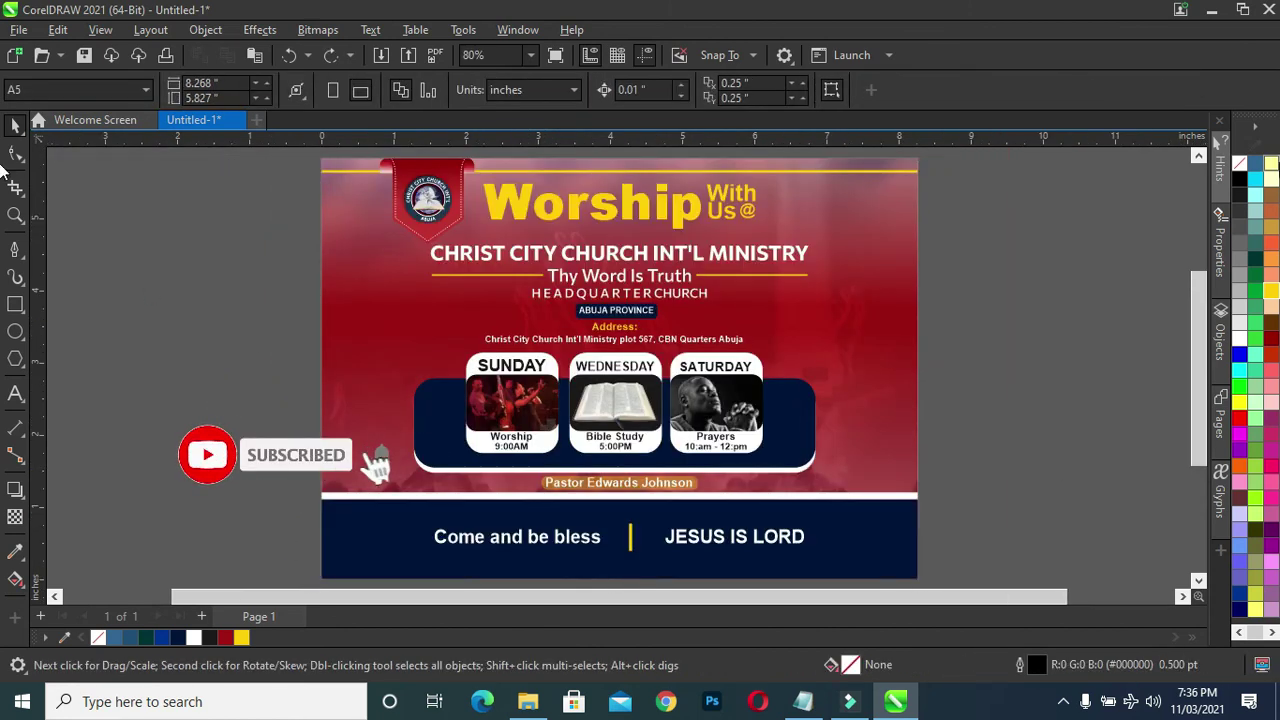
{"action": "left_click_drag", "start_coordinate": [1199, 410], "coordinate": [1195, 402]}
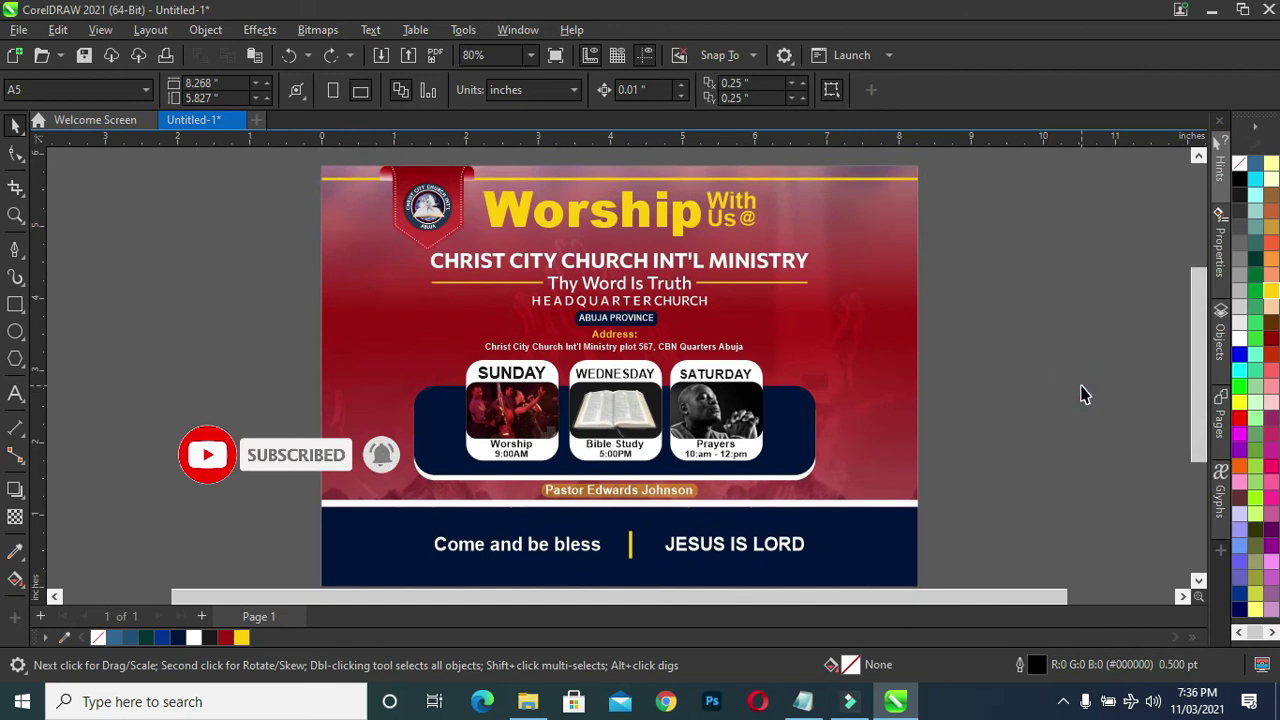
{"action": "left_click", "coordinate": [876, 402]}
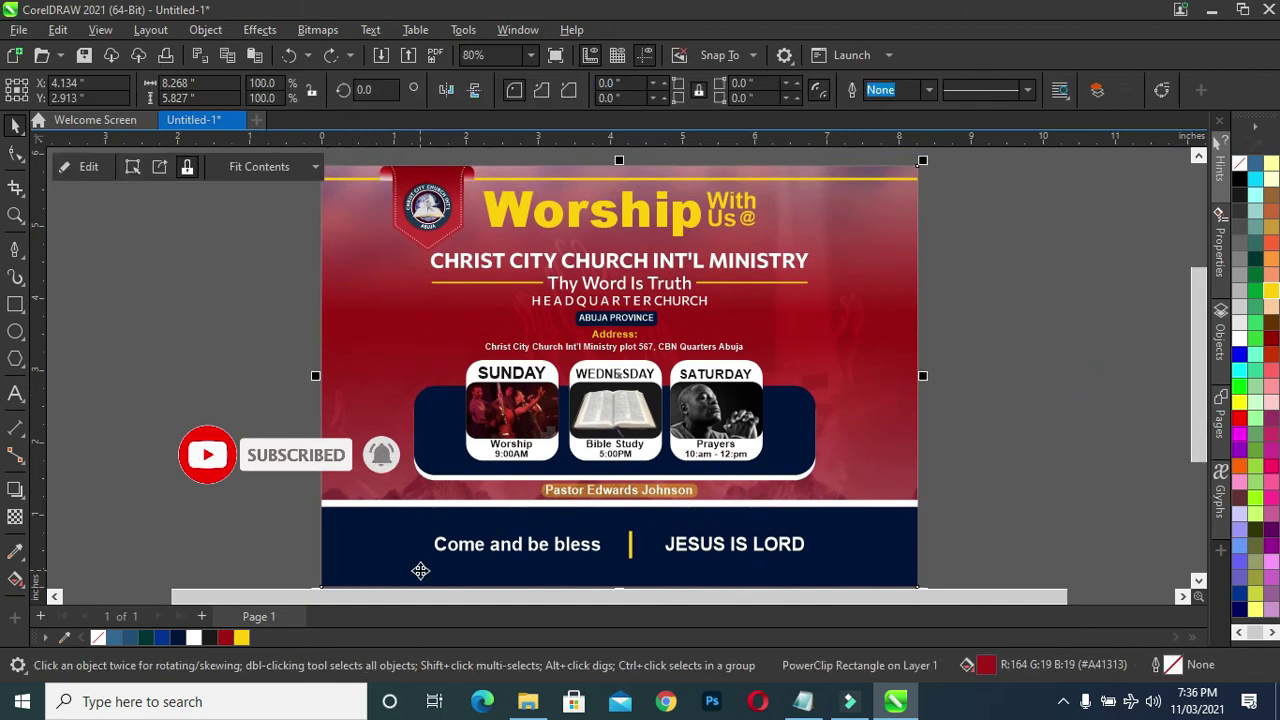
Set the background fill to deep maroon #6B0101, then open the background PowerClip's contents.
{"action": "double_click", "coordinate": [985, 665]}
{"action": "left_click_drag", "start_coordinate": [689, 89], "coordinate": [1106, 105]}
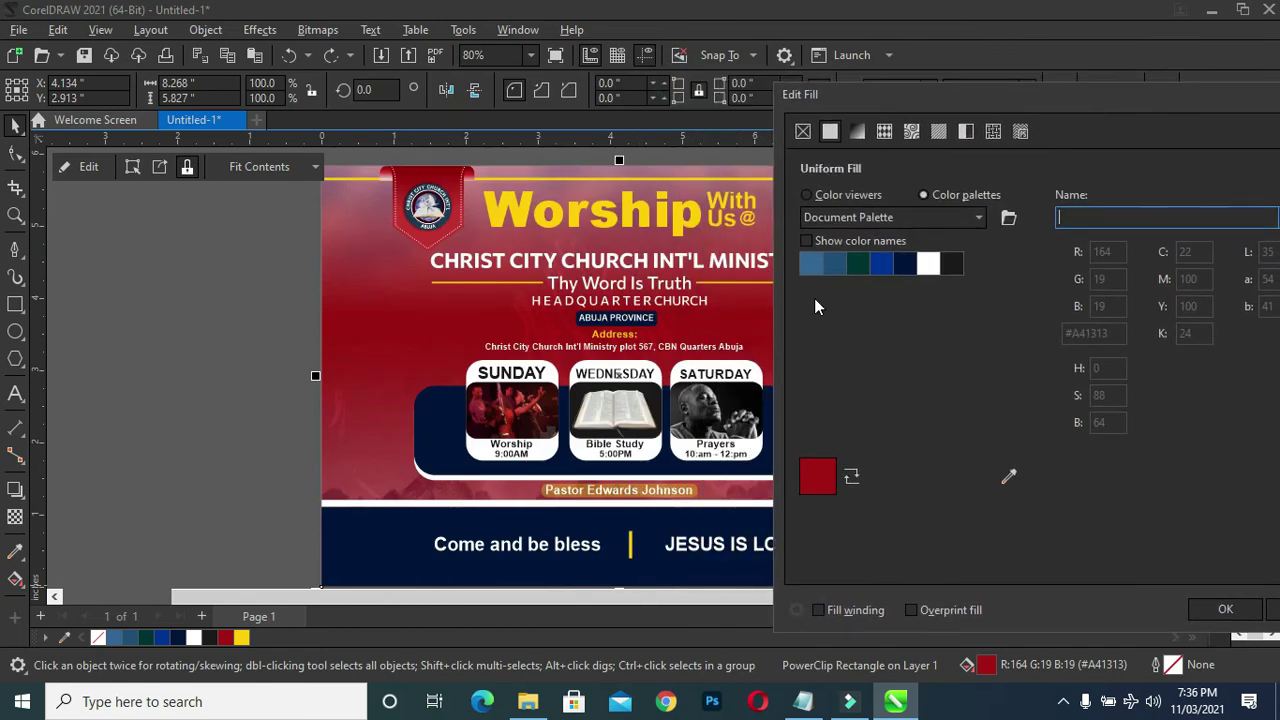
{"action": "left_click", "coordinate": [808, 197]}
{"action": "left_click_drag", "start_coordinate": [1005, 334], "coordinate": [1015, 363]}
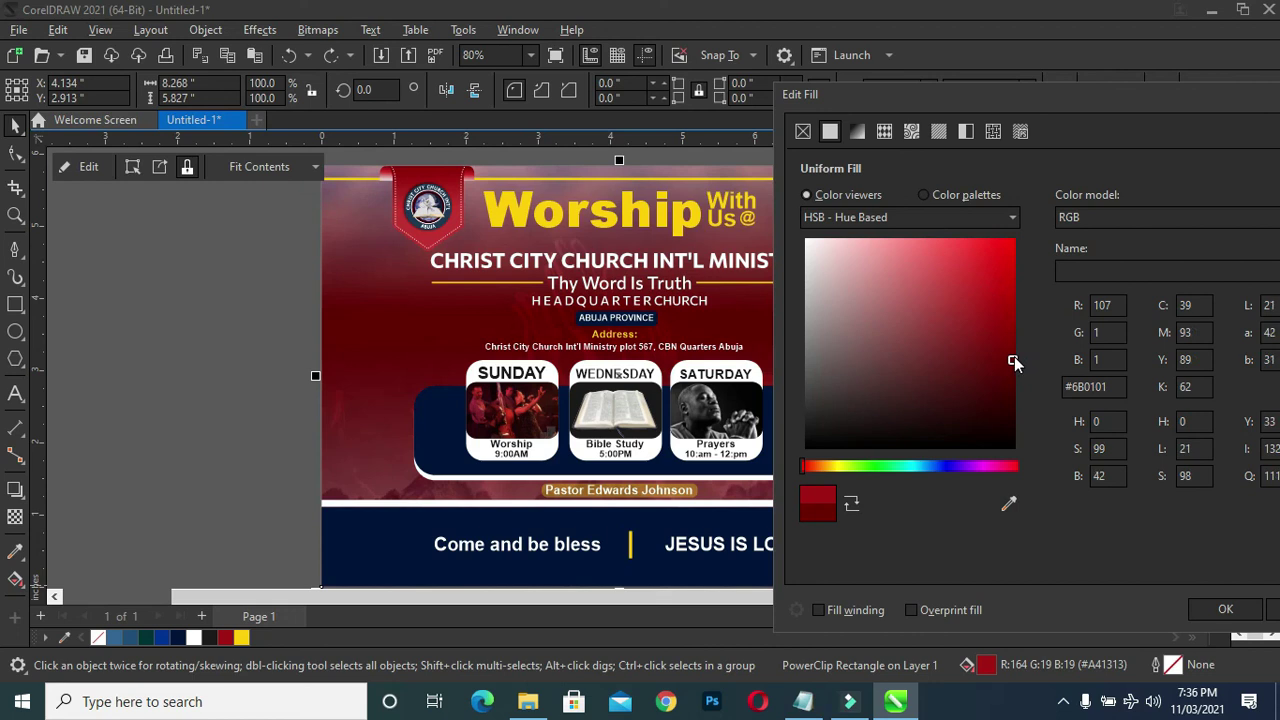
{"action": "left_click_drag", "start_coordinate": [1030, 100], "coordinate": [1152, 88]}
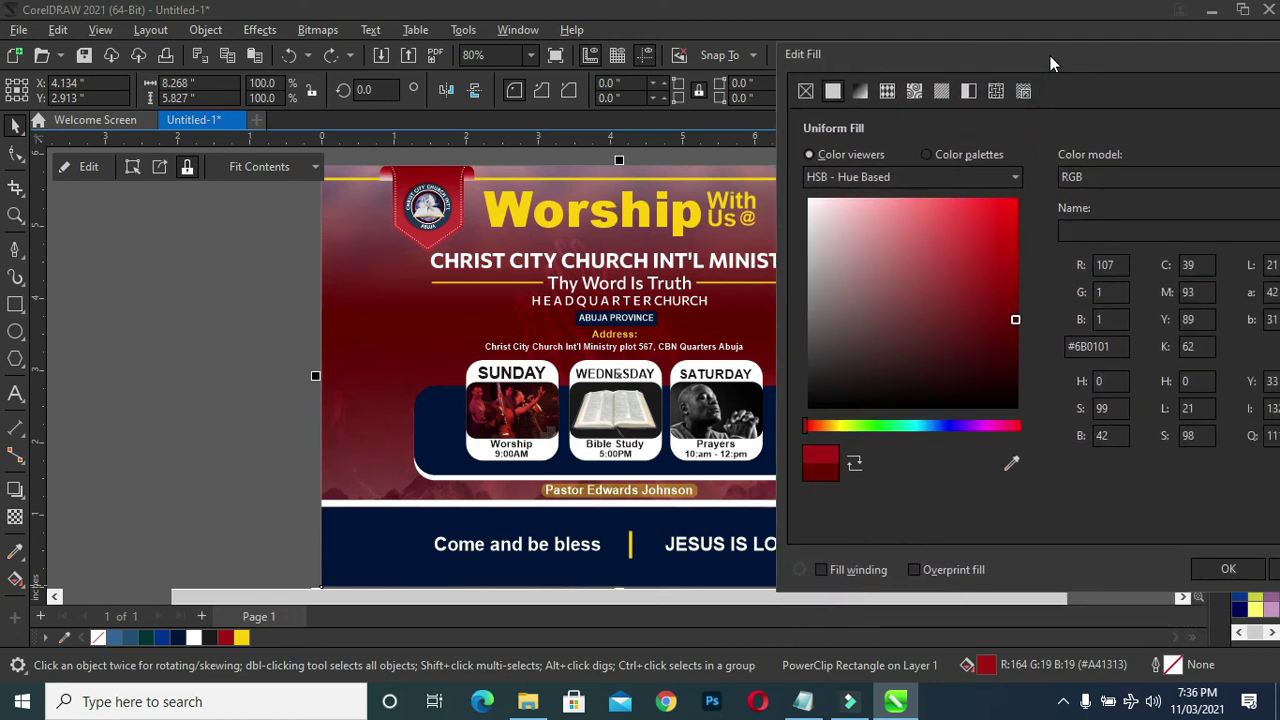
{"action": "left_click_drag", "start_coordinate": [1152, 88], "coordinate": [732, 78]}
{"action": "left_click", "coordinate": [940, 588]}
{"action": "left_click", "coordinate": [1005, 423]}
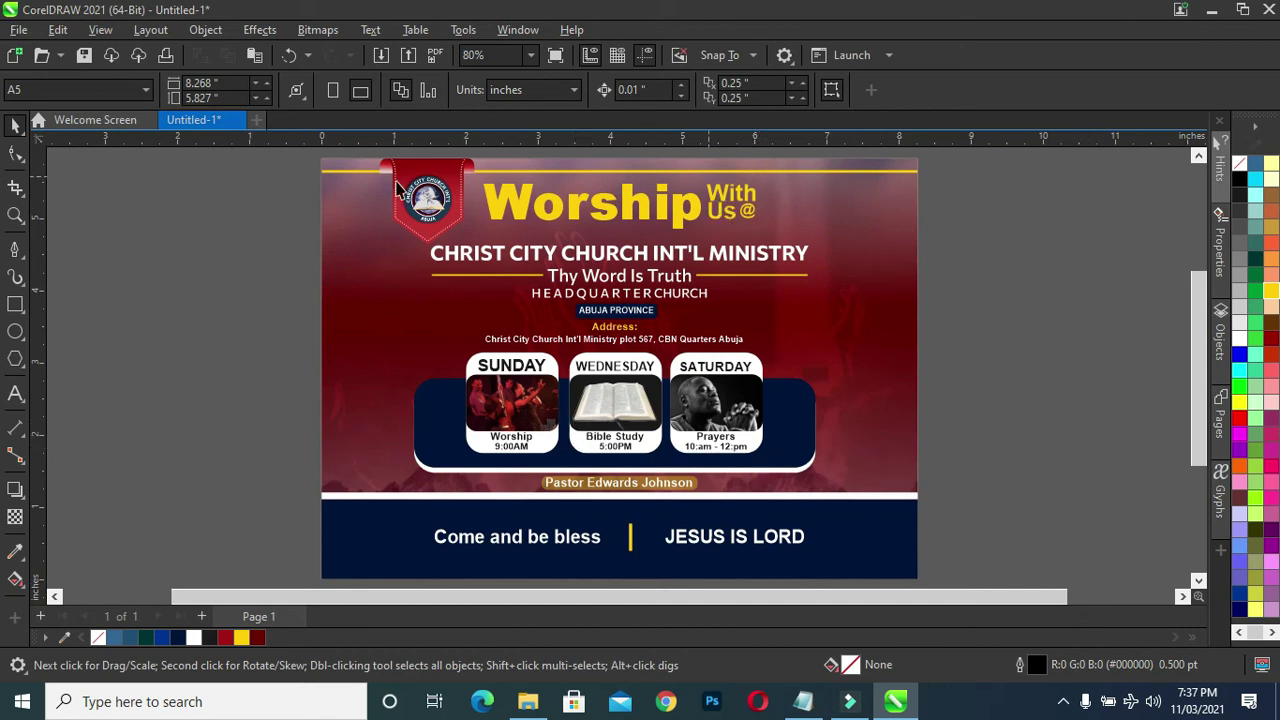
{"action": "double_click", "coordinate": [340, 178]}
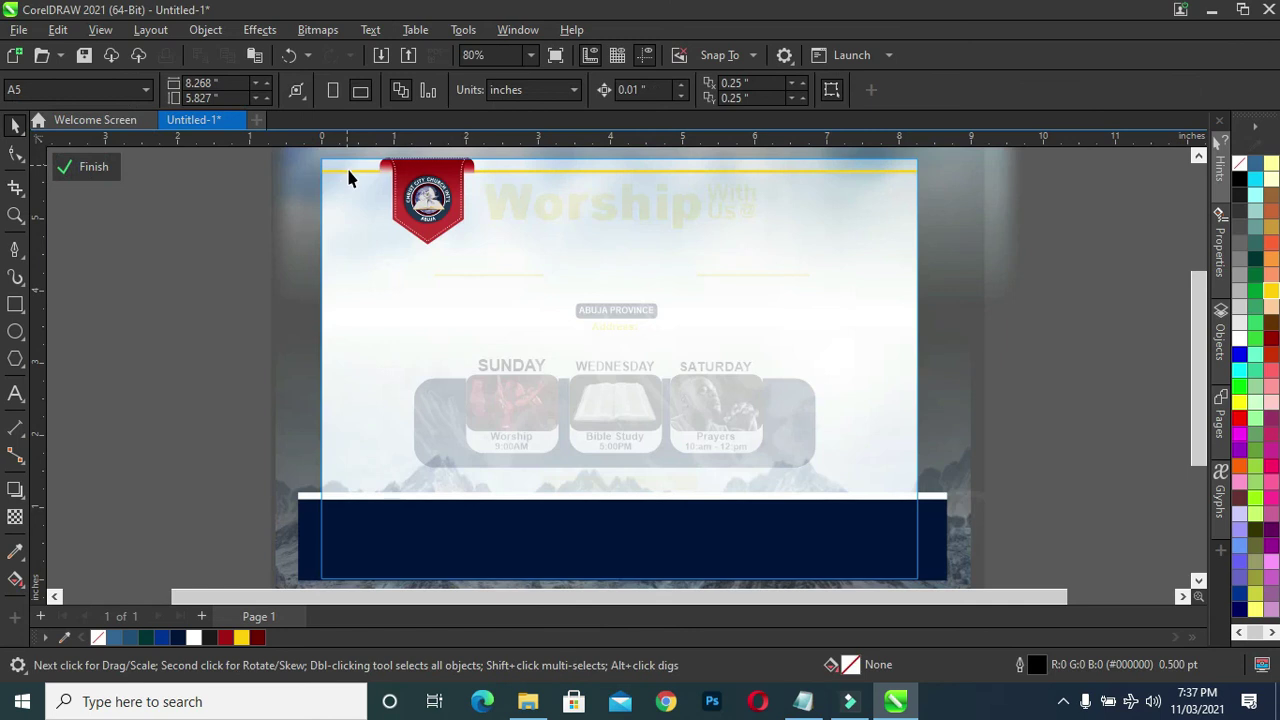